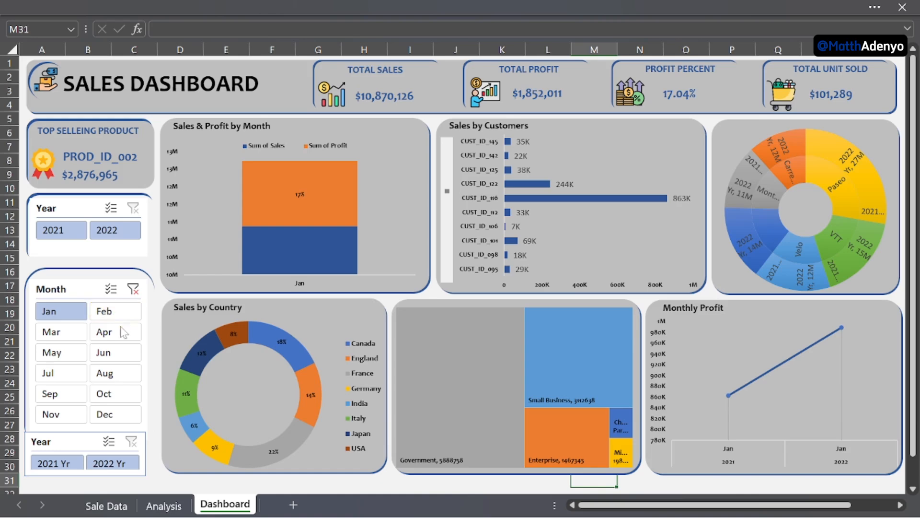
Step: Filter the finished sales dashboard by month, choosing May, Aug and Nov in turn
left_click(60, 354)
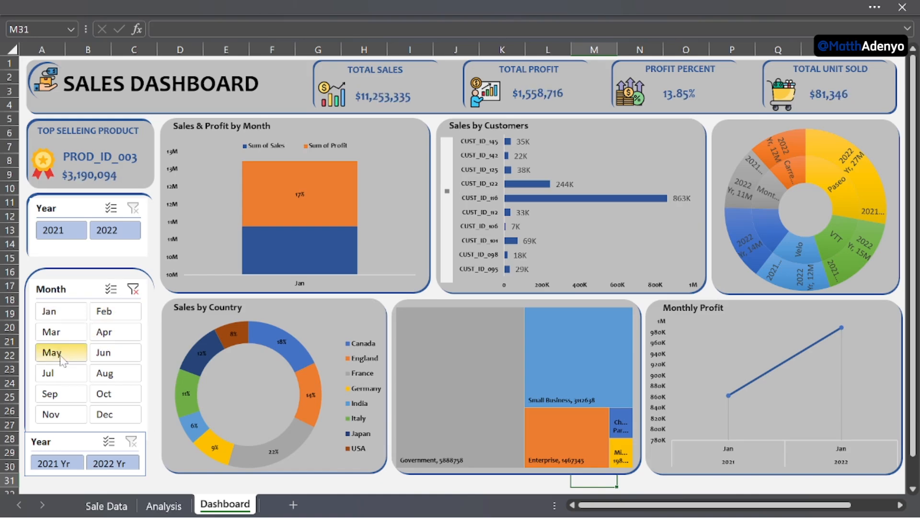
left_click(118, 374)
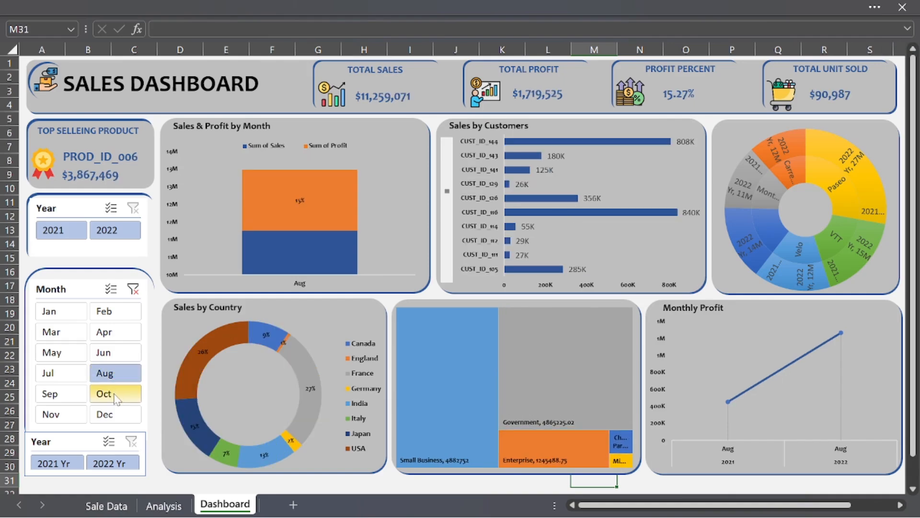
left_click(72, 415)
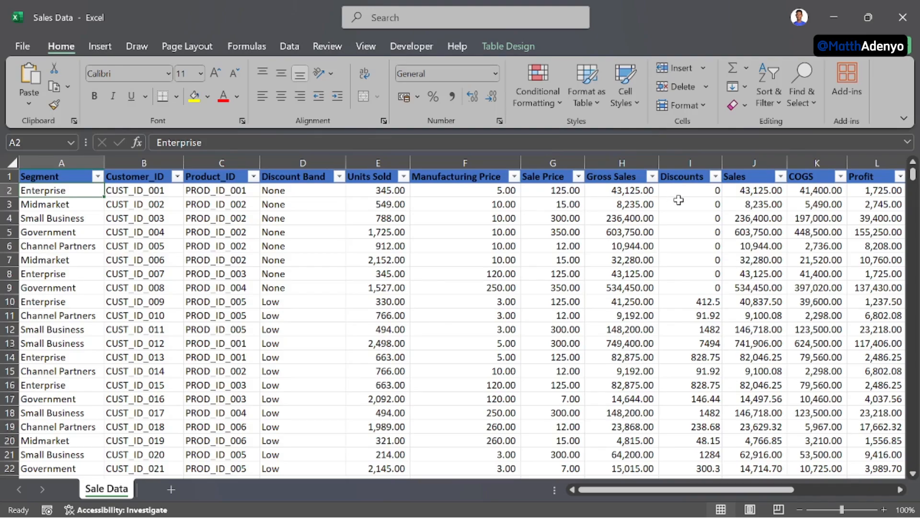
scroll(671, 200, "right", 2)
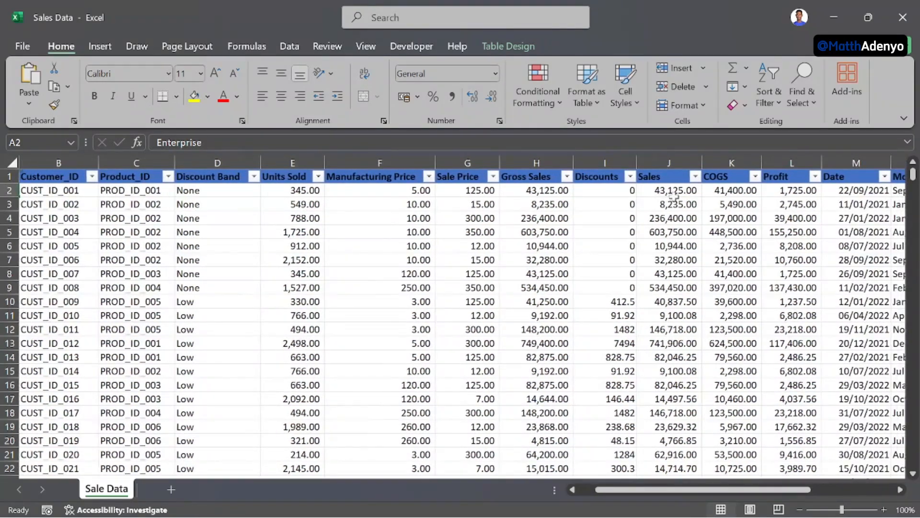
scroll(695, 216, "right", 2)
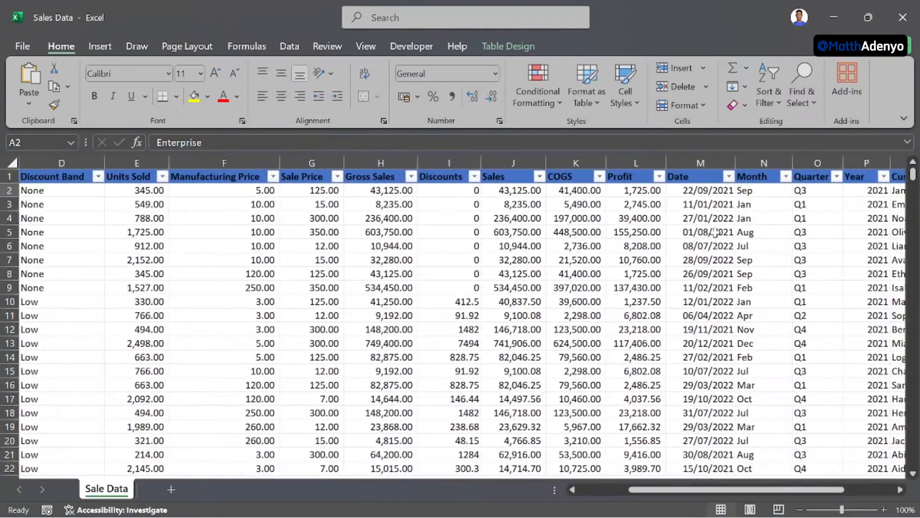
scroll(544, 246, "left", 4)
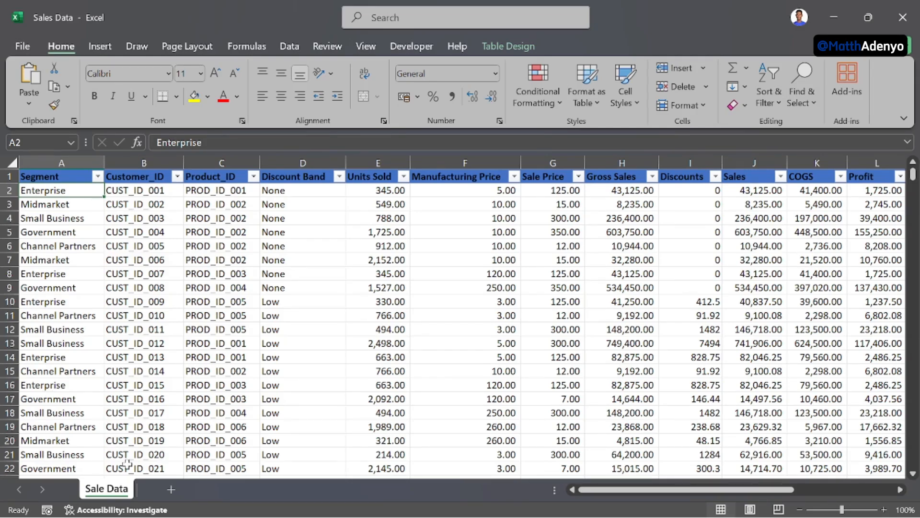
Step: Add a new worksheet after Sale Data and name it Analysis
left_click(166, 491)
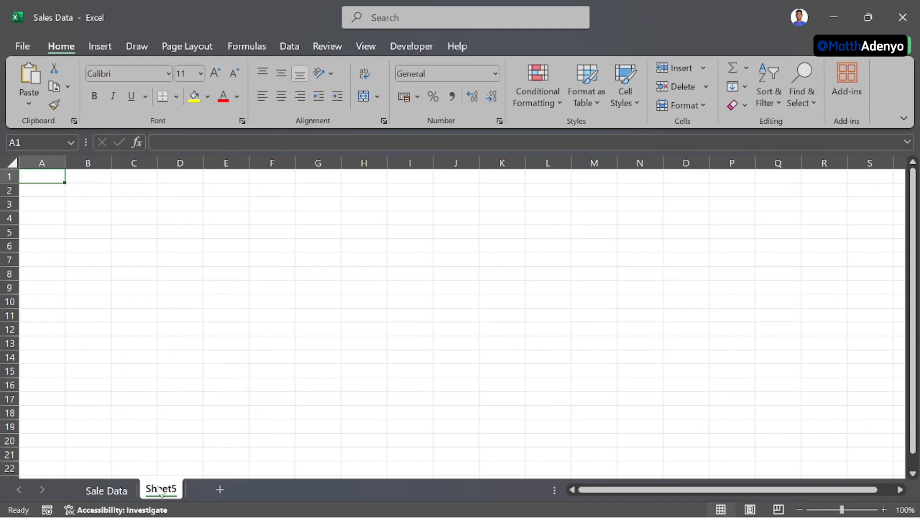
right_click(160, 489)
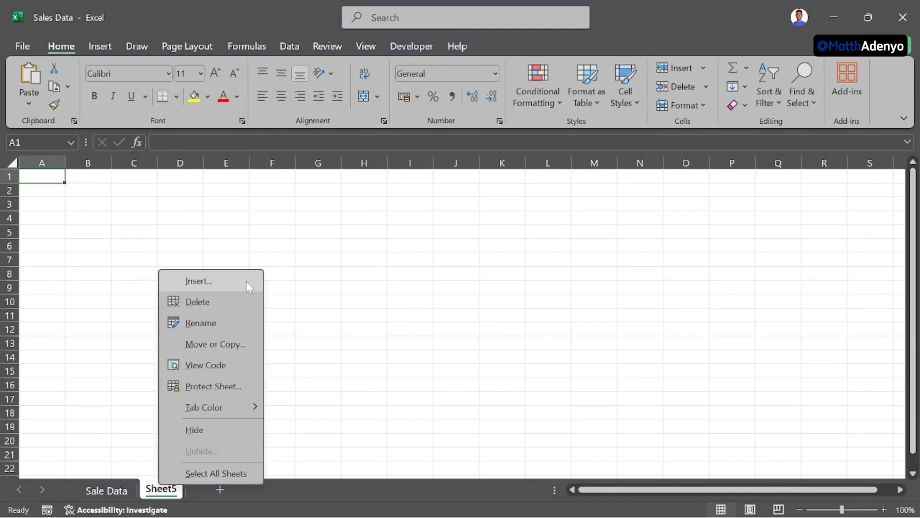
left_click(202, 323)
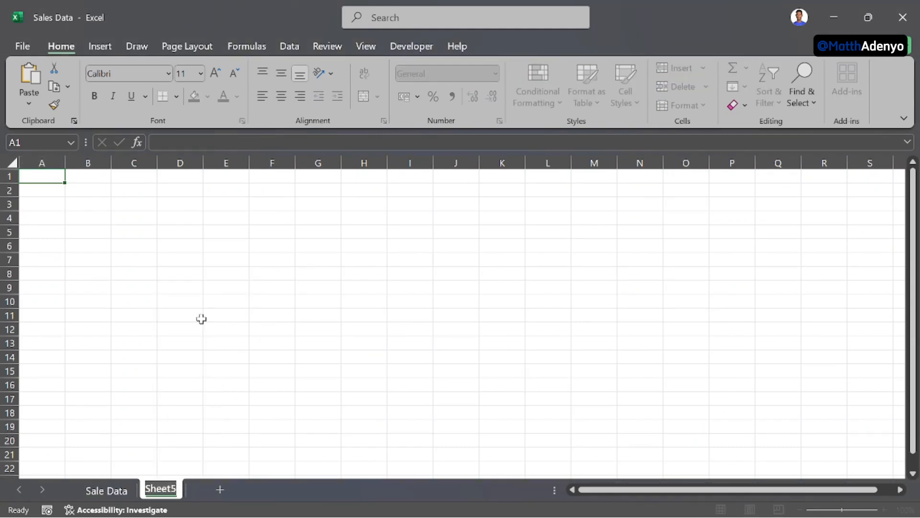
type("Analys")
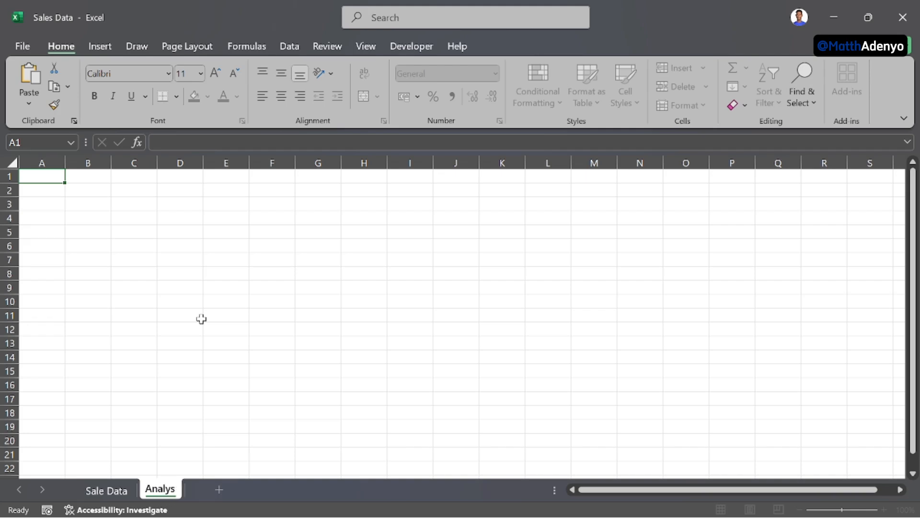
type("is")
key("Return")
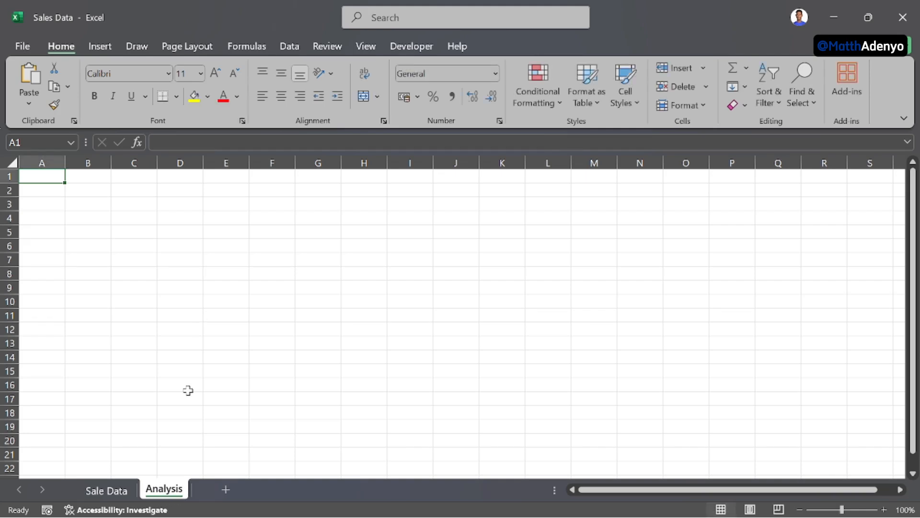
Step: Add another worksheet after Analysis and name it Dashboard
left_click(224, 488)
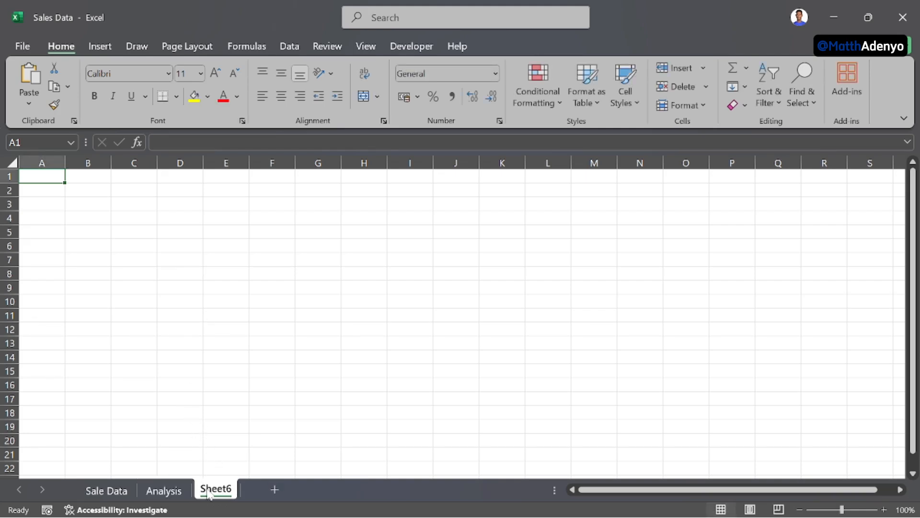
right_click(210, 492)
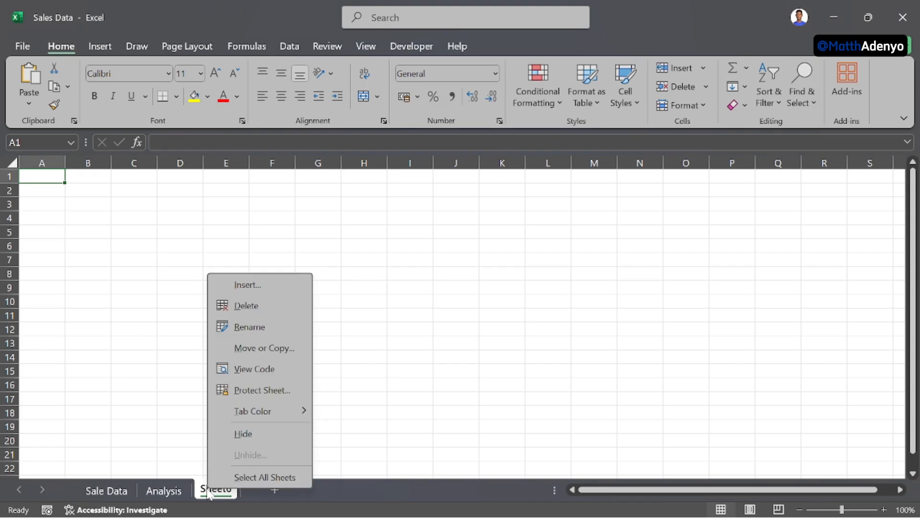
left_click(232, 326)
type("Da")
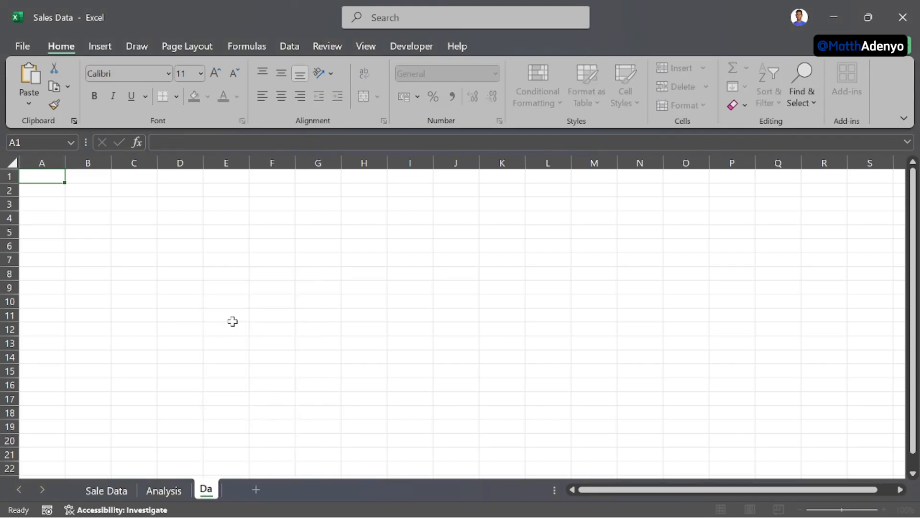
type("shboard")
key("Return")
Step: Create a PivotTable from the Sale Data table, placed in cell A2 of the existing Analysis worksheet
left_click(117, 490)
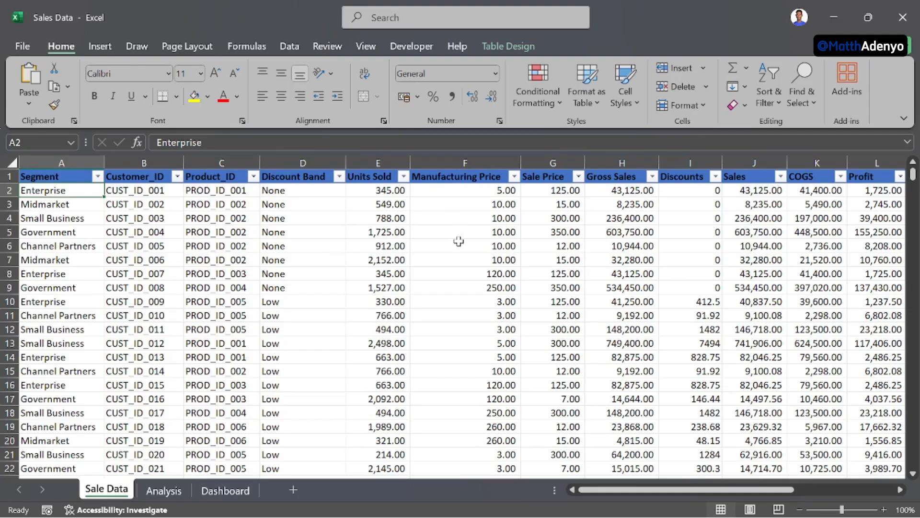
left_click(101, 45)
left_click(36, 79)
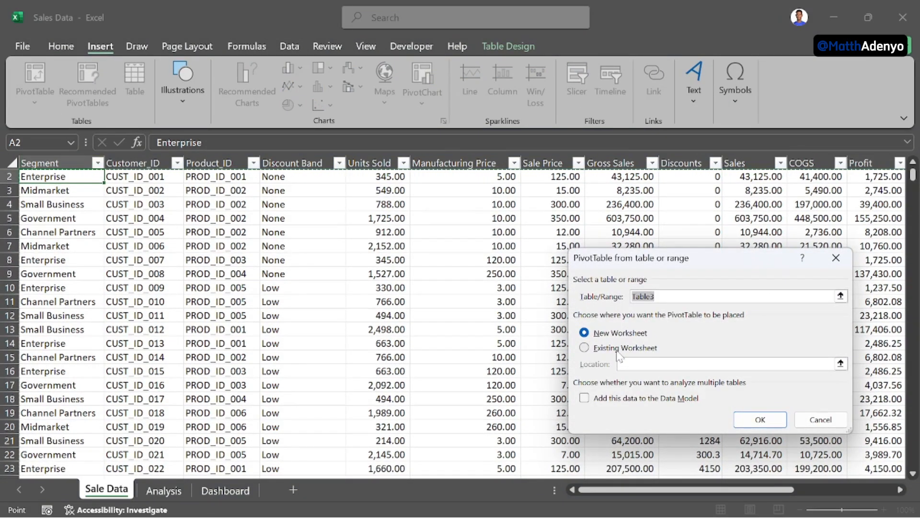
left_click(617, 353)
left_click(176, 492)
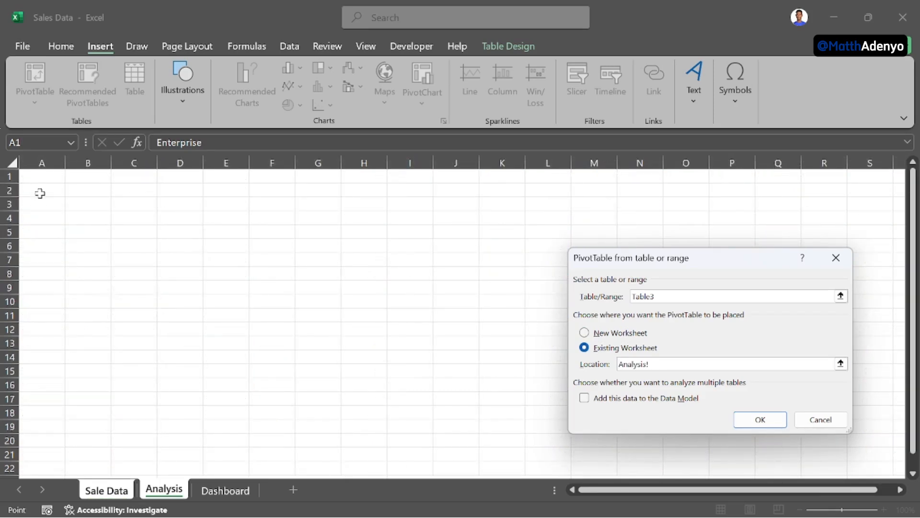
left_click(40, 193)
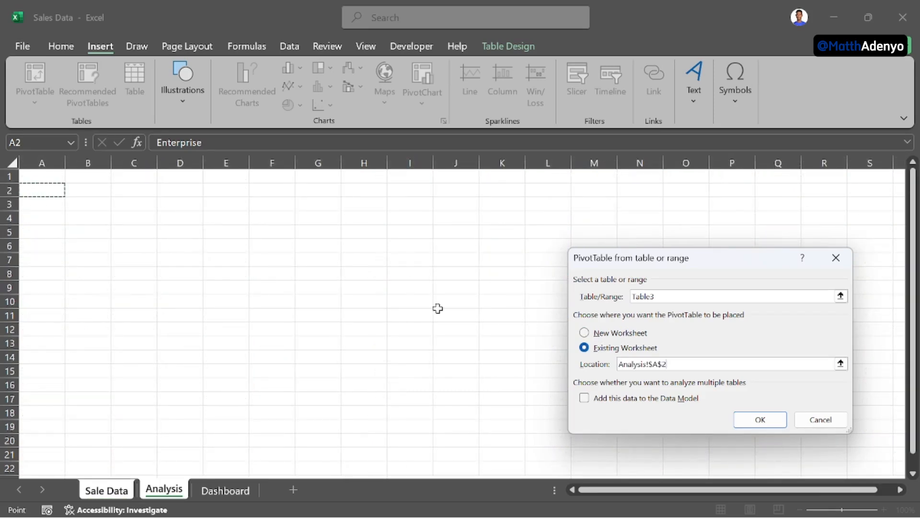
left_click(751, 422)
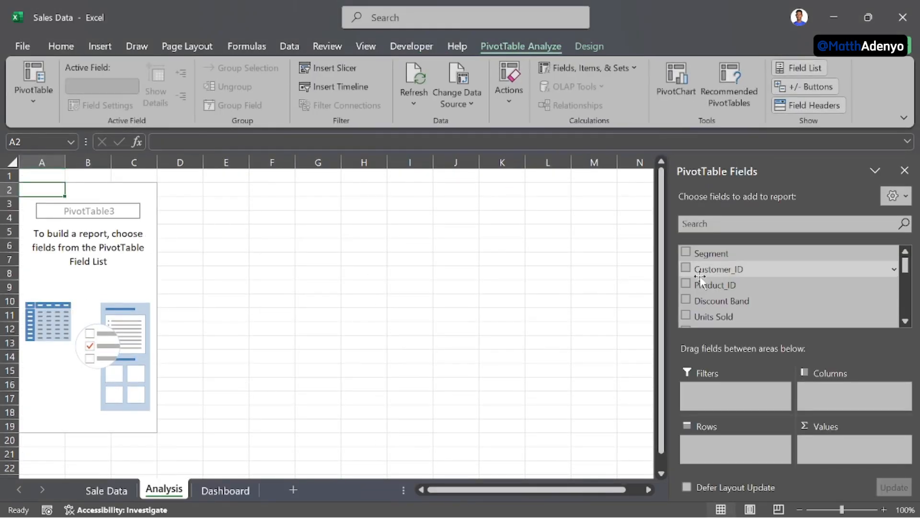
Step: Add the Sales, Profit and Units Sold fields to the PivotTable as summed values
scroll(700, 275, "down", 1)
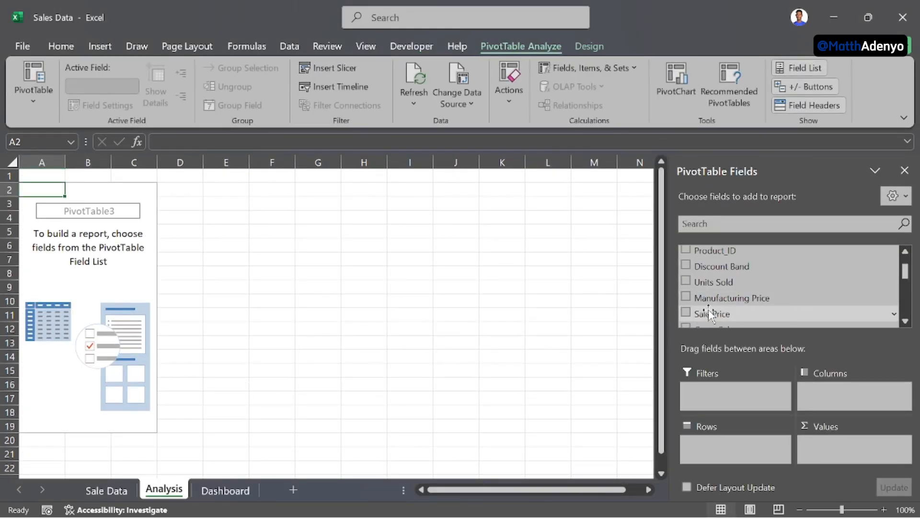
scroll(709, 309, "down", 2)
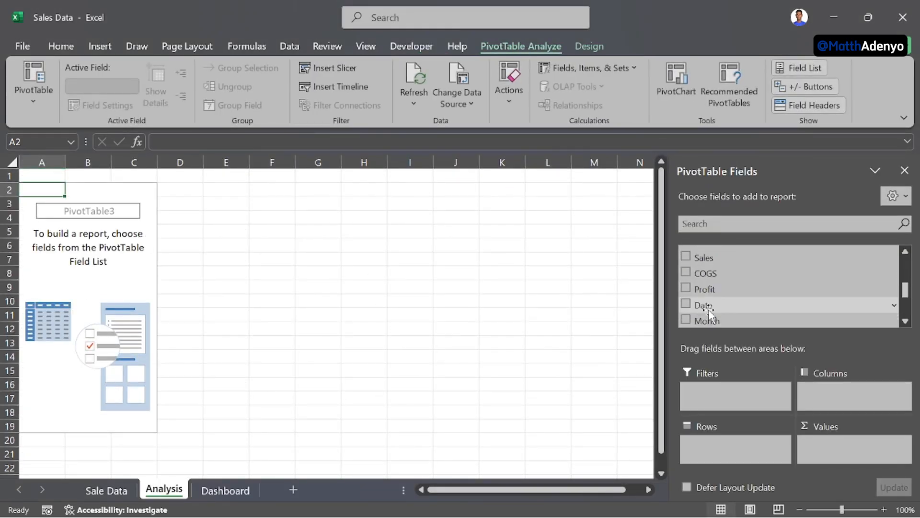
left_click(686, 257)
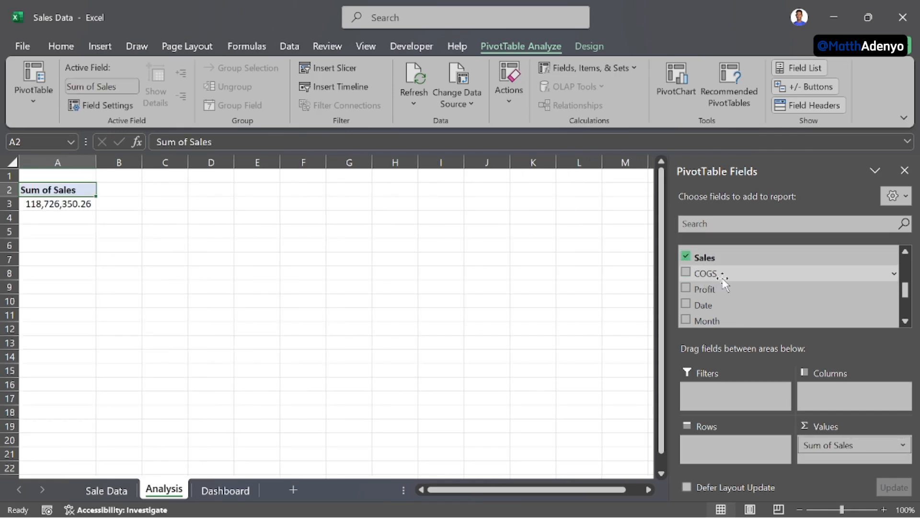
left_click(686, 288)
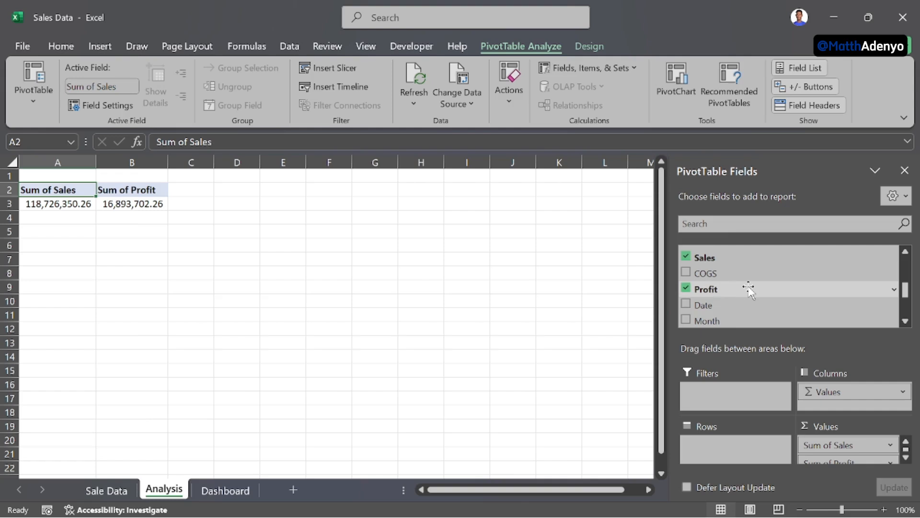
scroll(748, 289, "up", 2)
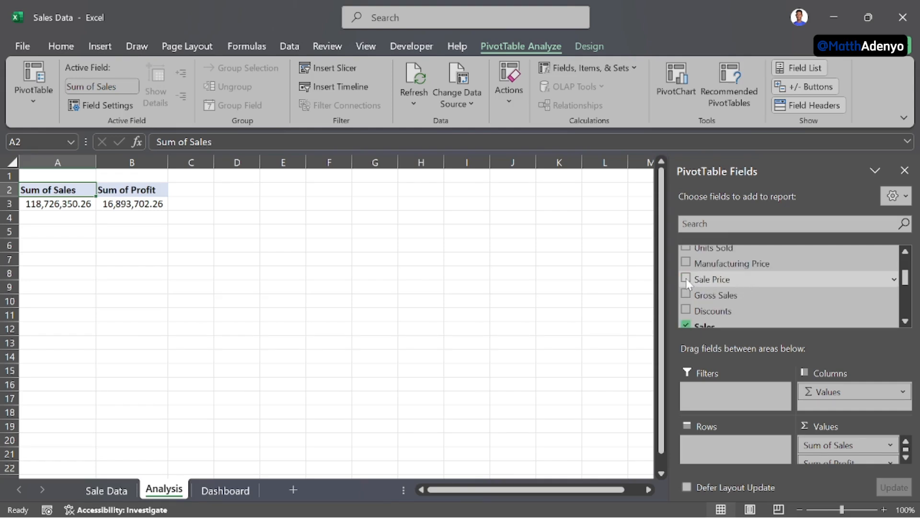
scroll(723, 298, "up", 2)
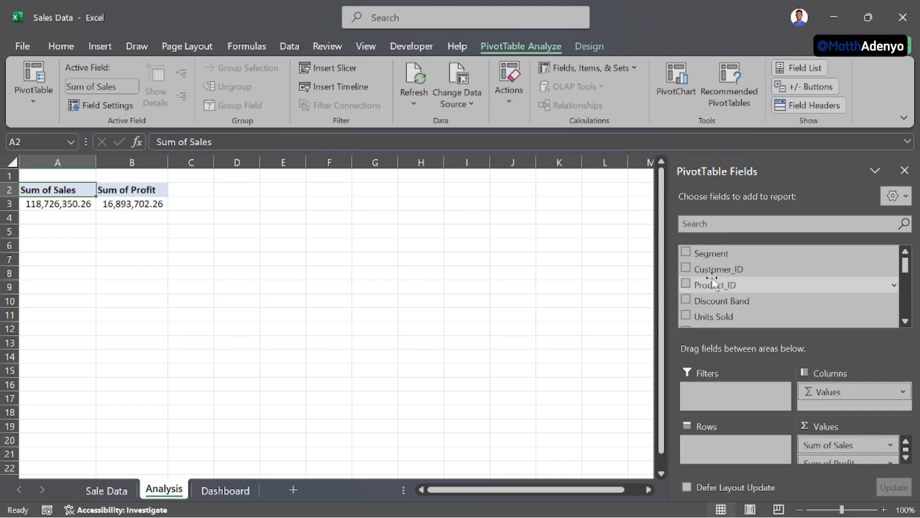
left_click(686, 316)
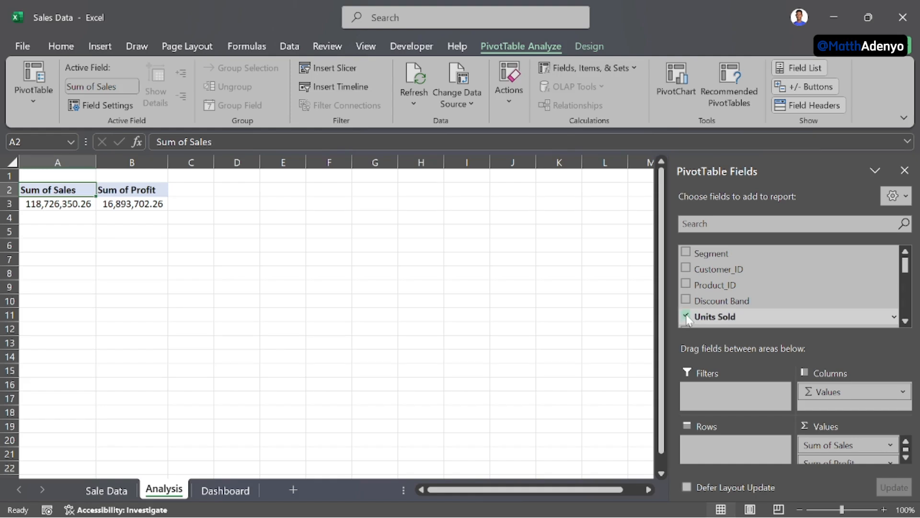
Step: Rename the PivotTable's sales heading in cell A2 to Total Sales
key("F2")
key("ctrl+Left")
key("BackSpace")
key("BackSpace")
key("BackSpace")
key("BackSpace")
key("BackSpace")
key("BackSpace")
key("BackSpace")
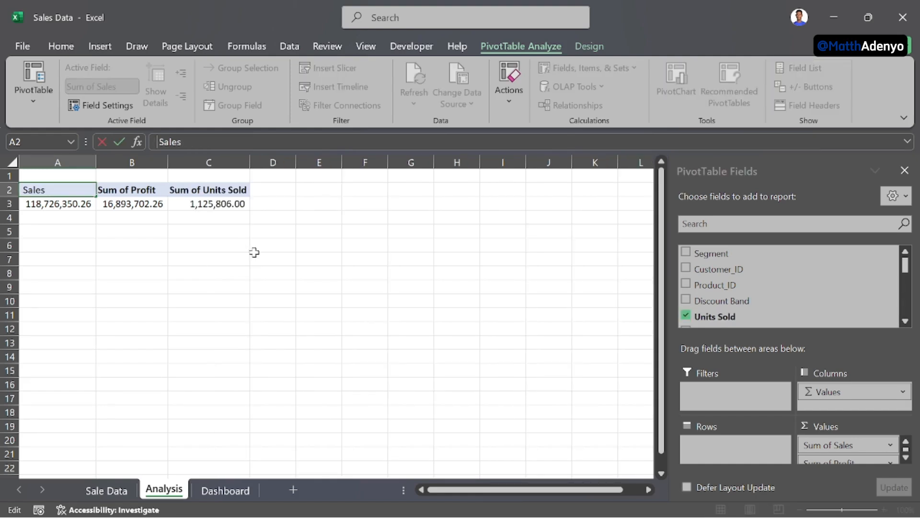
type("Total")
key("Return")
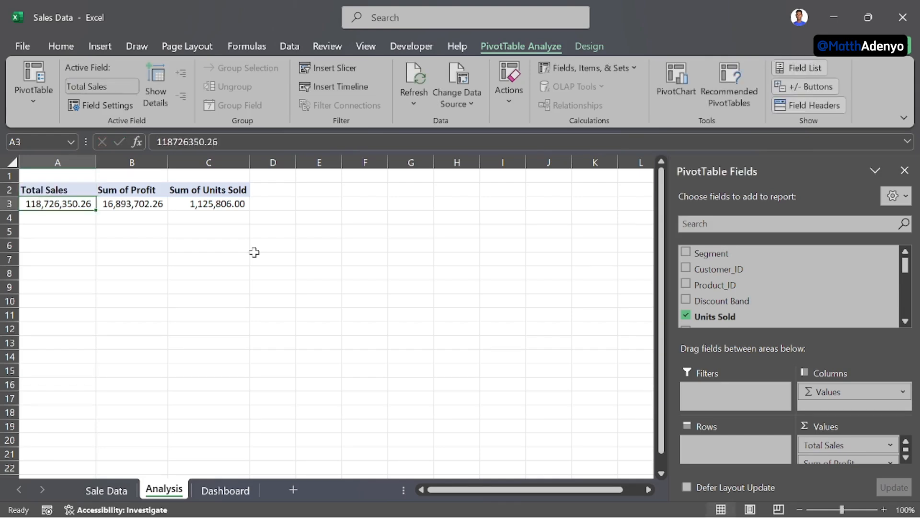
Step: Rename the PivotTable's profit heading in cell B2 to Total Profit
left_click(140, 190)
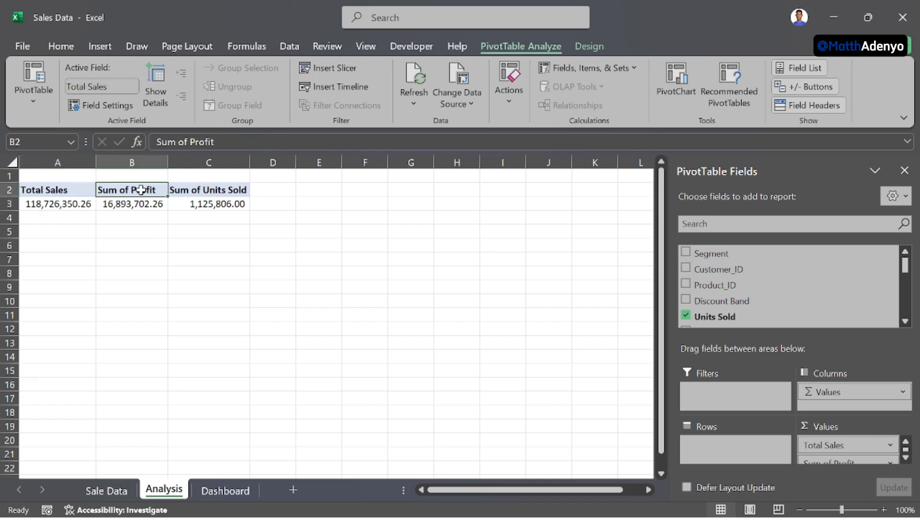
left_click(185, 142)
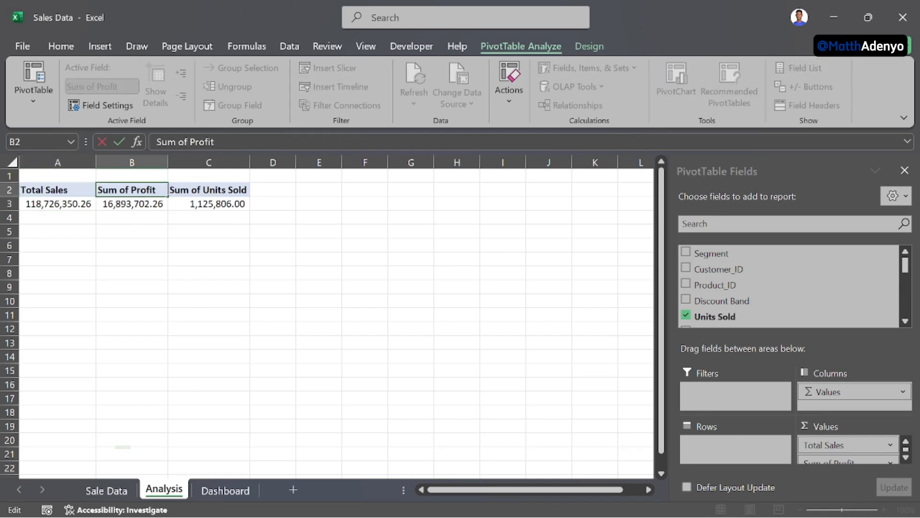
key("BackSpace")
key("BackSpace")
key("BackSpace")
key("BackSpace")
key("BackSpace")
key("BackSpace")
type("Total")
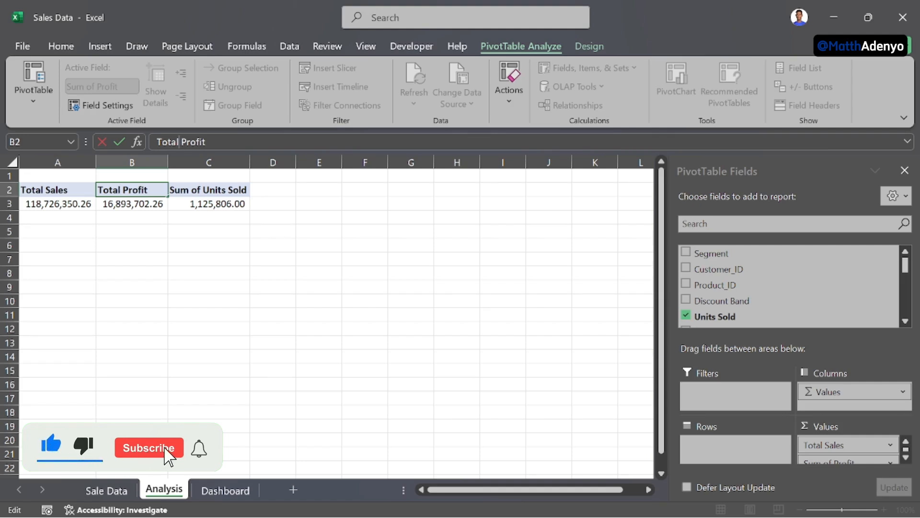
key("Tab")
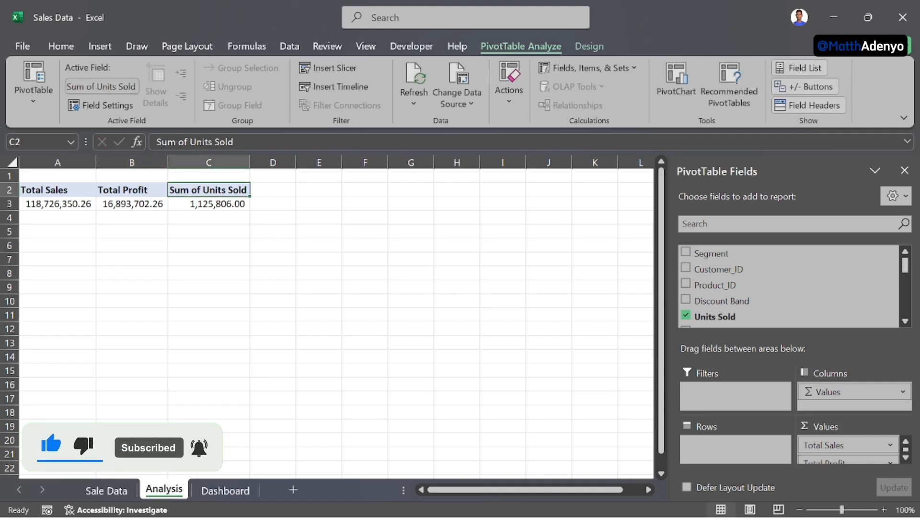
Step: Rename the PivotTable's units heading in cell C2 to Total Units Sold
left_click(190, 142)
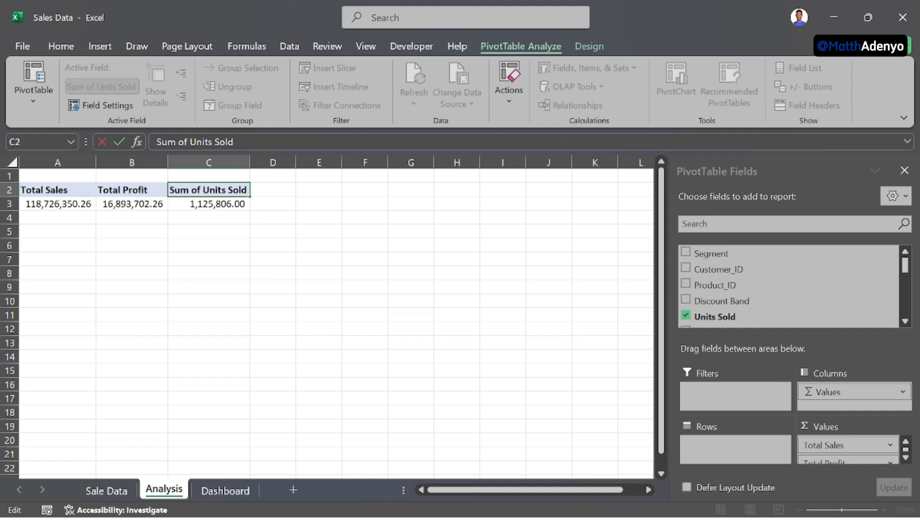
key("BackSpace")
key("BackSpace")
key("BackSpace")
key("BackSpace")
key("BackSpace")
key("BackSpace")
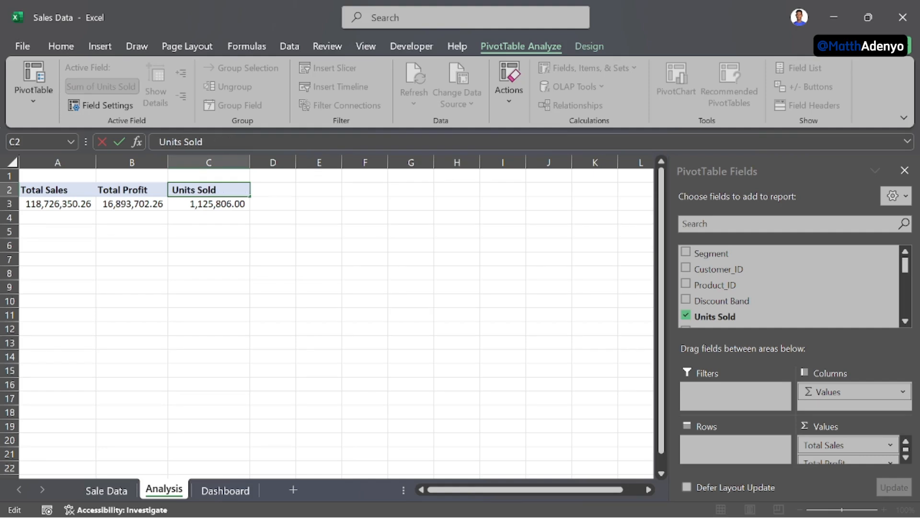
type("Total")
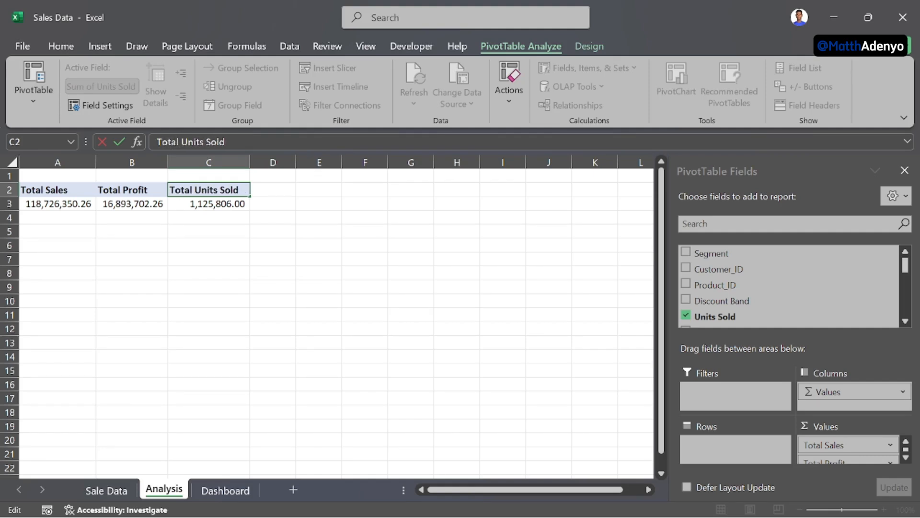
left_click(263, 203)
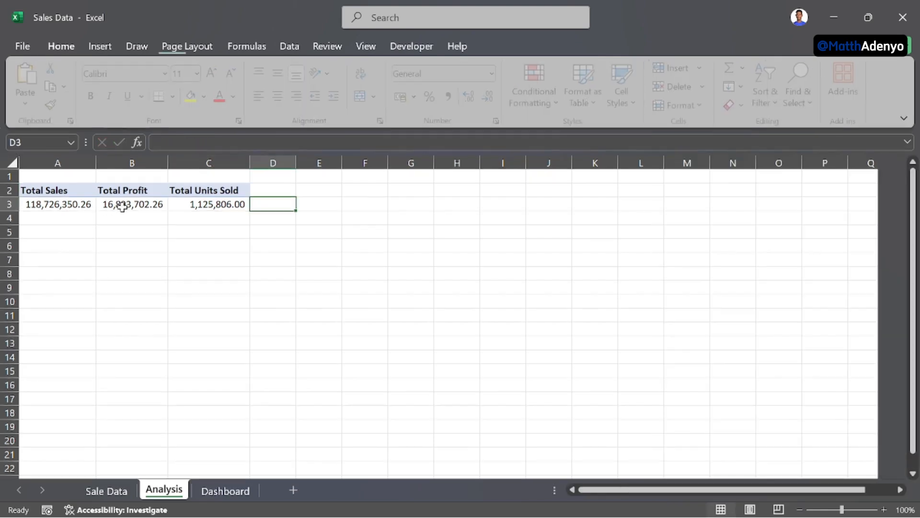
Step: Remove the decimal places from the Total Sales, Total Profit and Total Units Sold values in A3, B3 and C3
left_click(48, 204)
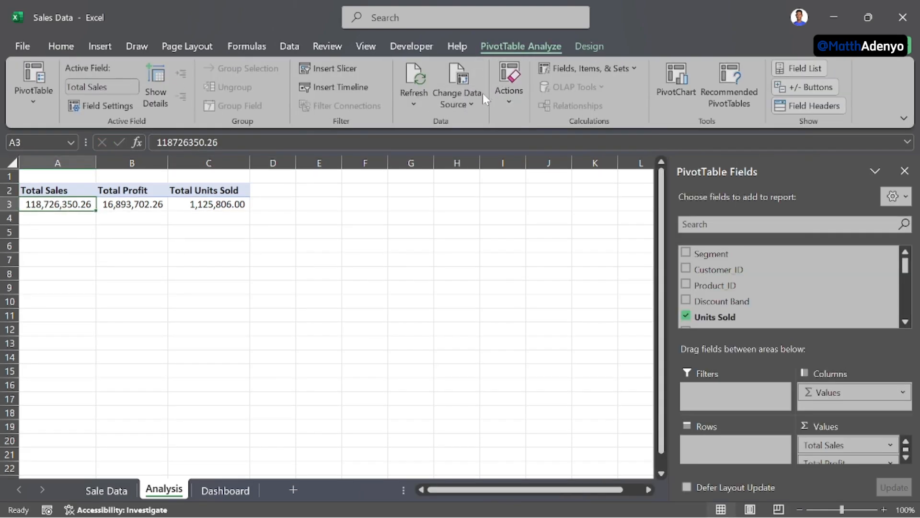
left_click(61, 47)
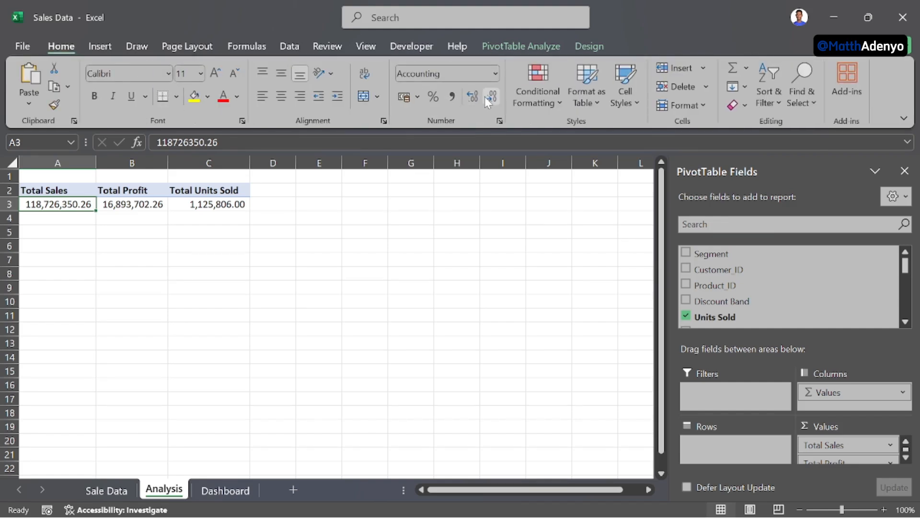
left_click(485, 97)
left_click(491, 98)
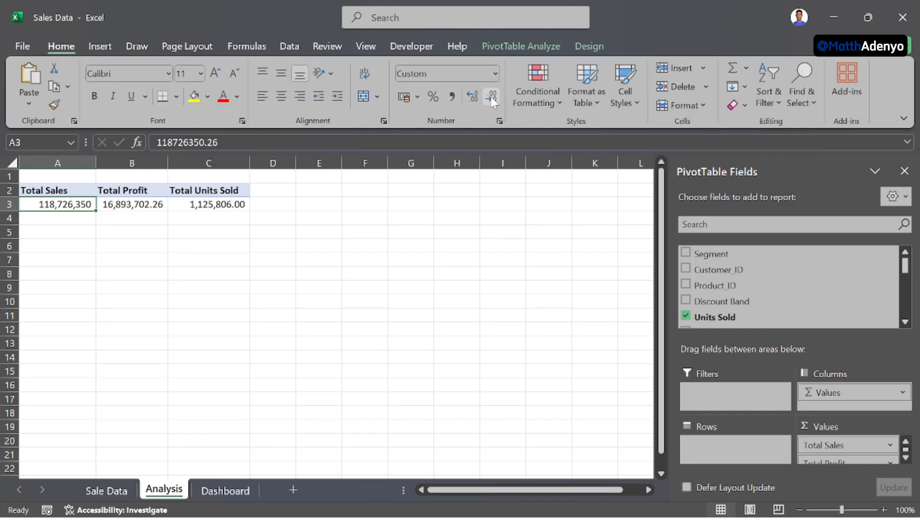
left_click(169, 206)
left_click(146, 204)
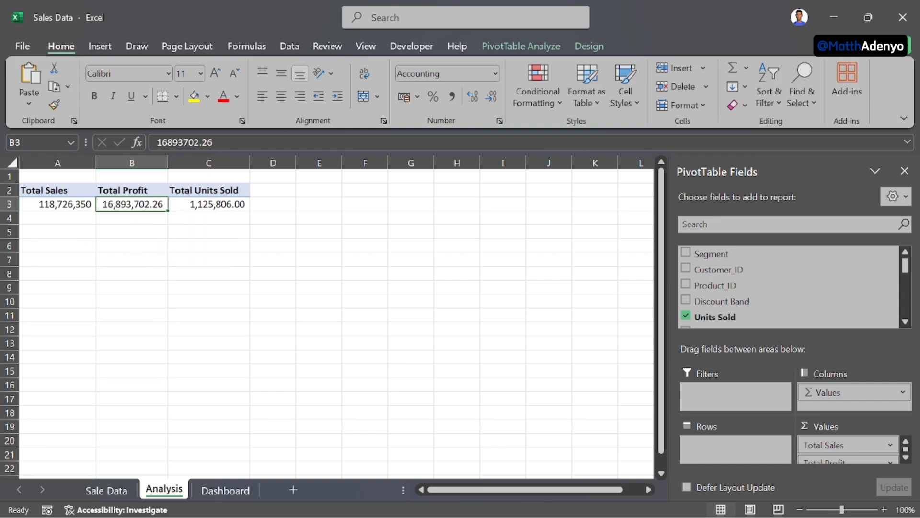
left_click(489, 97)
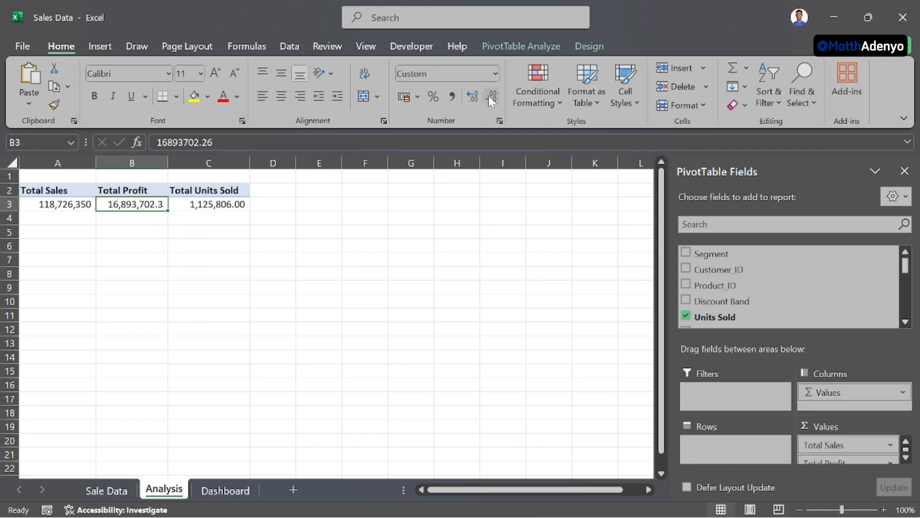
left_click(489, 97)
left_click(209, 211)
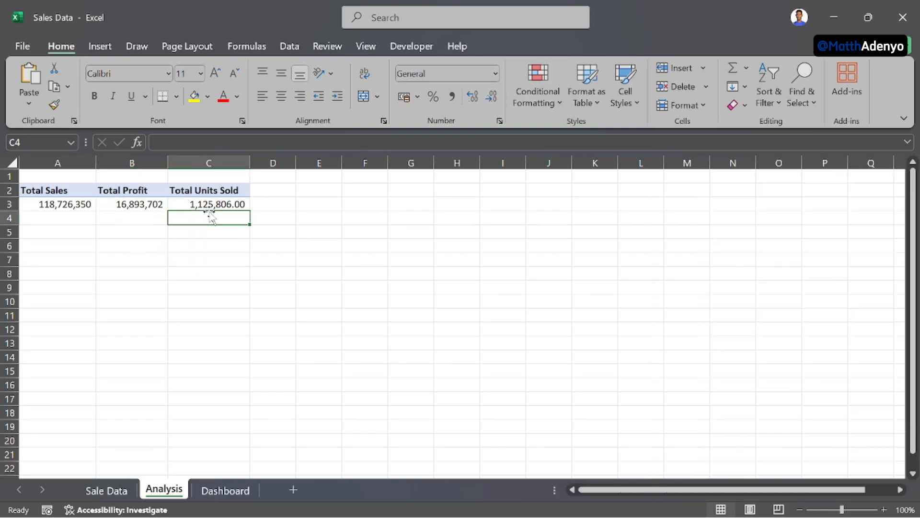
left_click(489, 96)
left_click(489, 96)
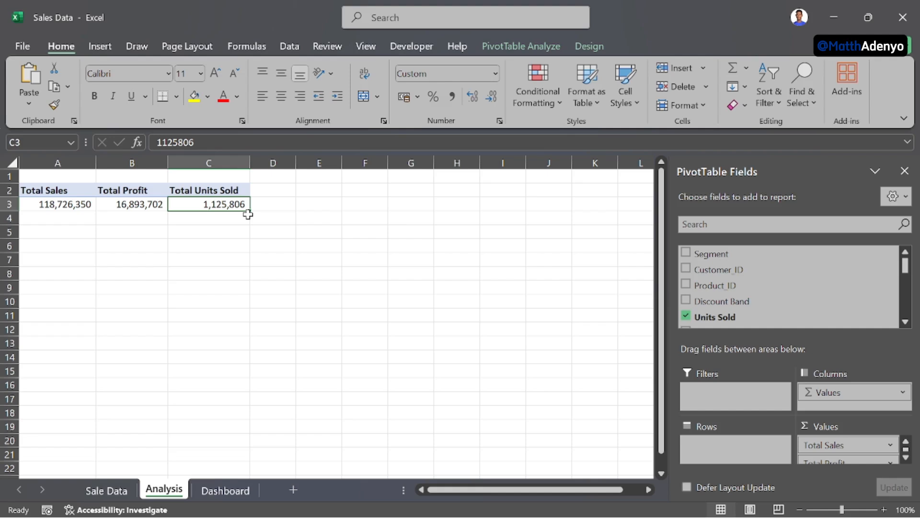
left_click(75, 204)
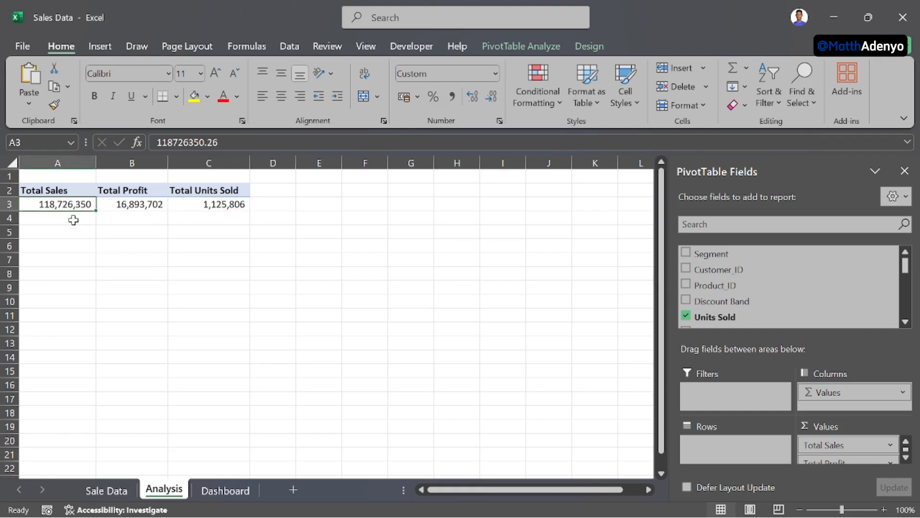
left_click(61, 233)
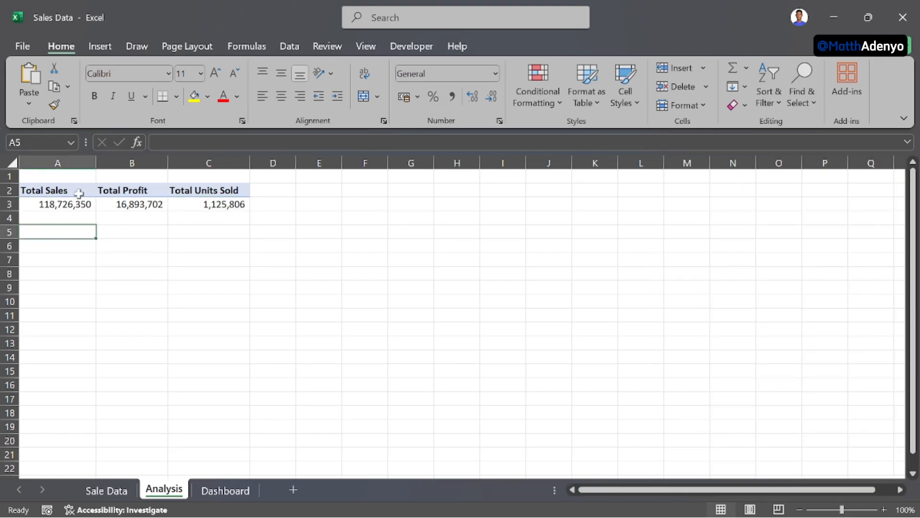
left_click(74, 204)
Step: Enter the heading Profit Margin (%) in cell D2 beside the PivotTable and make it bold
left_click(268, 190)
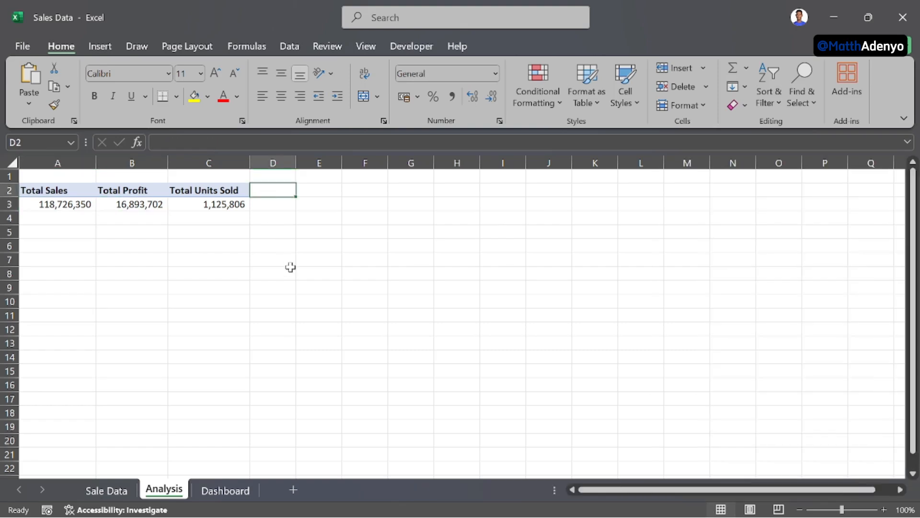
type("Profit")
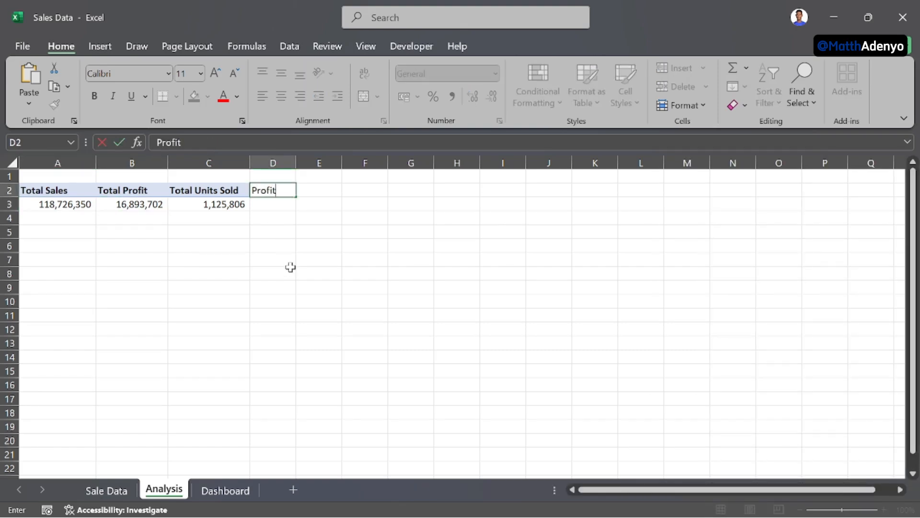
type(" Margin %")
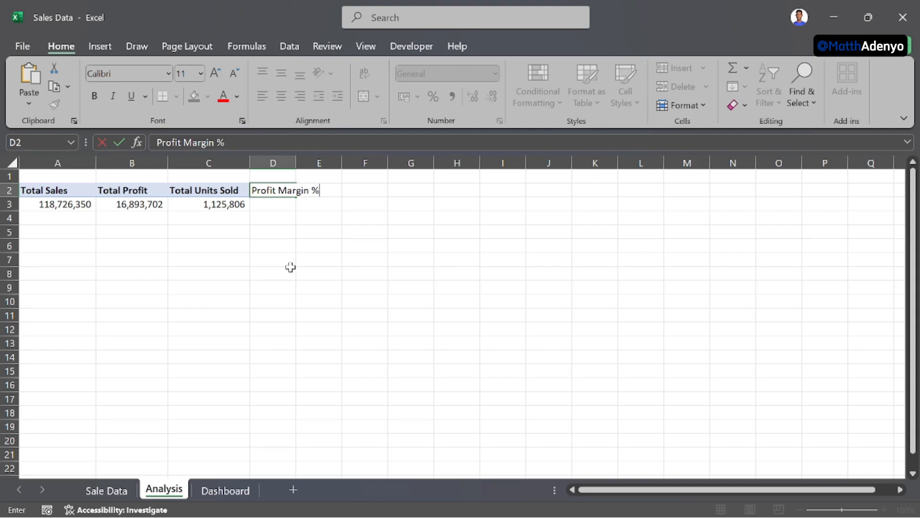
key("BackSpace")
type("(%)")
left_click(275, 204)
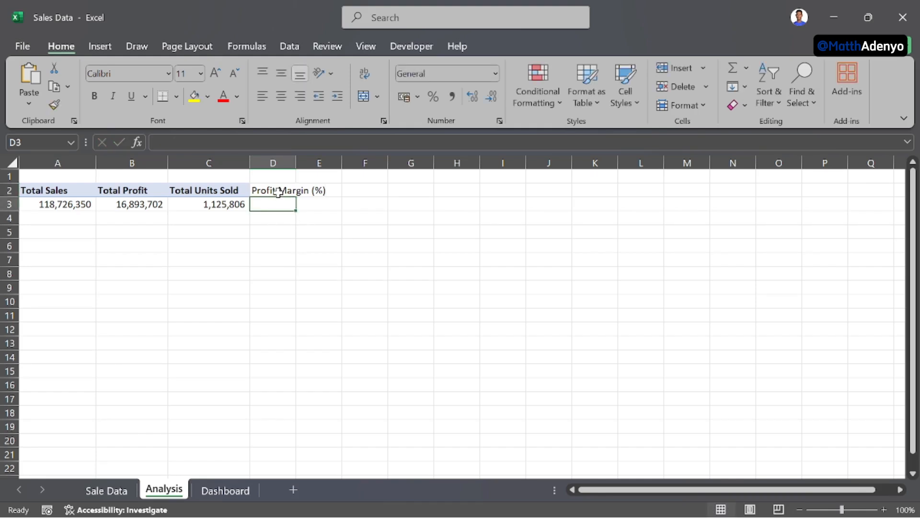
left_click(278, 190)
left_click(99, 92)
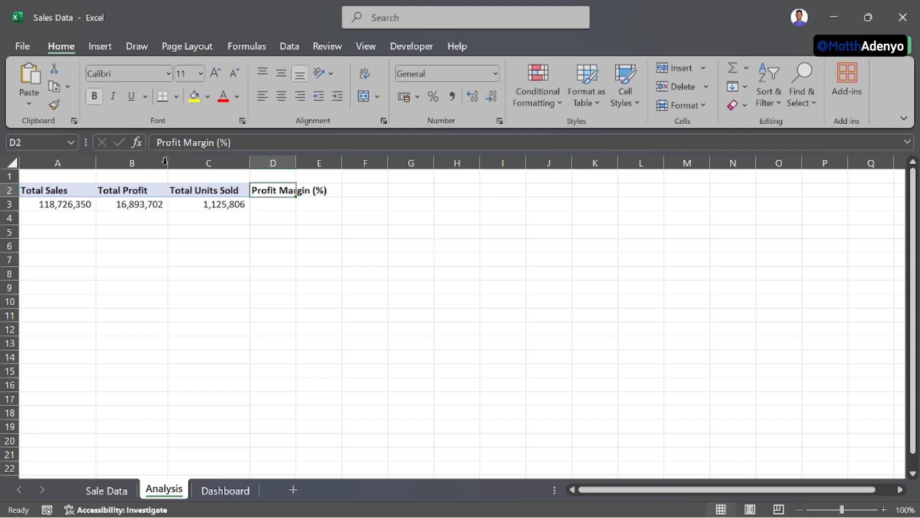
Step: Calculate the profit margin in cell D3 by dividing the PivotTable's Total Profit by its Total Sales
left_click(265, 204)
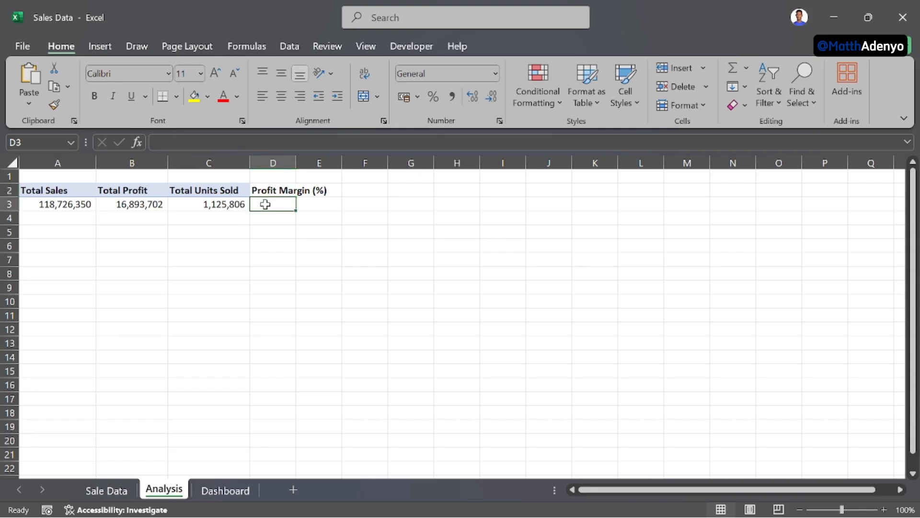
type("=")
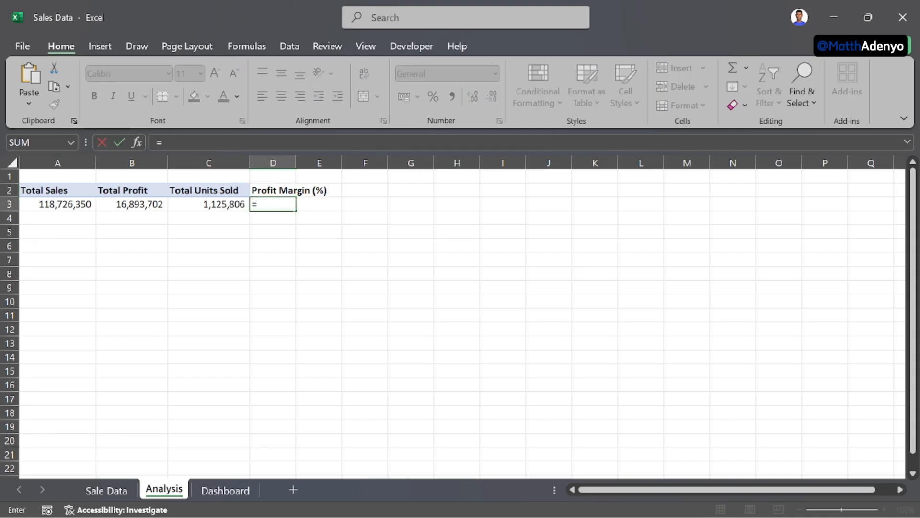
left_click(138, 205)
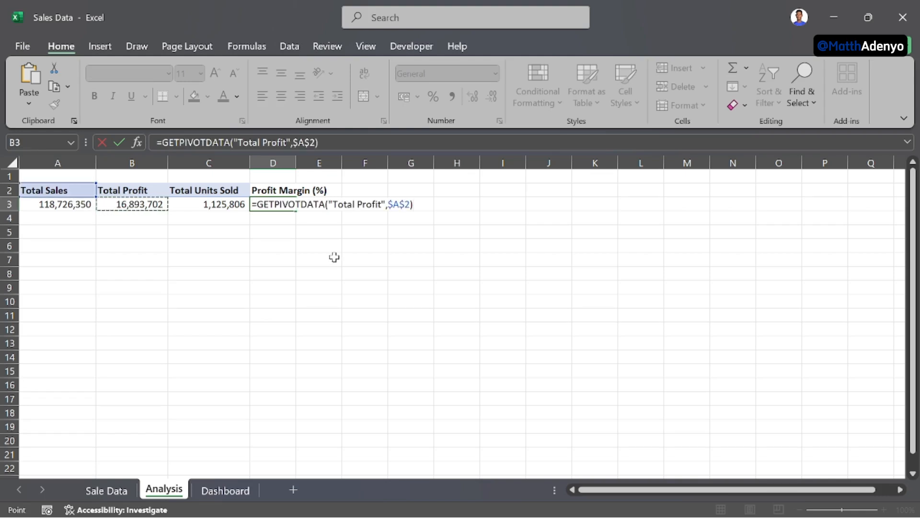
type("/")
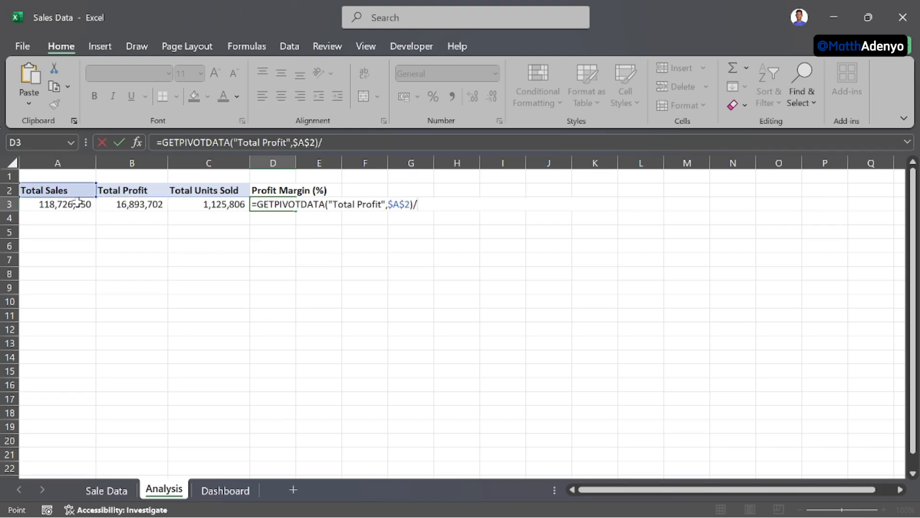
left_click(78, 203)
key("Return")
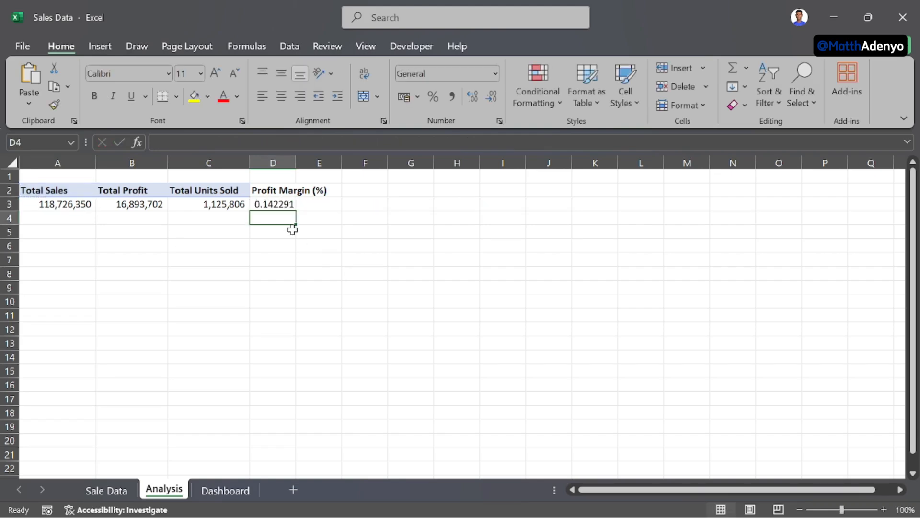
Step: Format the profit margin in D3 as a percentage with two decimal places
left_click(287, 204)
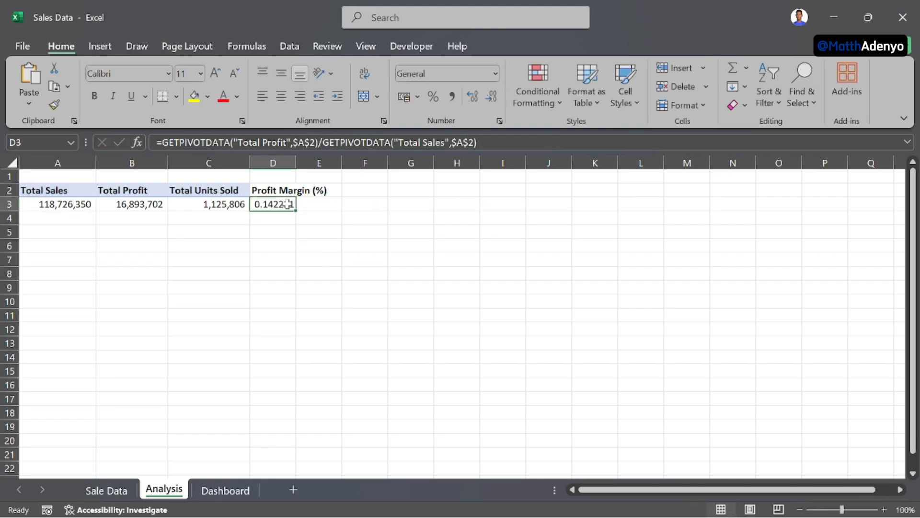
left_click(434, 96)
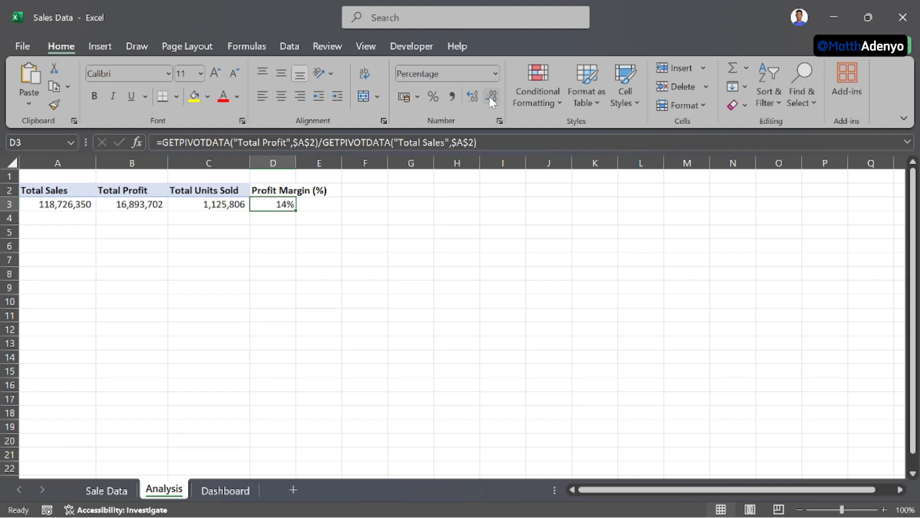
left_click(475, 95)
left_click(475, 96)
Step: Examine the records and columns of the Sale Data sheet, and return to the Analysis sheet
mouse_move(148, 205)
left_click(109, 492)
scroll(203, 232, "up", 2)
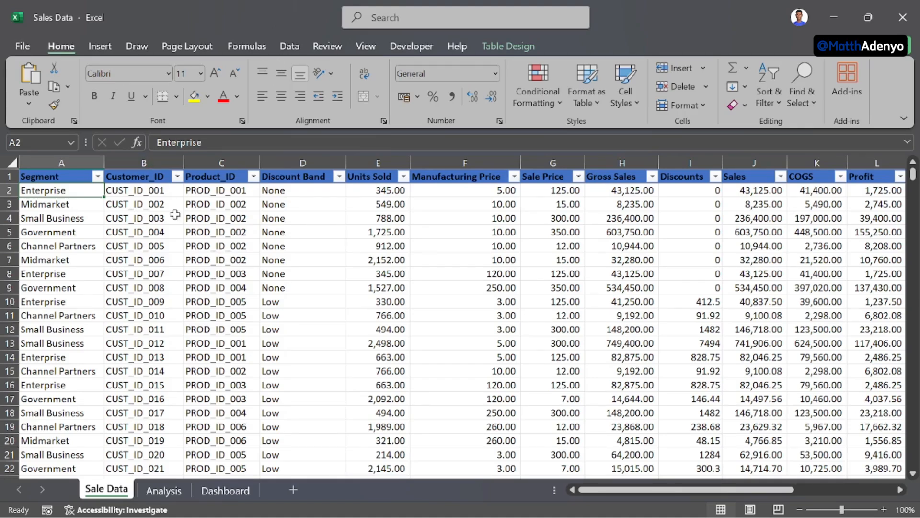
scroll(155, 284, "down", 3)
scroll(155, 283, "up", 3)
scroll(147, 230, "down", 1)
scroll(226, 273, "up", 1)
scroll(226, 272, "down", 2)
scroll(191, 311, "up", 2)
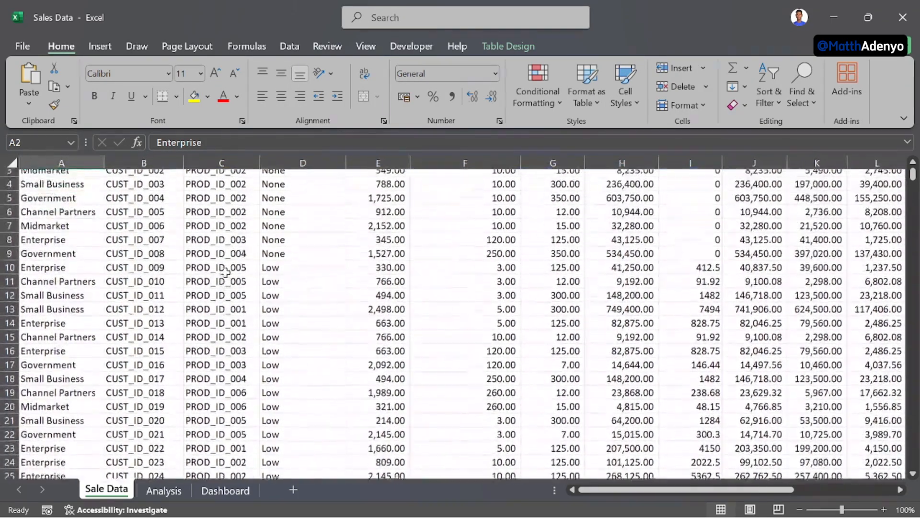
left_click(163, 490)
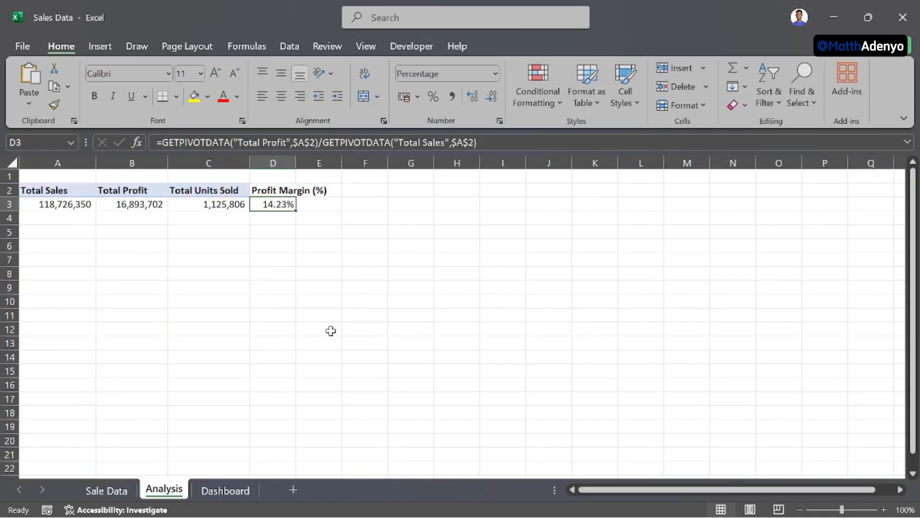
Step: Insert a PivotTable based on the Sale Data sheet's table (Table3) at cell G2 of the existing Analysis sheet
left_click(395, 190)
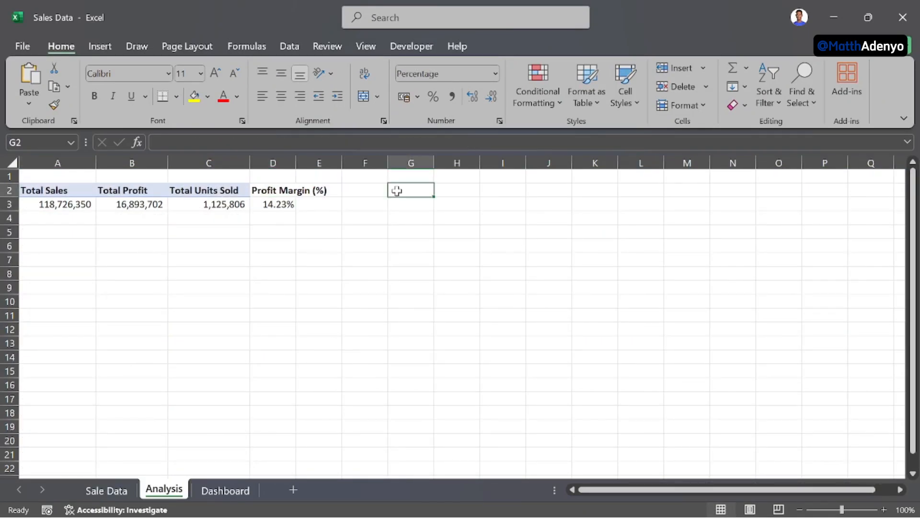
left_click(106, 488)
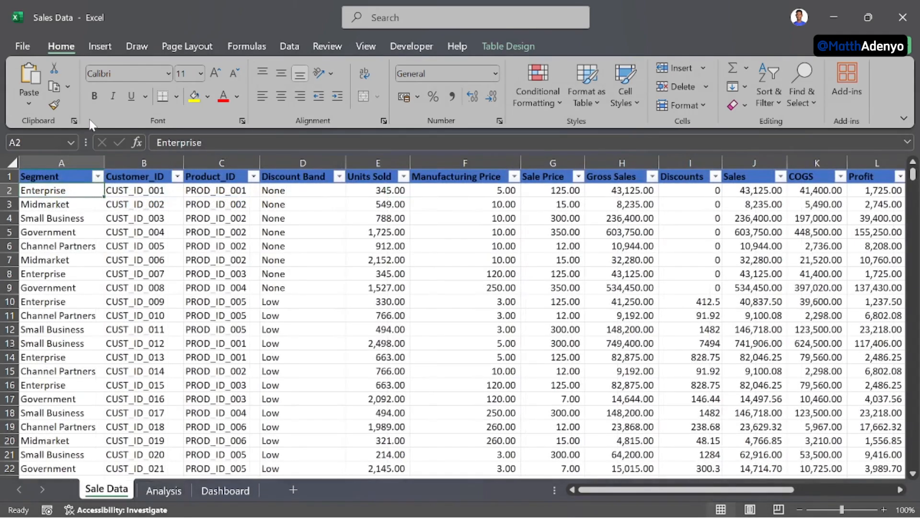
left_click(96, 47)
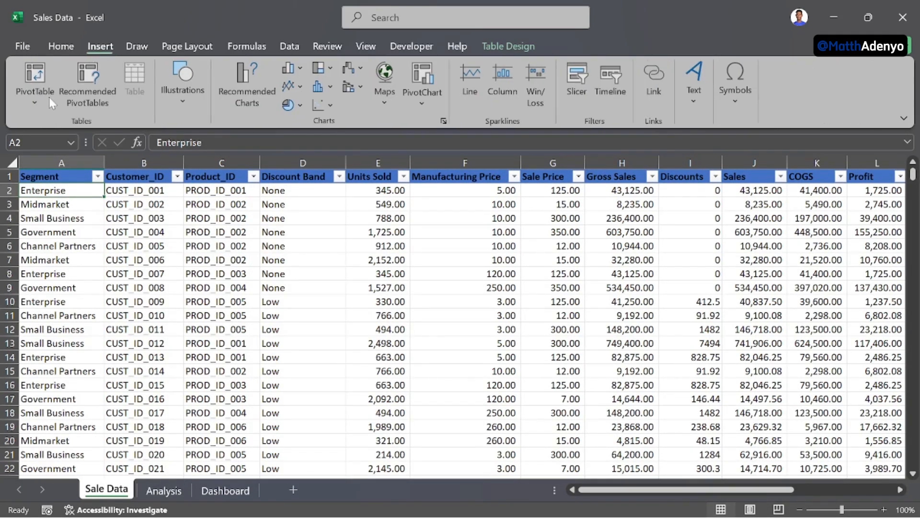
left_click(24, 81)
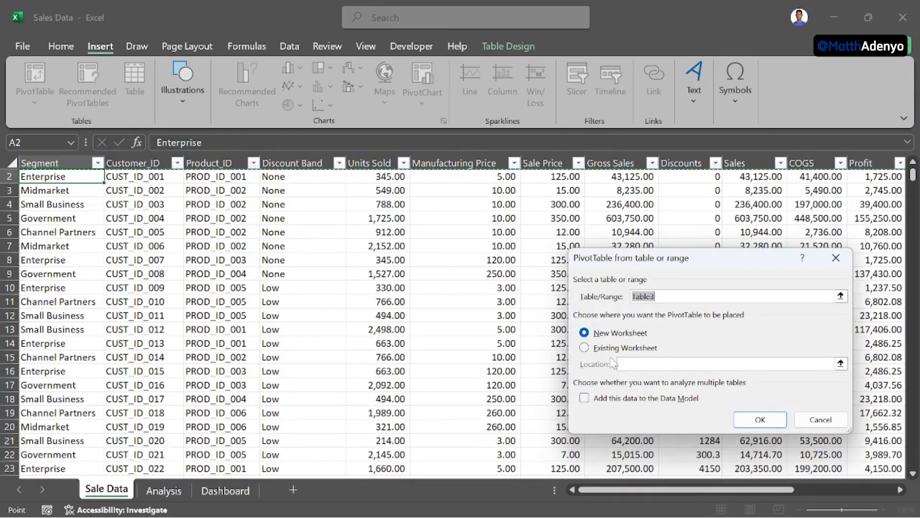
left_click(610, 349)
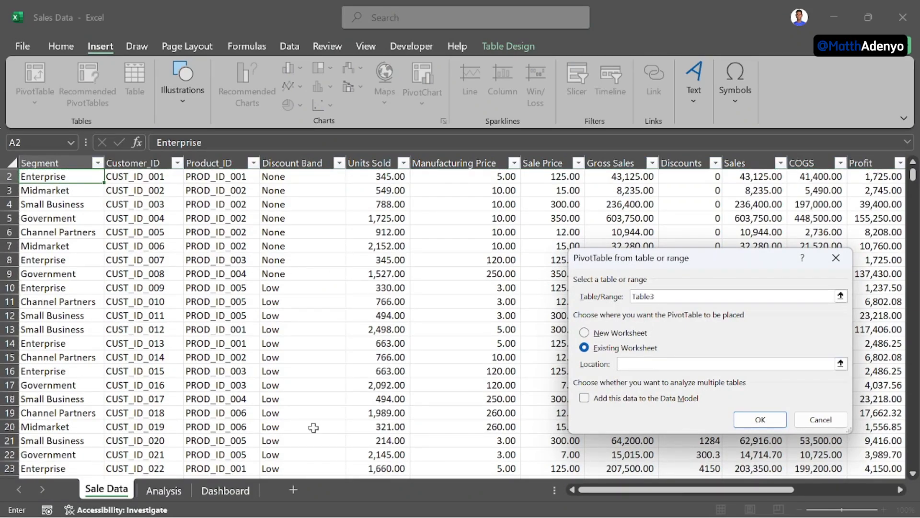
left_click(163, 491)
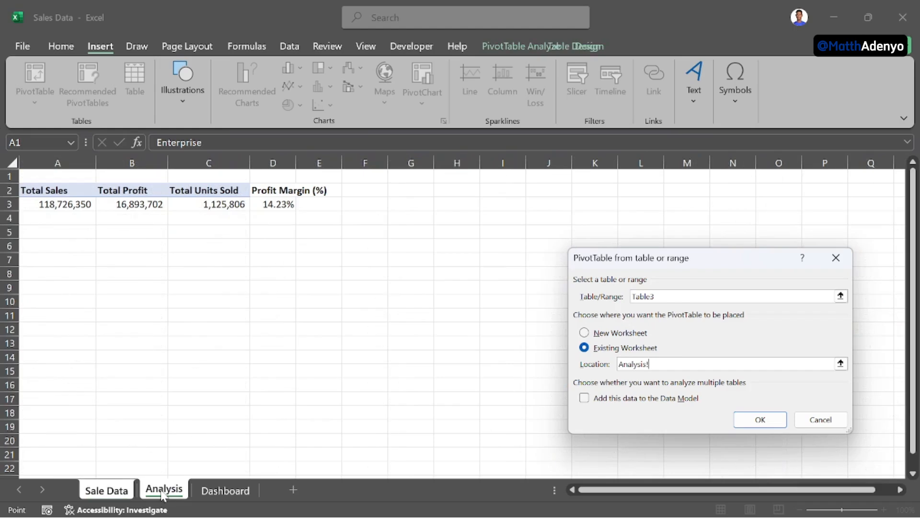
left_click(405, 193)
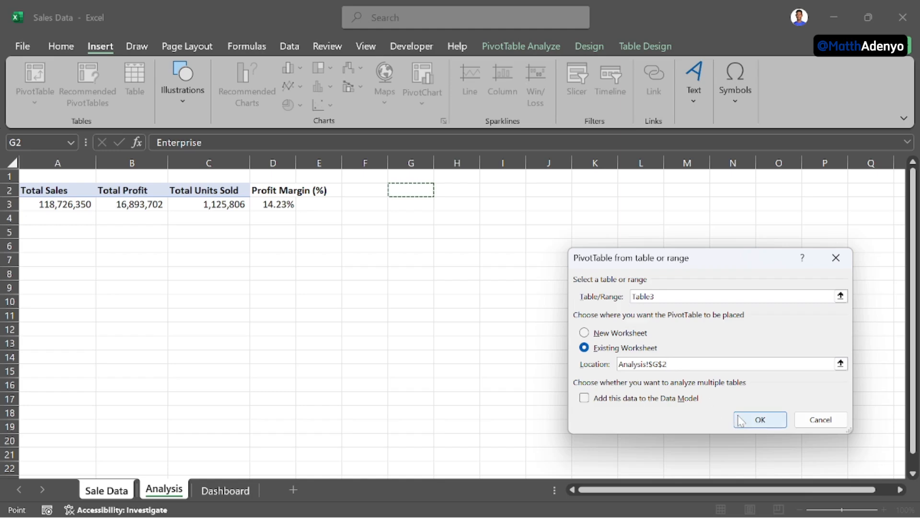
left_click(752, 420)
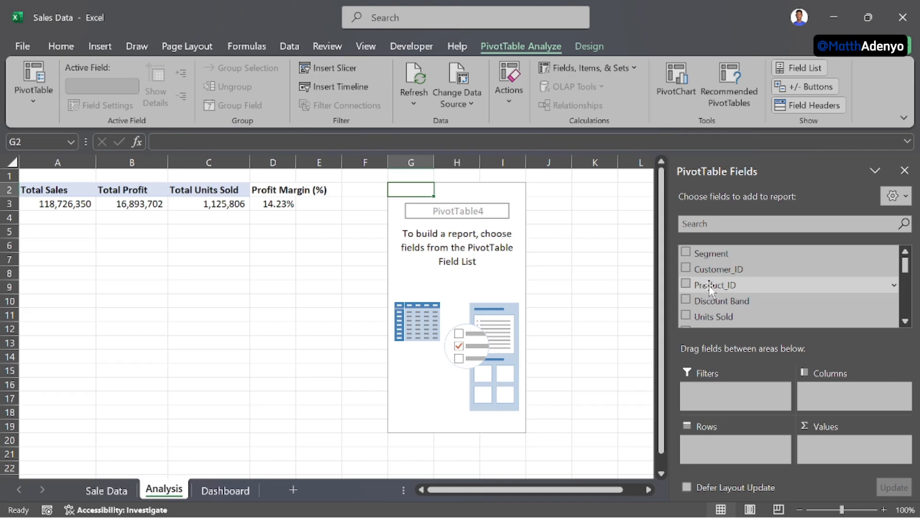
Step: Lay out the new PivotTable with Product_ID as rows and the sum of Sales as values, and remove its grand total
left_click_drag(699, 286, 714, 449)
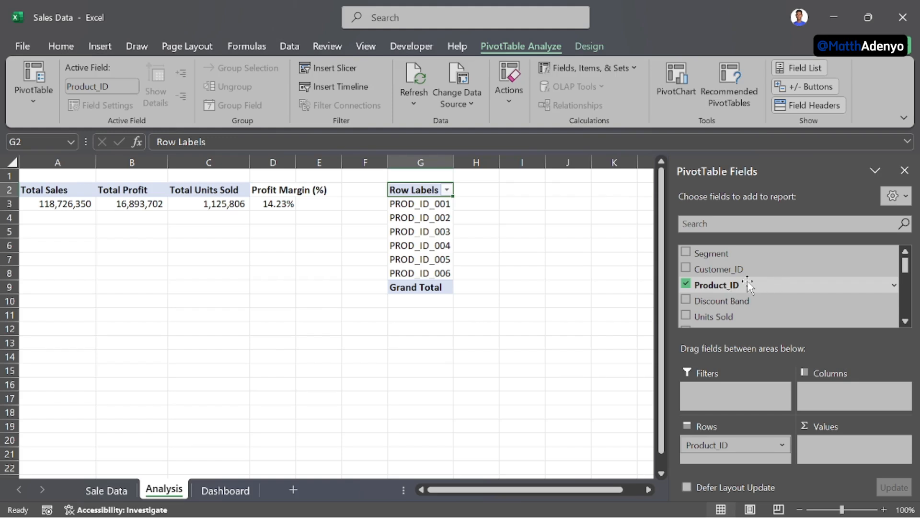
scroll(736, 297, "down", 2)
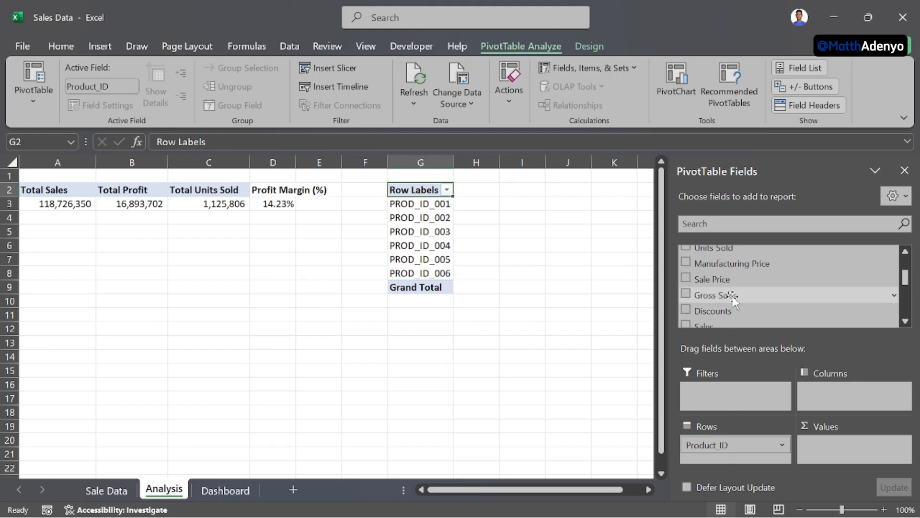
scroll(739, 301, "down", 2)
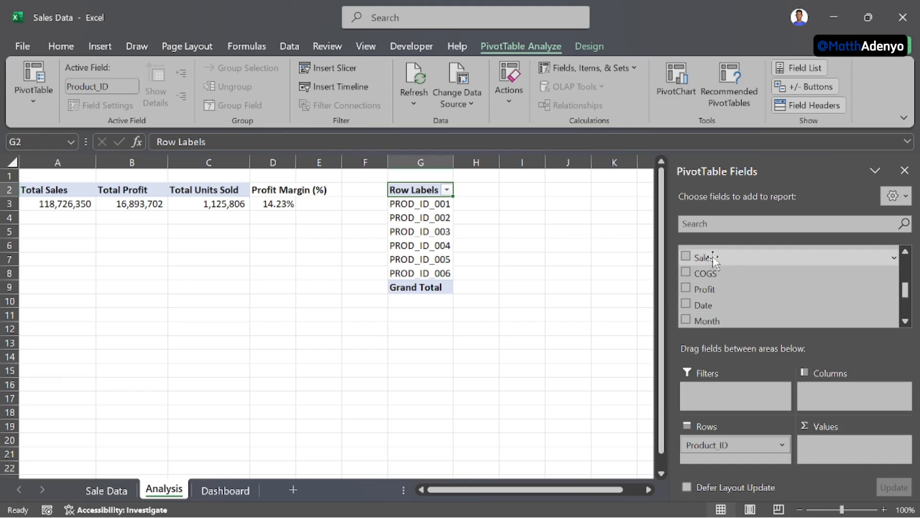
left_click_drag(713, 258, 829, 444)
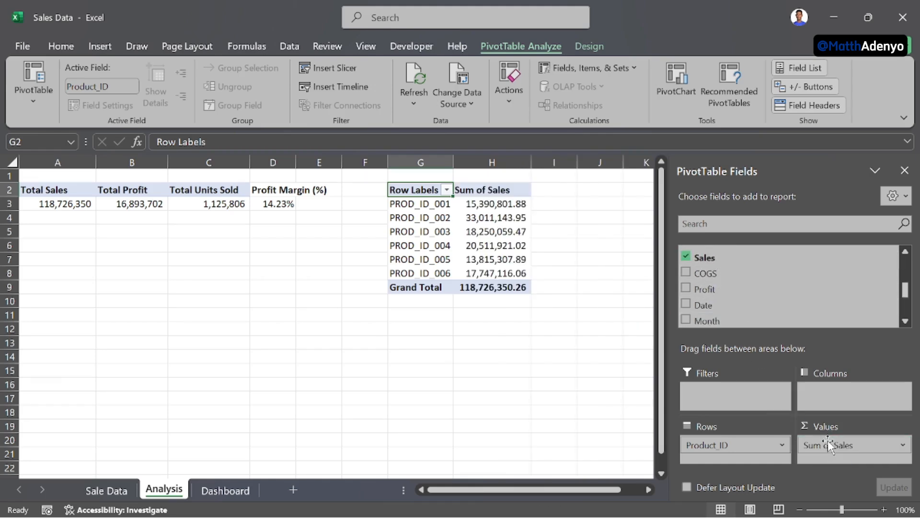
right_click(404, 287)
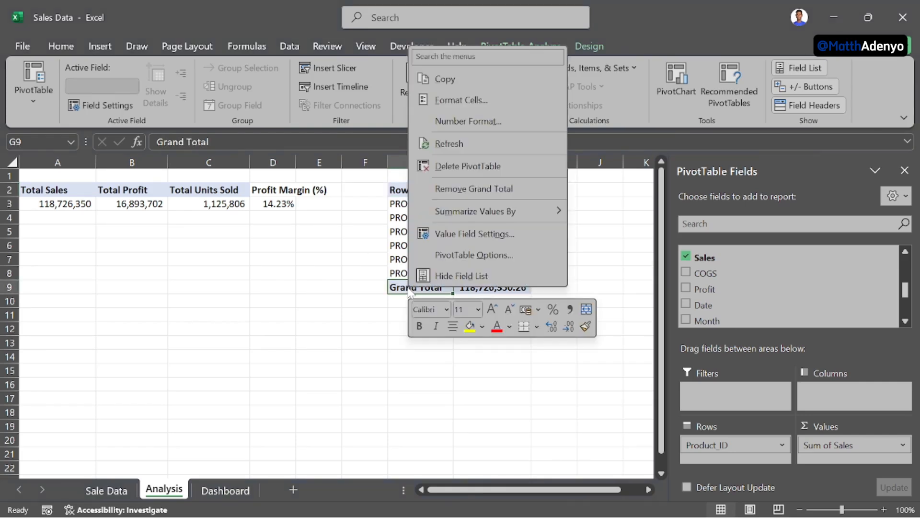
left_click(469, 189)
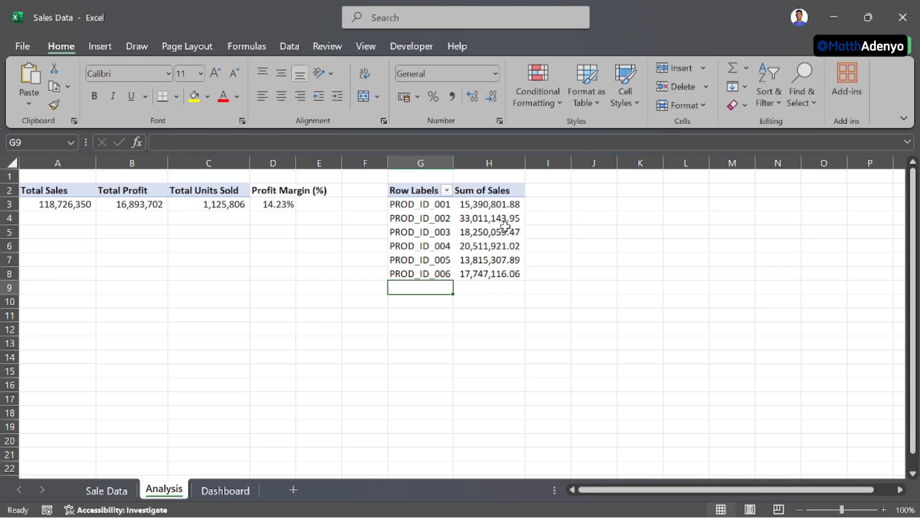
Step: Start an INDEX formula in cell J3 with the product PivotTable's data range G3:H8 as its array
left_click(585, 207)
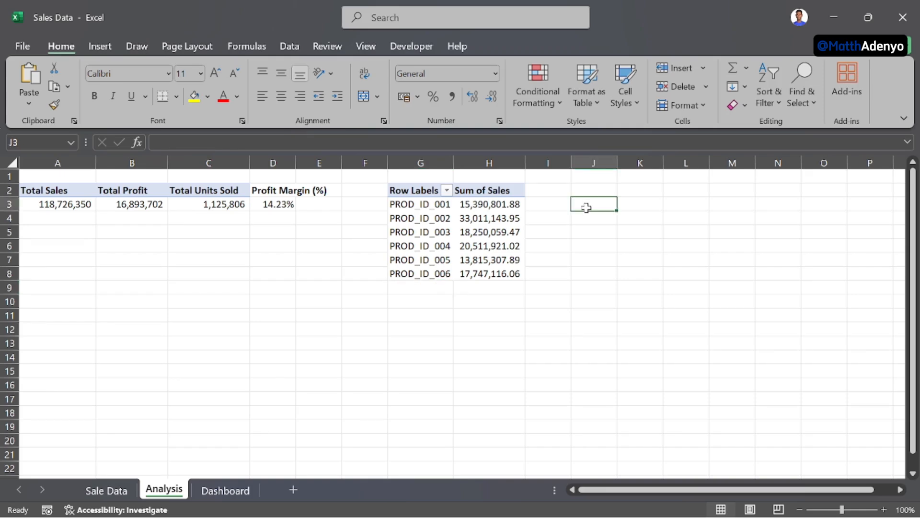
type("=")
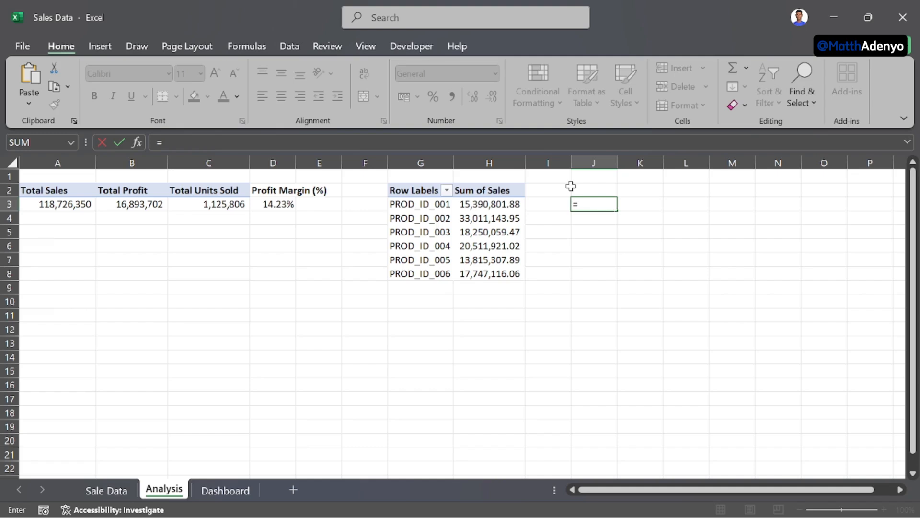
key("BackSpace")
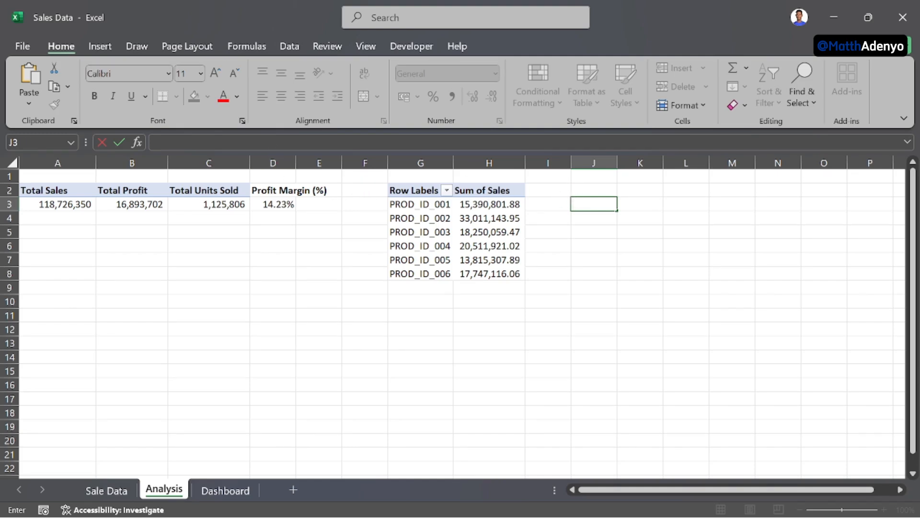
key("F2")
type("=")
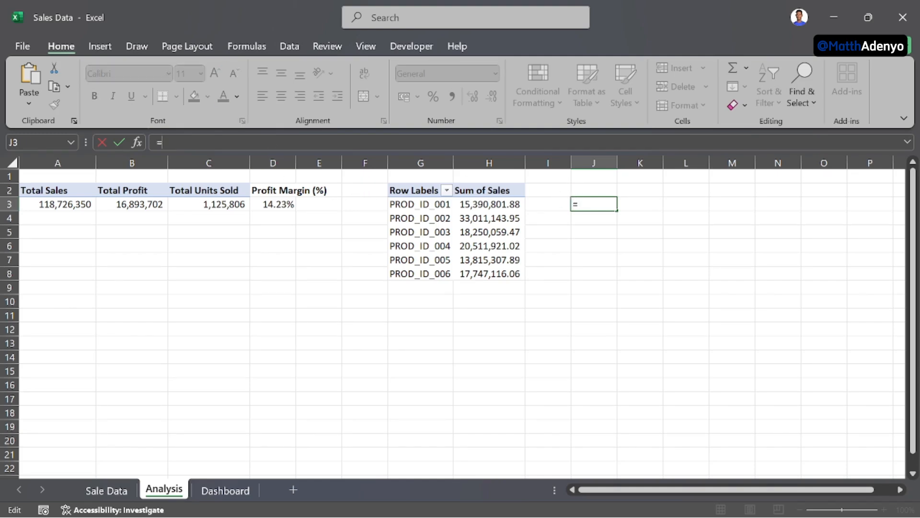
type("i")
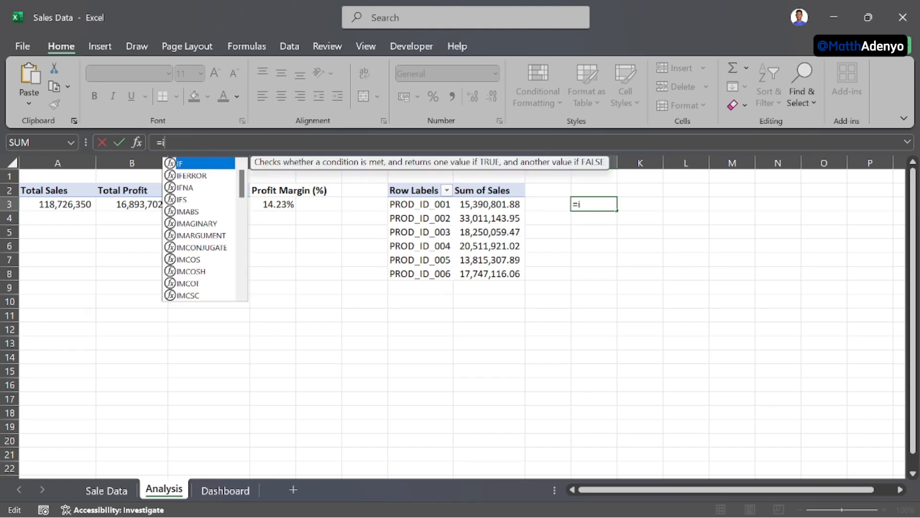
key("BackSpace")
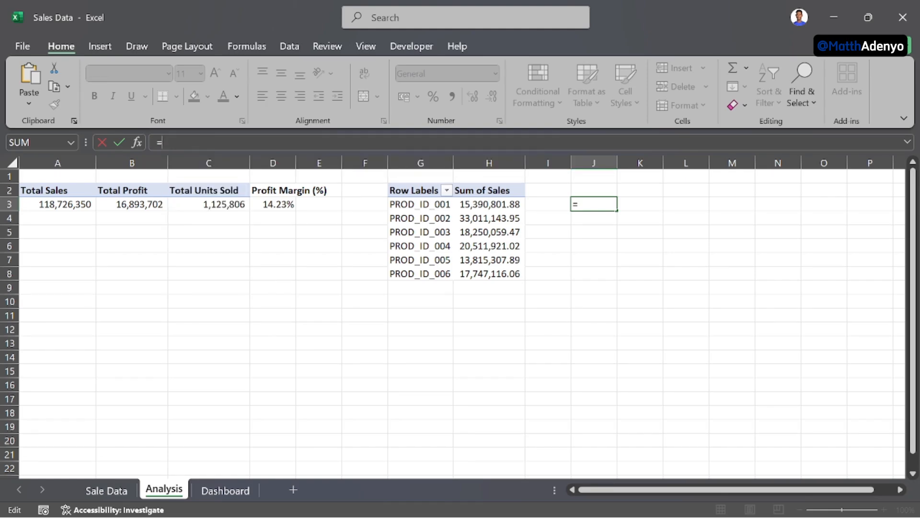
type("INDE")
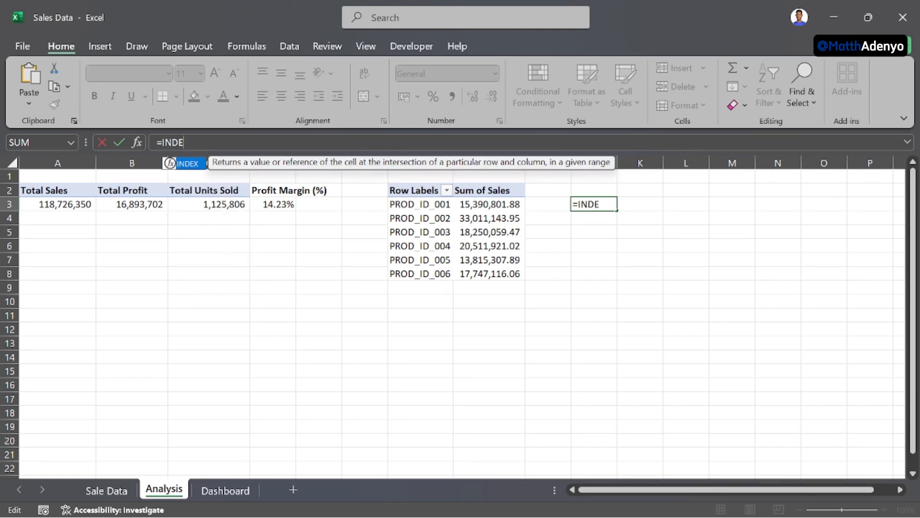
key("Tab")
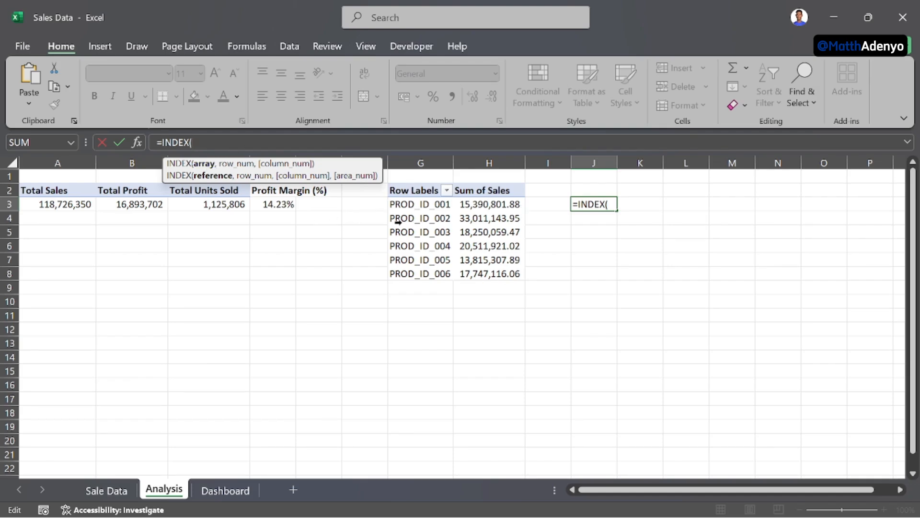
left_click_drag(390, 205, 479, 273)
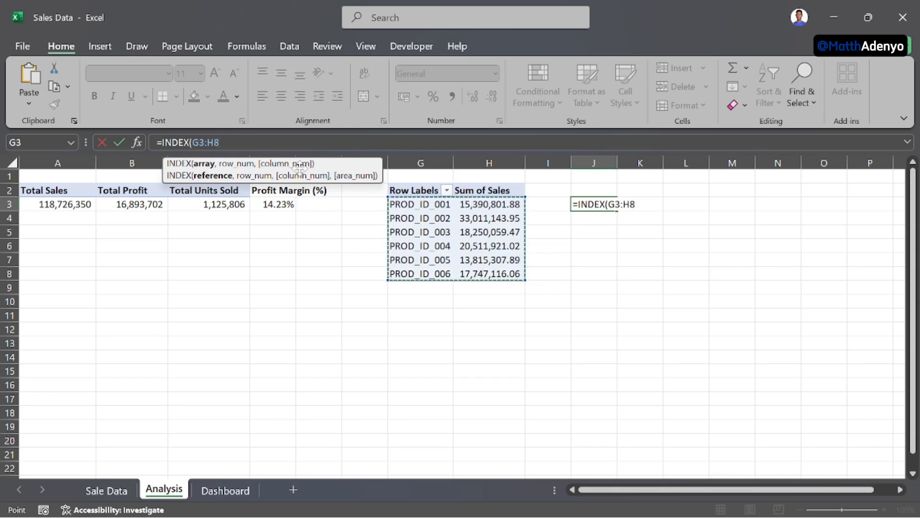
Step: Nest a MATCH function as the INDEX row number, using MAX(H3:H8) as its lookup value
type(",")
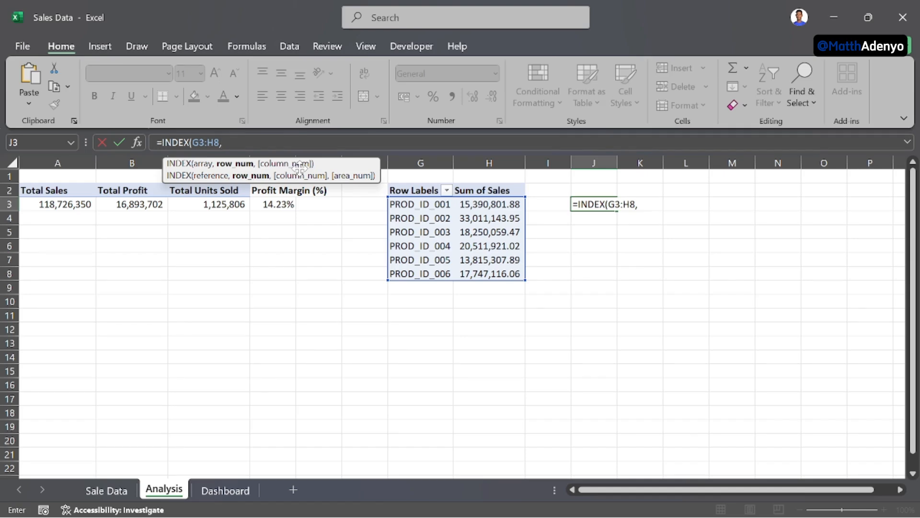
type(" MAT")
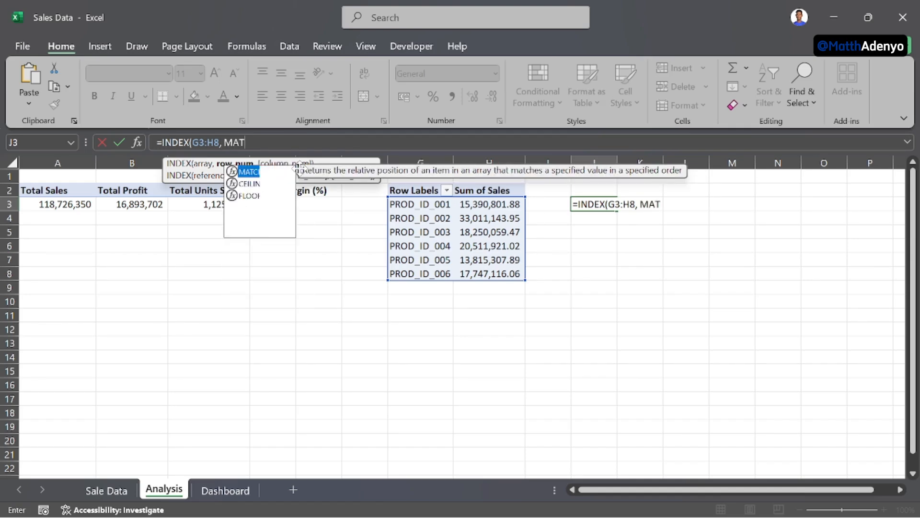
key("Tab")
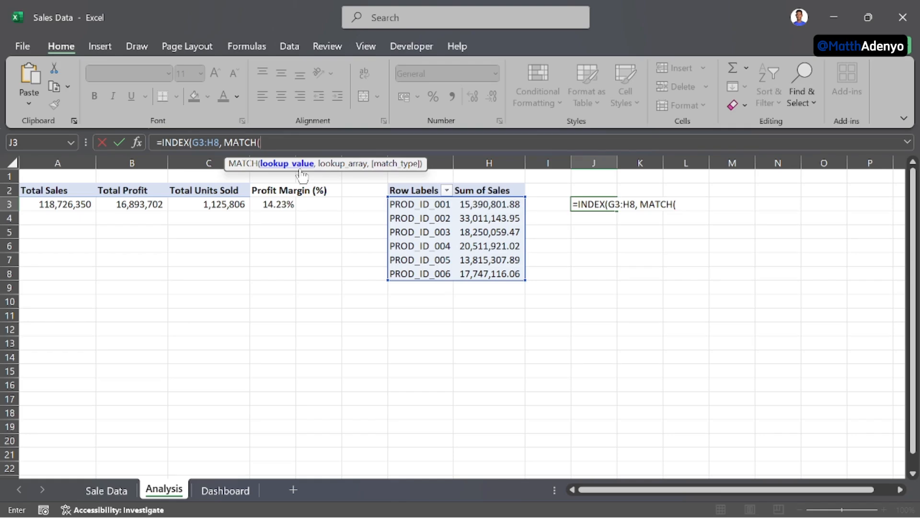
type("MAX")
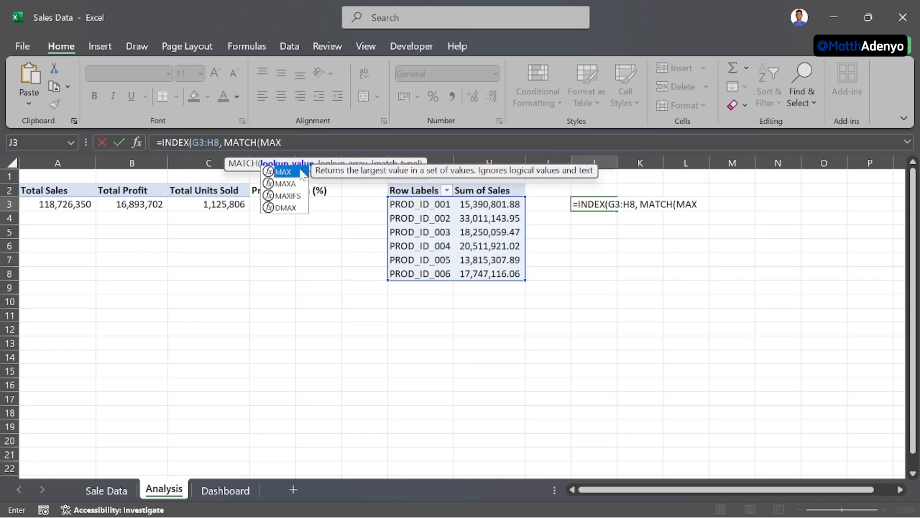
double_click(301, 172)
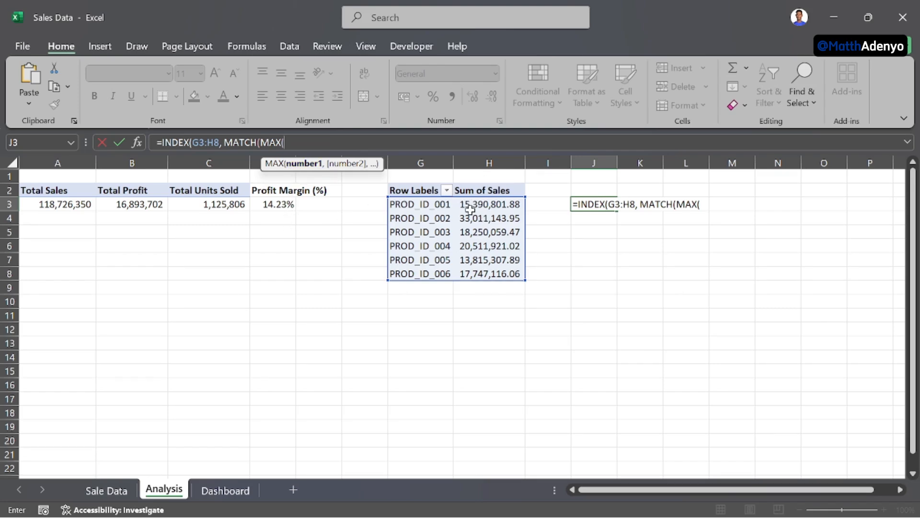
left_click_drag(462, 203, 497, 277)
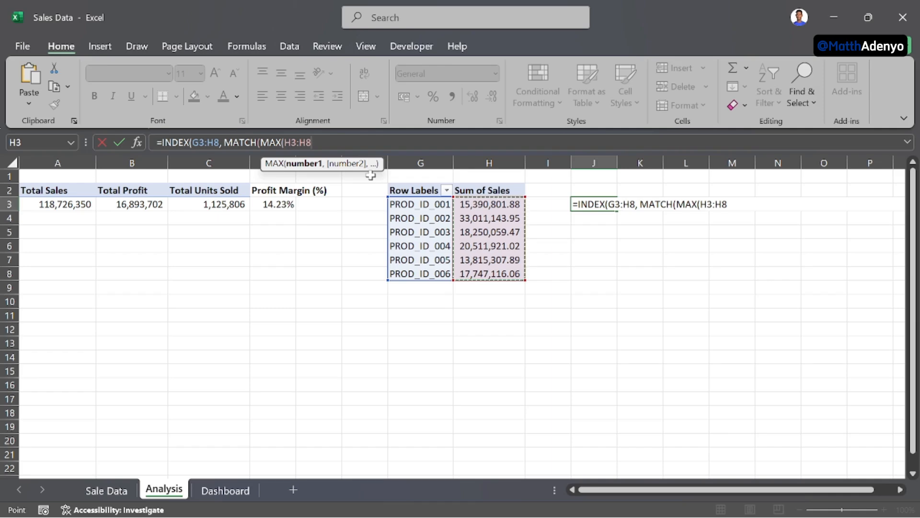
type(")")
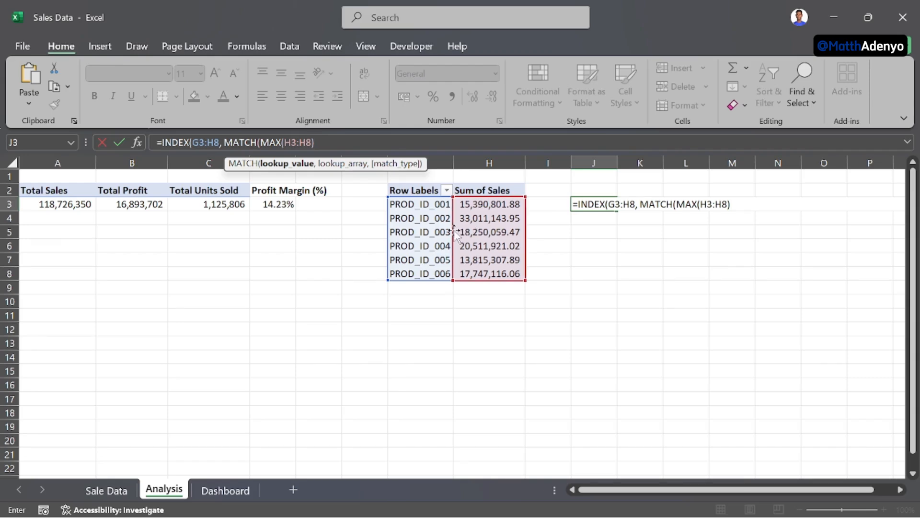
Step: Complete the MATCH function with H3:H8 as the lookup array and 0 for an exact match
type(",")
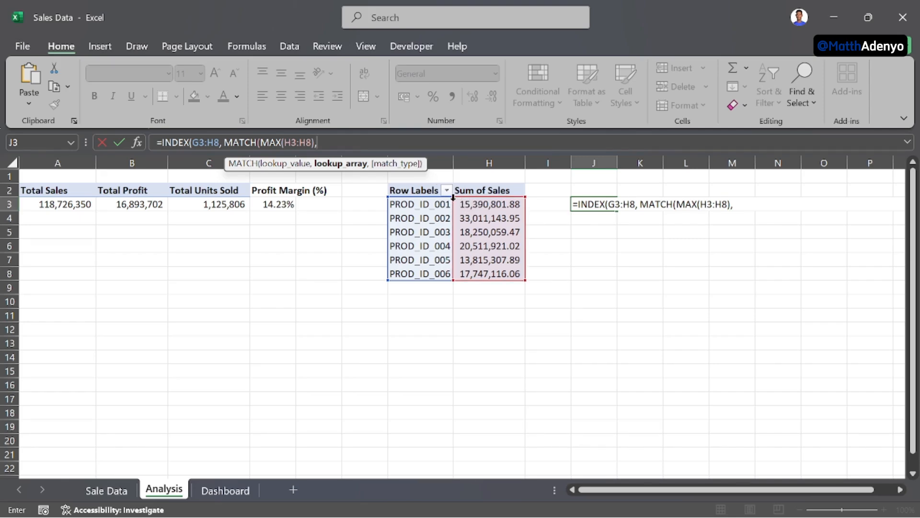
left_click_drag(459, 205, 483, 271)
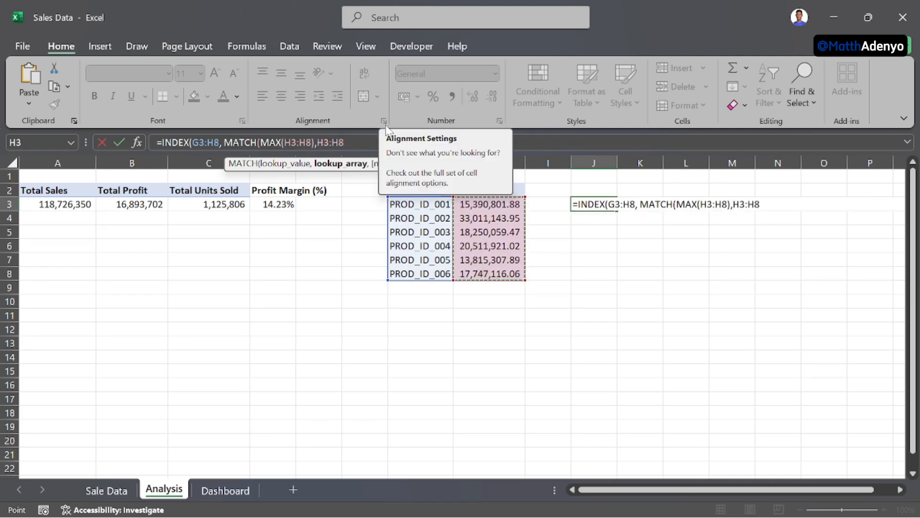
type(",")
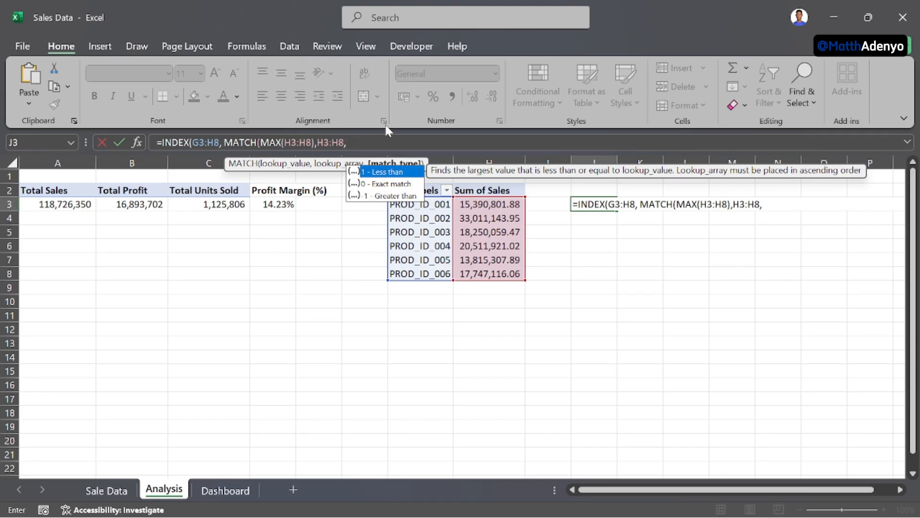
type("0")
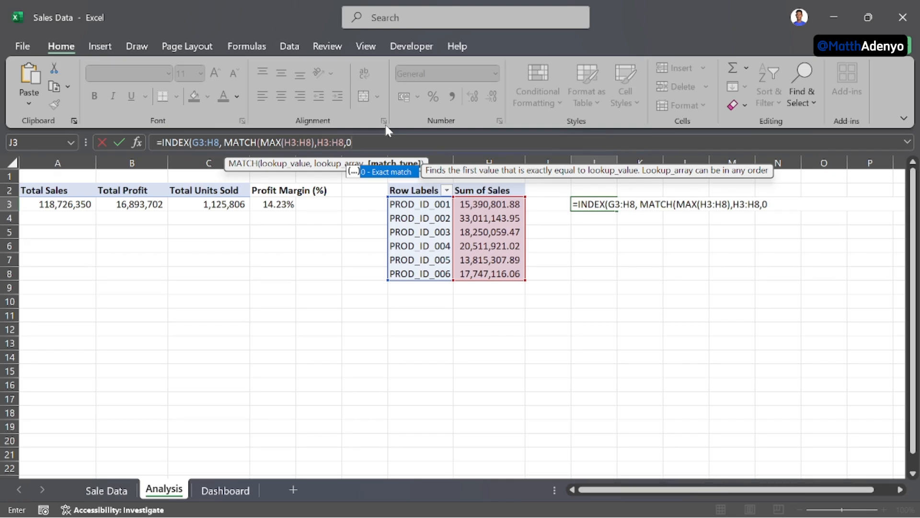
type(")")
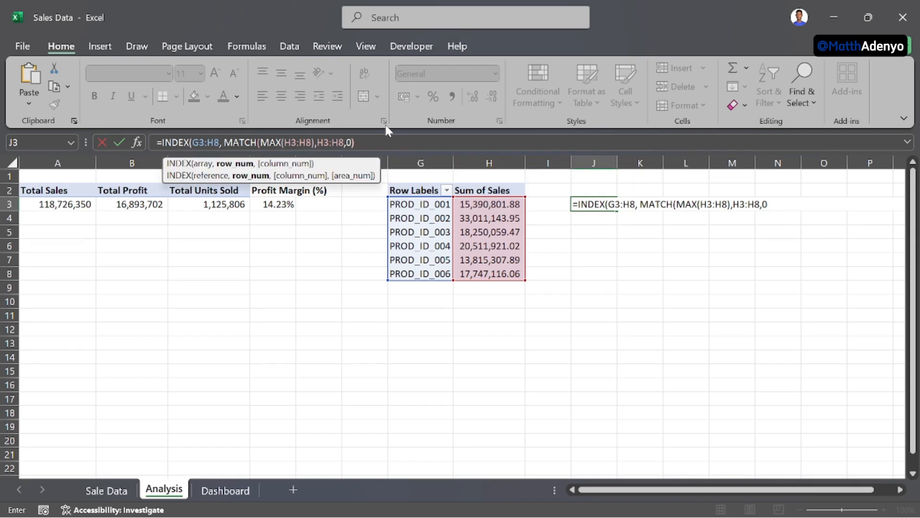
Step: Finish the INDEX formula in J3 with column number 1 and enter it
type(",")
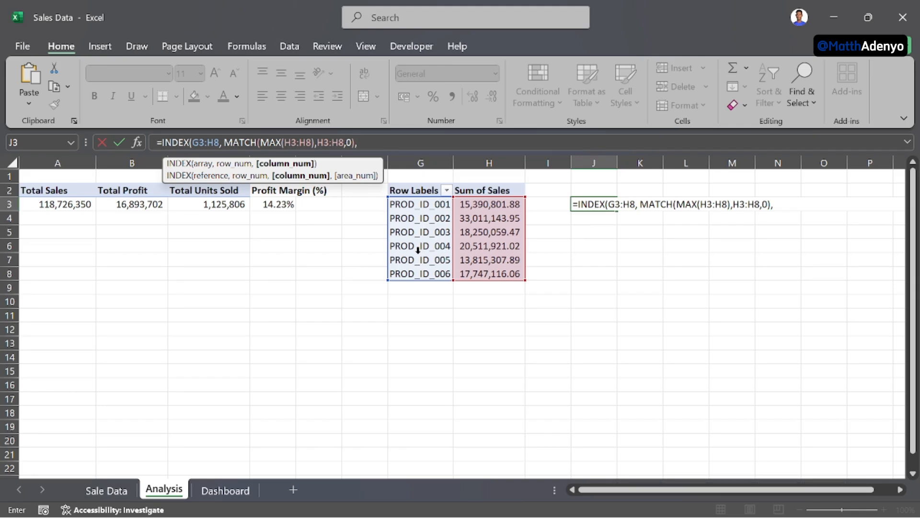
type("1)")
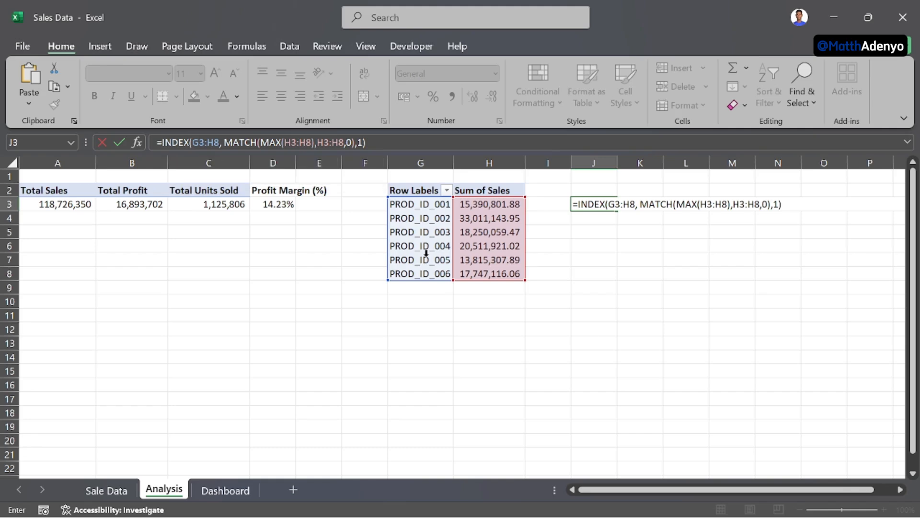
key("Return")
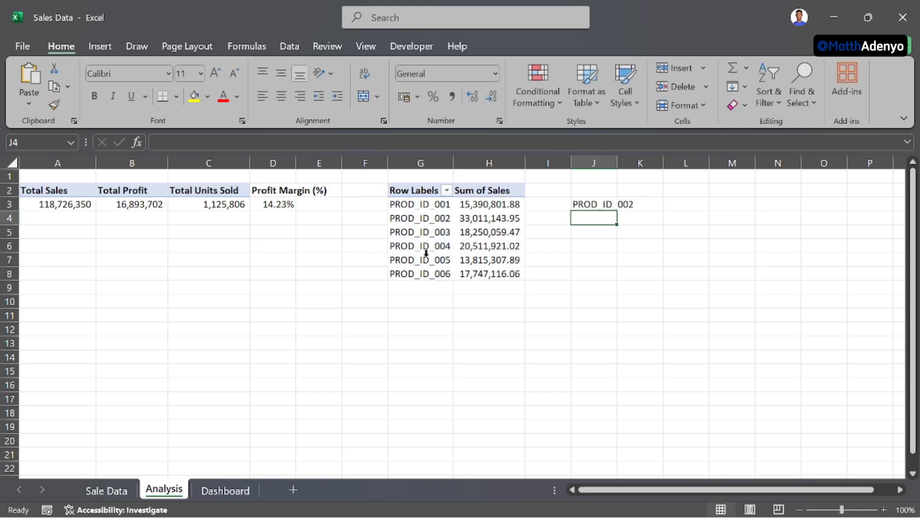
Step: Copy the complete INDEX/MATCH formula text from J3 into cell J4, keeping its cell references
left_click(594, 204)
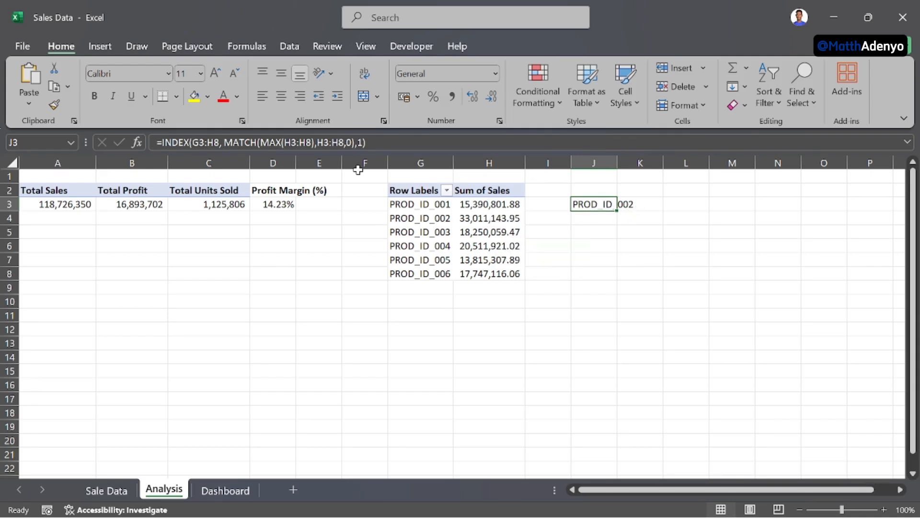
left_click(379, 143)
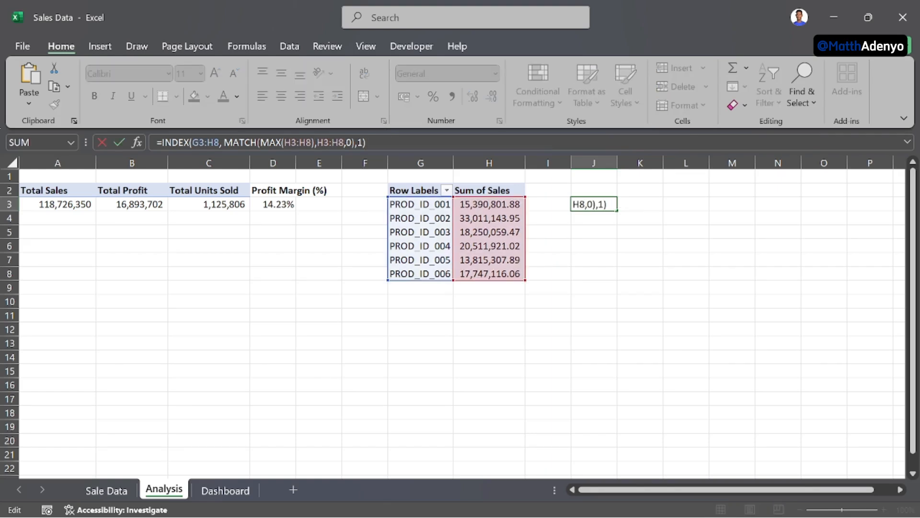
key("shift+Home")
key("ctrl+c")
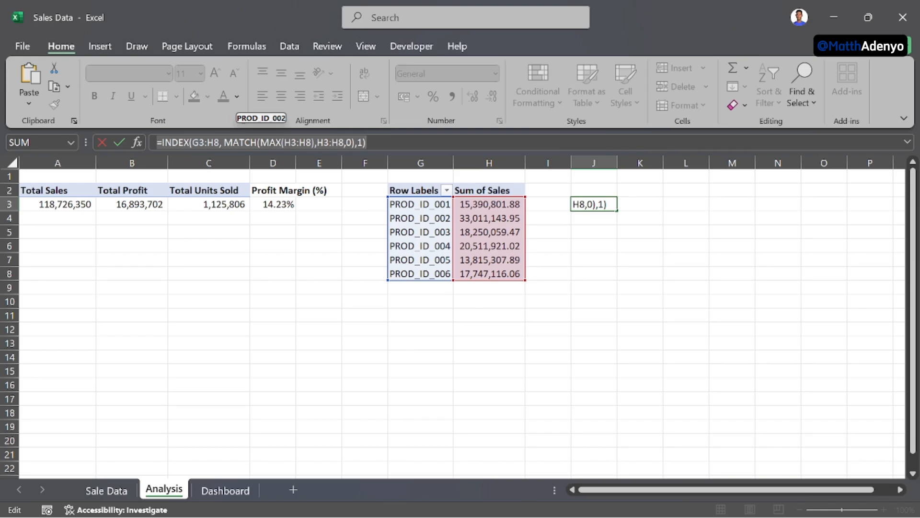
key("Return")
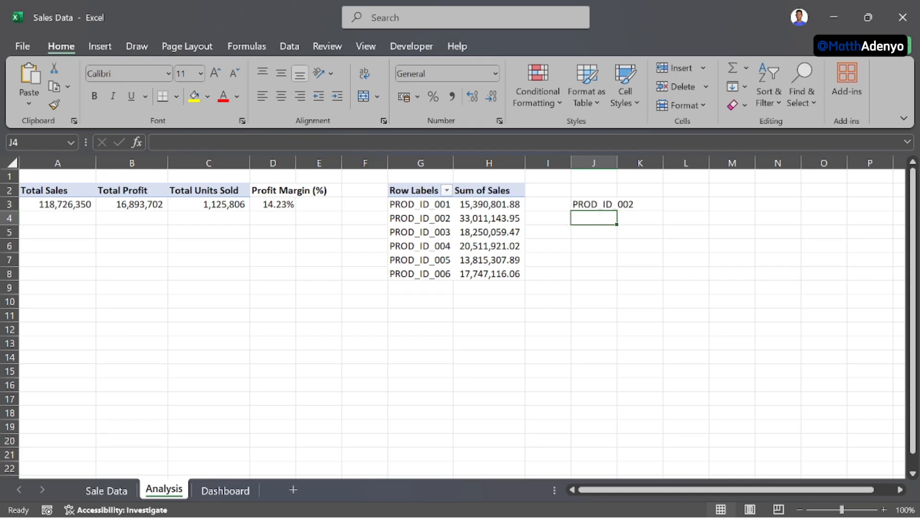
key("F2")
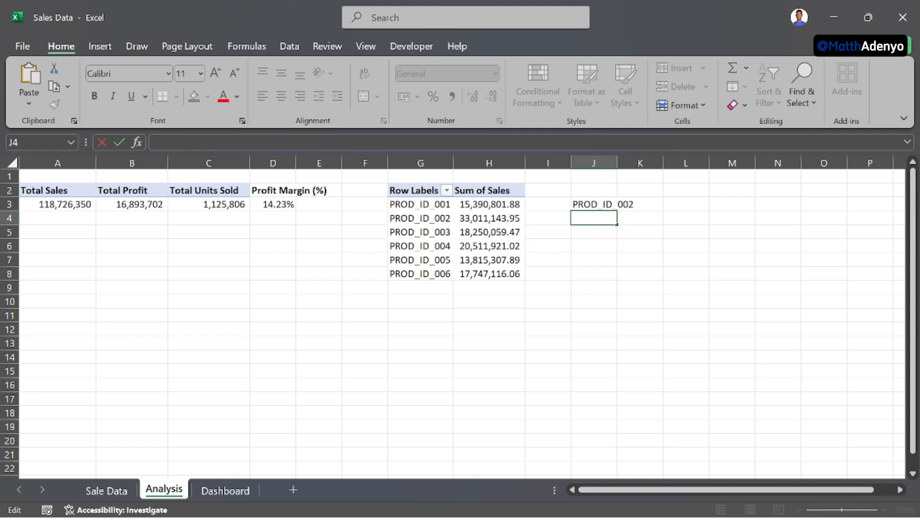
key("ctrl+v")
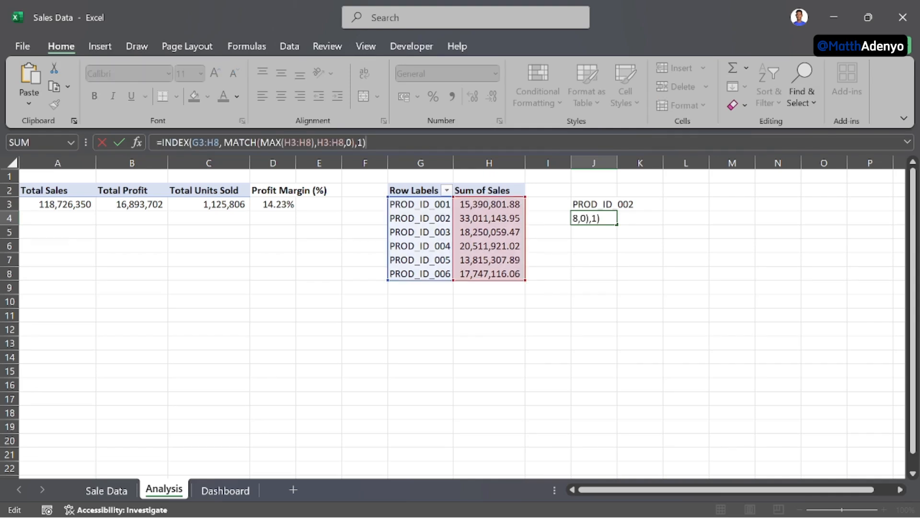
Step: Set the INDEX column number in the J4 formula to 2 so it returns the top product's sales
left_click(362, 142)
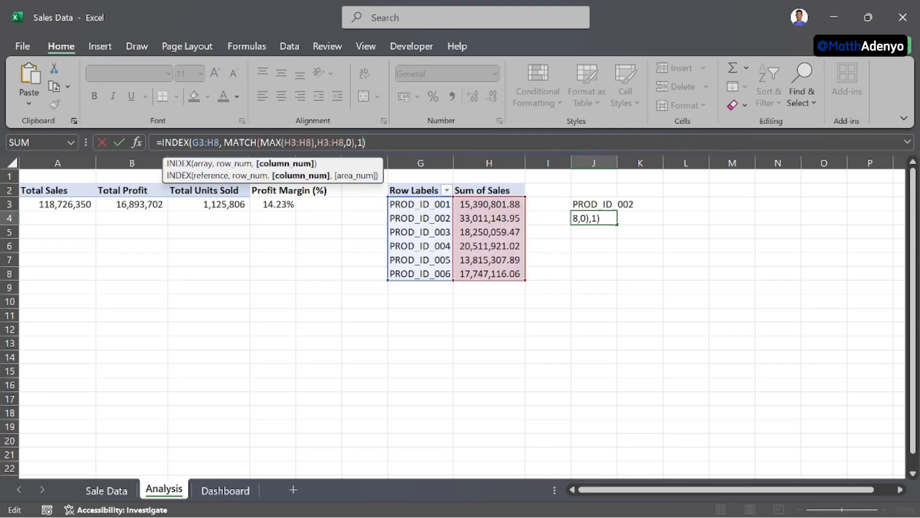
key("BackSpace")
type("2")
left_click(468, 222)
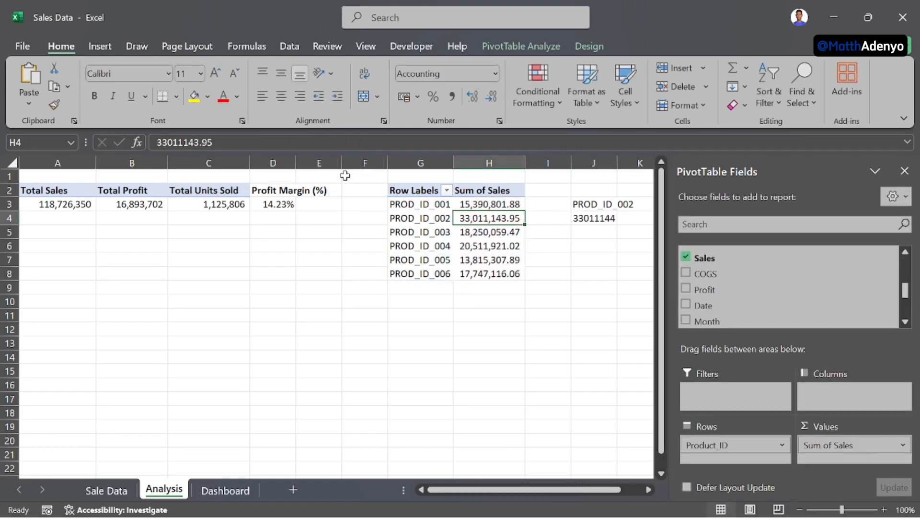
left_click(600, 221)
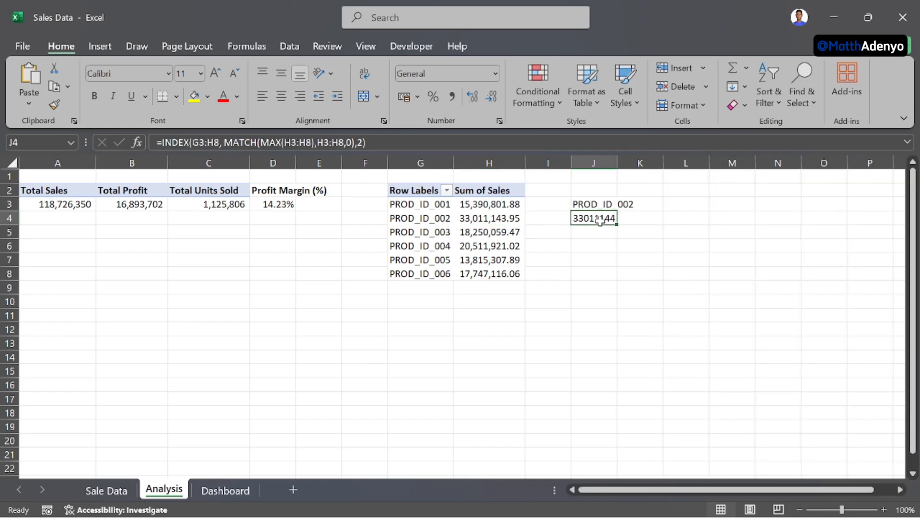
key("F2")
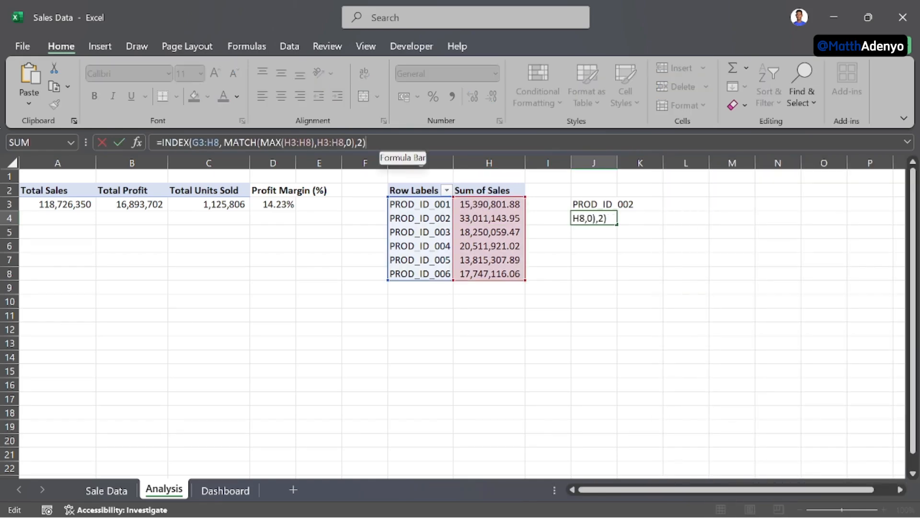
key("Return")
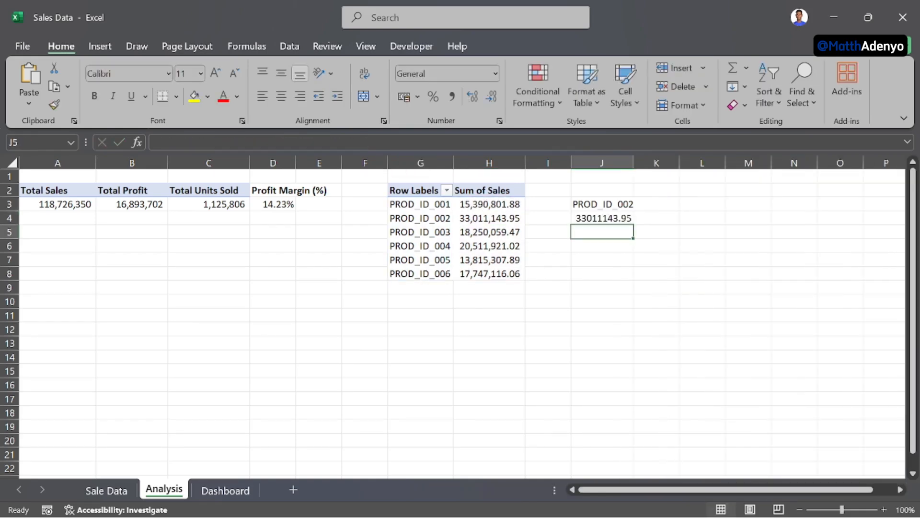
Step: Format the sales value in J4 with a thousands separator and no decimal places
left_click(588, 218)
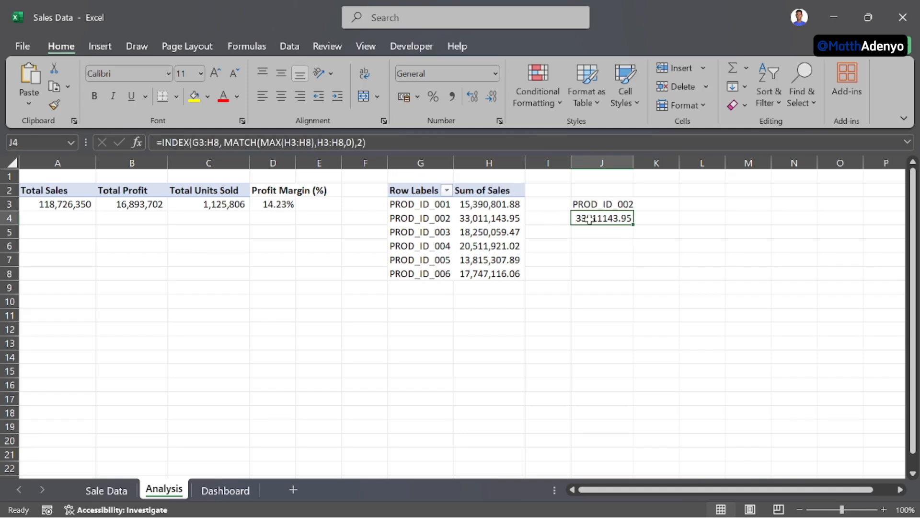
left_click(493, 96)
left_click(452, 97)
left_click(489, 99)
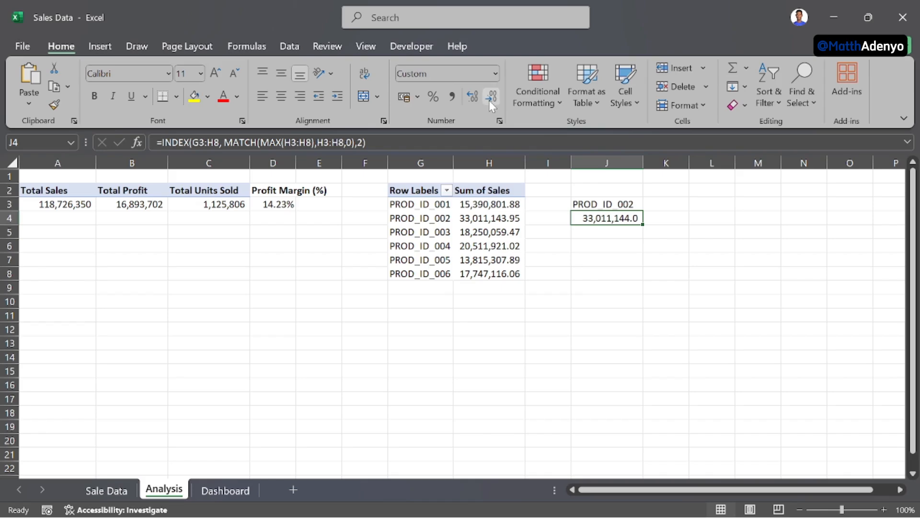
left_click(490, 101)
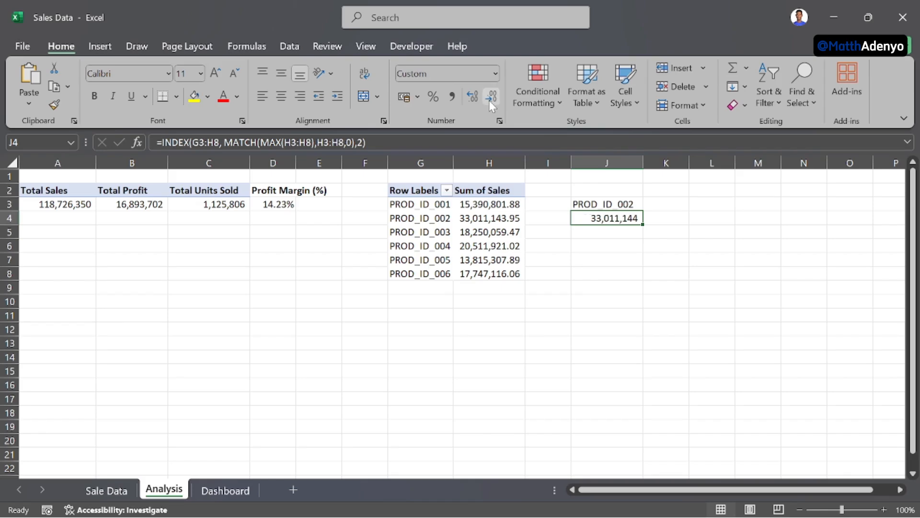
Step: Apply the custom number format [>999999]0,,"M" to cell J4
left_click(497, 74)
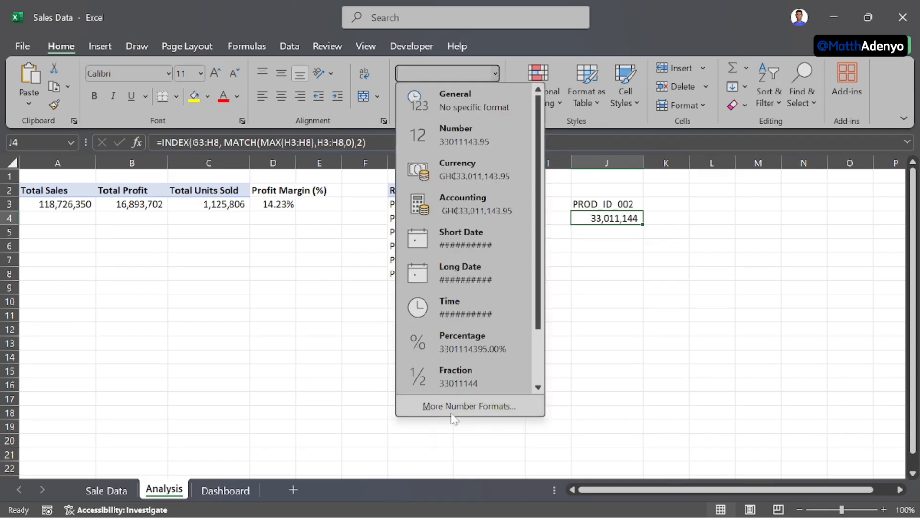
left_click(467, 407)
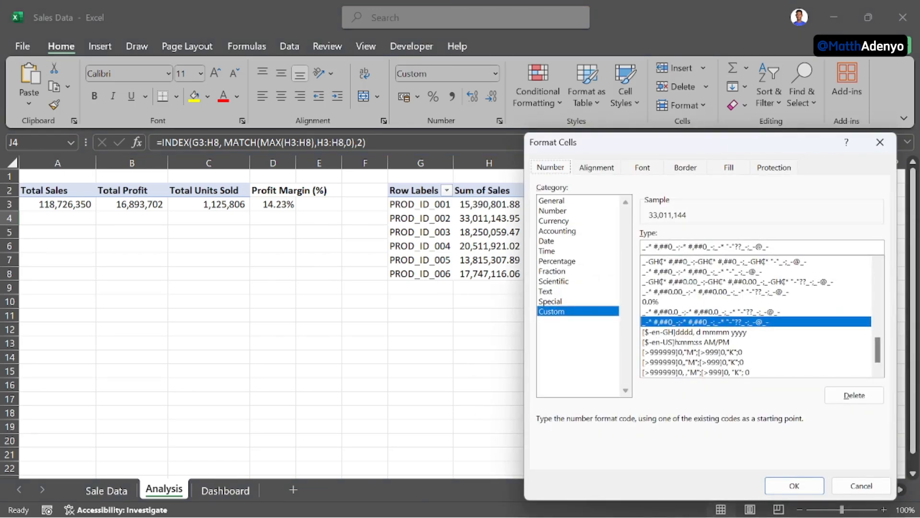
key("BackSpace")
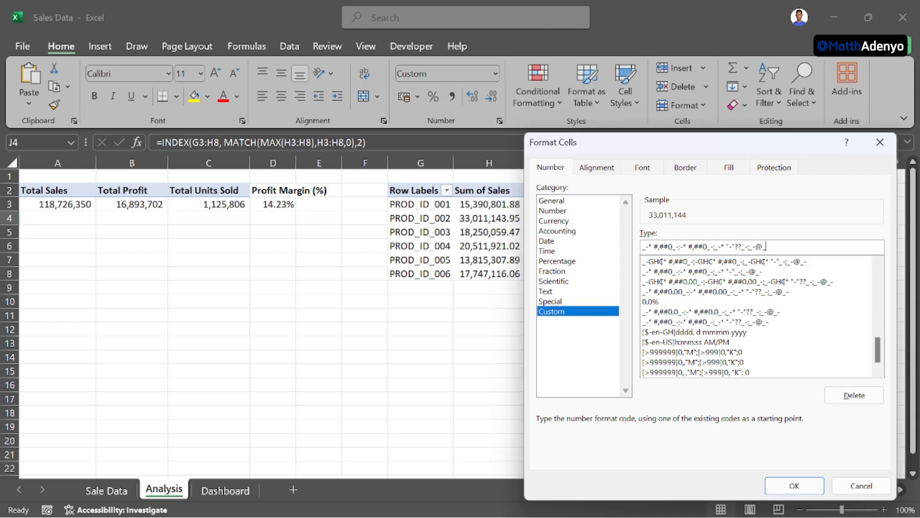
key("BackSpace")
key("BackSpace")
key("BackSpace")
key("BackSpace")
key("BackSpace")
key("BackSpace")
key("BackSpace")
key("BackSpace")
key("BackSpace")
key("BackSpace")
key("BackSpace")
key("BackSpace")
key("BackSpace")
key("BackSpace")
key("BackSpace")
key("BackSpace")
key("BackSpace")
key("BackSpace")
key("BackSpace")
key("BackSpace")
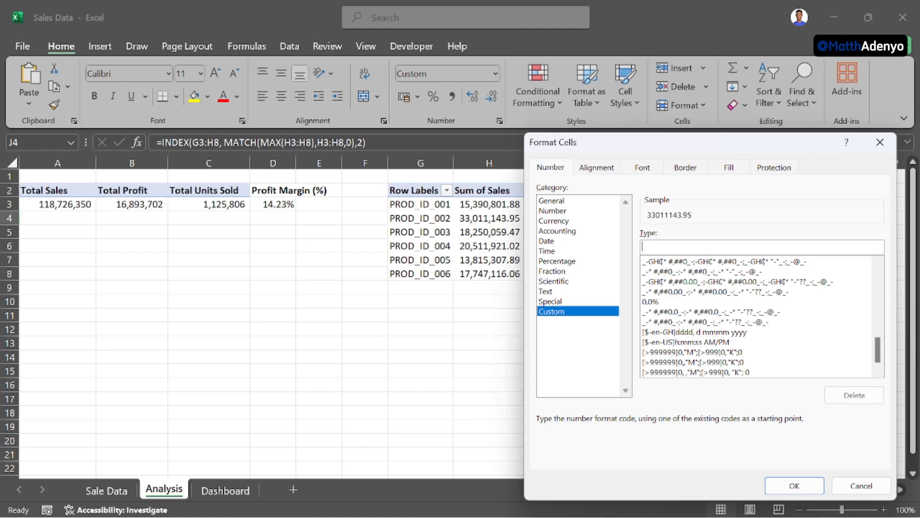
type("[>999999]0,,\"M\"")
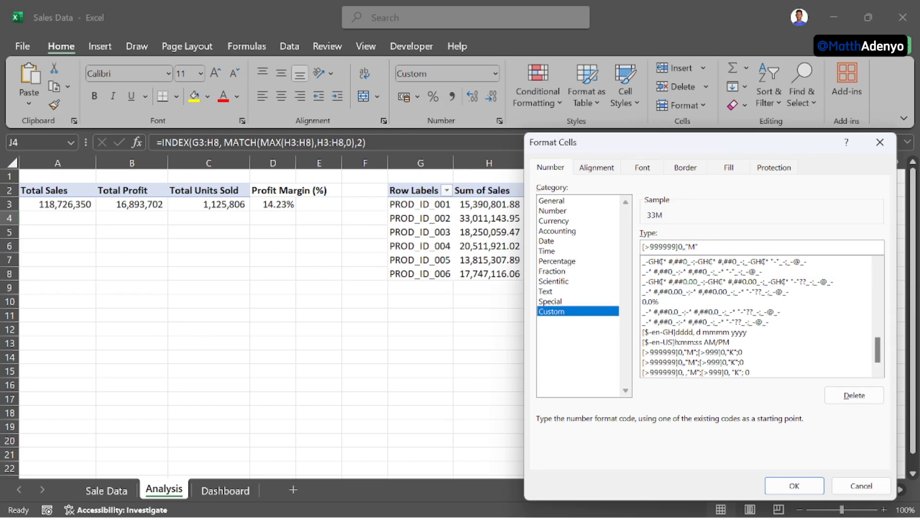
left_click(788, 486)
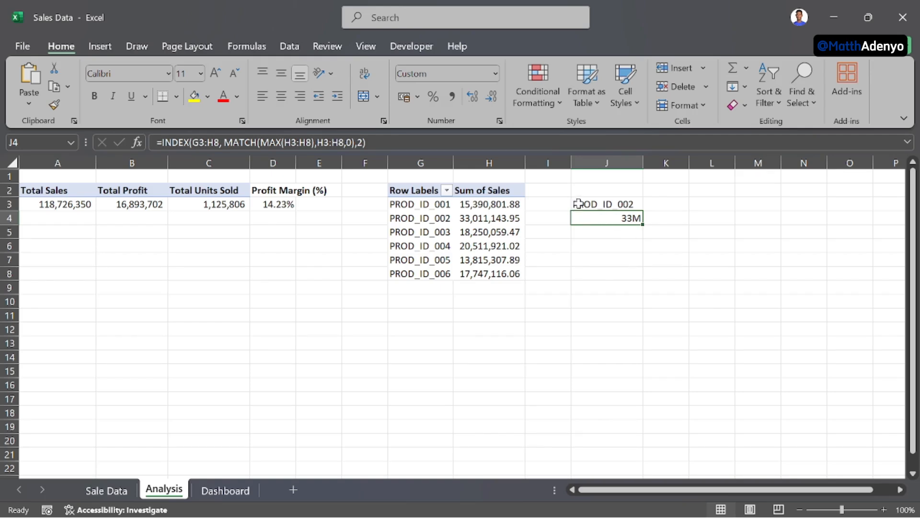
Step: Make the top-product name and sales value in J3:J4 bold
left_click_drag(574, 204, 610, 219)
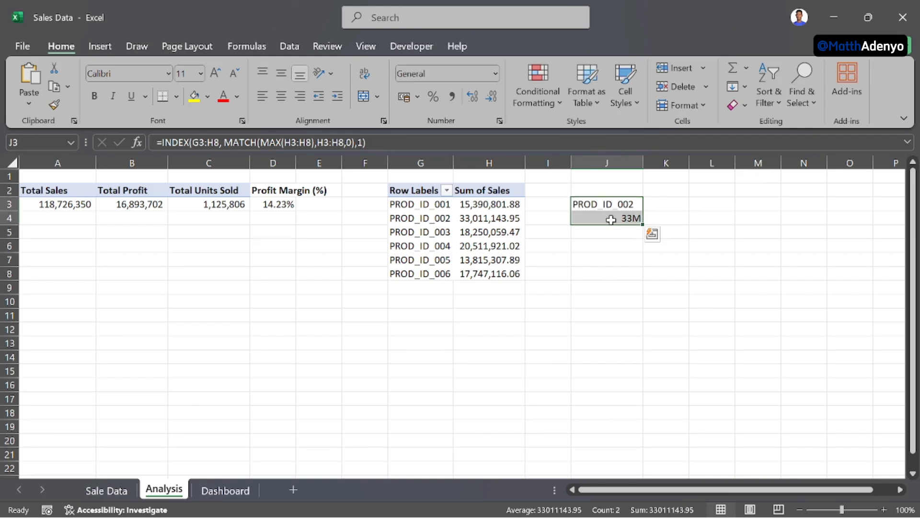
key("ctrl+b")
left_click(675, 206)
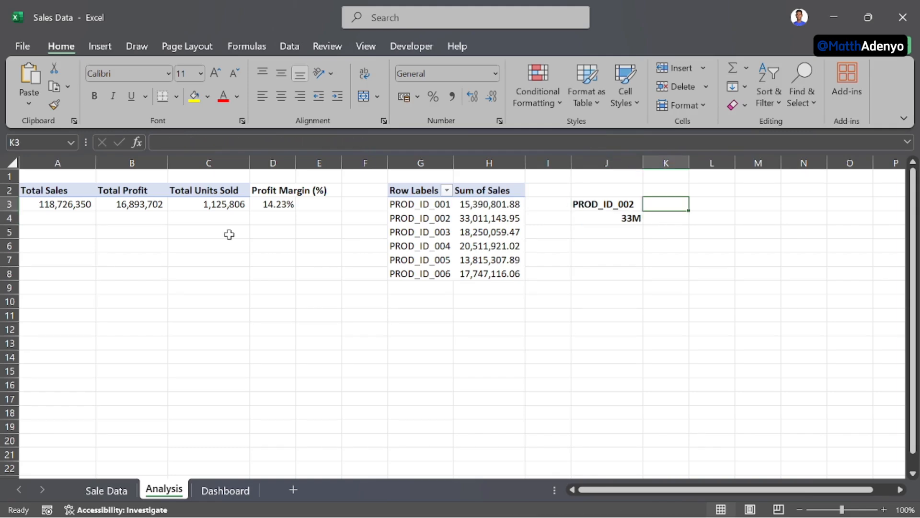
Step: Apply the custom number format [>999999]0,,"M" to the Total Units Sold value in C3
left_click(208, 205)
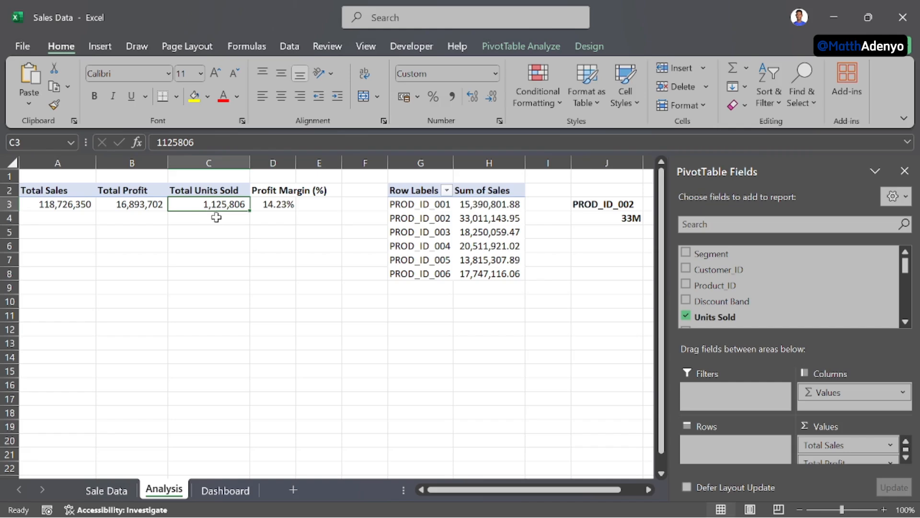
left_click(495, 73)
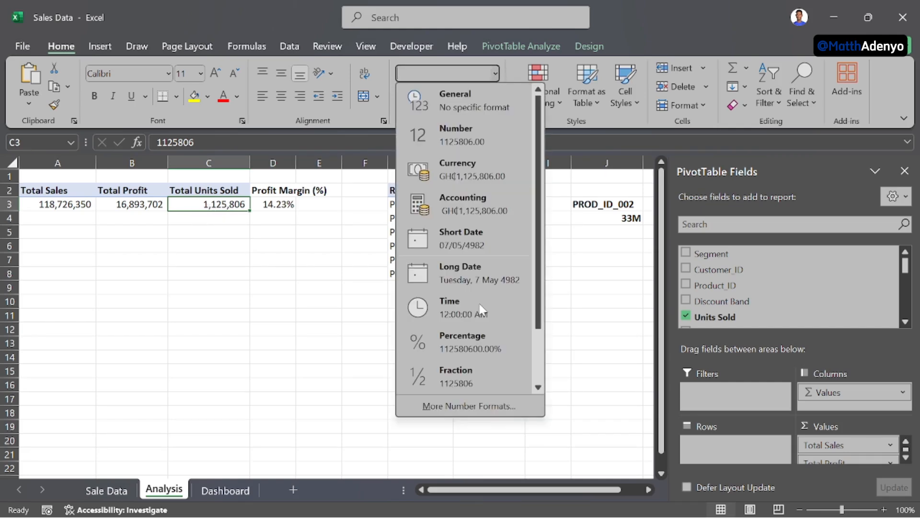
left_click(457, 406)
key("BackSpace")
key("BackSpace")
key("BackSpace")
key("BackSpace")
key("BackSpace")
key("BackSpace")
key("BackSpace")
key("BackSpace")
key("BackSpace")
key("BackSpace")
key("BackSpace")
key("BackSpace")
key("BackSpace")
key("BackSpace")
key("BackSpace")
key("BackSpace")
key("BackSpace")
key("BackSpace")
key("BackSpace")
key("BackSpace")
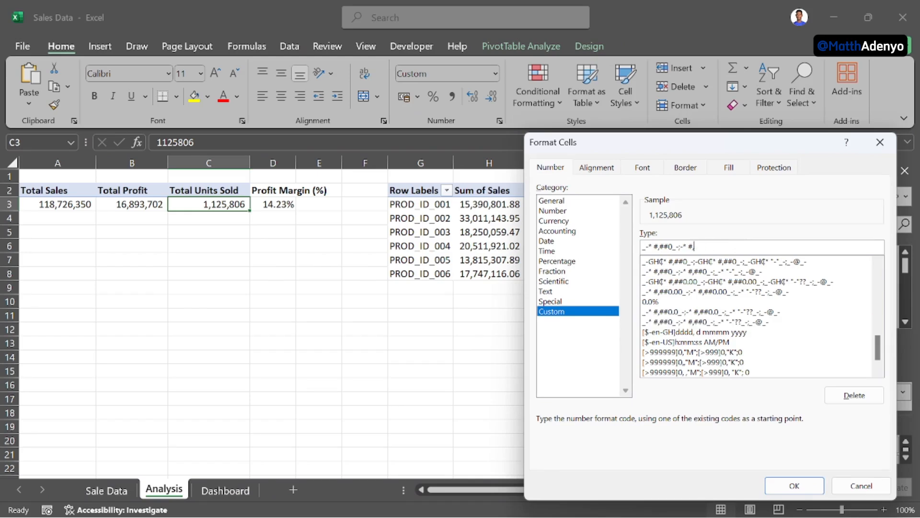
key("BackSpace")
key("BackSpace")
key("BackSpace")
key("BackSpace")
key("BackSpace")
key("BackSpace")
key("BackSpace")
key("BackSpace")
key("BackSpace")
key("BackSpace")
key("BackSpace")
key("BackSpace")
key("BackSpace")
key("BackSpace")
key("BackSpace")
key("BackSpace")
key("BackSpace")
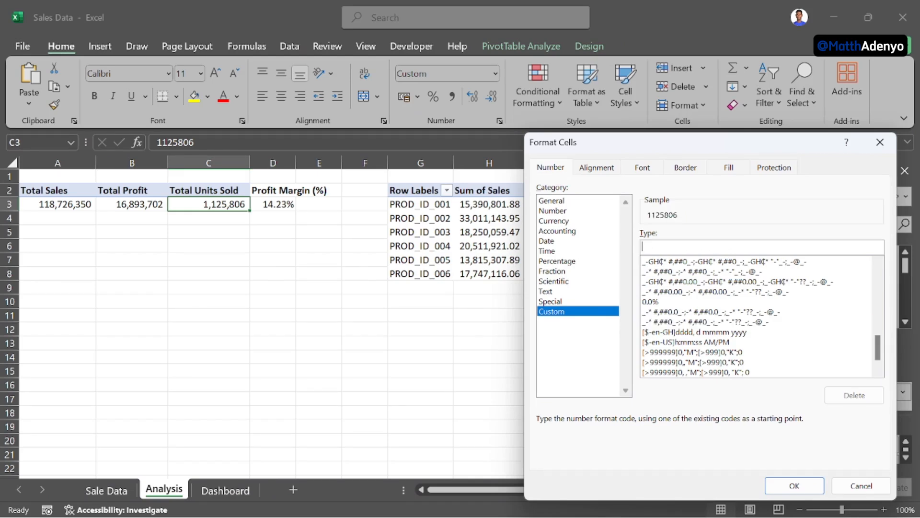
type("[>999999]0,,\"M")
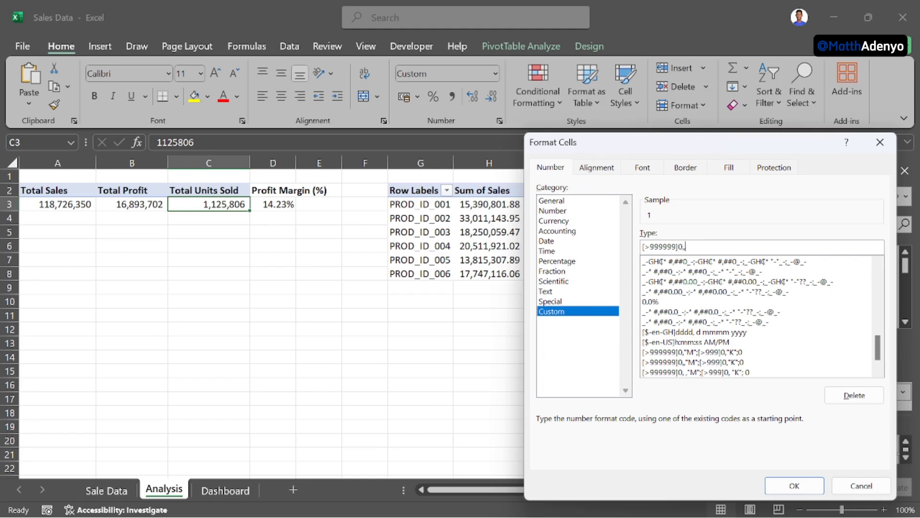
type("\"")
left_click(779, 486)
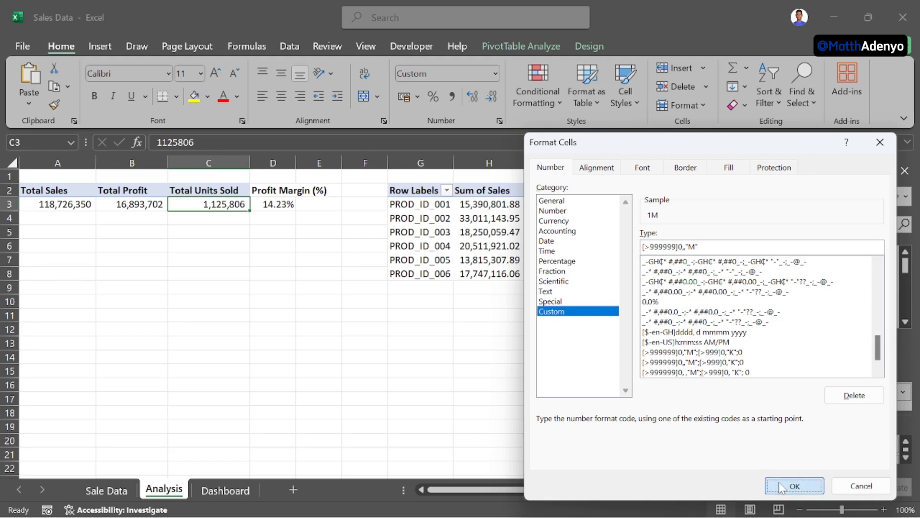
Step: Apply the custom number format [>999999]0,,"M" to the Total Sales and Total Profit values in A3:B3
left_click(119, 210)
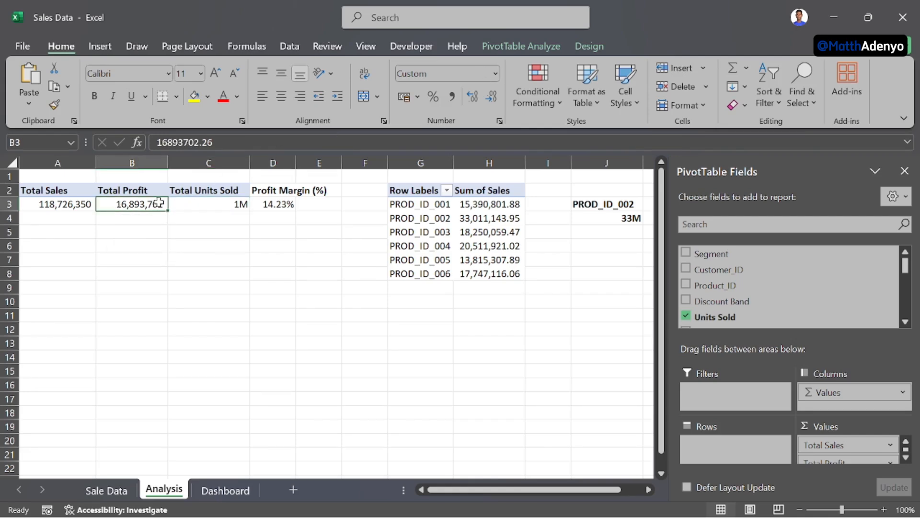
left_click_drag(35, 201, 121, 201)
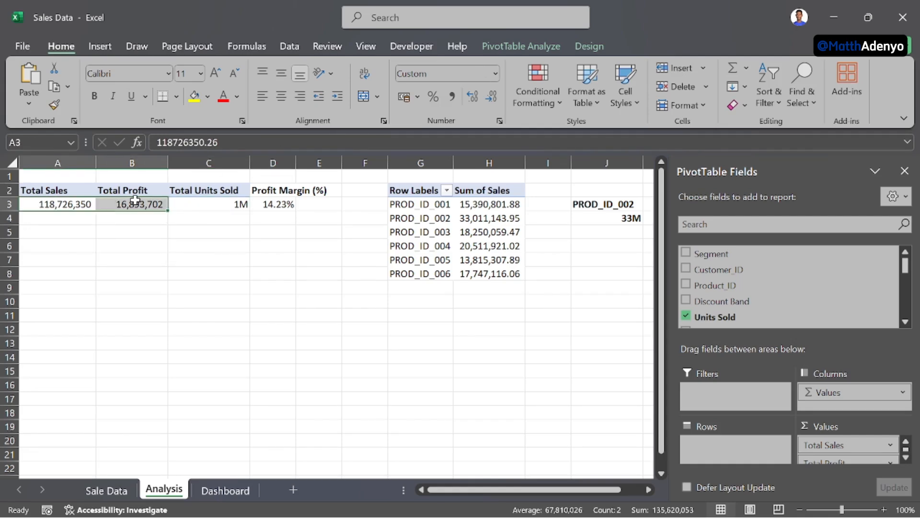
left_click(497, 73)
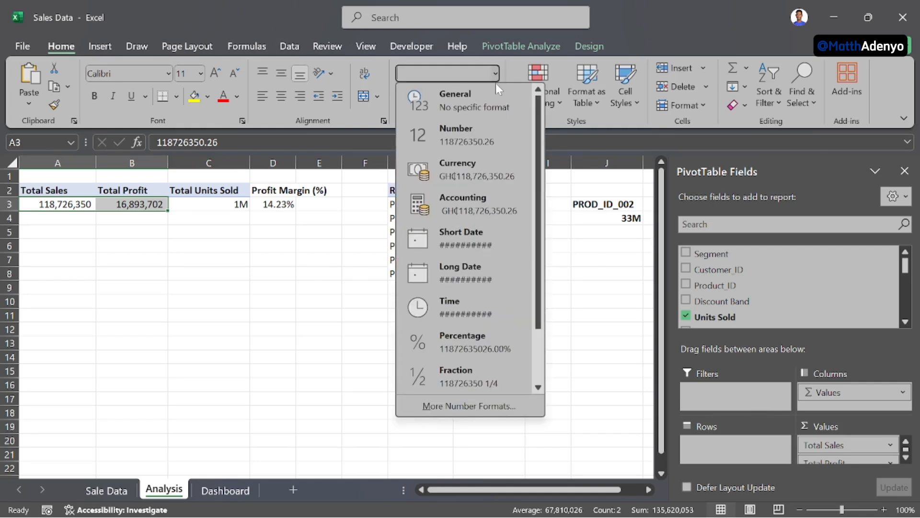
left_click(459, 408)
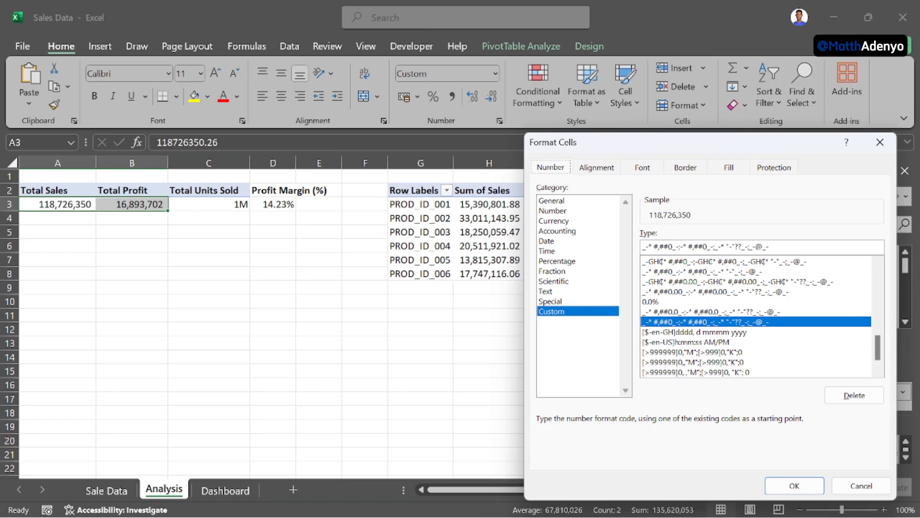
key("BackSpace")
key("BackSpace")
key("BackSpace")
key("BackSpace")
key("BackSpace")
key("BackSpace")
key("BackSpace")
key("BackSpace")
key("BackSpace")
key("BackSpace")
key("BackSpace")
key("BackSpace")
key("BackSpace")
key("BackSpace")
key("BackSpace")
key("BackSpace")
key("BackSpace")
key("BackSpace")
key("BackSpace")
key("BackSpace")
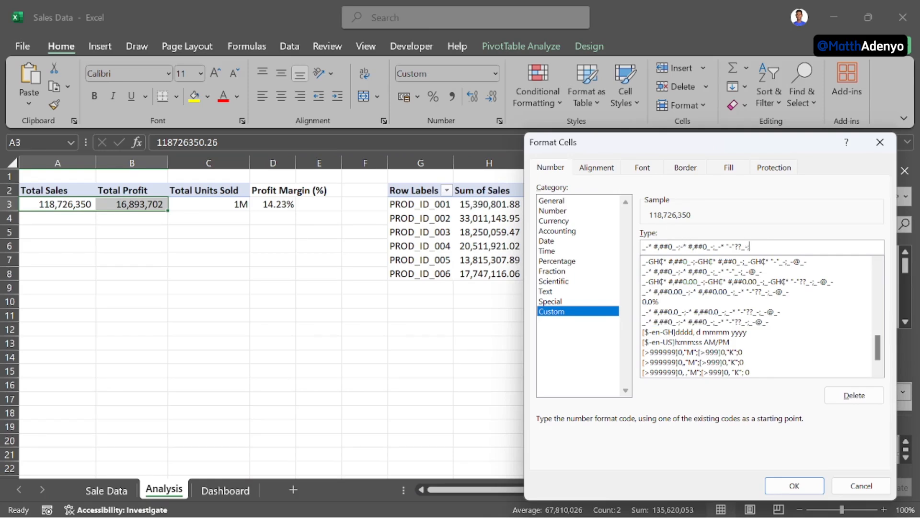
key("BackSpace")
key("BackSpace")
key("BackSpace")
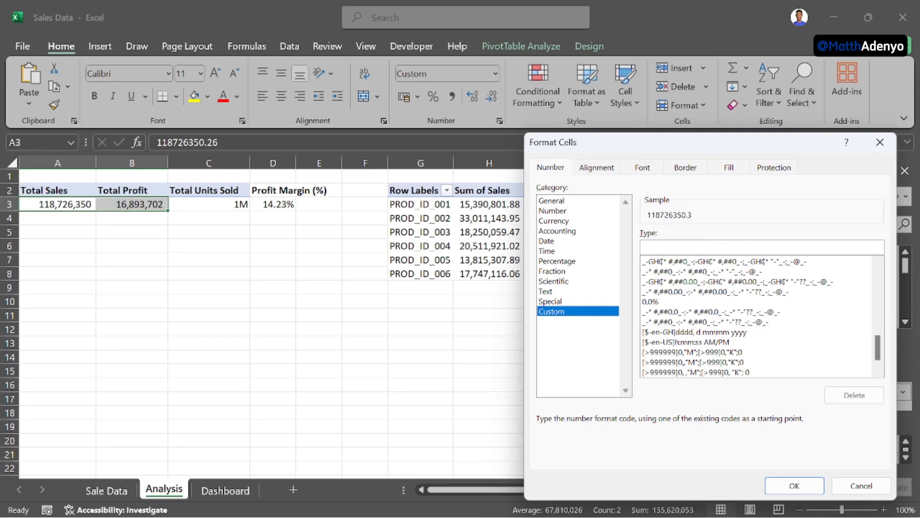
type("[>999999]0,,")
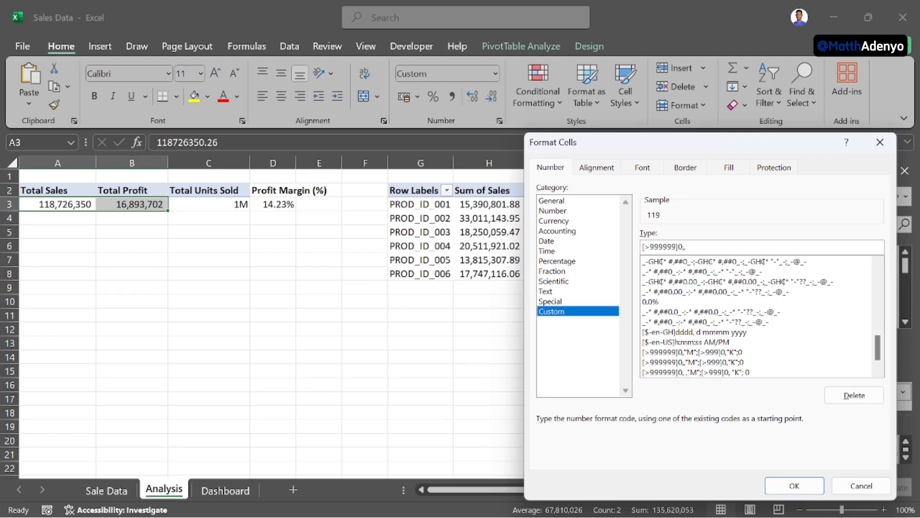
type("\"M\"")
left_click(793, 486)
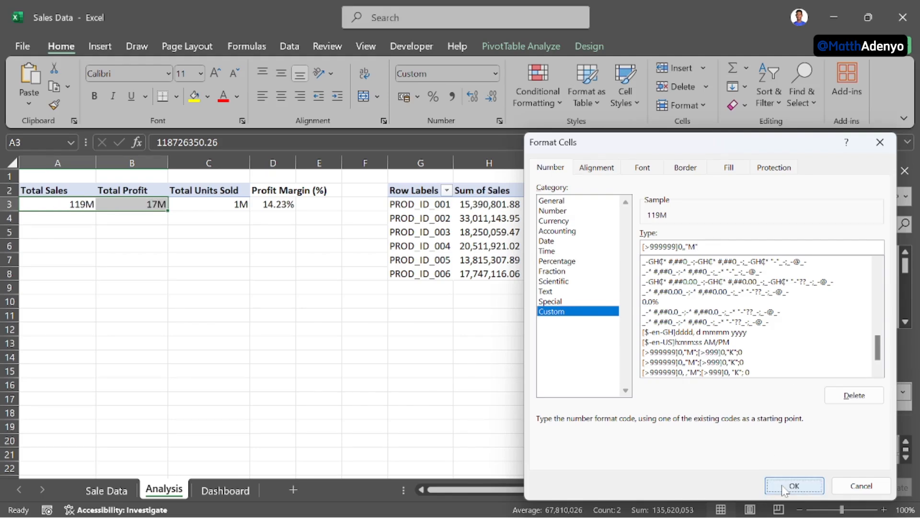
left_click(71, 205)
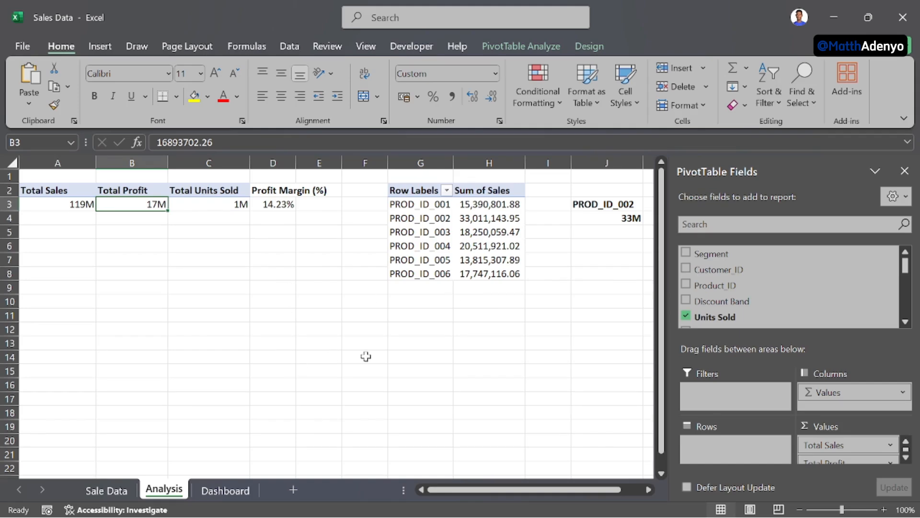
Step: Hide the gridlines on the Dashboard sheet
left_click(221, 489)
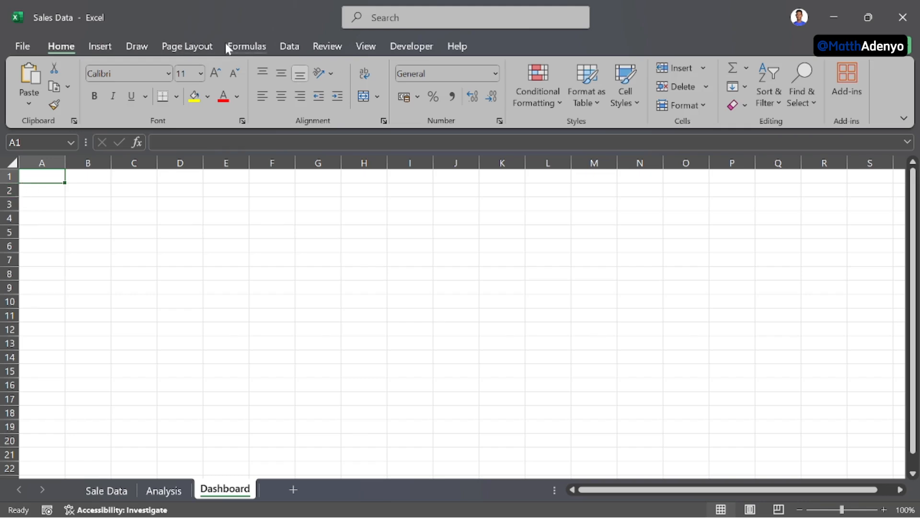
left_click(366, 46)
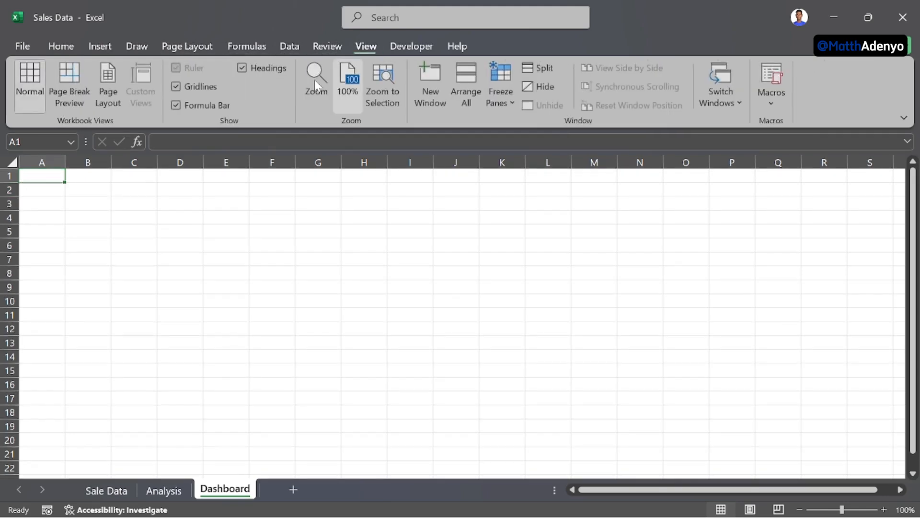
left_click(178, 88)
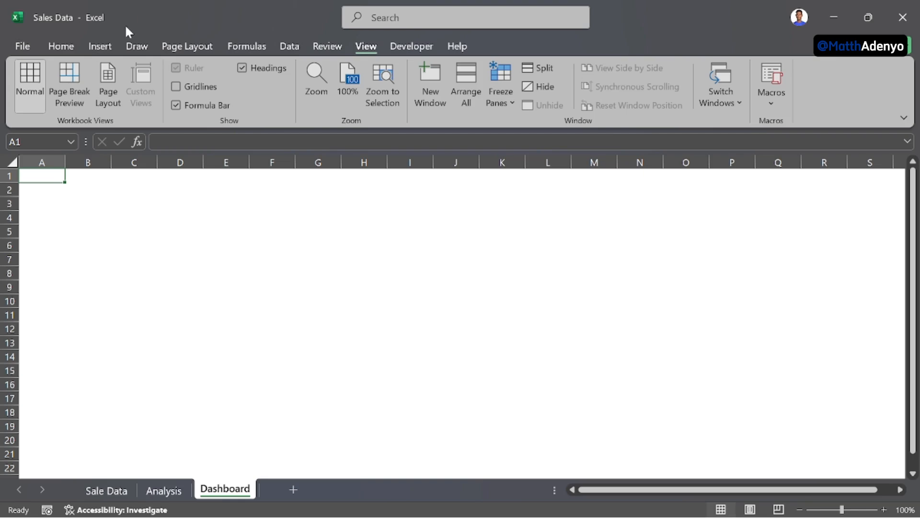
Step: Fill all cells of the Dashboard sheet with the theme color White, Background 1, Darker 5%
left_click(75, 49)
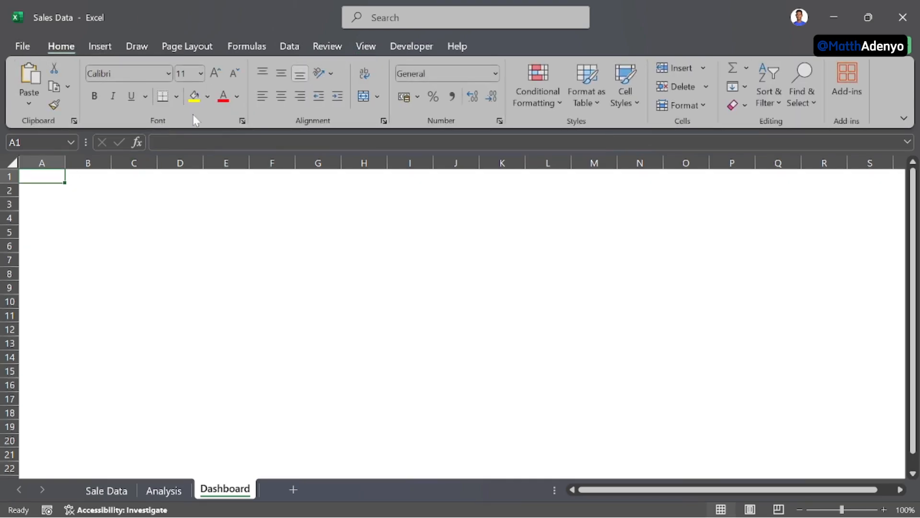
left_click(209, 97)
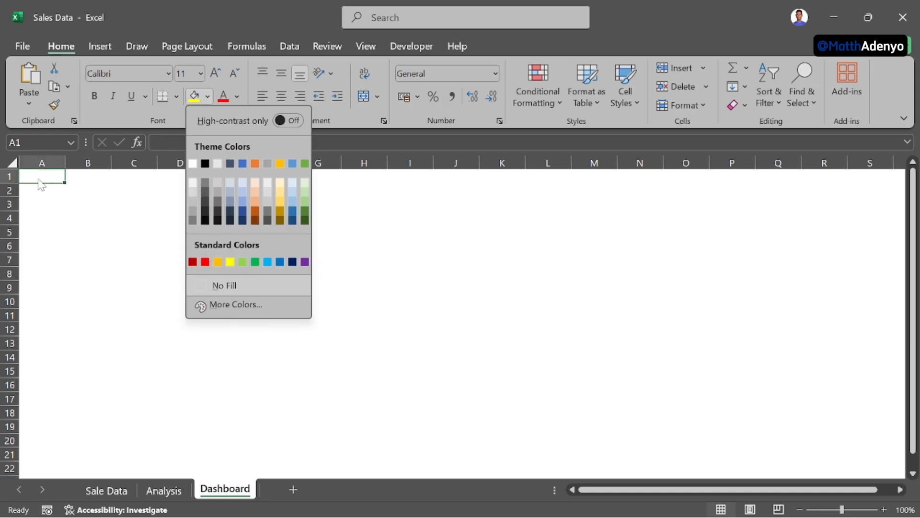
left_click(12, 162)
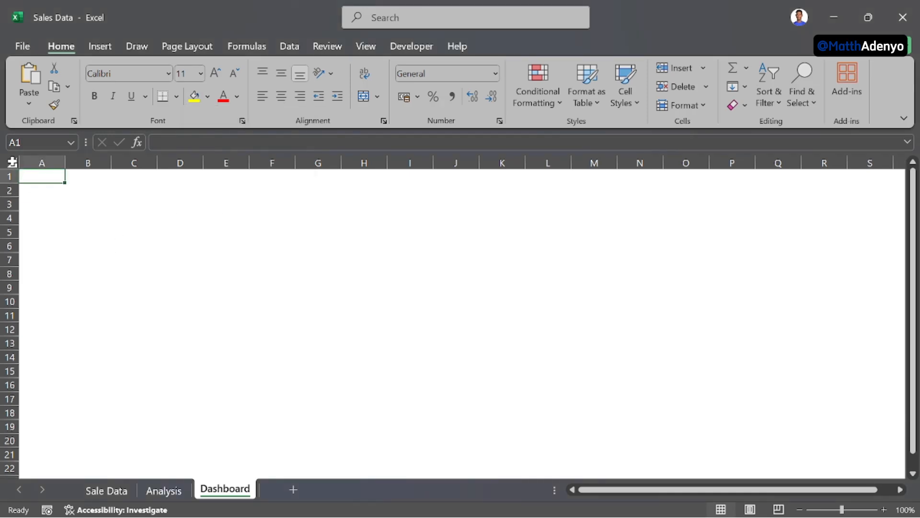
left_click(12, 162)
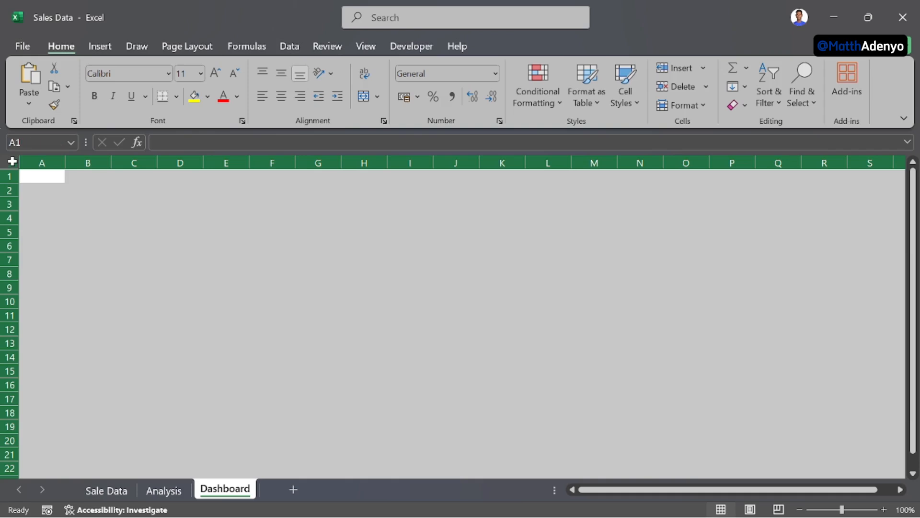
left_click(208, 97)
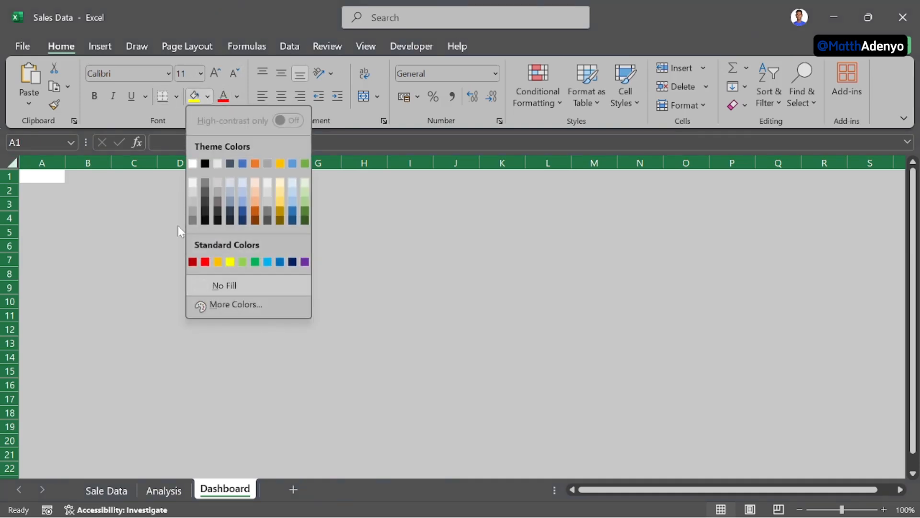
left_click(195, 194)
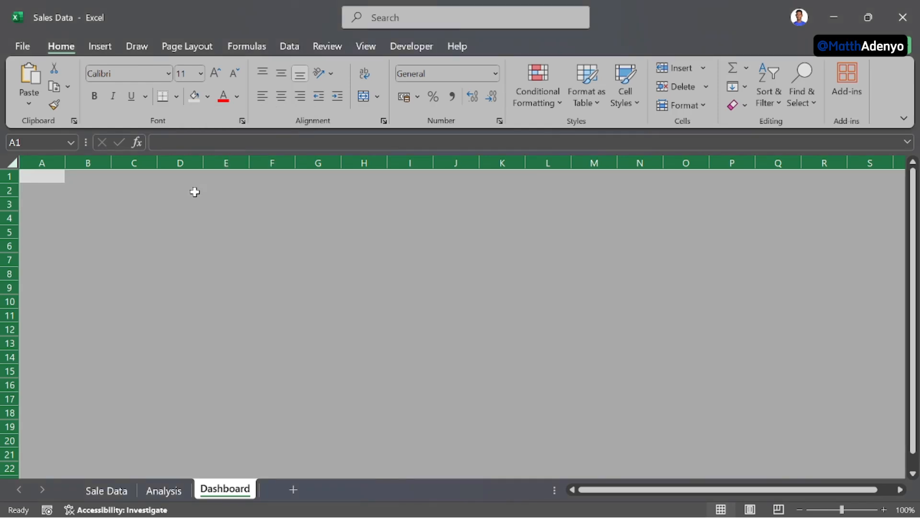
left_click(207, 97)
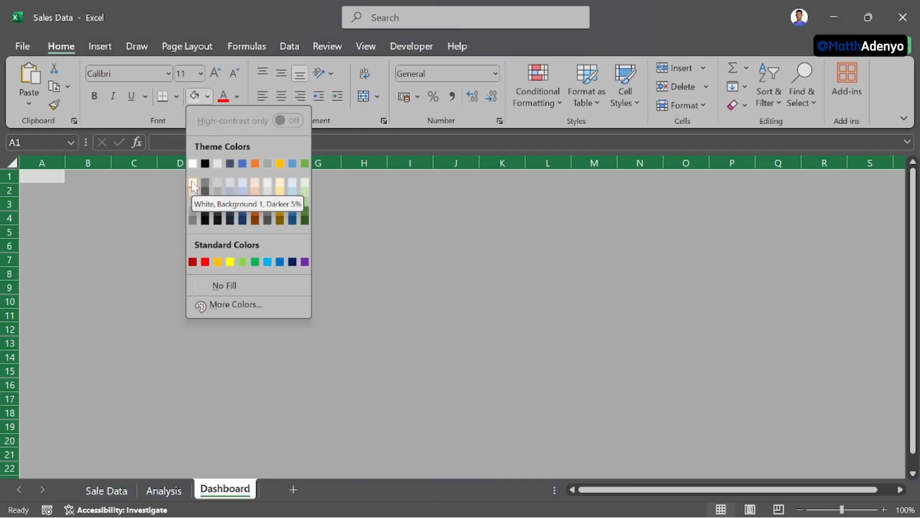
left_click(192, 182)
left_click(156, 246)
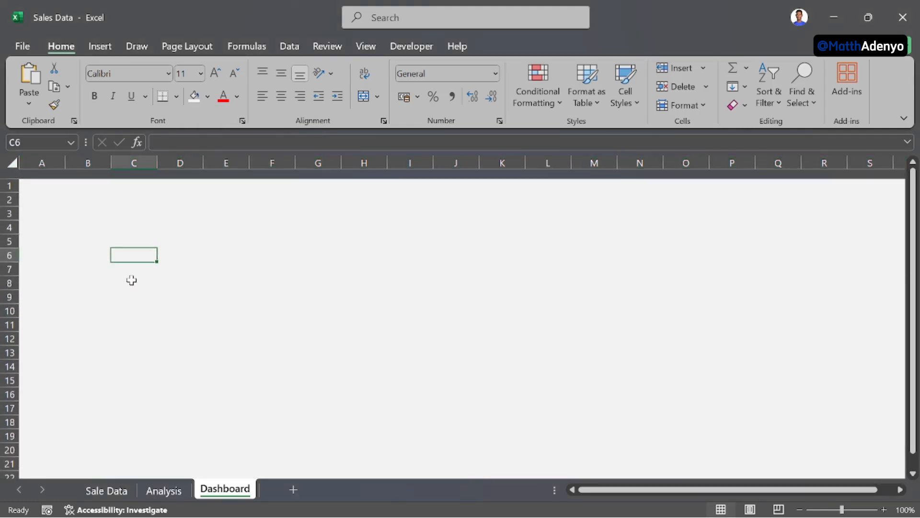
Step: Draw a rounded rectangle banner about 32 cm wide and 2.15 cm high across columns A to S, over rows 1 to 4
left_click(100, 47)
left_click(182, 82)
left_click(206, 149)
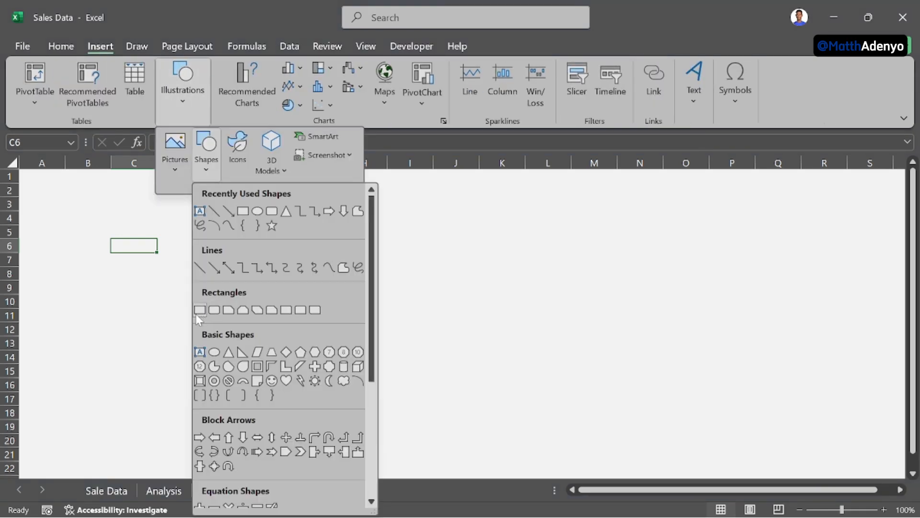
left_click(197, 312)
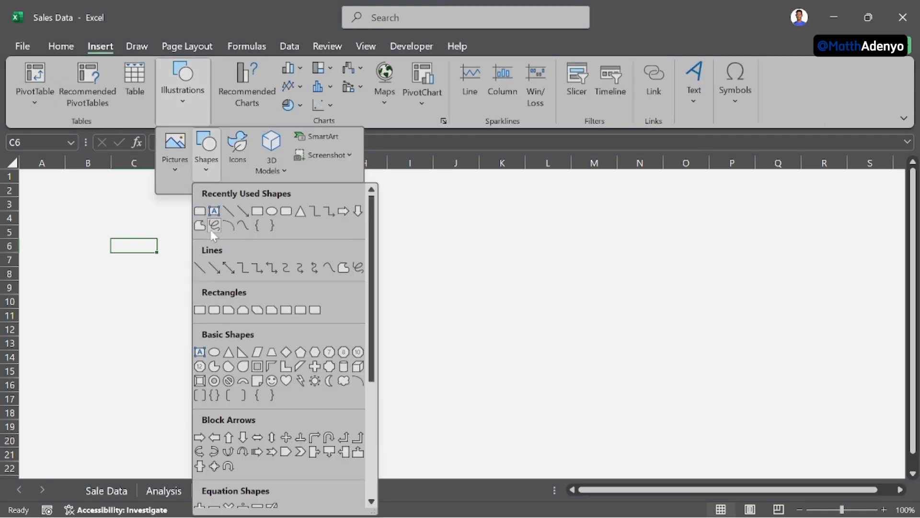
left_click(288, 215)
left_click_drag(27, 175, 891, 201)
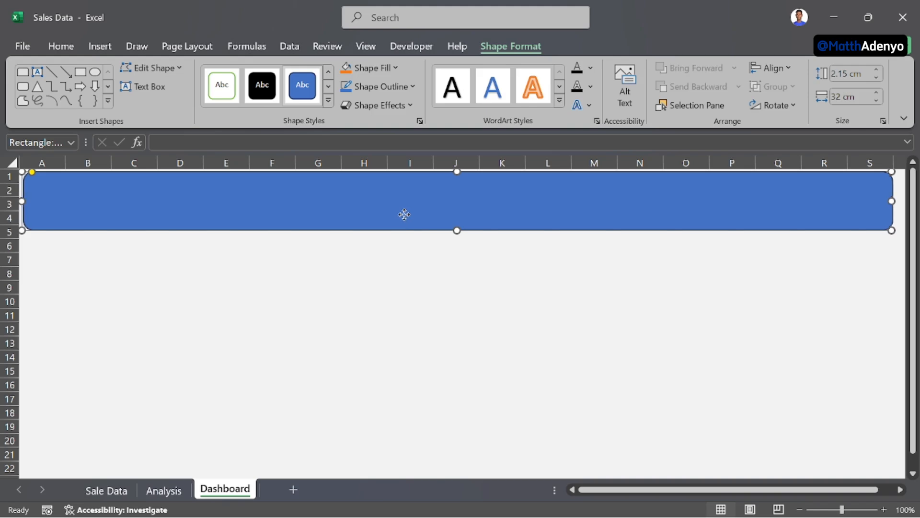
Step: Remove the banner's outline and set its solid fill to a darker blue theme shade
right_click(242, 206)
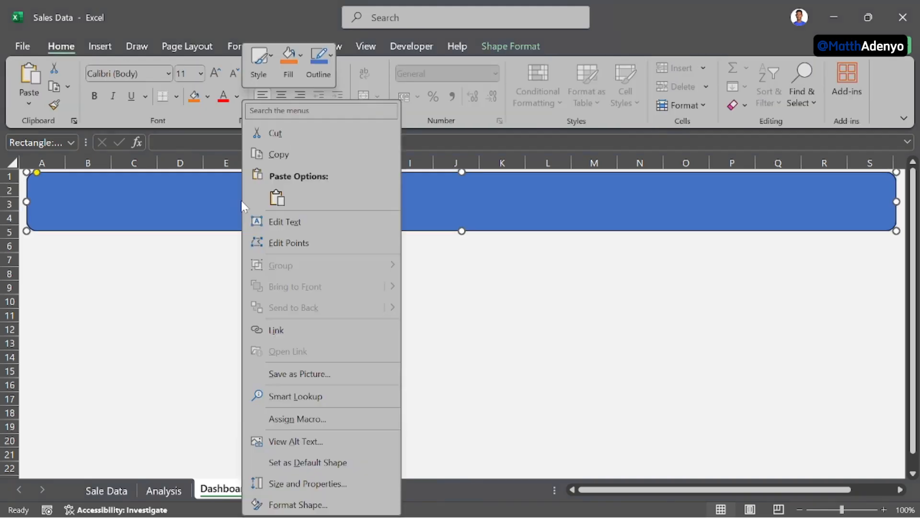
left_click(315, 503)
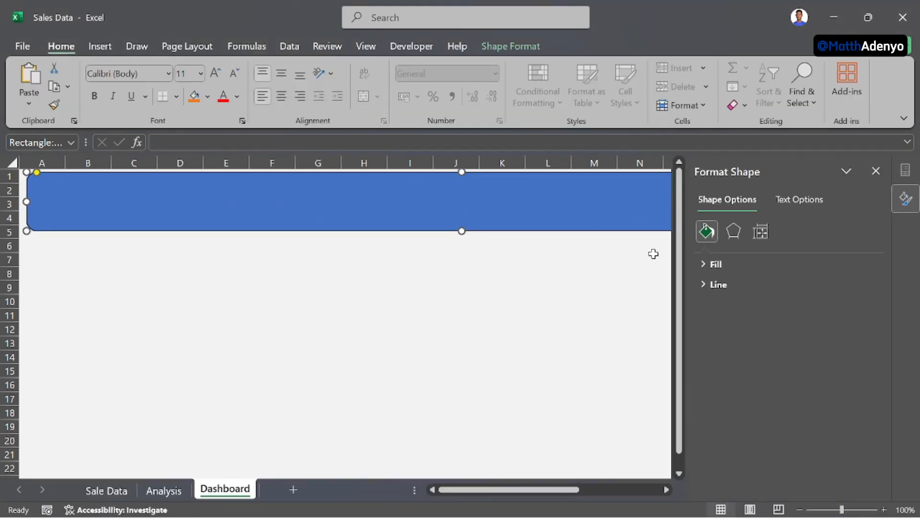
left_click(699, 265)
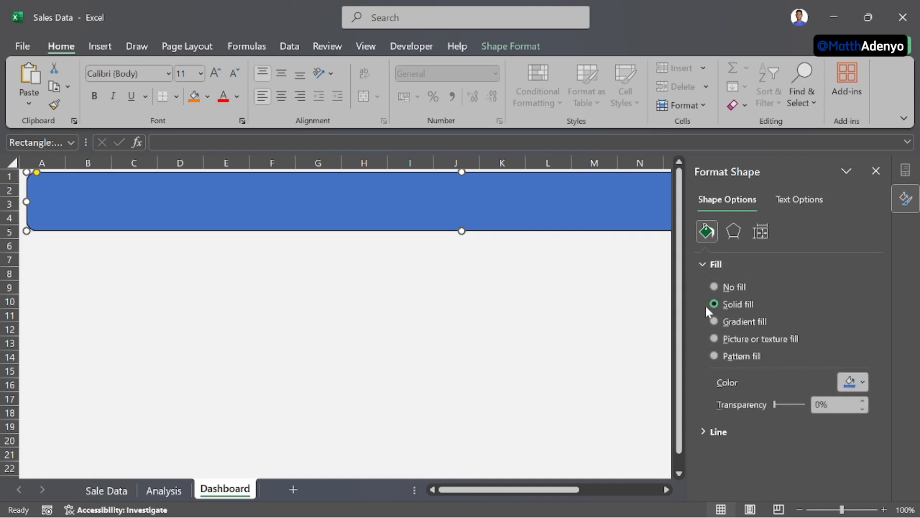
left_click(704, 432)
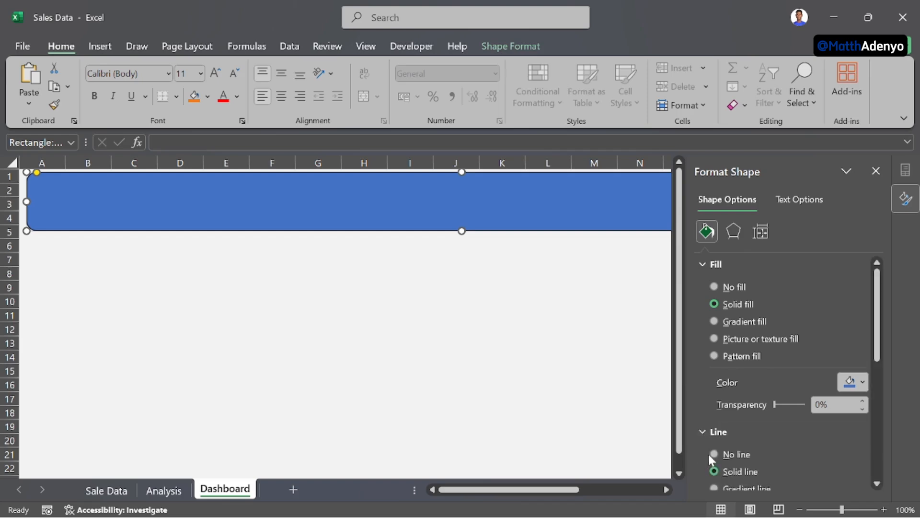
left_click(714, 454)
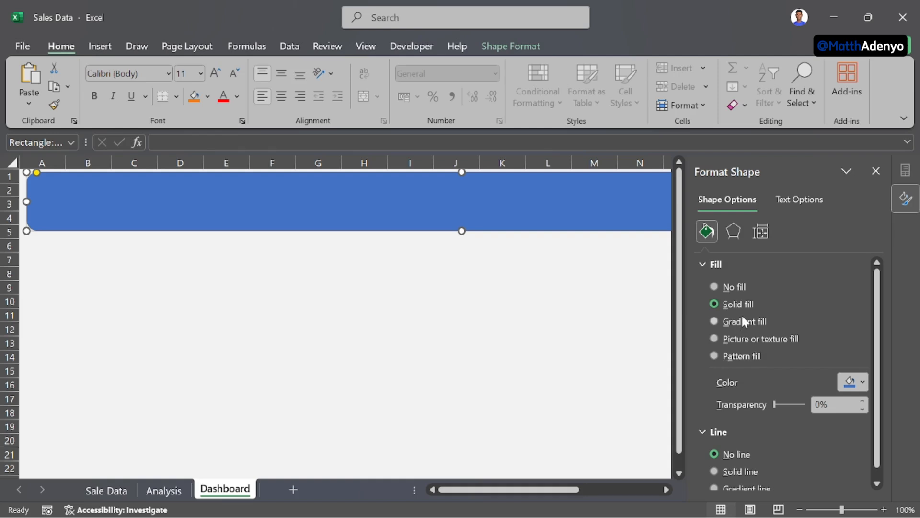
left_click(862, 383)
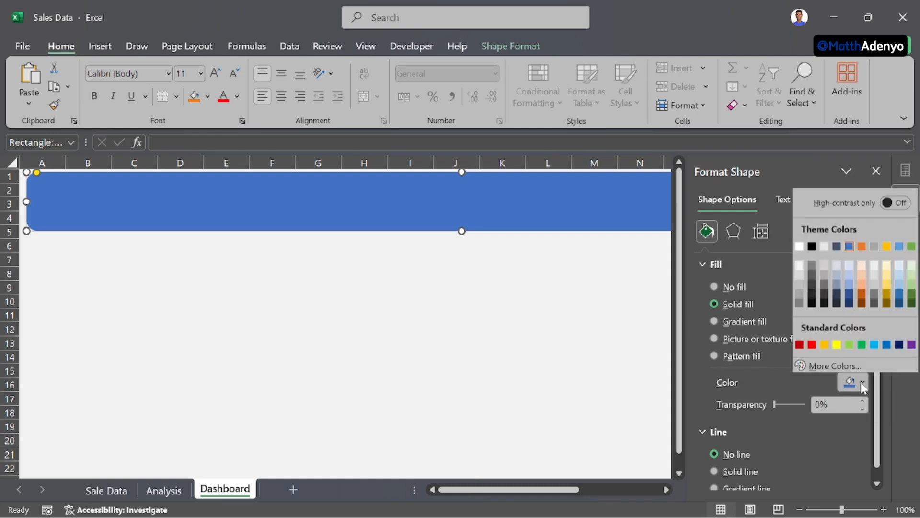
left_click(849, 295)
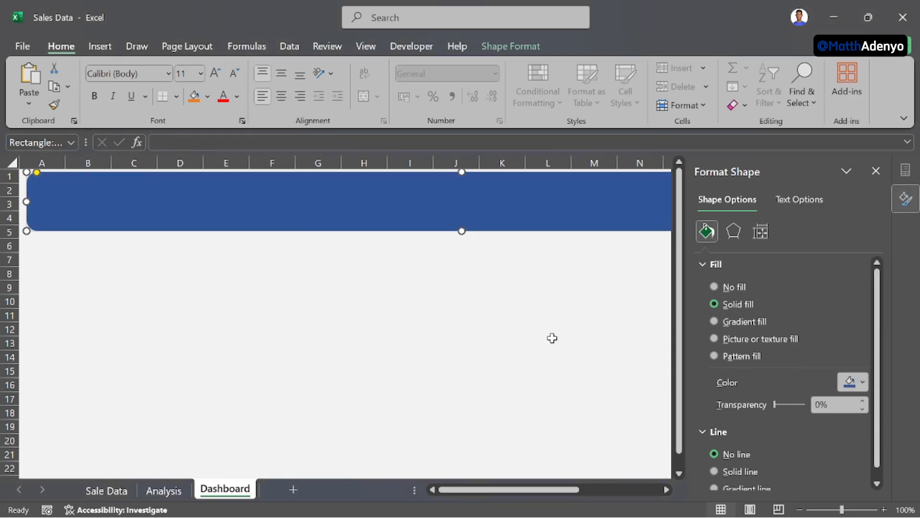
left_click(508, 272)
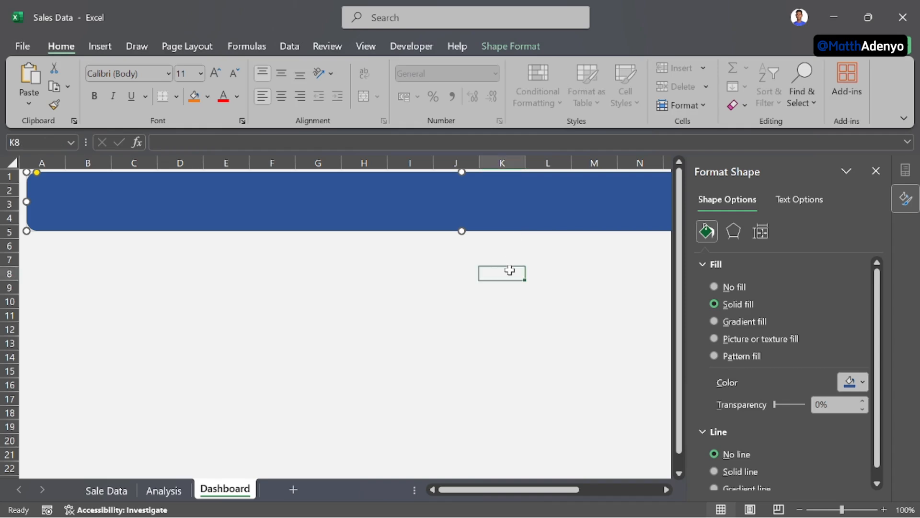
left_click(876, 172)
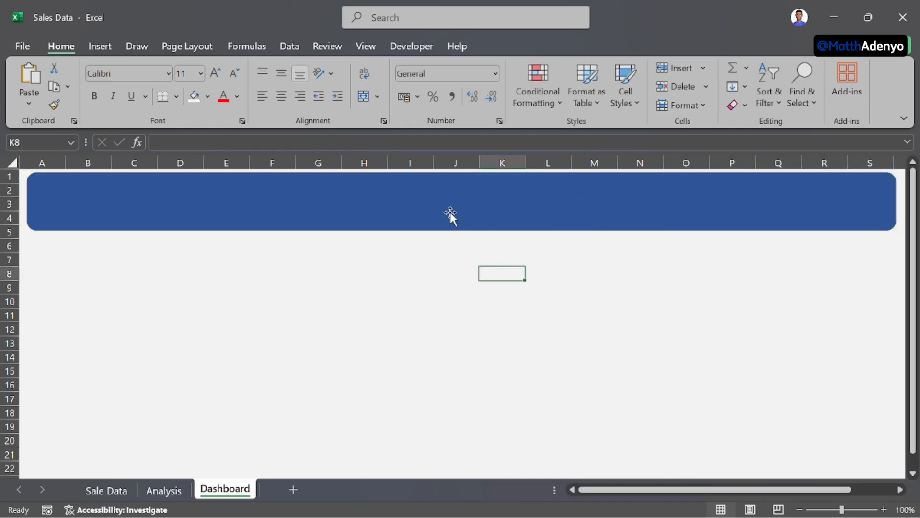
Step: Duplicate the blue rounded banner over rows 4 to 7 and change the copy's solid fill to a medium grey theme shade
left_click_drag(402, 212, 387, 237)
key("ctrl+d")
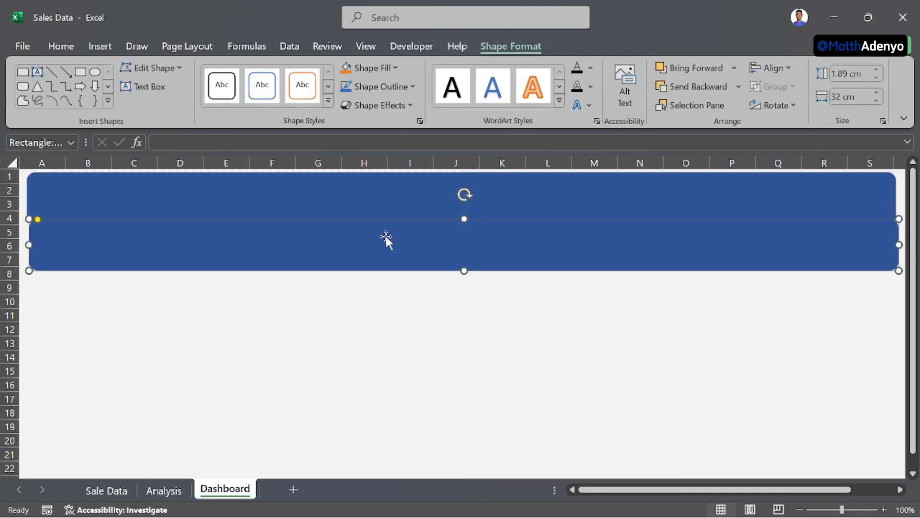
right_click(459, 246)
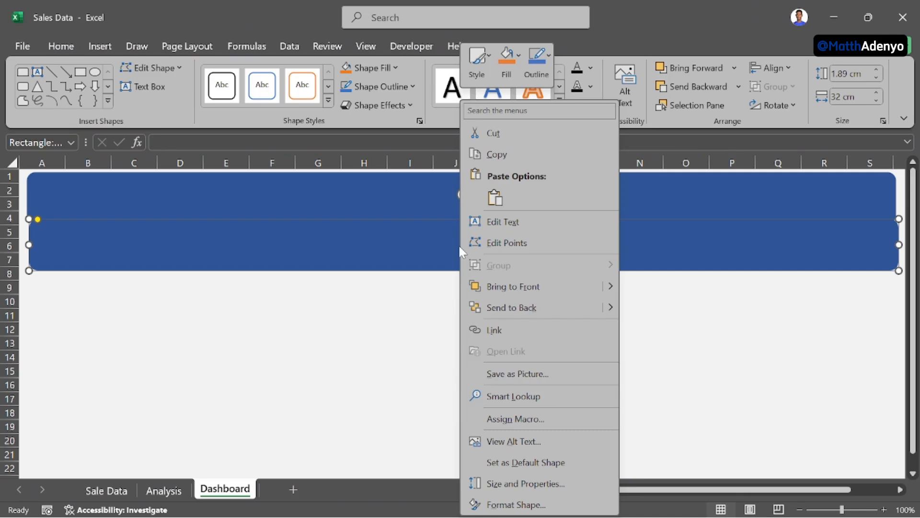
left_click(517, 504)
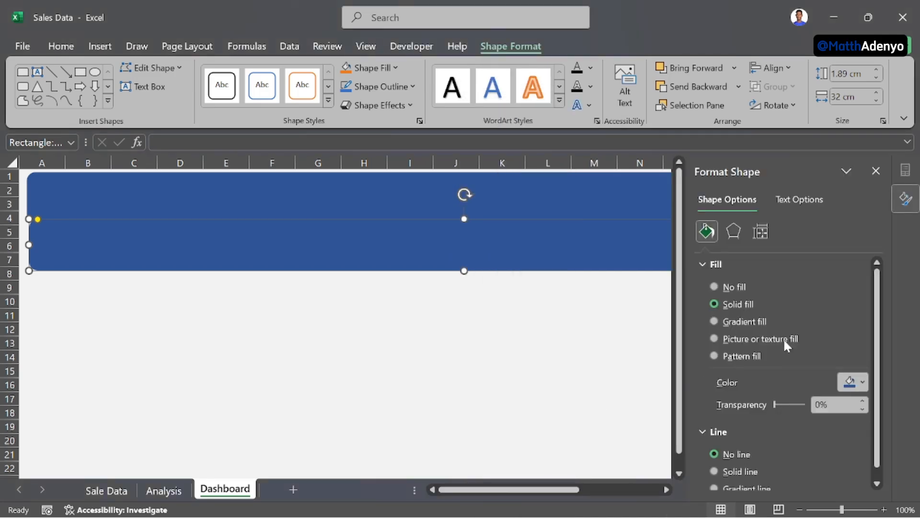
left_click(862, 383)
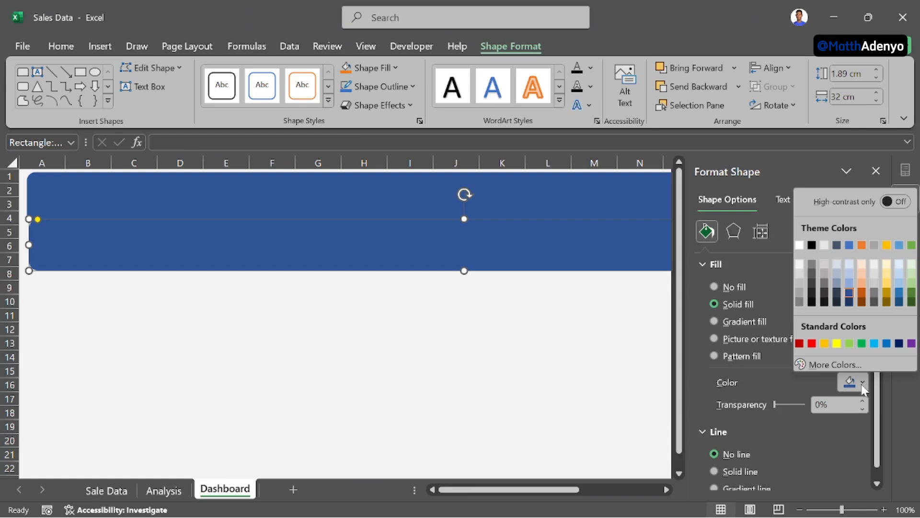
left_click(798, 283)
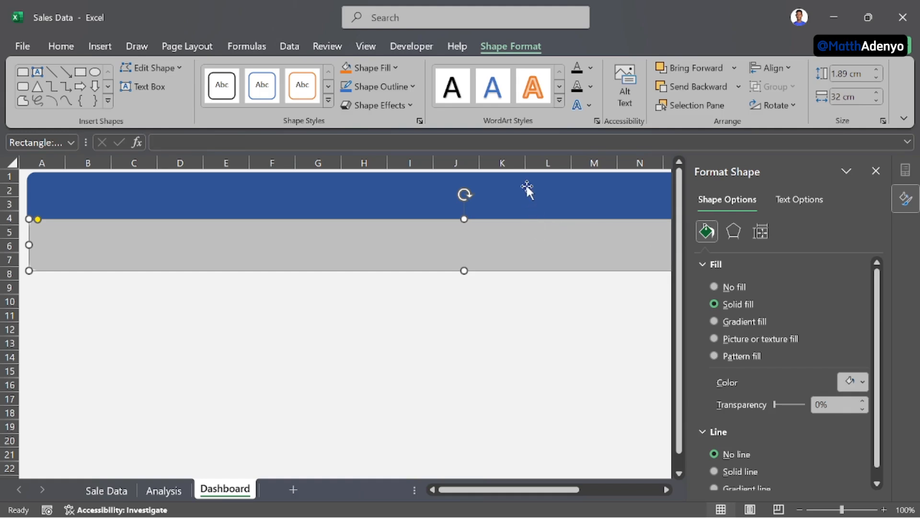
Step: Move the blue banner behind the grey one, offset so only a thin blue edge shows along the grey banner's lower and right sides
left_click_drag(526, 187, 529, 236)
left_click(876, 170)
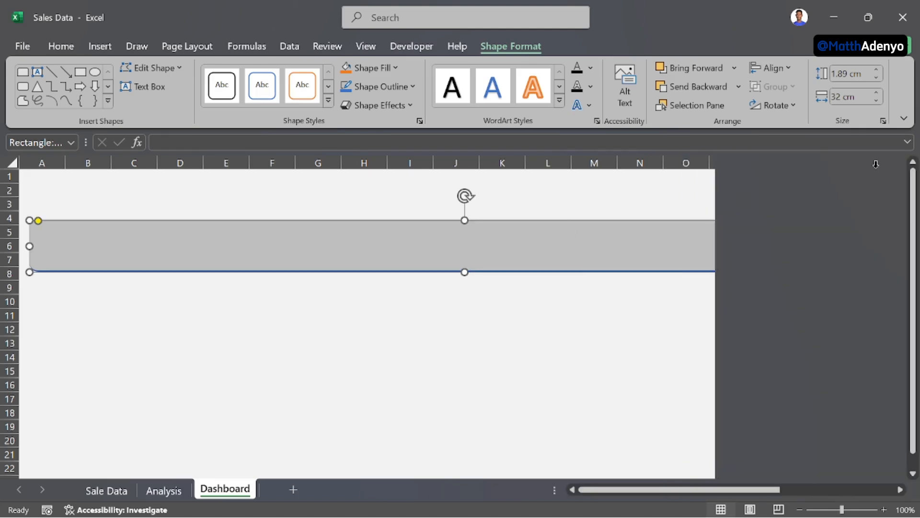
left_click(725, 326)
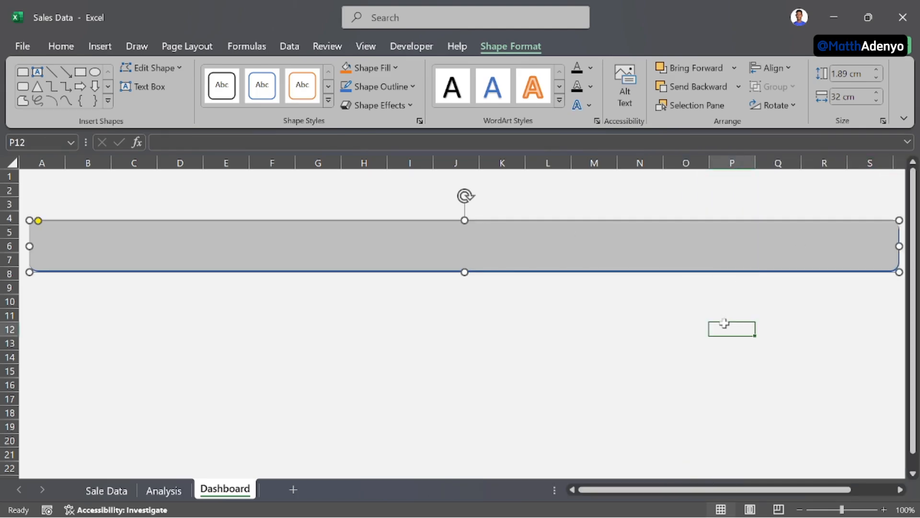
left_click(661, 259)
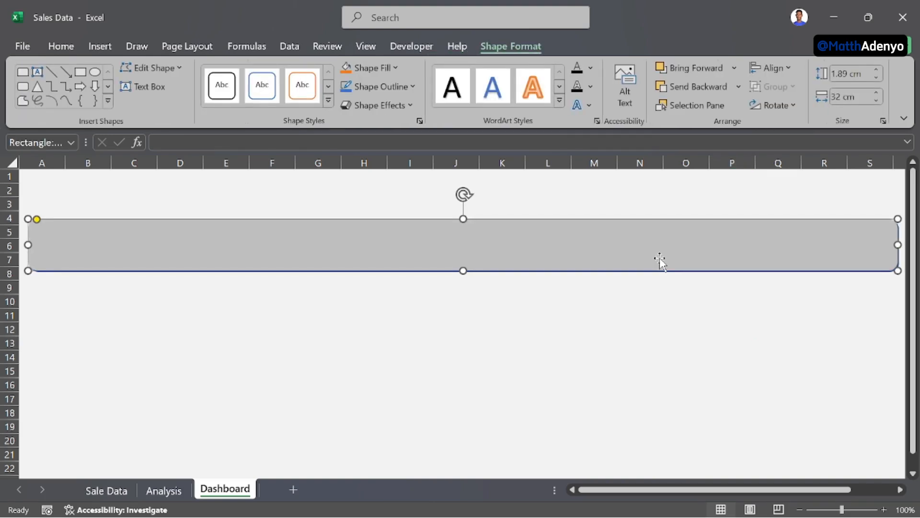
left_click(623, 325)
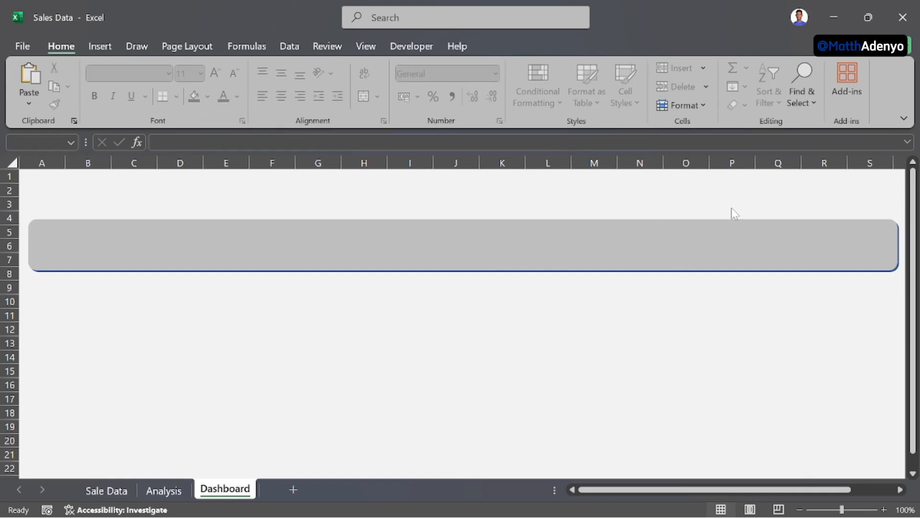
Step: Group the grey and blue rounded rectangles and move the group up over rows 1 to 4
left_click(805, 100)
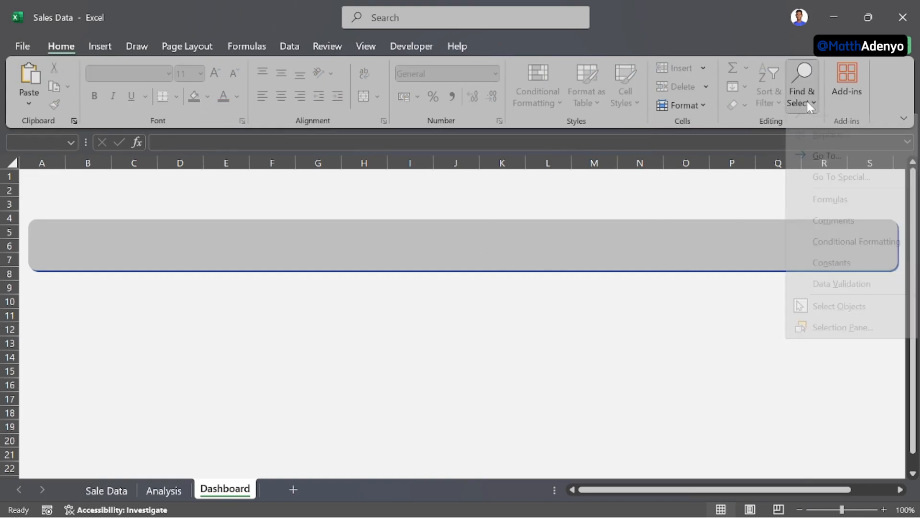
left_click(811, 340)
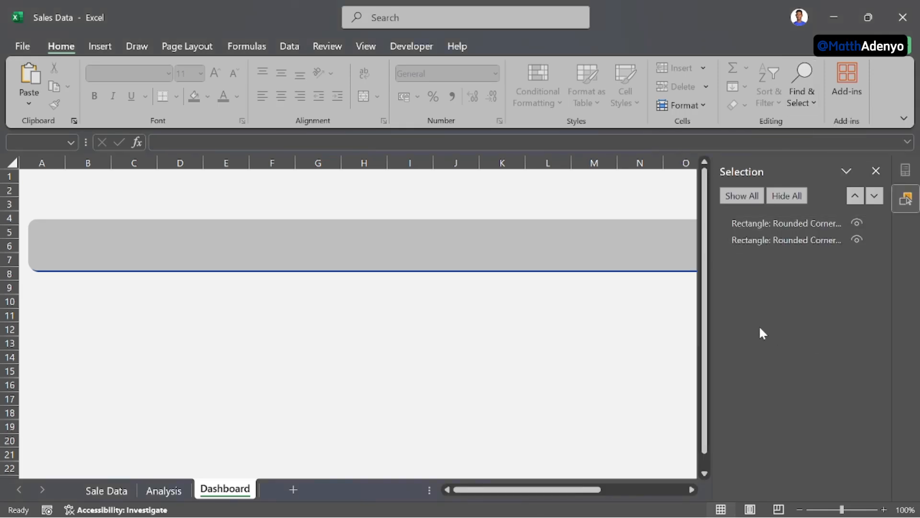
left_click(804, 223)
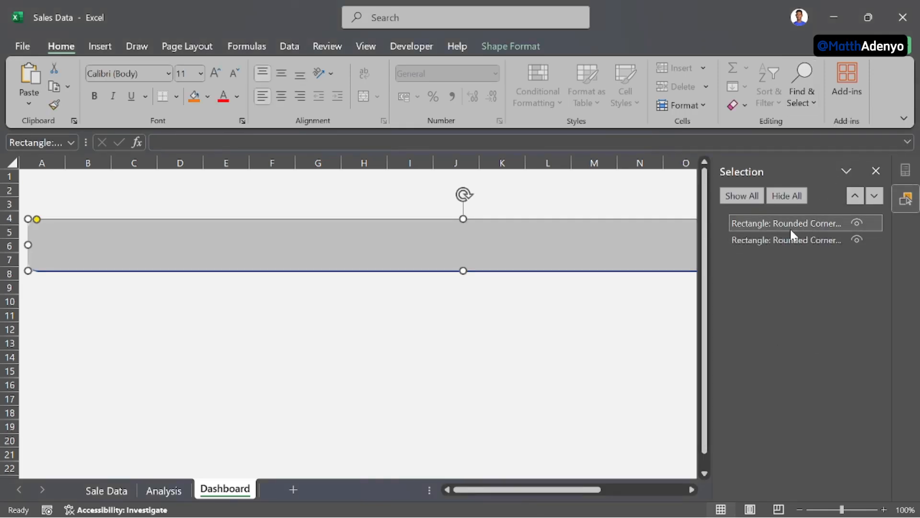
left_click(780, 239, "ctrl")
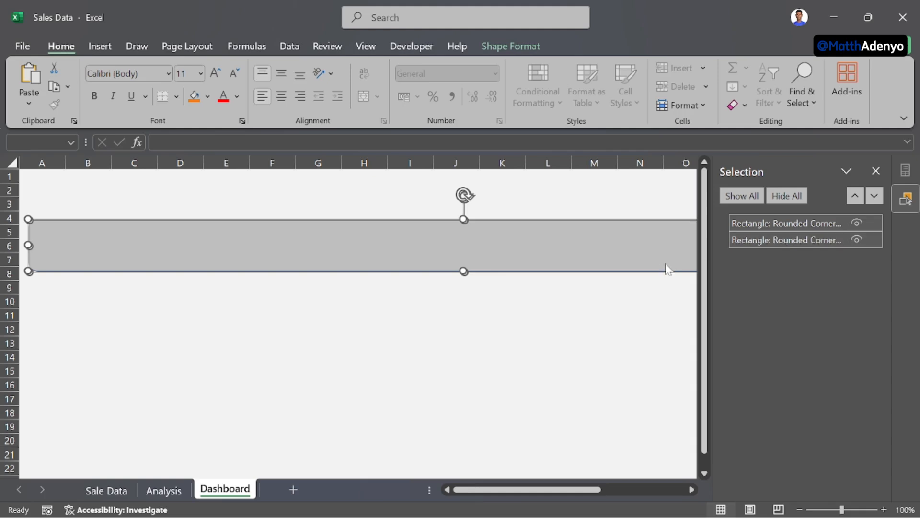
right_click(483, 235)
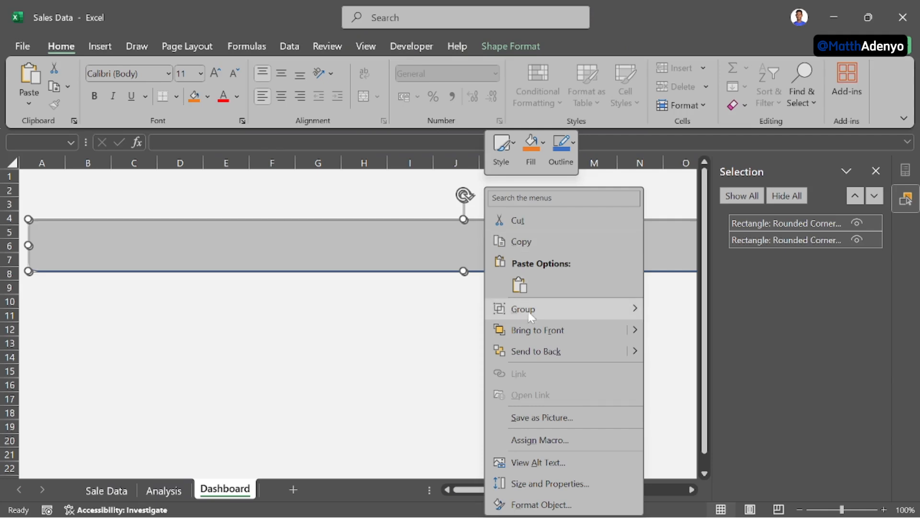
mouse_move(563, 310)
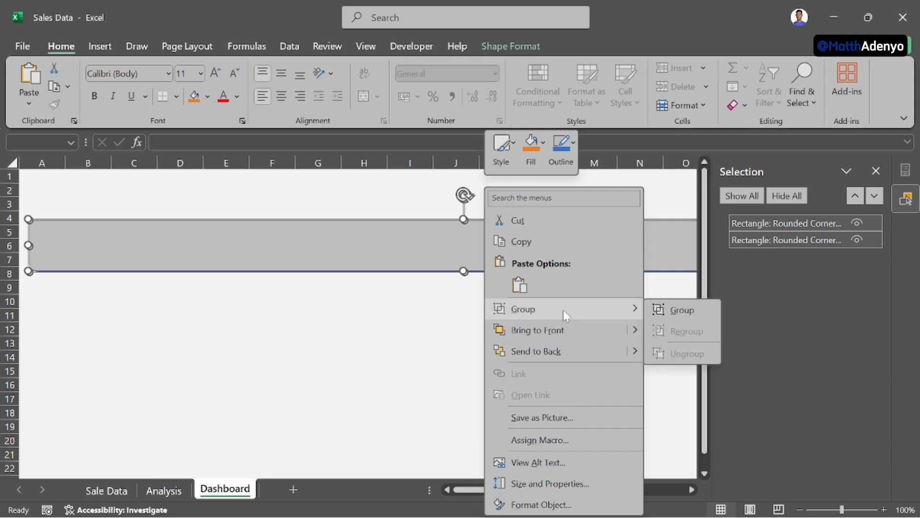
left_click(686, 311)
left_click(875, 171)
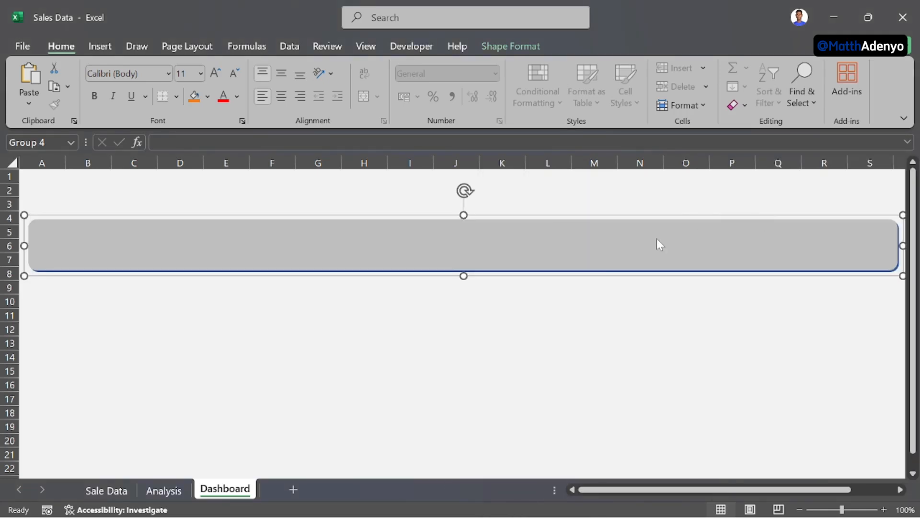
left_click_drag(620, 241, 620, 193)
left_click(196, 302)
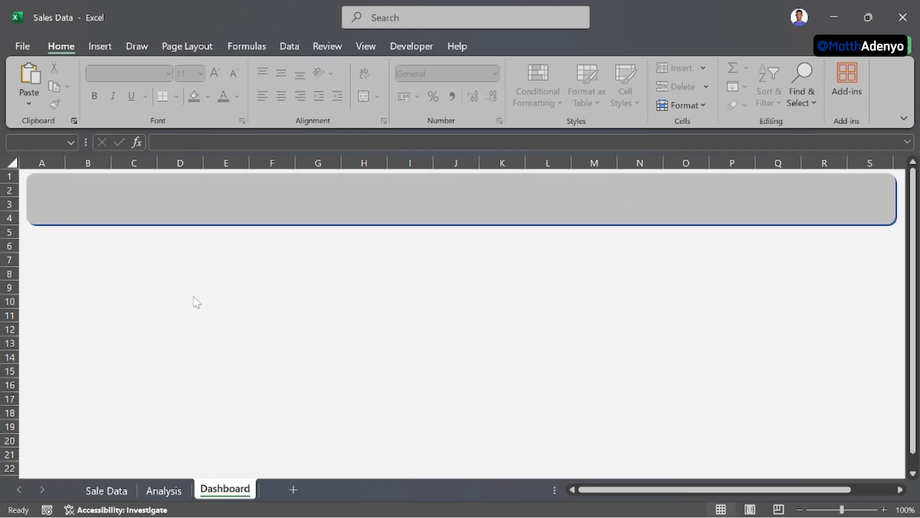
Step: Insert a text box over columns H to K, rows 11 to 14, containing the title SALES DASHBOARD
left_click(107, 42)
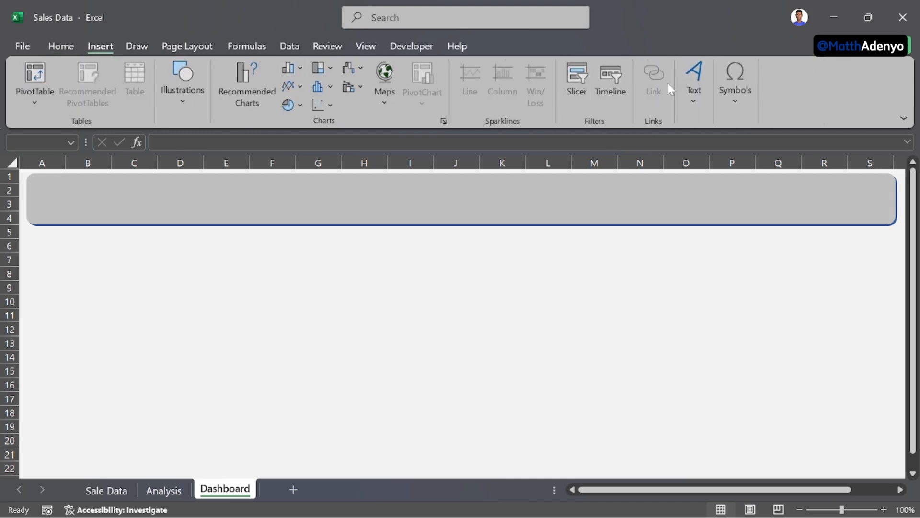
left_click(691, 82)
left_click(699, 167)
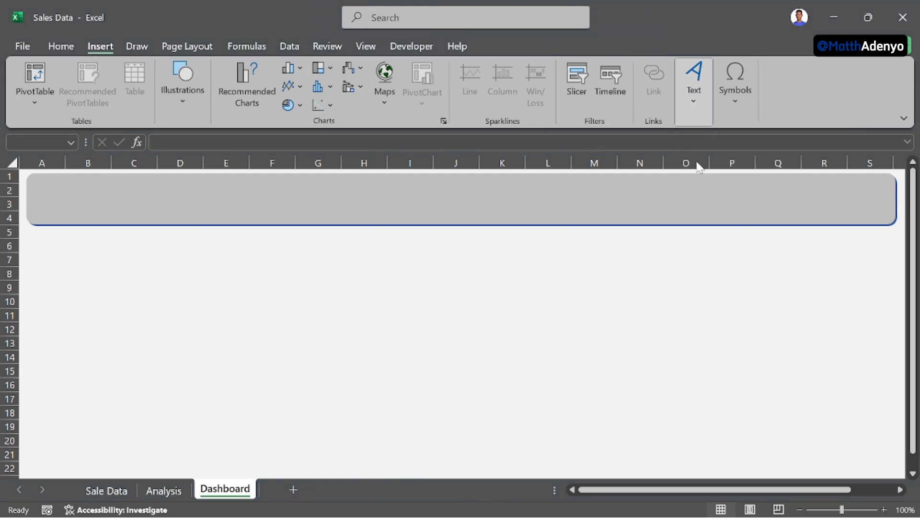
left_click_drag(359, 307, 533, 358)
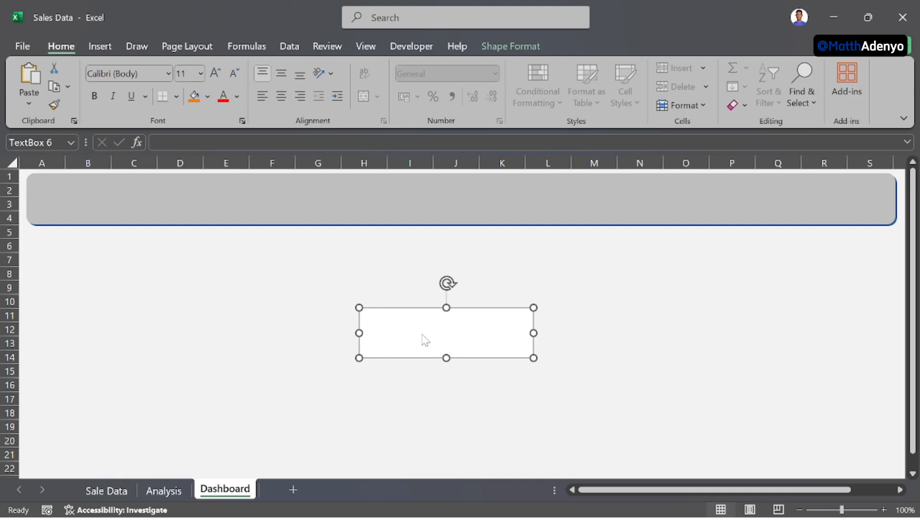
type("SALES DASHBOARD")
Step: Format the SALES DASHBOARD title in bold Candara at size 24
key("ctrl+a")
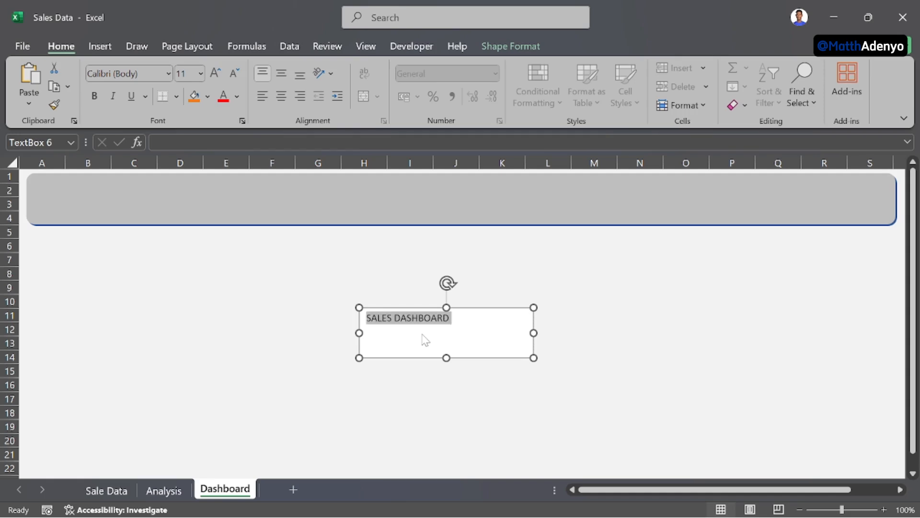
left_click(167, 72)
left_click(134, 381)
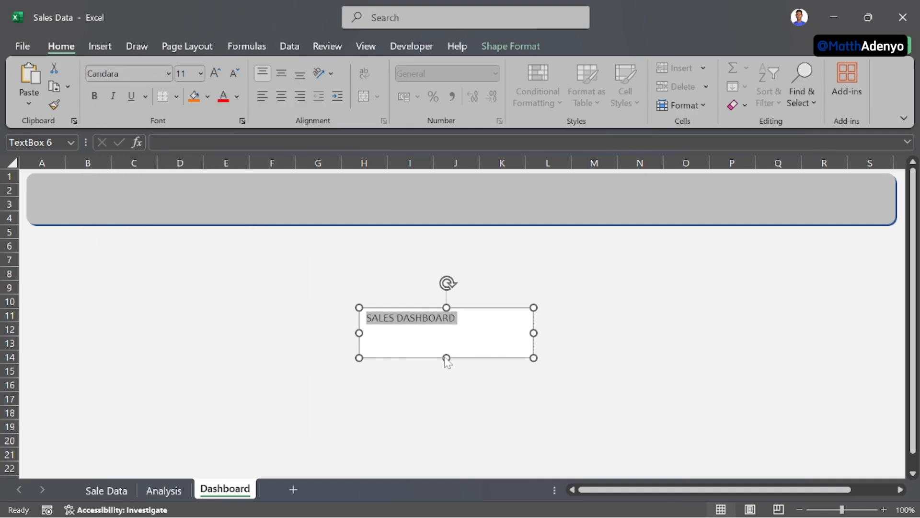
left_click(94, 98)
left_click(213, 74)
left_click(213, 74)
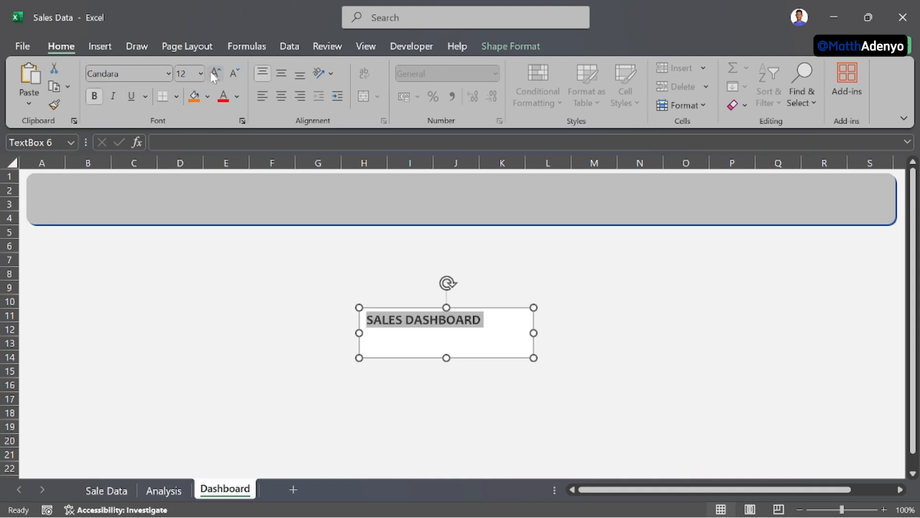
left_click(213, 74)
left_click(214, 75)
left_click(214, 74)
left_click(214, 74)
left_click(213, 74)
left_click(214, 74)
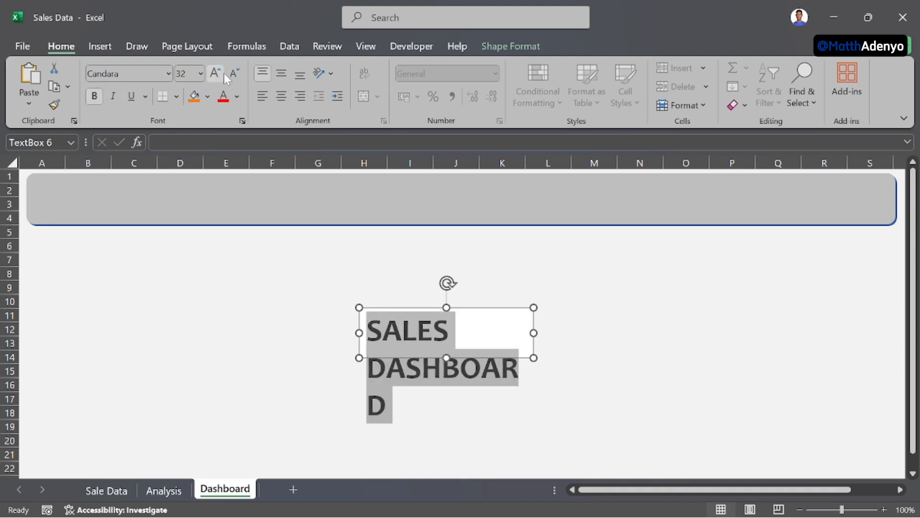
left_click(229, 74)
left_click(228, 74)
left_click(228, 74)
left_click(229, 74)
left_click(228, 74)
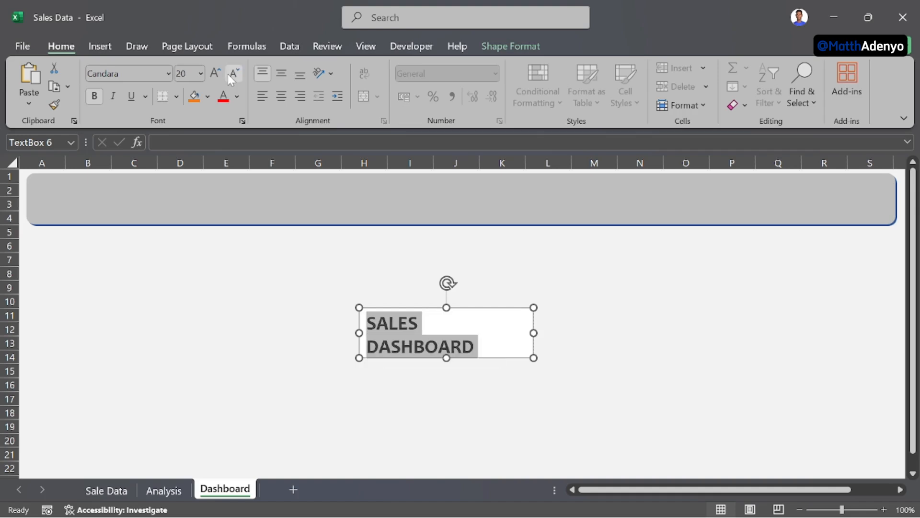
left_click(213, 75)
left_click(213, 75)
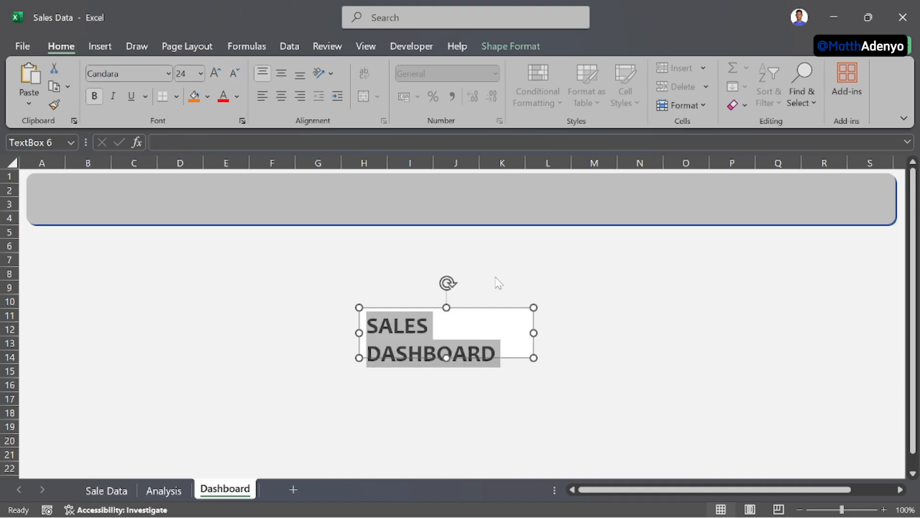
Step: Resize the text box to fit the title tightly on one line and move it onto the banner over columns B to F
left_click_drag(534, 333, 574, 324)
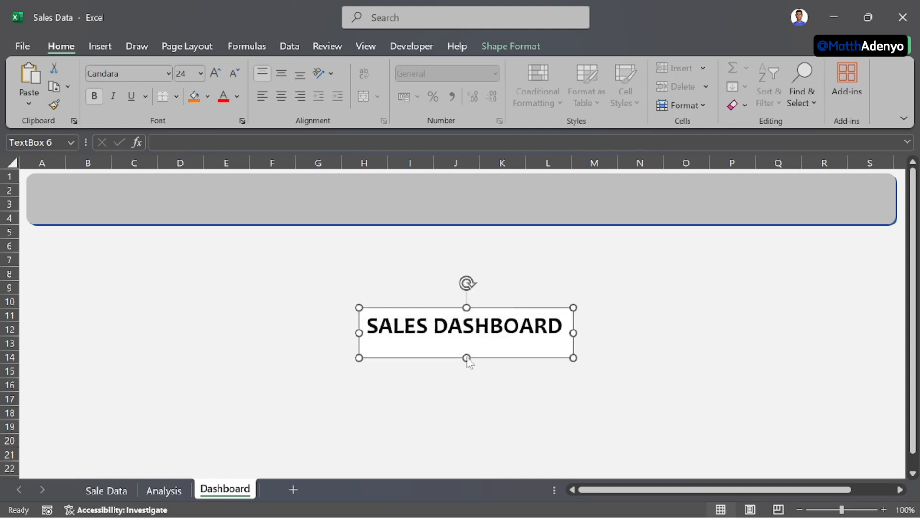
left_click_drag(467, 358, 378, 322)
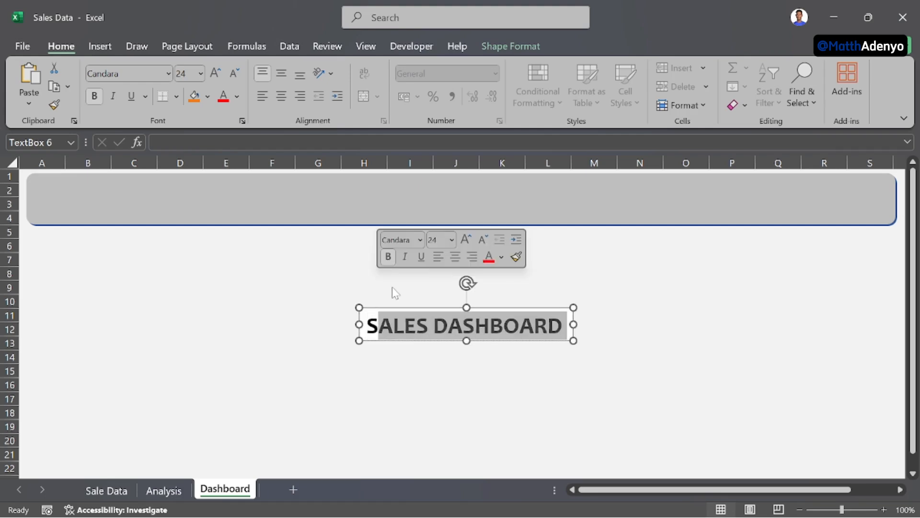
left_click(460, 312)
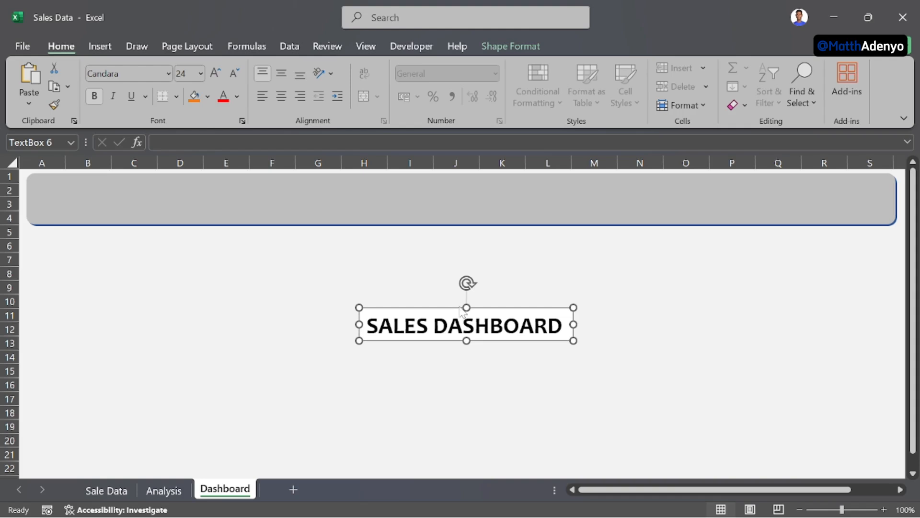
left_click_drag(453, 307, 180, 183)
Step: Remove the title text box's fill and outline, and shift it closer to the banner's left end, vertically centred
right_click(195, 204)
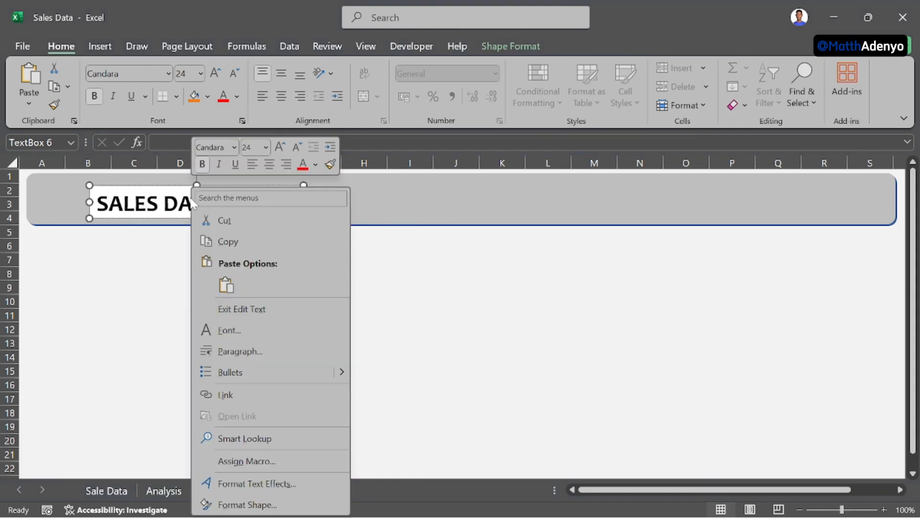
left_click(252, 505)
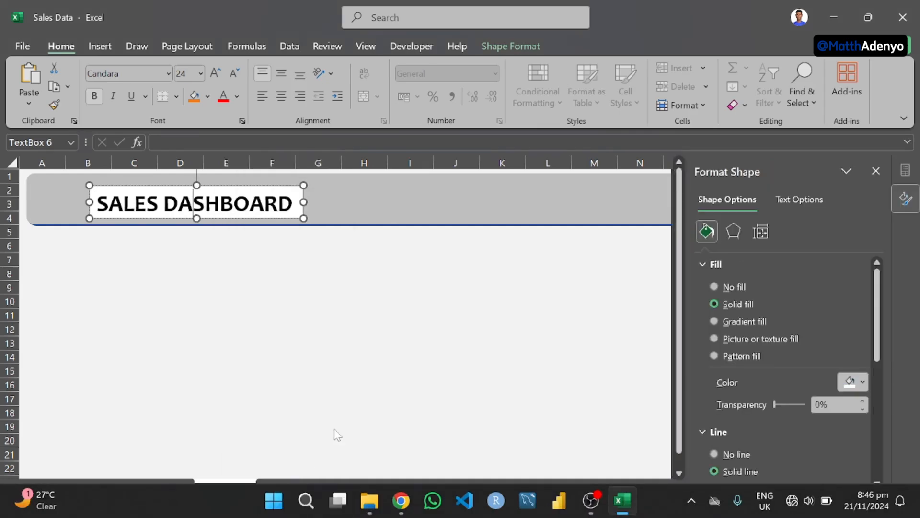
left_click(717, 286)
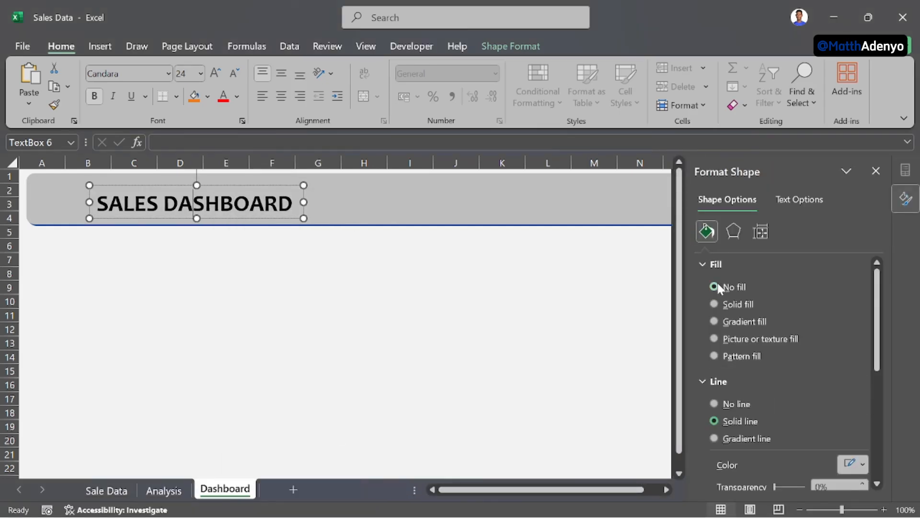
left_click(717, 403)
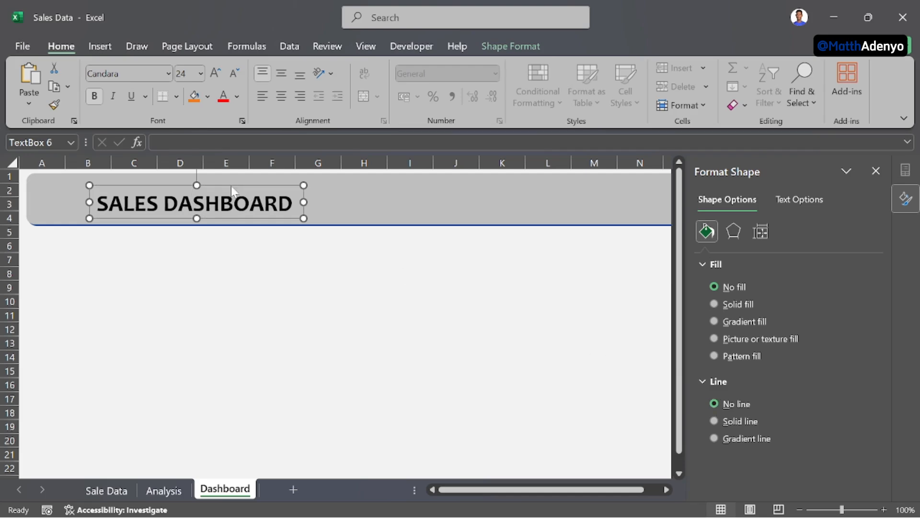
left_click_drag(232, 192, 204, 186)
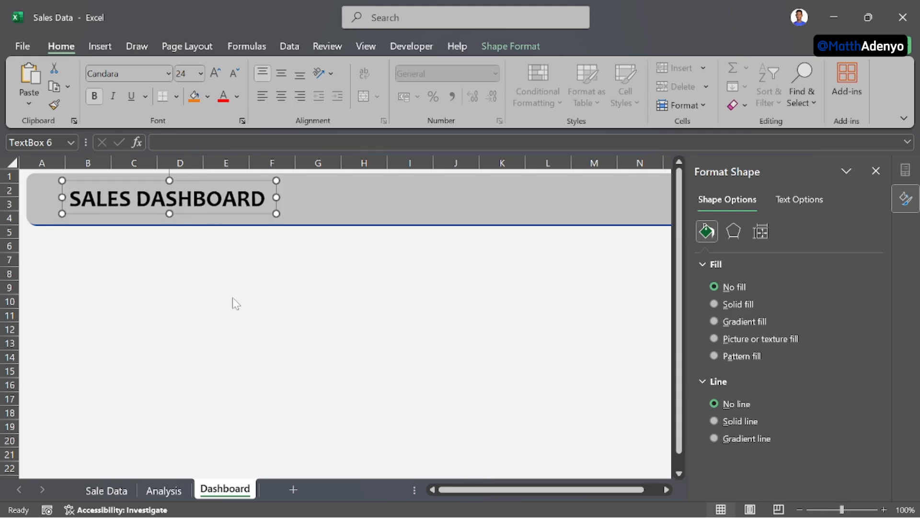
key("Escape")
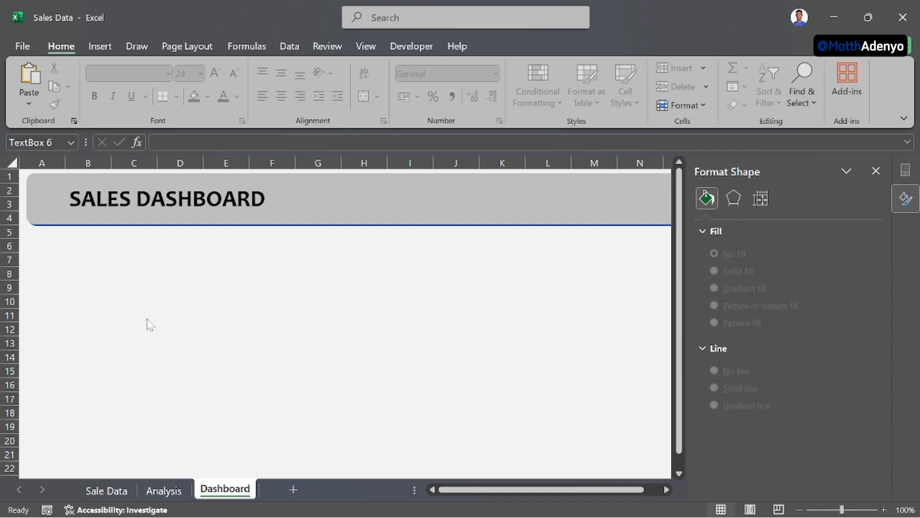
Step: Draw a circle over column F, rows 10 to 12, remove its outline and shrink it to about 1.43 by 1.41 cm
left_click(99, 46)
left_click(182, 84)
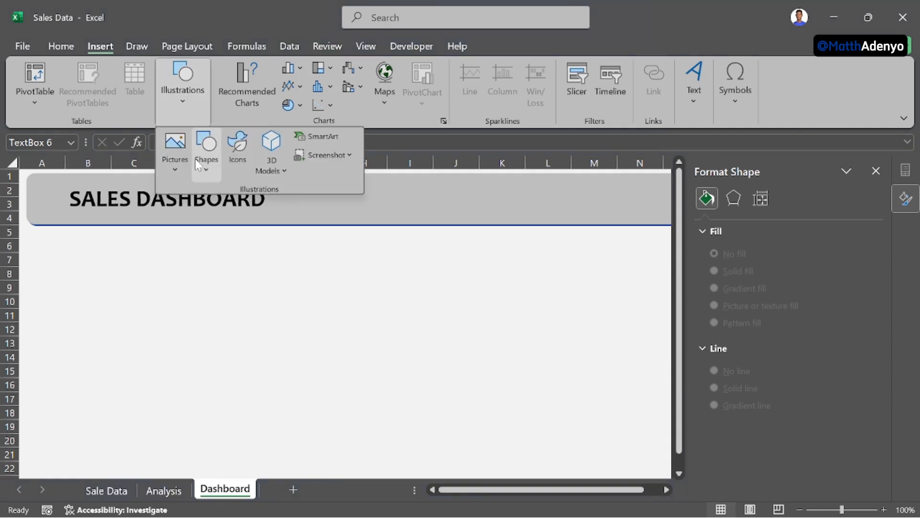
left_click(214, 153)
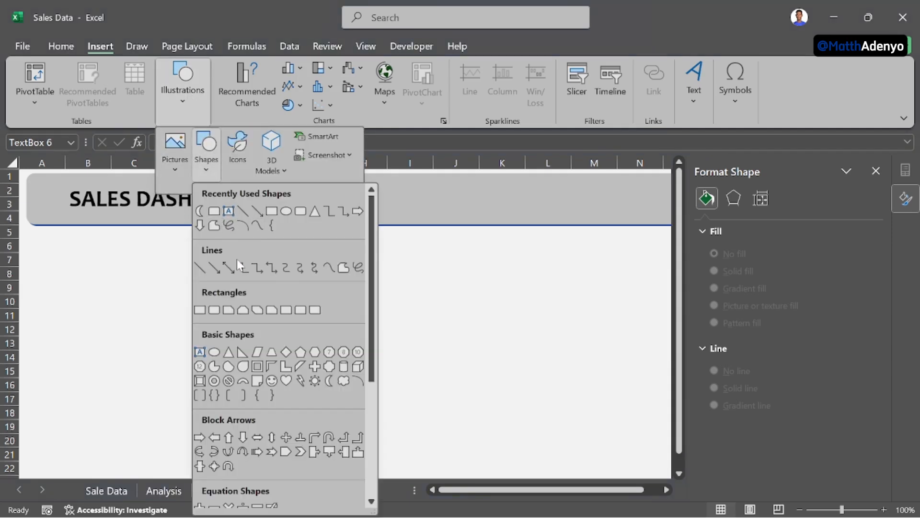
left_click(286, 212)
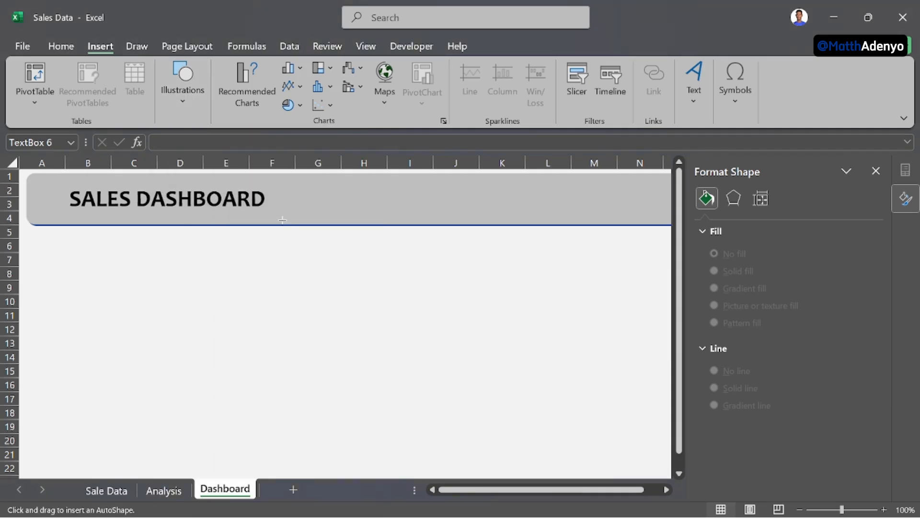
left_click(227, 266)
left_click_drag(226, 266, 292, 294)
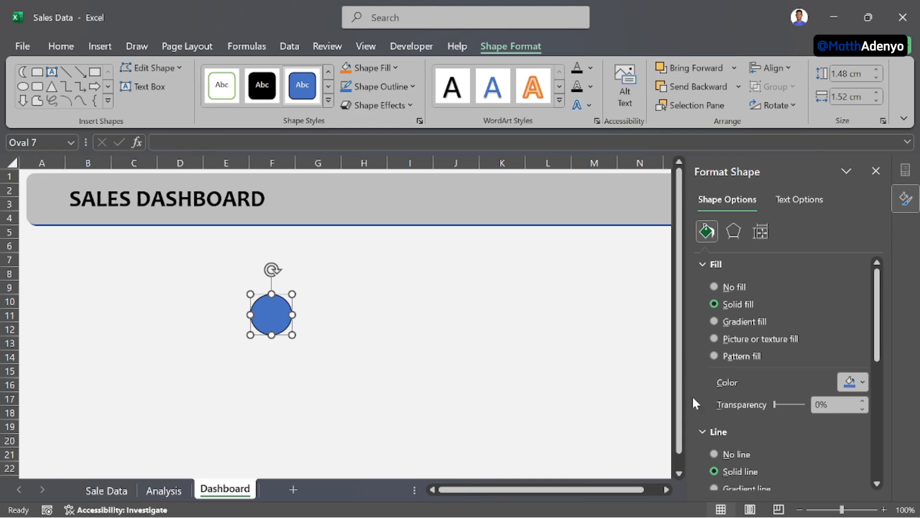
left_click(714, 454)
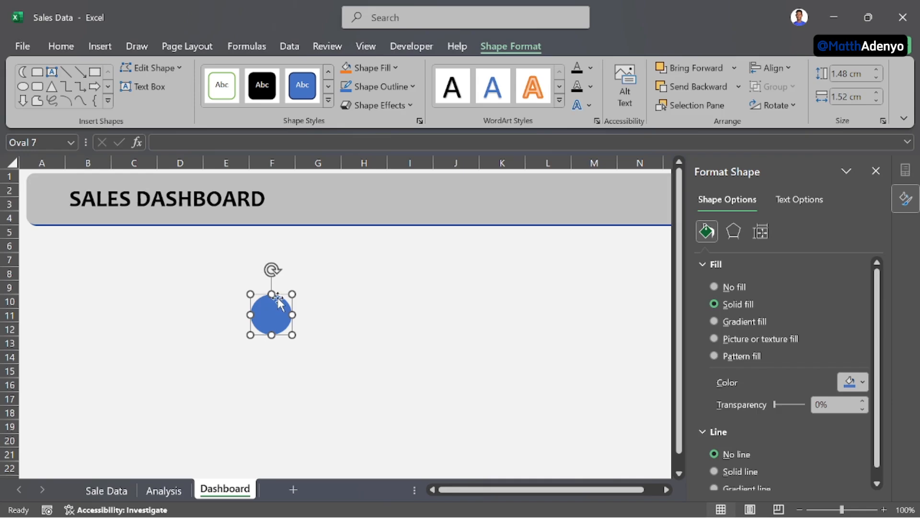
left_click_drag(292, 293, 289, 295)
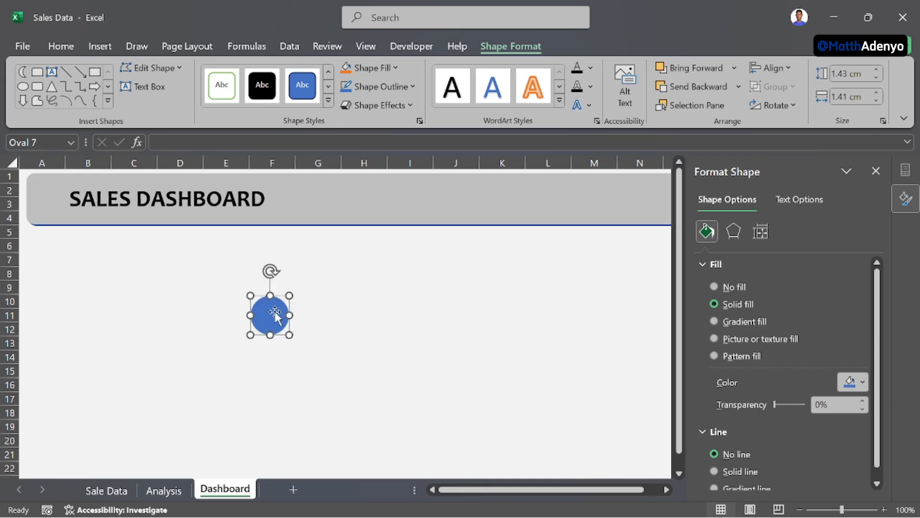
Step: Duplicate the circle and fill the copy with a darker shade of the theme blue
key("ctrl+d")
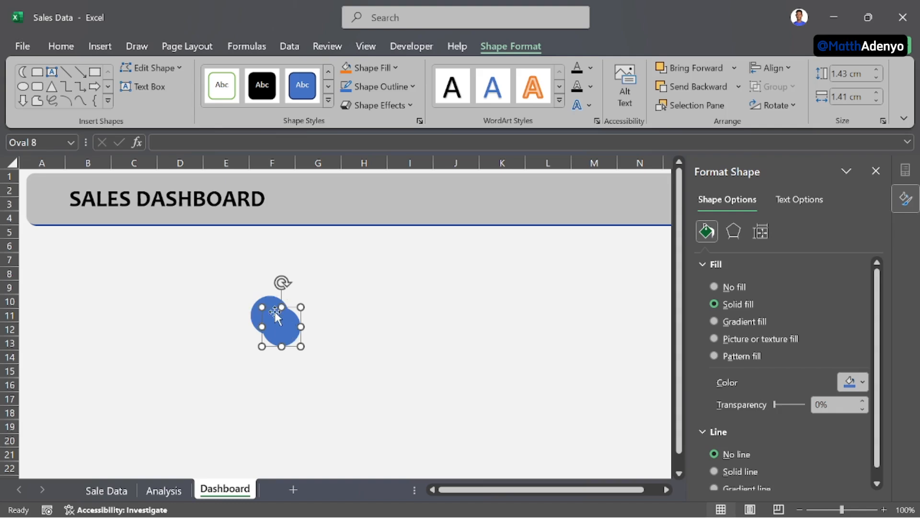
left_click(858, 383)
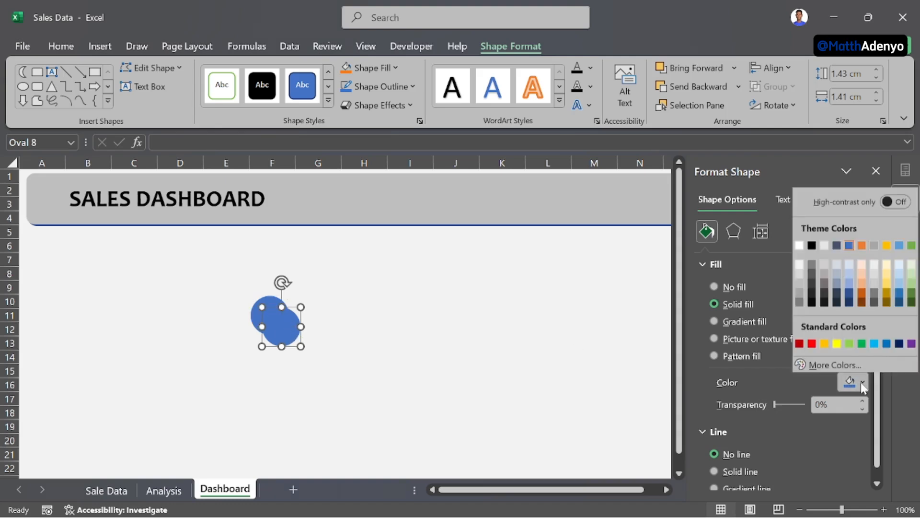
left_click(849, 294)
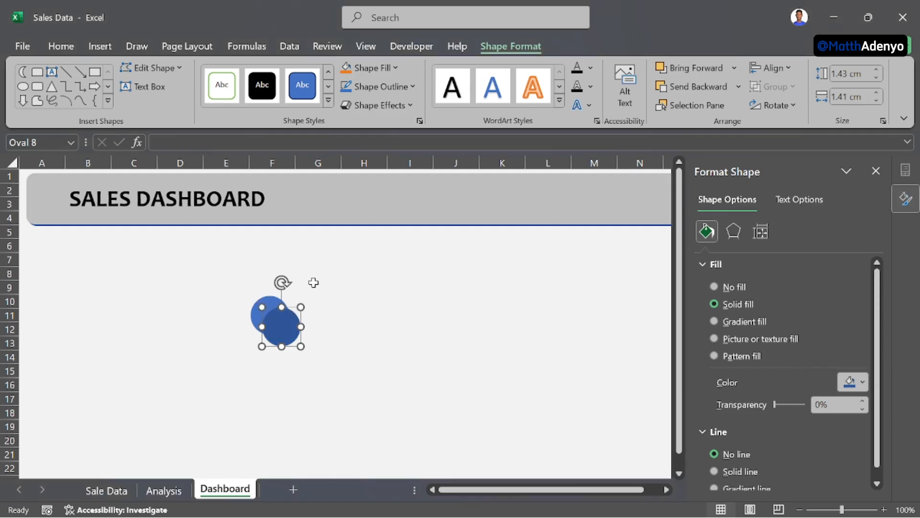
Step: Send the dark blue circle to the back, behind the lighter blue one
right_click(279, 327)
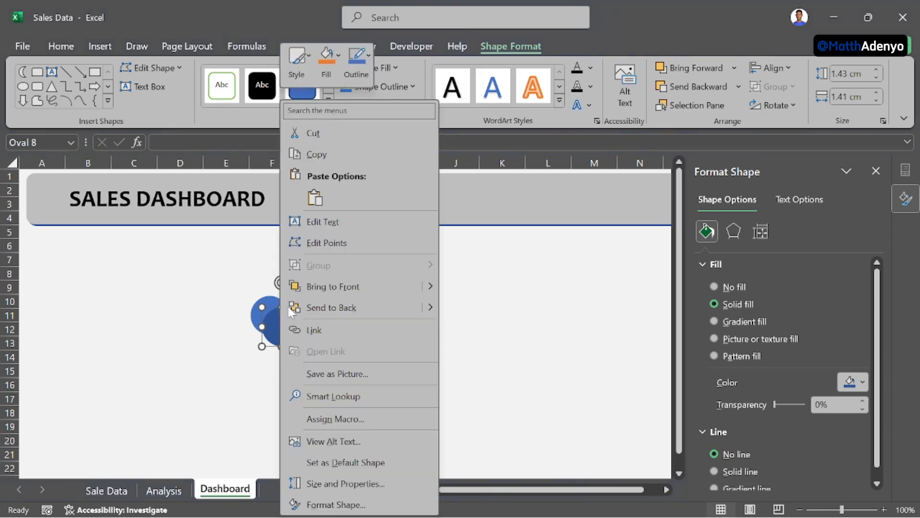
left_click(317, 288)
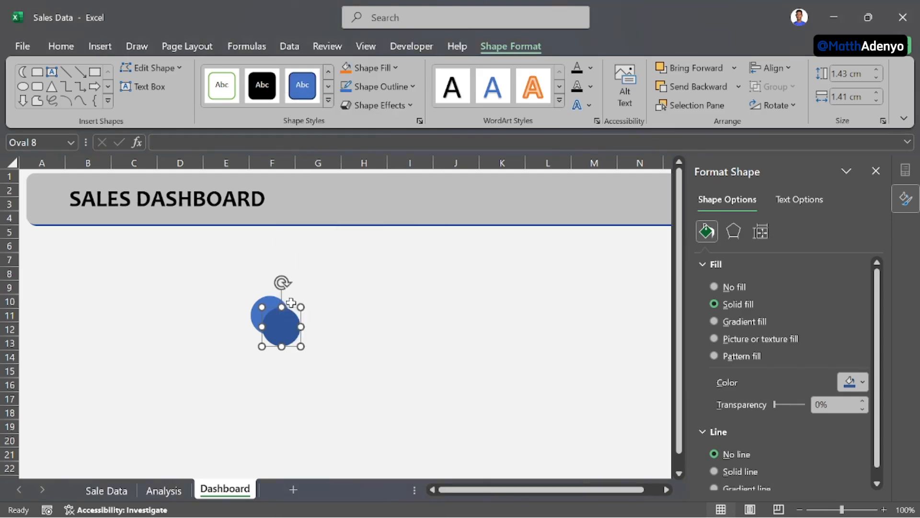
right_click(282, 330)
left_click(330, 307)
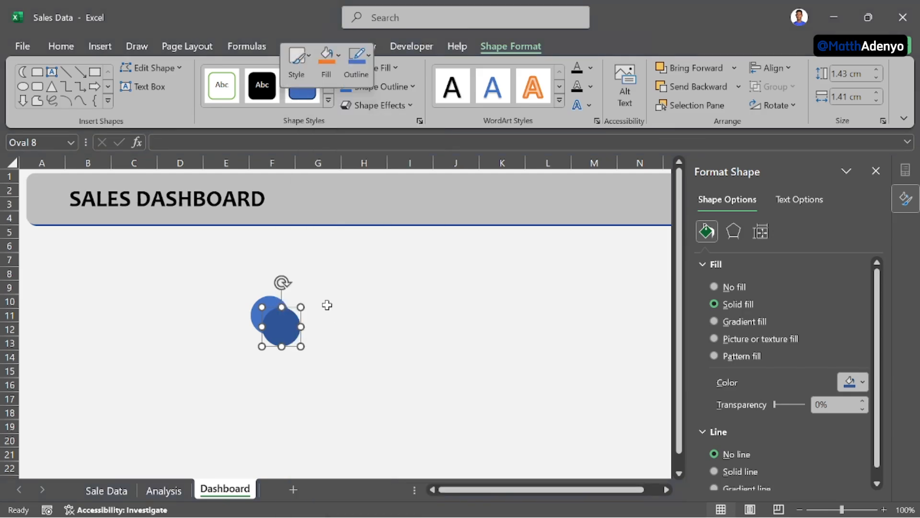
left_click(408, 300)
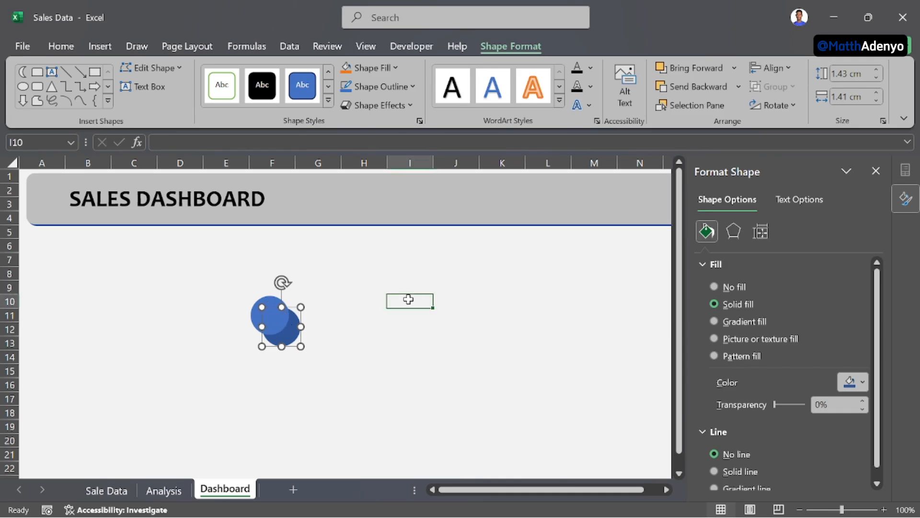
Step: Move the lighter circle onto the dark blue one, leaving a thin crescent exposed, and fill it with the banner's grey
mouse_move(276, 316)
left_mouse_down()
mouse_move(299, 327)
mouse_move(284, 325)
left_mouse_up()
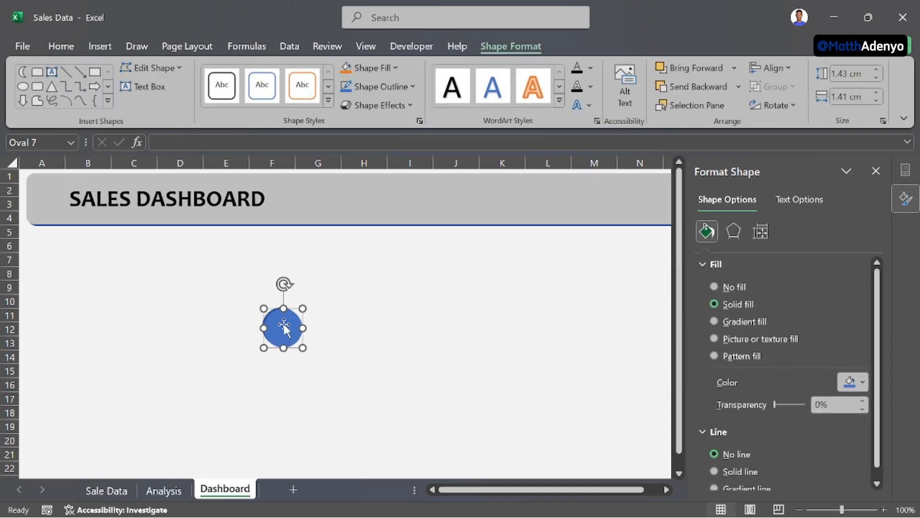
left_click(864, 382)
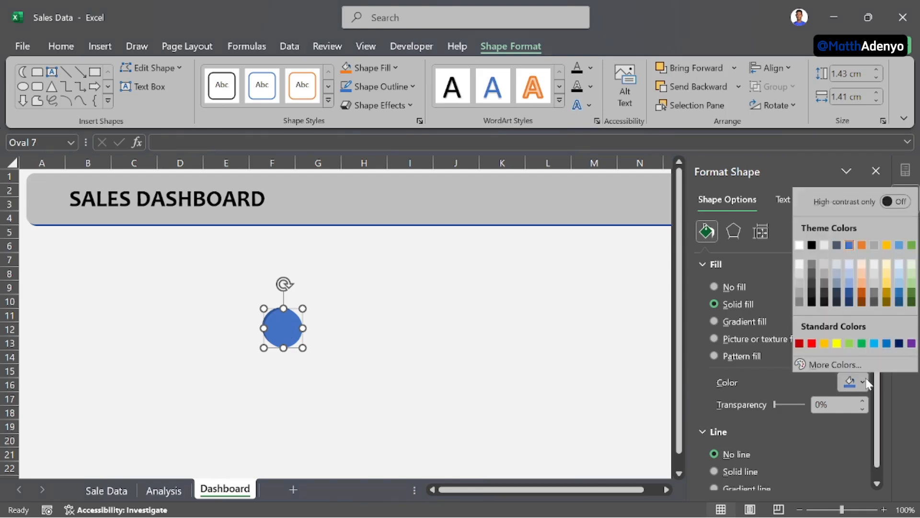
left_click(799, 281)
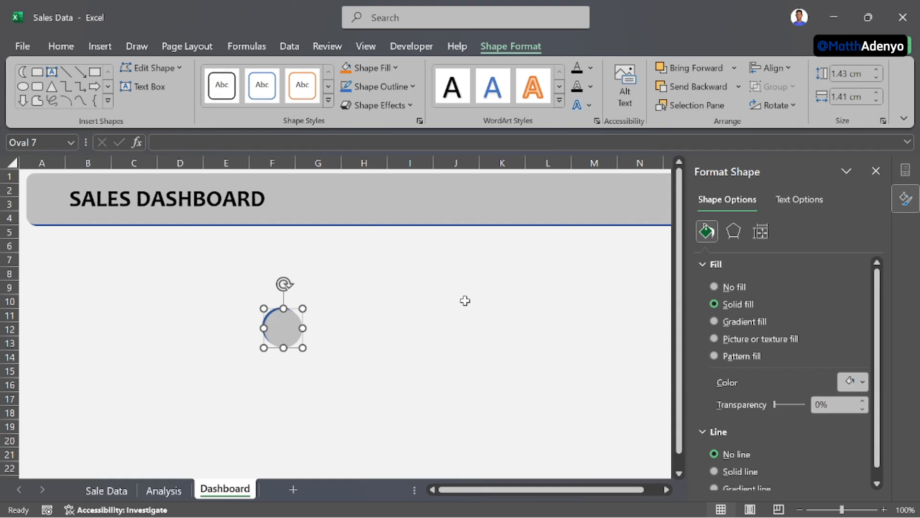
left_click(360, 304)
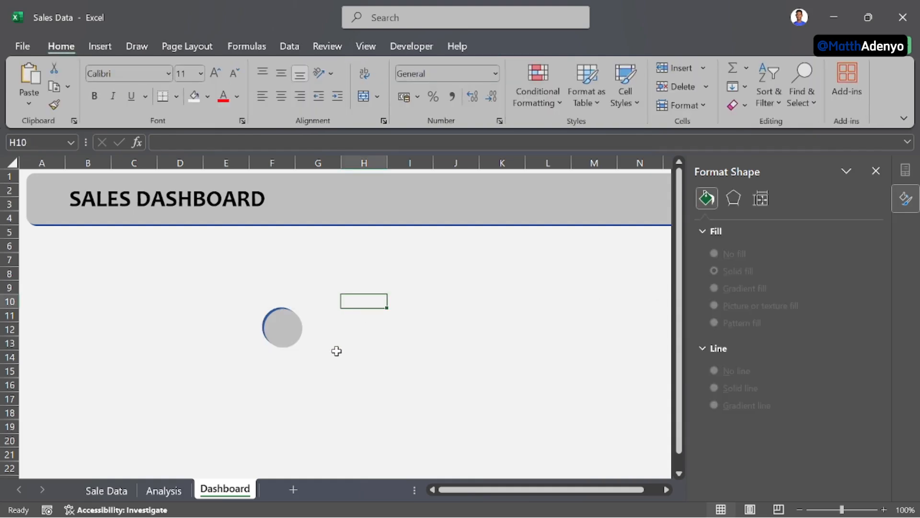
Step: Show the list of sheet objects, select Oval 7 and Oval 8 in it, and group the two circles
left_click(806, 95)
left_click(835, 338)
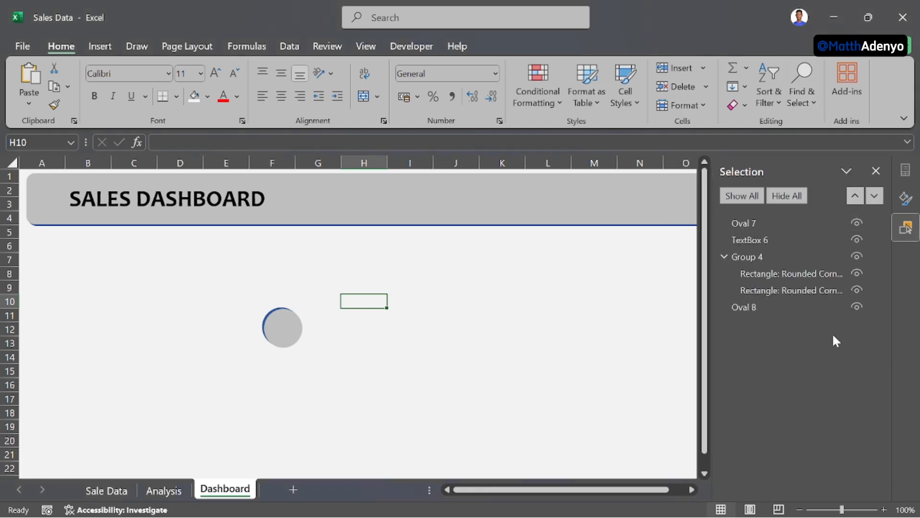
left_click(751, 221)
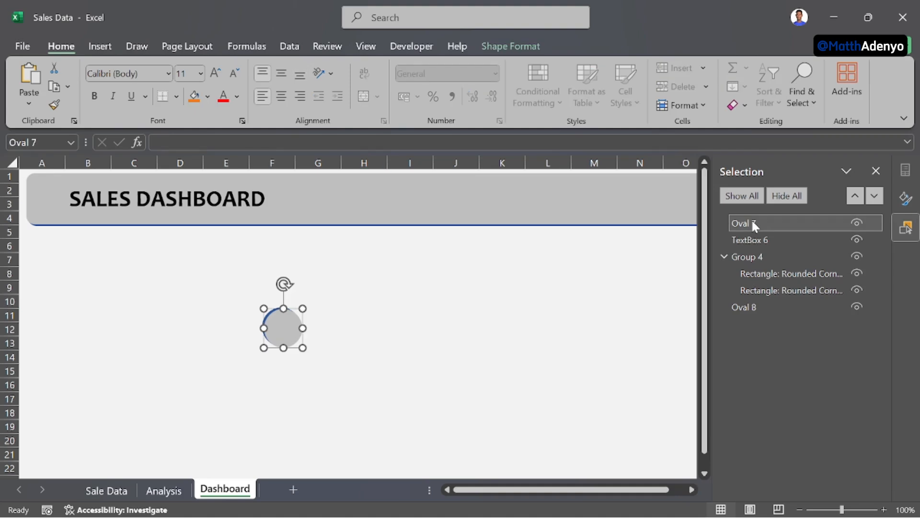
left_click(757, 308, "ctrl")
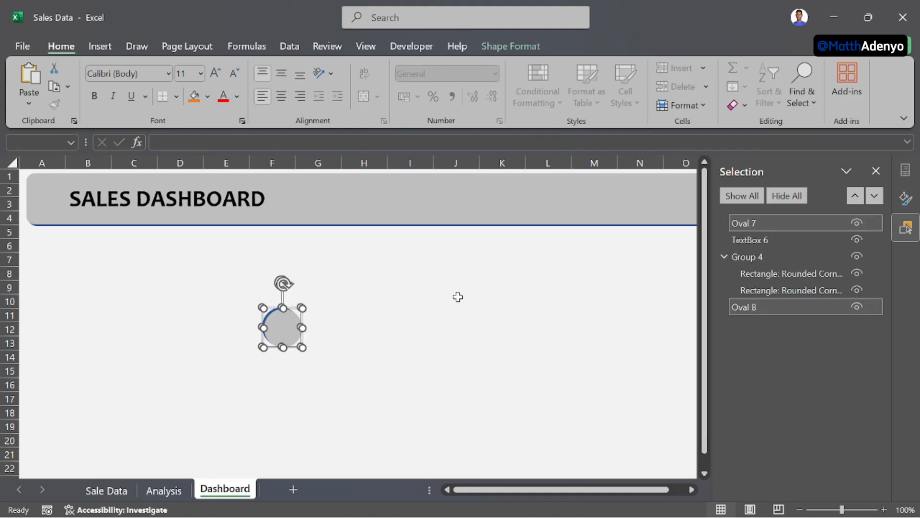
right_click(286, 327)
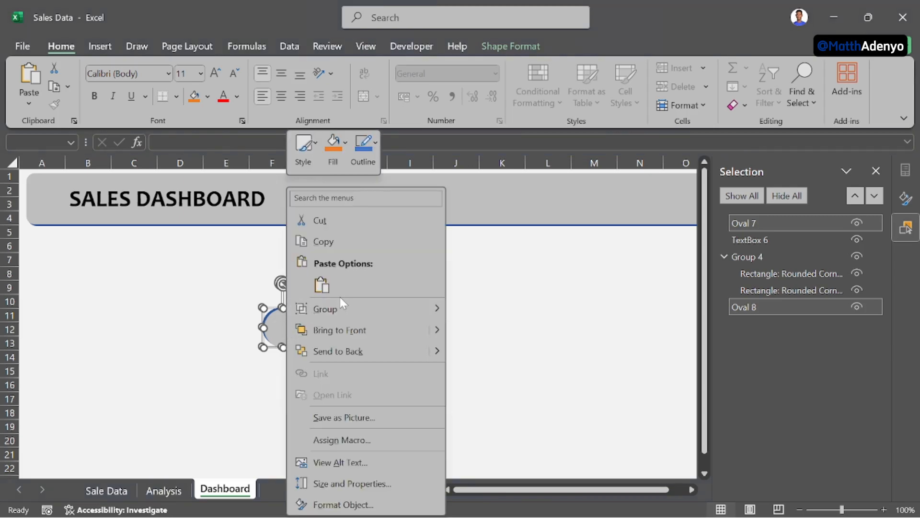
mouse_move(335, 303)
left_click(474, 309)
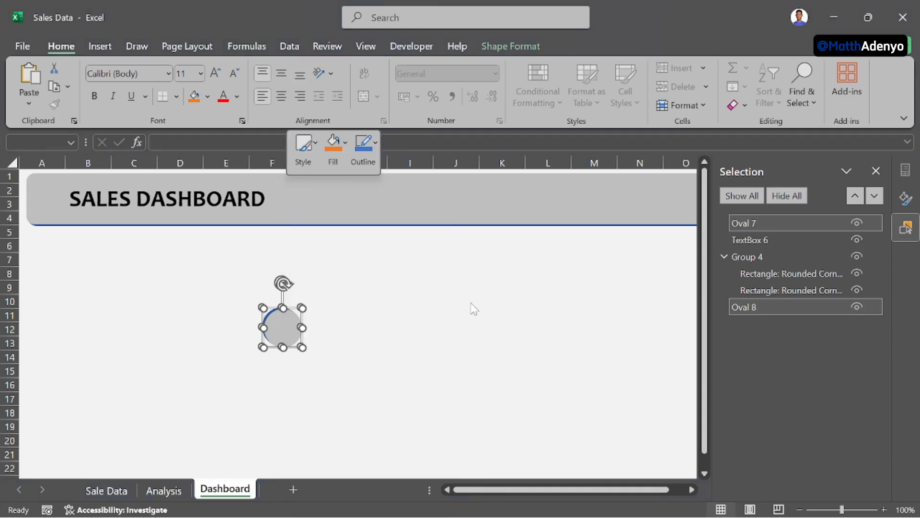
left_click(411, 312)
Step: Move the circle group onto the banner just before the title, and place a duplicate of it around column E, rows 8 to 11
left_click(277, 330)
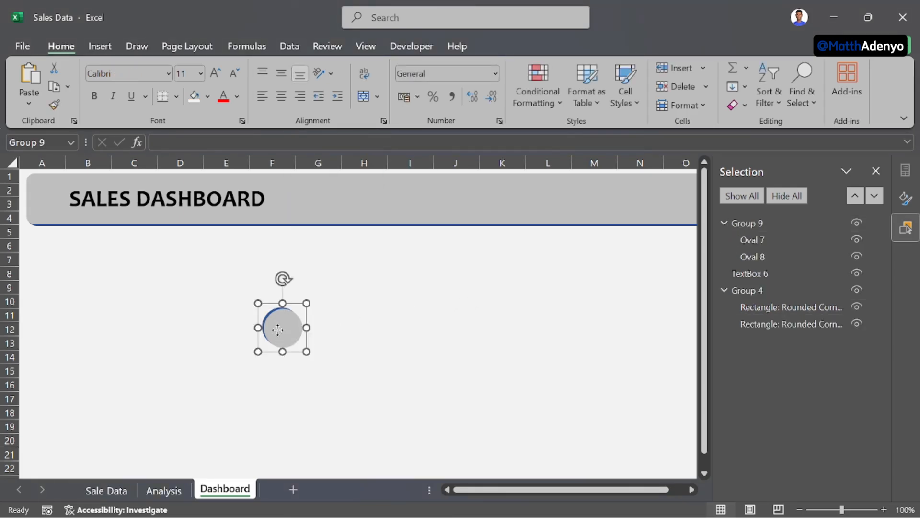
left_click_drag(278, 330, 43, 199)
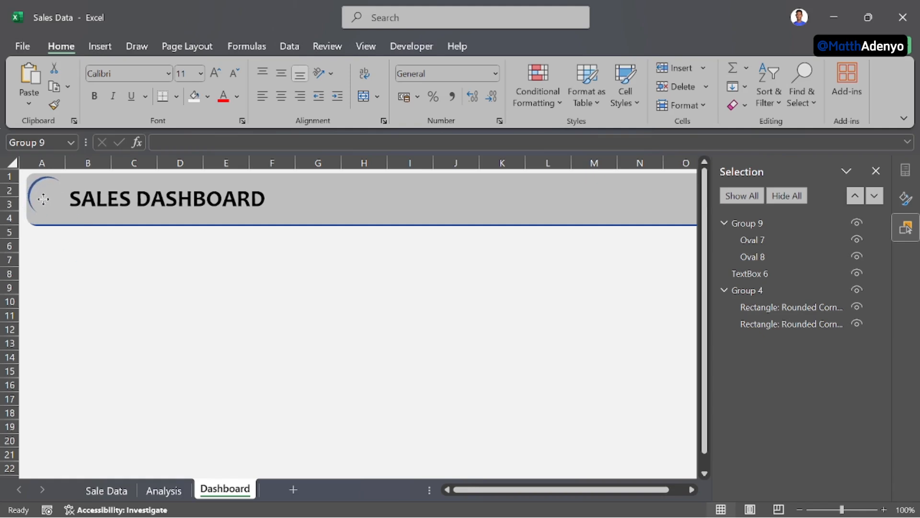
left_click(43, 199)
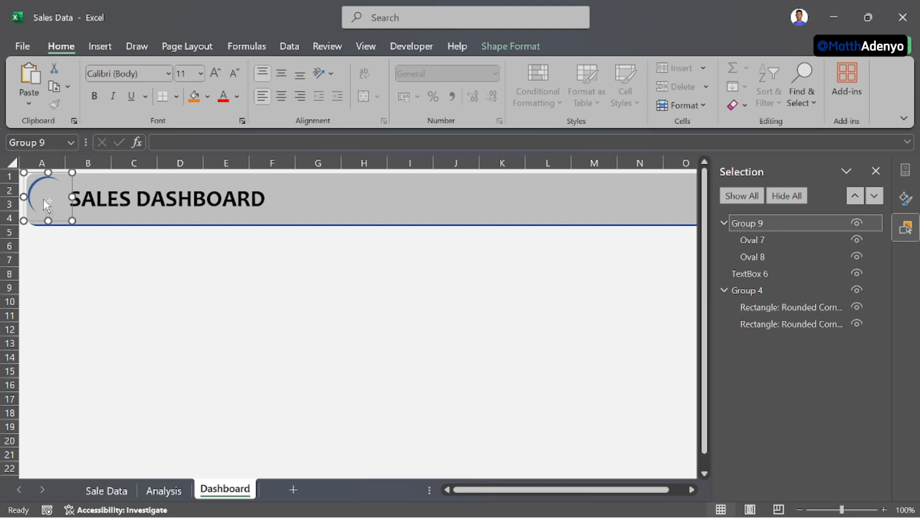
key("ctrl+d")
left_click_drag(51, 202, 230, 289)
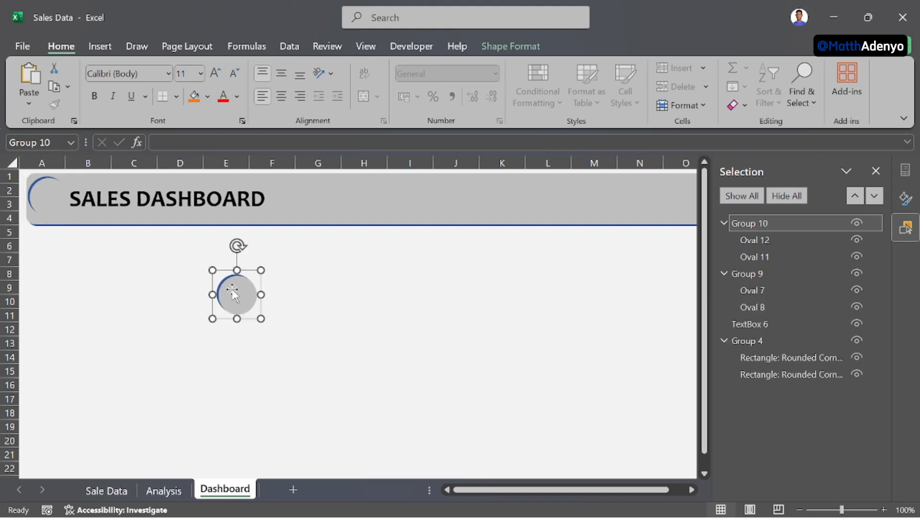
left_click(45, 190)
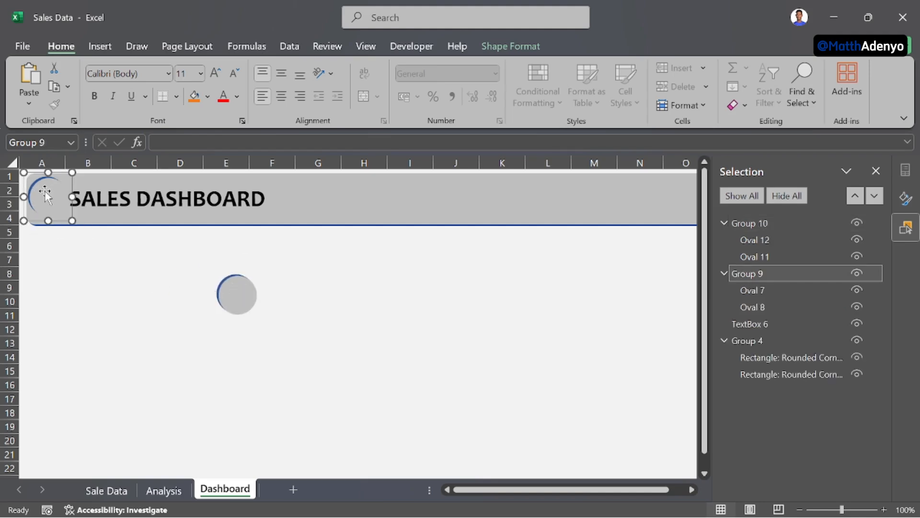
Step: Insert the picture named trade from the Desktop folder into the Dashboard sheet
left_click(99, 46)
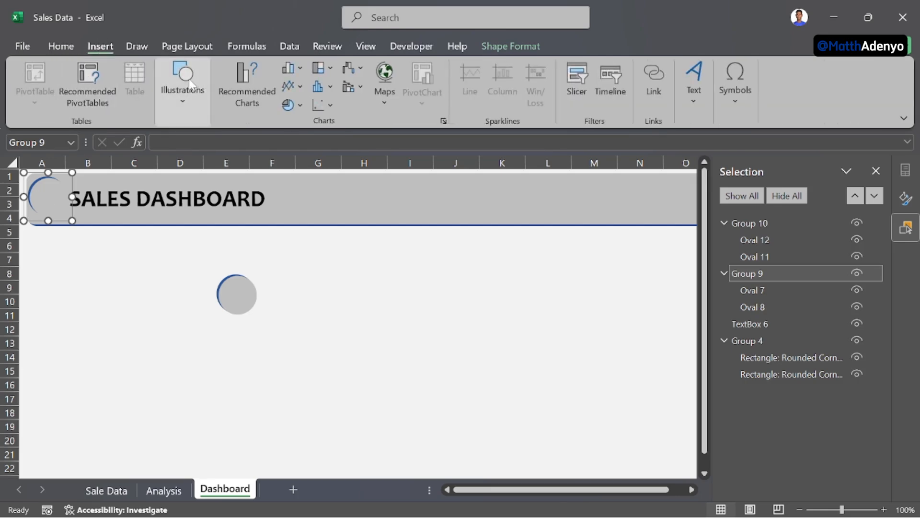
left_click(191, 85)
left_click(176, 153)
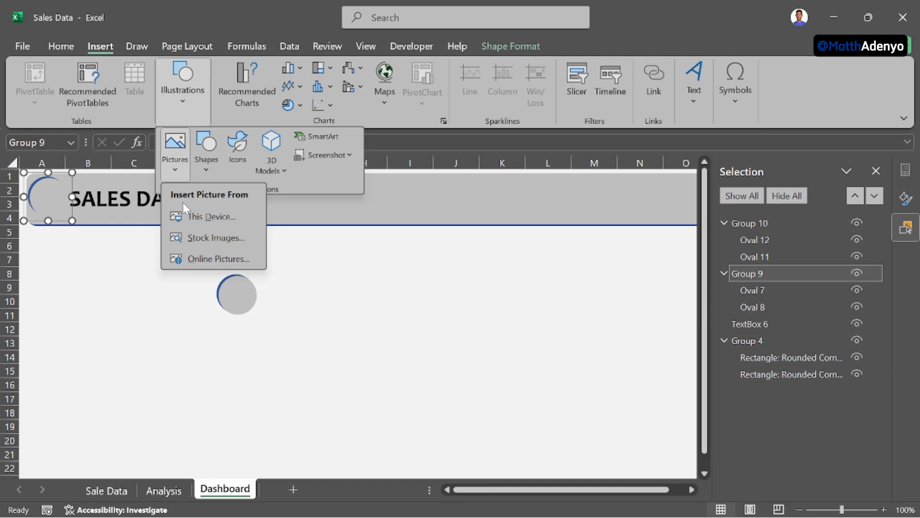
key("Escape")
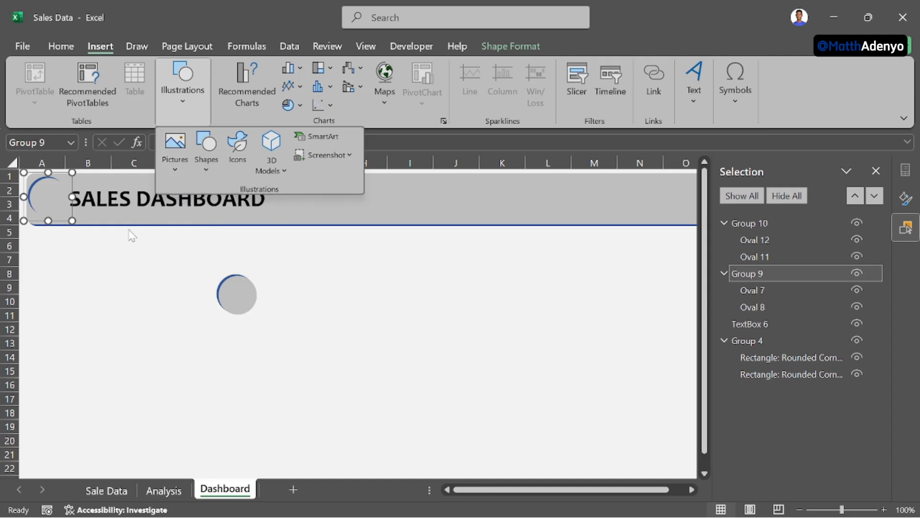
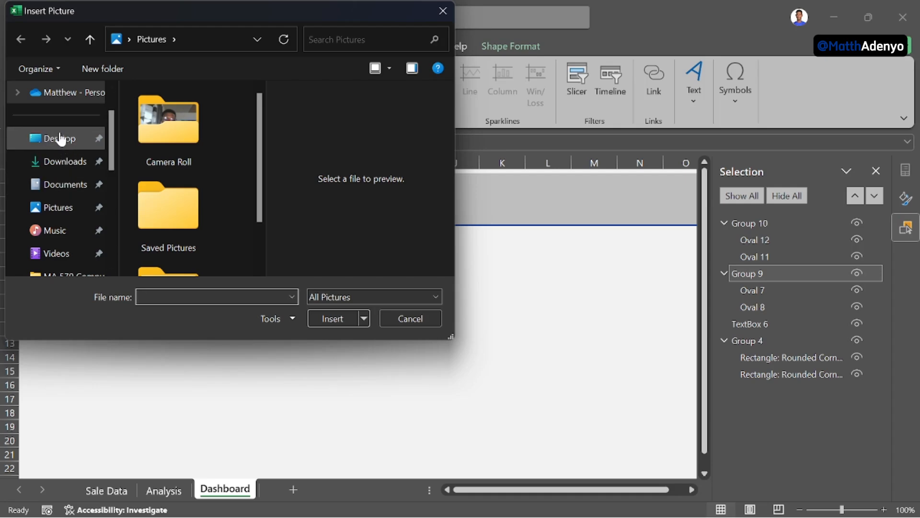
left_click(60, 139)
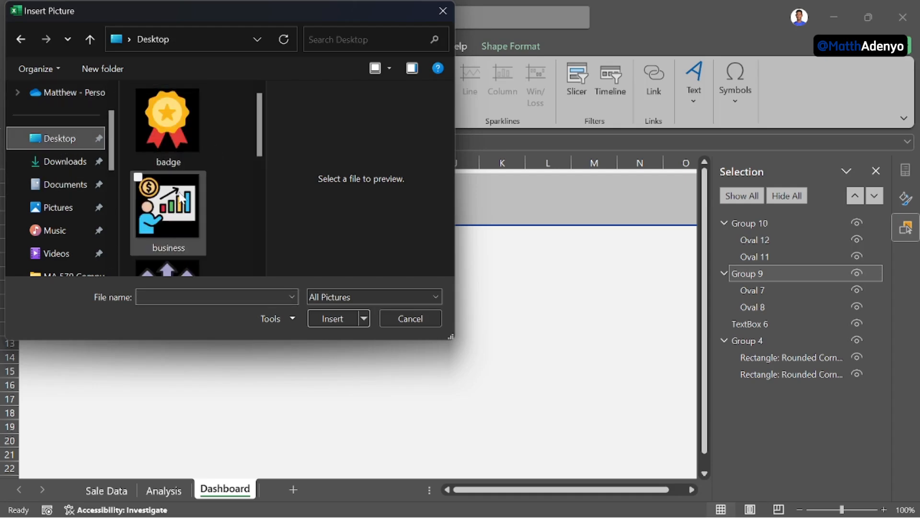
scroll(178, 192, "down", 3)
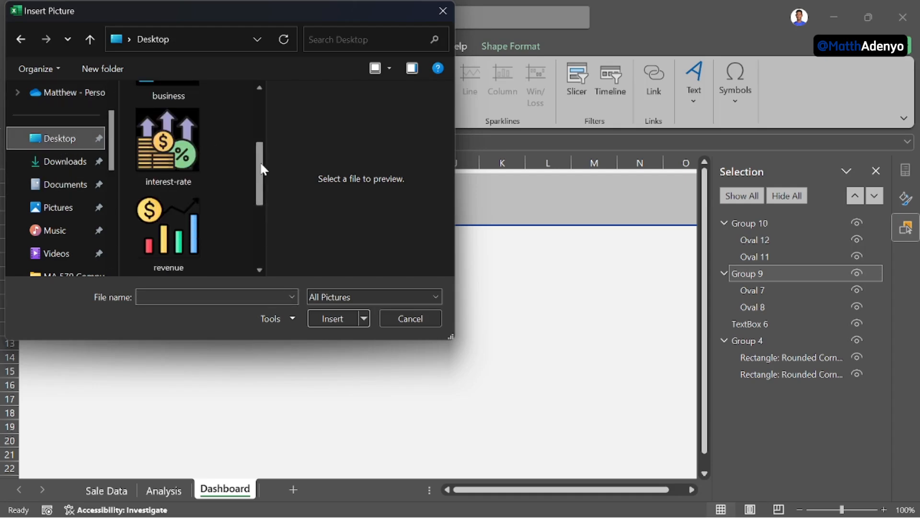
left_click_drag(260, 181, 257, 222)
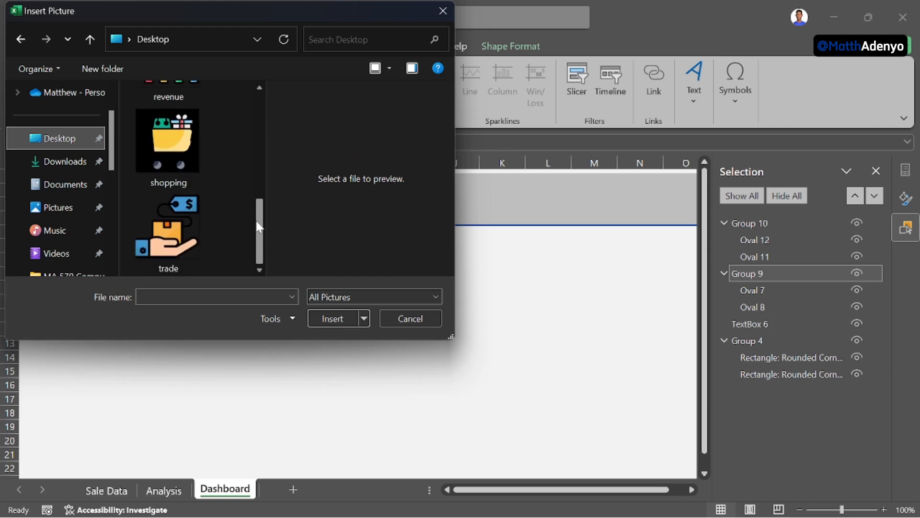
left_click(173, 230)
left_click(340, 317)
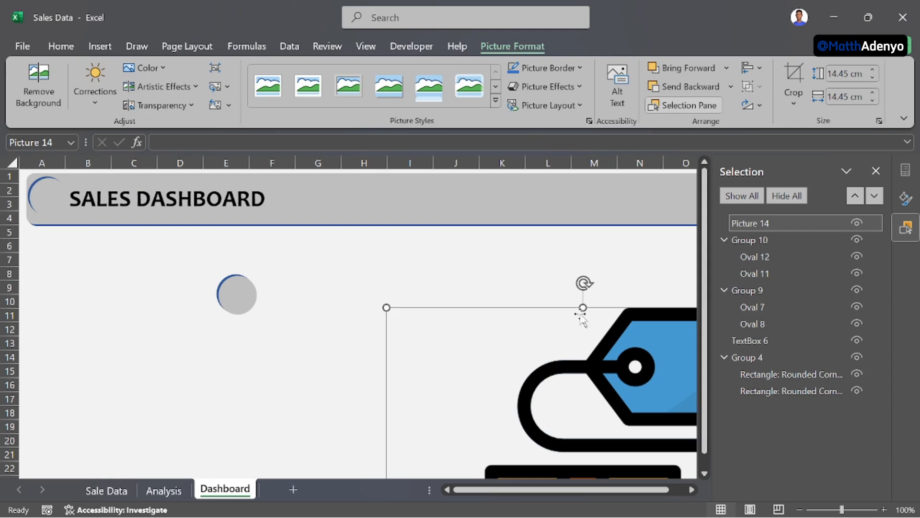
Step: Shrink the trade picture to about 0.87 cm square and centre it in the circle badge beside the banner title
left_click_drag(386, 308, 462, 383)
left_click_drag(612, 405, 325, 270)
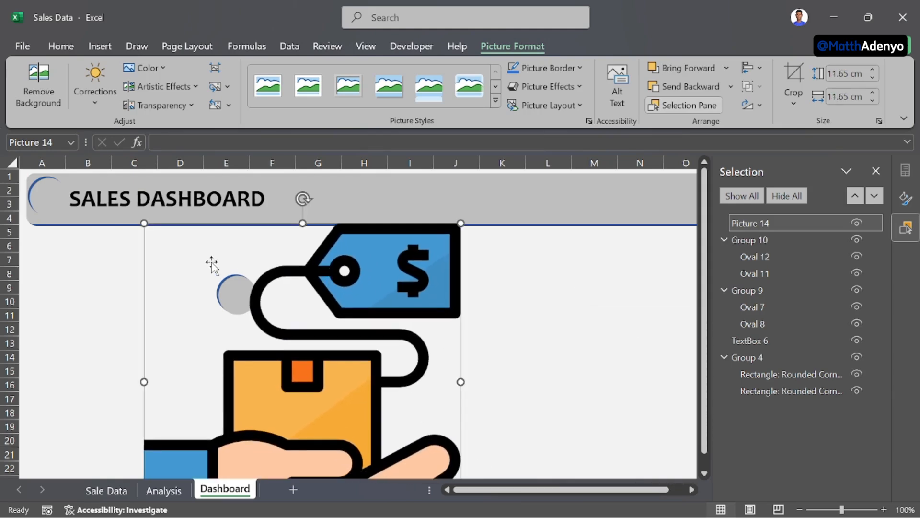
left_click_drag(175, 271, 304, 379)
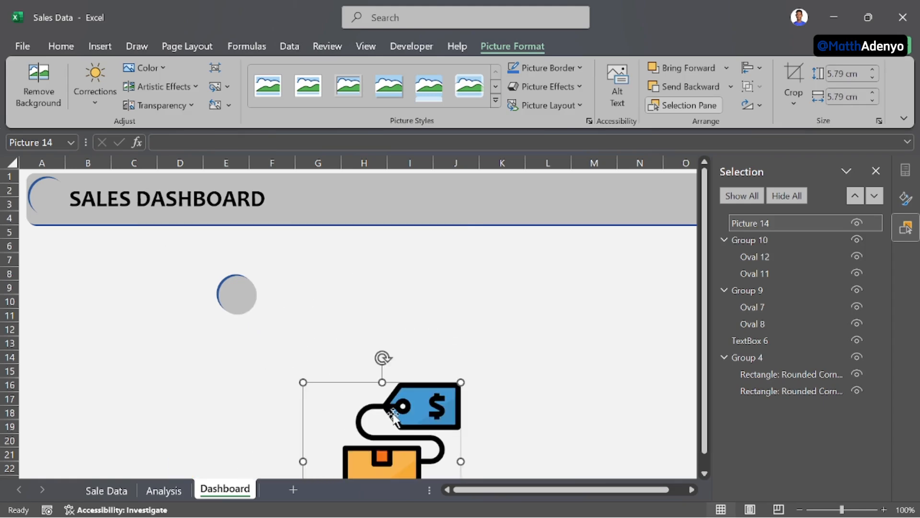
left_click_drag(411, 402, 131, 264)
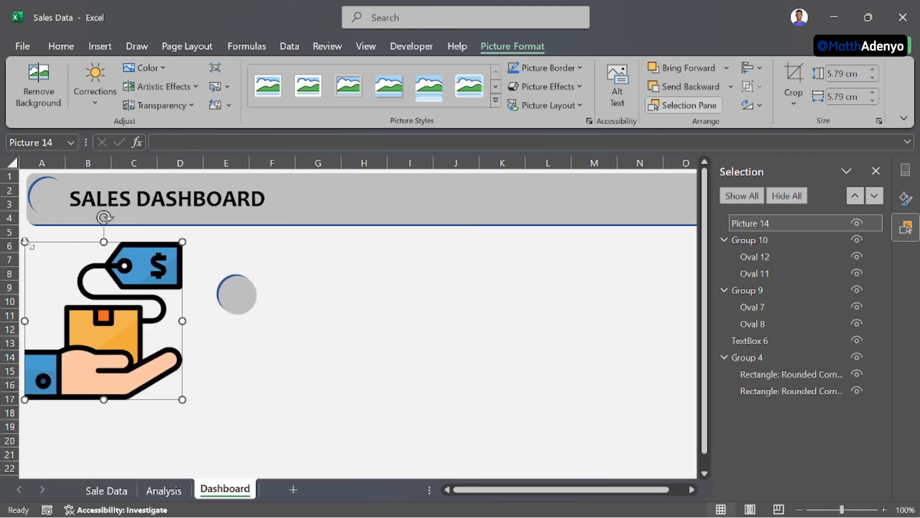
left_click_drag(24, 243, 44, 192)
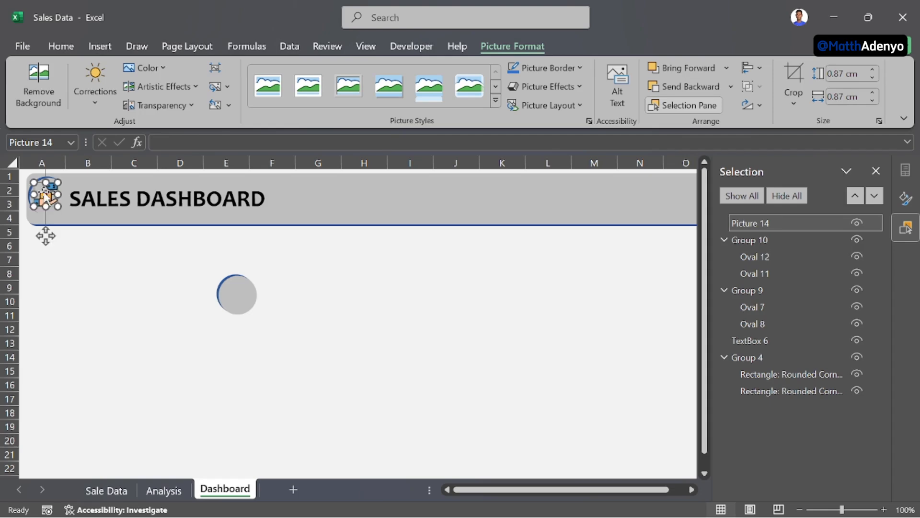
left_click(98, 298)
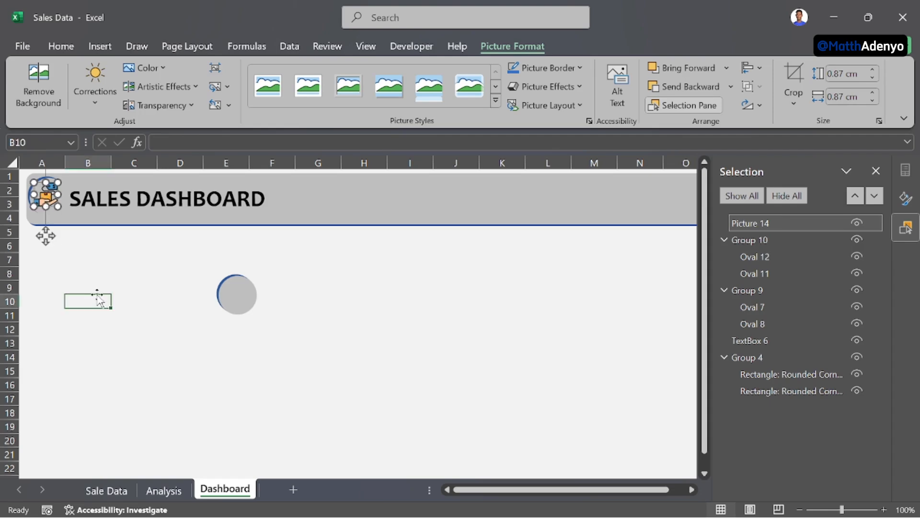
Step: Reduce the height of the grey banner group slightly from its lower edge
left_click(312, 207)
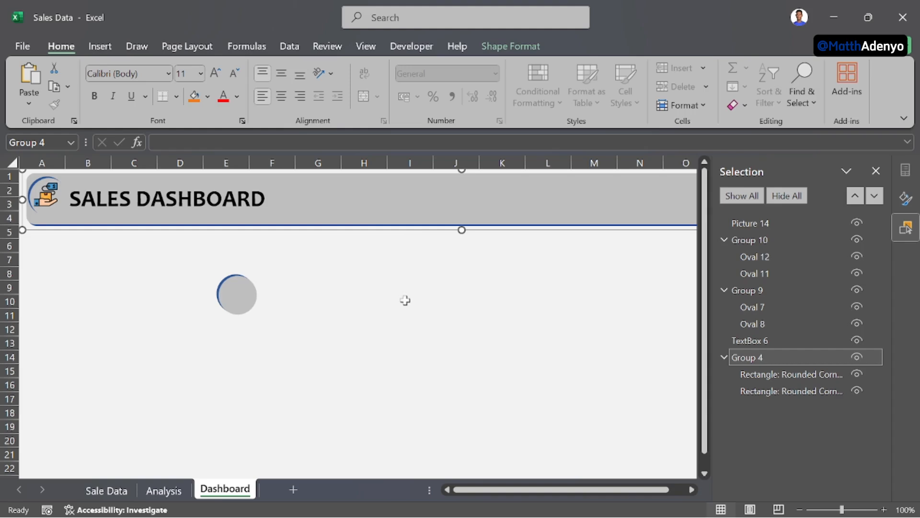
scroll(406, 300, "up", 1)
left_click_drag(461, 229, 460, 220)
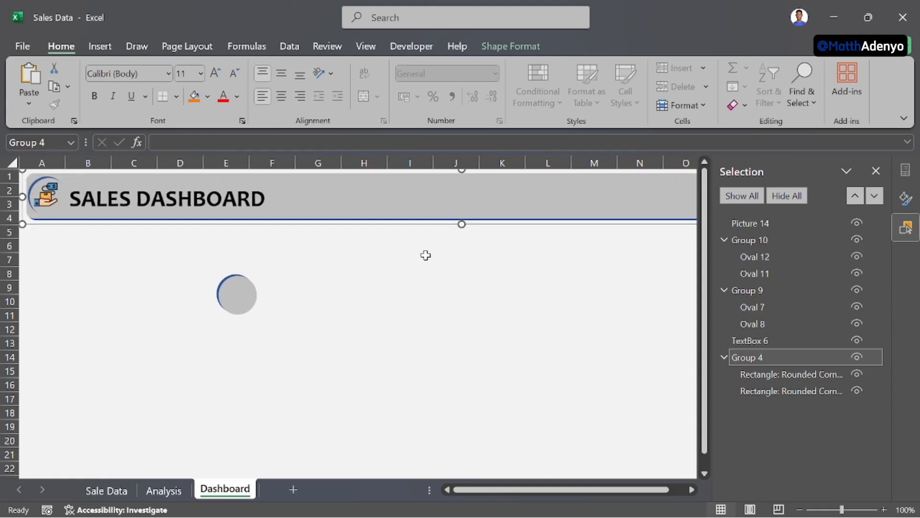
left_click(384, 342)
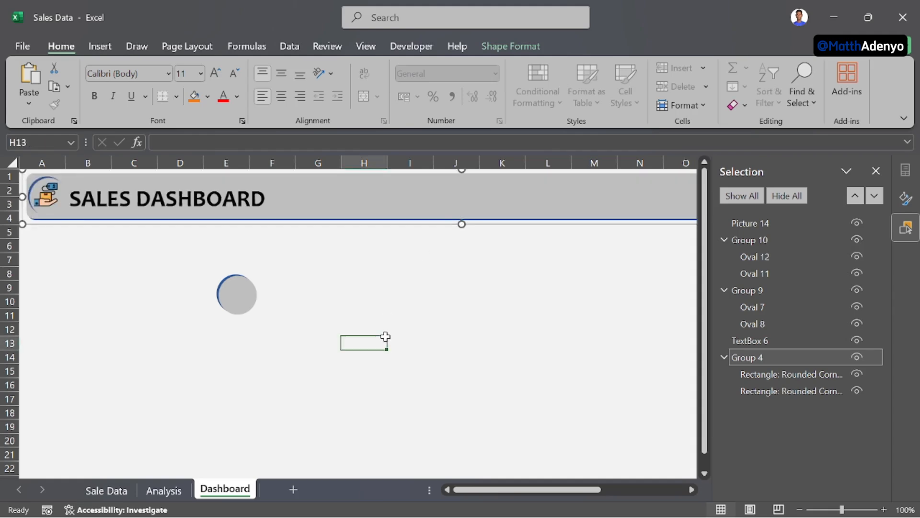
Step: Nudge the badge circle group up slightly and reposition the SALES DASHBOARD title closer to the badge
left_click(60, 198)
key("Up")
key("Up")
key("Up")
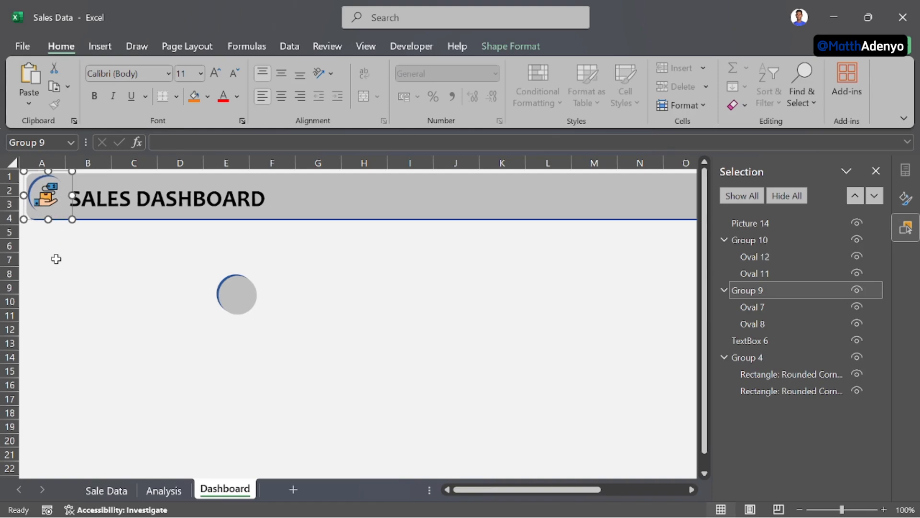
key("ctrl+v")
left_click_drag(142, 178, 139, 176)
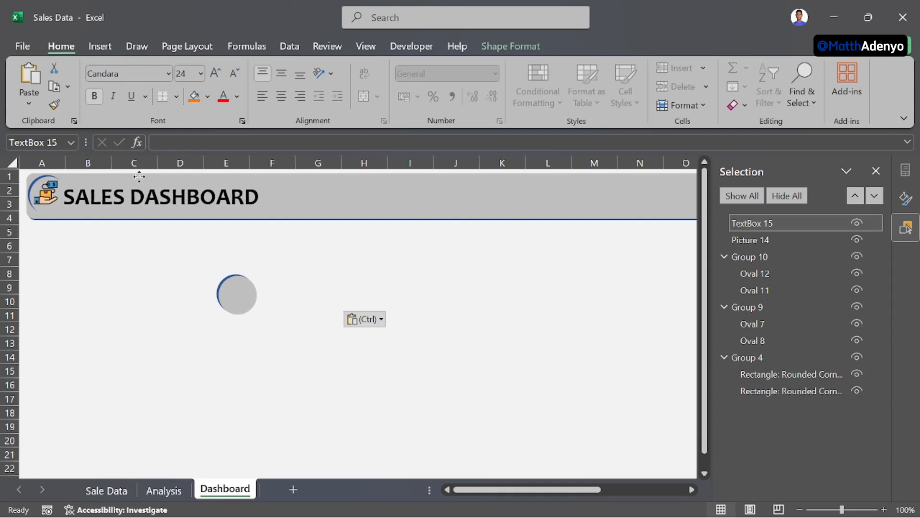
left_click(142, 315)
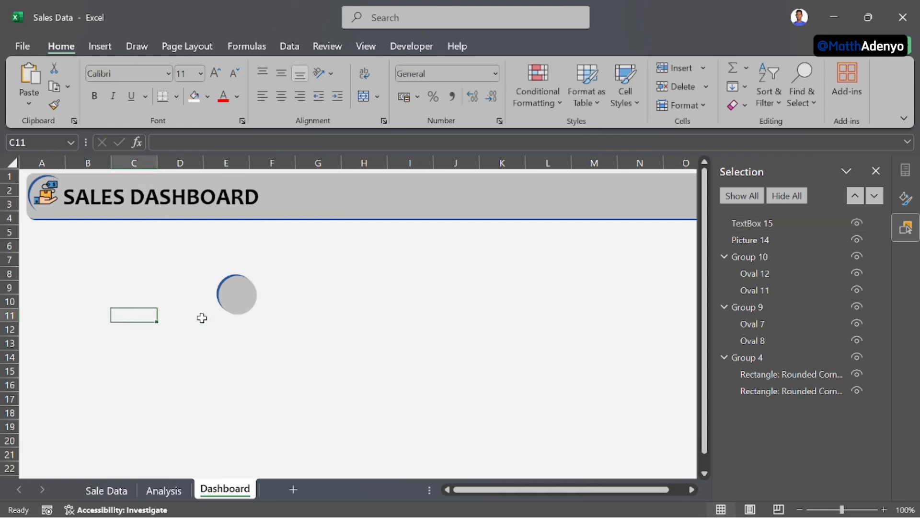
Step: Draw a rounded-corner rectangle about 4.45 cm wide and 2.19 cm high below the banner, around columns G to I, rows 9 to 13
left_click(877, 171)
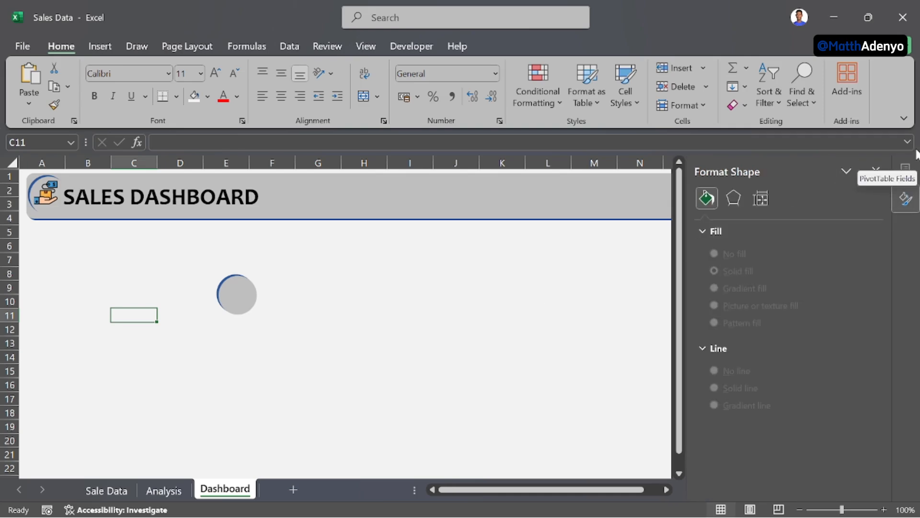
left_click(876, 172)
left_click(100, 46)
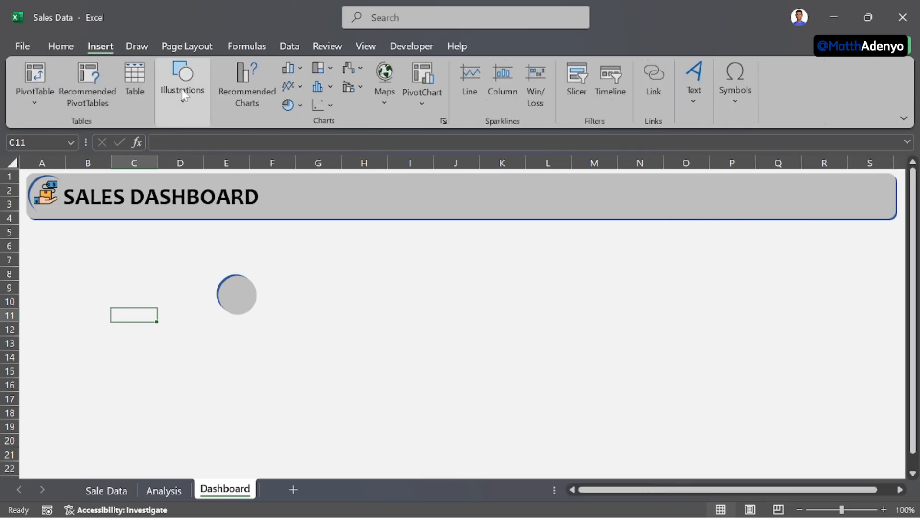
left_click(183, 87)
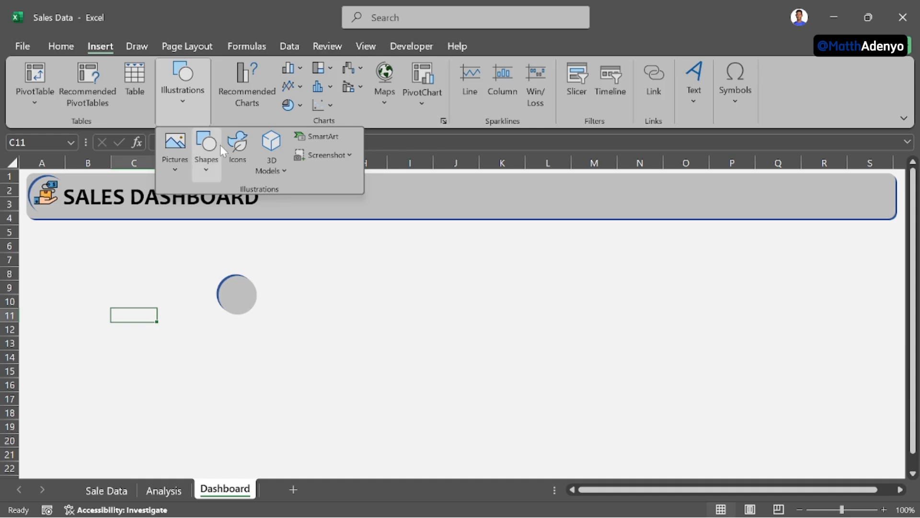
left_click(198, 151)
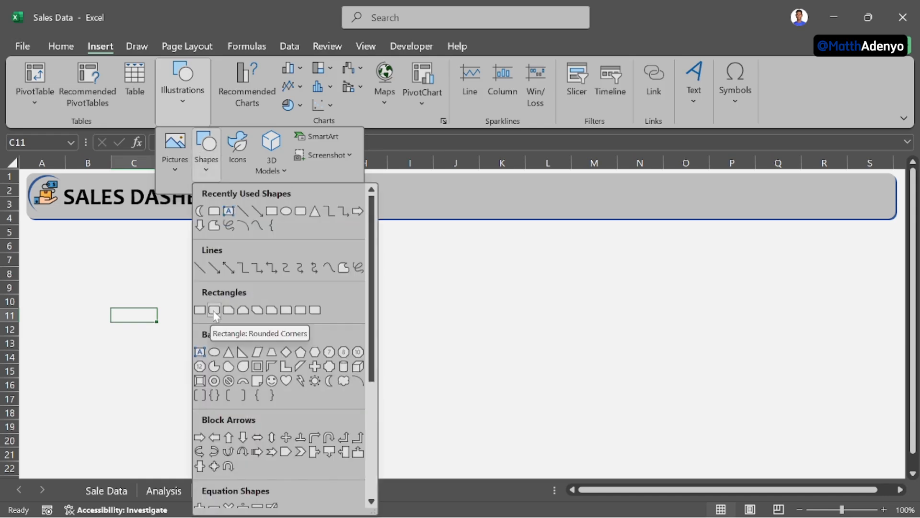
left_click(213, 309)
left_click_drag(311, 283, 399, 326)
left_click_drag(407, 329, 424, 337)
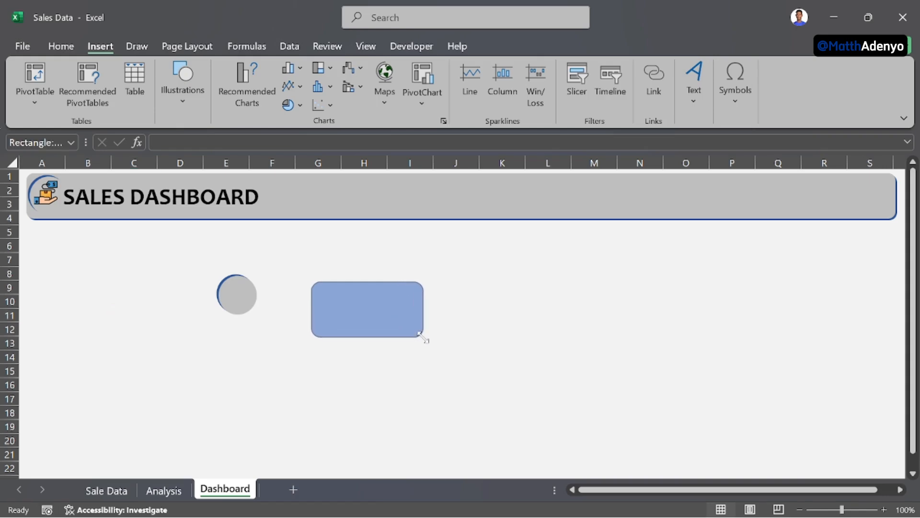
Step: Remove the rounded rectangle's outline and give it a dark blue solid fill
right_click(410, 309)
left_click(467, 505)
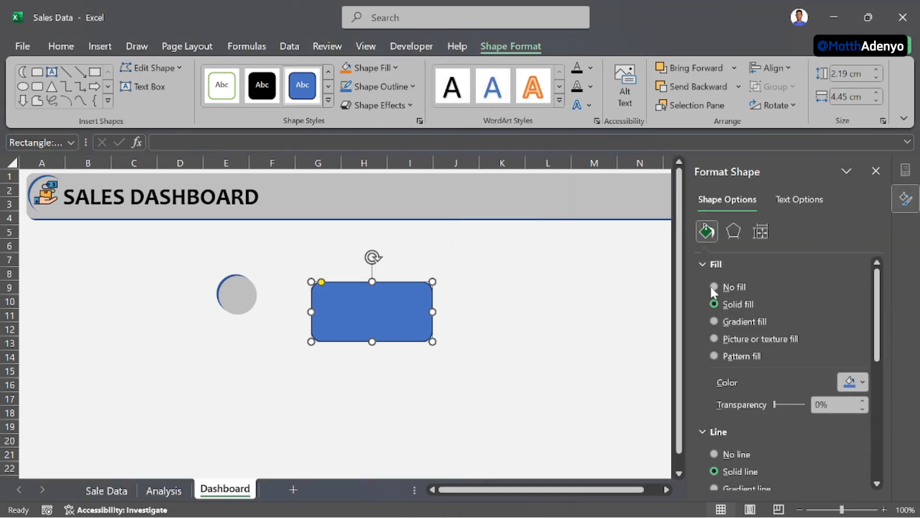
left_click(715, 454)
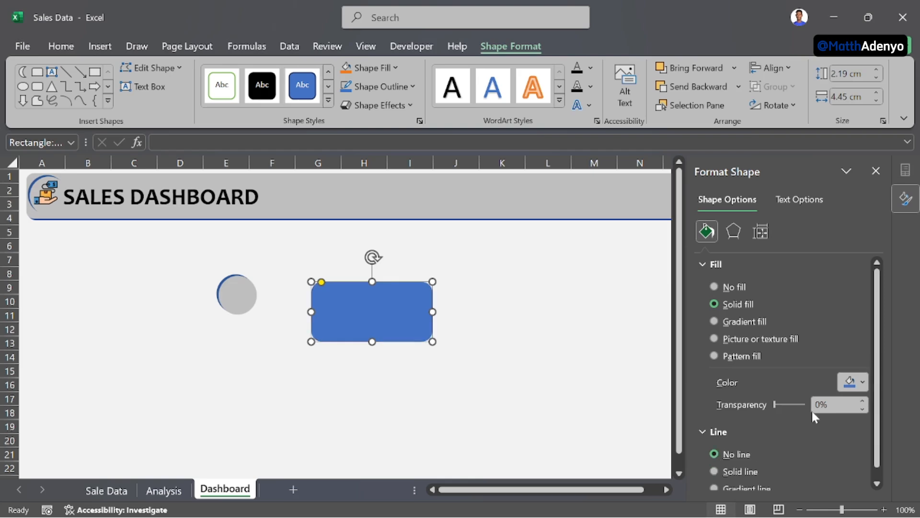
left_click(861, 383)
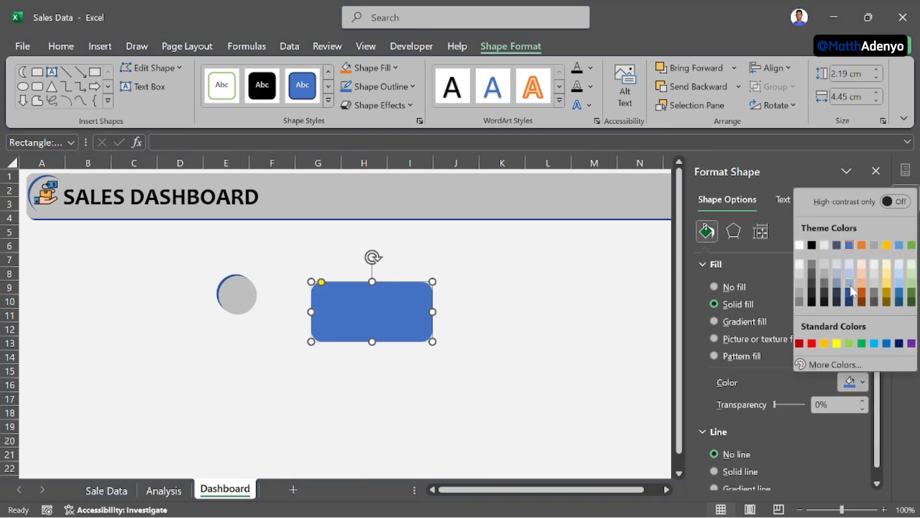
left_click(851, 293)
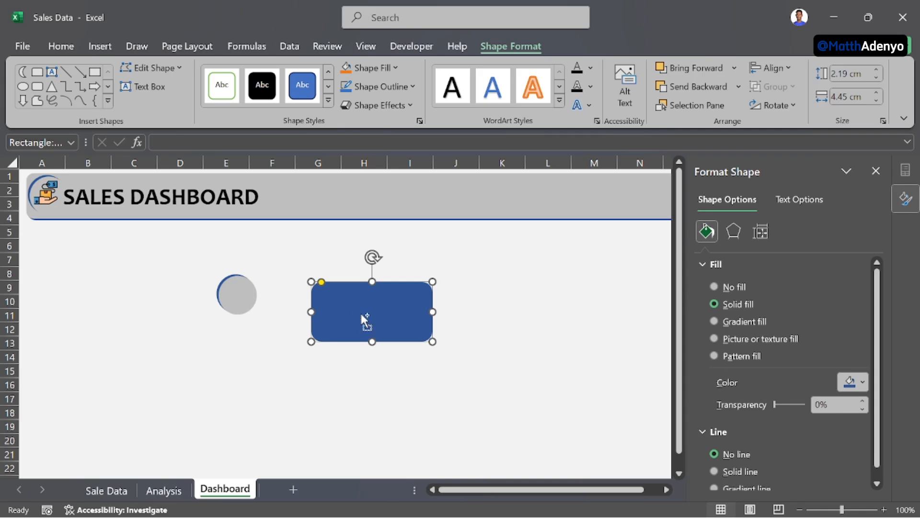
Step: Place a duplicate of the rounded rectangle over it with a slight offset, filled with the banner's grey so a thin blue edge stays exposed
left_click_drag(362, 316, 392, 306)
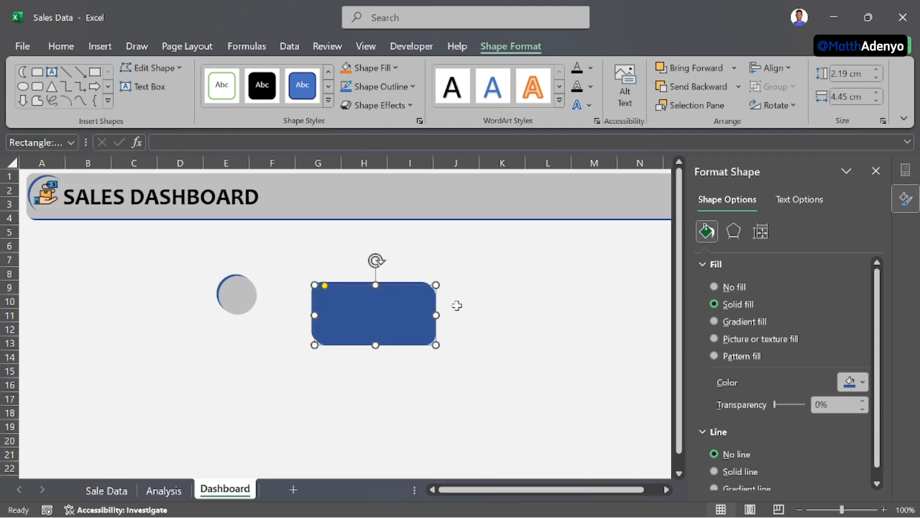
left_click(864, 383)
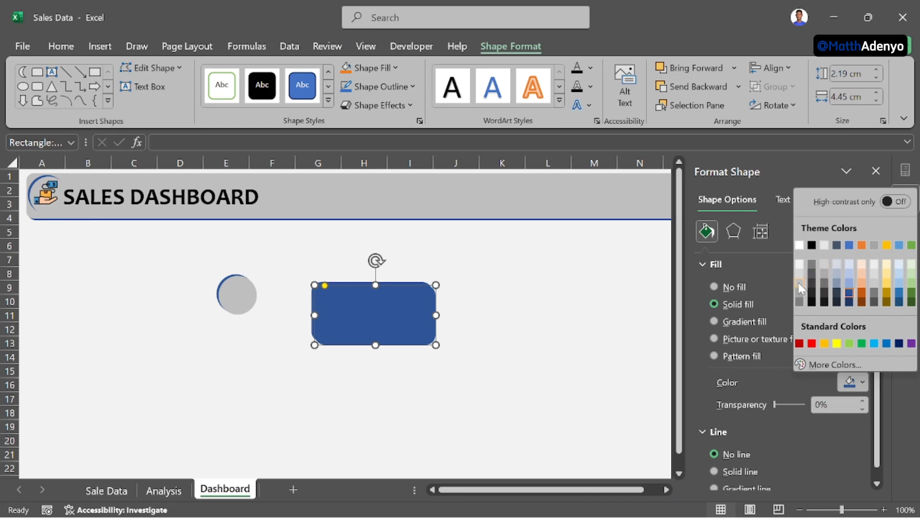
left_click(800, 284)
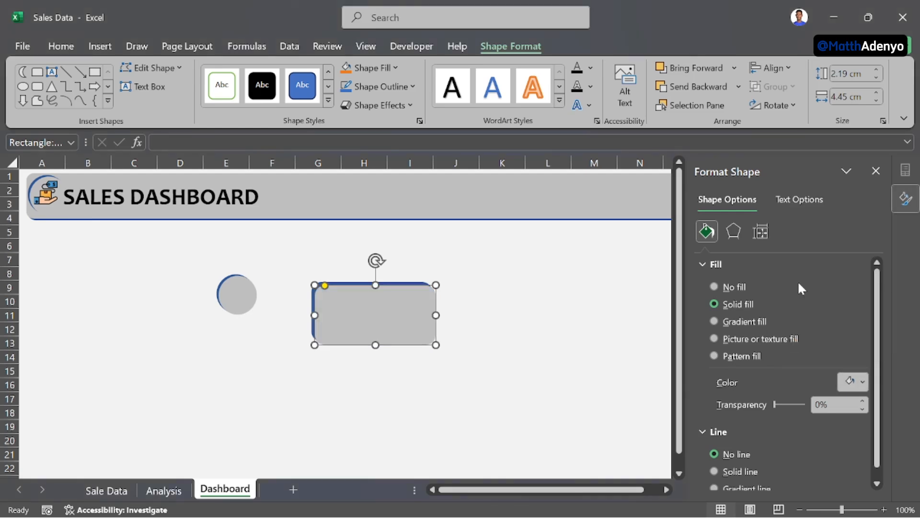
left_click(879, 179)
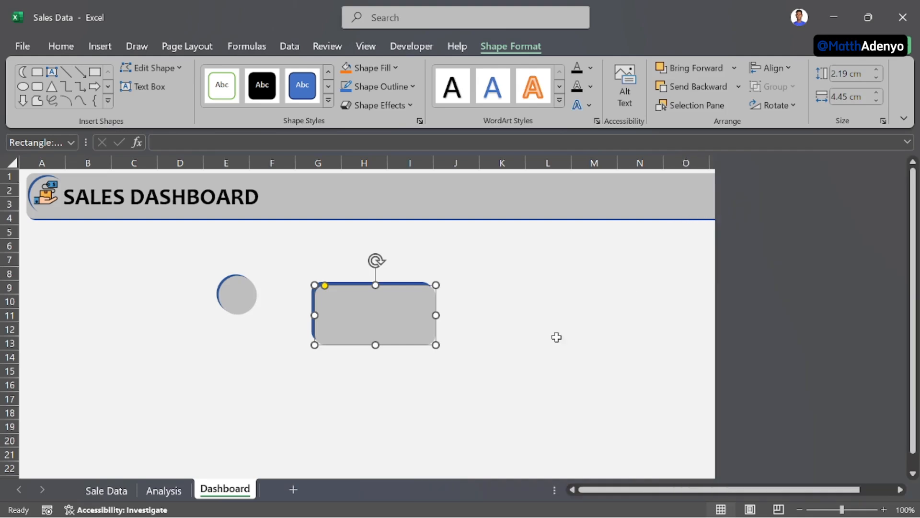
left_click(499, 355)
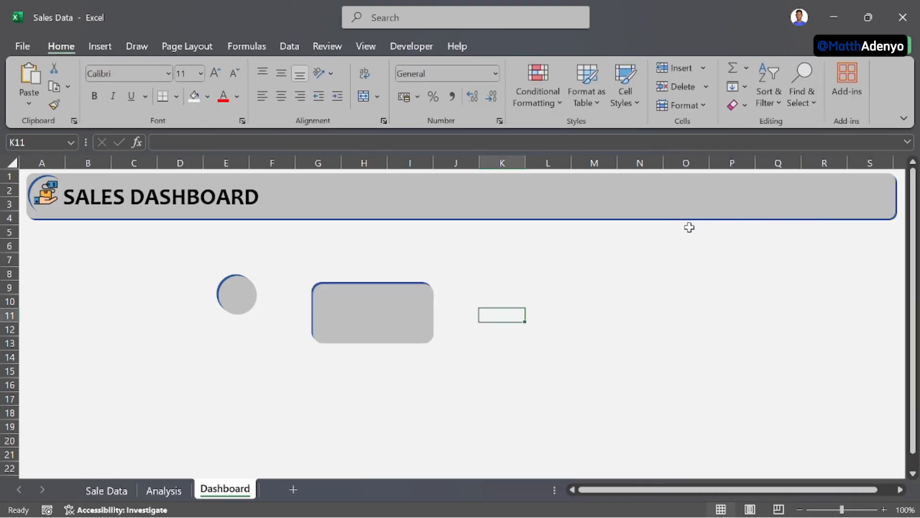
Step: Show the list of sheet objects, select the two new rounded rectangles in it, and group them
left_click(804, 103)
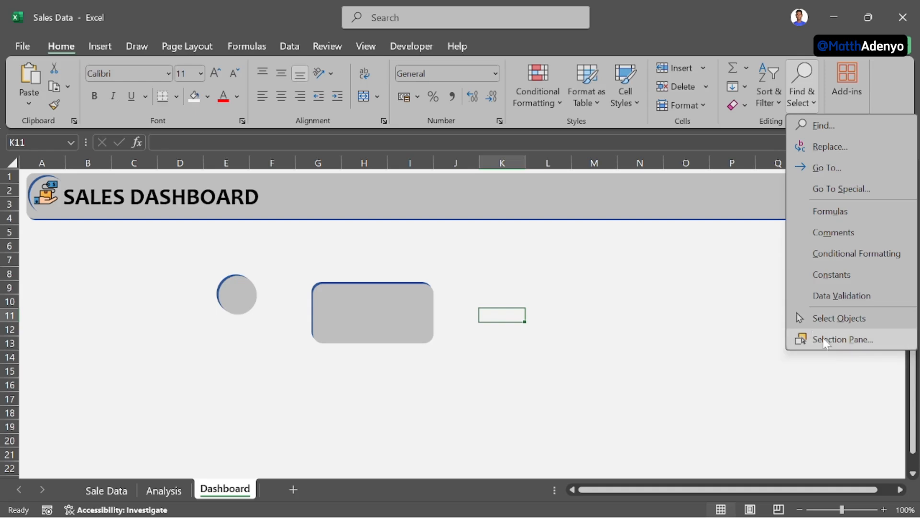
left_click(822, 338)
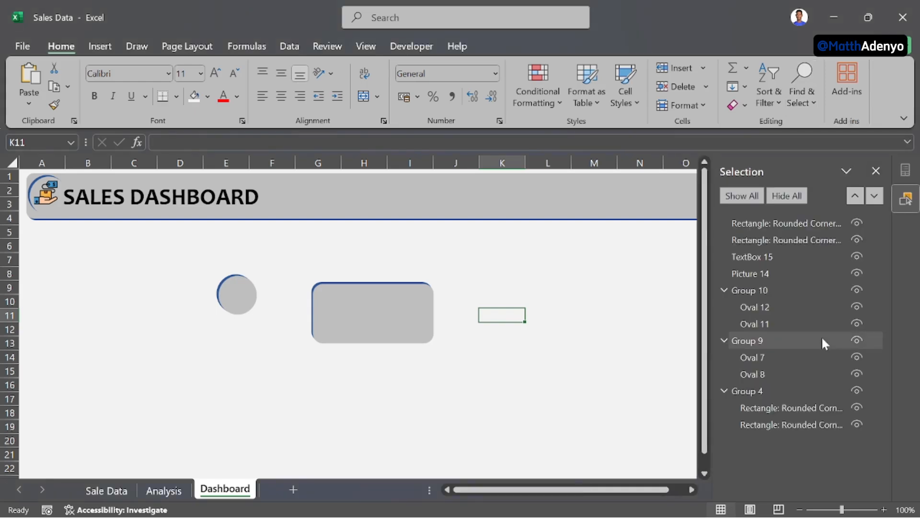
left_click(771, 224)
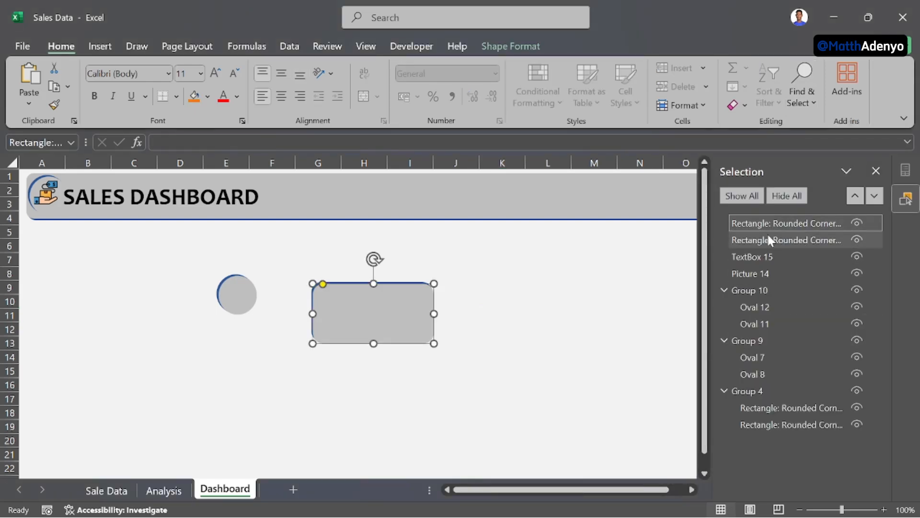
left_click(767, 232, "ctrl")
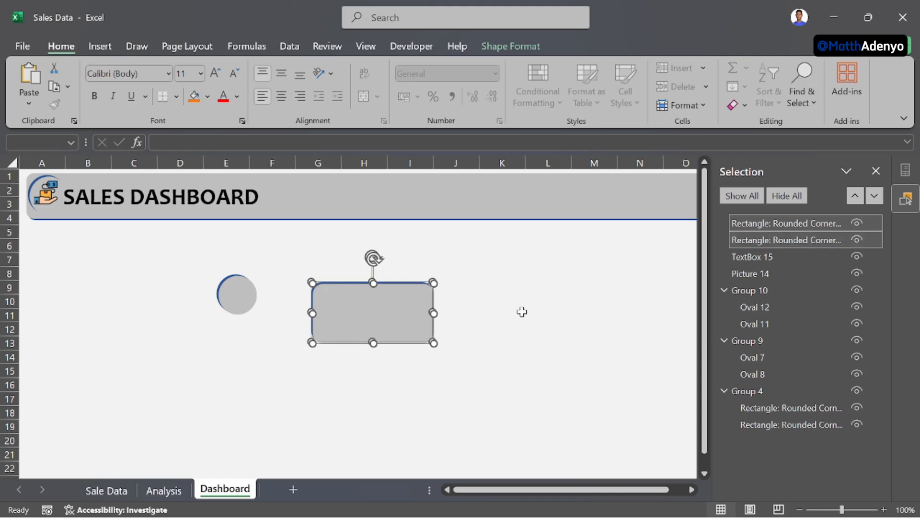
right_click(405, 309)
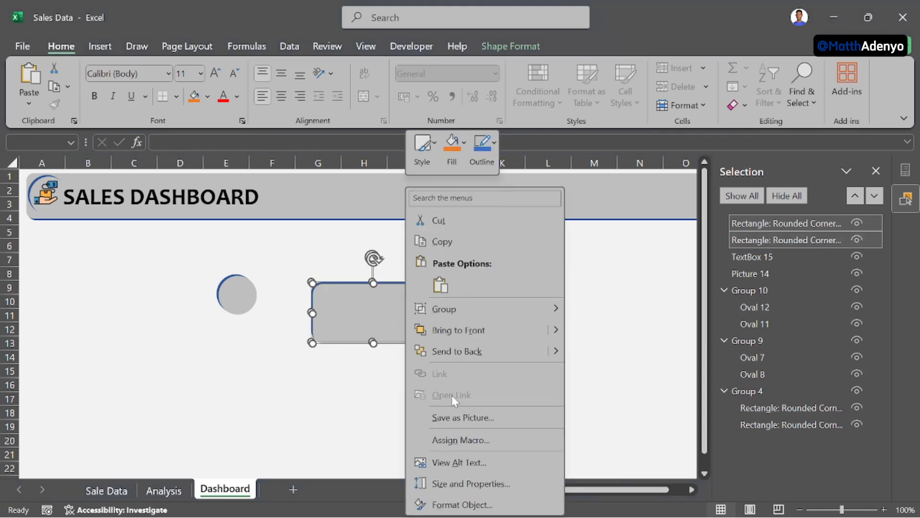
mouse_move(525, 313)
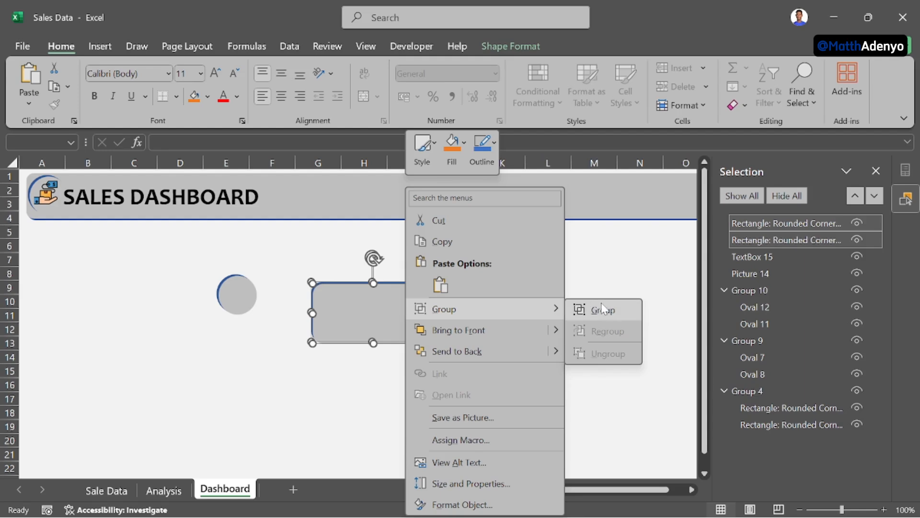
left_click(605, 309)
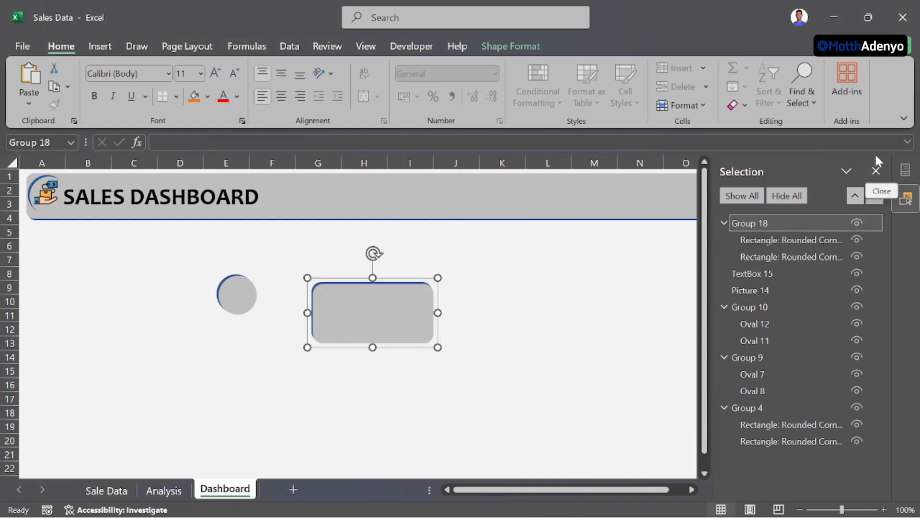
left_click(875, 171)
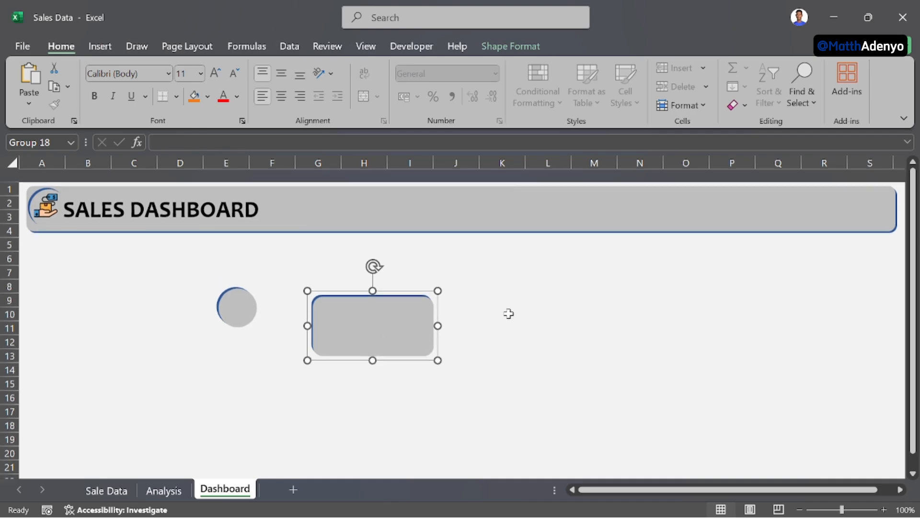
Step: Move the rounded rectangle group onto the banner and shift it along to around columns H to K
left_click_drag(372, 322, 399, 194)
key("Right")
key("Right")
key("Right")
key("Right")
key("Right")
key("Right")
key("Right")
key("Right")
key("Right")
key("Right")
key("Right")
key("Right")
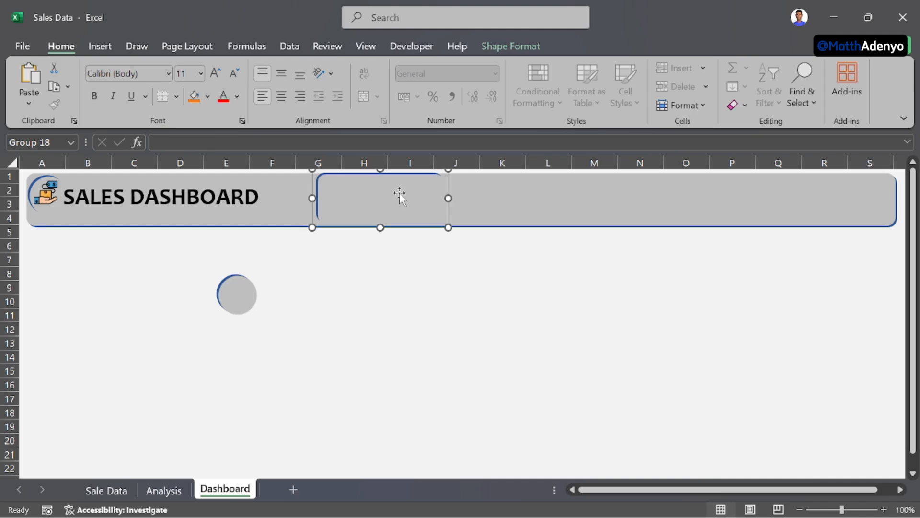
key("Right")
key("Right")
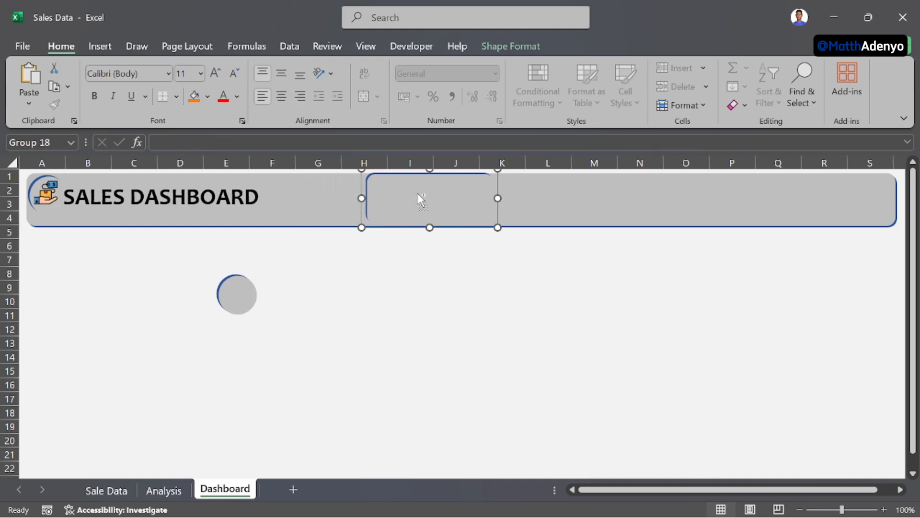
Step: Duplicate the rounded card group three times and line the copies up along the banner, ending at its far edge around column S
key("ctrl+d")
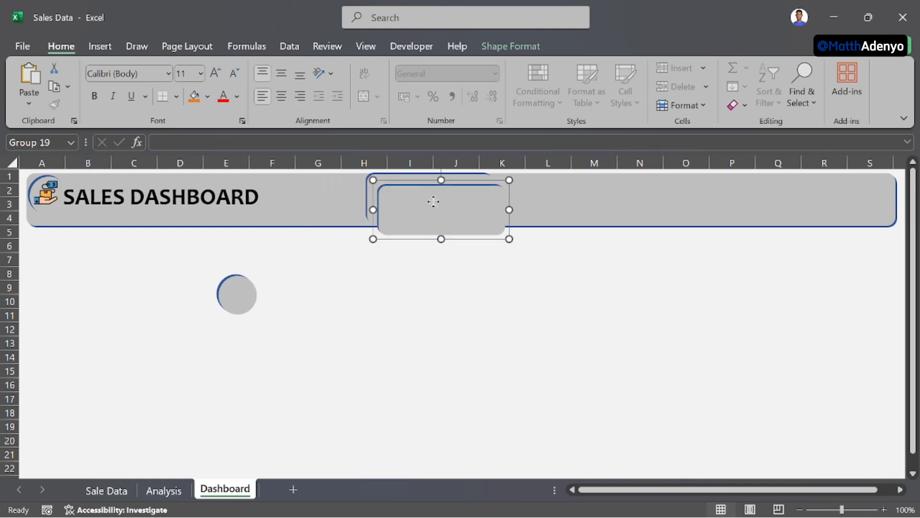
left_click_drag(434, 201, 565, 188)
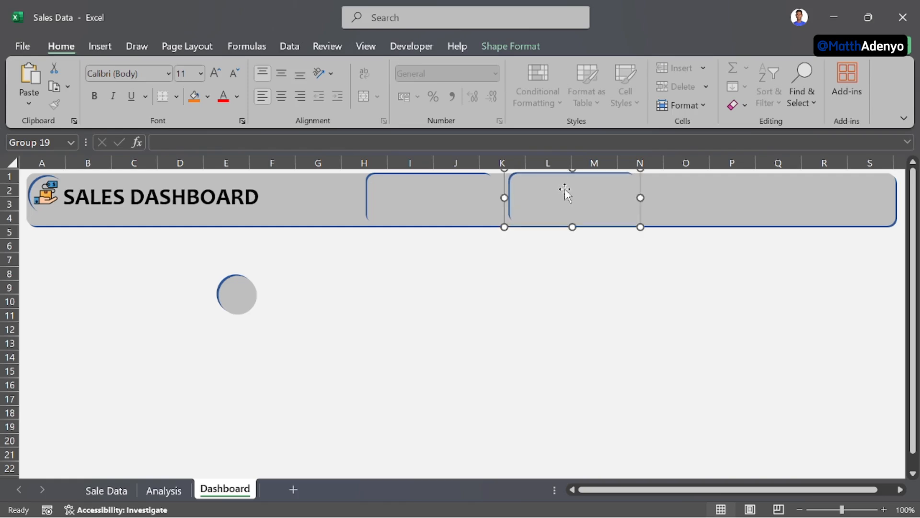
left_click(594, 305)
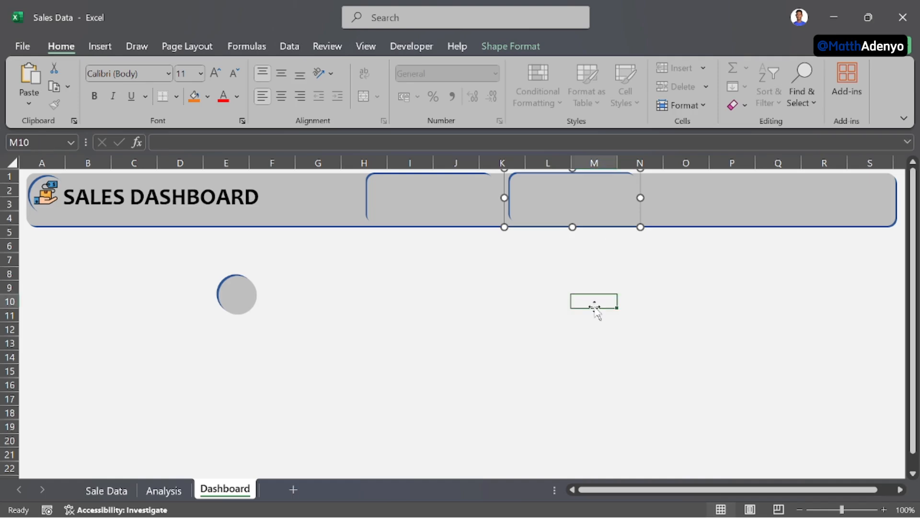
left_click(578, 204)
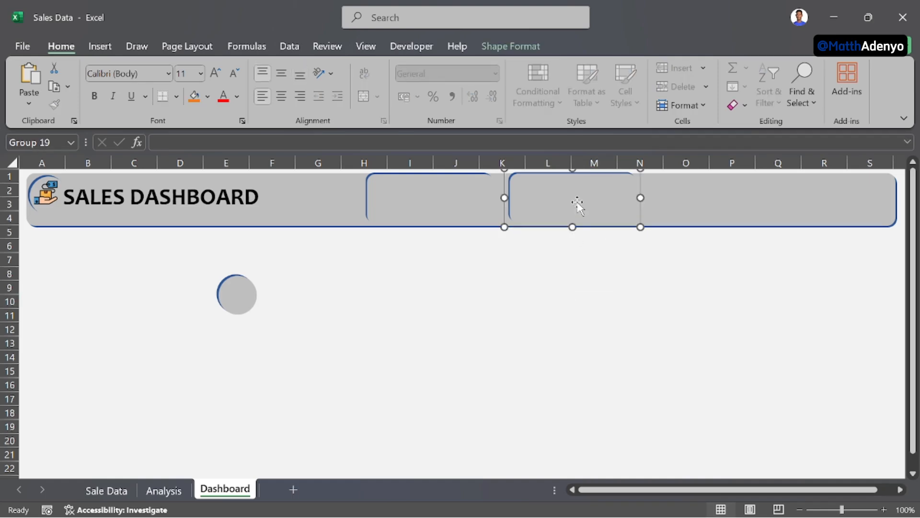
key("ctrl+d")
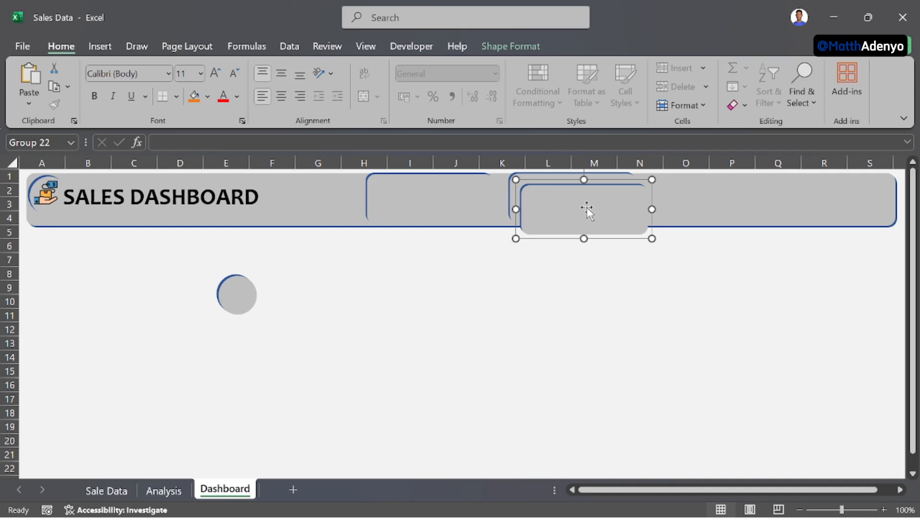
left_click_drag(586, 207, 713, 196)
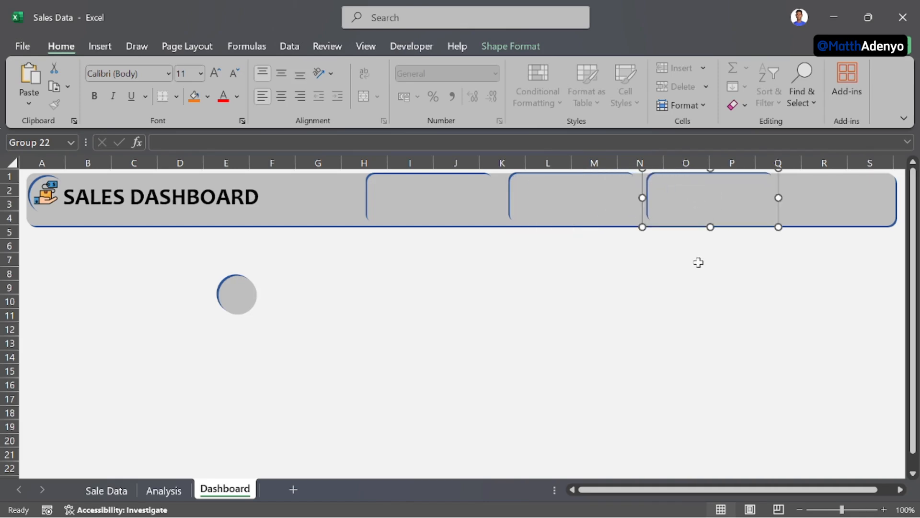
key("ctrl+d")
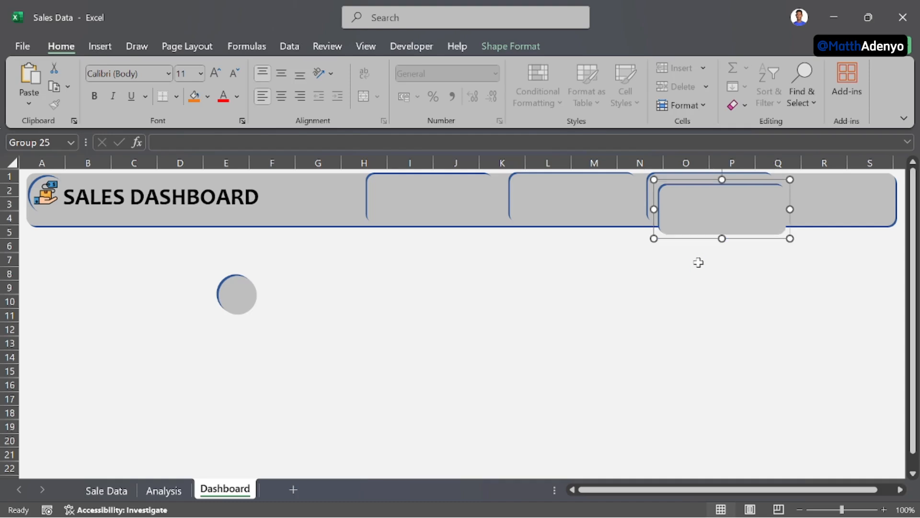
left_click_drag(729, 209, 835, 202)
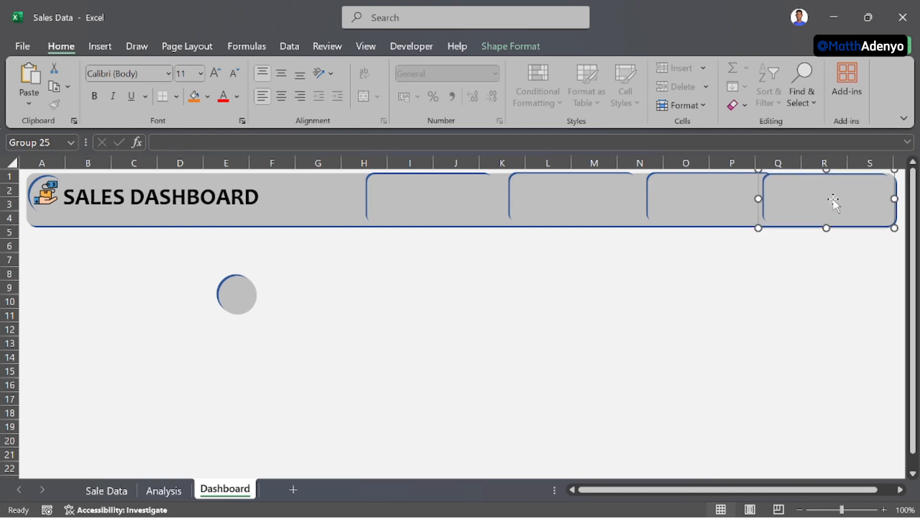
left_click(751, 317)
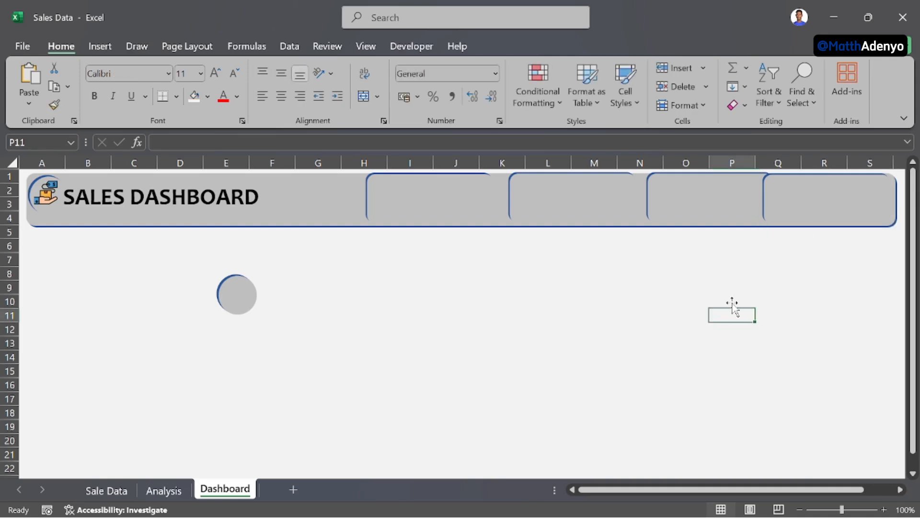
Step: Shift the first card along the banner to start at column G and the second card to start at column J
left_click_drag(419, 197, 370, 197)
left_click_drag(563, 188, 502, 191)
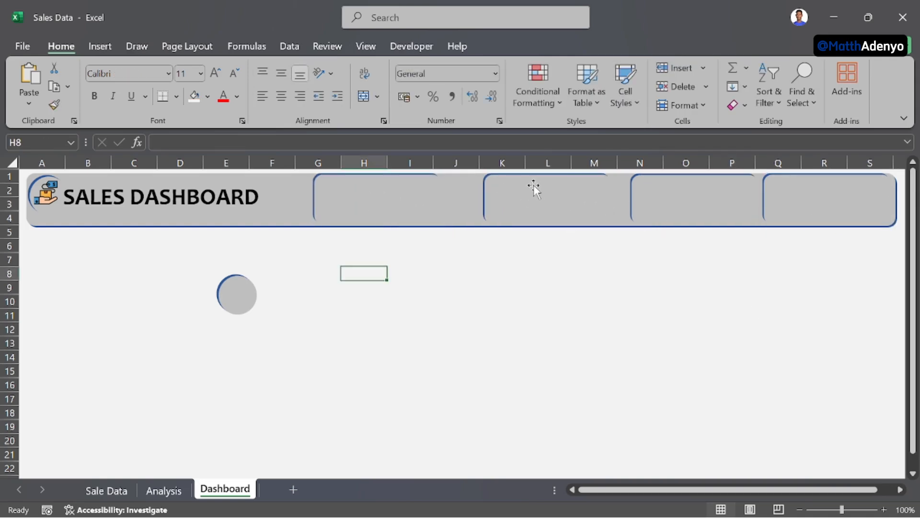
left_click_drag(535, 188, 515, 187)
Step: Nudge the third card back to start near the end of column M so the four banner cards are evenly spaced
left_click(672, 186)
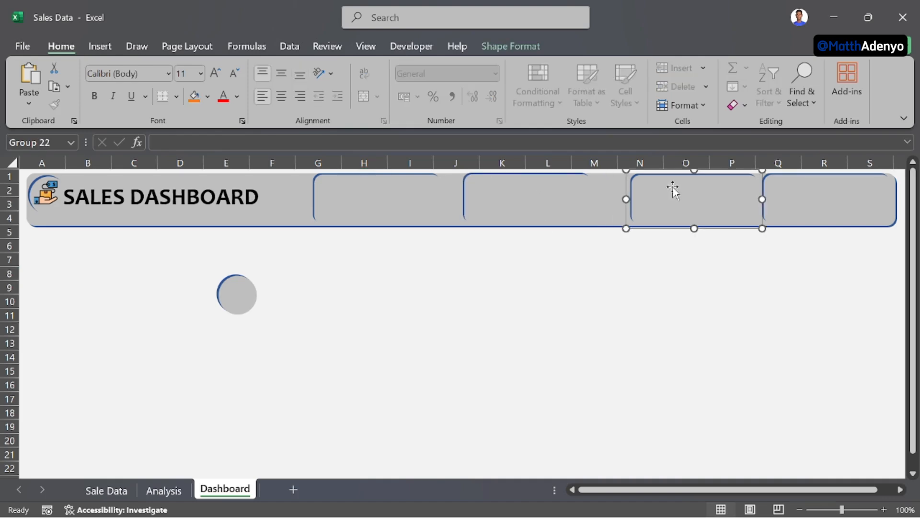
key("Left")
key("Left")
key("Left")
key("Left")
key("Left")
key("Left")
key("Left")
key("Left")
key("Left")
key("Left")
key("Left")
key("Left")
key("Left")
key("Left")
key("Left")
key("Left")
key("Left")
key("Left")
key("Left")
key("Left")
key("Left")
key("Left")
key("Left")
key("Left")
key("Left")
key("Left")
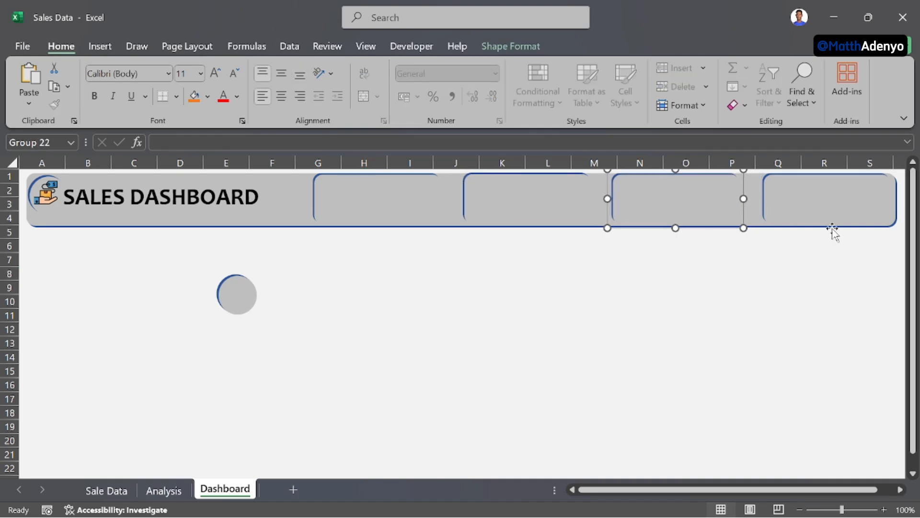
left_click(836, 212)
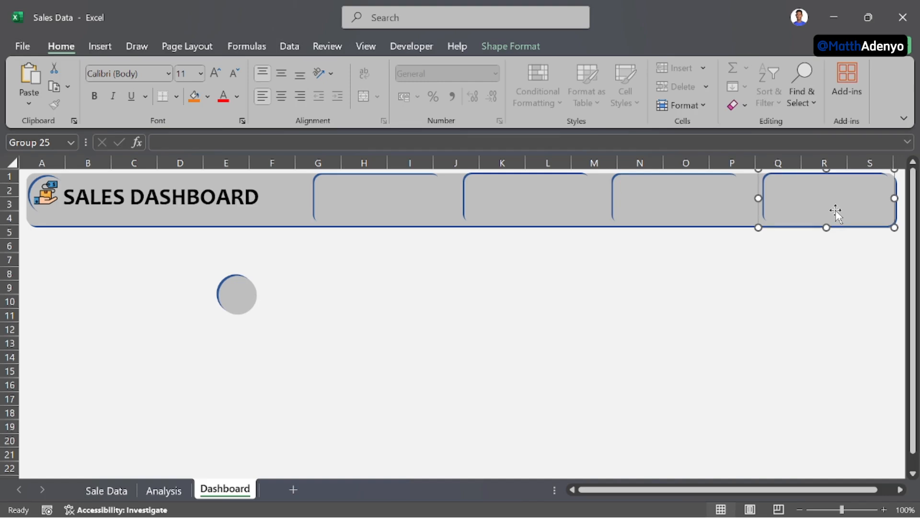
left_click(717, 315)
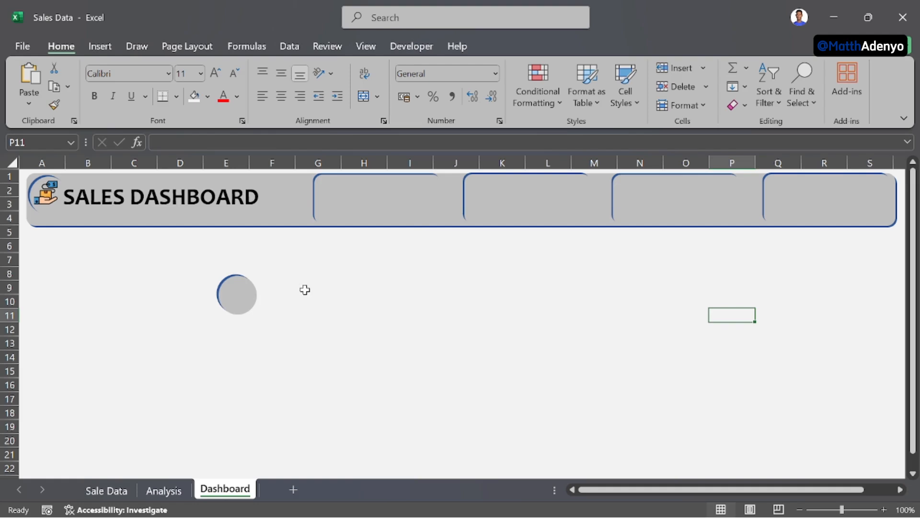
Step: Insert a text box below the banner, around columns I to K in rows 10 and 11, containing "TOTAL SALES"
left_click(100, 46)
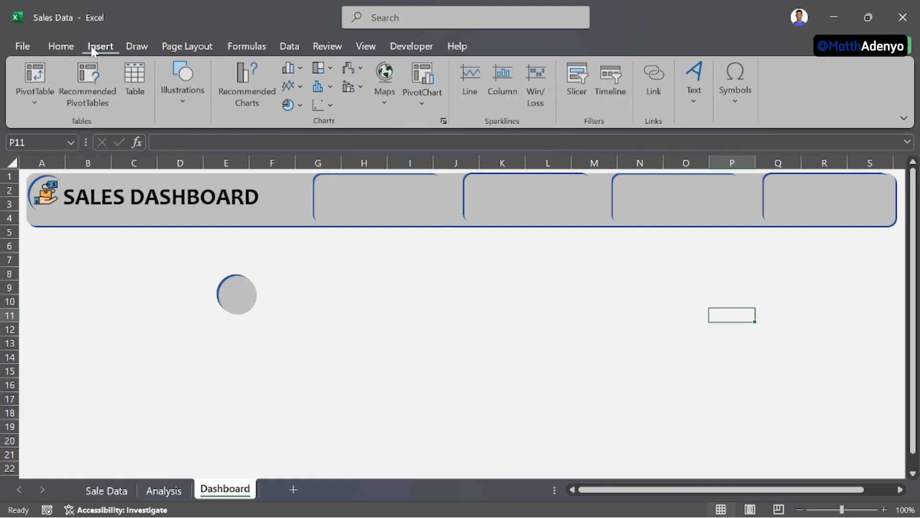
left_click(694, 92)
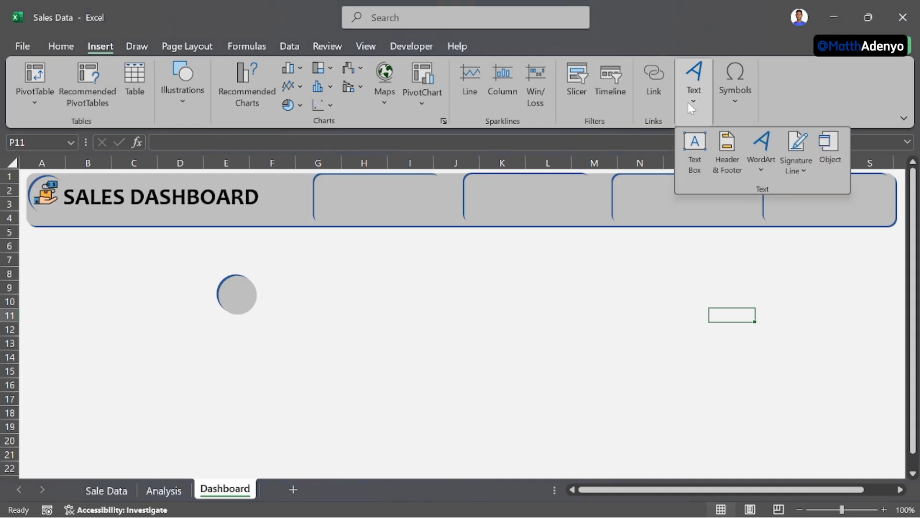
left_click(695, 158)
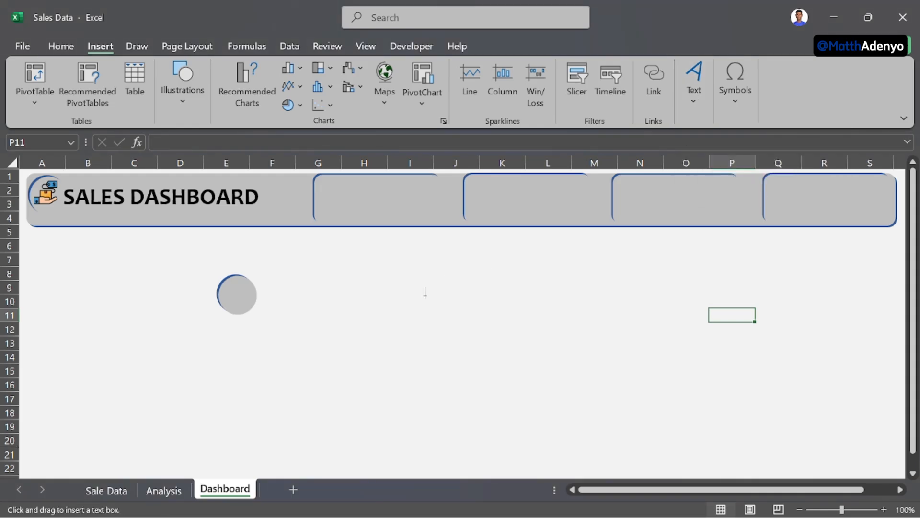
left_click_drag(425, 296, 507, 317)
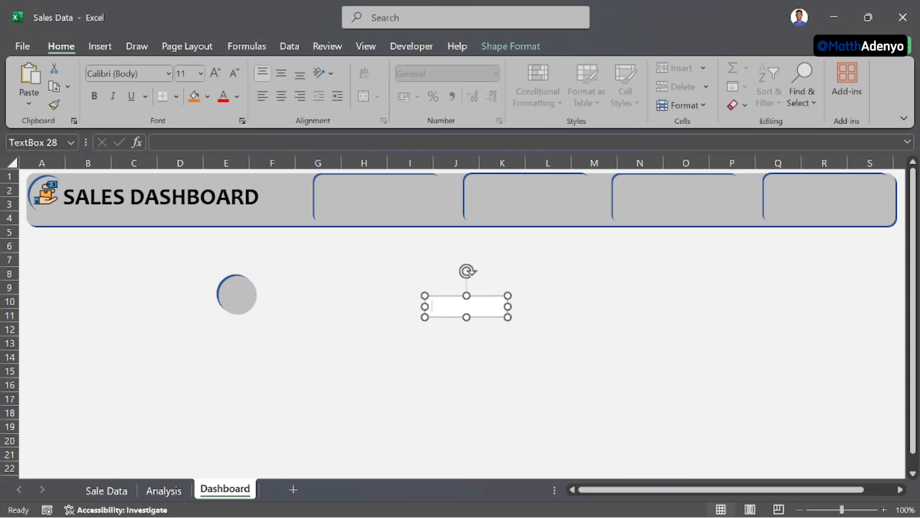
type("T")
key("BackSpace")
key("BackSpace")
key("BackSpace")
type("OTAL SALES")
Step: Format the TOTAL SALES text as Candara, size 10, bold, with the Automatic font color
triple_click(452, 308)
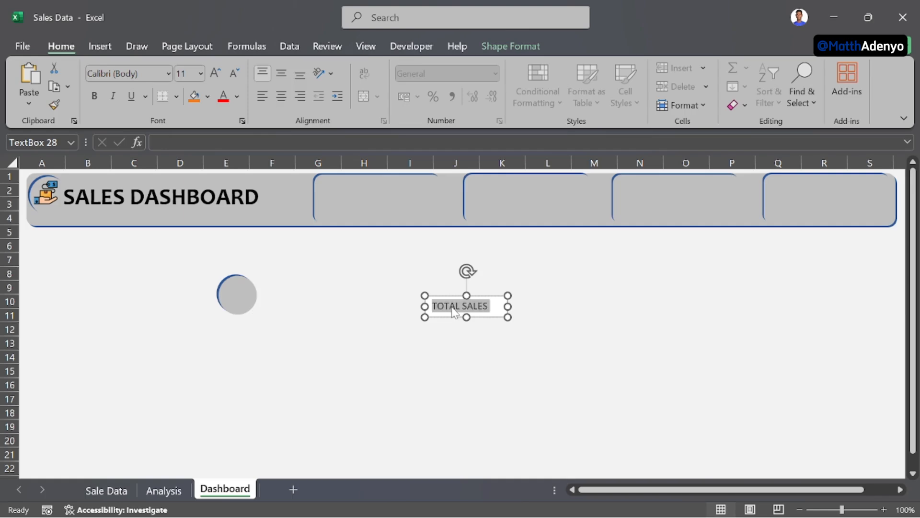
left_click(168, 73)
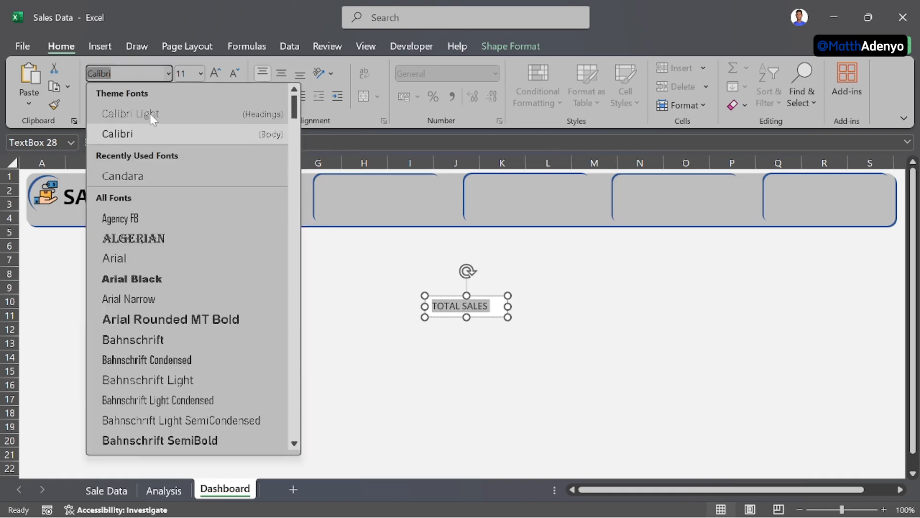
left_click(125, 176)
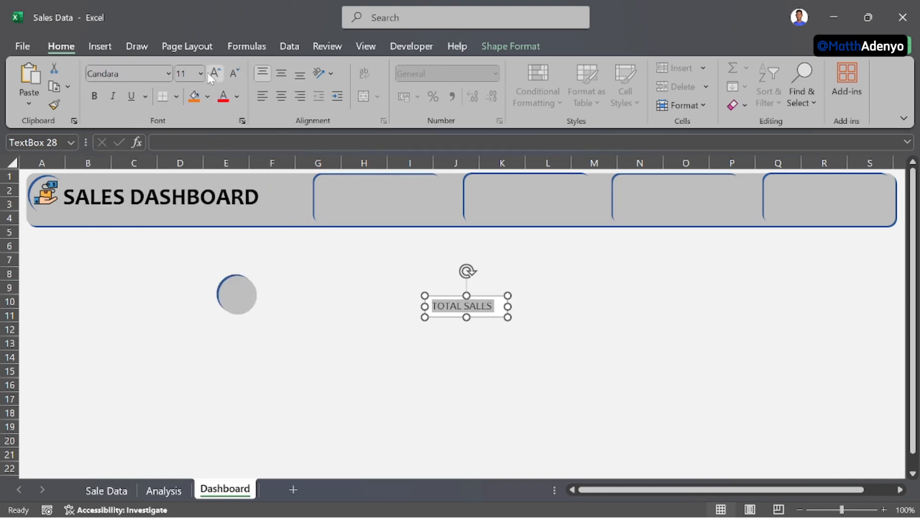
left_click(214, 79)
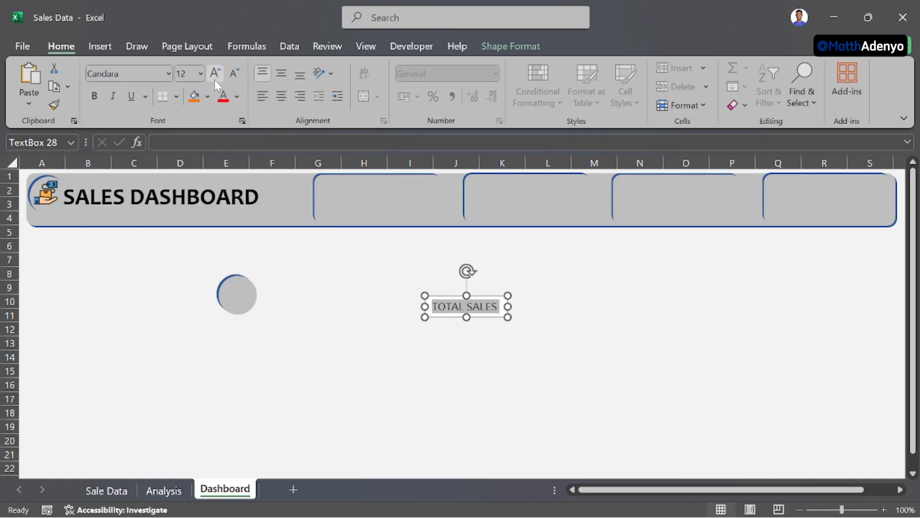
left_click(238, 75)
left_click(240, 74)
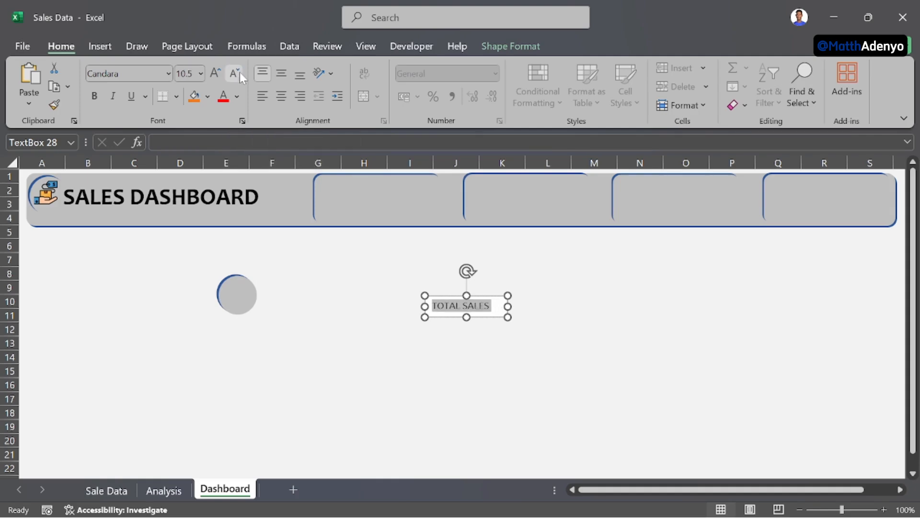
left_click(240, 74)
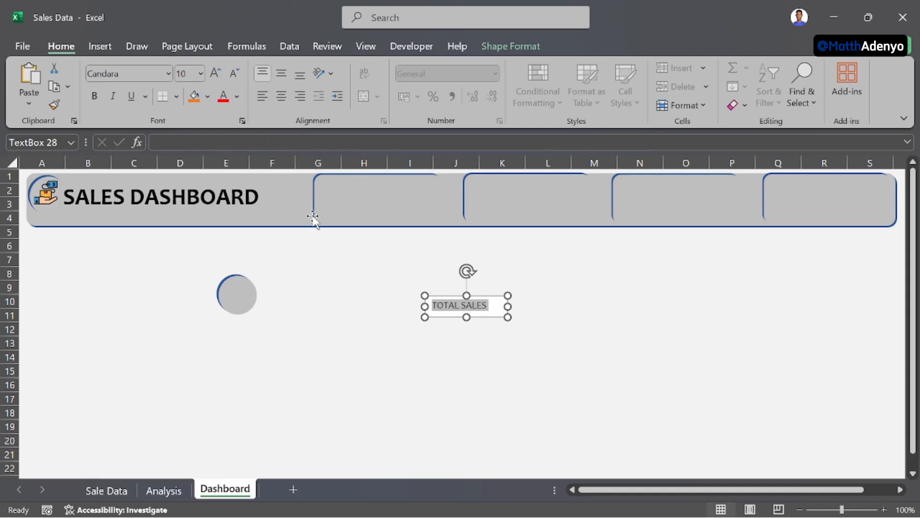
left_click(95, 95)
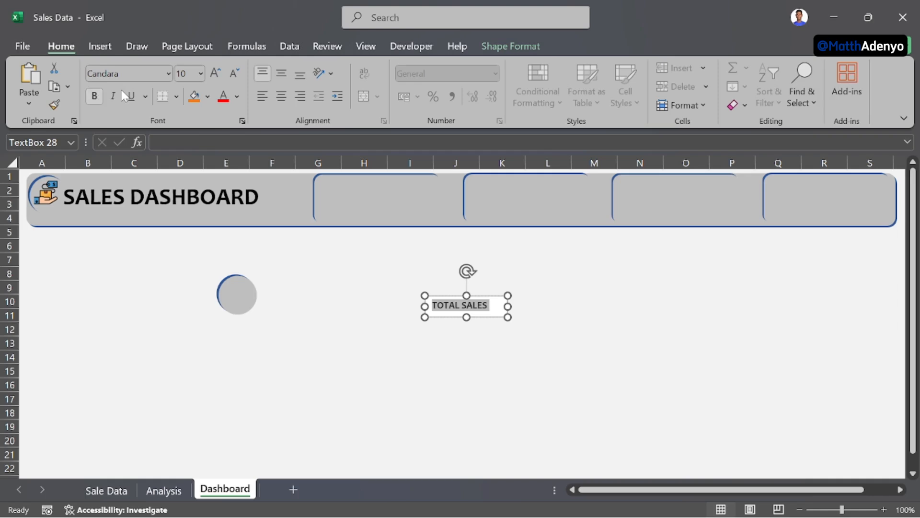
left_click(236, 97)
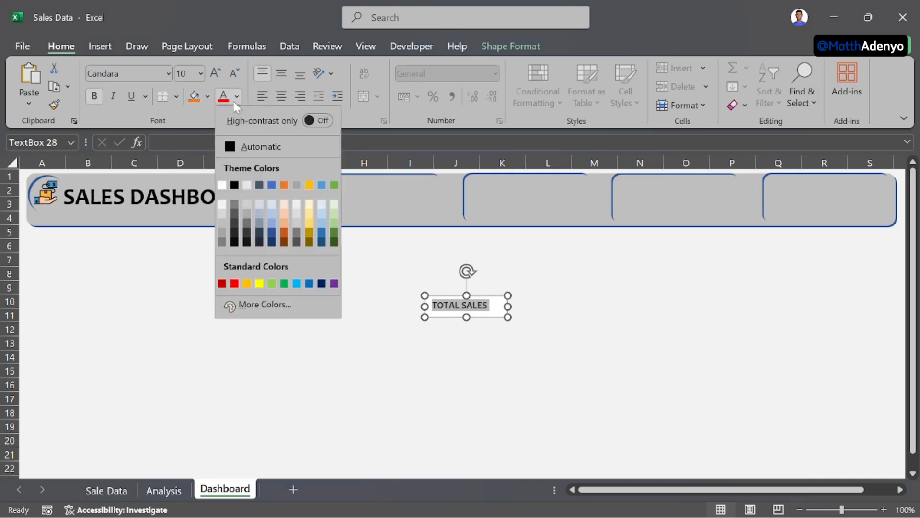
left_click(244, 148)
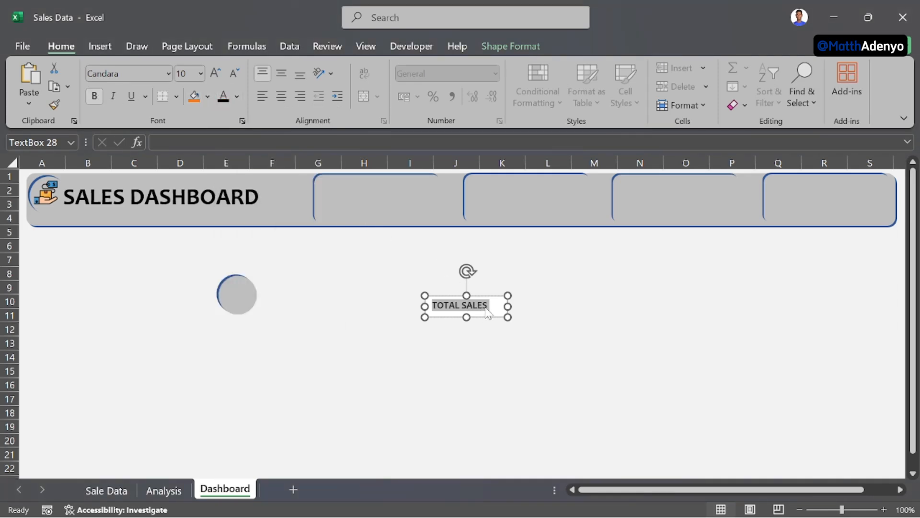
left_click(509, 328)
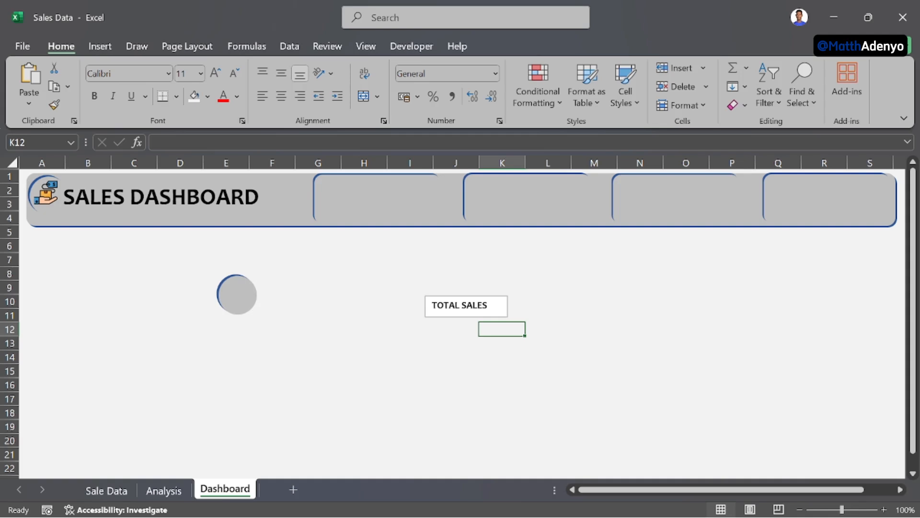
Step: Move the TOTAL SALES text box onto the first banner card and remove its fill and outline
left_click(472, 305)
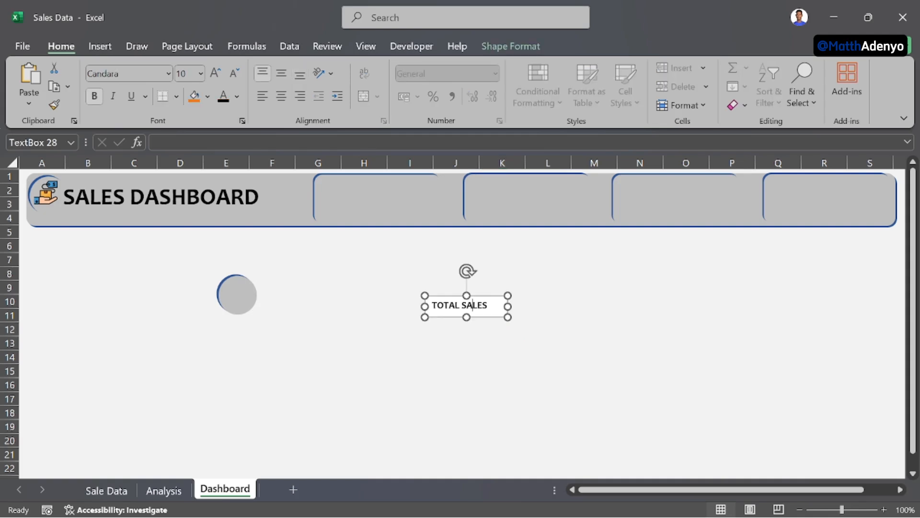
left_click_drag(470, 293, 378, 174)
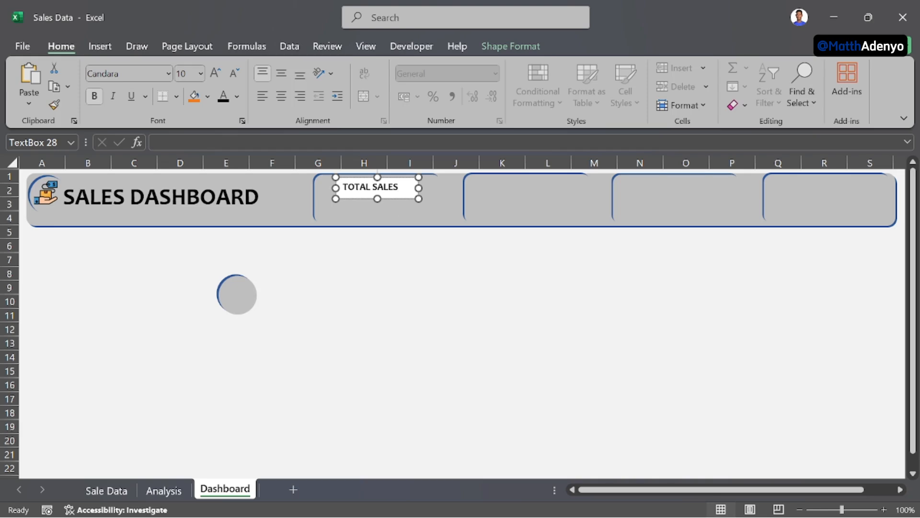
right_click(396, 200)
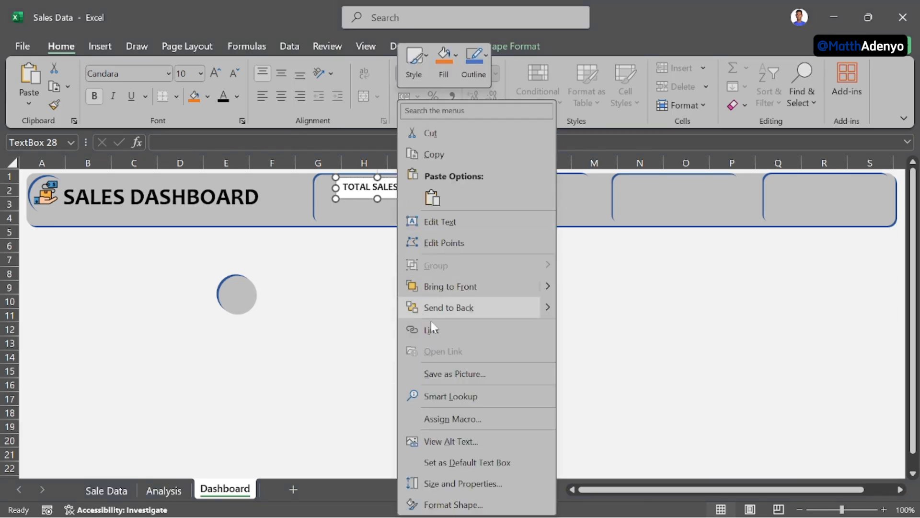
left_click(512, 496)
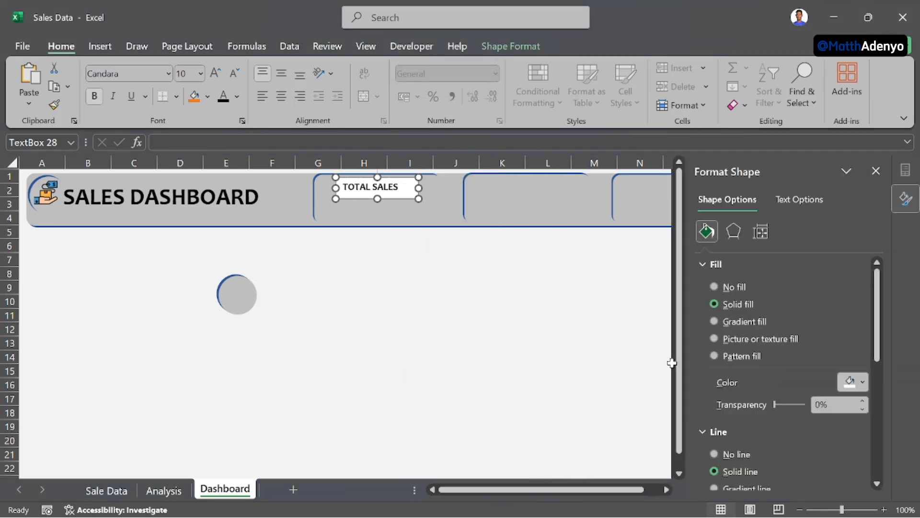
left_click(721, 287)
left_click(714, 404)
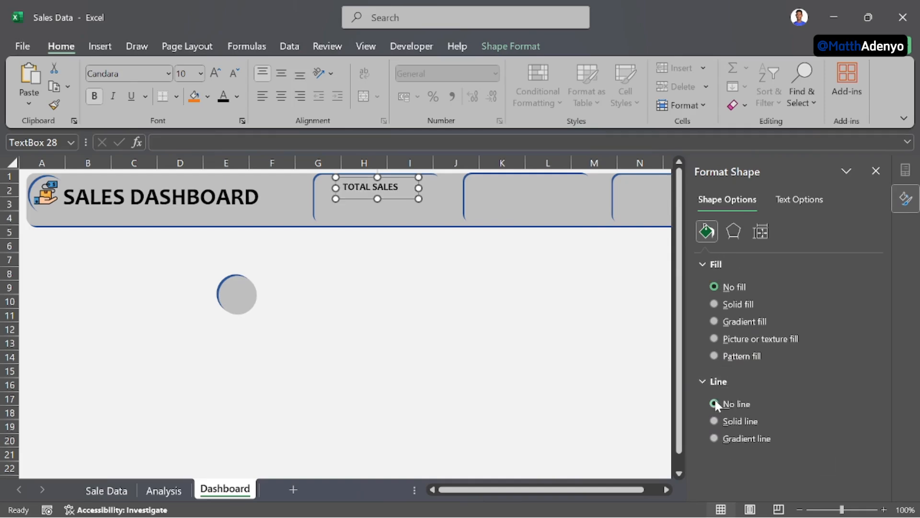
left_click(876, 174)
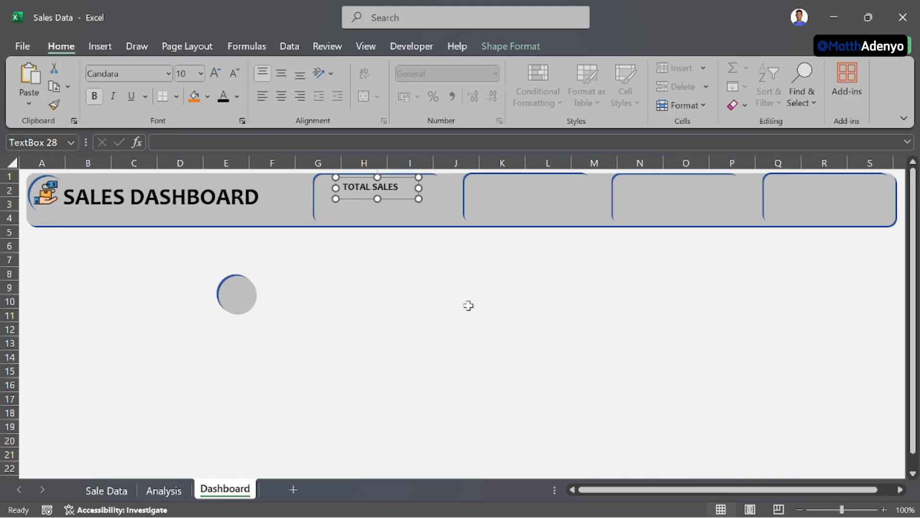
Step: Reposition the TOTAL SALES text box slightly higher, near the upper edge of the first card
left_click(468, 303)
left_click(388, 186)
left_click_drag(395, 182, 399, 174)
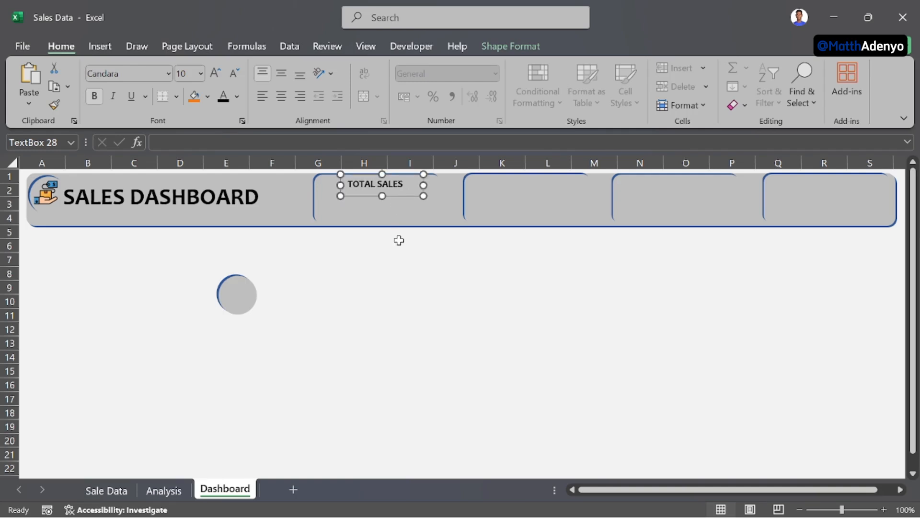
Step: Duplicate the TOTAL SALES text box three times and place one copy on the fourth banner card and one on the third
left_click(407, 271)
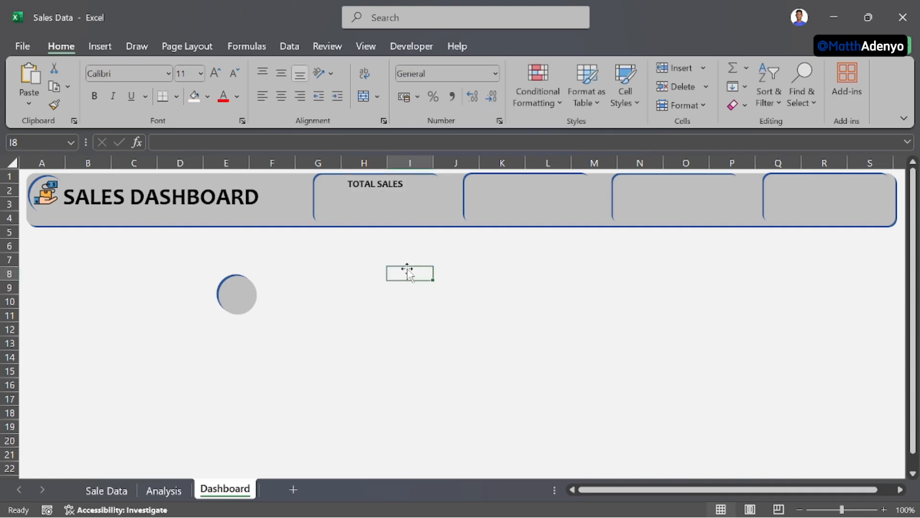
left_click(164, 490)
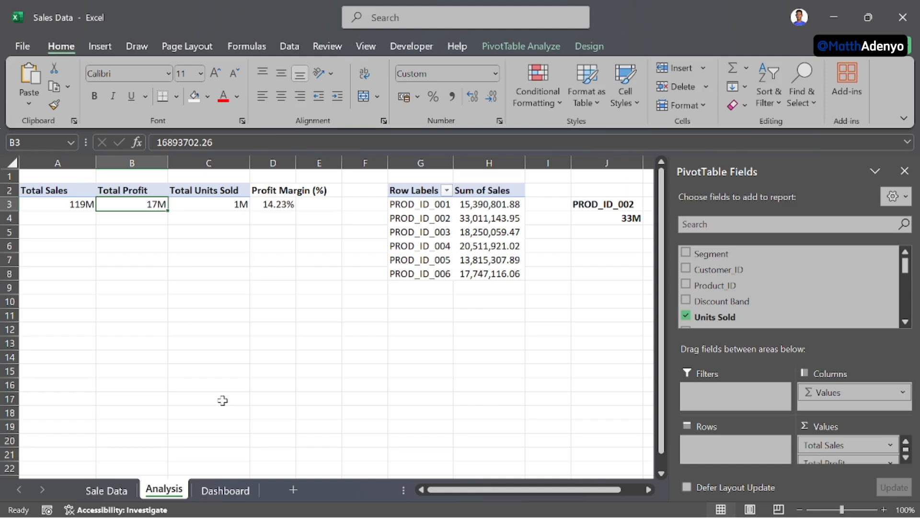
left_click(223, 488)
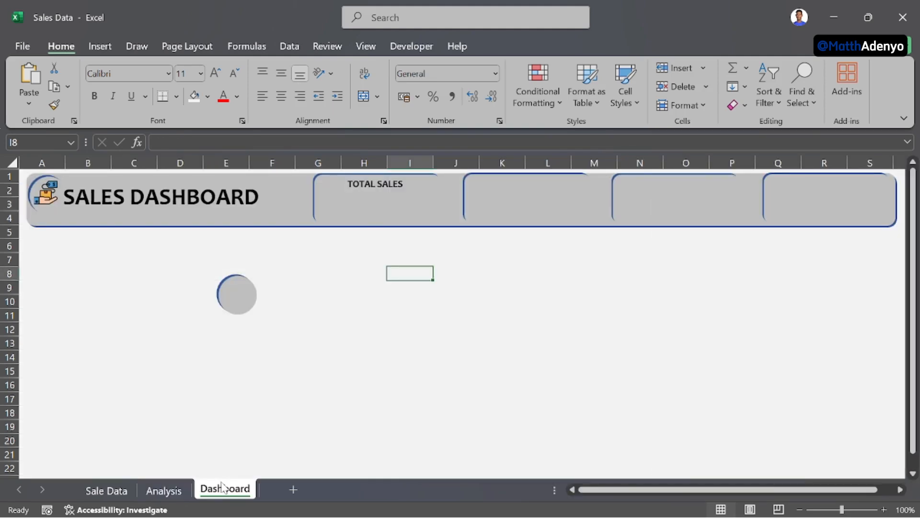
left_click(413, 204)
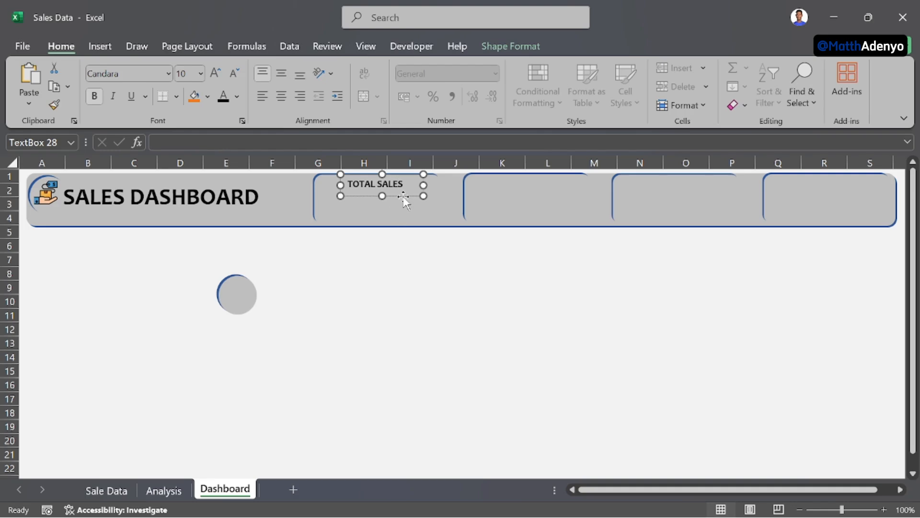
key("ctrl+d")
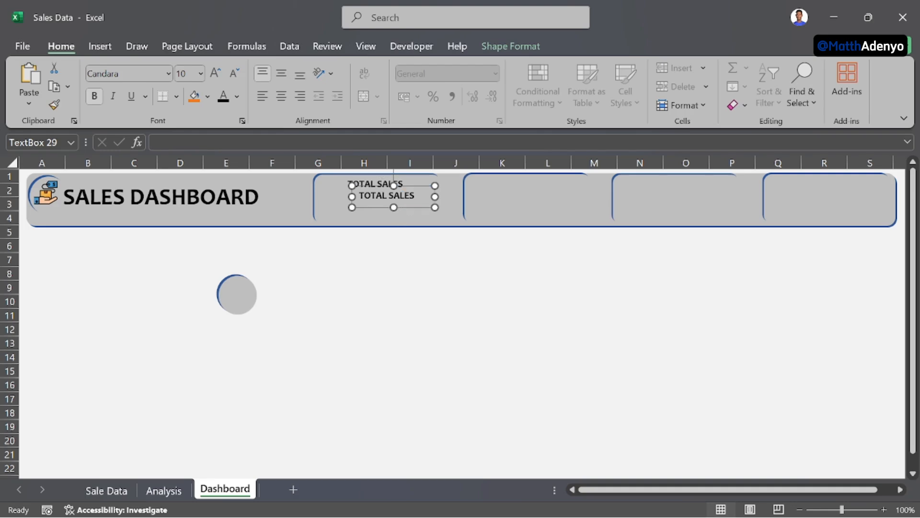
key("ctrl+d")
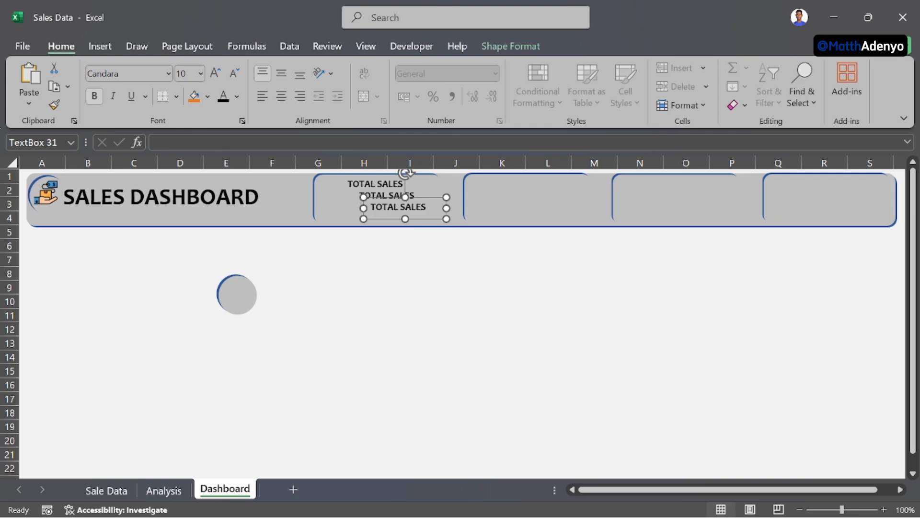
key("ctrl+d")
left_click_drag(438, 209, 851, 173)
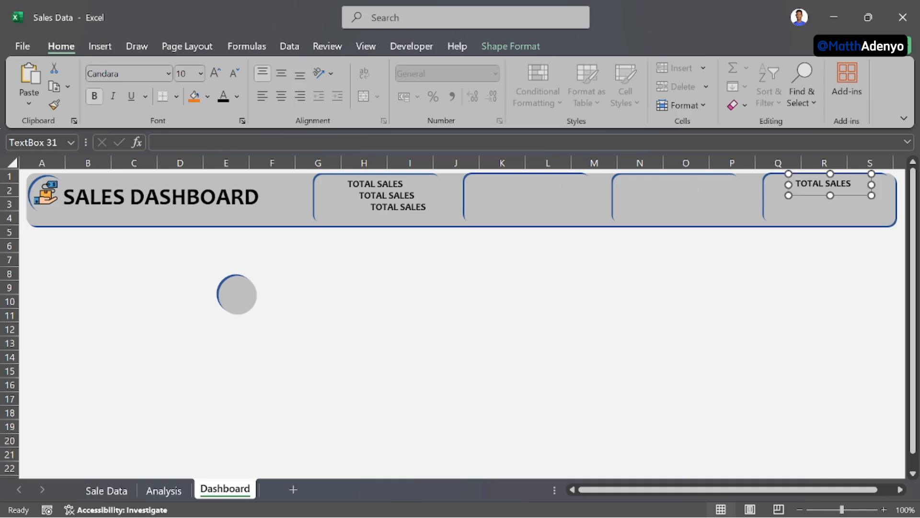
left_click(406, 208)
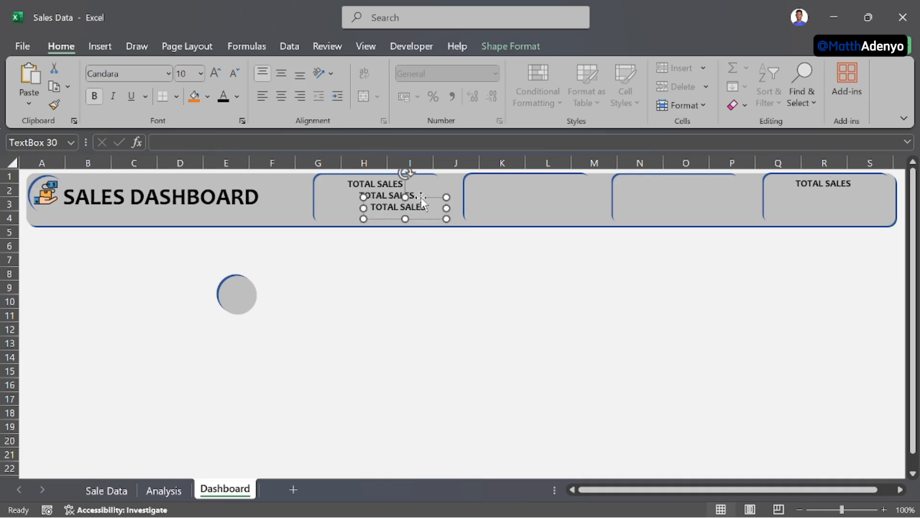
left_click(422, 197)
left_click_drag(421, 197, 697, 178)
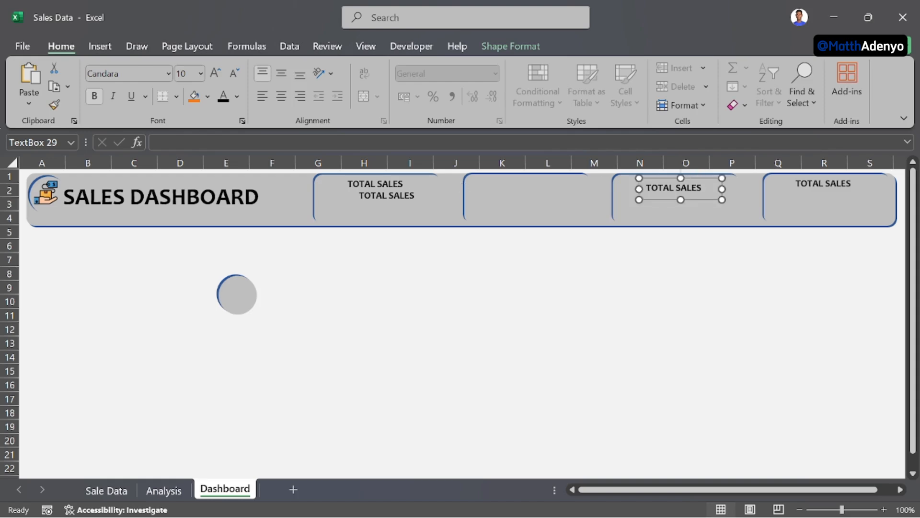
Step: Move the remaining TOTAL SALES copy near the upper edge of the second card and change its text to TOTAL PROFIT
left_click(413, 192)
left_click_drag(414, 186, 470, 195)
left_click_drag(569, 172, 553, 170)
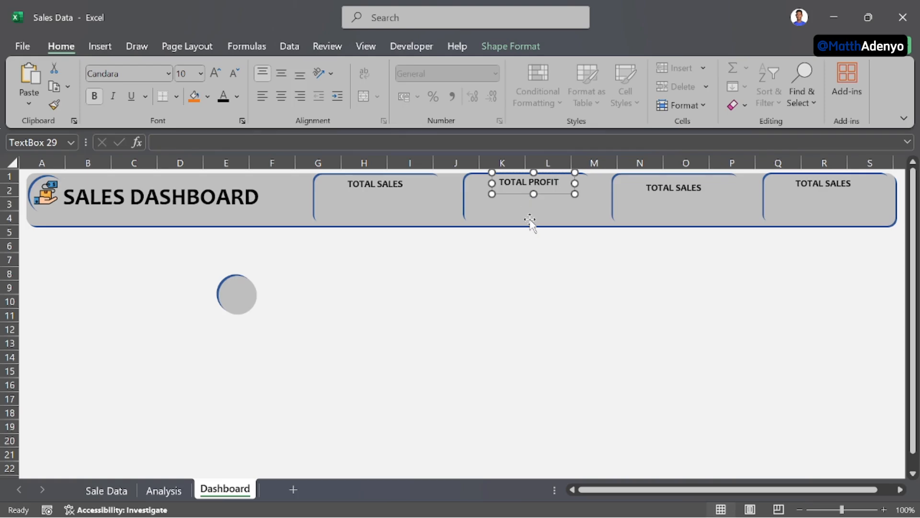
left_click(382, 184)
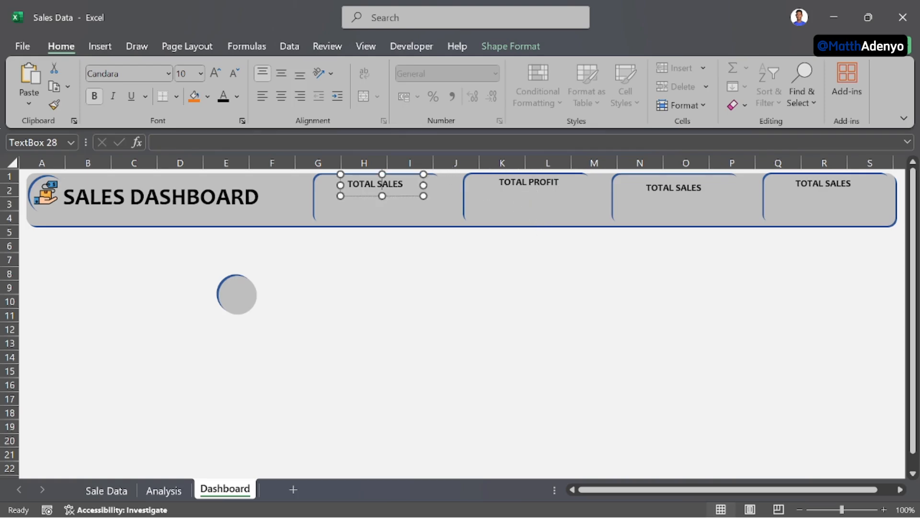
triple_click(385, 186)
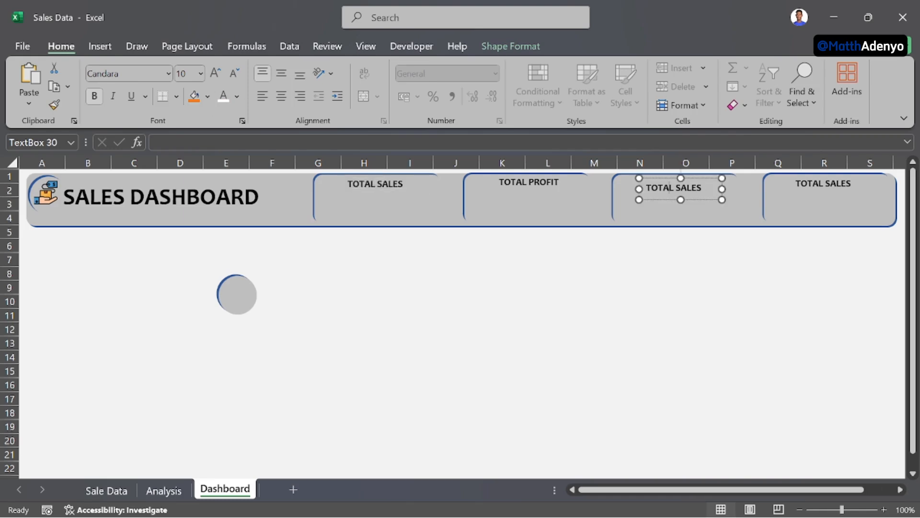
Step: Raise the third card's label slightly, change its text to PROFIT PERCENT, and widen the text box to fit one line
left_click_drag(697, 178, 697, 173)
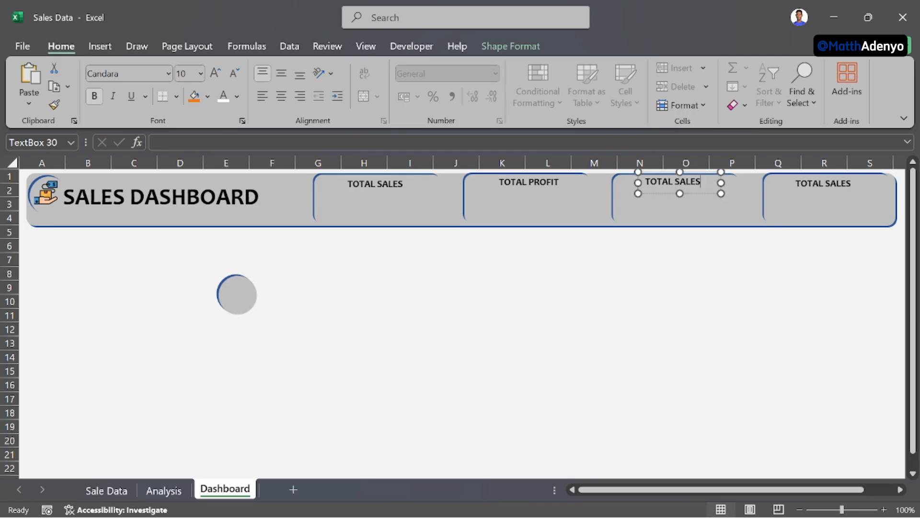
key("BackSpace")
key("BackSpace")
key("BackSpace")
key("BackSpace")
key("BackSpace")
key("BackSpace")
key("BackSpace")
key("BackSpace")
key("BackSpace")
key("BackSpace")
type("PROFIT PERCEN")
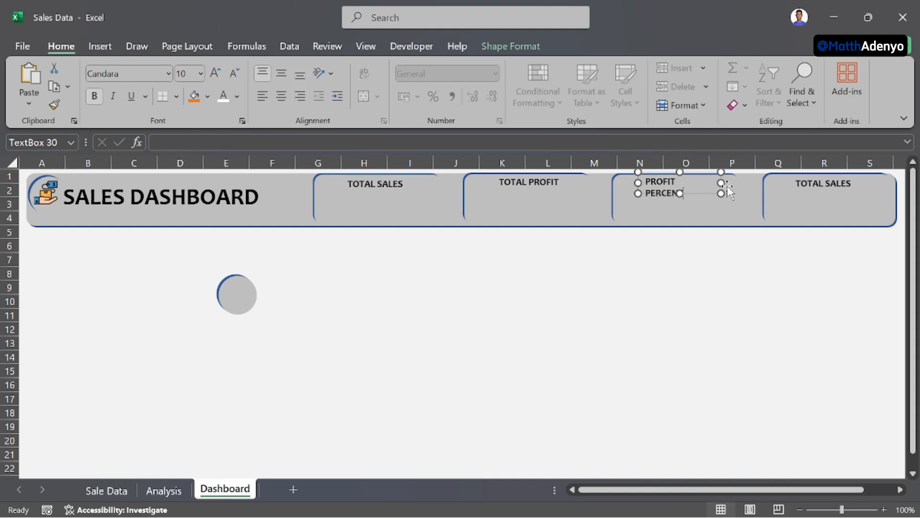
left_click_drag(721, 183, 731, 181)
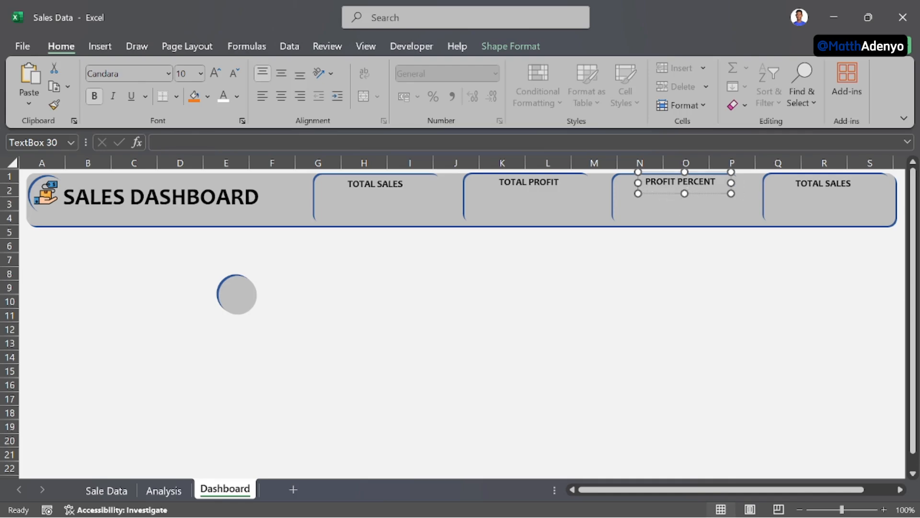
Step: Change the fourth card's label to TOTAL UNIT SOLD and widen its text box slightly
left_click(808, 184)
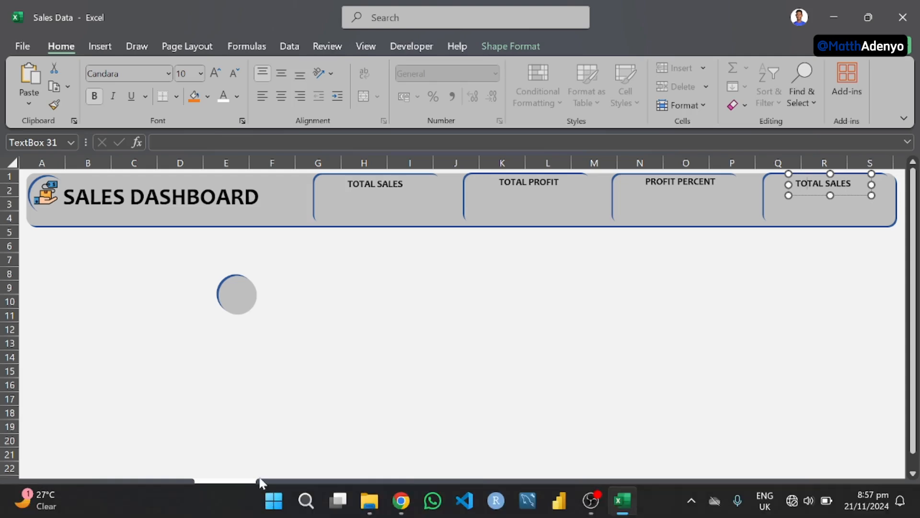
left_click(176, 490)
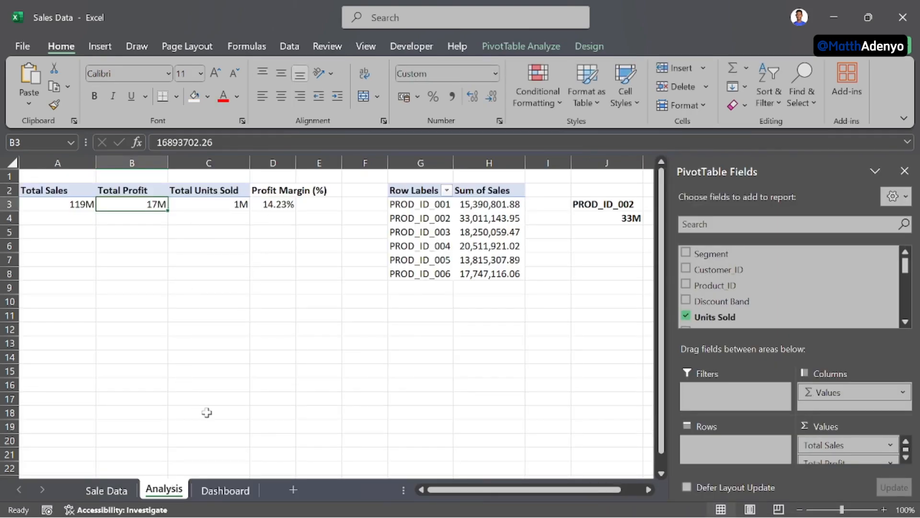
left_click(220, 490)
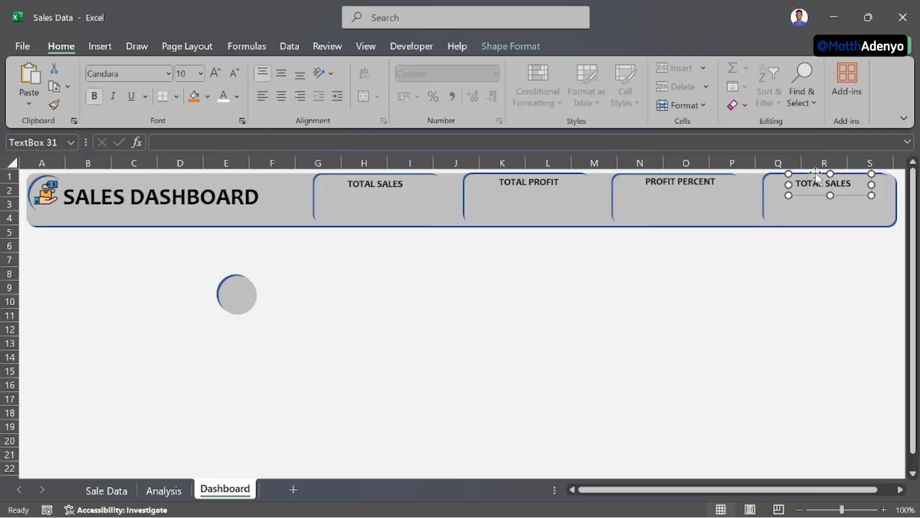
left_click(820, 188)
double_click(818, 185)
double_click(846, 185)
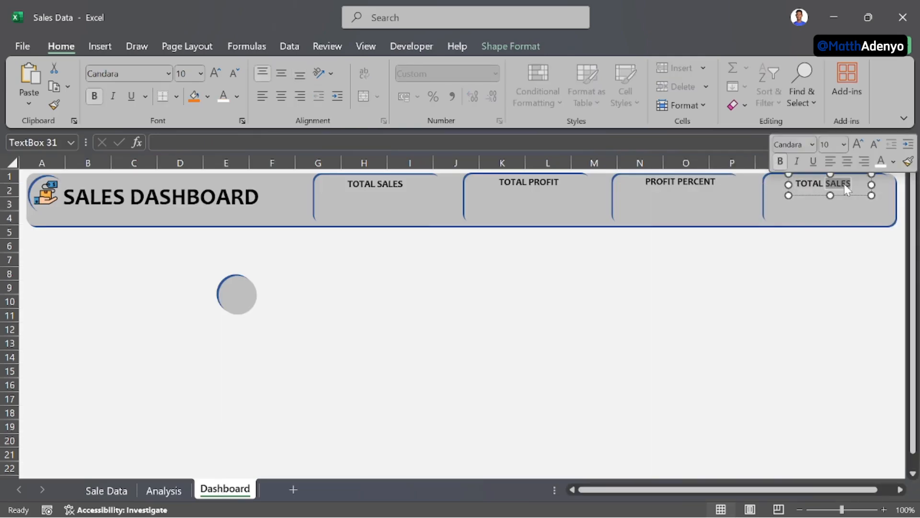
type("UNIT")
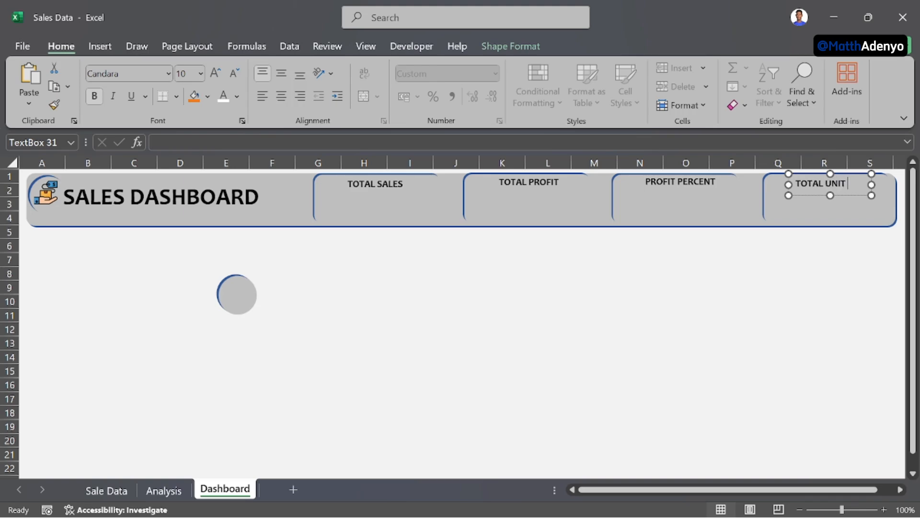
type(" SOLD")
left_click_drag(872, 183, 885, 184)
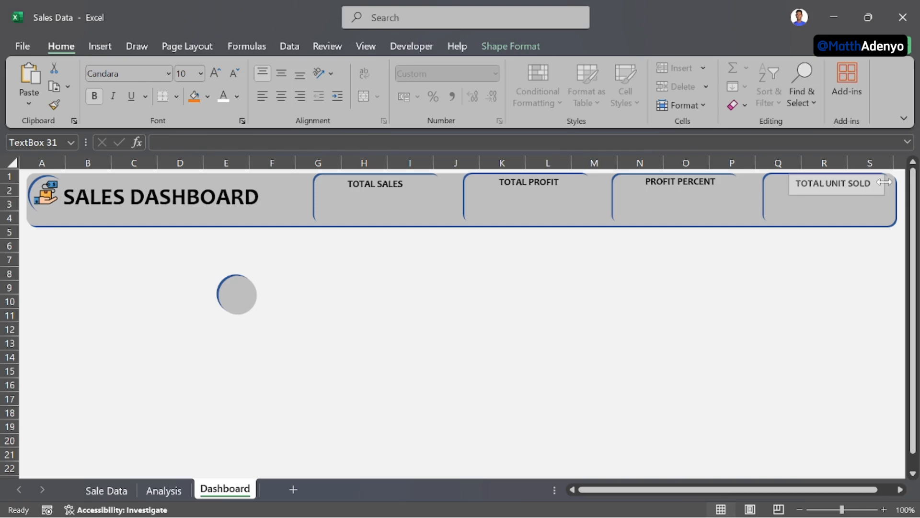
Step: Nudge the TOTAL SALES and TOTAL UNIT SOLD labels up level with the other card labels, shifting TOTAL UNIT SOLD slightly left
key("Up")
key("Up")
key("Up")
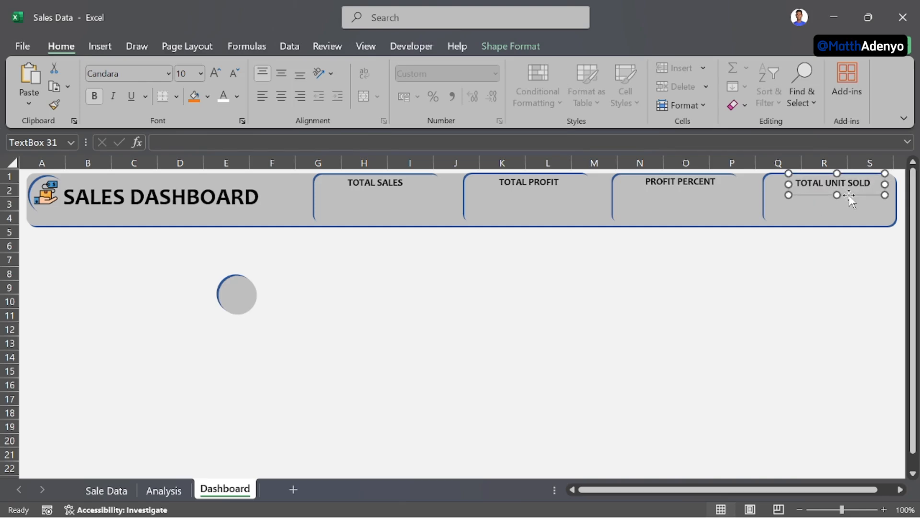
key("Down")
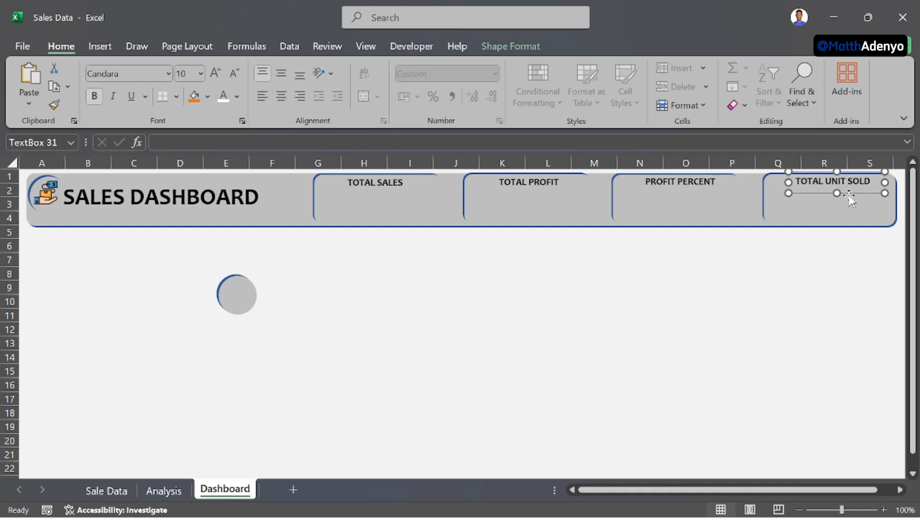
key("Left")
key("Left")
key("Left")
key("Left")
key("Left")
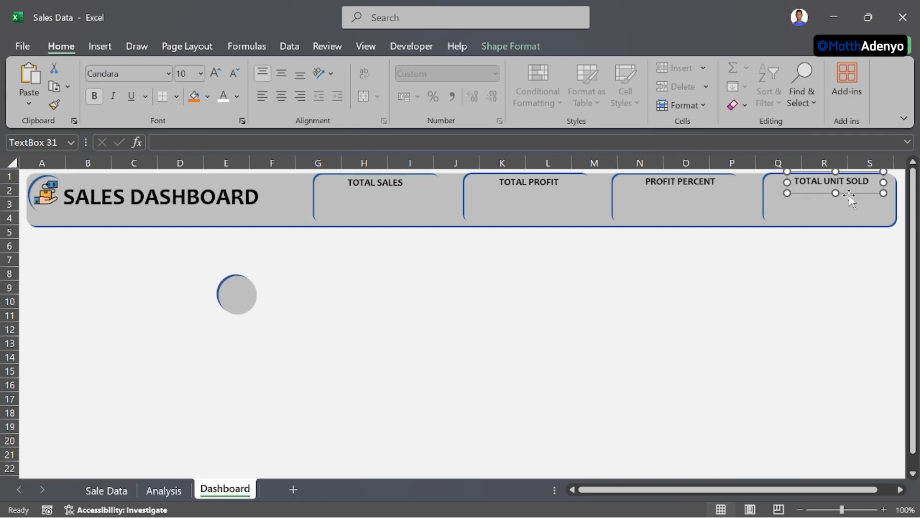
left_click(593, 285)
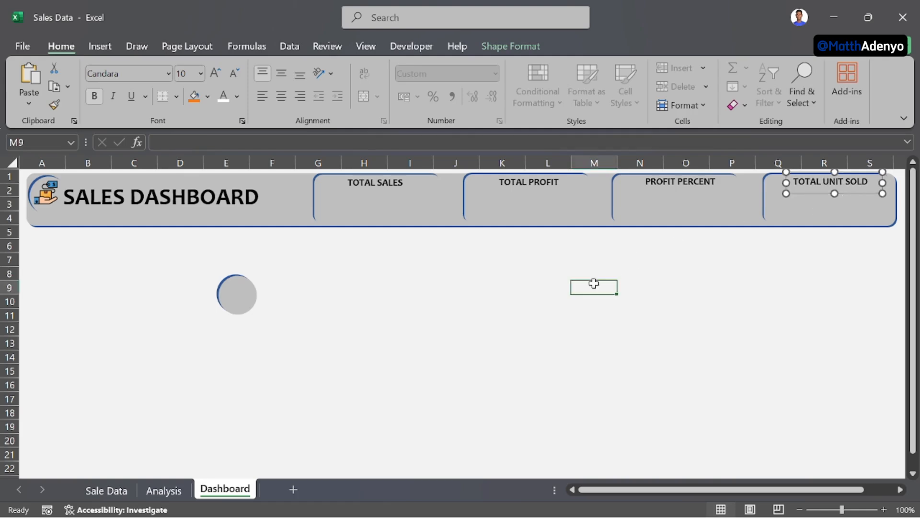
Step: Set the font color of the TOTAL SALES and TOTAL PROFIT labels to the darker blue theme color
left_click(375, 184)
key("ctrl+a")
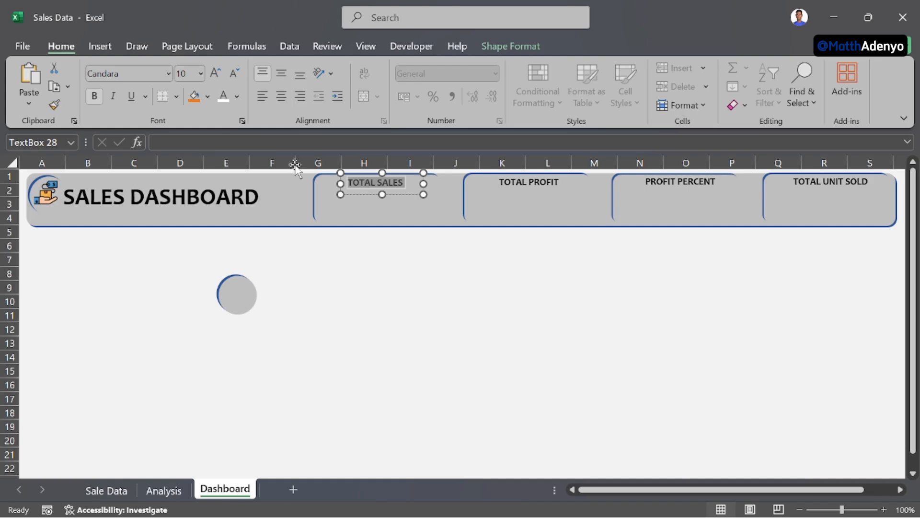
left_click(237, 96)
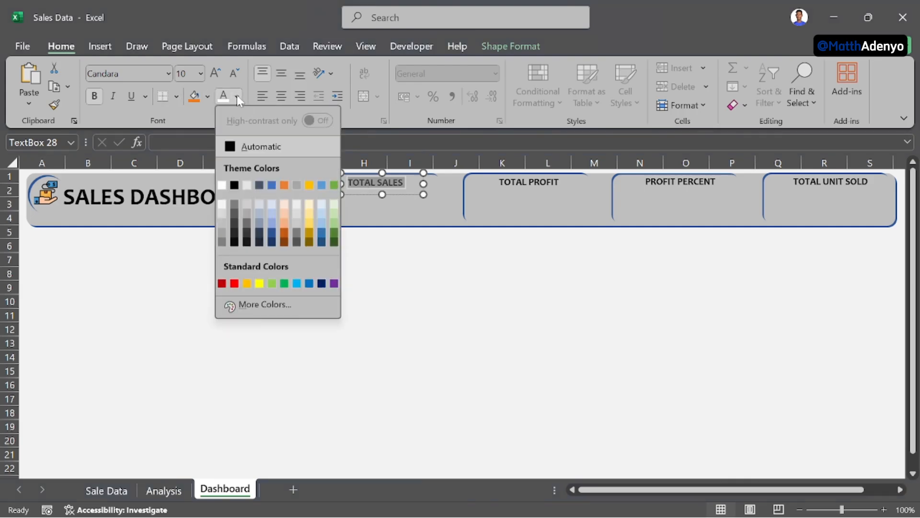
left_click(269, 232)
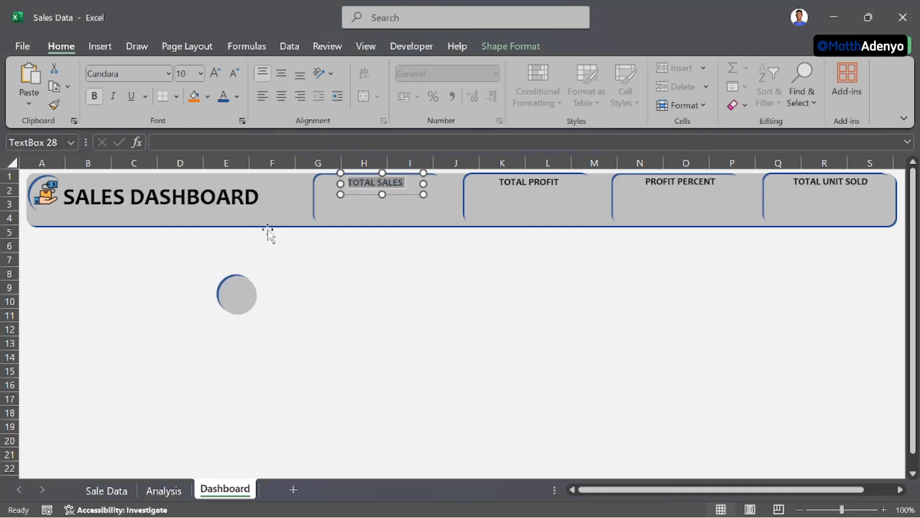
left_click(378, 272)
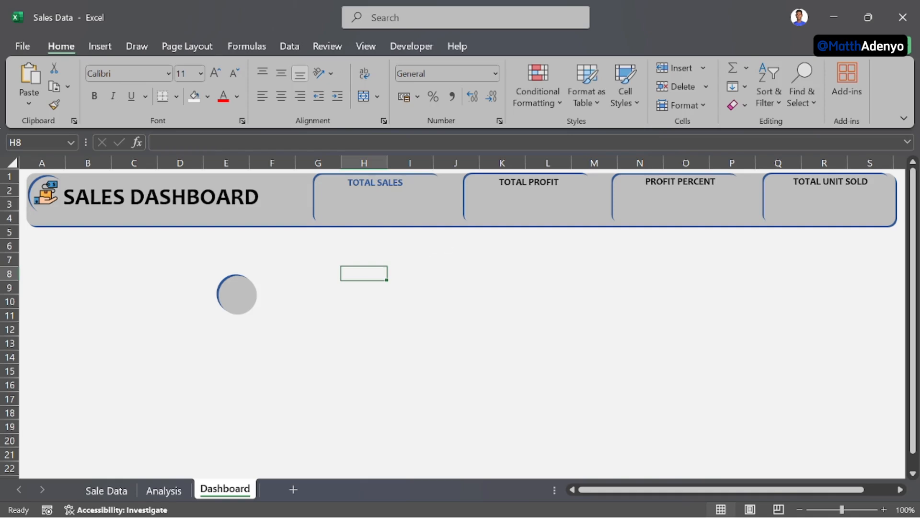
left_click(535, 182)
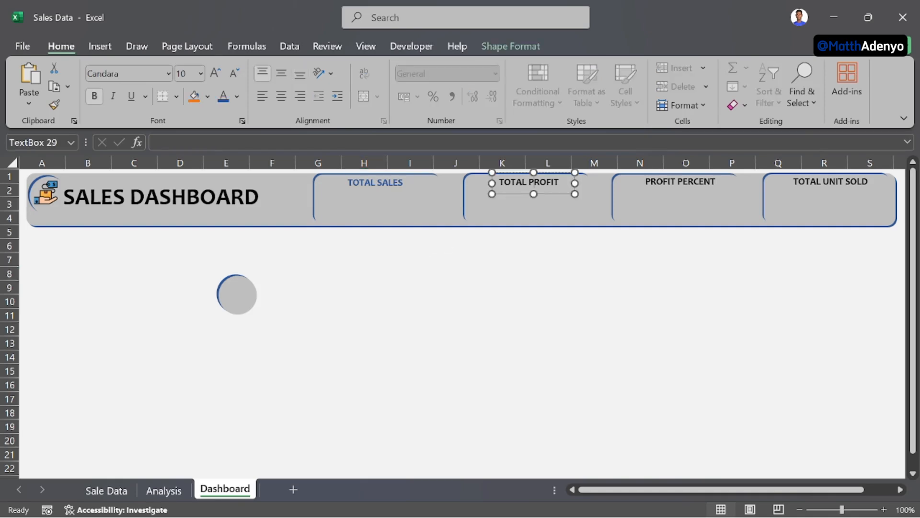
left_click(223, 97)
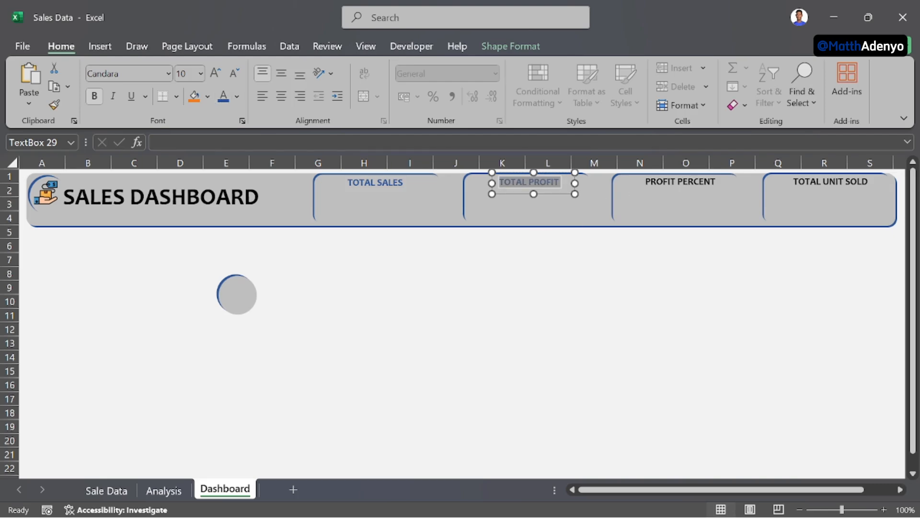
left_click(681, 182)
left_click(409, 274)
Step: Copy the TOTAL SALES label's formatting onto every word of the PROFIT PERCENT and TOTAL UNIT SOLD labels with Format Painter
left_click(365, 182)
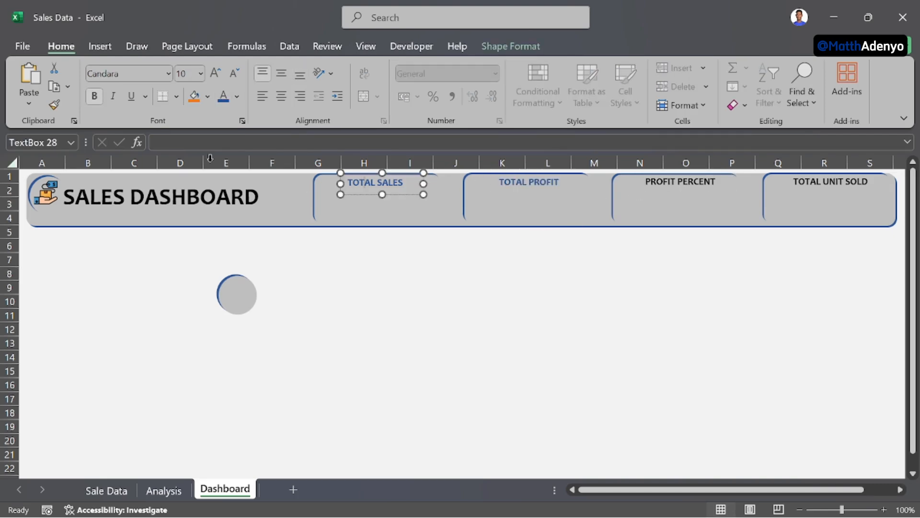
left_click(54, 105)
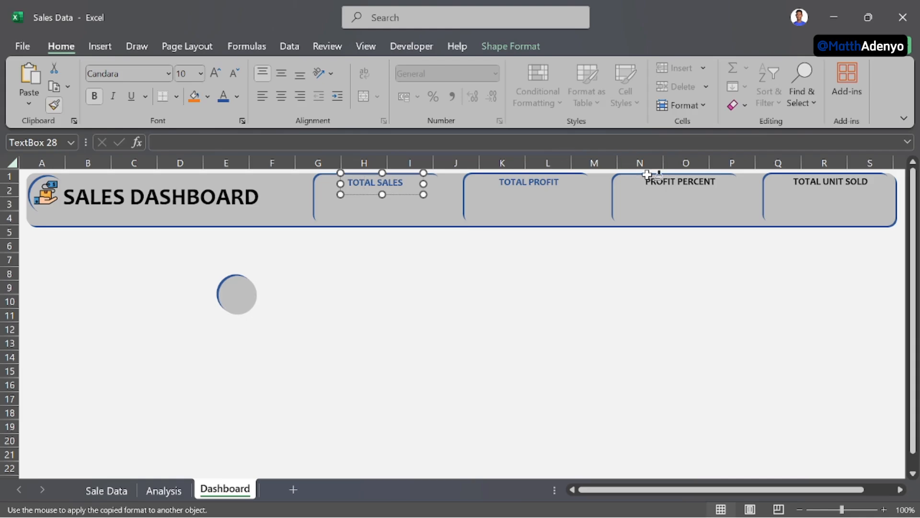
left_click(660, 183)
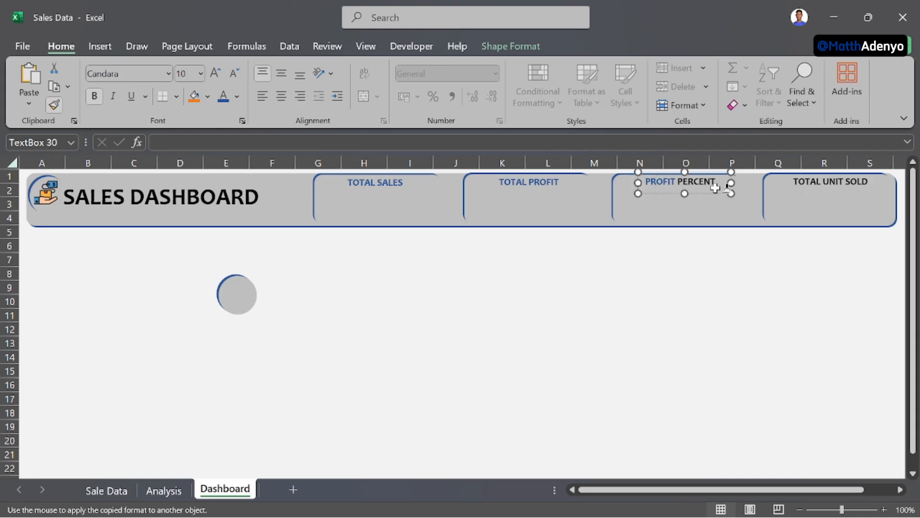
left_click(828, 184)
left_click_drag(828, 184, 870, 184)
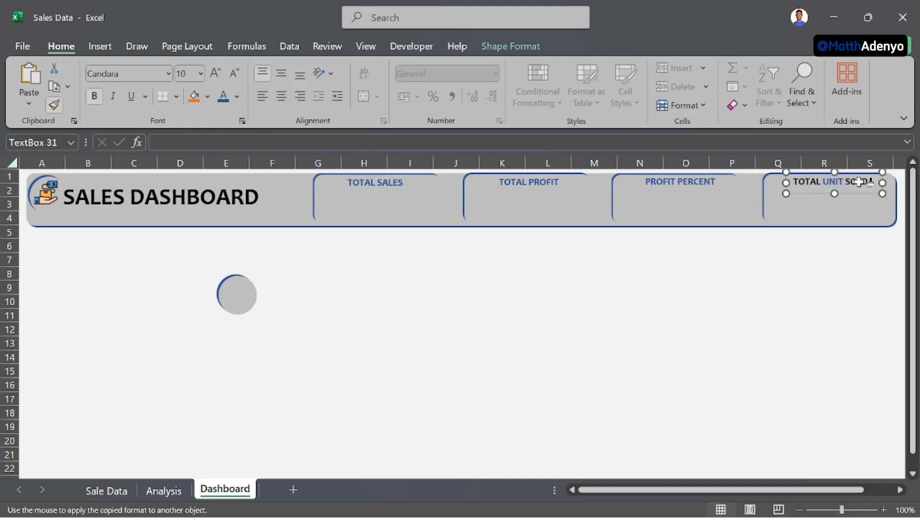
left_click(782, 184)
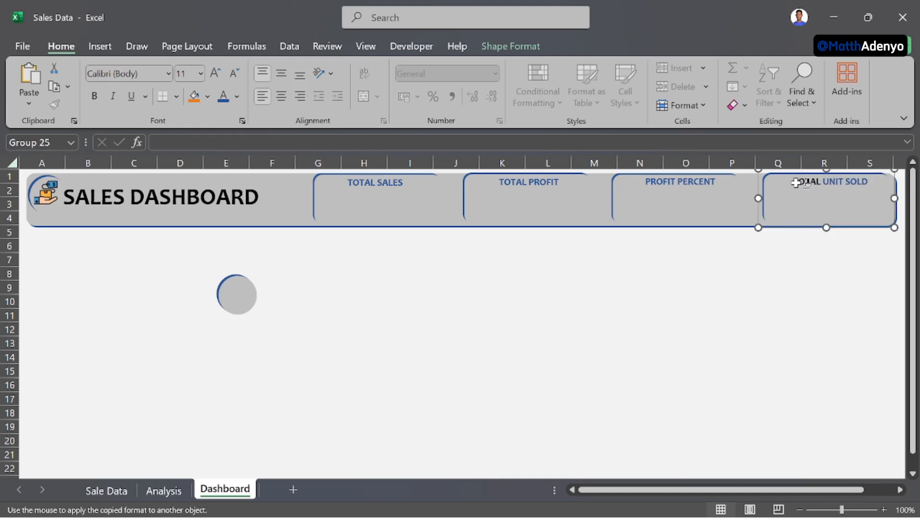
left_click(799, 183)
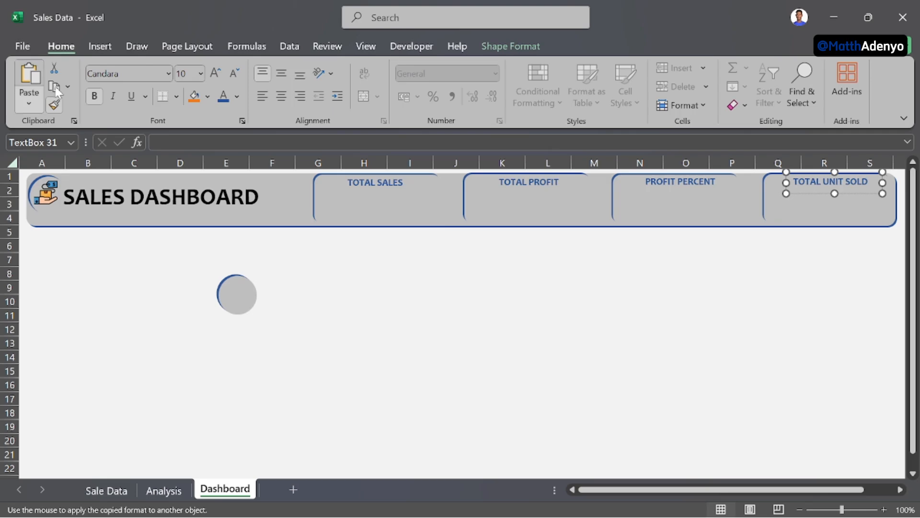
key("Escape")
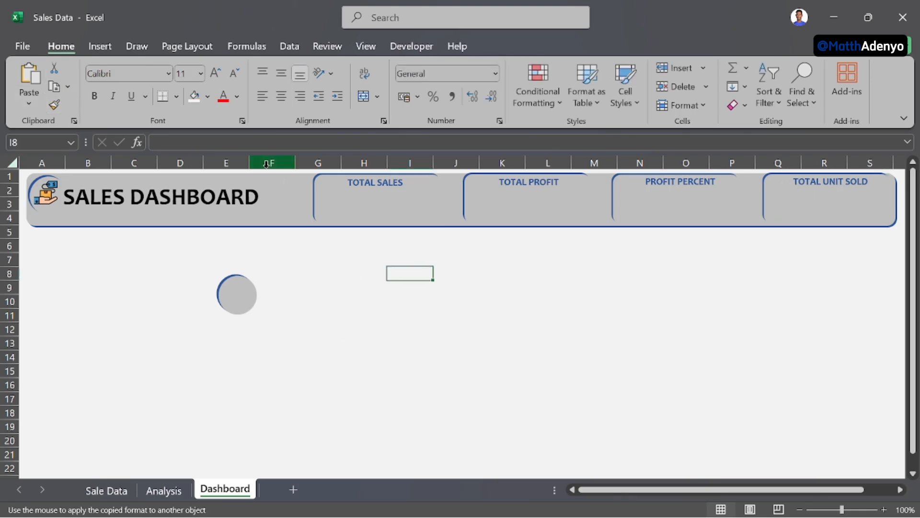
Step: Duplicate the TOTAL SALES label and place the copy beneath the original inside the first card
left_click(100, 46)
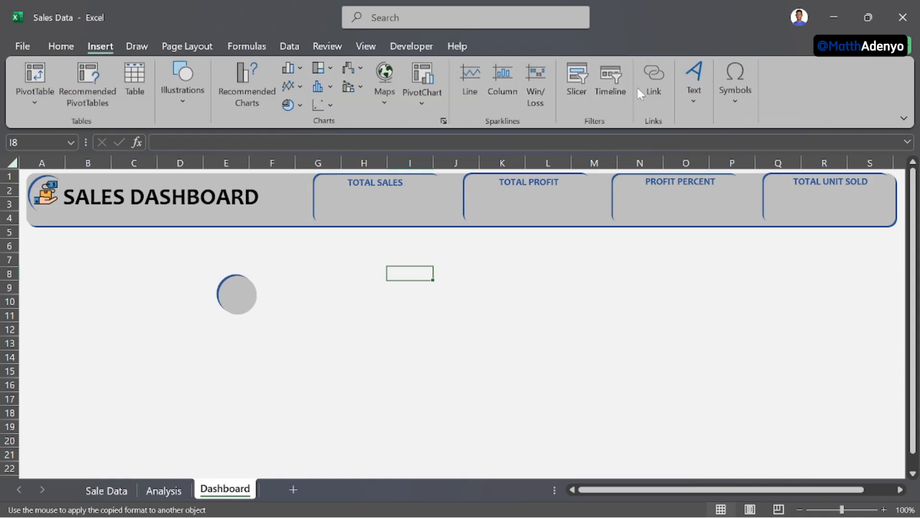
left_click(398, 186)
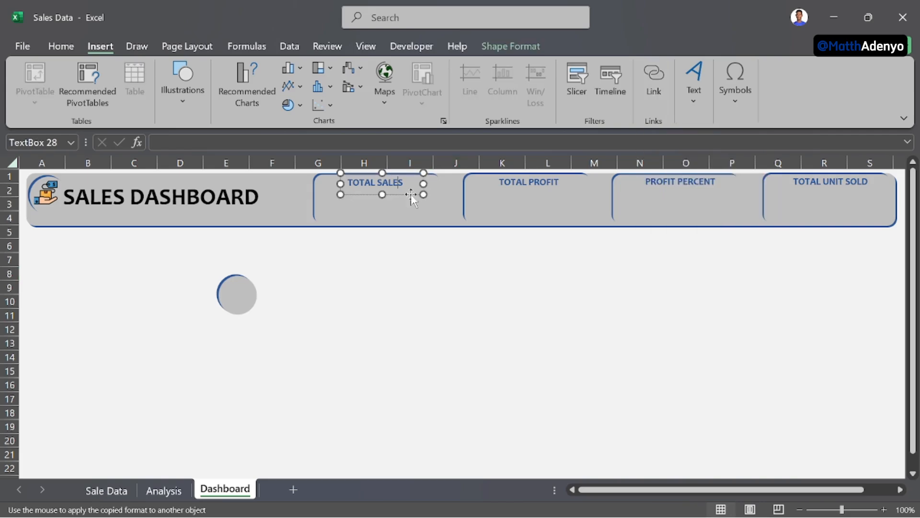
left_click(411, 195)
key("ctrl+d")
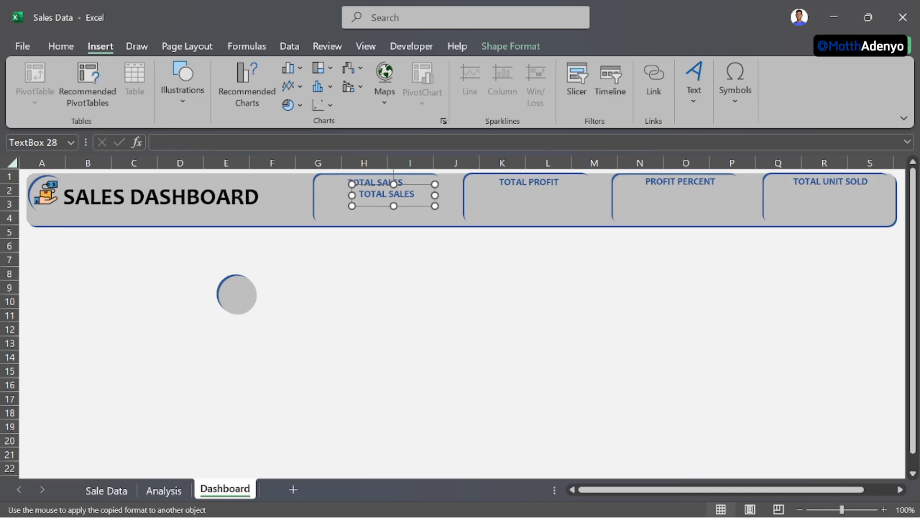
left_click(404, 182)
left_click(423, 300)
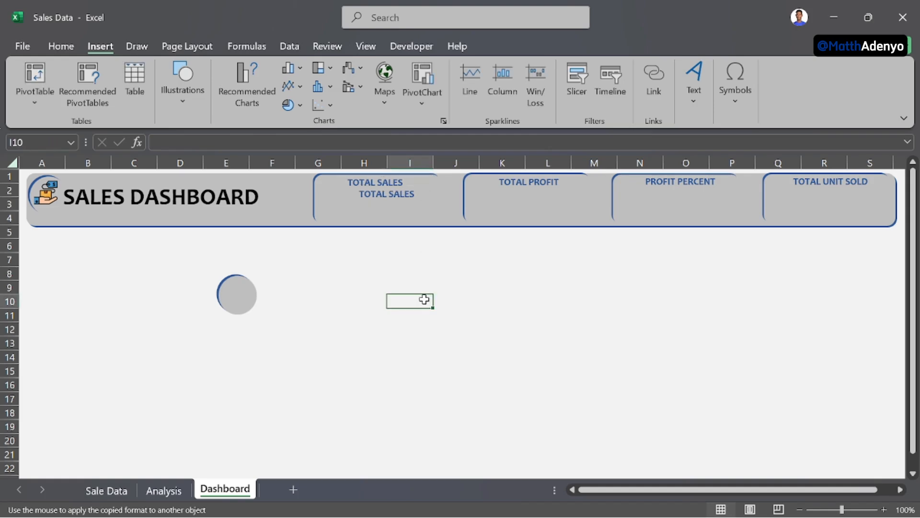
left_click(414, 194)
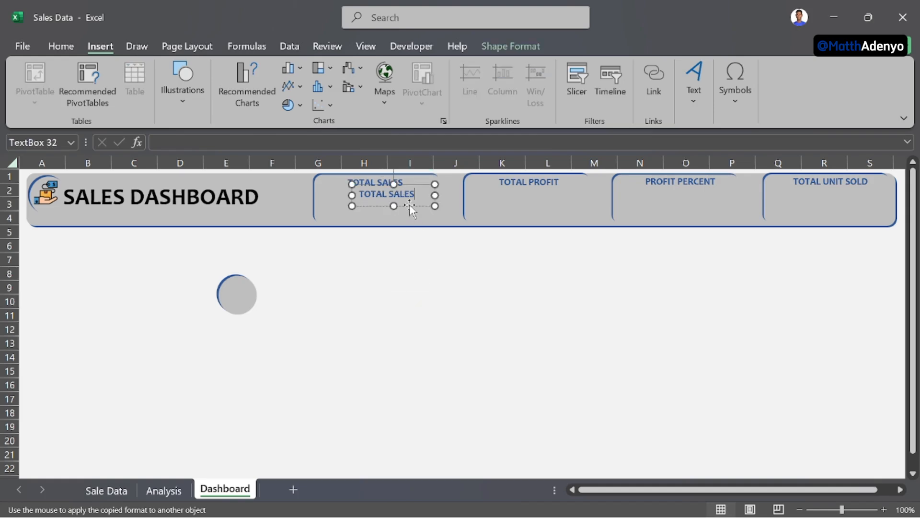
left_click_drag(409, 204, 414, 218)
Step: Link the duplicated text box in the first card to the total sales value with the formula =Analysis!A3
type("=")
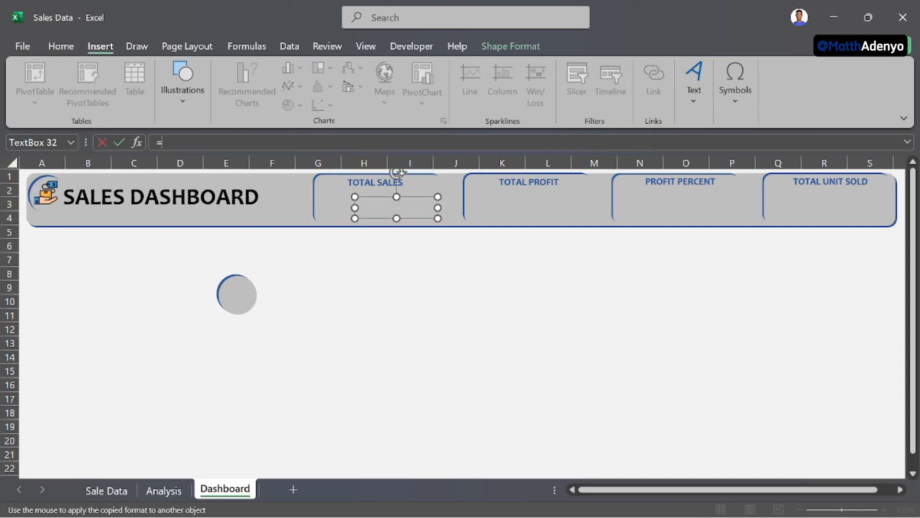
left_click(165, 490)
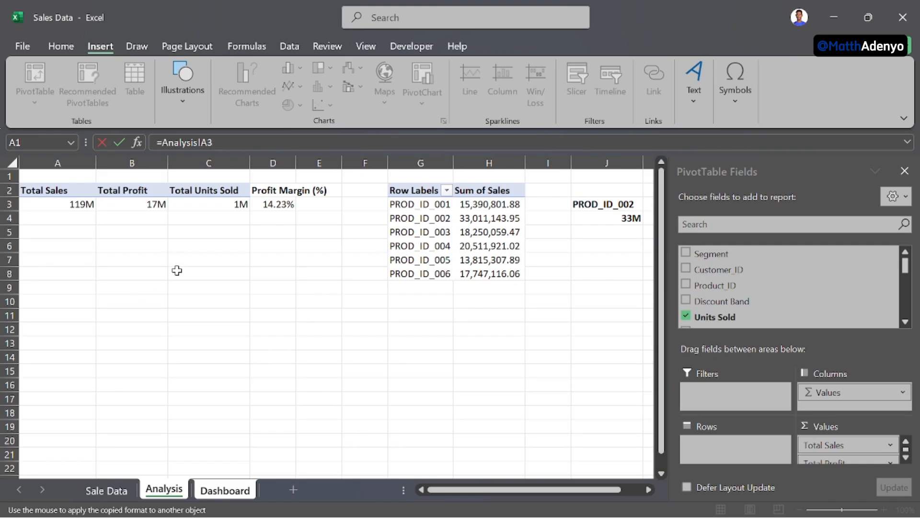
key("Return")
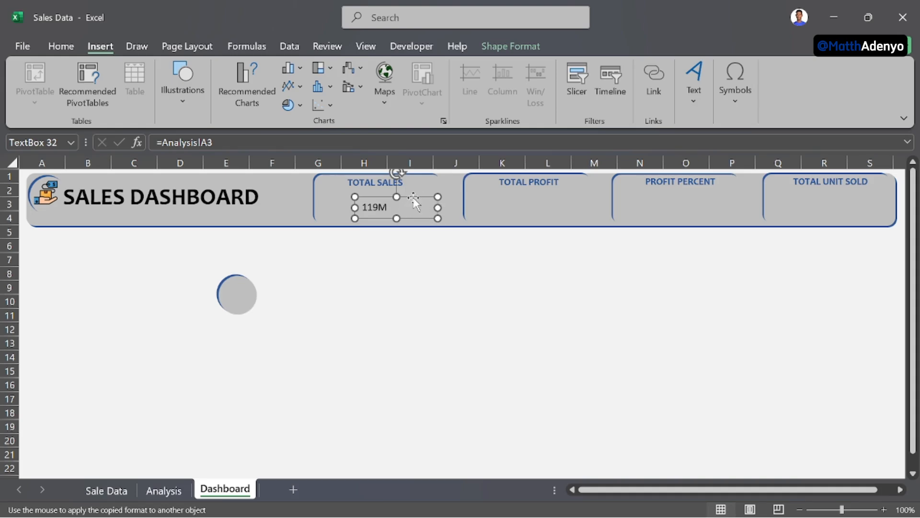
Step: Duplicate the Total Sales value text box, place the copy under TOTAL PROFIT, and link it to =Analysis!B3
key("ctrl+d")
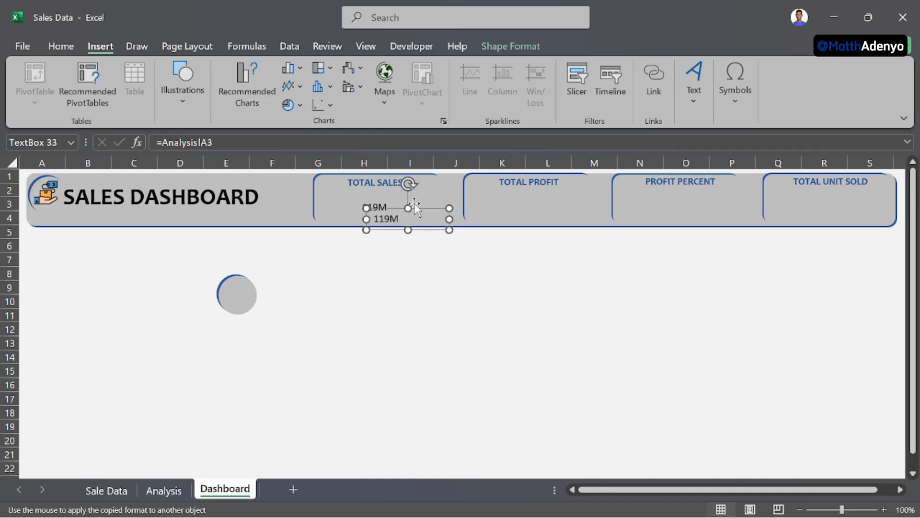
left_click_drag(413, 207, 555, 206)
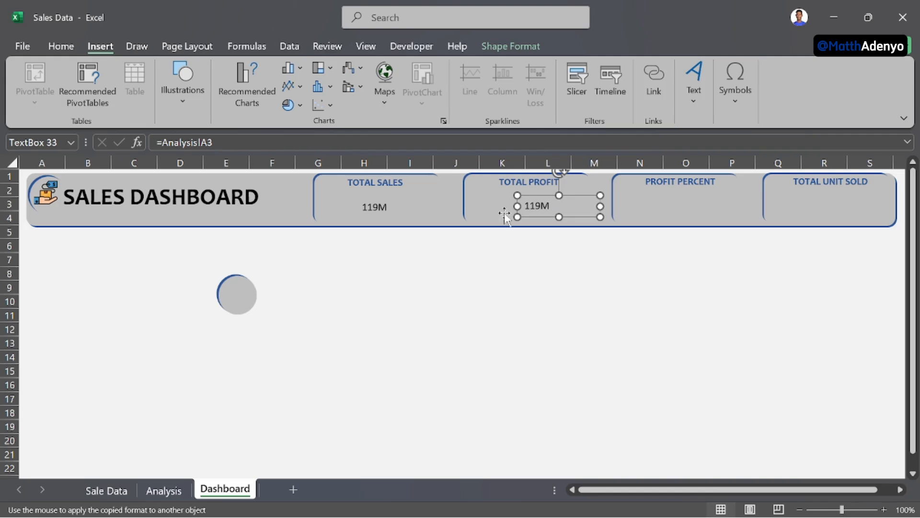
left_click(160, 492)
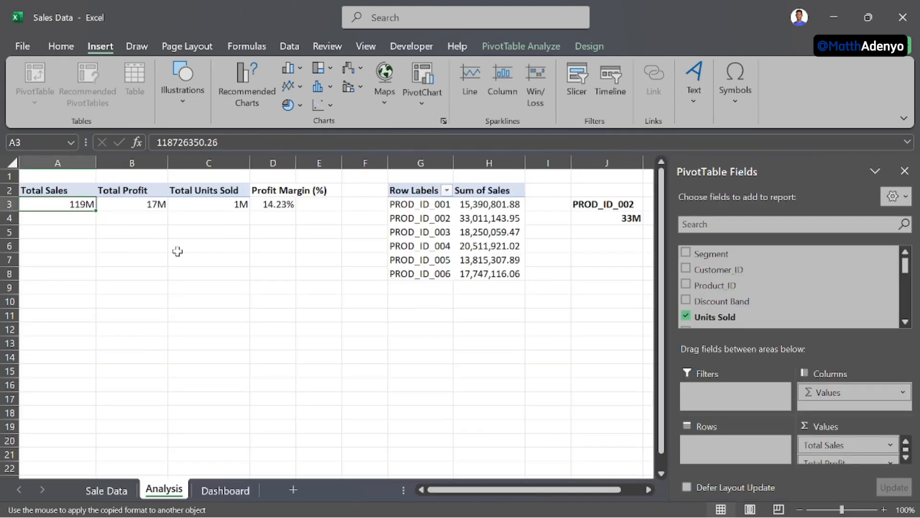
left_click(218, 490)
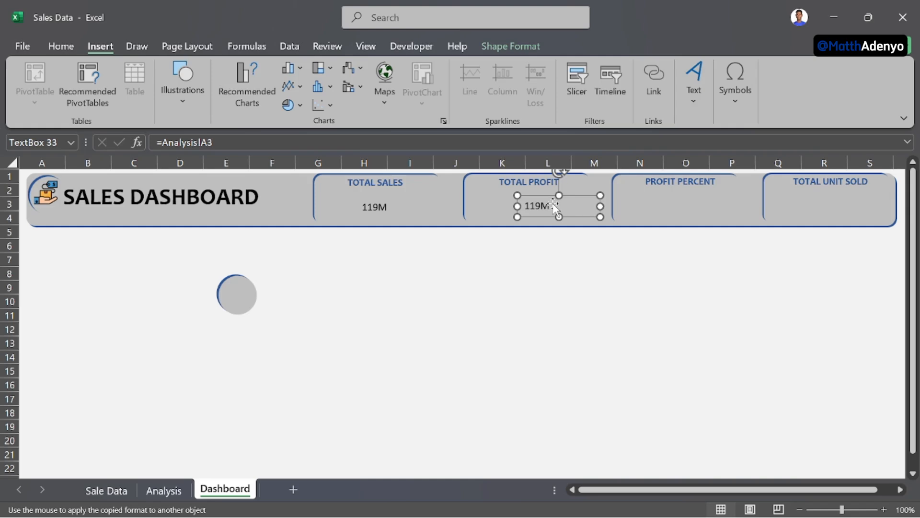
left_click(213, 143)
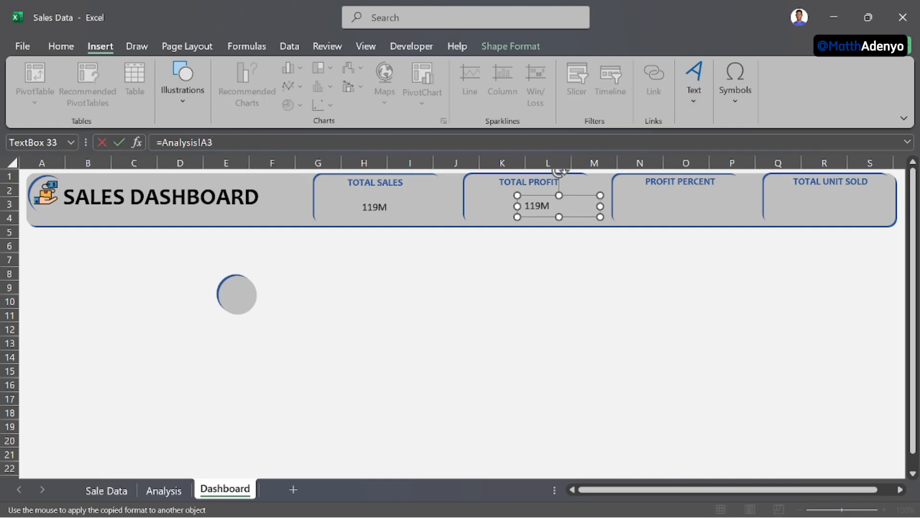
type("B")
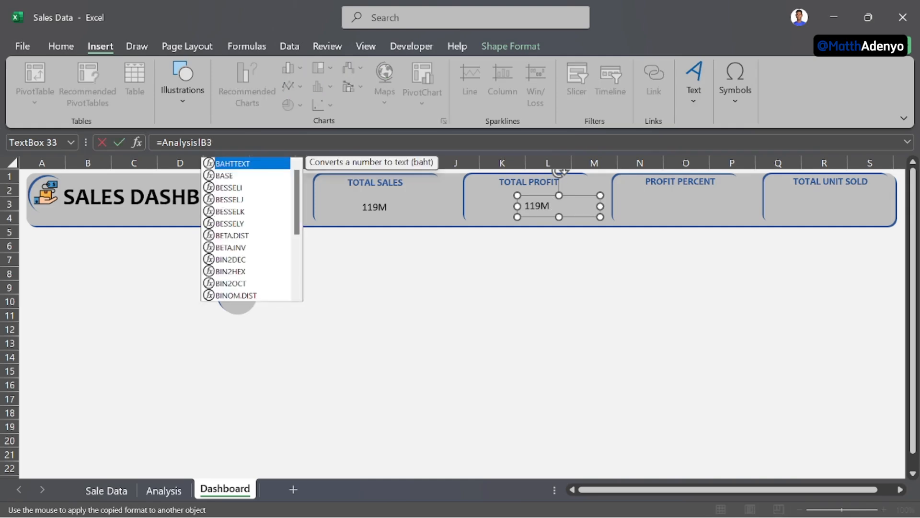
key("Return")
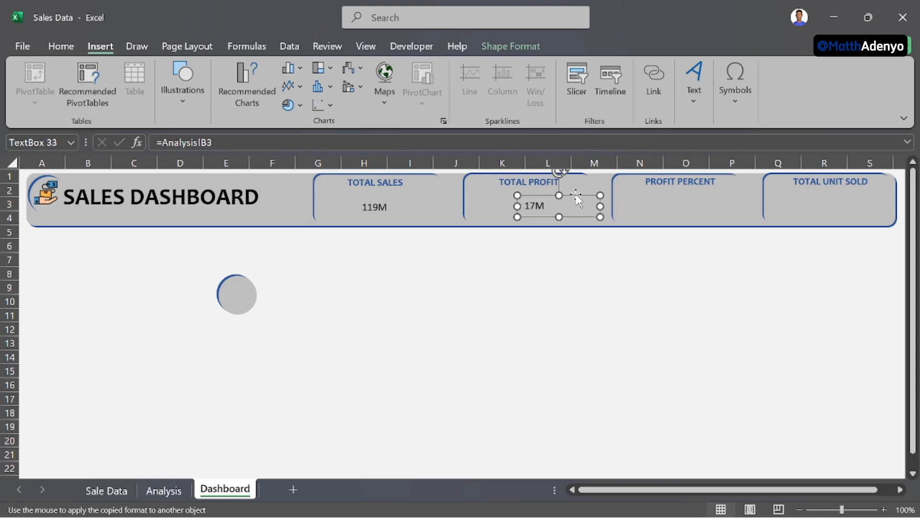
Step: Duplicate the Total Profit value text box, place one under PROFIT PERCENT, and link it to =Analysis!D3
key("ctrl+d")
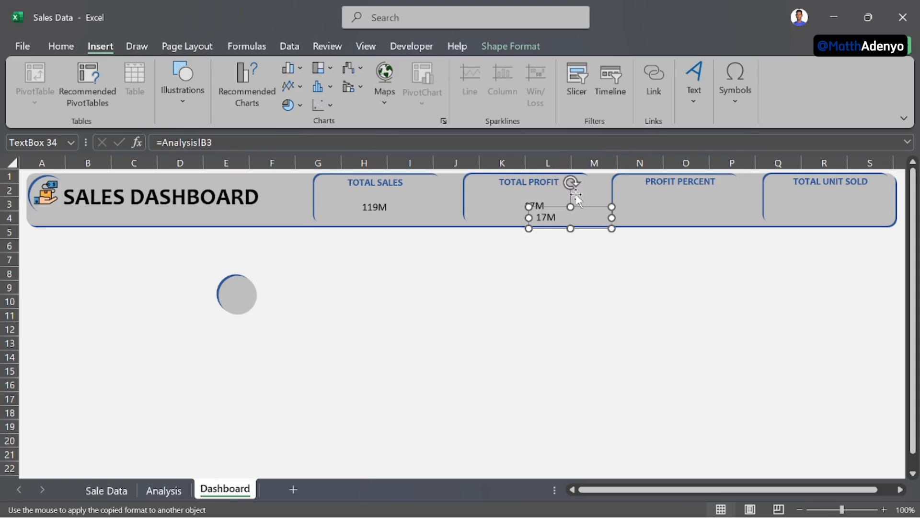
left_click_drag(579, 204, 724, 204)
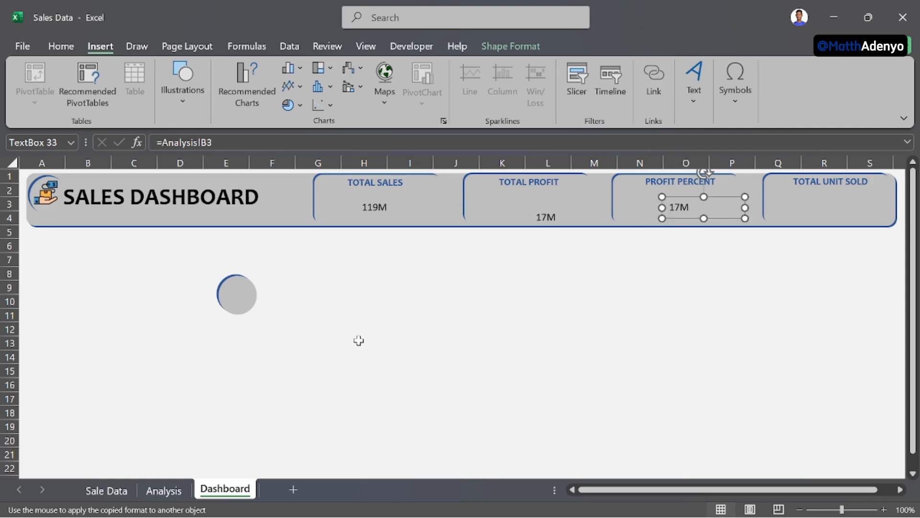
left_click(161, 491)
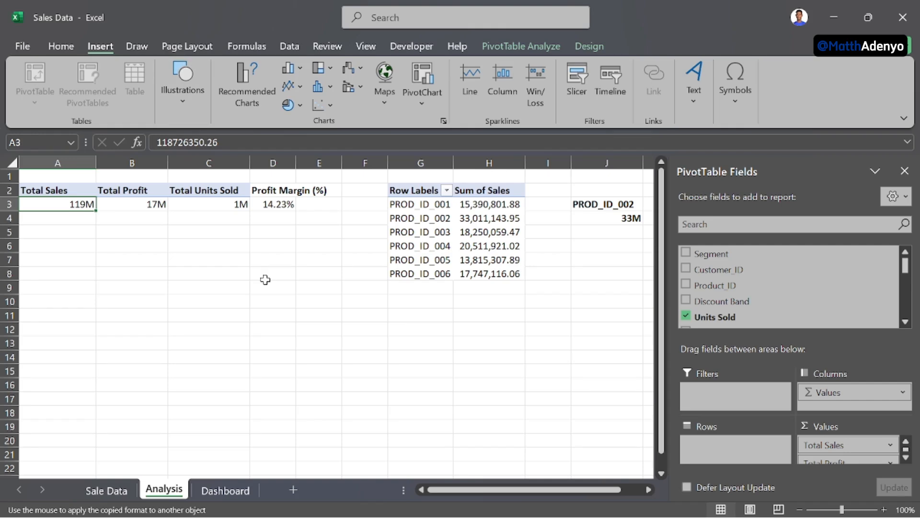
left_click(218, 489)
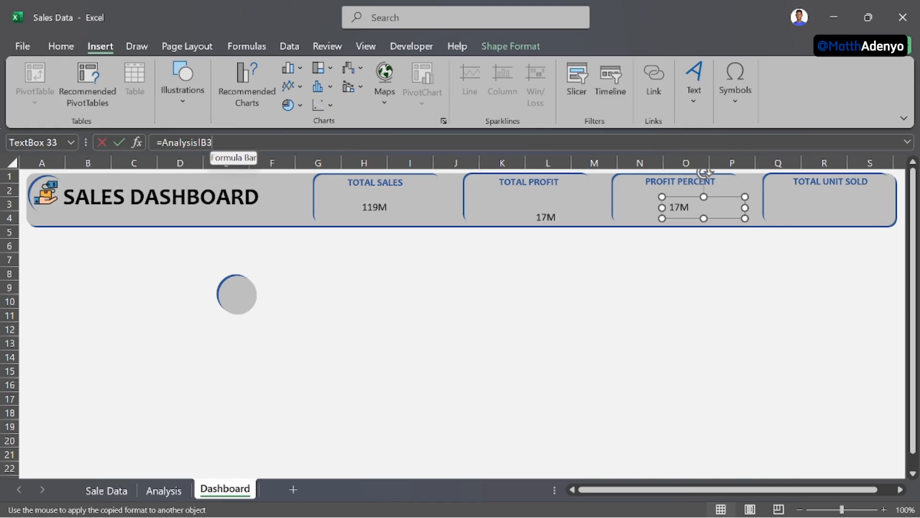
left_click(212, 142)
key("BackSpace")
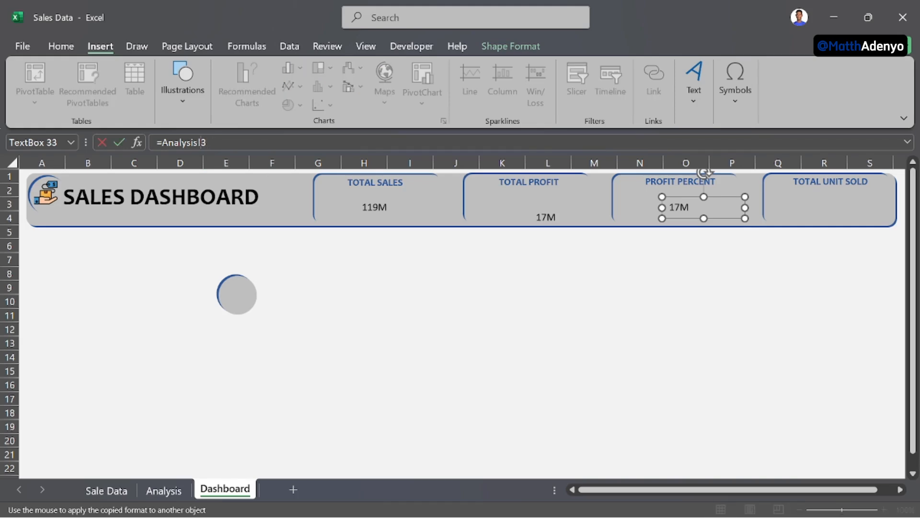
type("D")
key("Return")
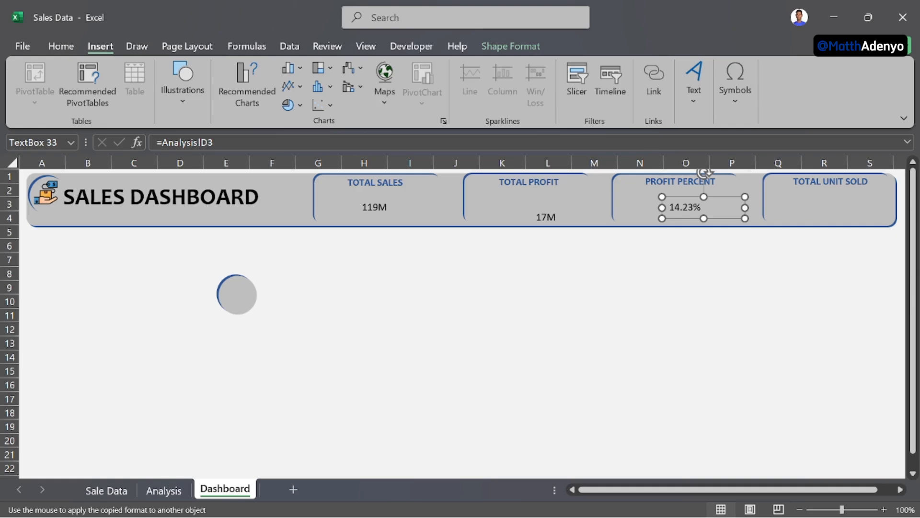
Step: Duplicate the Profit Percent value text box, fit the copy under TOTAL UNIT SOLD, and link it to =Analysis!C3
key("ctrl+d")
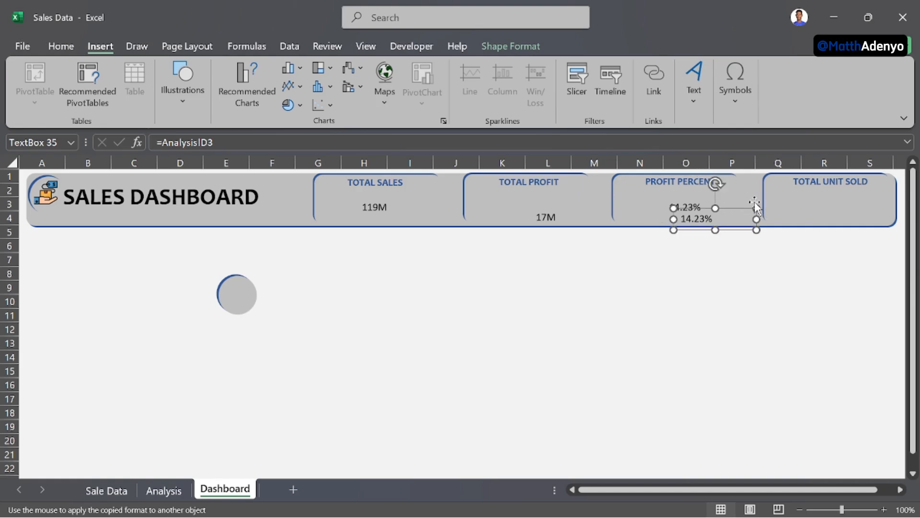
left_click_drag(725, 208, 850, 199)
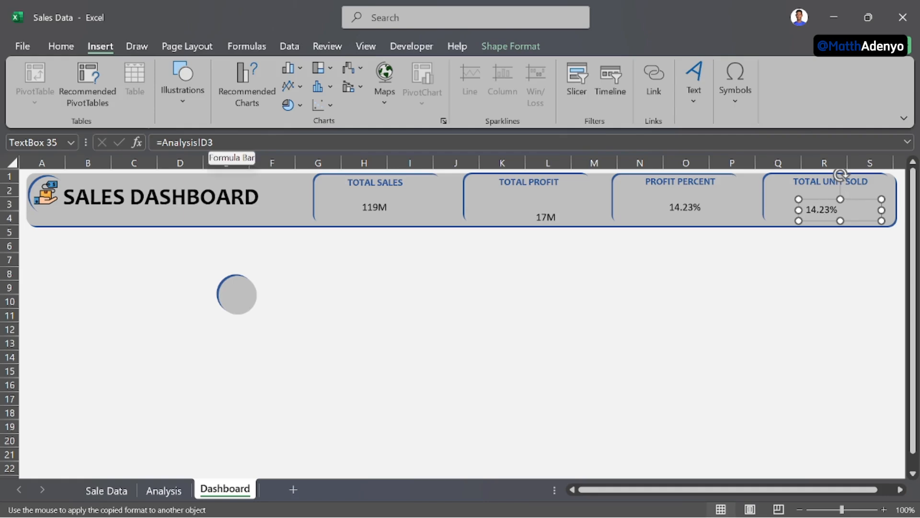
left_click(201, 142)
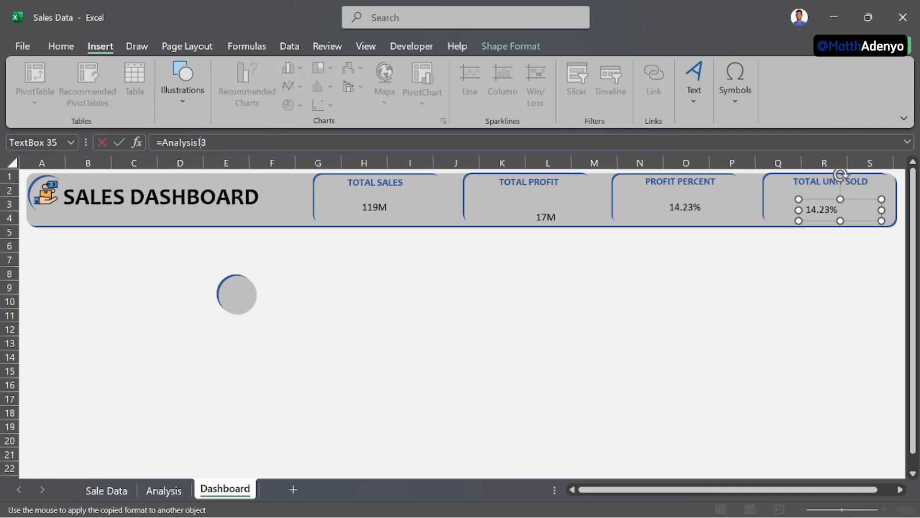
type("C")
key("Return")
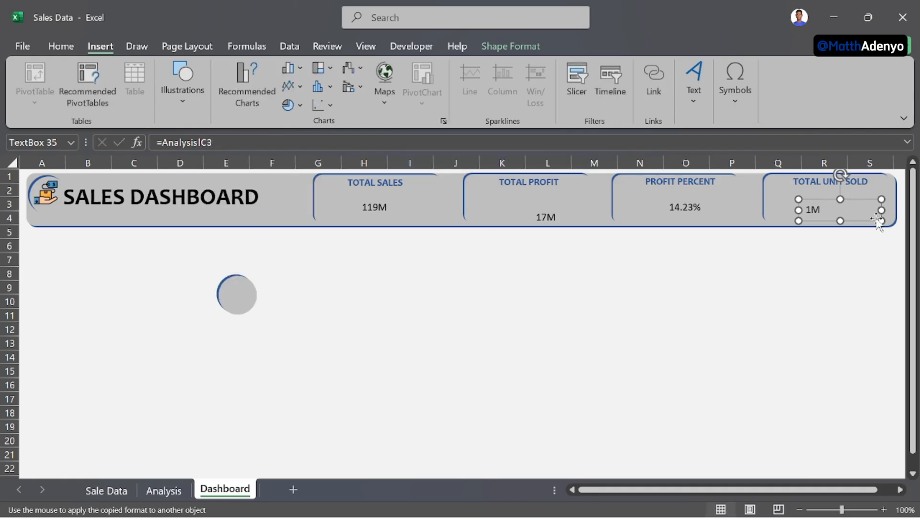
left_click_drag(881, 209, 824, 199)
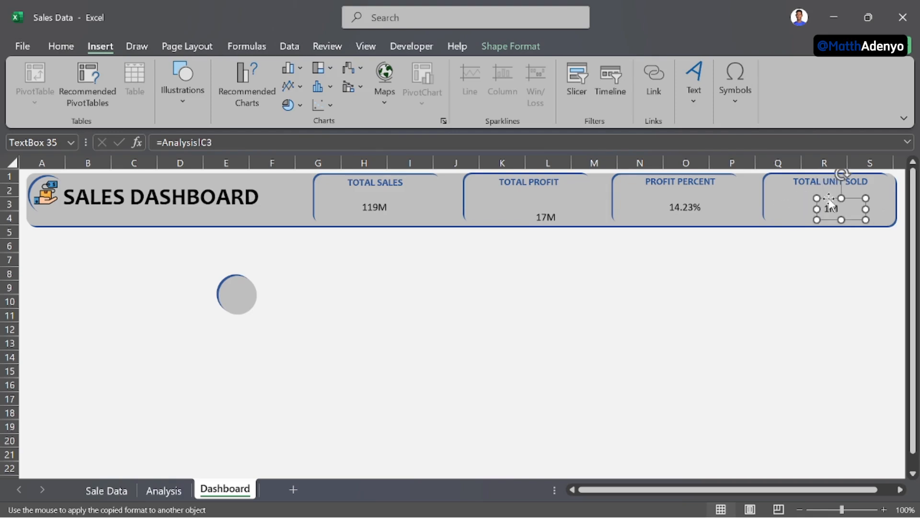
Step: Format the Total Sales value as 12 pt Candara in a darker theme blue and reposition its text box under the card title
left_click(380, 207)
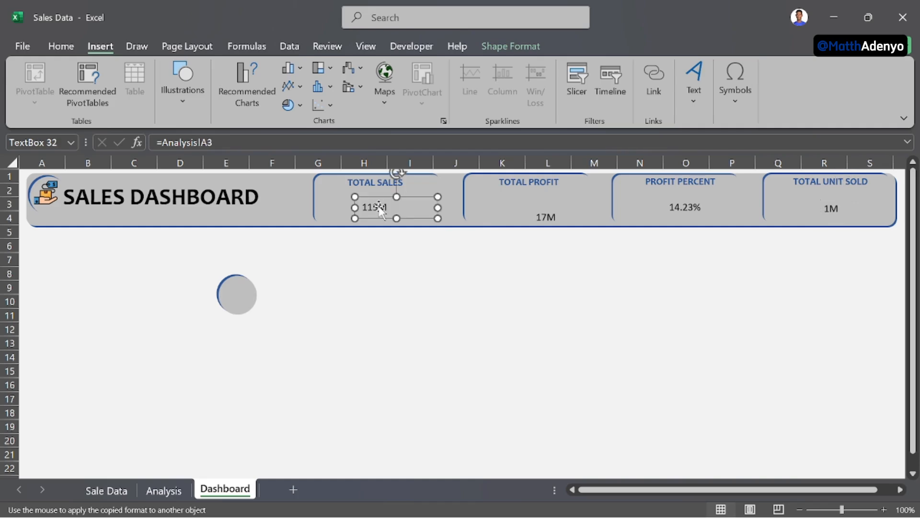
left_click(66, 49)
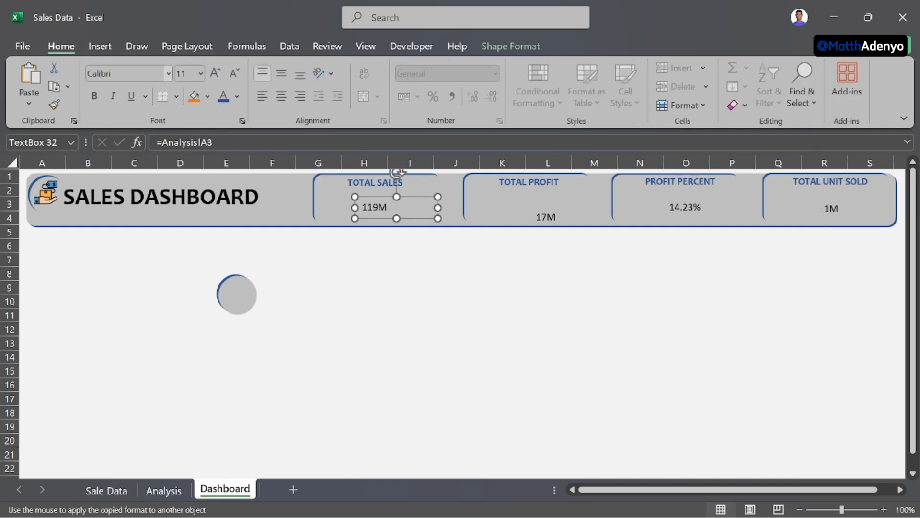
left_click(168, 73)
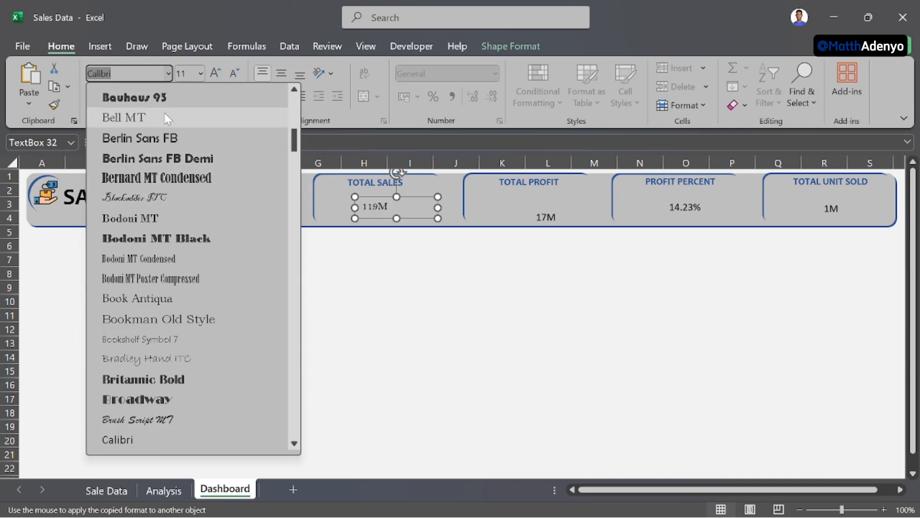
scroll(165, 113, "up", 5)
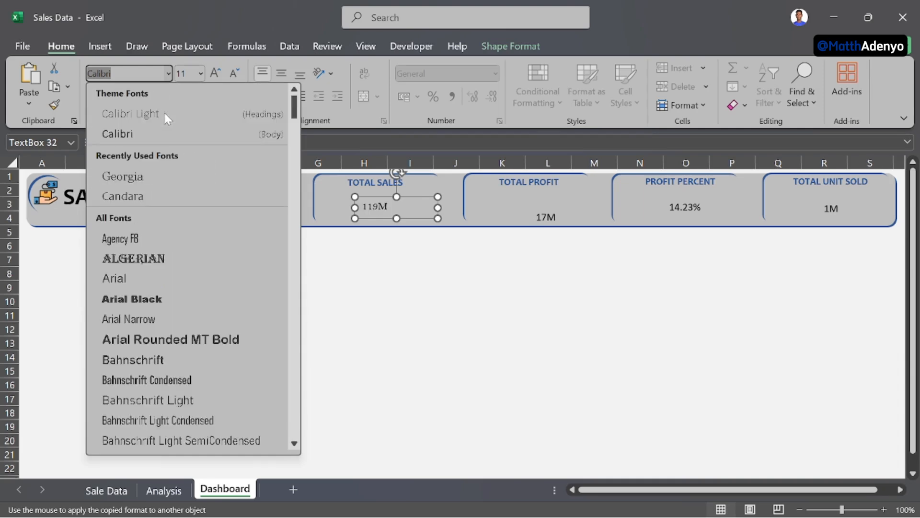
left_click(135, 197)
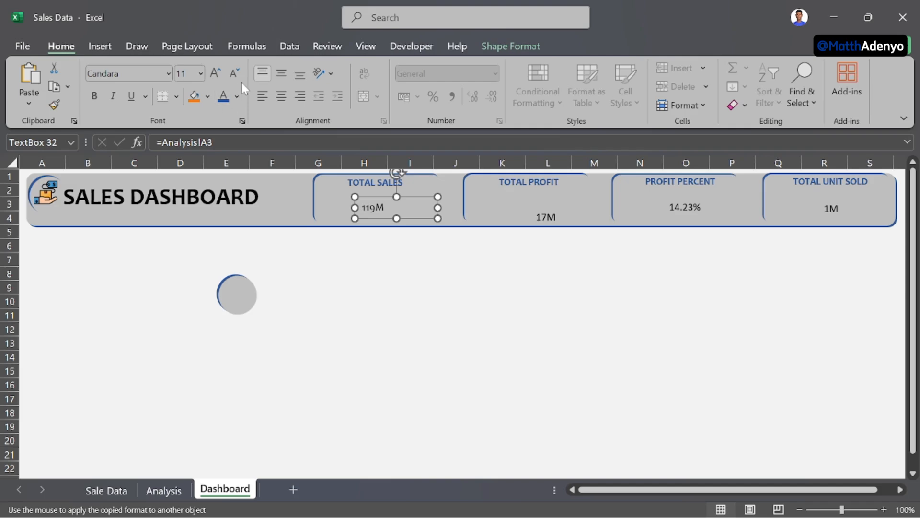
left_click(215, 77)
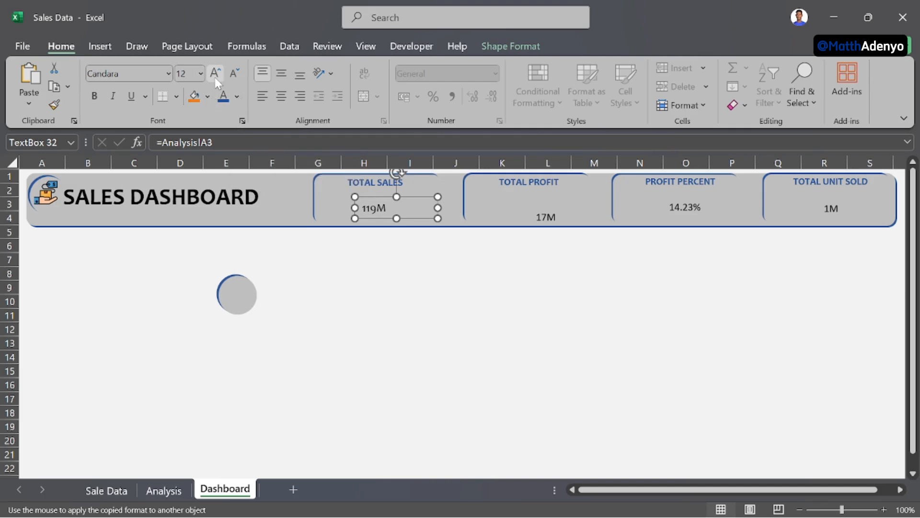
left_click(237, 98)
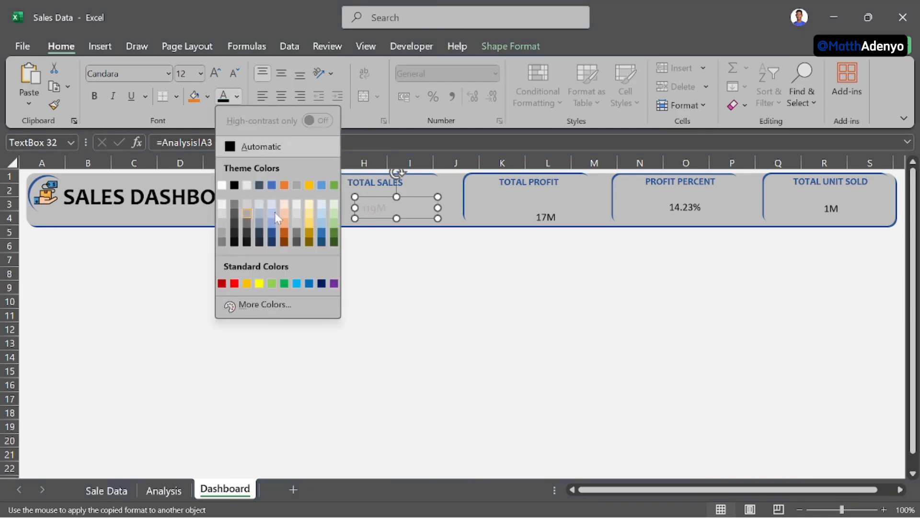
left_click(272, 235)
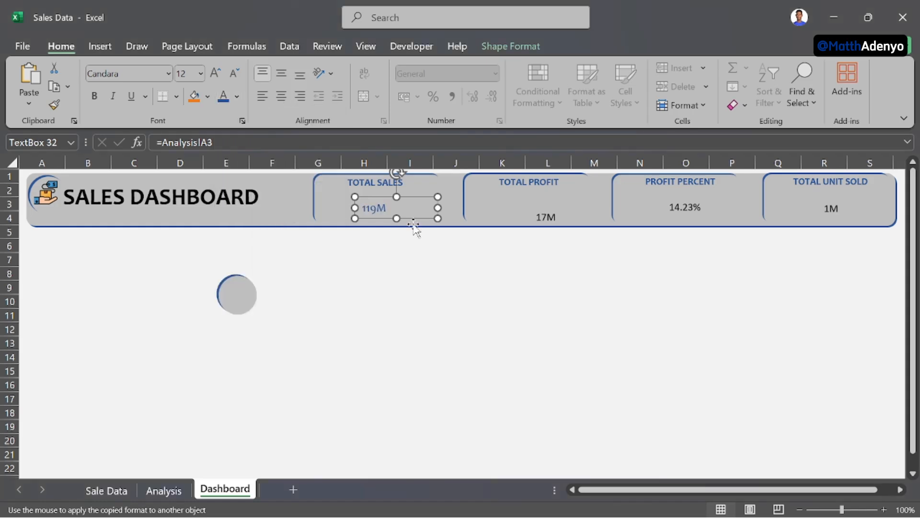
left_click_drag(439, 210, 407, 208)
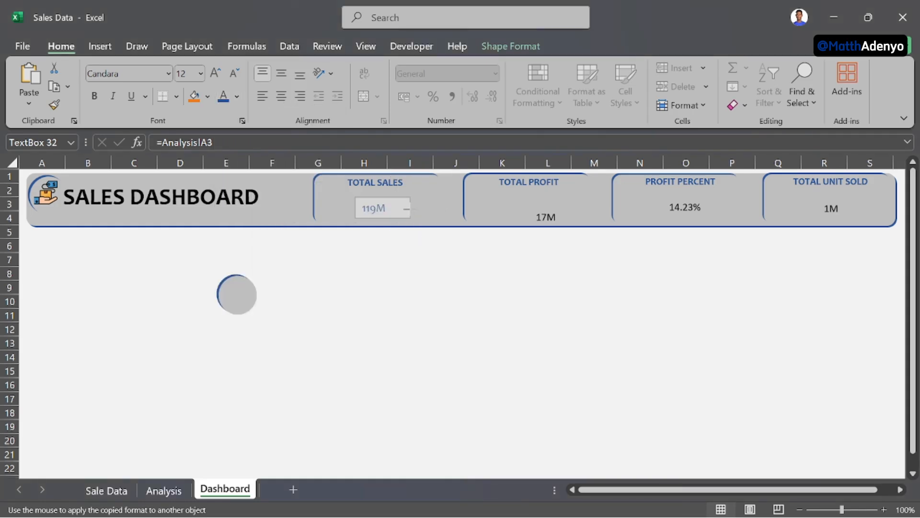
left_click(355, 242)
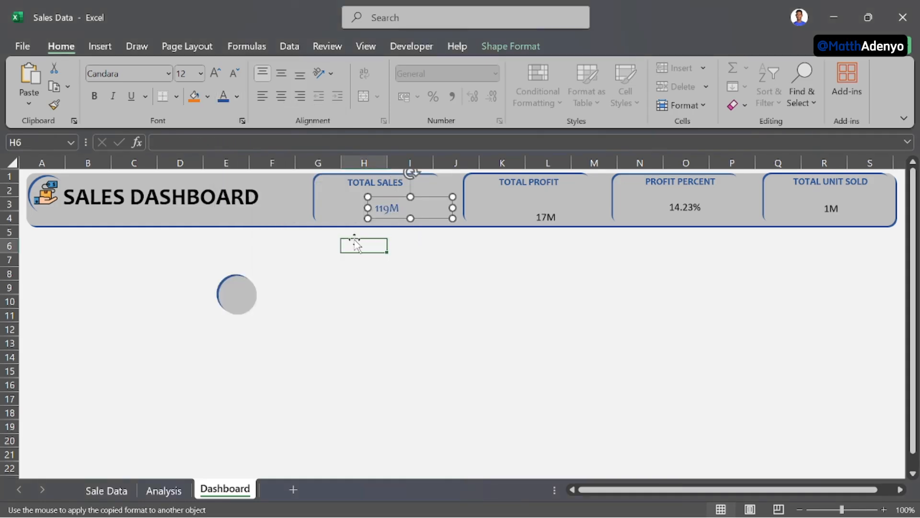
Step: Insert all the icon pictures from the Desktop folder, including badge, business and interest-rate, into the Dashboard sheet
left_click(99, 46)
left_click(189, 93)
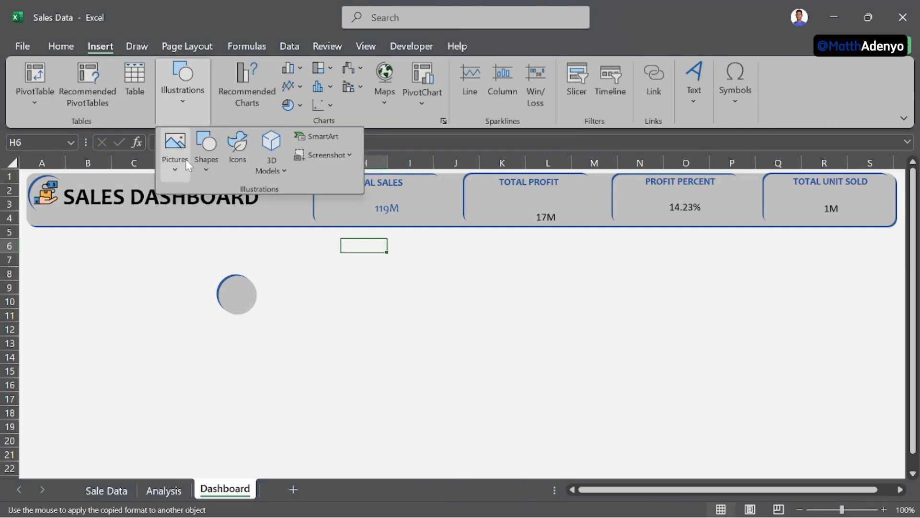
left_click(171, 151)
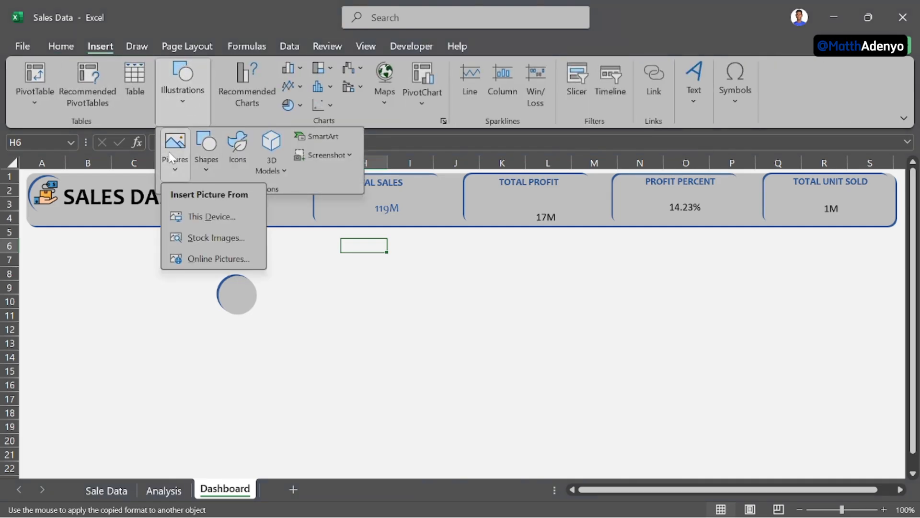
left_click(200, 221)
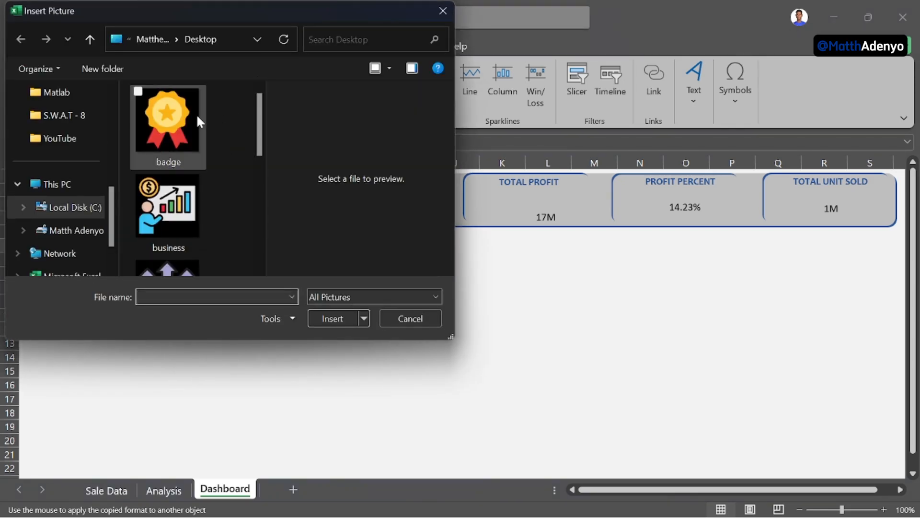
left_click(172, 117)
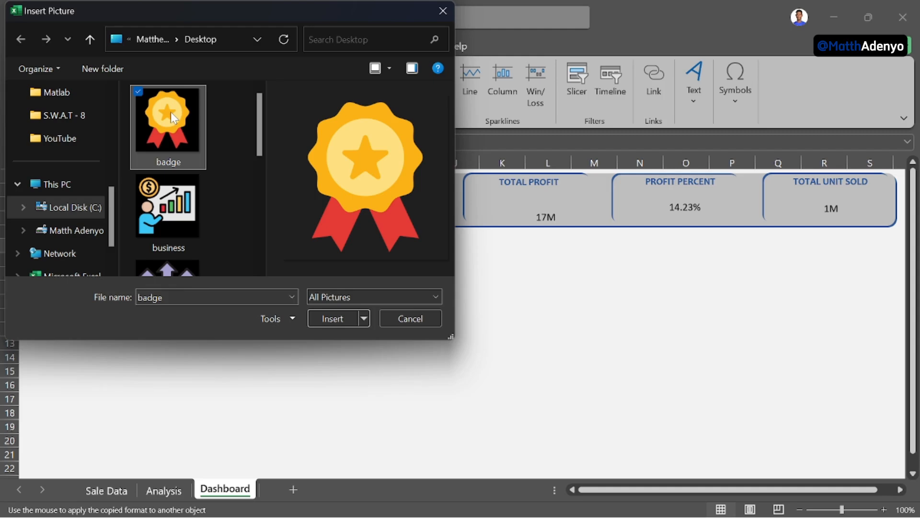
key("ctrl+a")
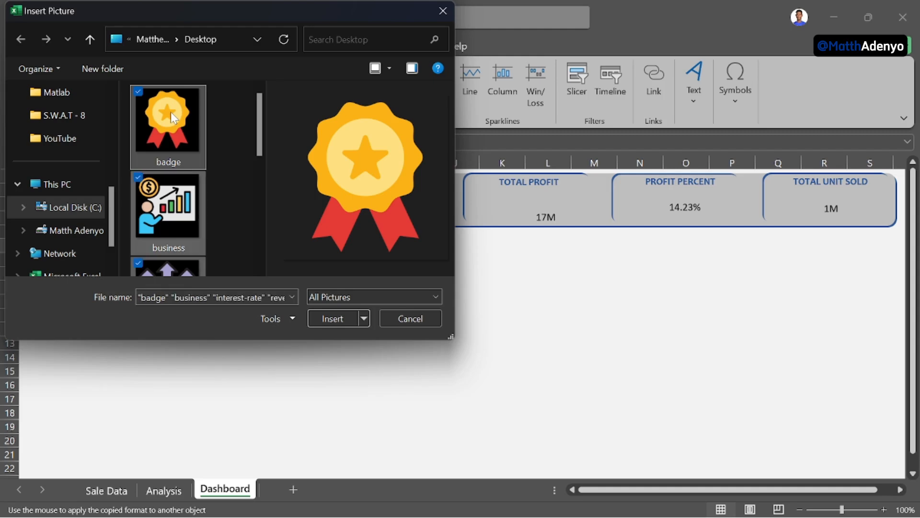
left_click(344, 313)
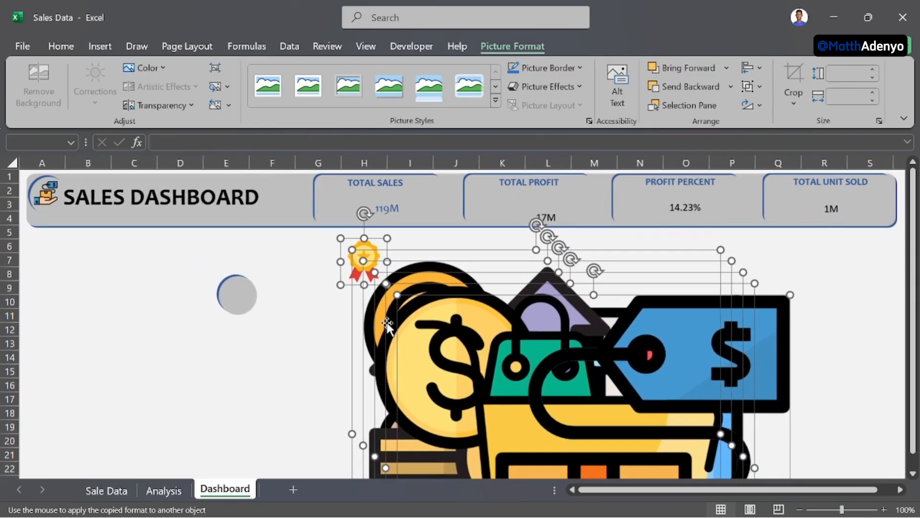
Step: Delete the blue price-tag picture and move the shopping cart picture clear of the other icons
left_click(225, 372)
left_click(541, 374)
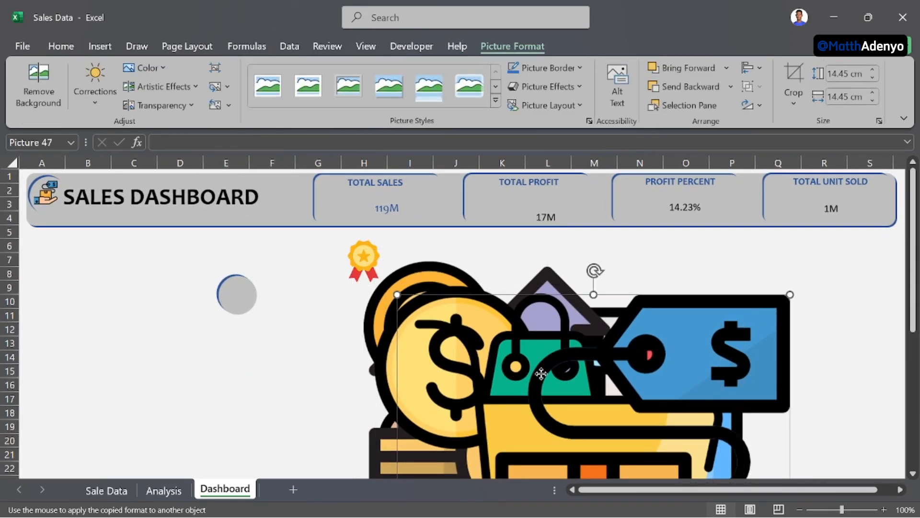
left_click_drag(542, 374, 170, 336)
key("Delete")
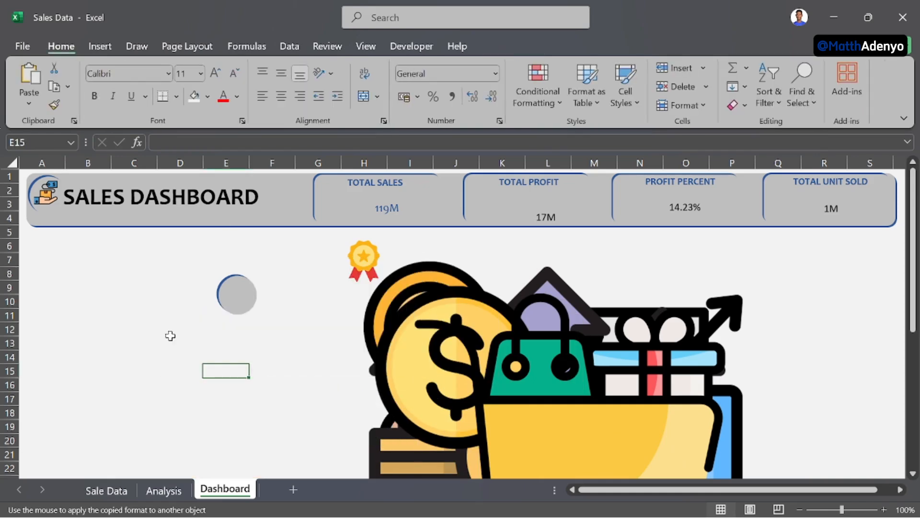
left_click_drag(534, 371, 880, 336)
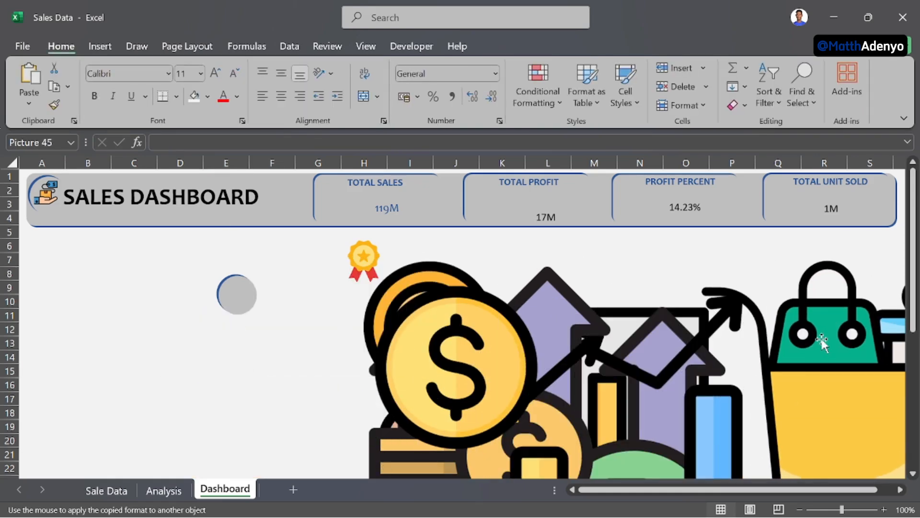
Step: Shrink the picture of a dollar coin above a rising bar chart and place it beside the TOTAL SALES value
left_click_drag(521, 422, 197, 395)
scroll(196, 396, "down", 1)
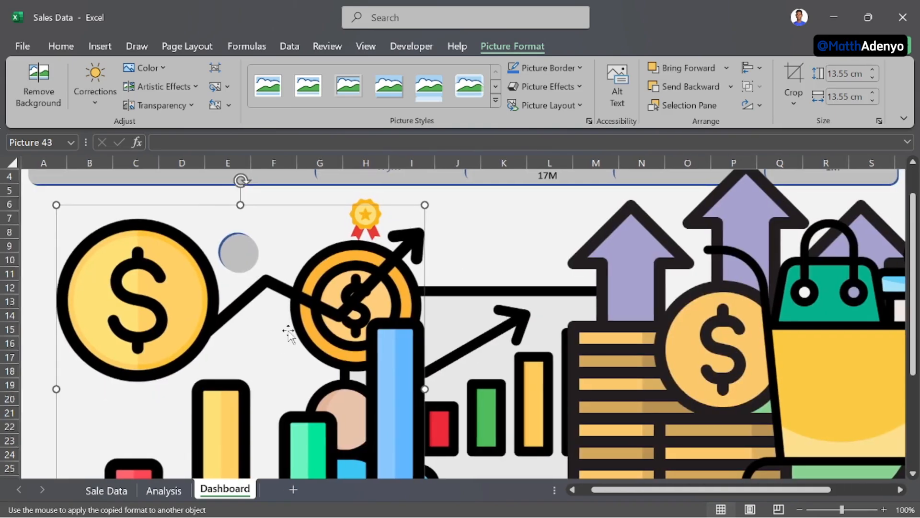
left_click_drag(422, 205, 185, 366)
left_click_drag(206, 428, 255, 256)
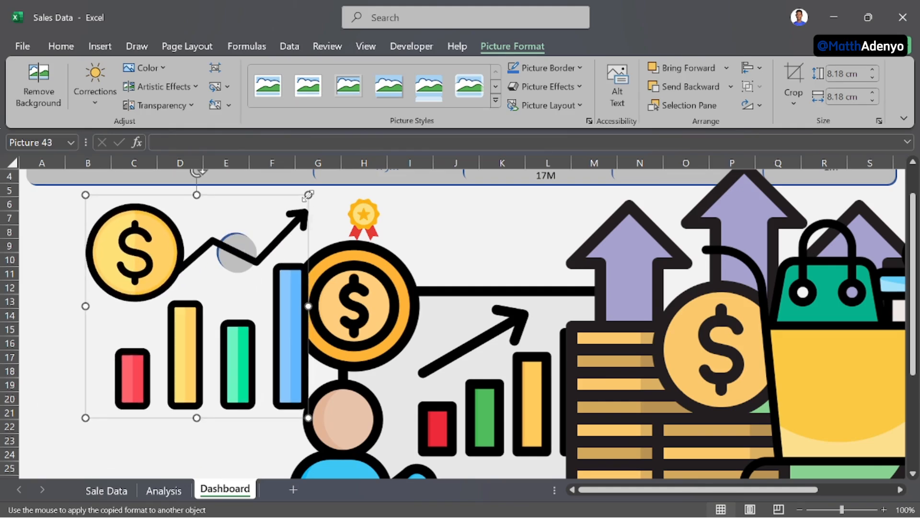
left_click_drag(308, 195, 211, 293)
scroll(309, 333, "up", 2)
scroll(309, 333, "right", 1)
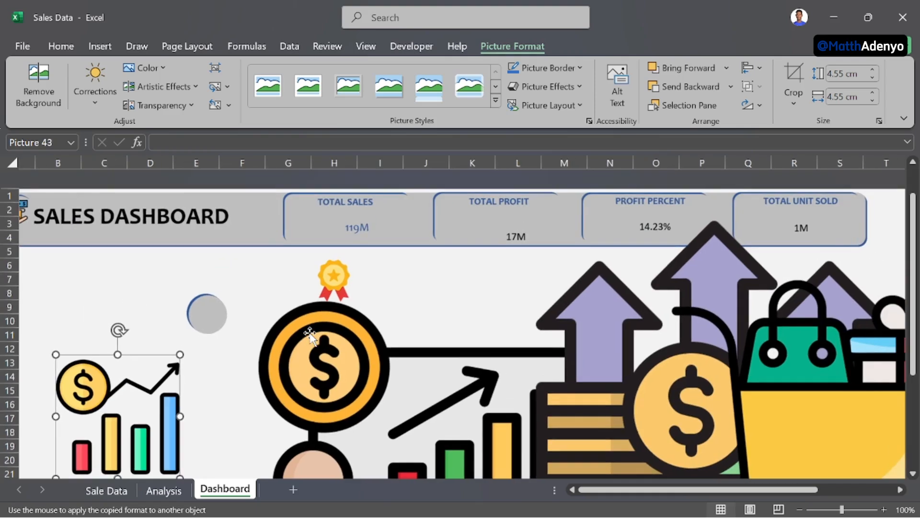
scroll(310, 333, "down", 1)
scroll(309, 334, "right", 1)
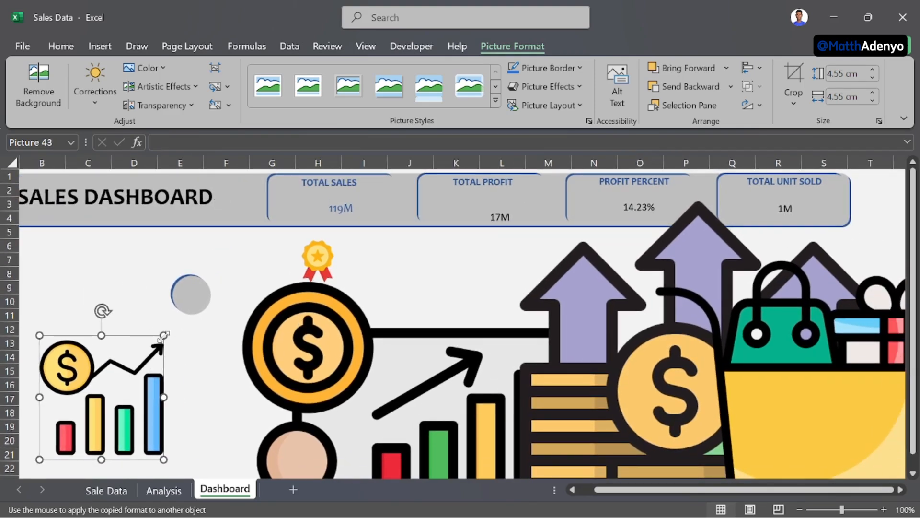
left_click_drag(158, 346, 287, 204)
Step: Shrink the picture of a person with a chart board to about 1.17 cm and place it in the TOTAL PROFIT card
left_click(412, 283)
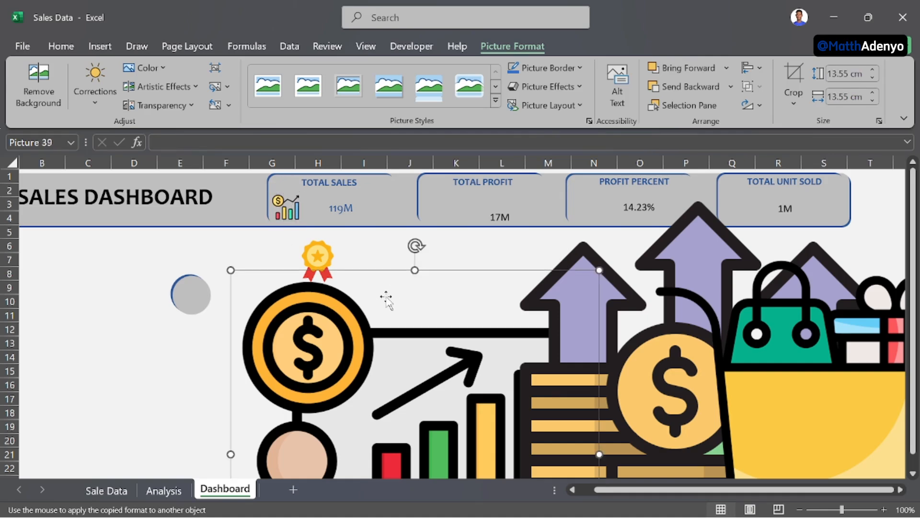
left_click_drag(473, 338, 310, 299)
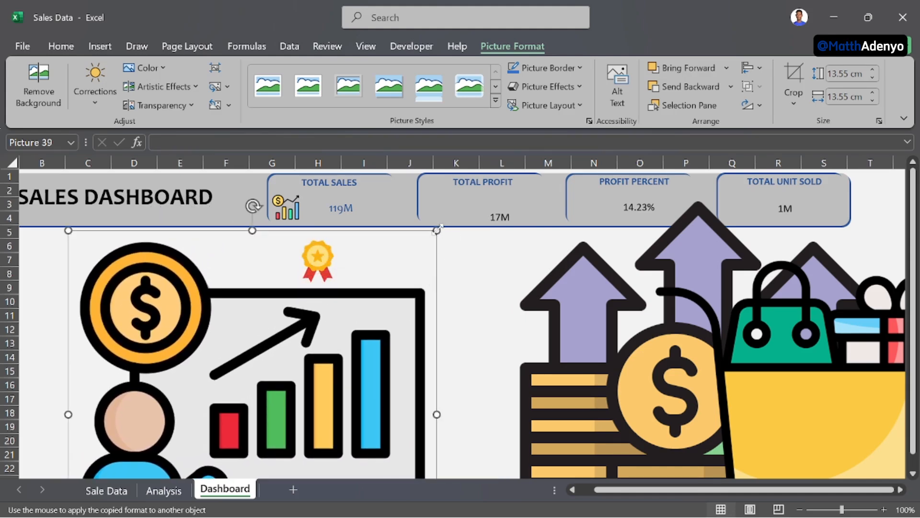
left_click_drag(438, 229, 443, 201)
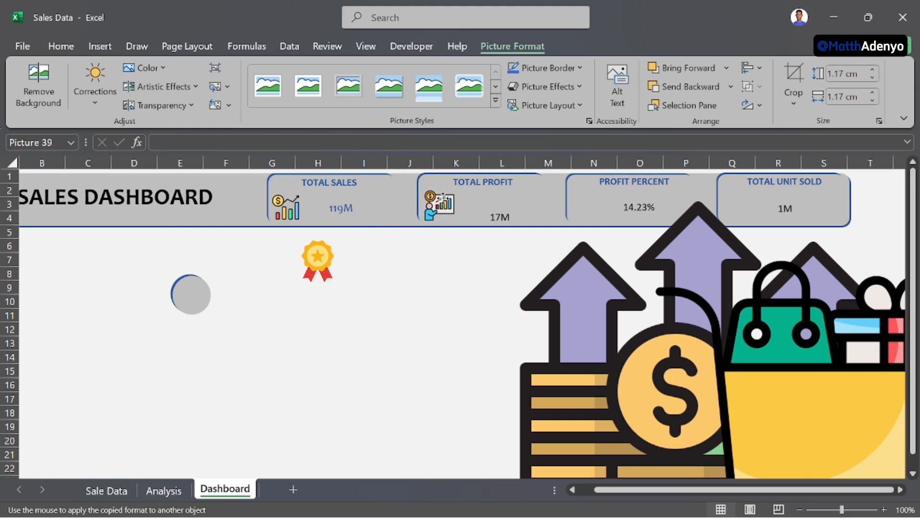
left_click(422, 264)
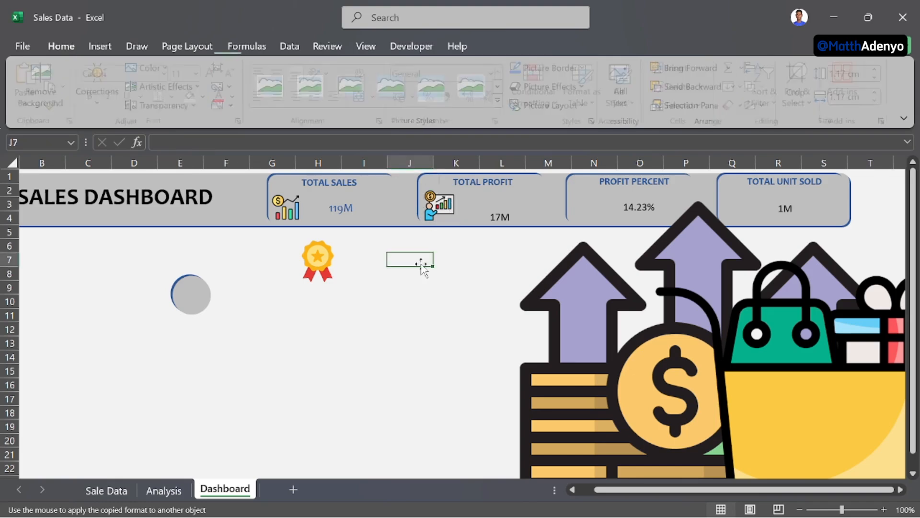
Step: Shrink the shopping cart picture to about 1.26 cm and place it beside the TOTAL UNIT SOLD value
scroll(484, 301, "right", 1)
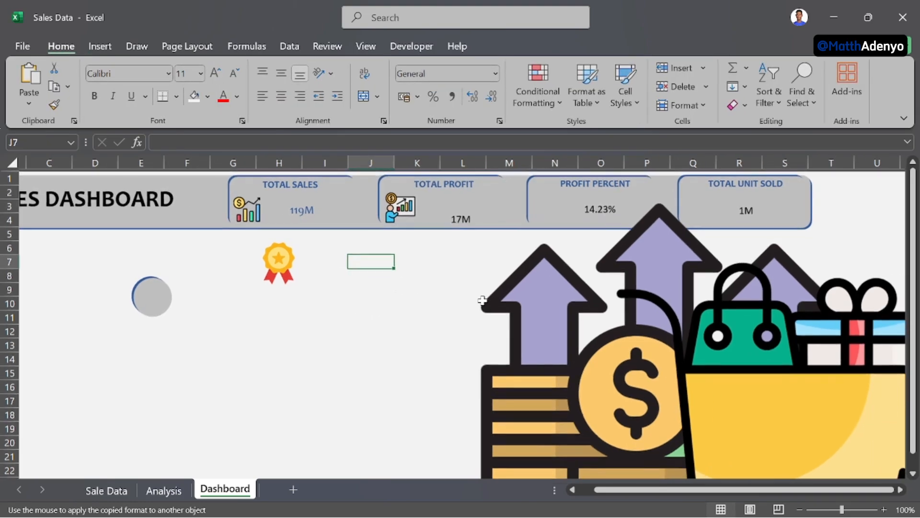
left_click_drag(612, 310, 268, 286)
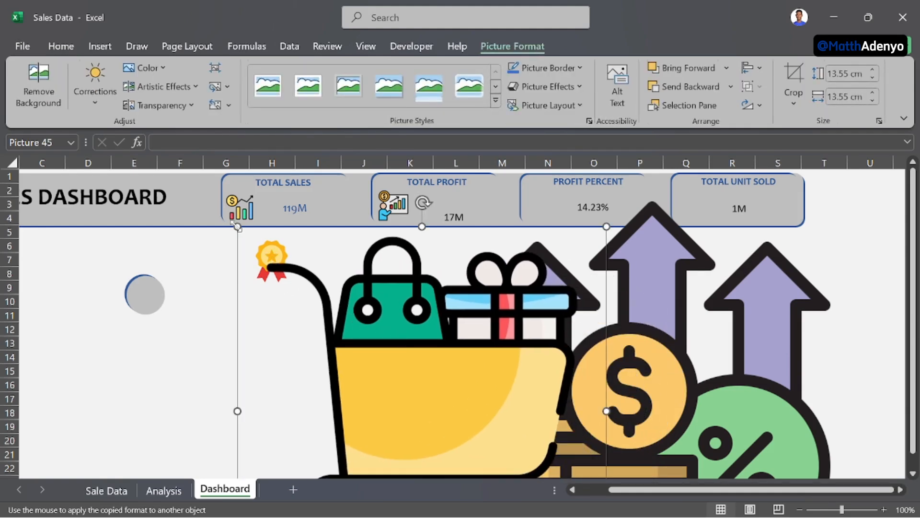
left_click_drag(237, 226, 364, 353)
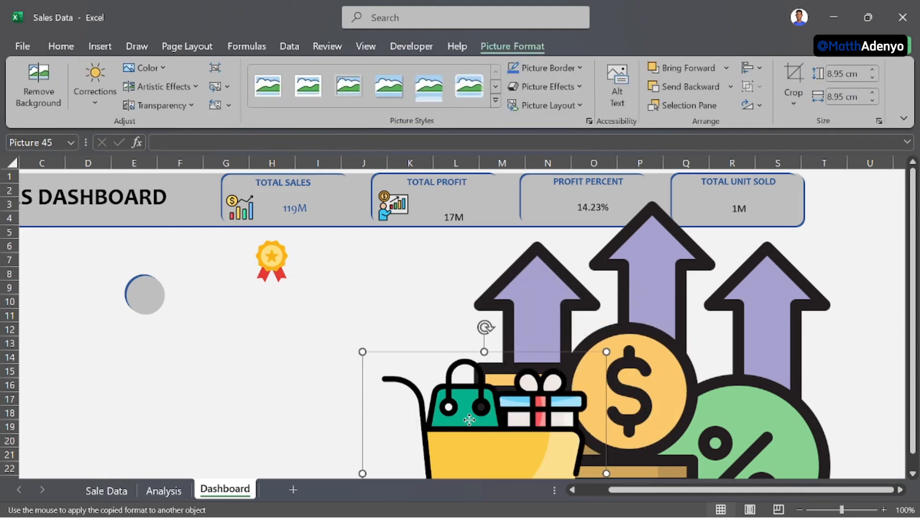
left_click_drag(470, 419, 360, 319)
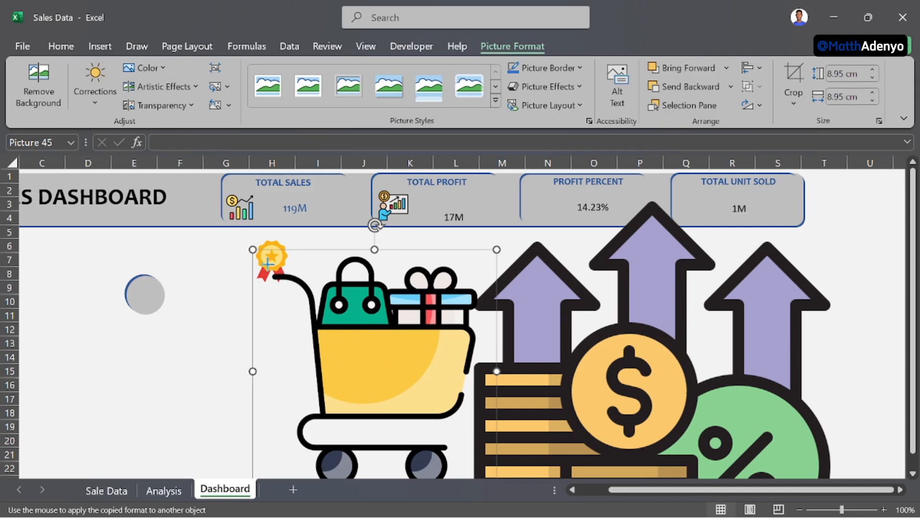
left_click_drag(268, 263, 365, 393)
left_click_drag(431, 392, 344, 285)
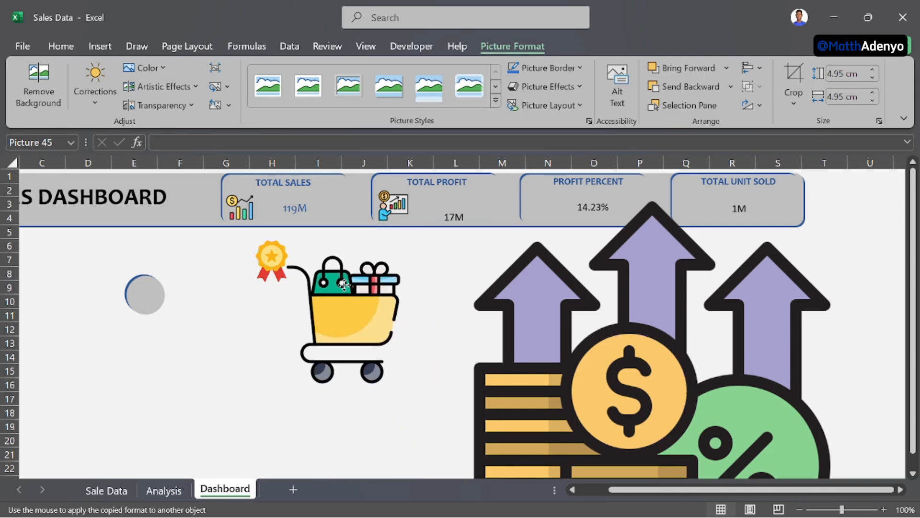
left_click_drag(271, 246, 710, 211)
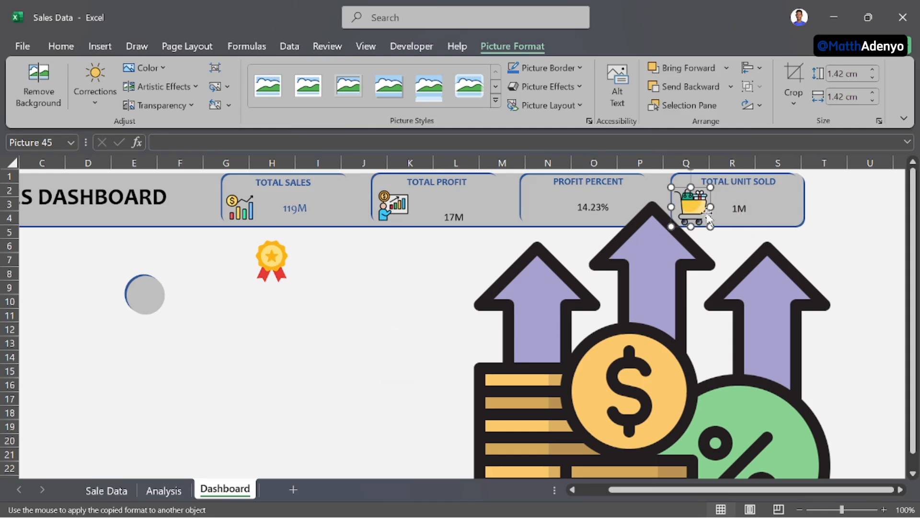
left_click_drag(672, 187, 692, 203)
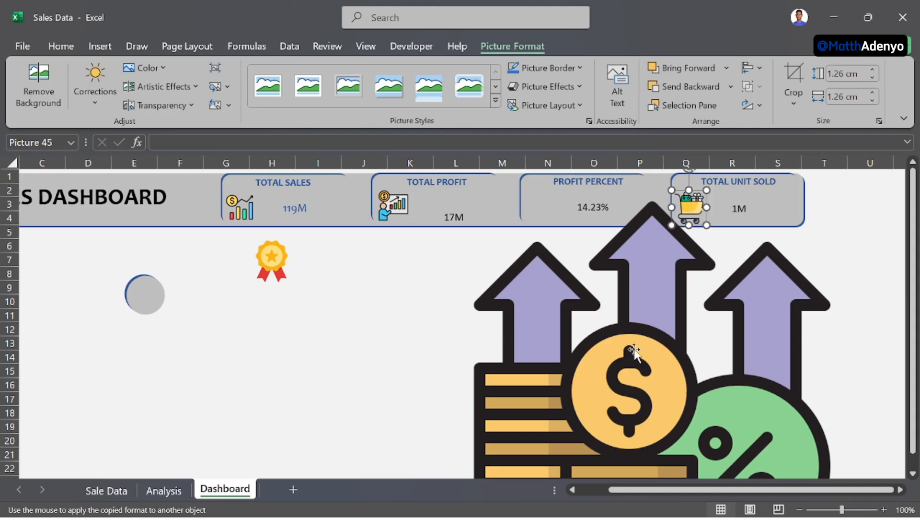
Step: Shrink the picture of coins, arrows and a percent sign to about 1.07 cm and place it in the PROFIT PERCENT card
left_click_drag(633, 346, 354, 320)
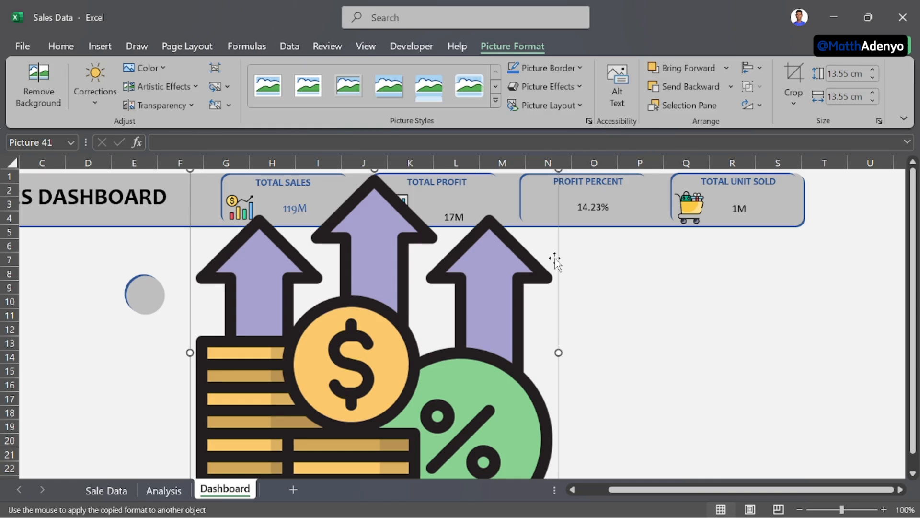
left_click_drag(467, 276, 538, 314)
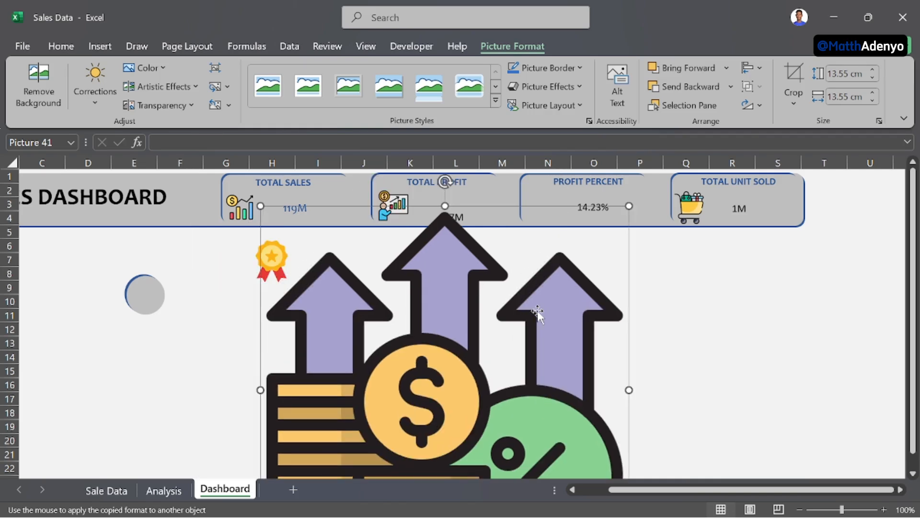
left_click_drag(628, 205, 457, 349)
left_click_drag(438, 407, 551, 237)
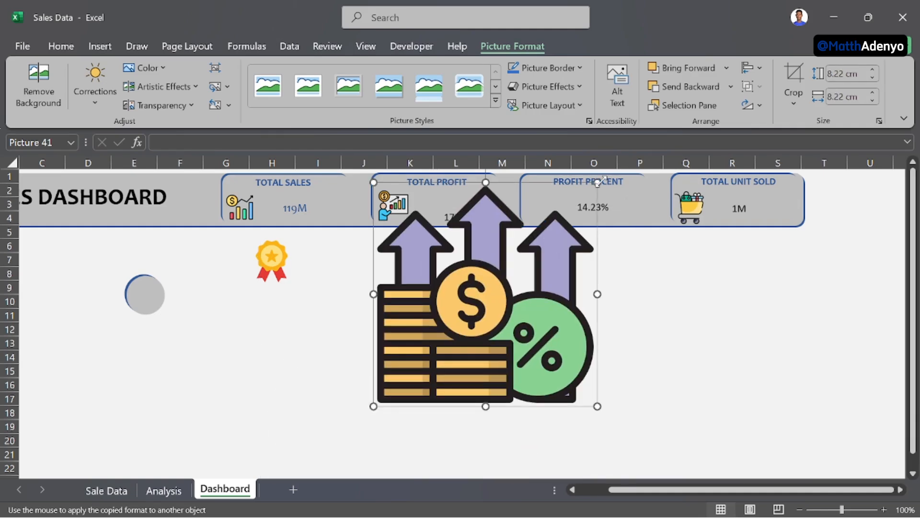
left_click_drag(598, 182, 538, 207)
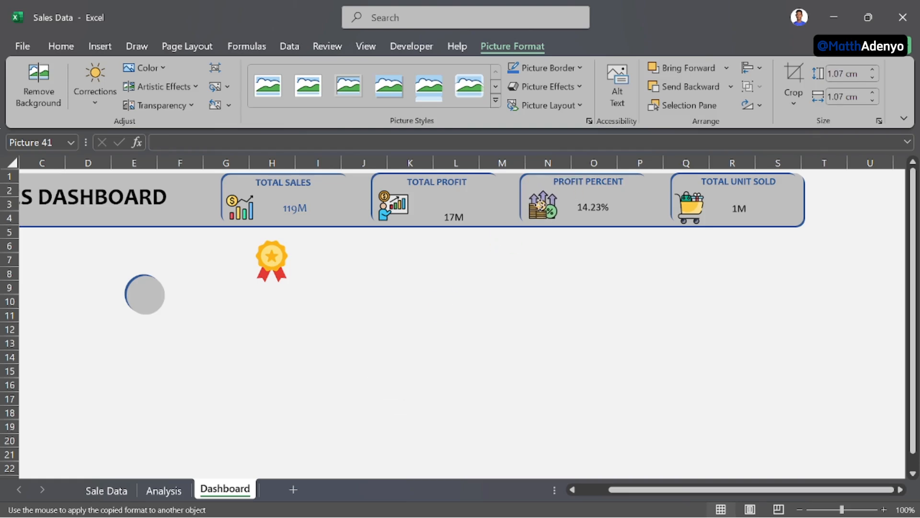
left_click(548, 301)
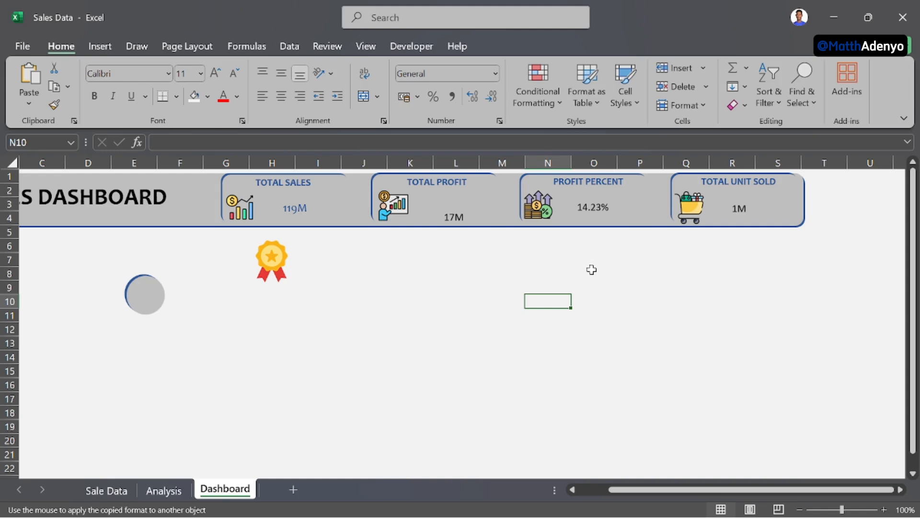
Step: Format the Total Sales cell A3 on the Analysis sheet as Currency with 0 decimals and the $ English (United States) symbol
scroll(526, 327, "up", 2)
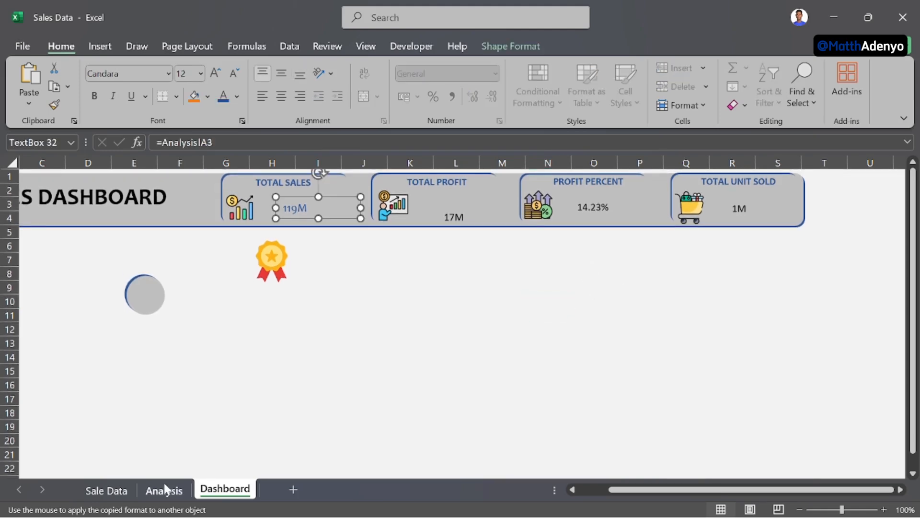
left_click(164, 489)
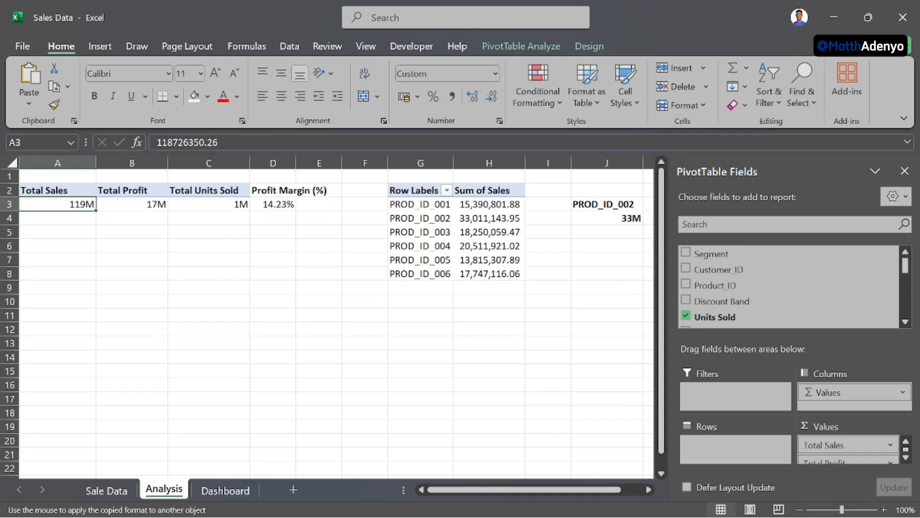
left_click(494, 72)
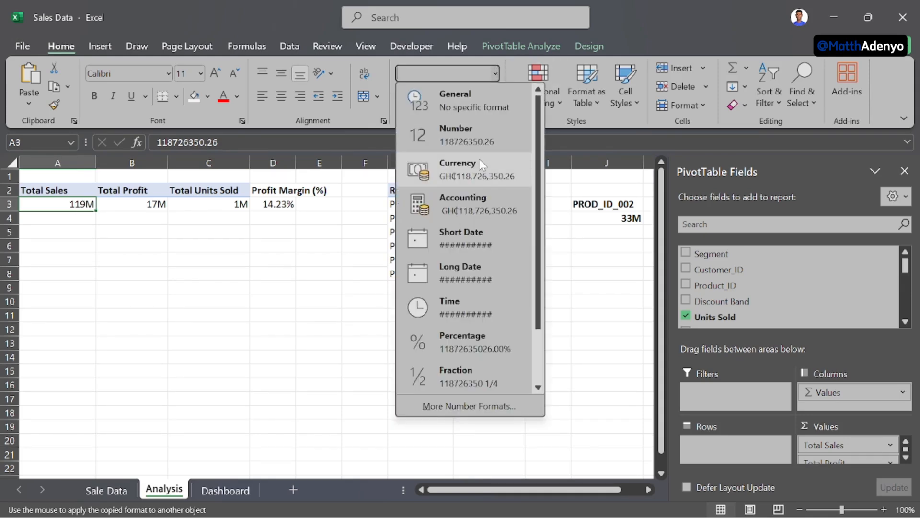
left_click(465, 405)
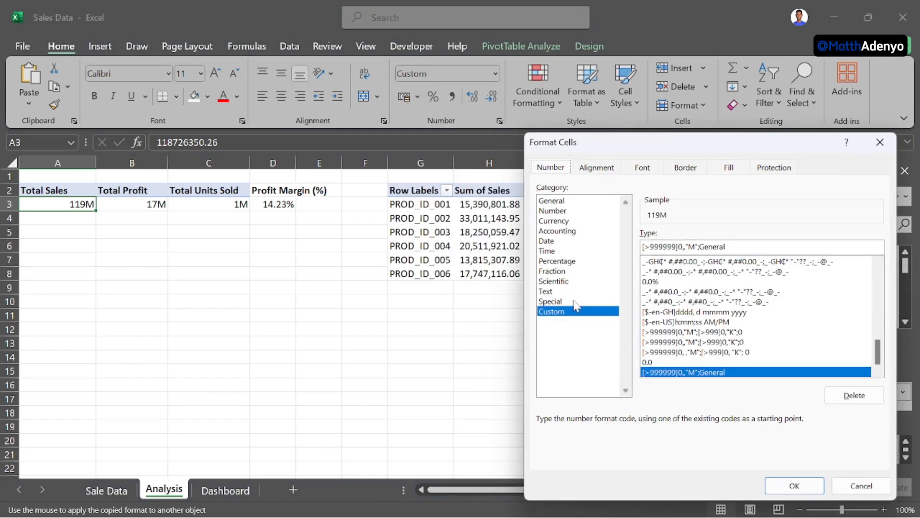
left_click(554, 222)
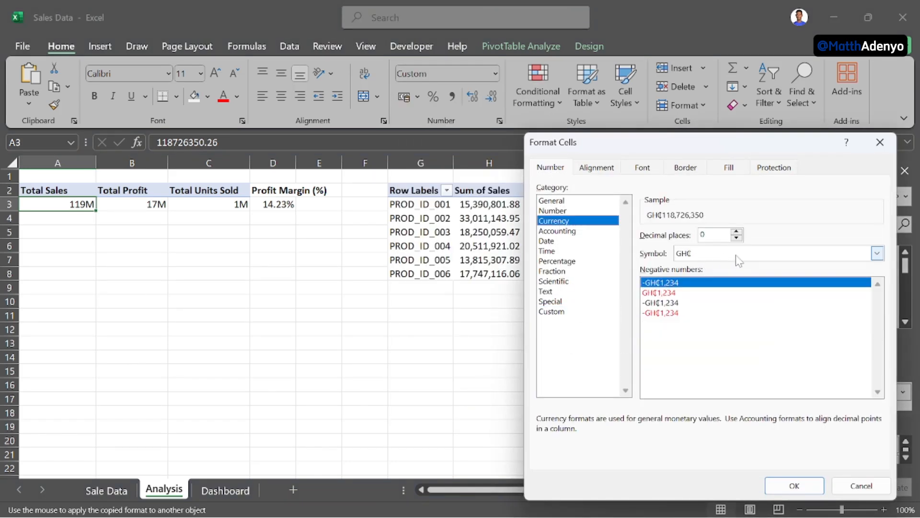
left_click(739, 260)
left_click(879, 448)
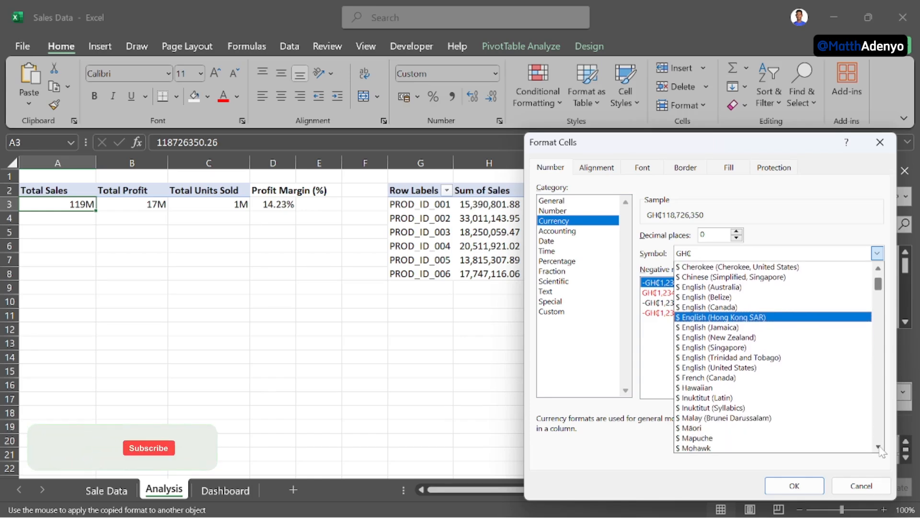
left_click(717, 370)
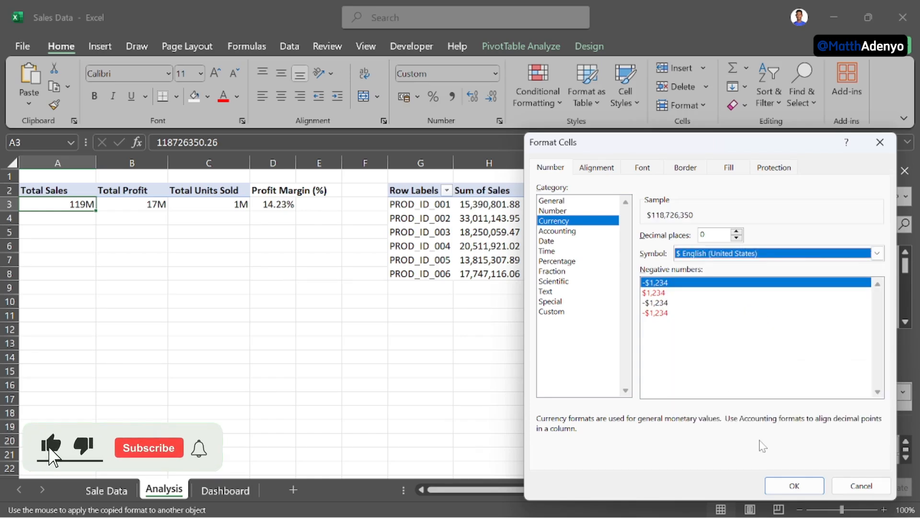
left_click(795, 487)
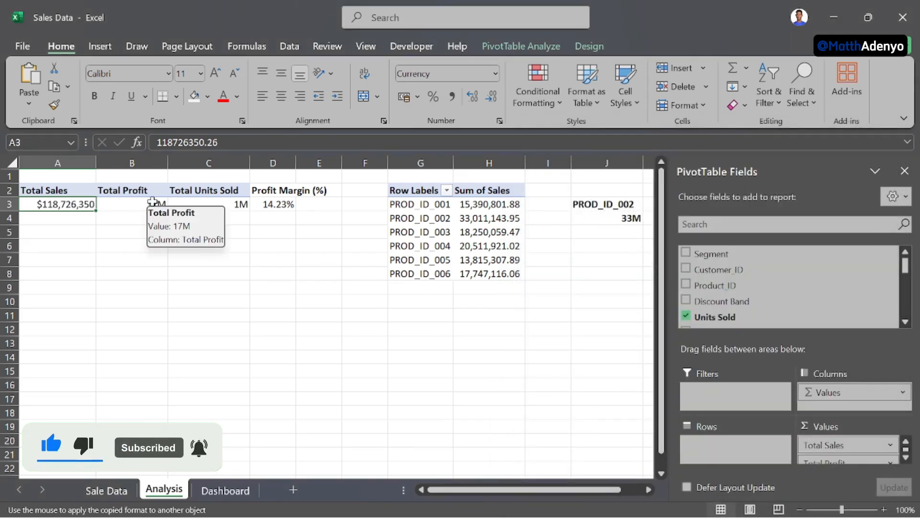
Step: Format cells B3:C3 on the Analysis sheet as Currency with 0 decimals and the $ English (United States) symbol
left_click_drag(163, 205, 227, 202)
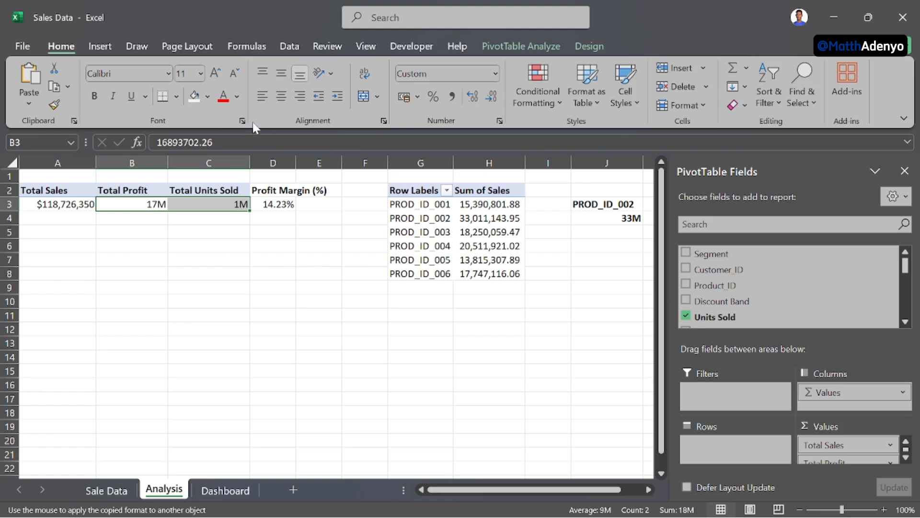
left_click(496, 74)
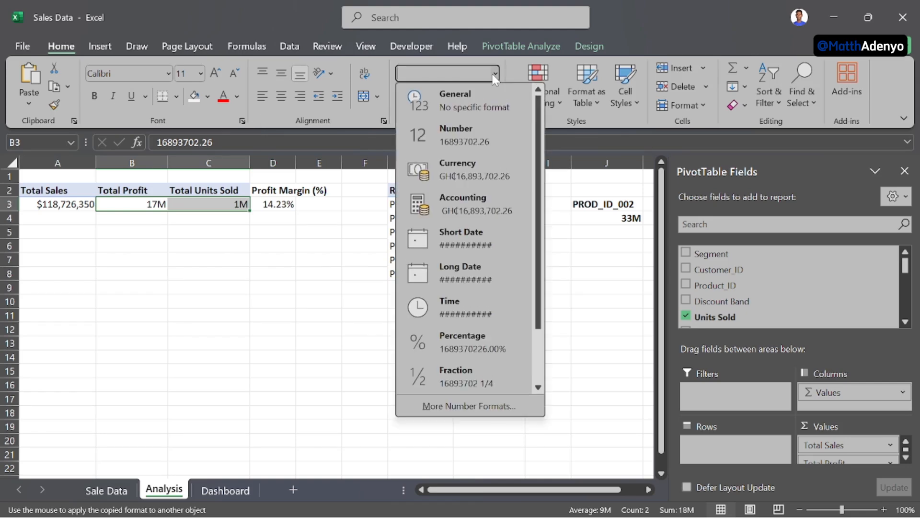
left_click(451, 408)
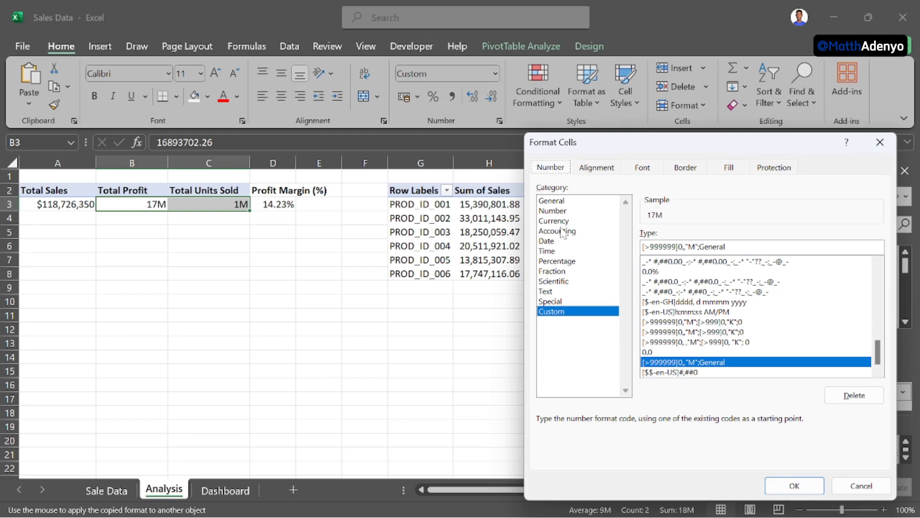
left_click(562, 222)
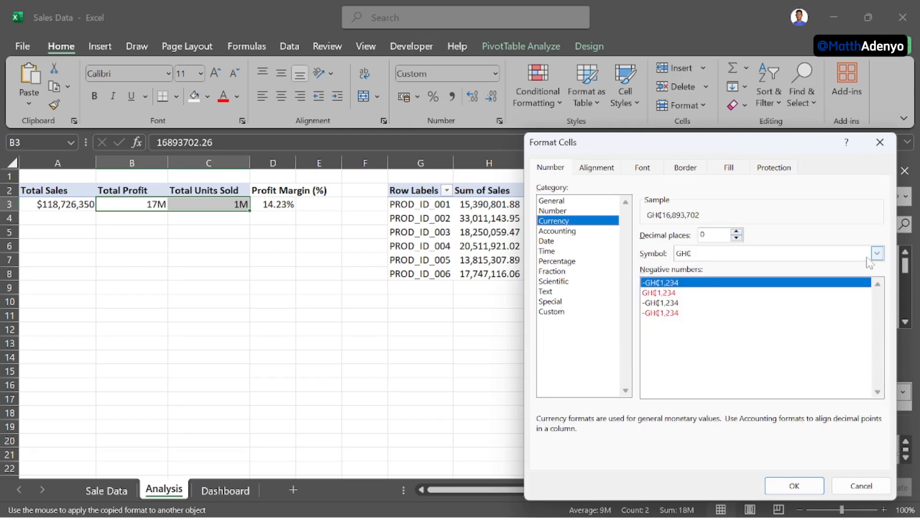
left_click(877, 253)
scroll(768, 384, "down", 5)
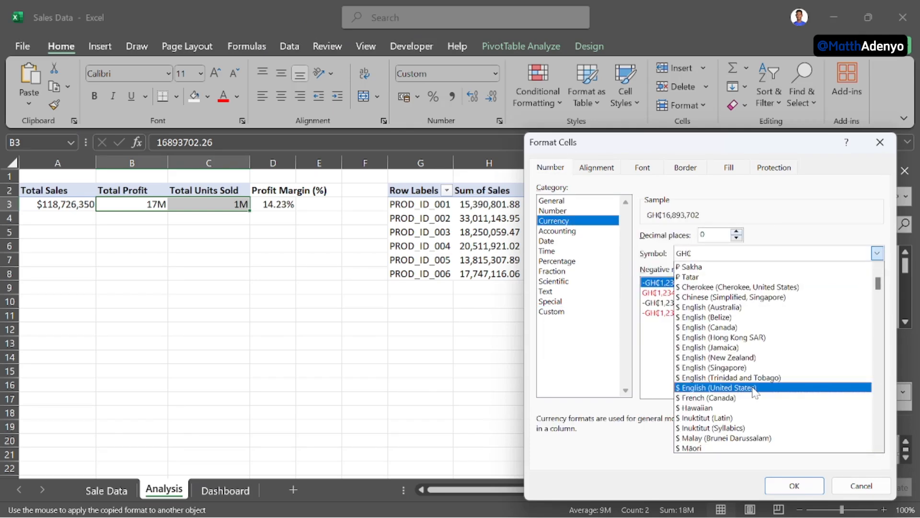
left_click(748, 381)
left_click(801, 482)
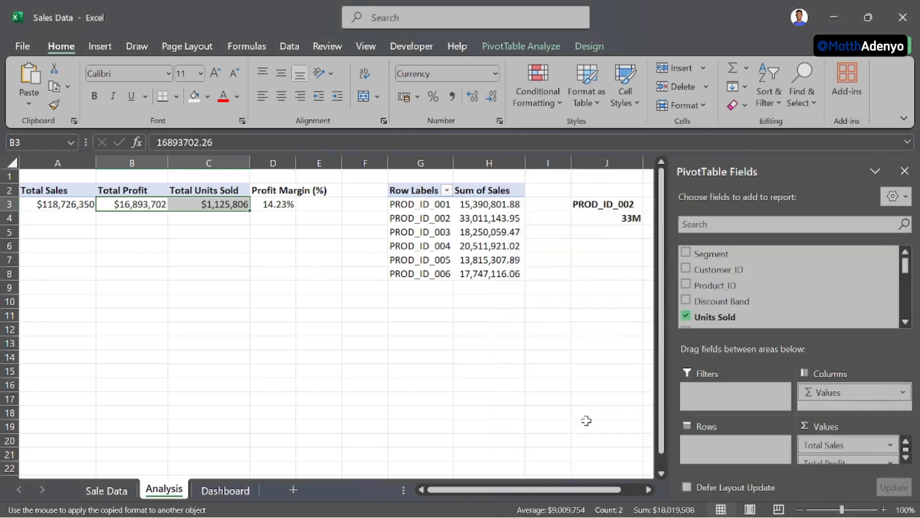
Step: On the Dashboard sheet, make the TOTAL SALES value bold at size 13 and place it beside the card's chart icon
left_click(225, 490)
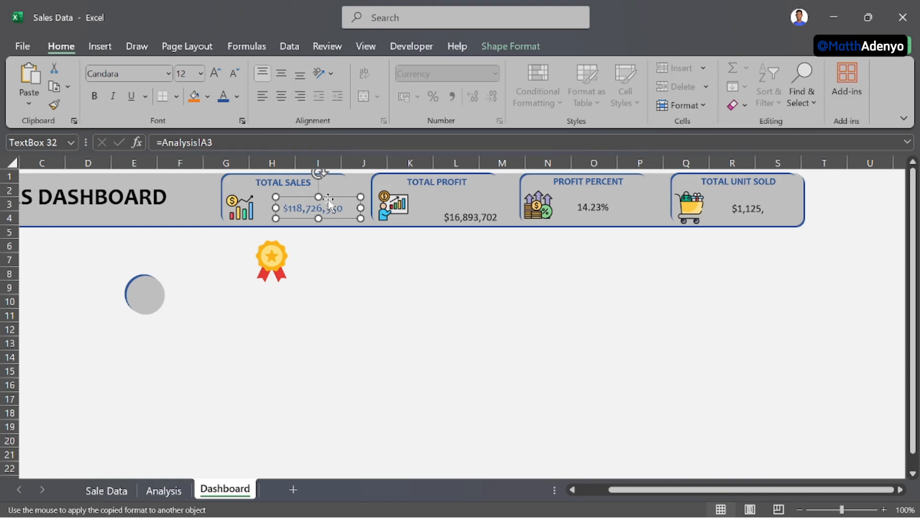
left_click_drag(329, 198, 319, 199)
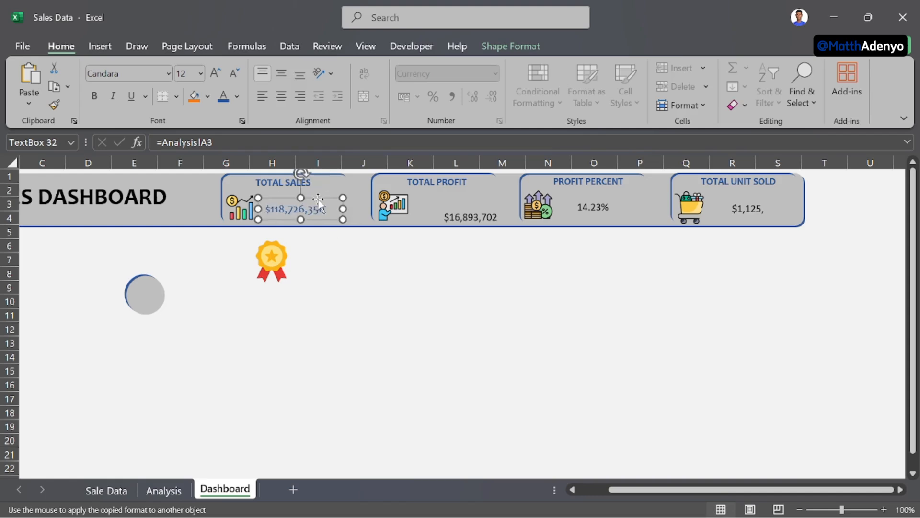
left_click(216, 75)
left_click(95, 96)
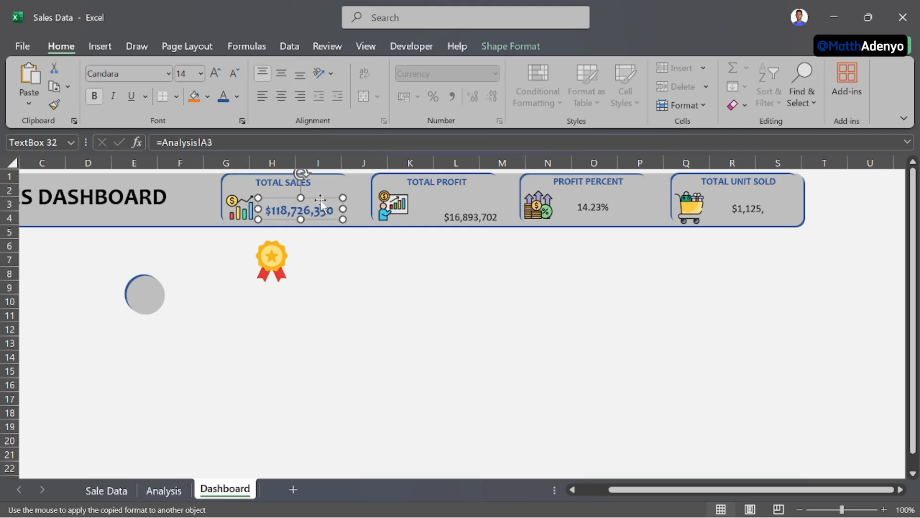
left_click(233, 76)
left_click(186, 76)
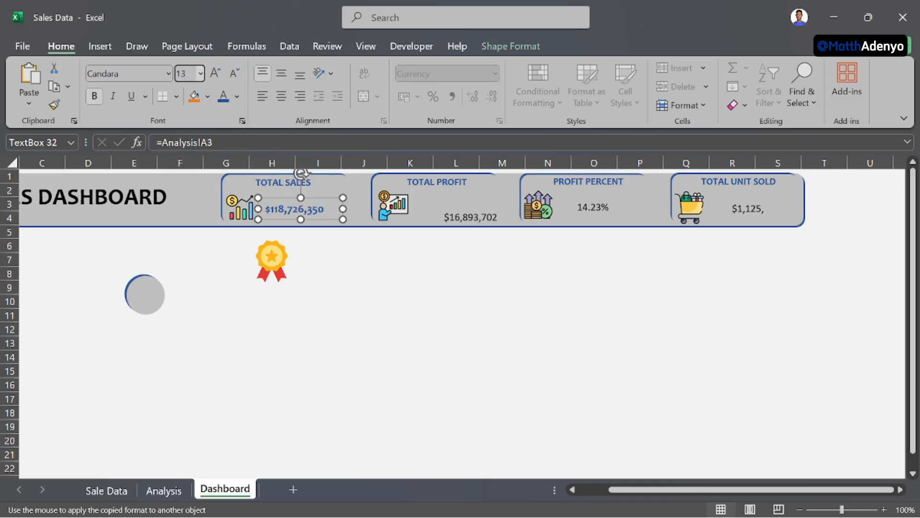
type("13")
key("Return")
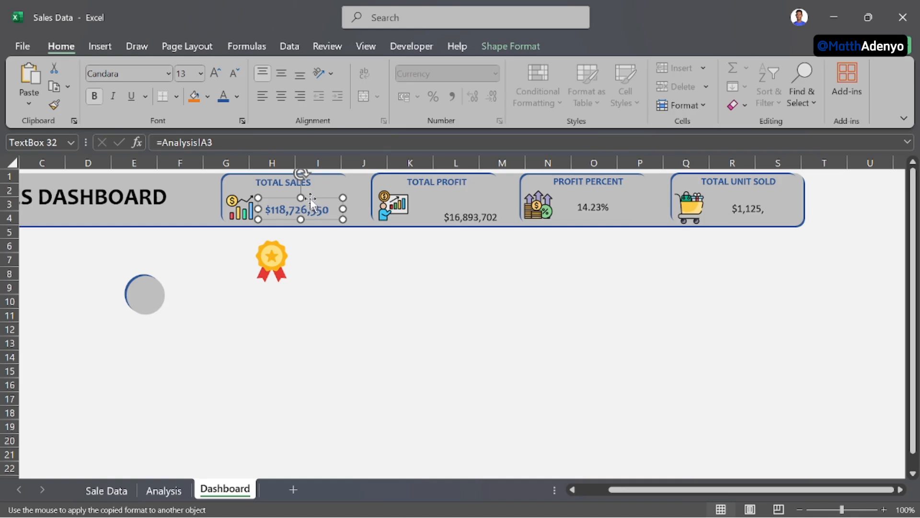
left_click_drag(311, 199, 309, 198)
left_click(308, 296)
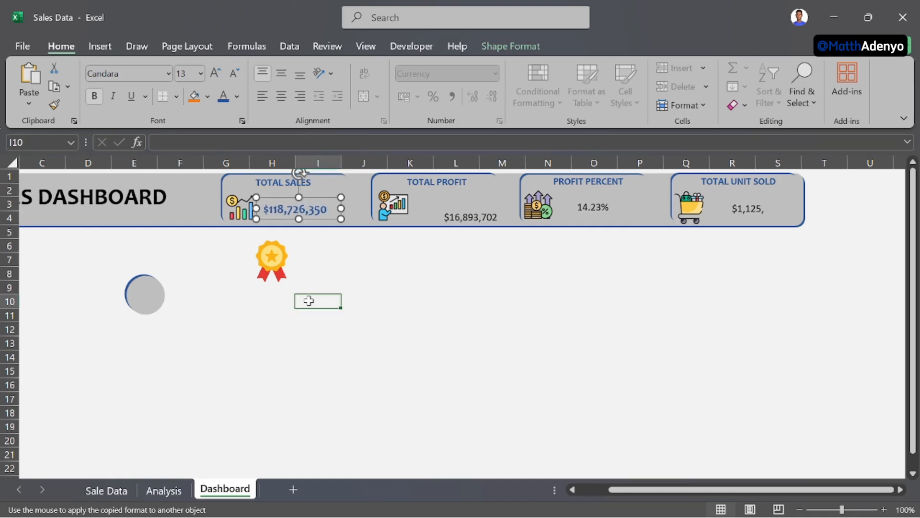
Step: Copy the TOTAL SALES value's formatting to the TOTAL PROFIT, PROFIT PERCENT and TOTAL UNIT SOLD values with Format Painter
left_click(336, 210)
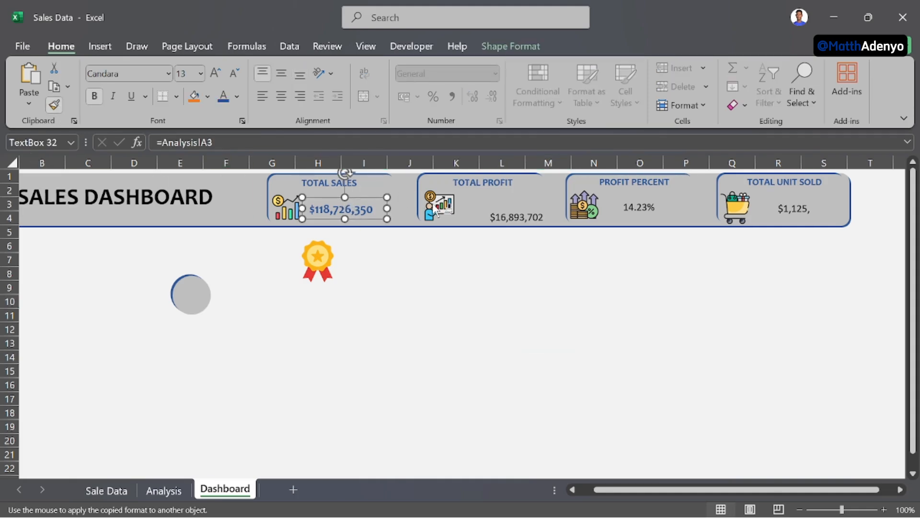
left_click(506, 215)
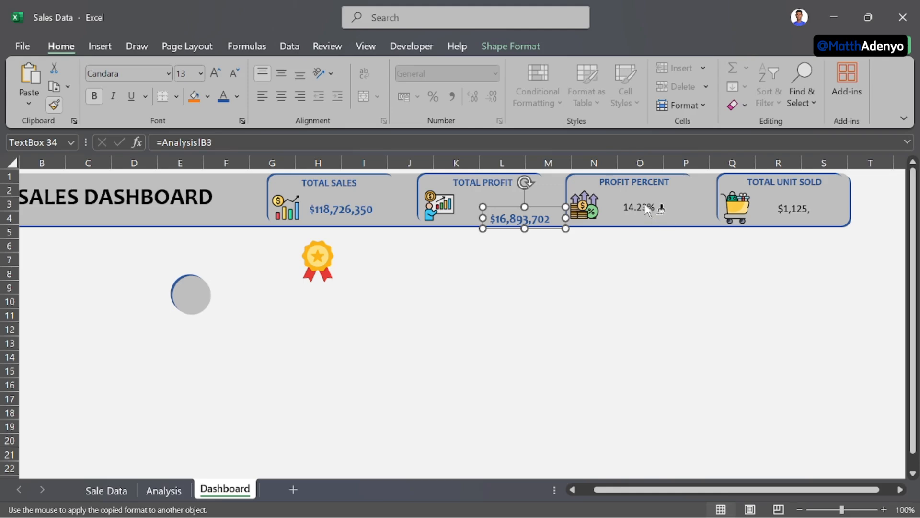
left_click(647, 210)
left_click(789, 209)
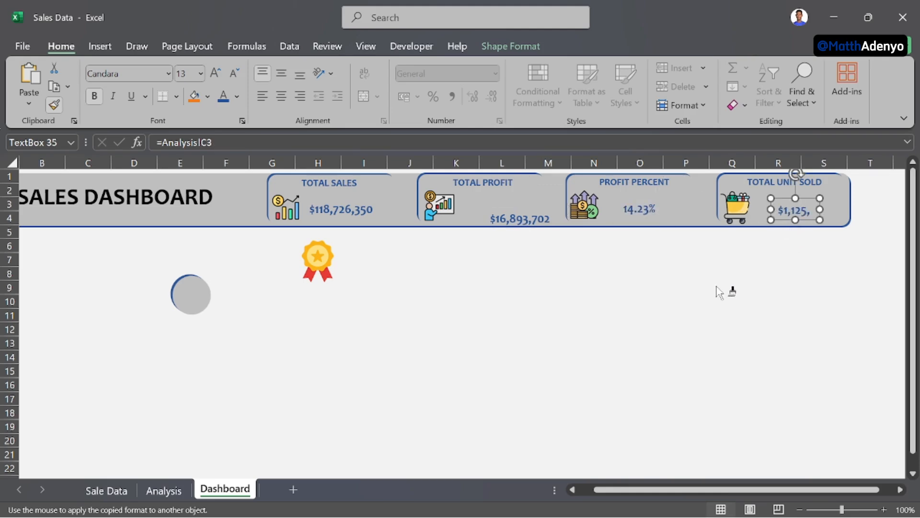
key("Escape")
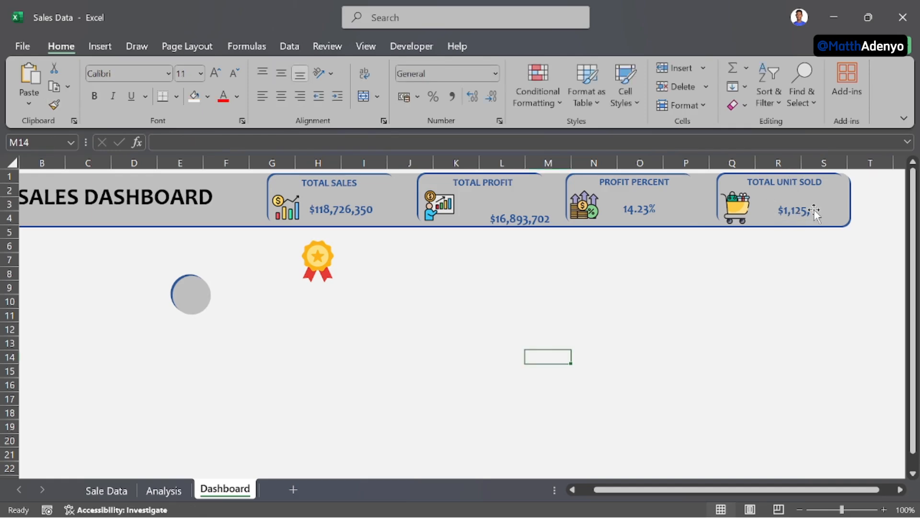
Step: Widen the TOTAL UNIT SOLD value's text box until the whole number fits
left_click(814, 209)
left_click_drag(820, 209, 852, 209)
left_click(686, 287)
Step: Reposition the PROFIT PERCENT, TOTAL PROFIT and TOTAL UNIT SOLD values beside the icons in their cards
left_click(645, 208)
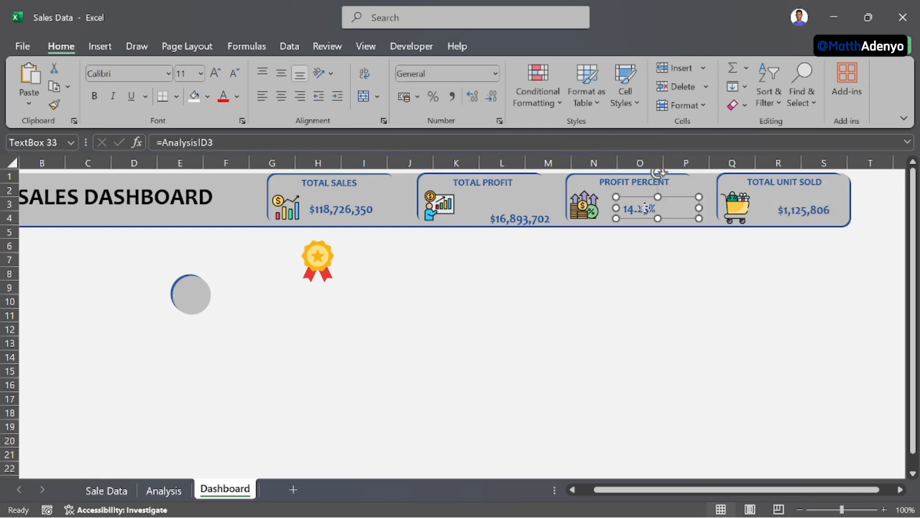
left_click(523, 213)
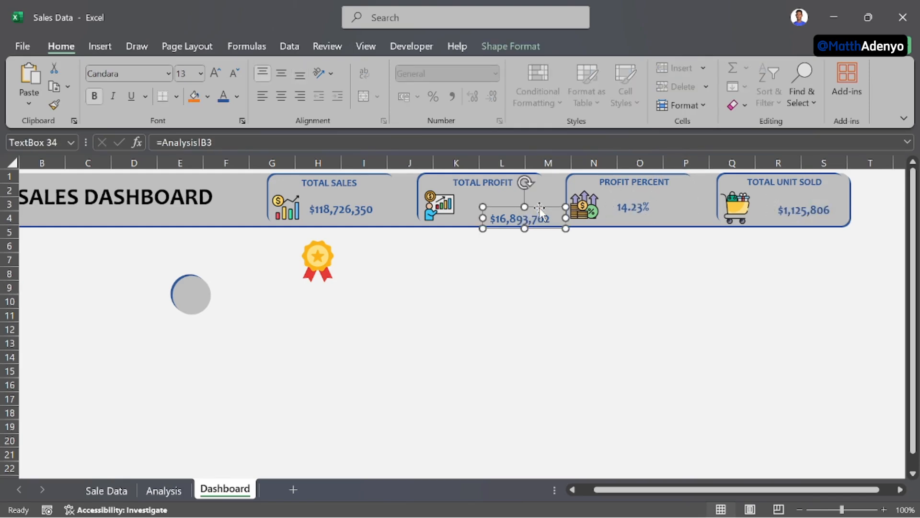
left_click_drag(539, 208, 514, 197)
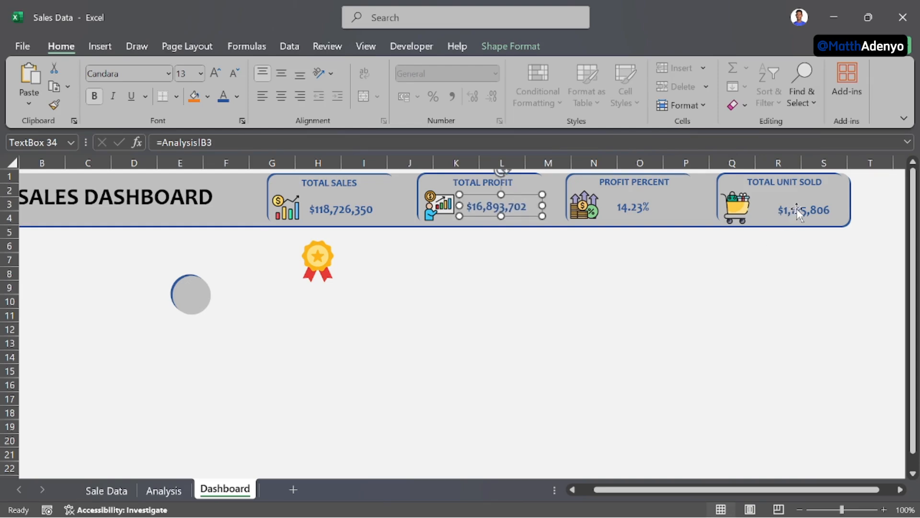
left_click_drag(798, 207, 784, 205)
left_click(719, 293)
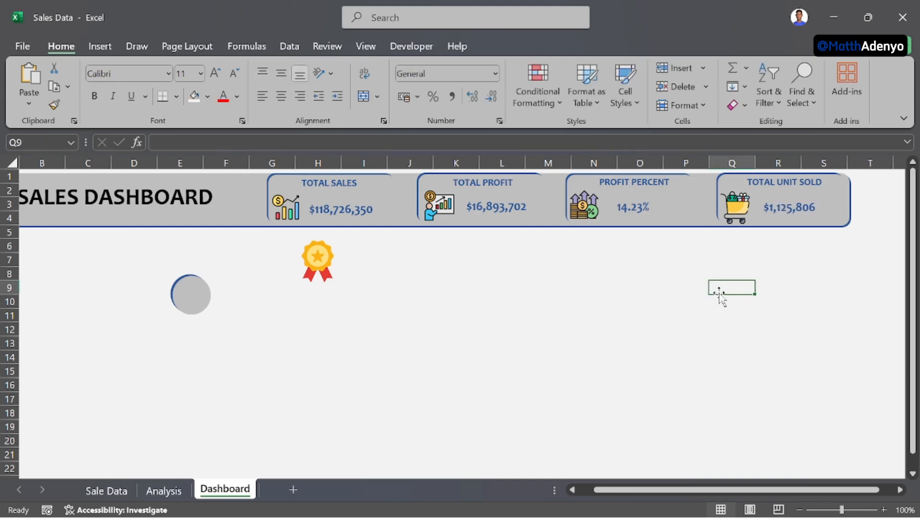
Step: Move the grey circle to around column N and the award ribbon picture to around column K, clearing the area below the title
left_click(504, 302)
scroll(313, 333, "left", 1)
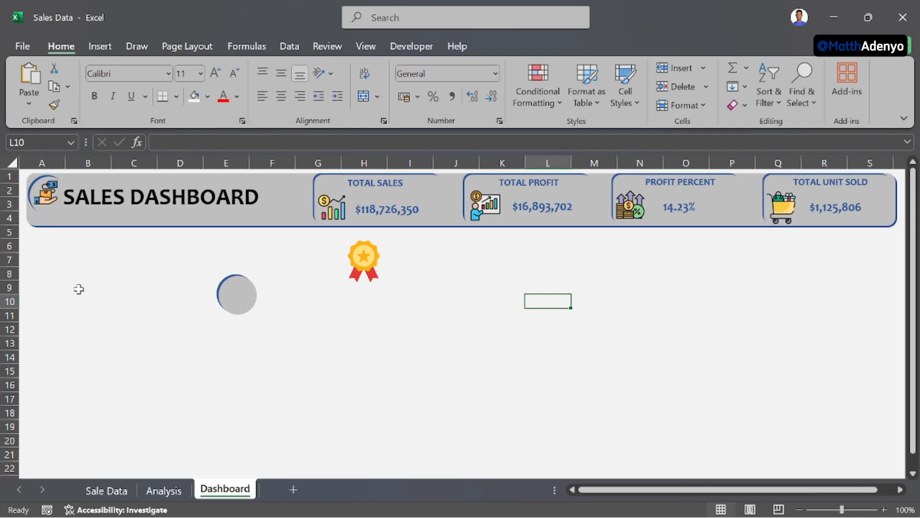
left_click(249, 302)
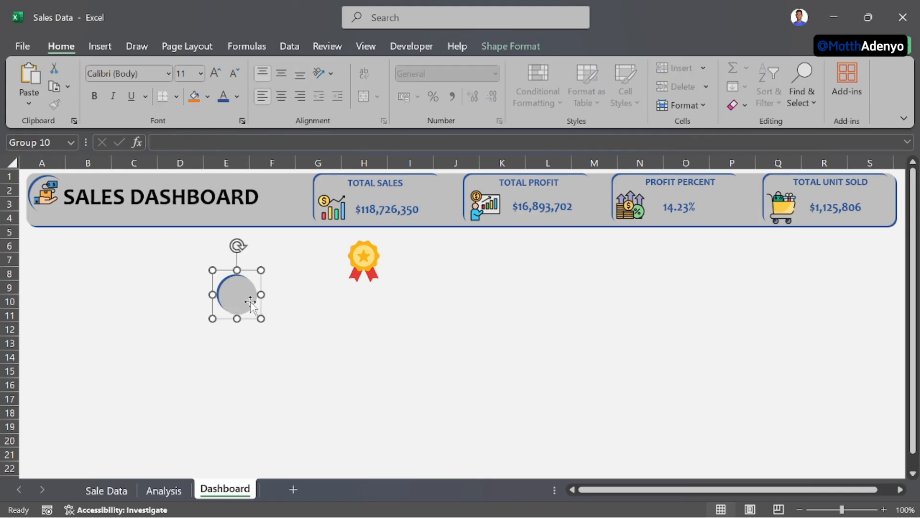
left_click_drag(250, 301, 686, 288)
left_click_drag(364, 261, 516, 281)
Step: Duplicate the TOTAL SALES card background, place the copy below the dashboard title and stretch it down to about row 10
left_click(331, 192)
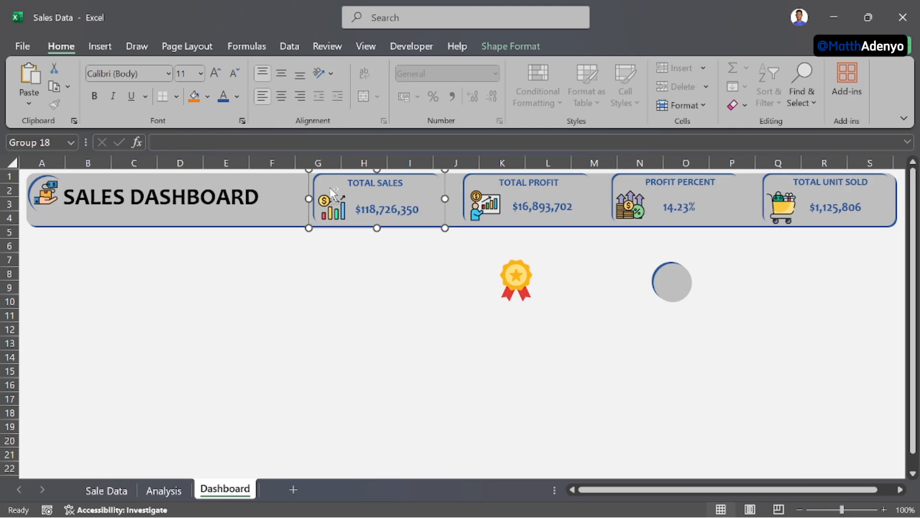
key("ctrl+d")
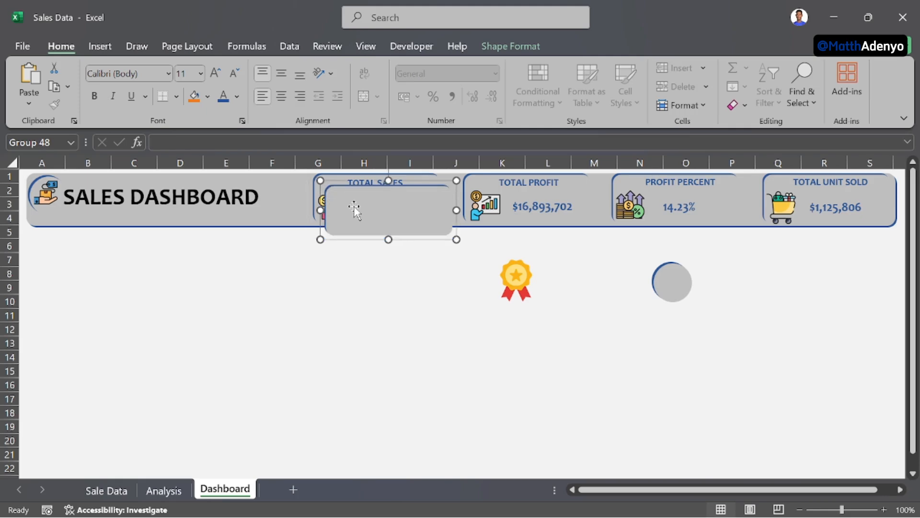
left_click_drag(354, 206, 56, 253)
left_click_drag(90, 282, 88, 303)
left_click(264, 302)
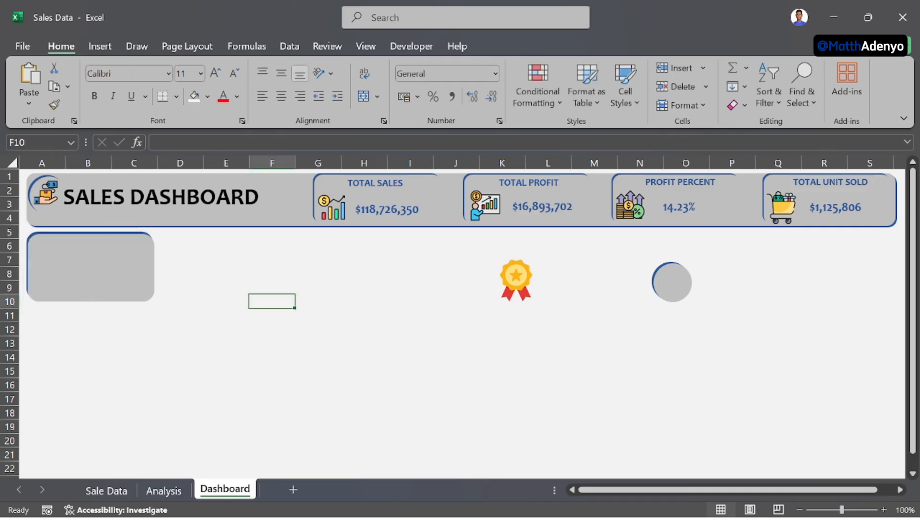
Step: Duplicate the TOTAL SALES label and place the copy in the upper part of the new card below the title
left_click(375, 183)
key("ctrl+d")
triple_click(402, 195)
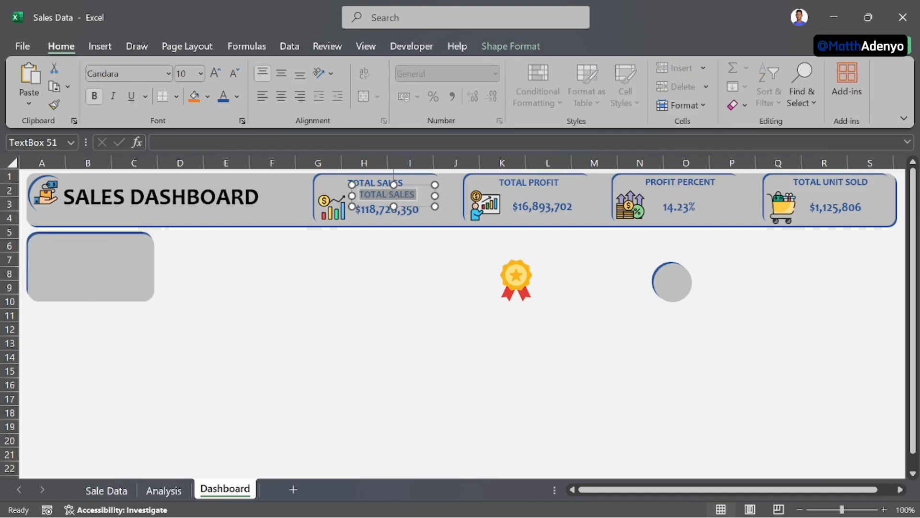
left_click(363, 301)
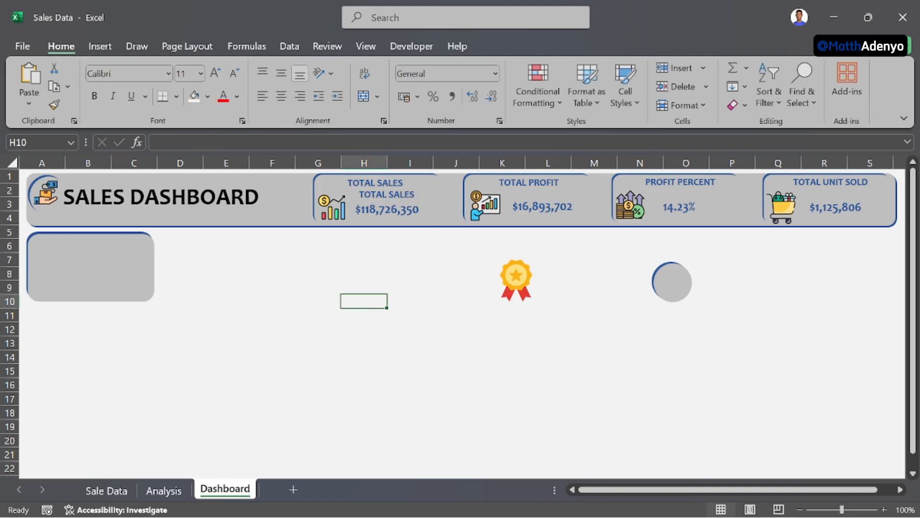
left_click(416, 195)
left_click_drag(426, 207, 121, 269)
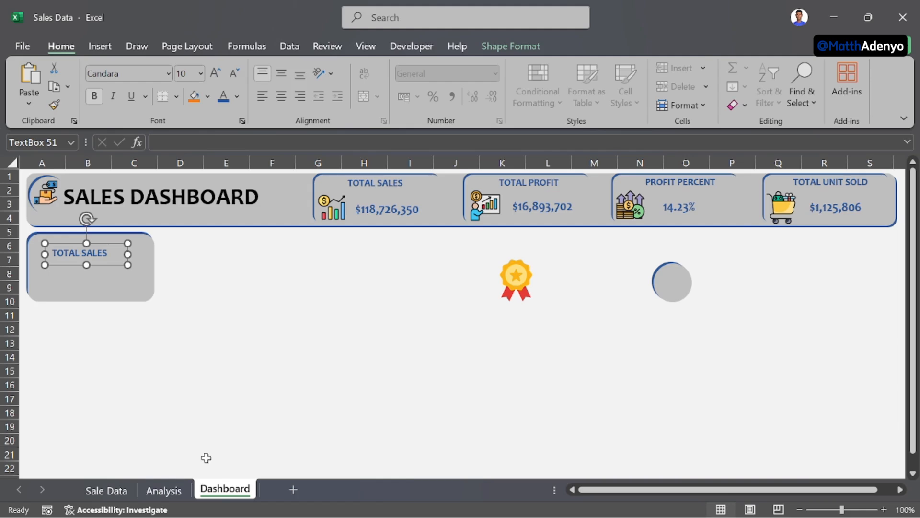
Step: Check the top product on the Analysis sheet and change the new Dashboard card's label to TOP SELLEING PRODUCT
left_click(177, 492)
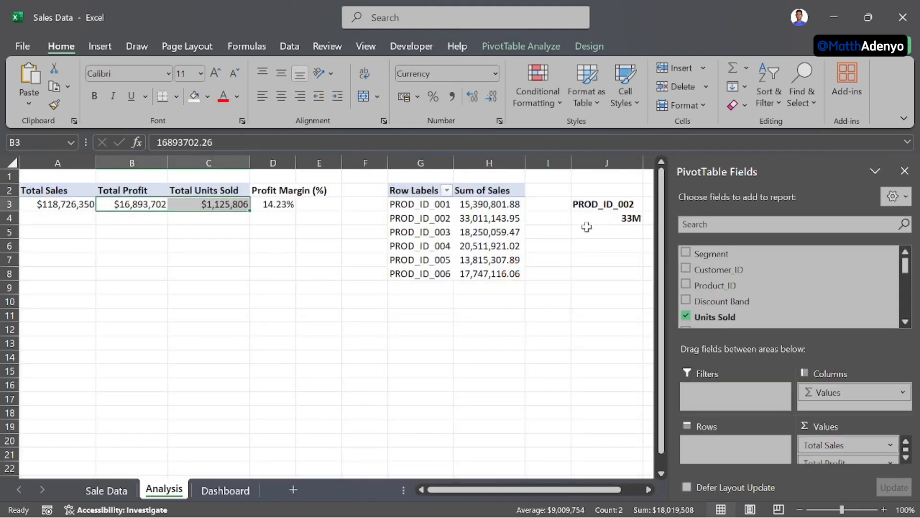
scroll(556, 216, "right", 1)
scroll(546, 208, "left", 1)
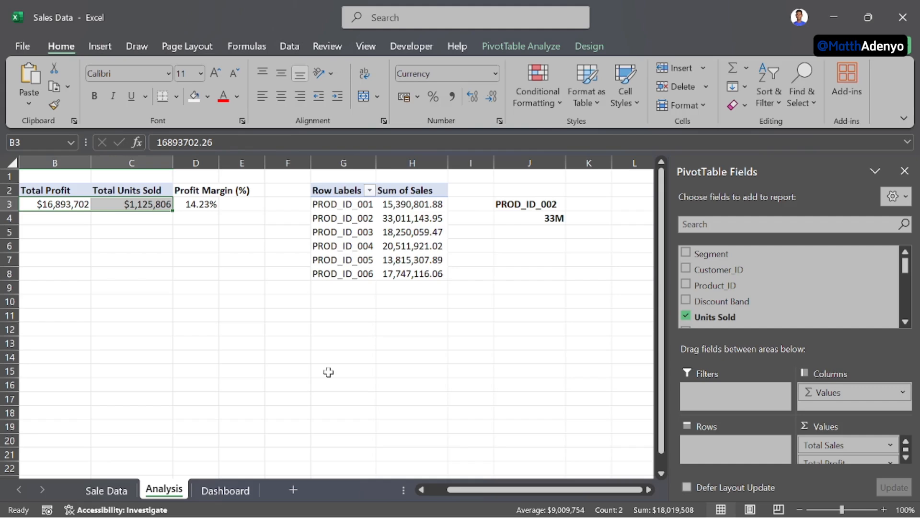
left_click(217, 493)
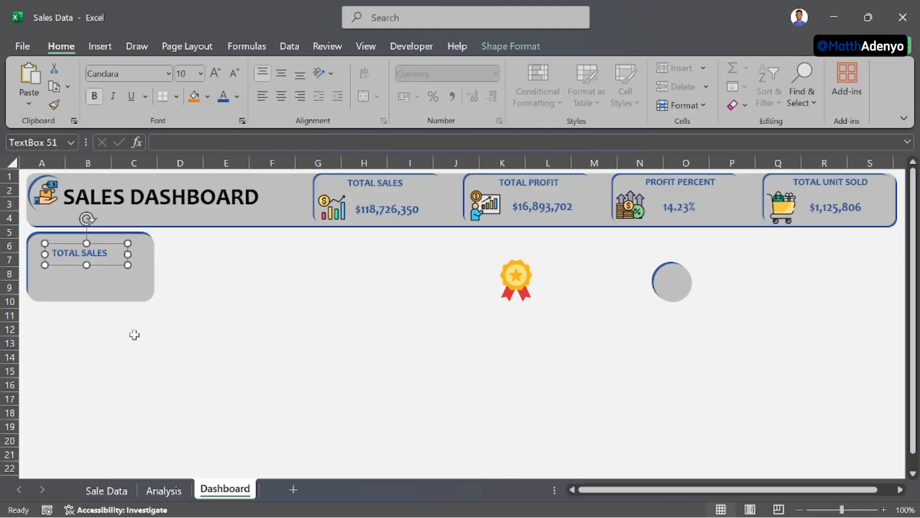
double_click(102, 255)
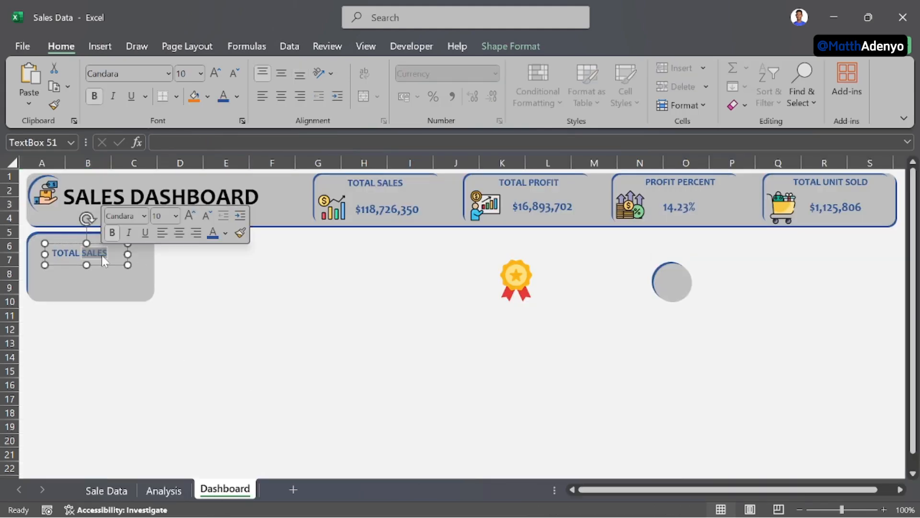
key("BackSpace")
key("BackSpace")
key("BackSpace")
key("BackSpace")
key("BackSpace")
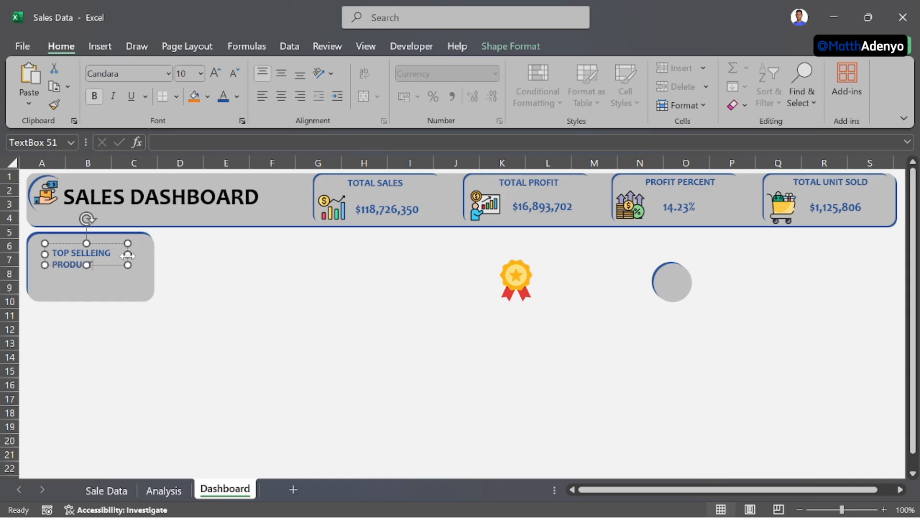
Step: Widen the TOP SELLEING PRODUCT label so its text fits on one line, and leave the label selected
left_click_drag(127, 255, 163, 253)
left_click_drag(171, 288, 134, 272)
left_click(134, 334)
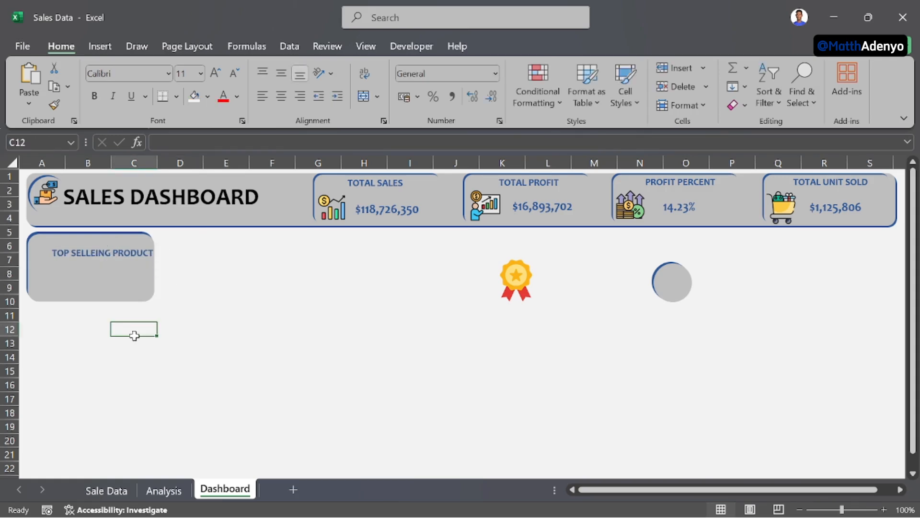
left_click(99, 253)
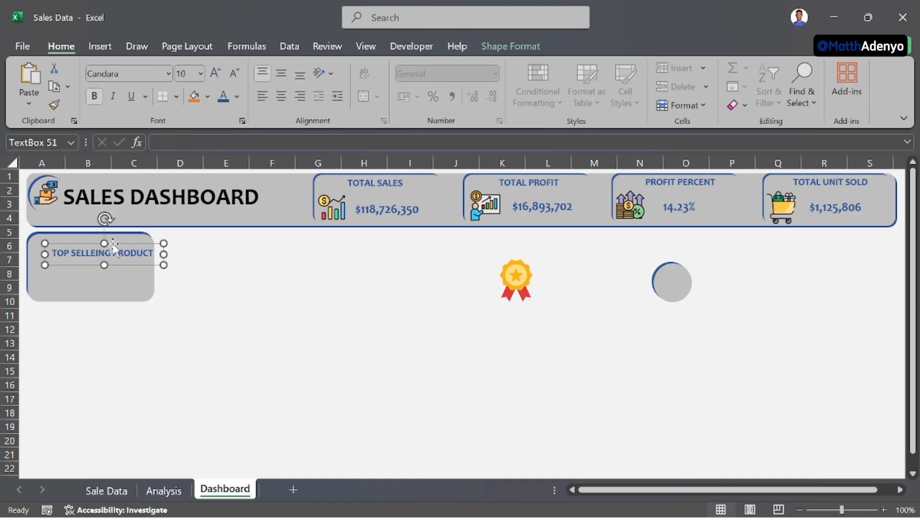
Step: Move the TOP SELLEING PRODUCT label to its card's top edge and duplicate it twice, placing one copy at the card's bottom
left_click_drag(115, 247, 100, 238)
left_click(210, 312)
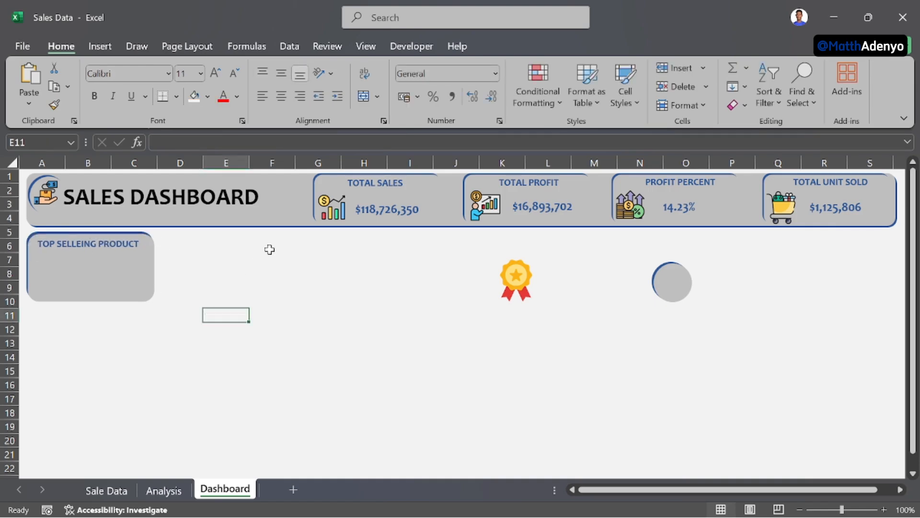
left_click(110, 244)
left_click(119, 256)
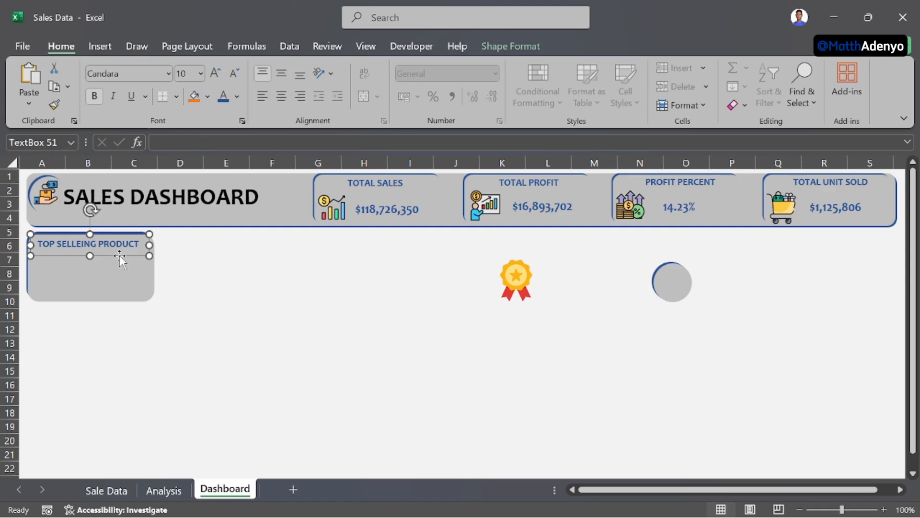
key("ctrl+d")
key("ctrl+d")
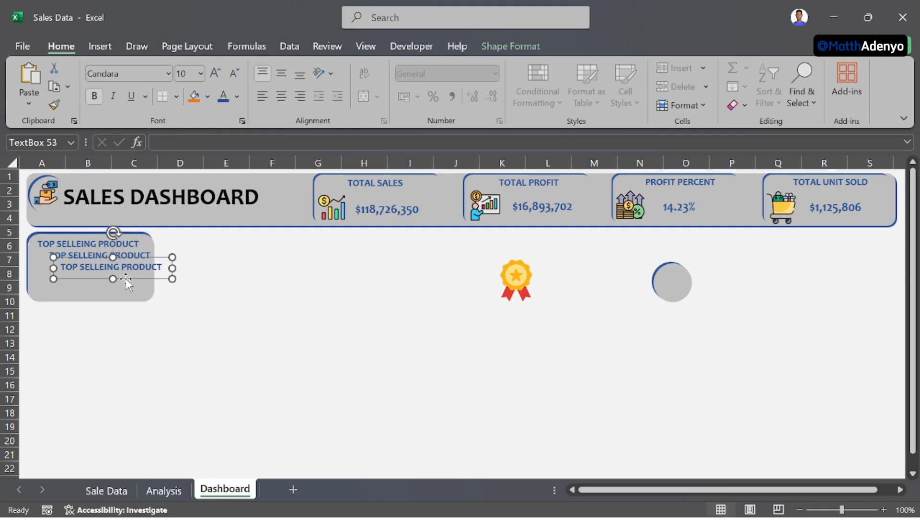
left_click_drag(126, 283, 113, 310)
left_click(261, 296)
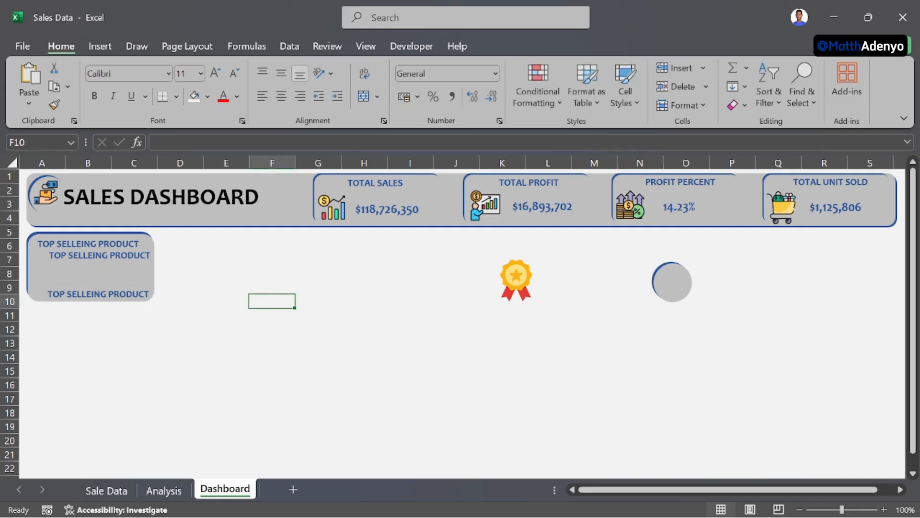
Step: Narrow the other duplicated label and place it in the middle of the top selling product card
left_click(115, 255)
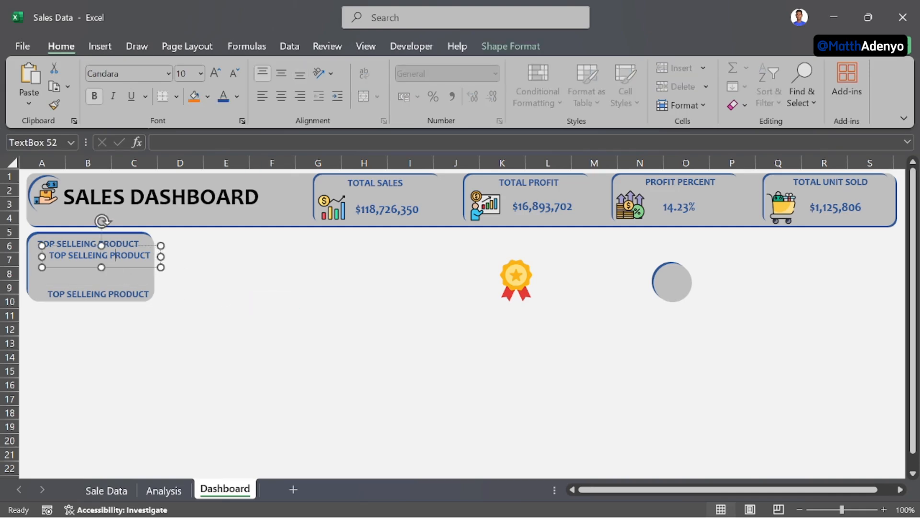
left_click_drag(143, 247, 126, 268)
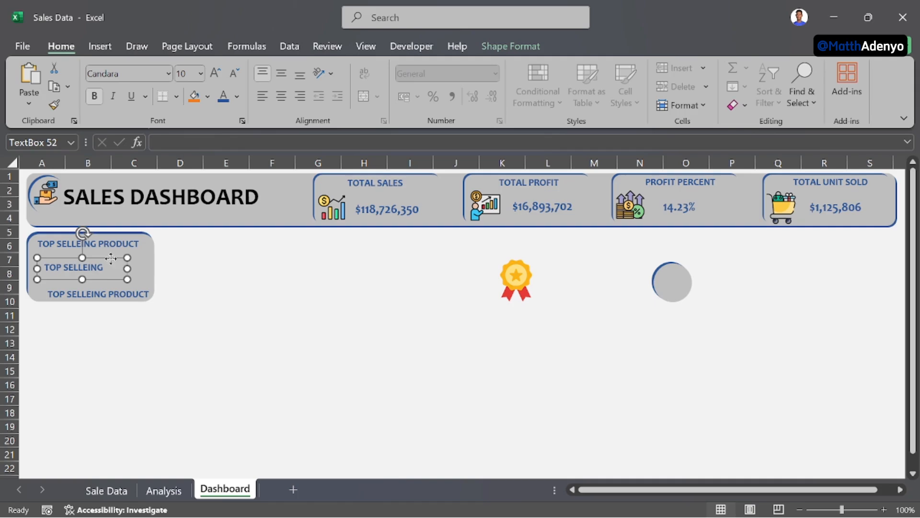
left_click_drag(111, 259, 134, 265)
Step: Clear the middle label's text and link the text box to the top product's ID with =Analysis!J3
left_click(129, 273)
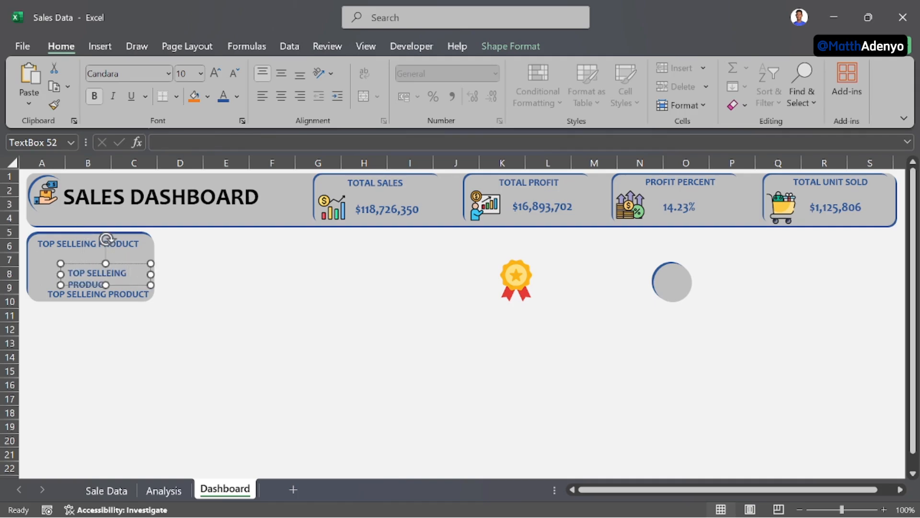
key("ctrl+a")
key("BackSpace")
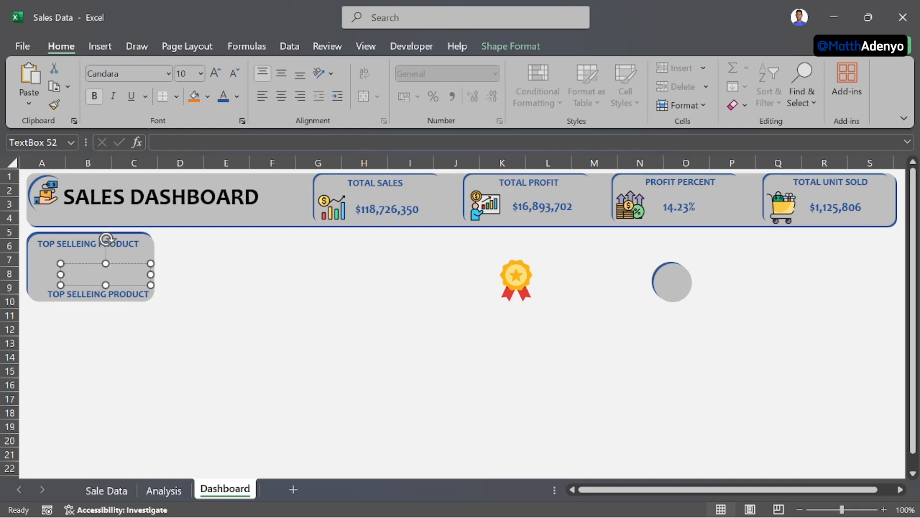
left_click(160, 490)
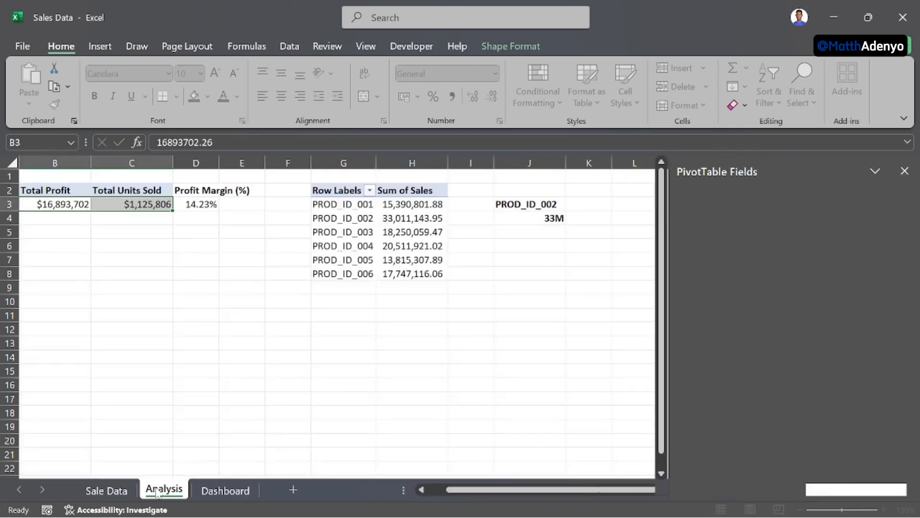
left_click(529, 207)
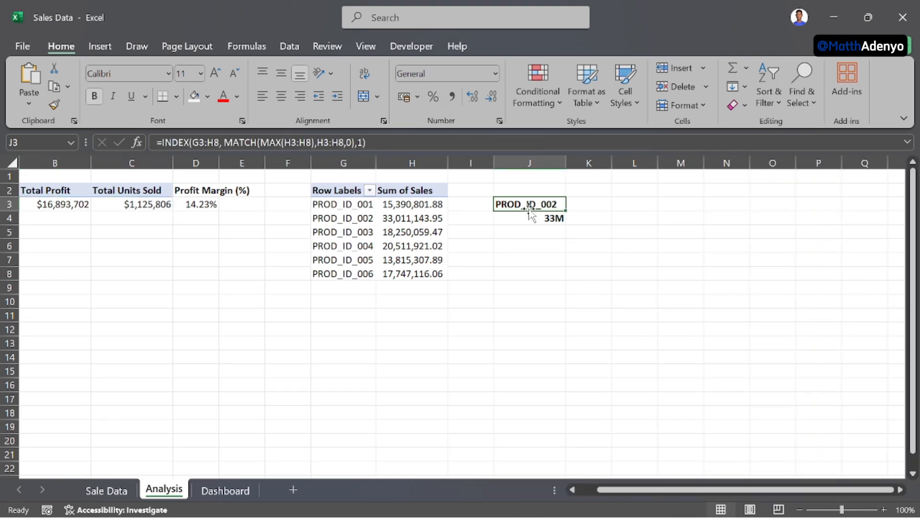
left_click(223, 490)
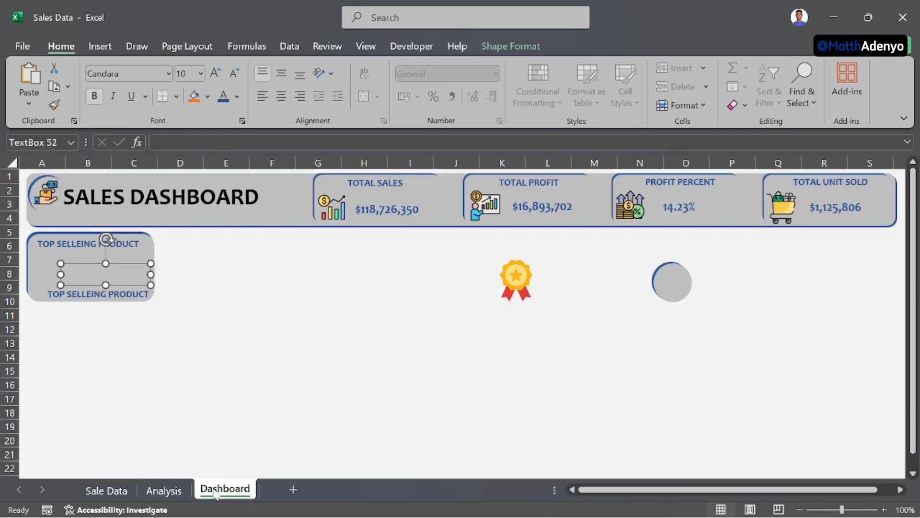
left_click(68, 273)
type("=")
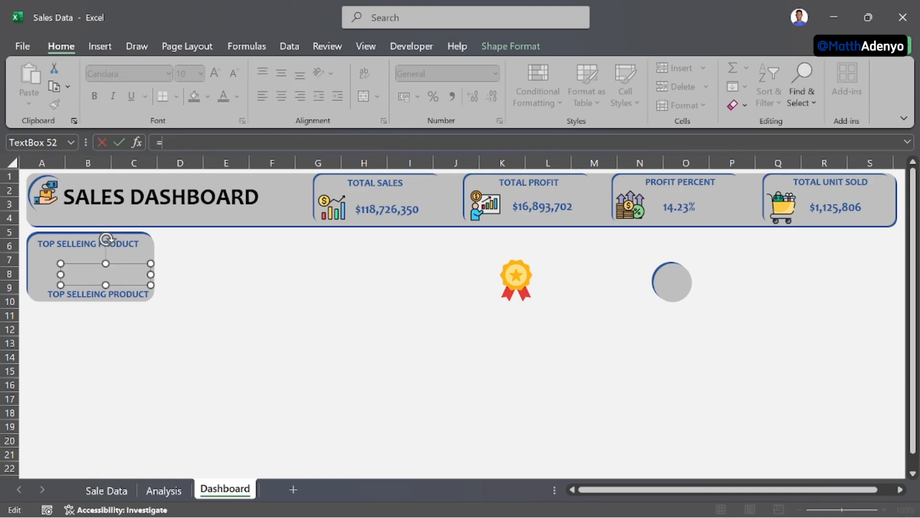
left_click(163, 489)
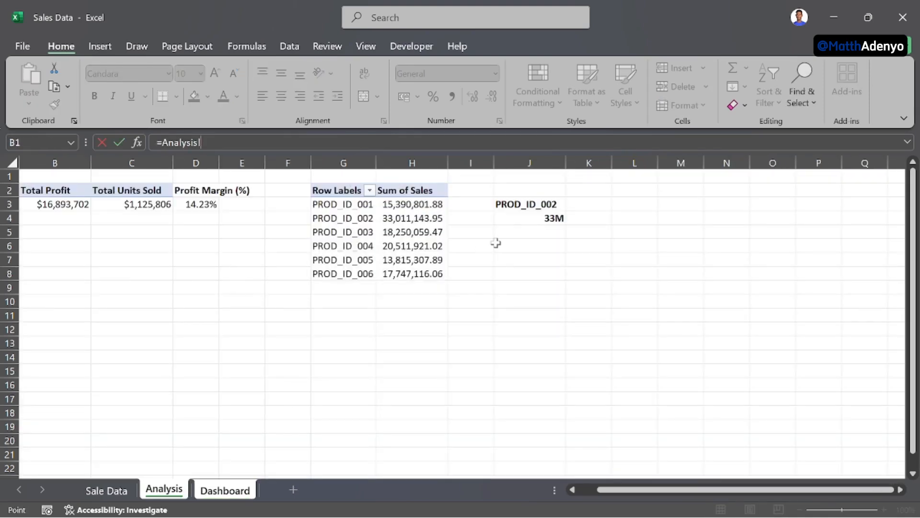
left_click(530, 205)
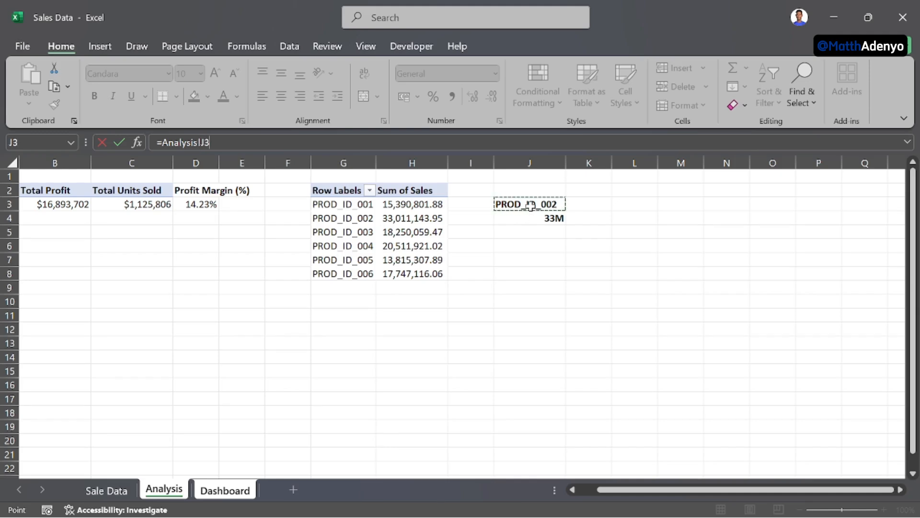
key("Return")
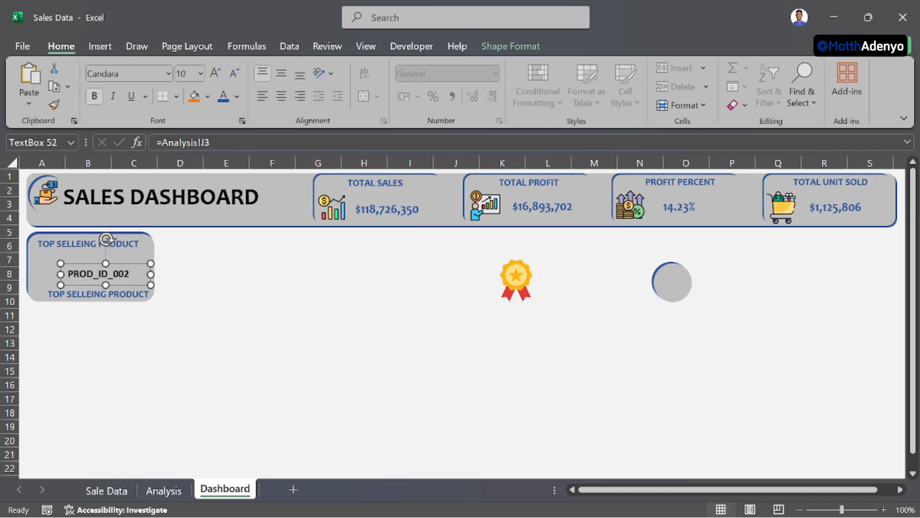
Step: Clear the bottom label's text and link the text box to the top product's sales with =Analysis!J4
key("Tab")
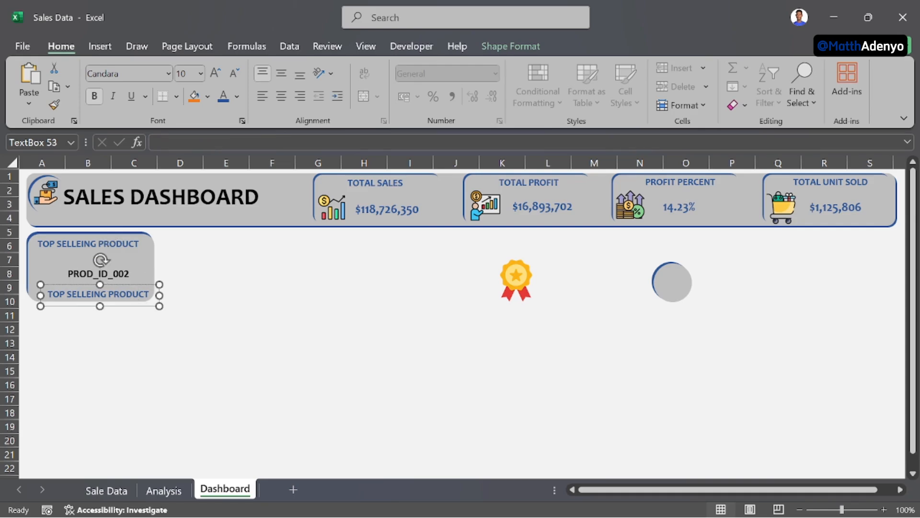
triple_click(135, 297)
key("Delete")
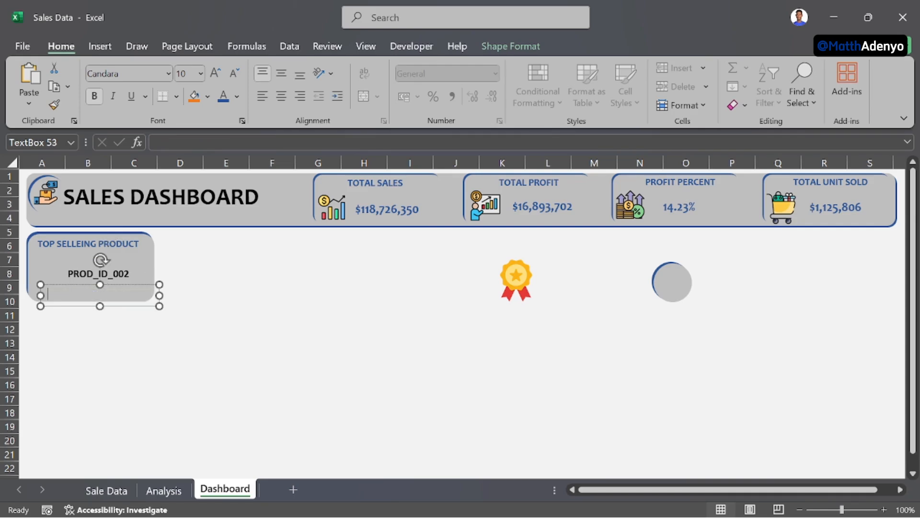
left_click(158, 142)
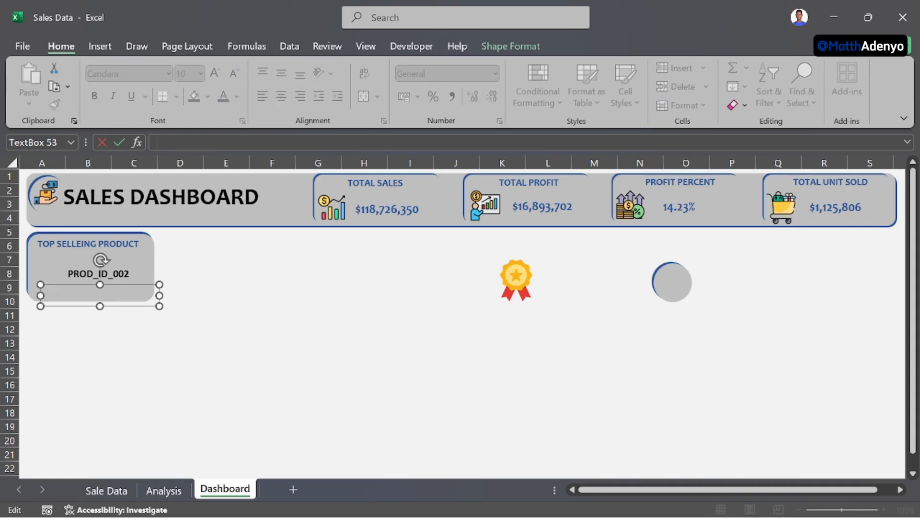
type("=")
left_click(164, 490)
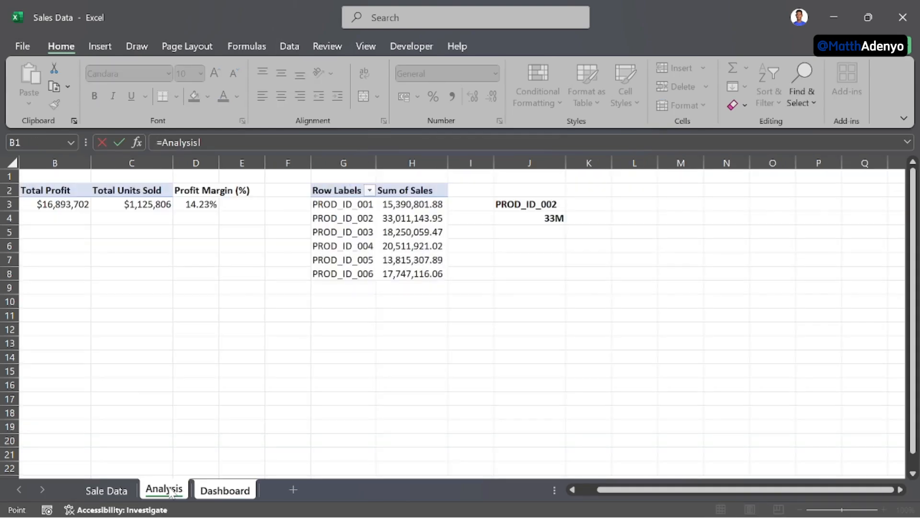
left_click(551, 219)
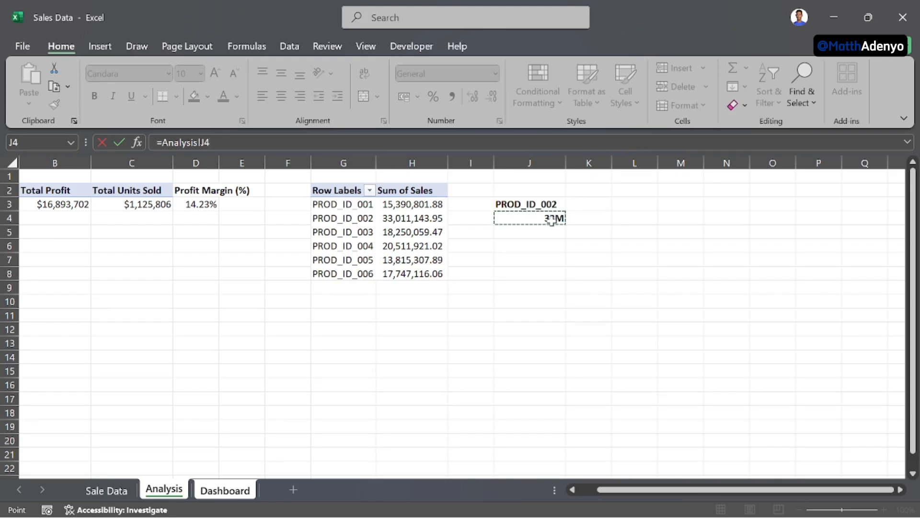
key("Return")
Step: Format cell J4 on the Analysis sheet as Currency with the $ English (United States) symbol
left_click(164, 490)
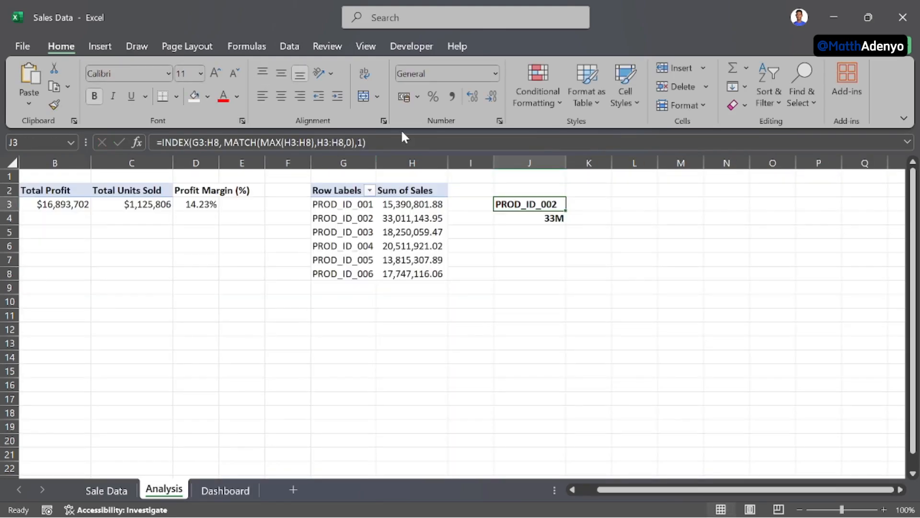
left_click(540, 218)
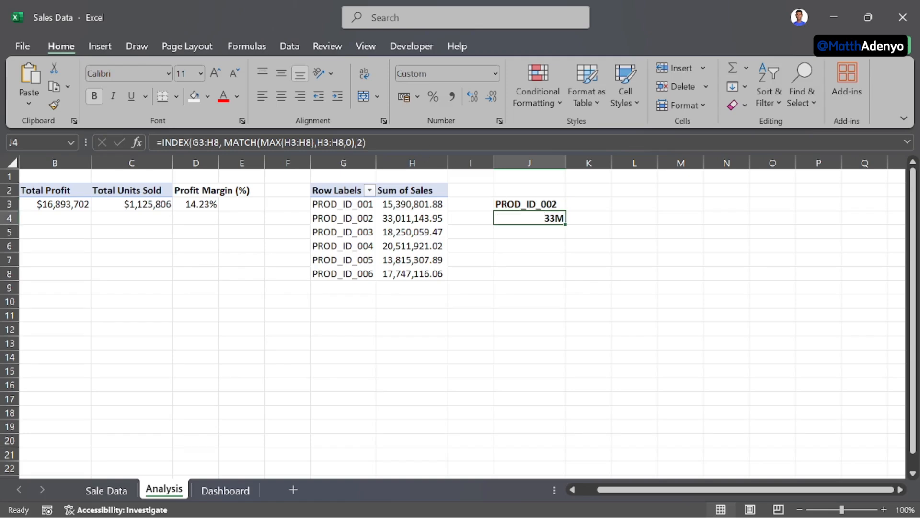
left_click(495, 73)
left_click(453, 403)
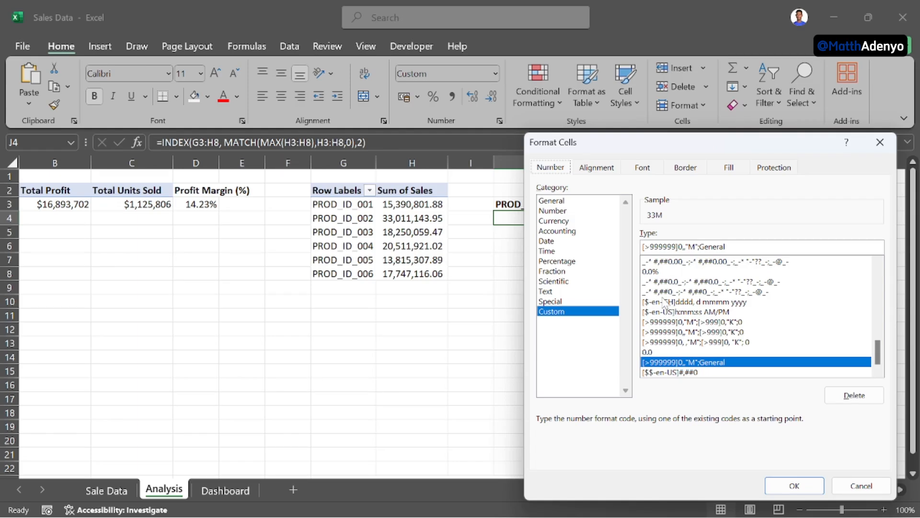
left_click(569, 221)
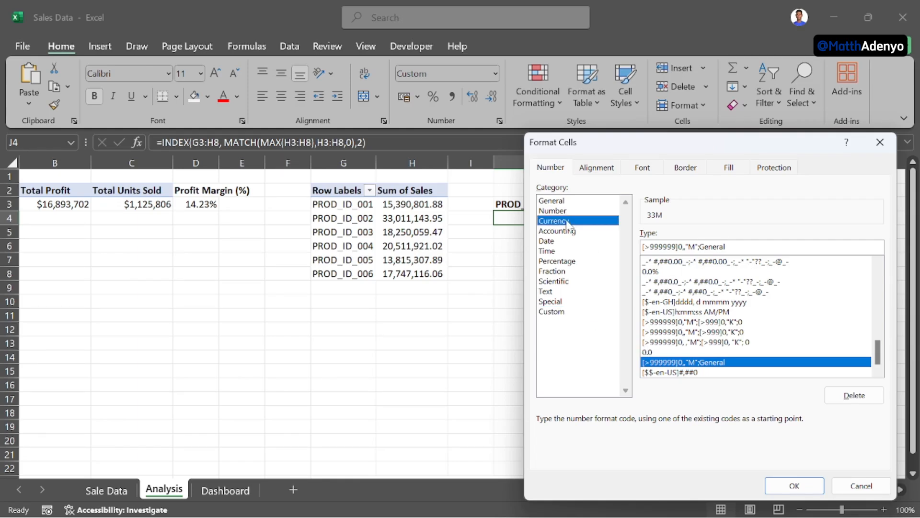
left_click(877, 253)
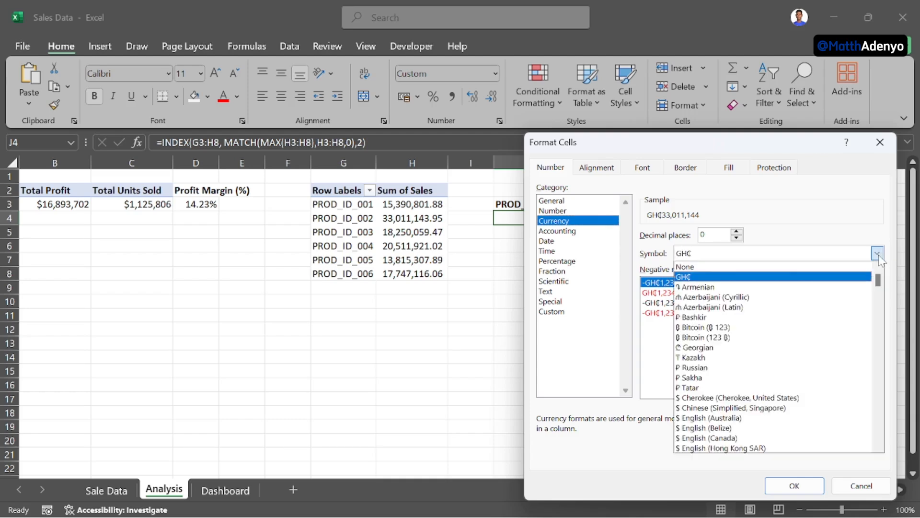
scroll(880, 450, "down", 3)
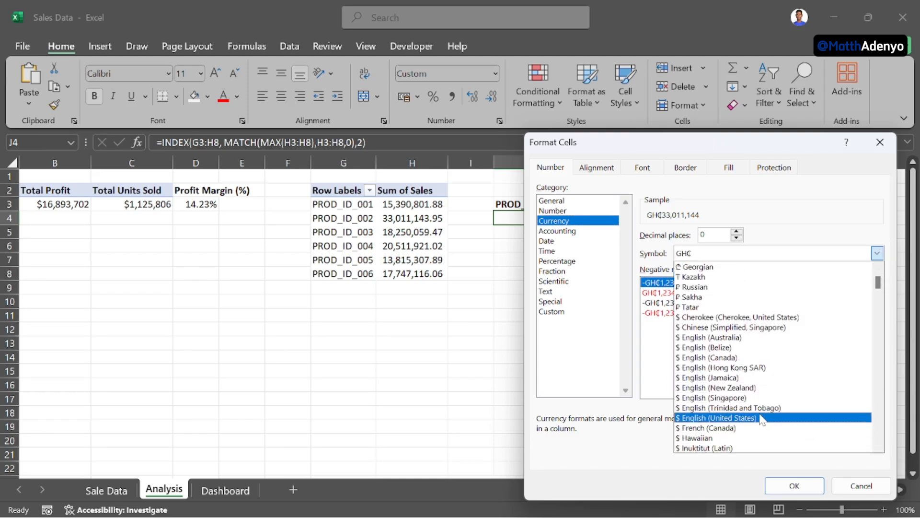
left_click(762, 418)
key("Return")
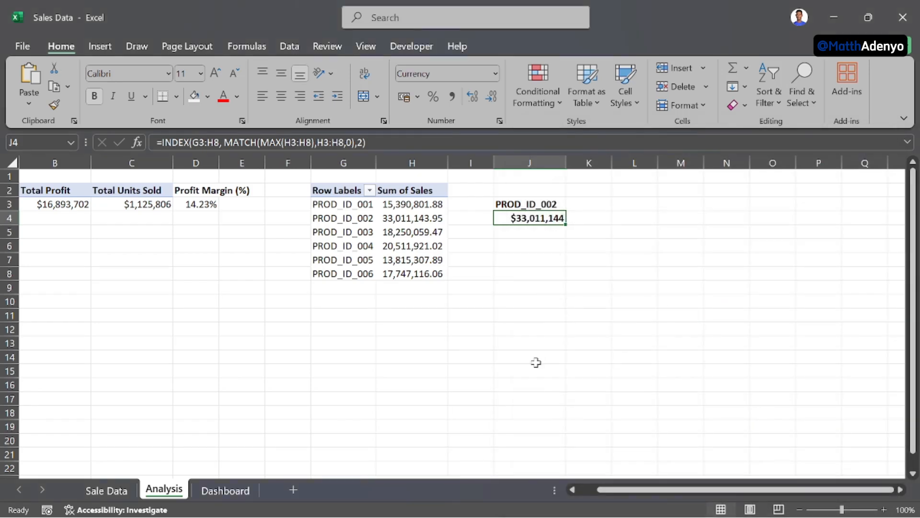
Step: Return to the Dashboard, narrow the product sales text box and align it directly beneath the product ID
left_click(219, 490)
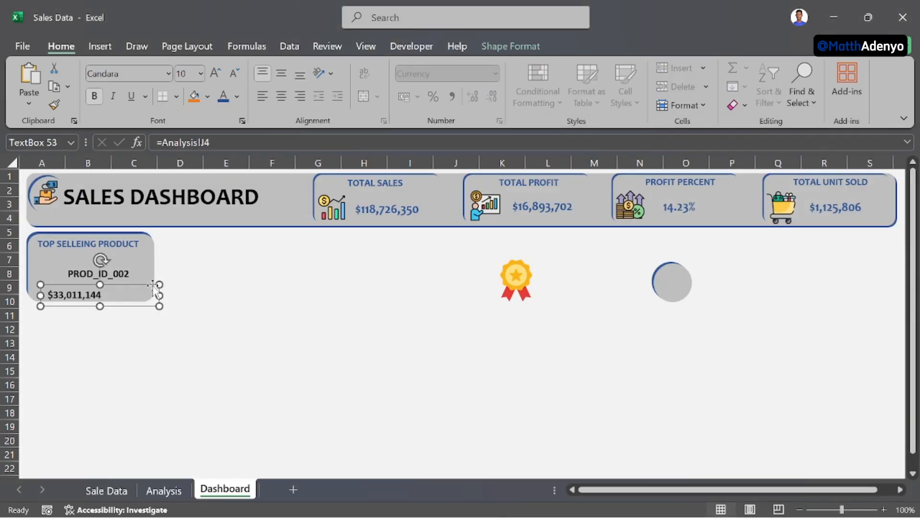
left_click_drag(159, 298, 118, 290)
left_click(98, 283)
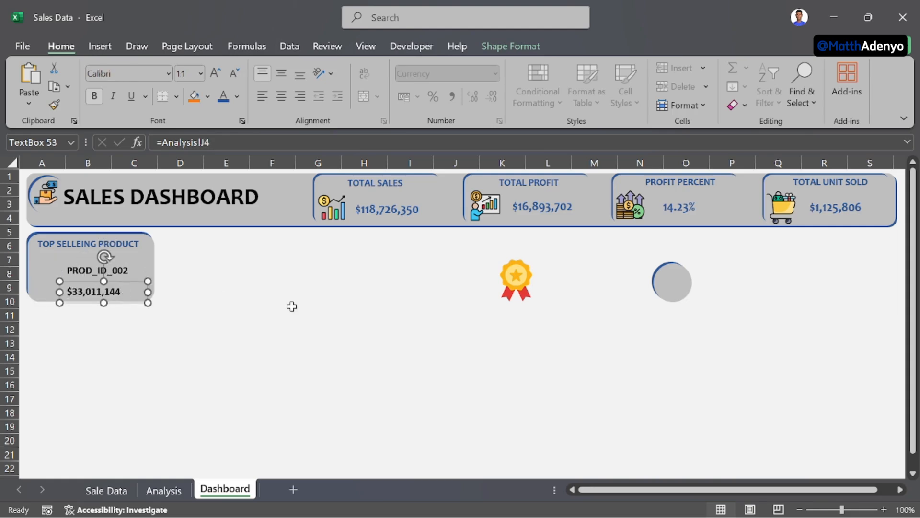
left_click(331, 312)
Step: Shrink the medal icon, cut and paste it to bring it in front, and place it beside the product ID in the card
left_click(536, 277)
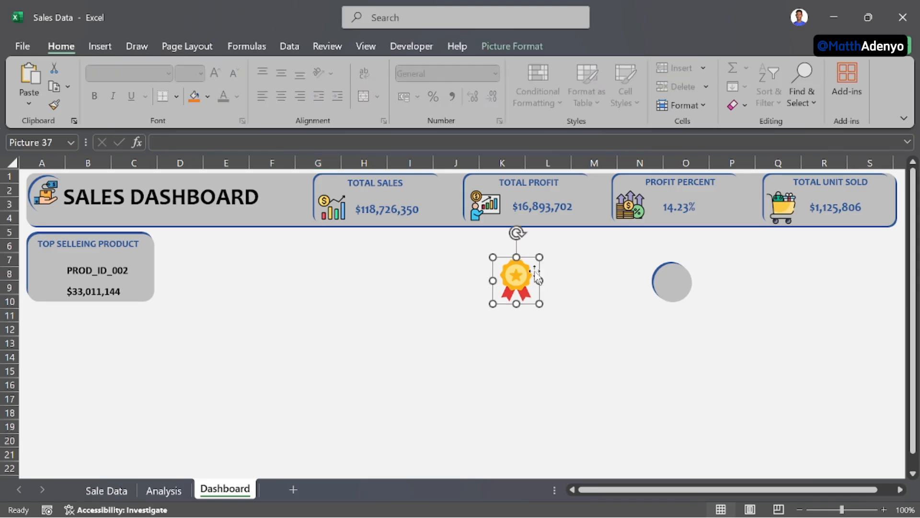
left_click_drag(541, 257, 92, 271)
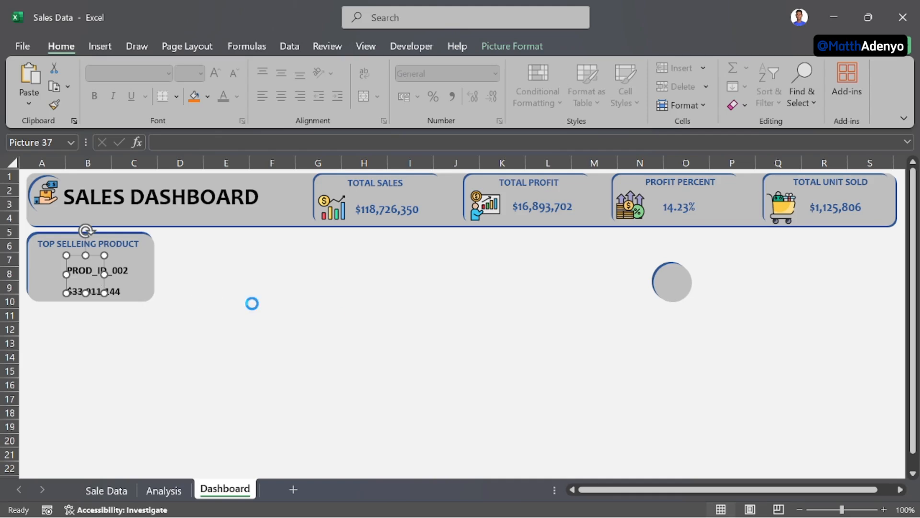
key("ctrl+x")
key("ctrl+v")
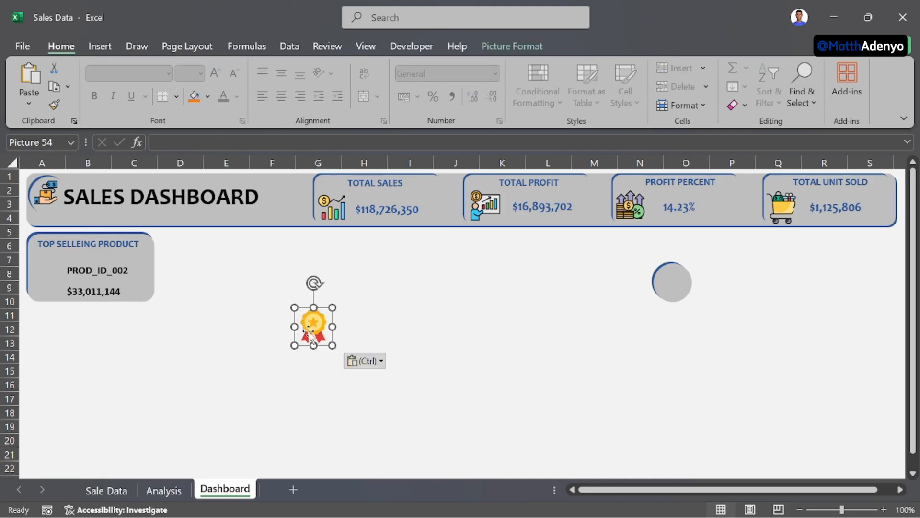
left_click_drag(309, 330, 36, 286)
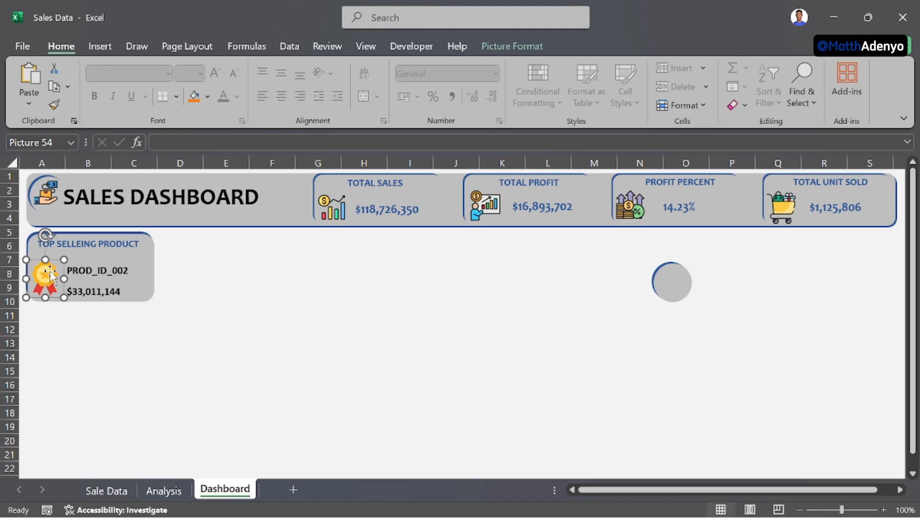
left_click(180, 315)
Step: Shift the product ID slightly right and the product sales value closer beneath it, and select the TOTAL SALES value
left_click_drag(107, 270, 148, 270)
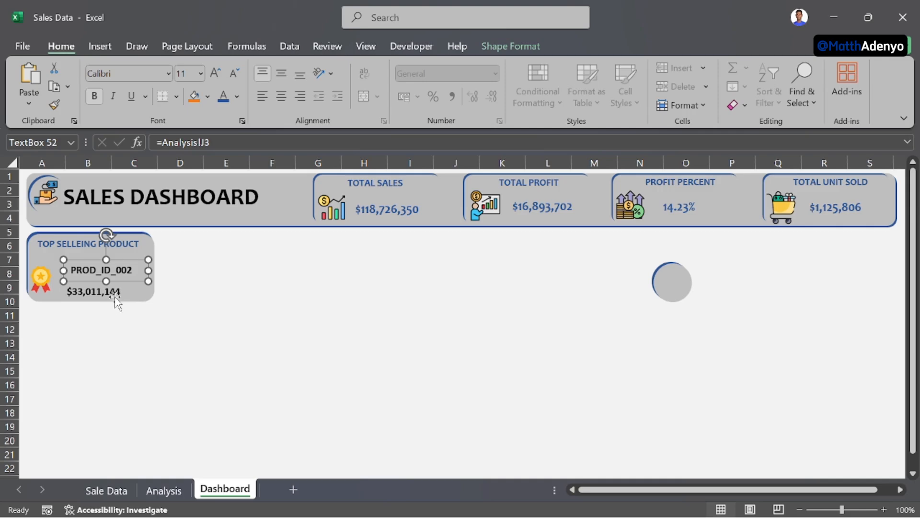
left_click_drag(101, 295, 103, 291)
left_click(208, 307)
left_click(393, 210)
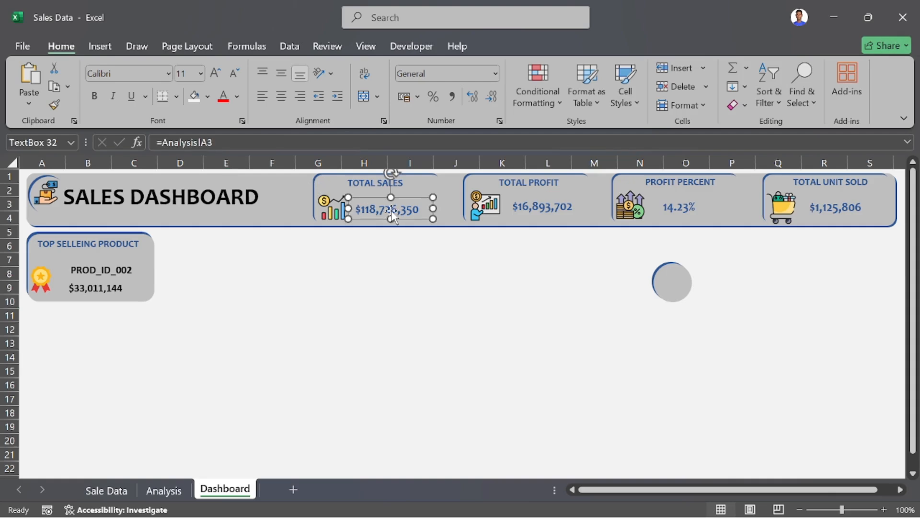
Step: Copy the TOTAL SALES value's text formatting onto the product ID and product sales value in the top selling product card
left_click(54, 104)
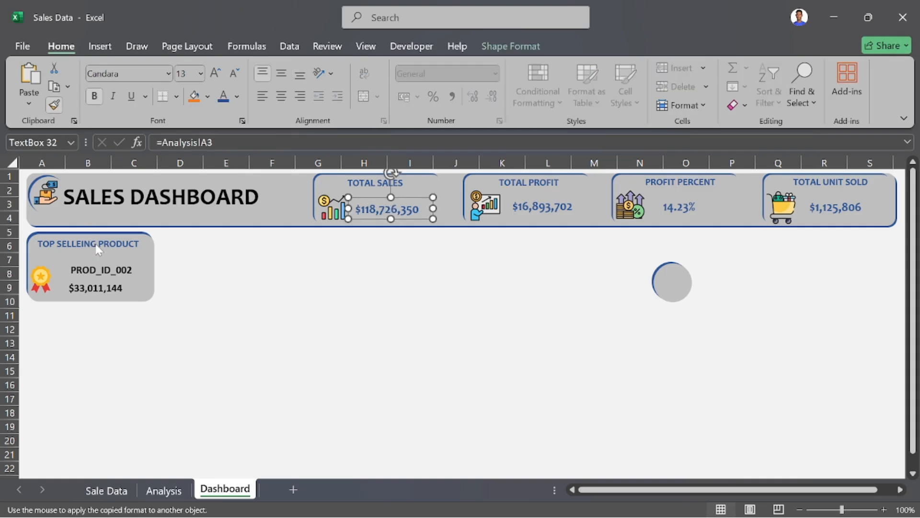
left_click(99, 269)
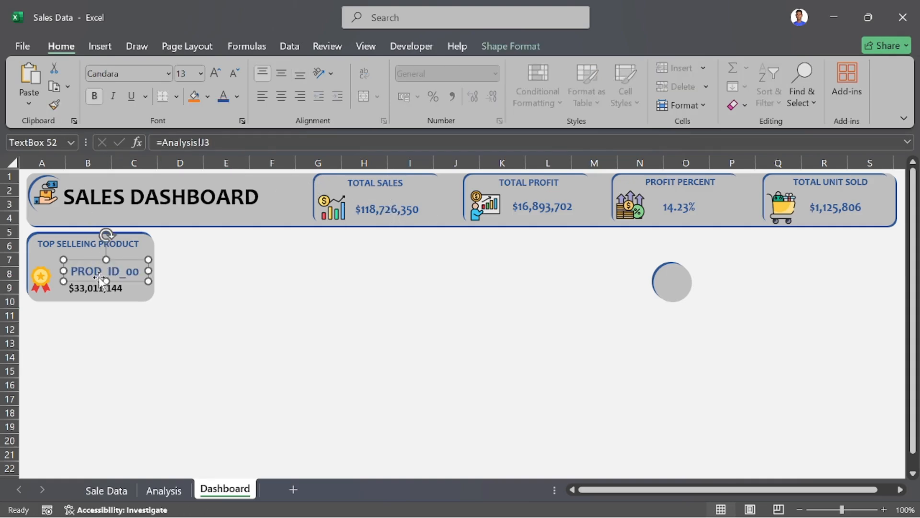
left_click(104, 289)
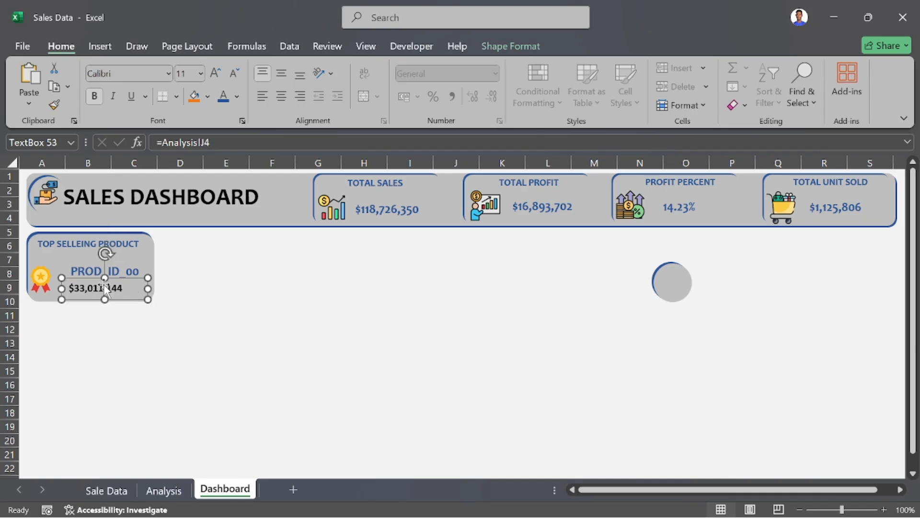
left_click(135, 273)
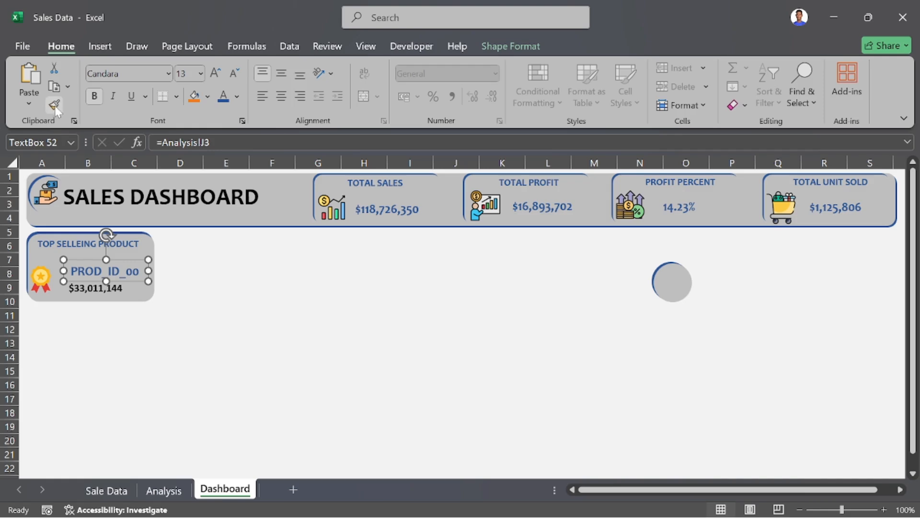
left_click(54, 106)
left_click(96, 286)
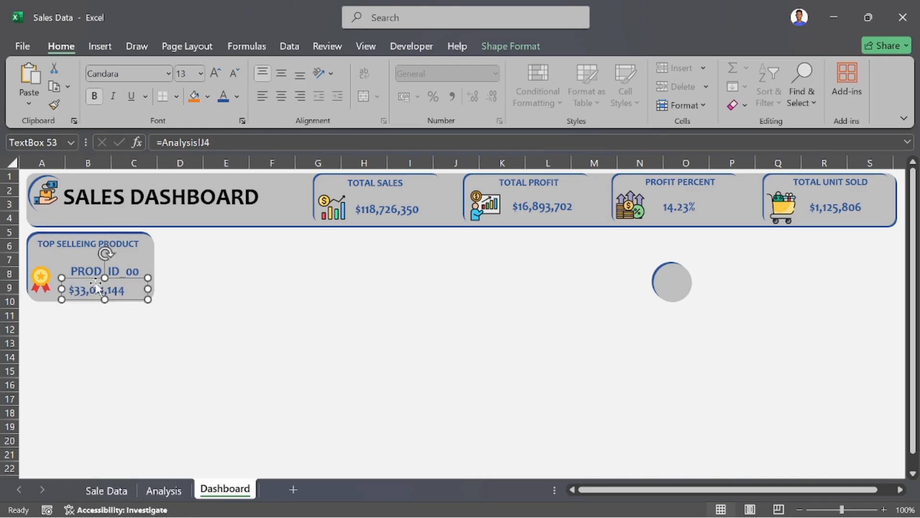
left_click(199, 280)
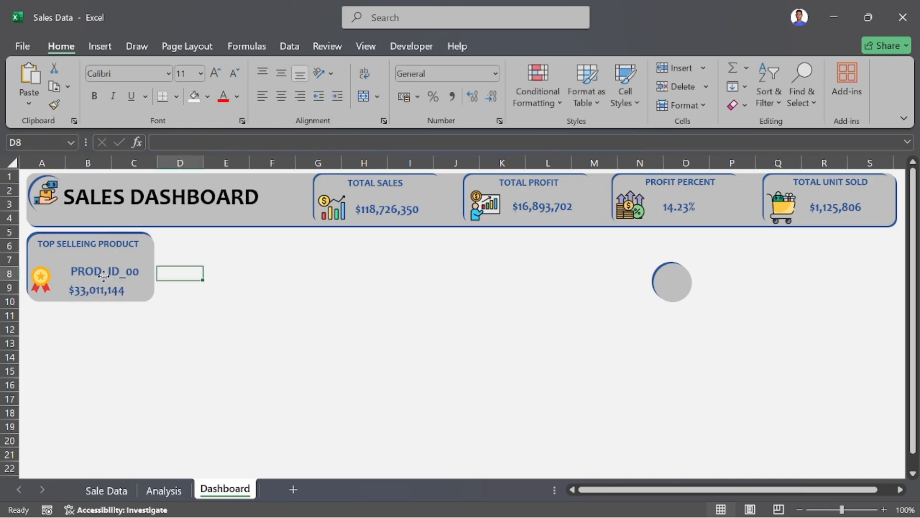
Step: Widen the product ID text box so the full ID fits, and align the product sales value directly beneath it
left_click(103, 276)
left_click_drag(63, 271, 49, 271)
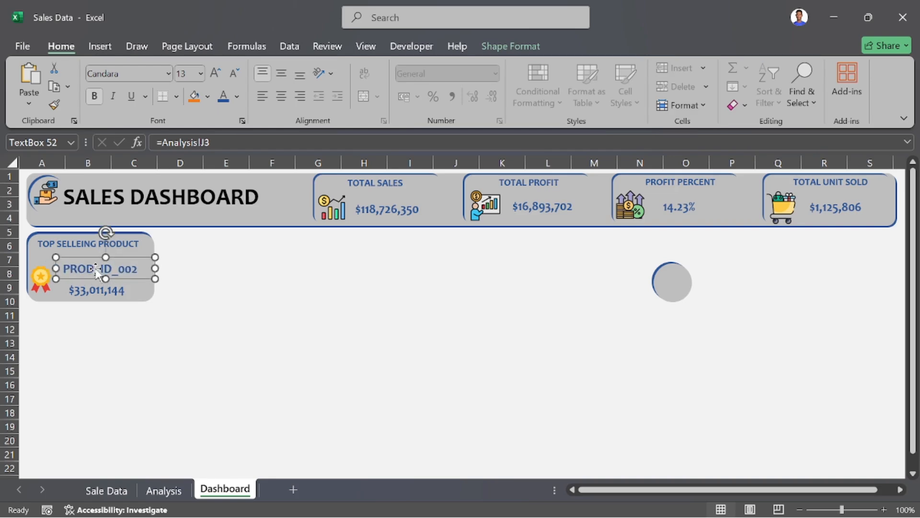
left_click(190, 326)
left_click_drag(110, 293, 103, 291)
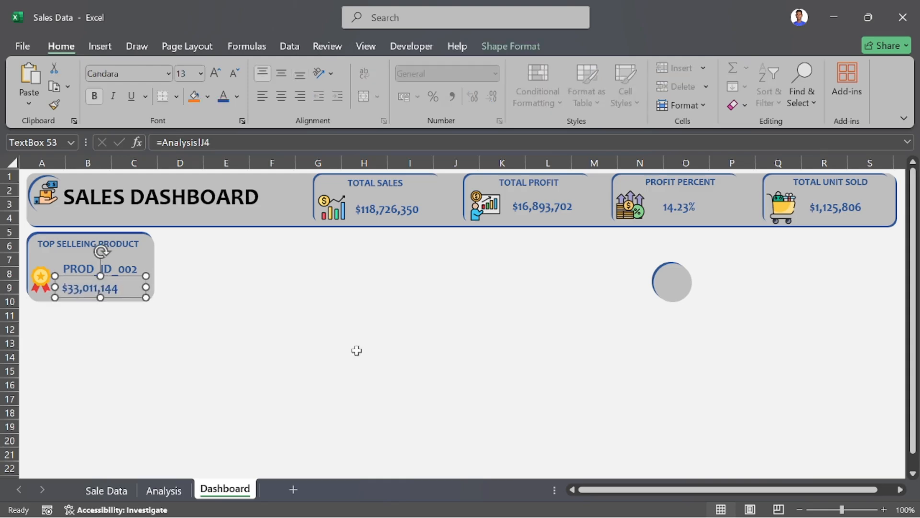
Step: Enlarge the medal icon slightly and fine-tune the position of the product ID beside it in the card
left_click(362, 371)
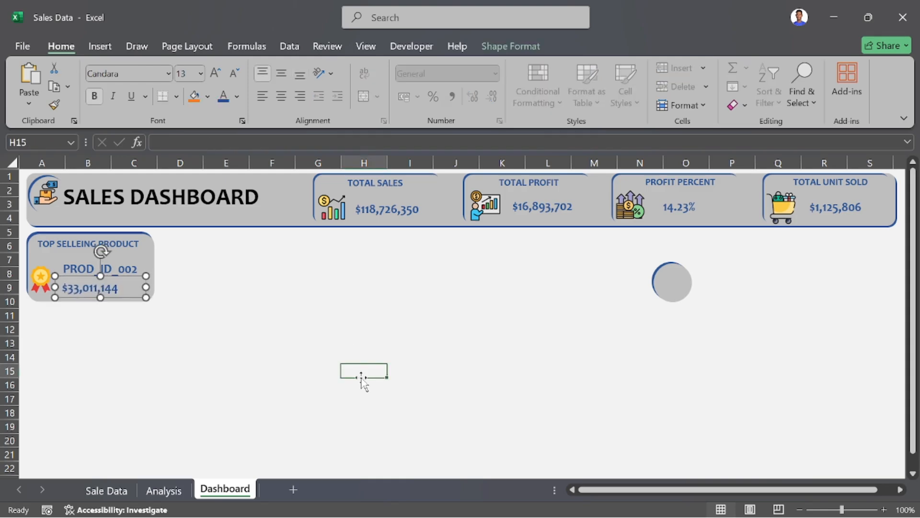
left_click(43, 276)
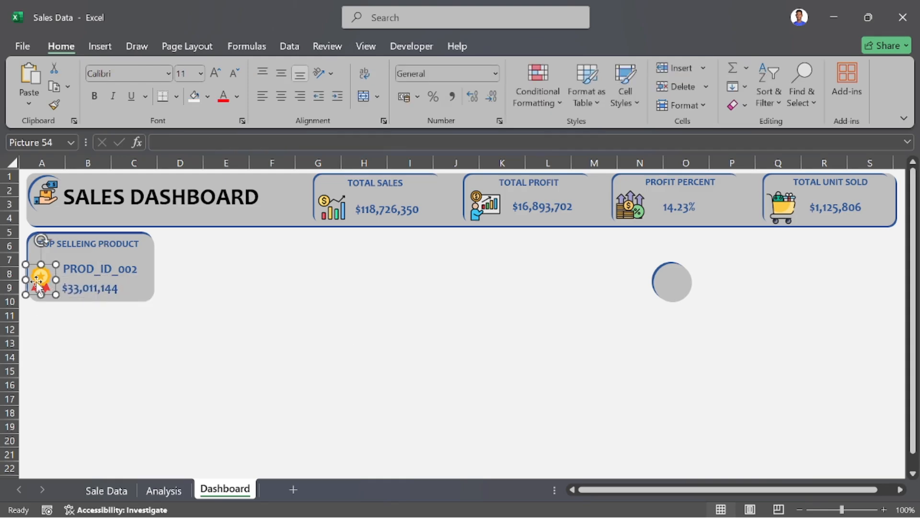
left_click(242, 290)
left_click(90, 270)
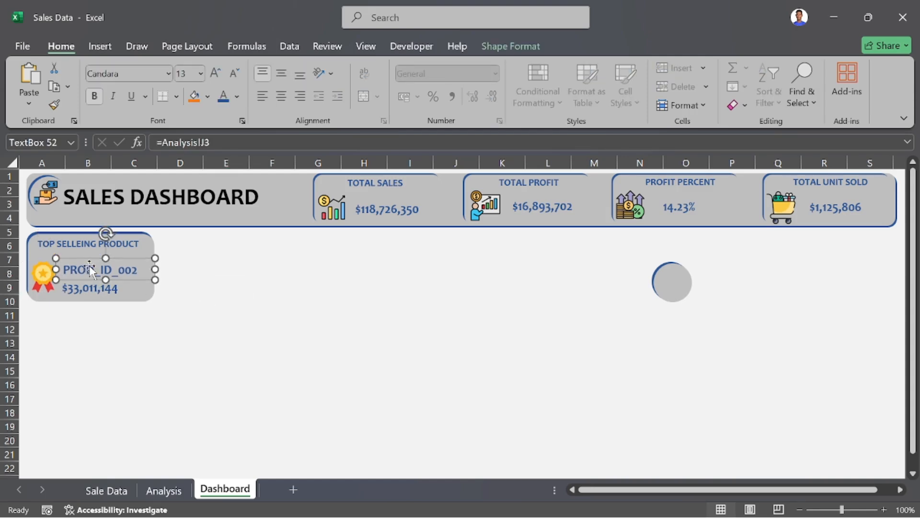
left_click(242, 356)
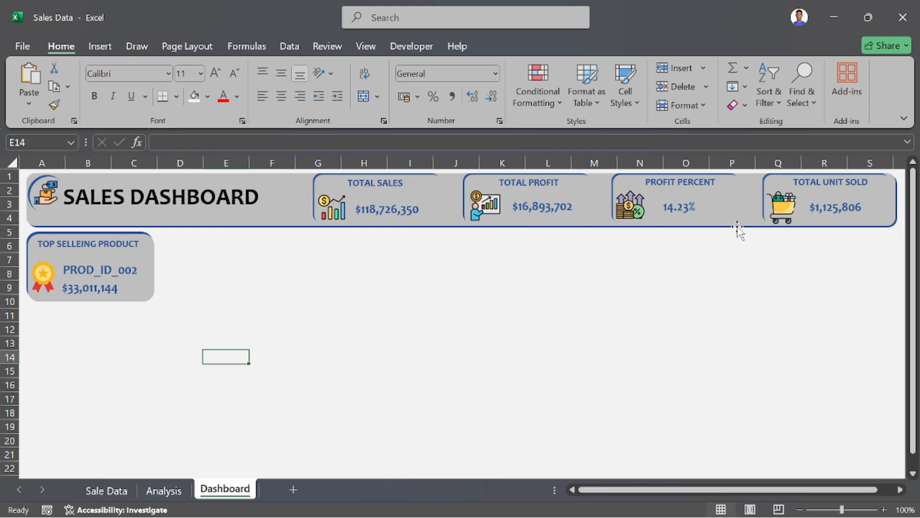
Step: Insert a PivotTable from Table3 on the Sale Data sheet, placed on the existing Analysis sheet at cell B11
scroll(231, 245, "up", 1)
left_click(109, 488)
left_click(163, 489)
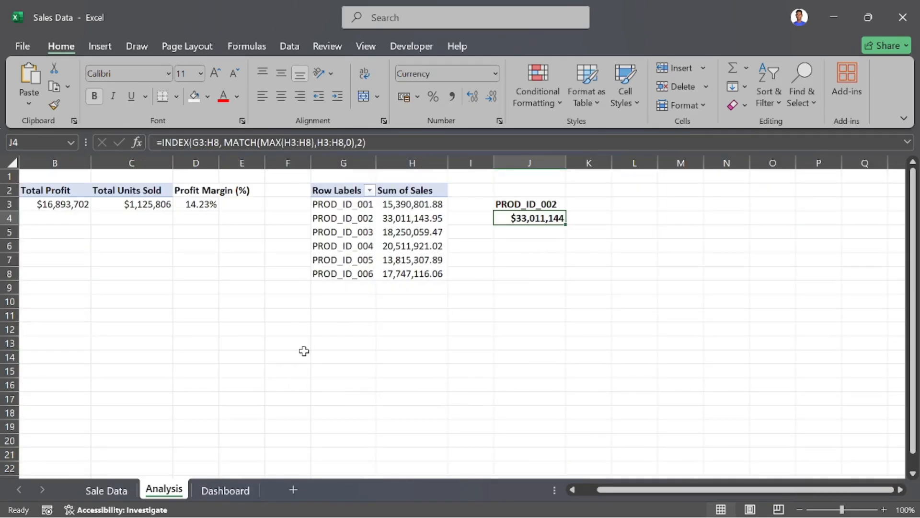
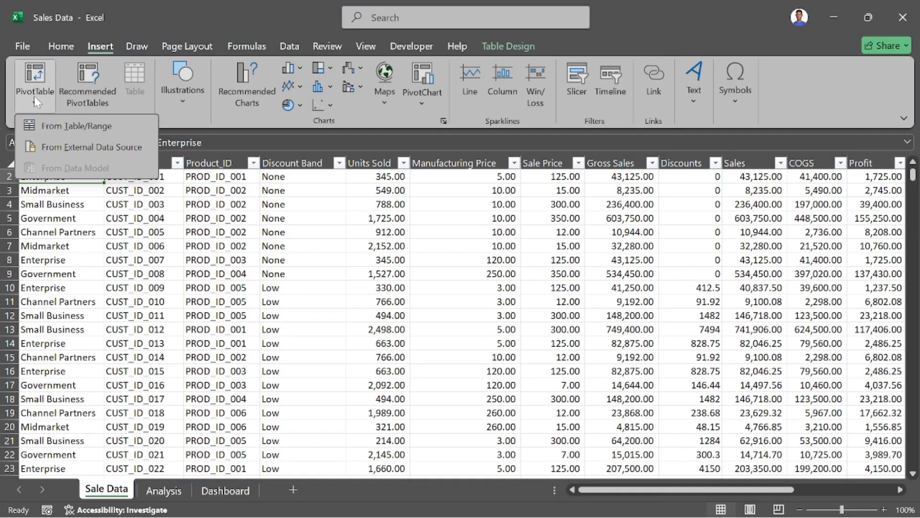
left_click(76, 125)
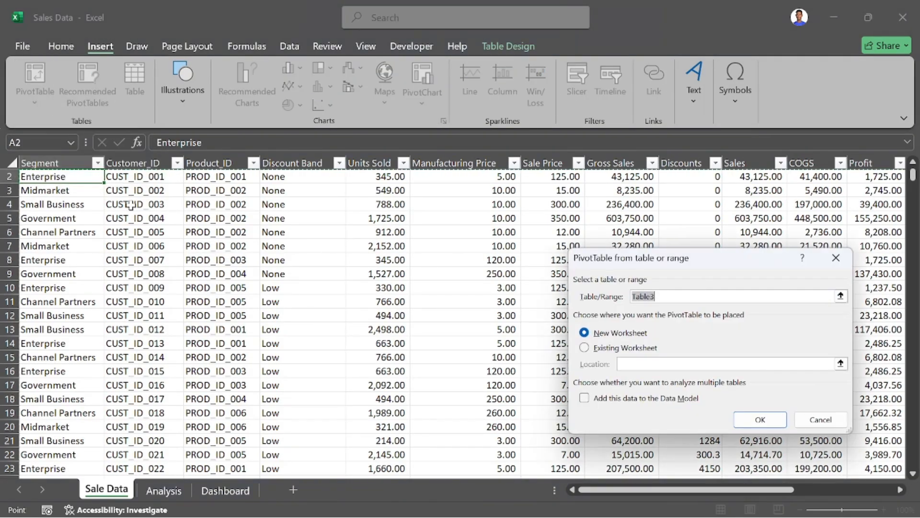
left_click(626, 349)
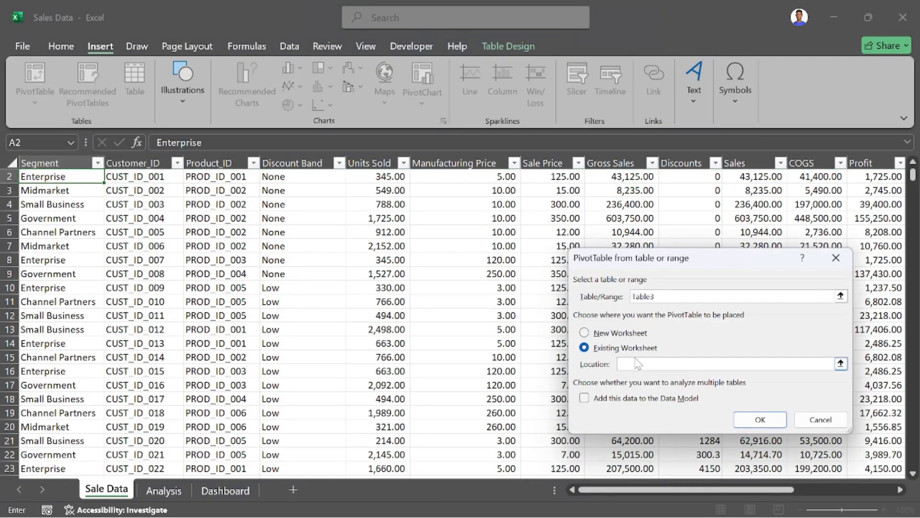
left_click(164, 490)
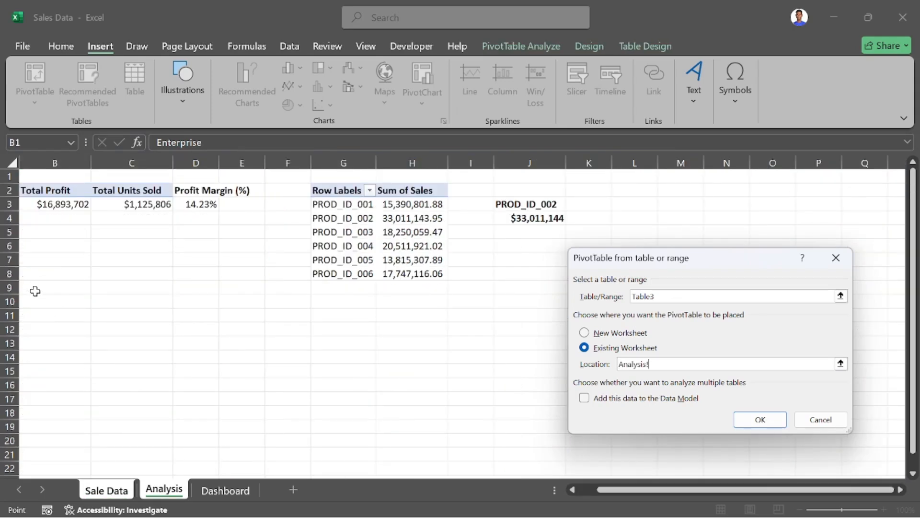
left_click(32, 317)
key("Return")
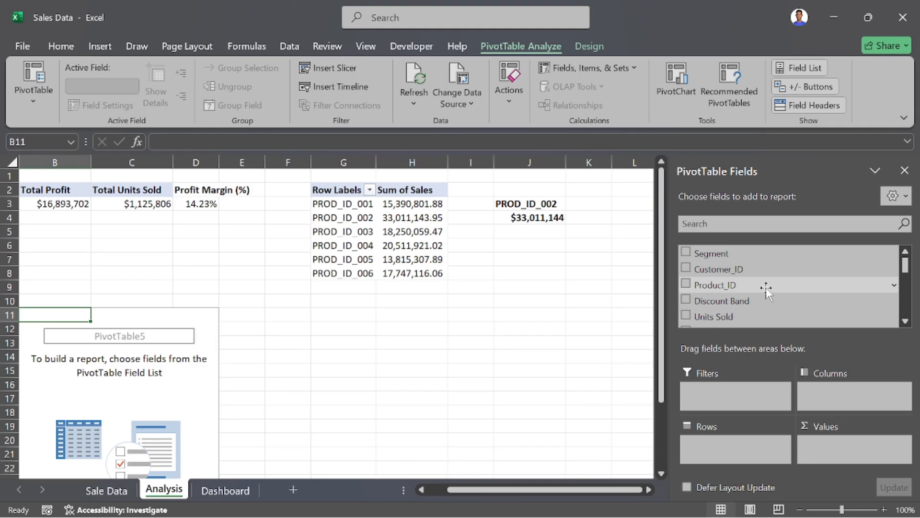
Step: Add Sales and Profit as values and Month as rows in the new PivotTable
scroll(766, 287, "down", 3)
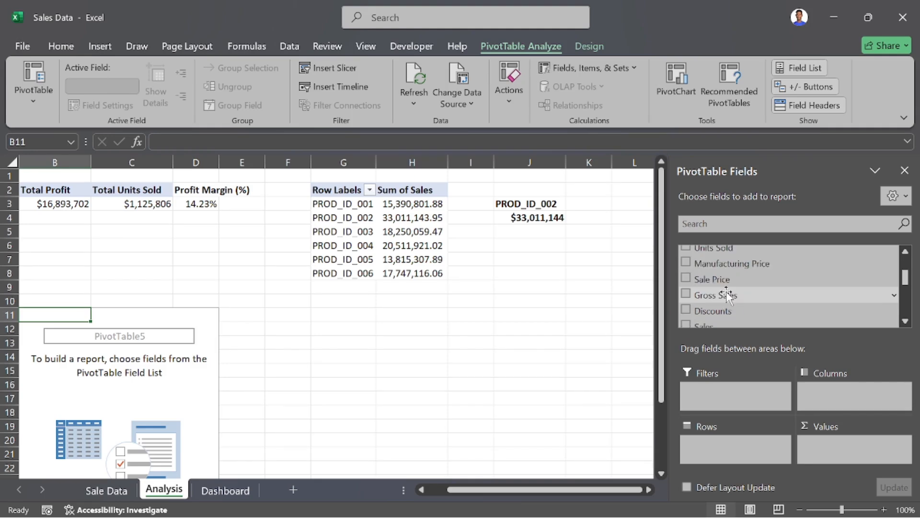
scroll(719, 301, "down", 3)
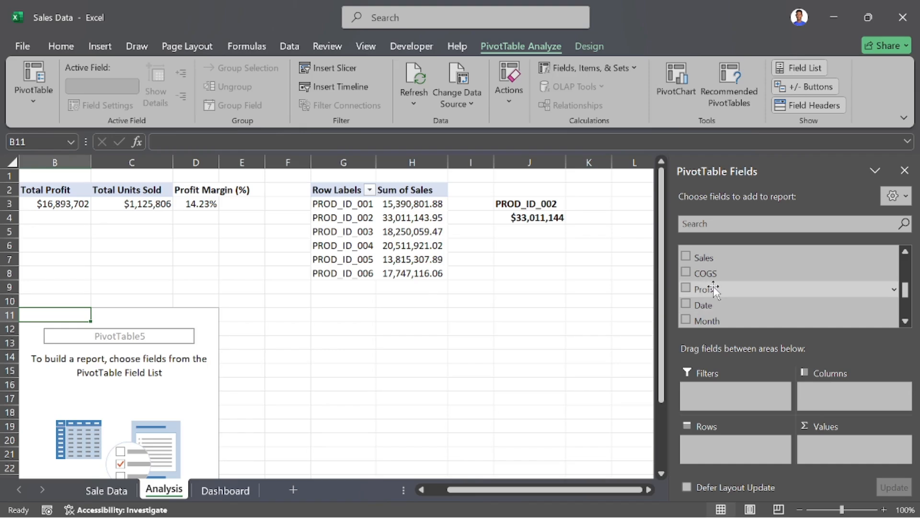
left_click_drag(717, 258, 841, 444)
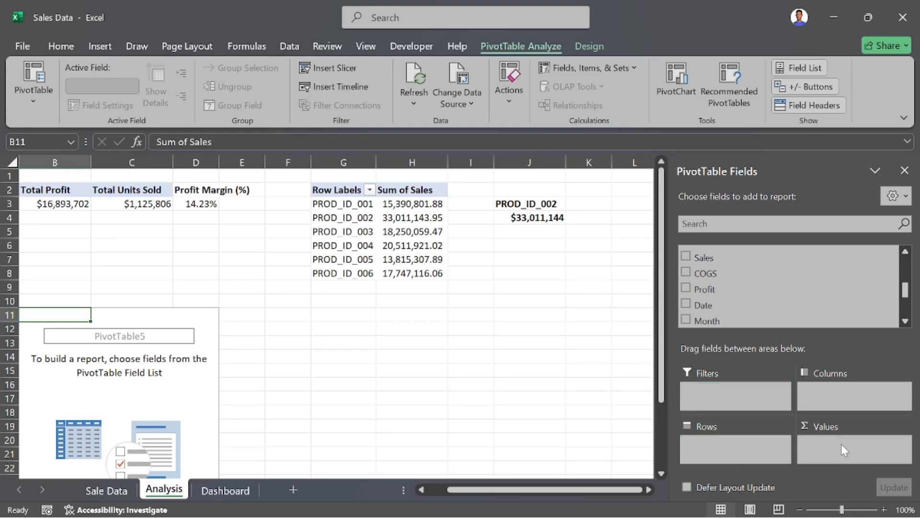
left_click_drag(712, 289, 814, 454)
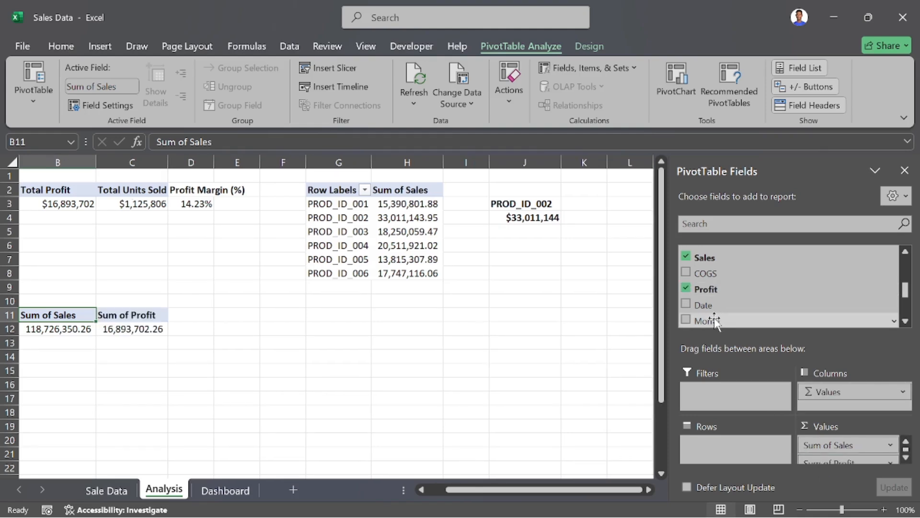
left_click_drag(708, 320, 708, 442)
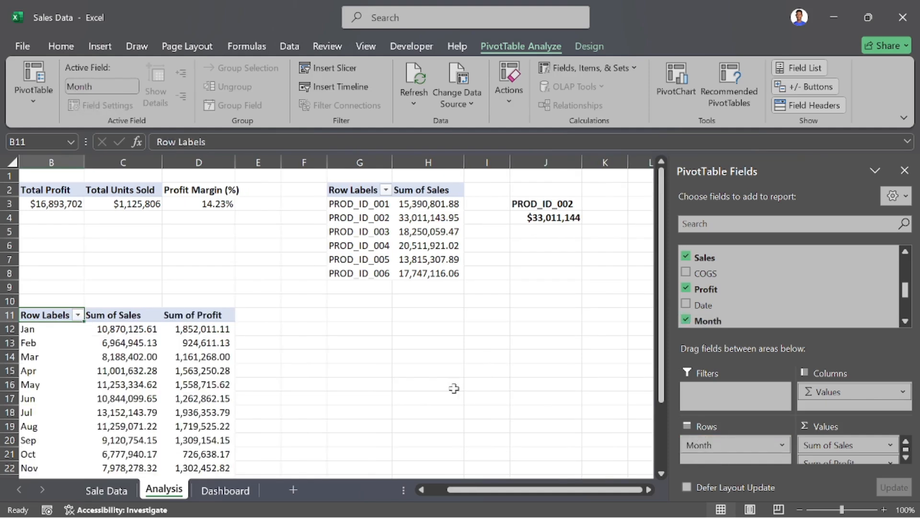
Step: Remove the grand total from the monthly sales and profit PivotTable
scroll(131, 396, "down", 2)
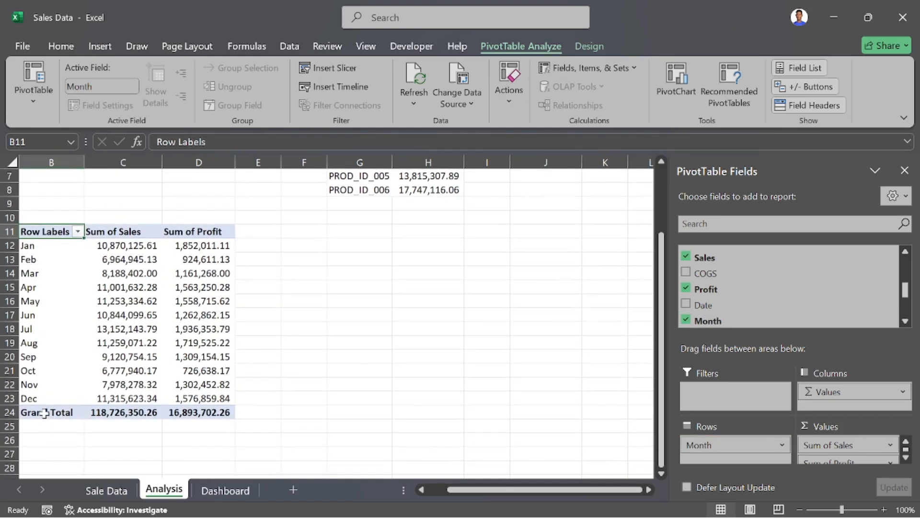
left_click(46, 413)
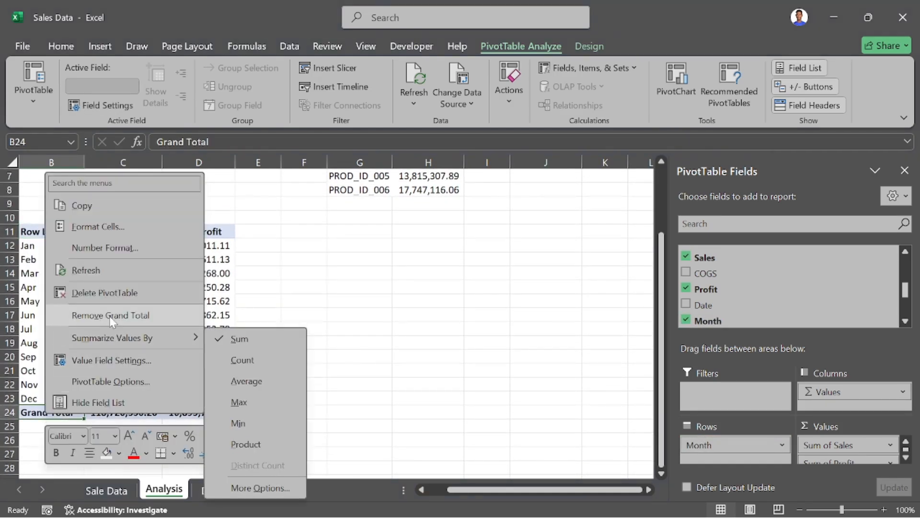
left_click(113, 318)
scroll(220, 301, "up", 2)
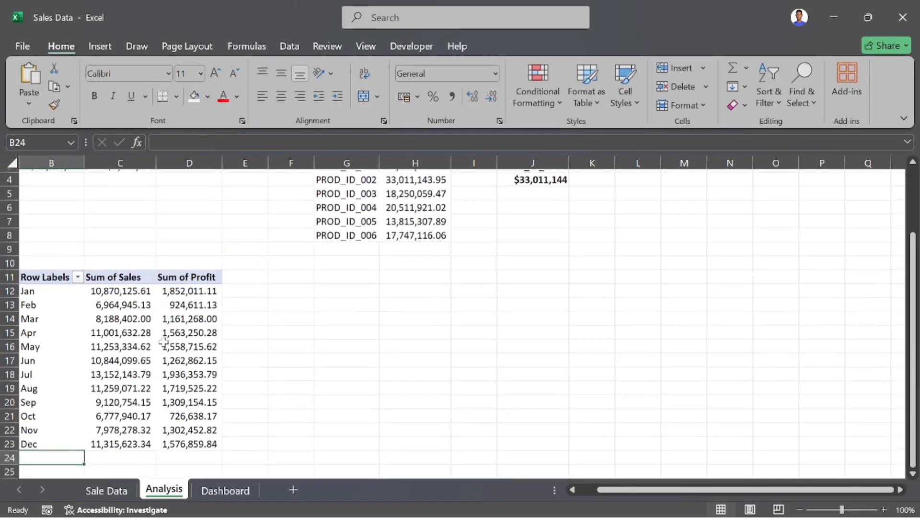
Step: Enter the header "Profit margin" in cell E11 beside the monthly PivotTable
left_click(243, 288)
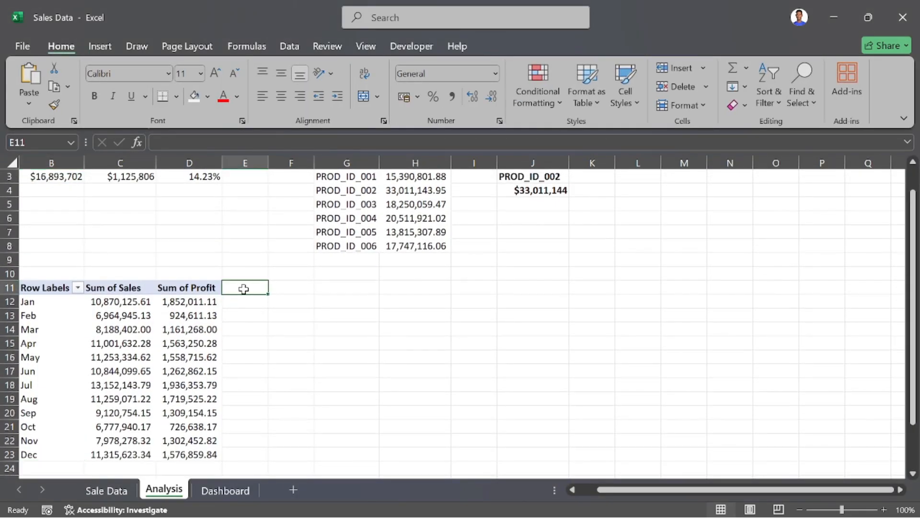
scroll(234, 309, "up", 1)
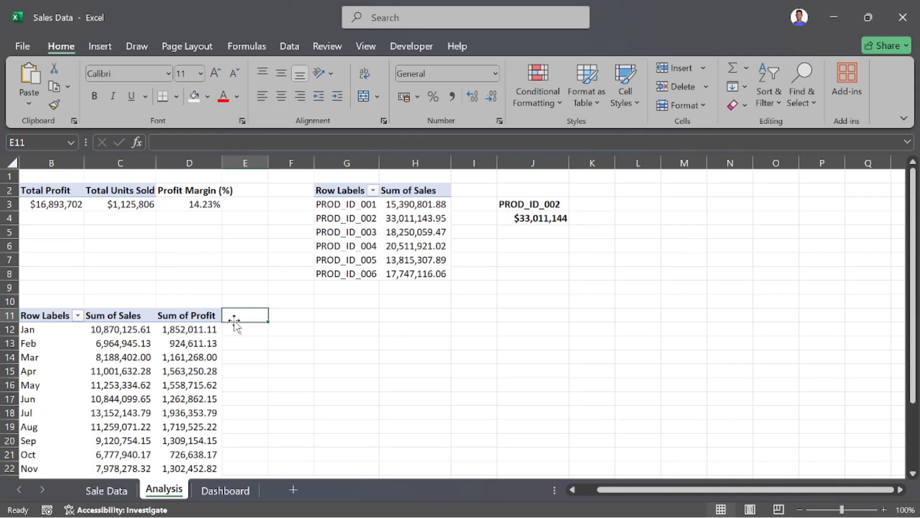
type("Pr")
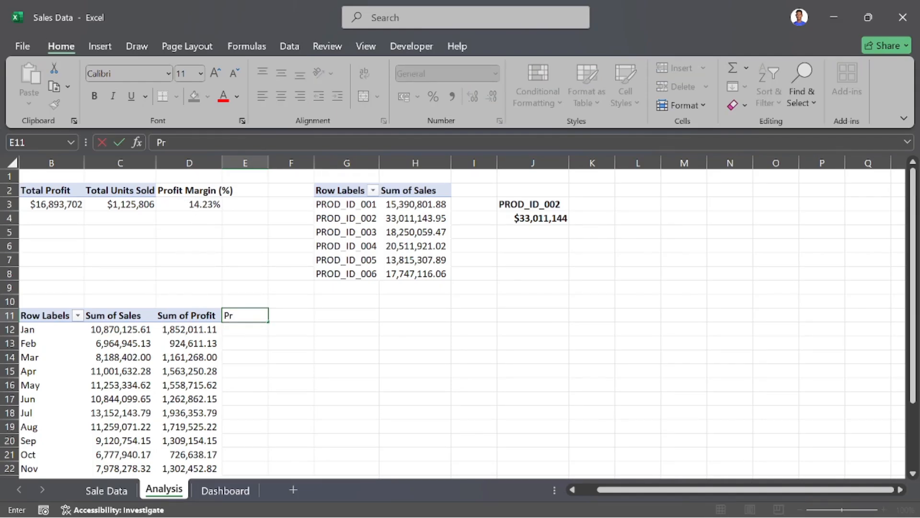
type("ofit margin")
key("Return")
Step: In cell E12, calculate January's profit margin by dividing its Sum of Profit by its Sum of Sales using the PivotTable cells
type("=")
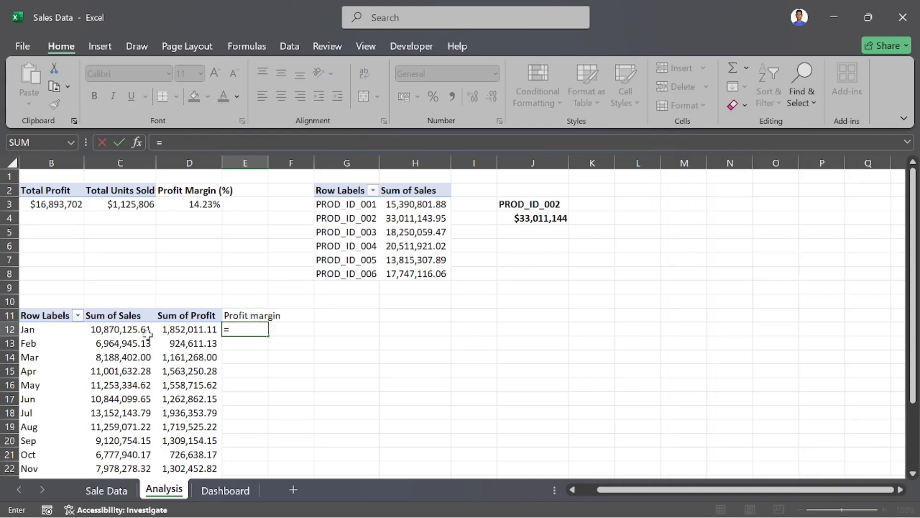
left_click(183, 330)
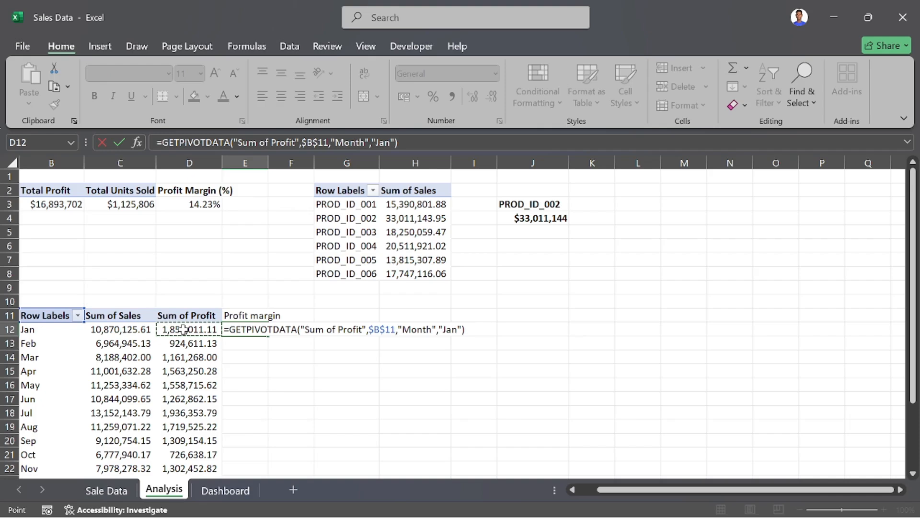
type("/")
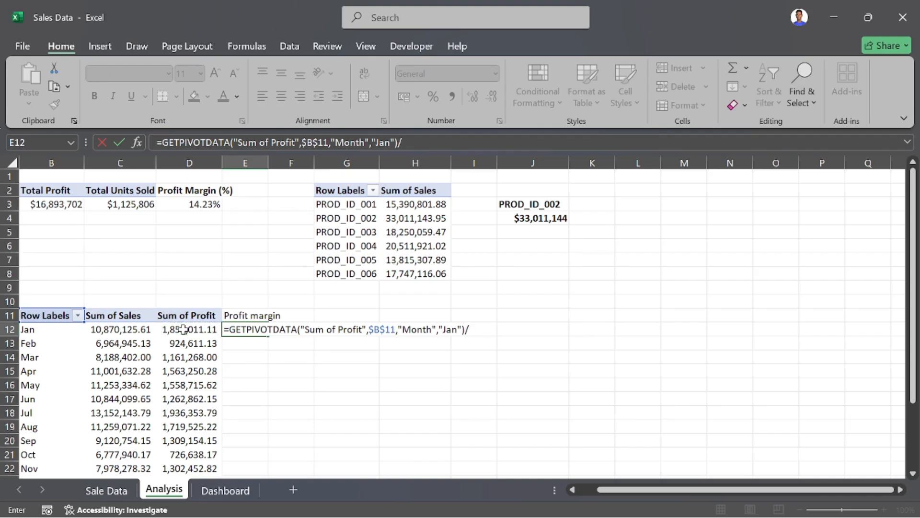
left_click(109, 330)
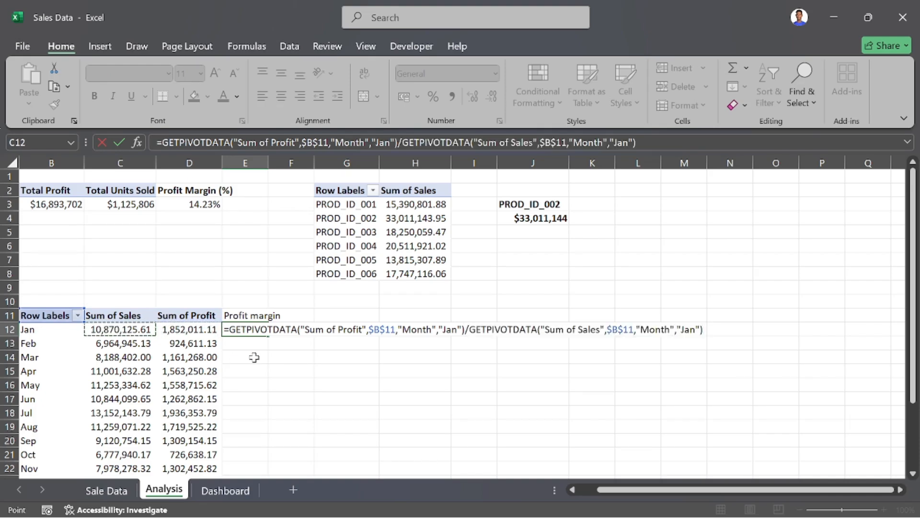
key("Return")
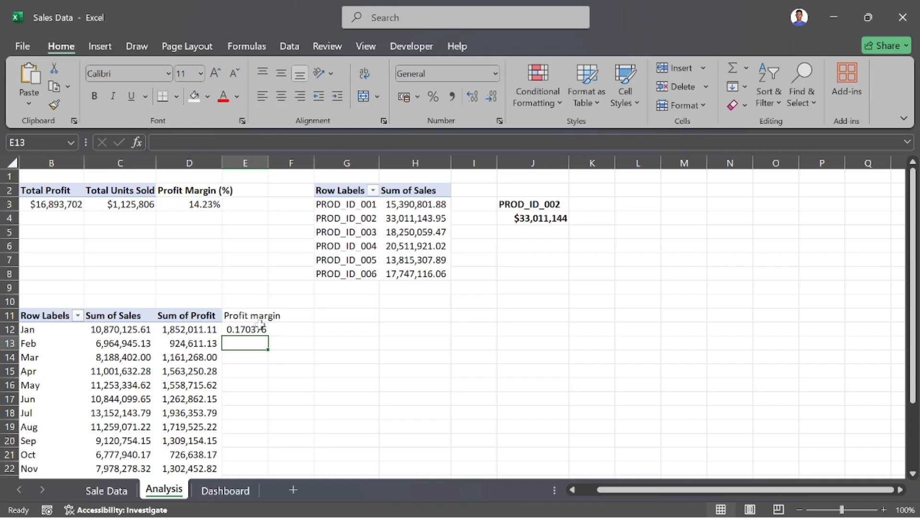
left_click(261, 327)
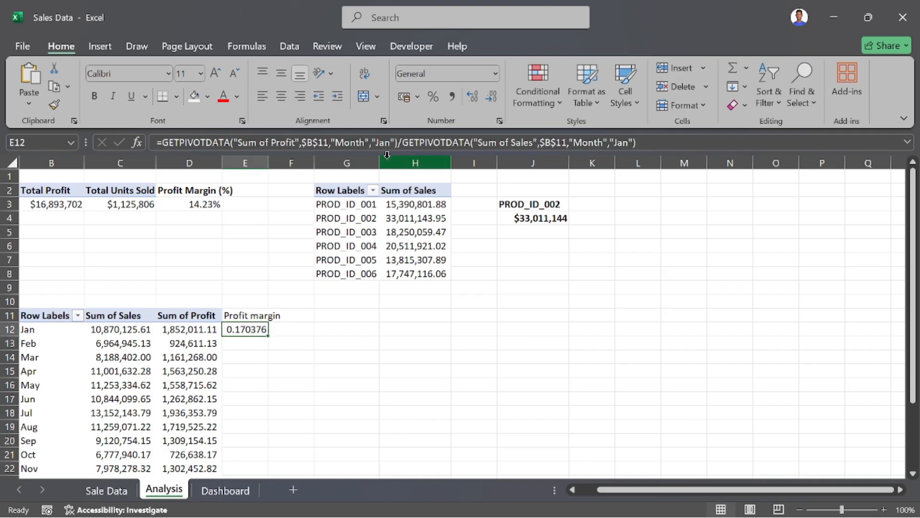
Step: Format January's profit margin in E12 as a percentage and fill its formula down through December
left_click(437, 96)
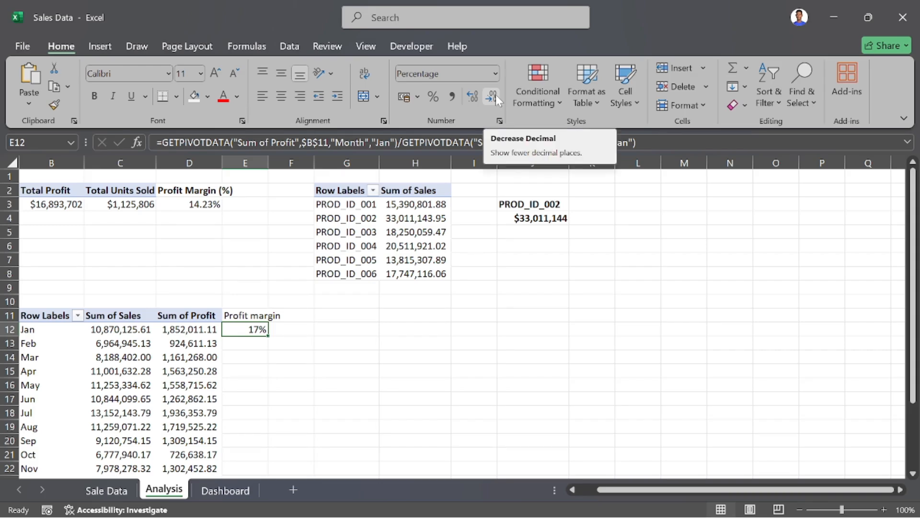
double_click(265, 335)
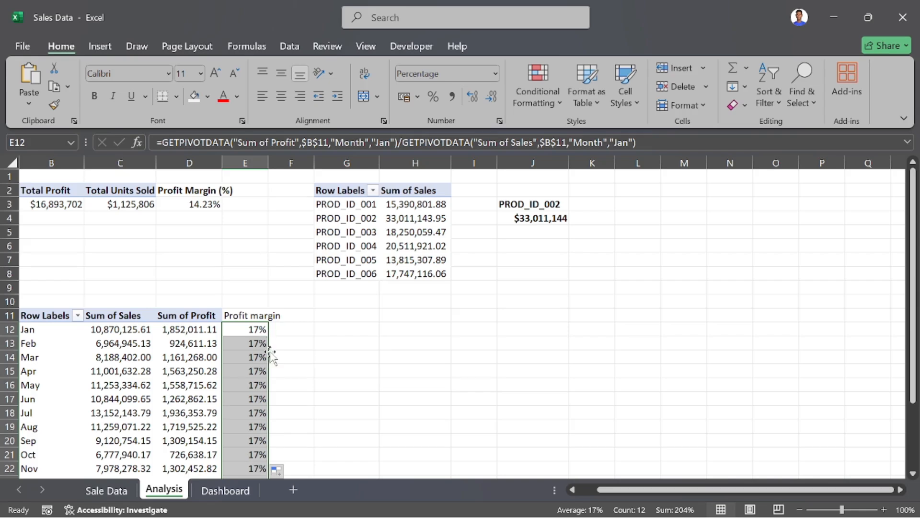
scroll(269, 345, "down", 2)
scroll(272, 265, "up", 1)
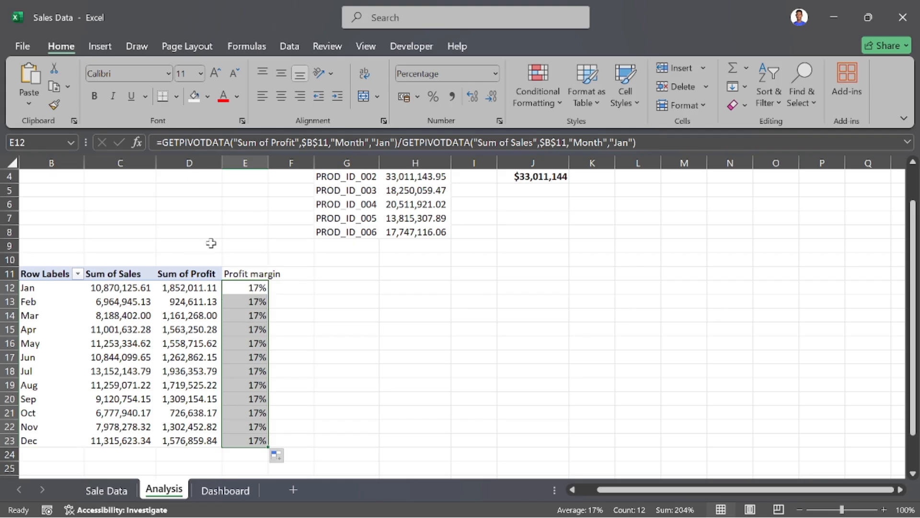
Step: Check whether Generate GetPivotData is enabled in the options of the monthly PivotTable
left_click(116, 293)
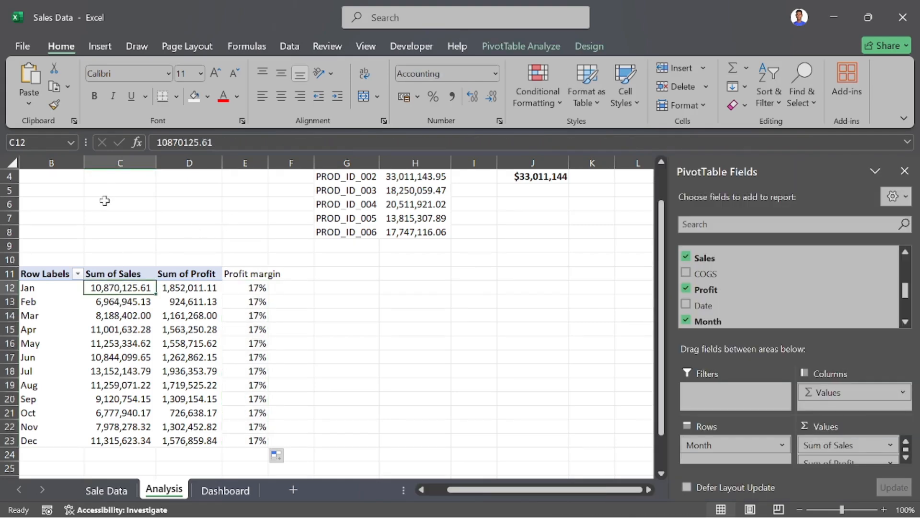
left_click(510, 48)
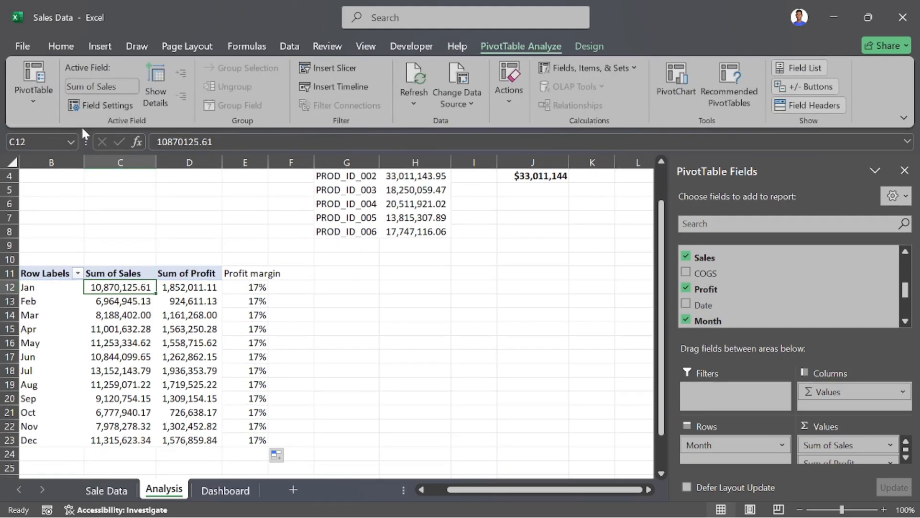
left_click(33, 99)
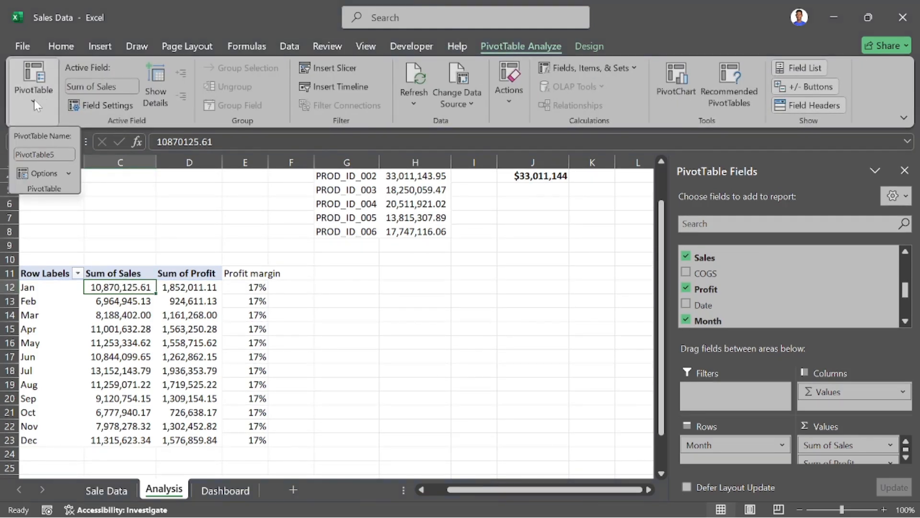
left_click(69, 174)
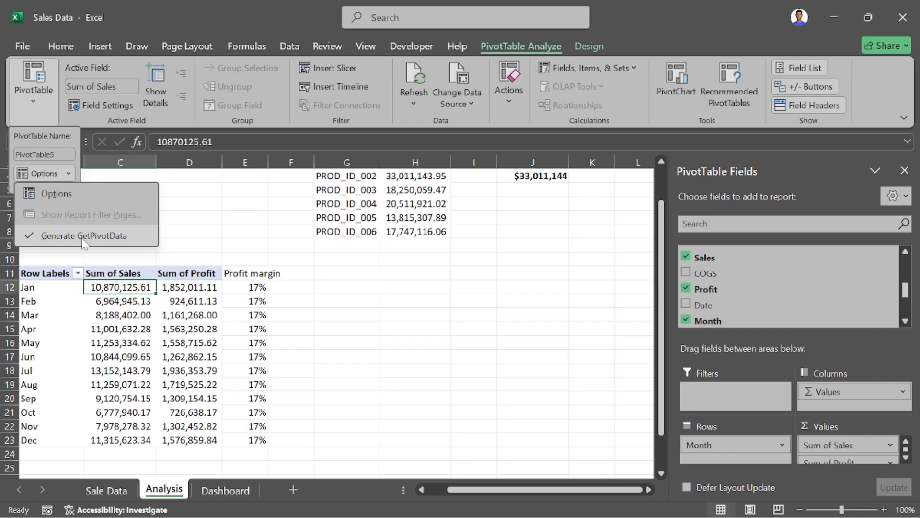
left_click(259, 288)
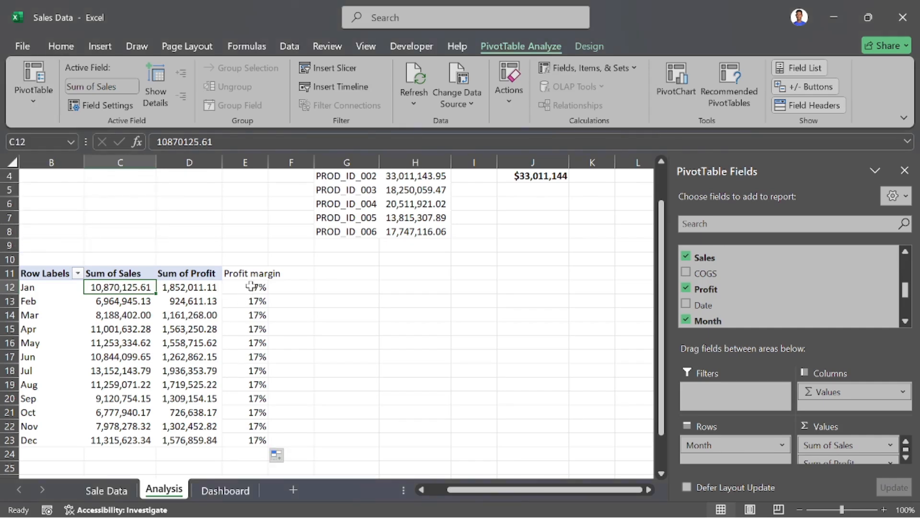
Step: In E12's formula, replace the hard-coded "Jan" in the Sum of Profit lookup with a reference to cell B12
left_click(264, 288)
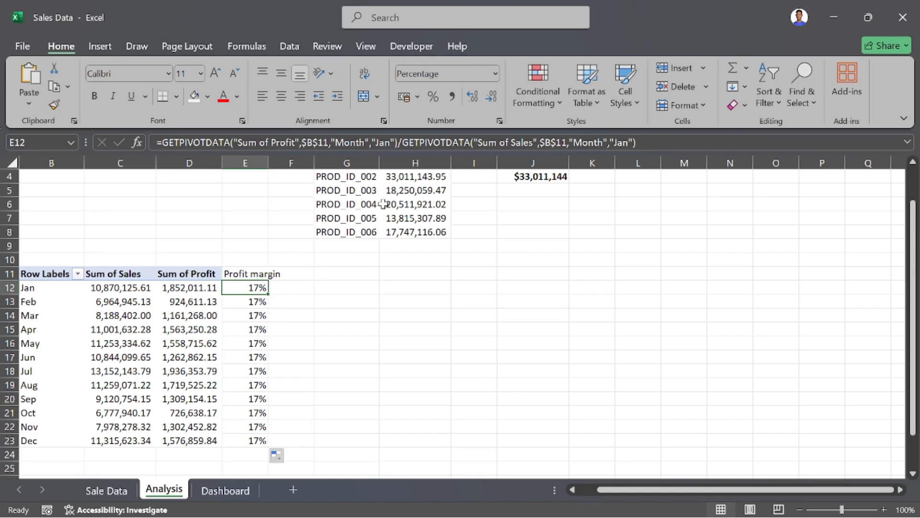
left_click(399, 142)
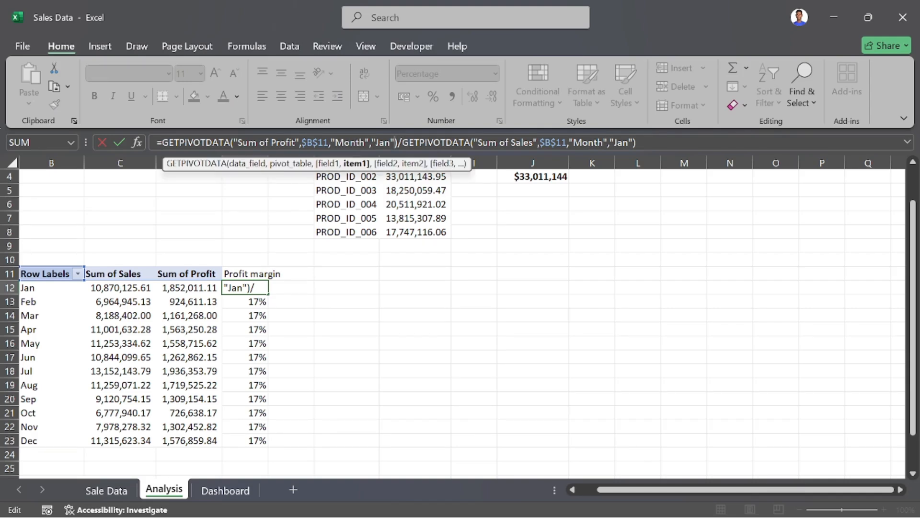
key("BackSpace")
key("BackSpace")
key("BackSpace")
key("BackSpace")
key("BackSpace")
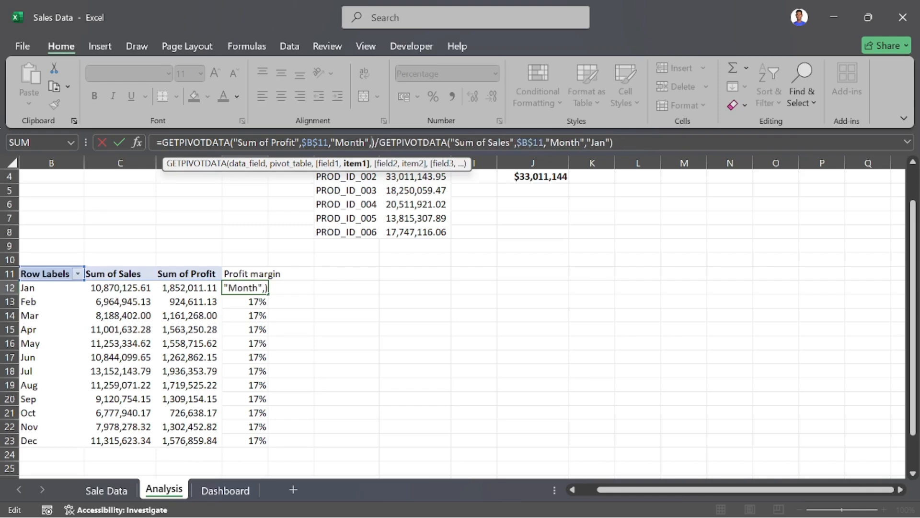
left_click(57, 288)
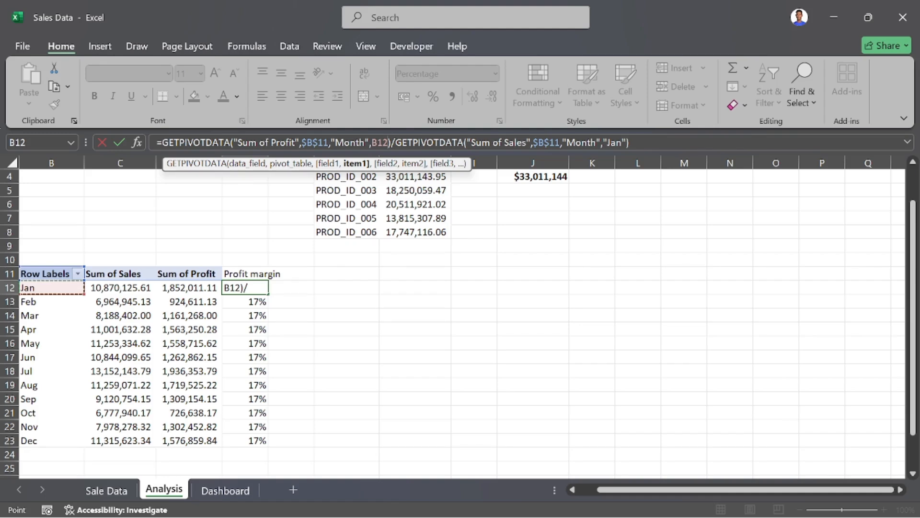
Step: Replace "Jan" in the Sum of Sales lookup of E12's formula with a reference to B12 and commit the formula
left_click(627, 143)
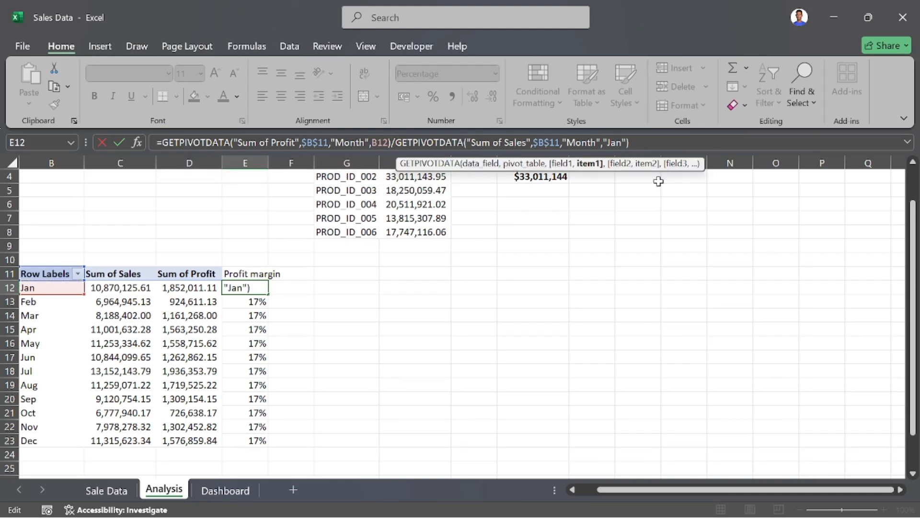
key("BackSpace")
key("BackSpace")
key("BackSpace")
key("BackSpace")
key("BackSpace")
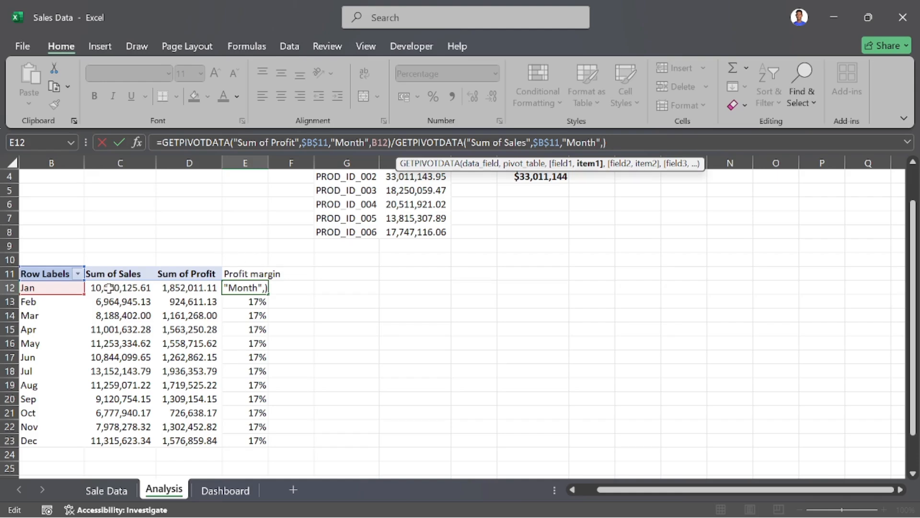
left_click(73, 287)
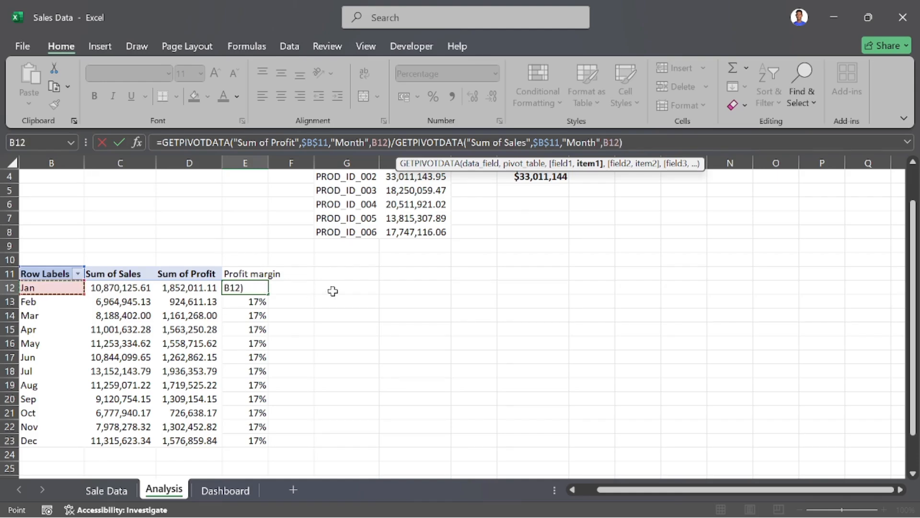
key("Return")
Step: Fill the corrected E12 formula down through December and make the "Profit margin" header bold
left_click(250, 289)
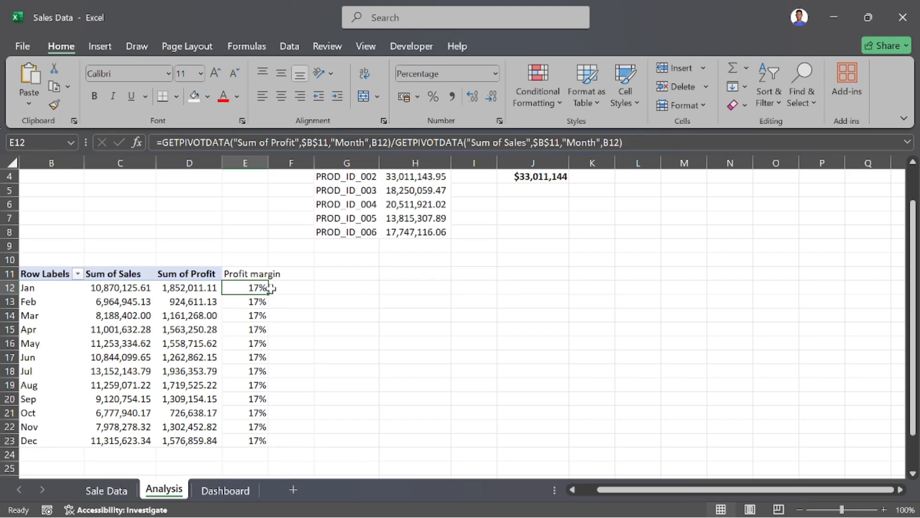
double_click(268, 295)
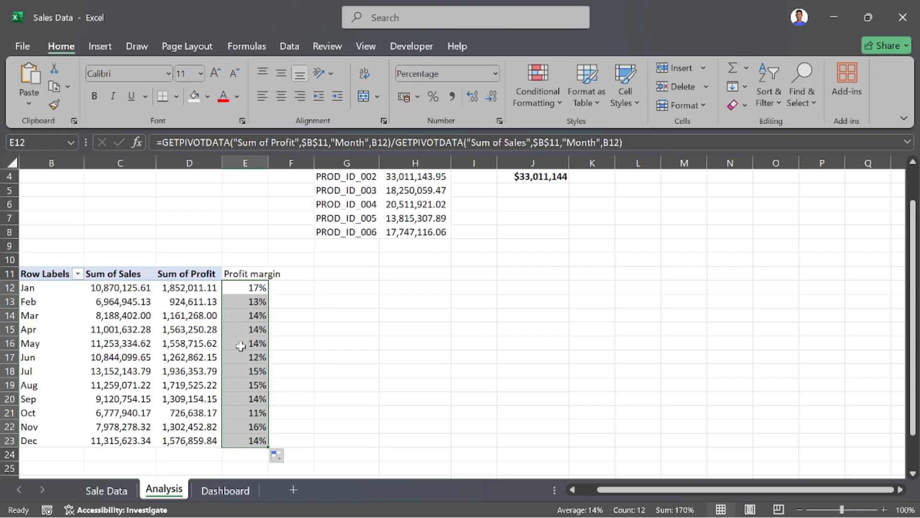
left_click(259, 274)
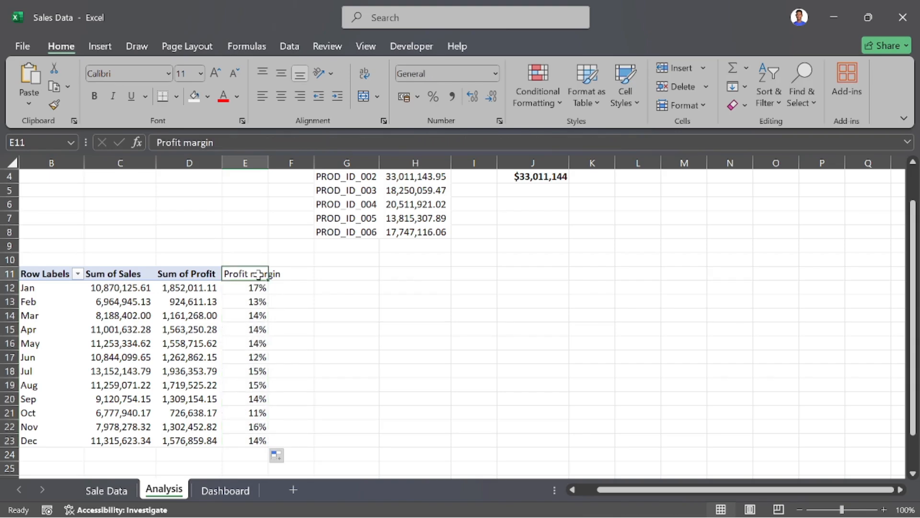
key("ctrl+b")
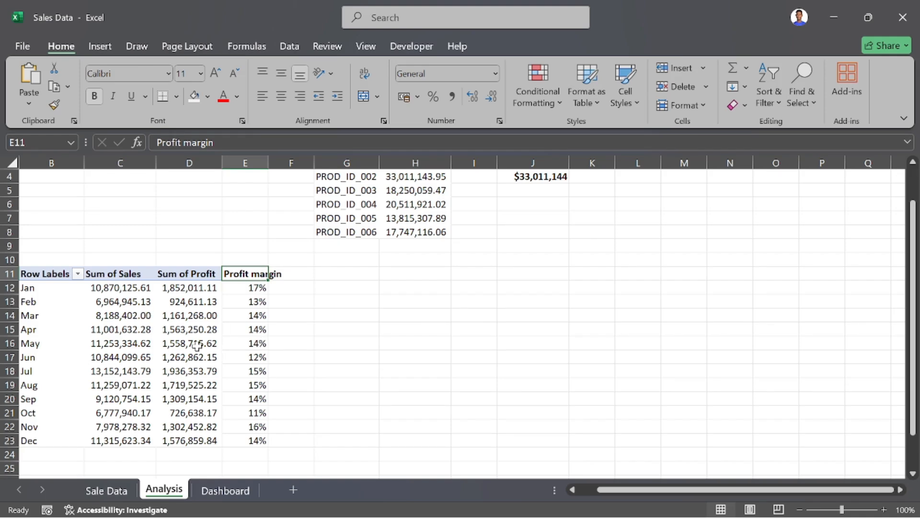
Step: Insert a stacked column PivotChart of monthly sales and profit and place it beside the Profit margin column
left_click(200, 313)
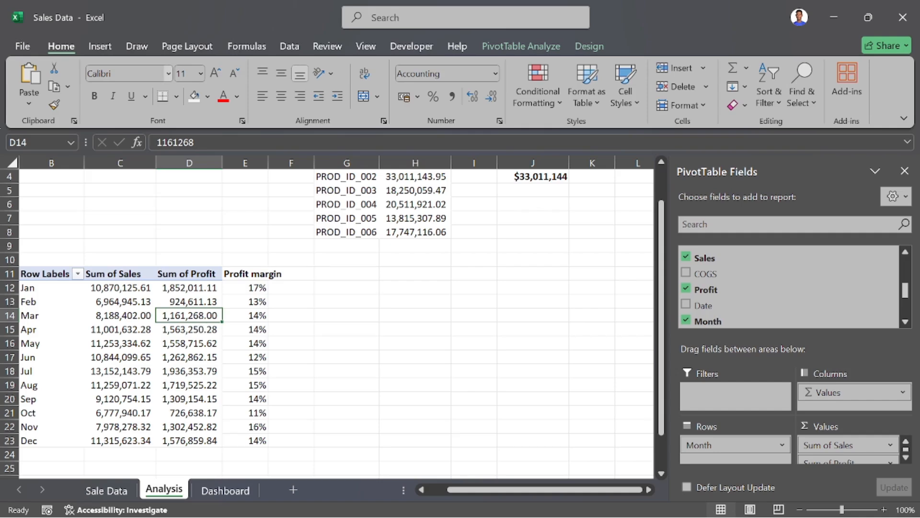
left_click(103, 51)
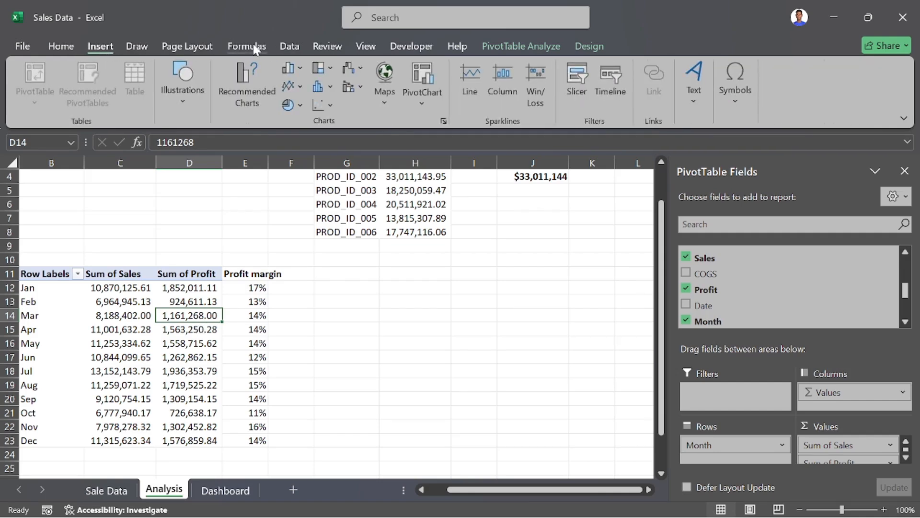
left_click(444, 121)
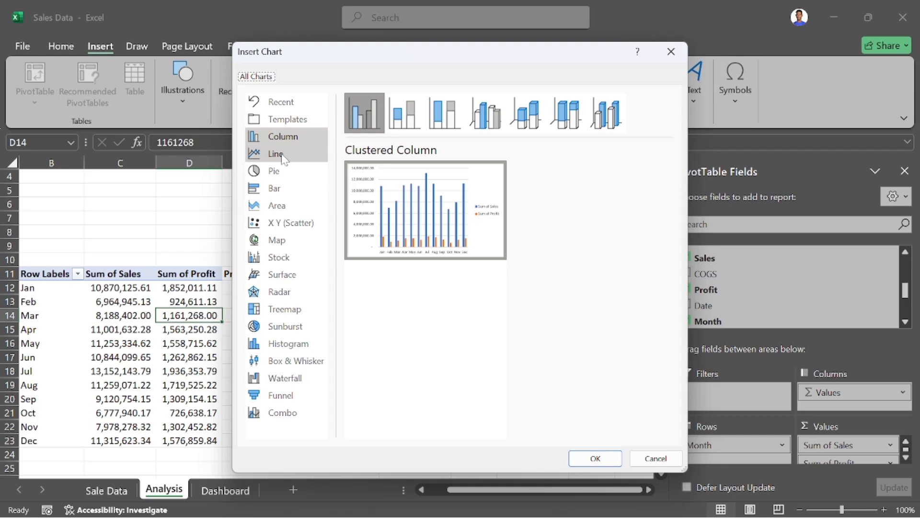
left_click(410, 117)
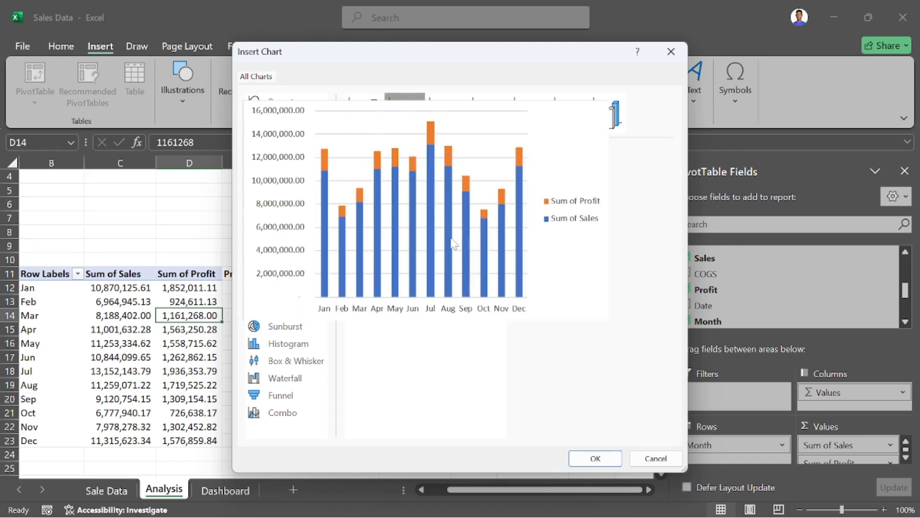
left_click(597, 458)
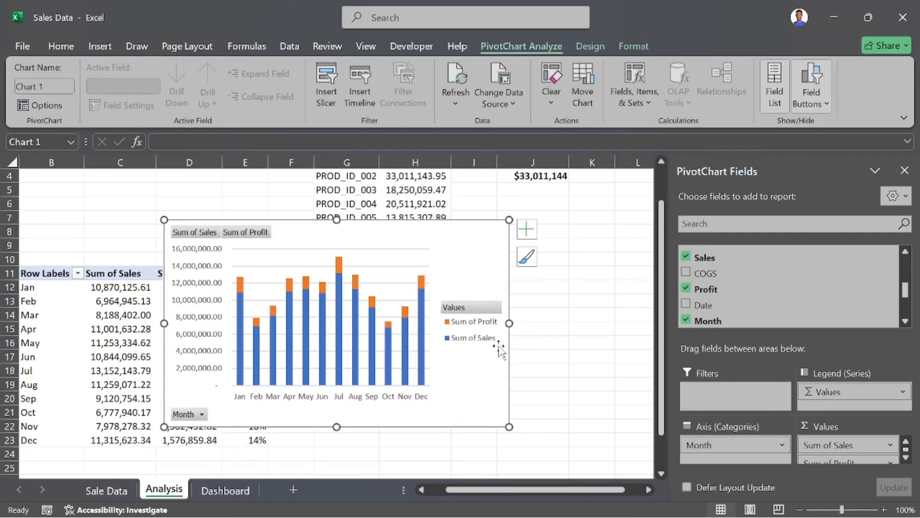
left_click_drag(375, 239, 491, 239)
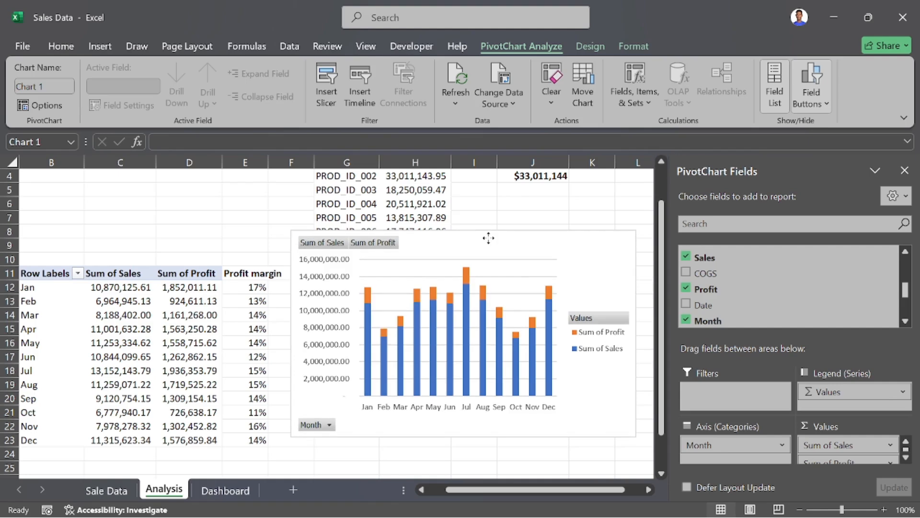
Step: Hide all field buttons on the PivotChart and close the PivotChart Fields pane
right_click(320, 428)
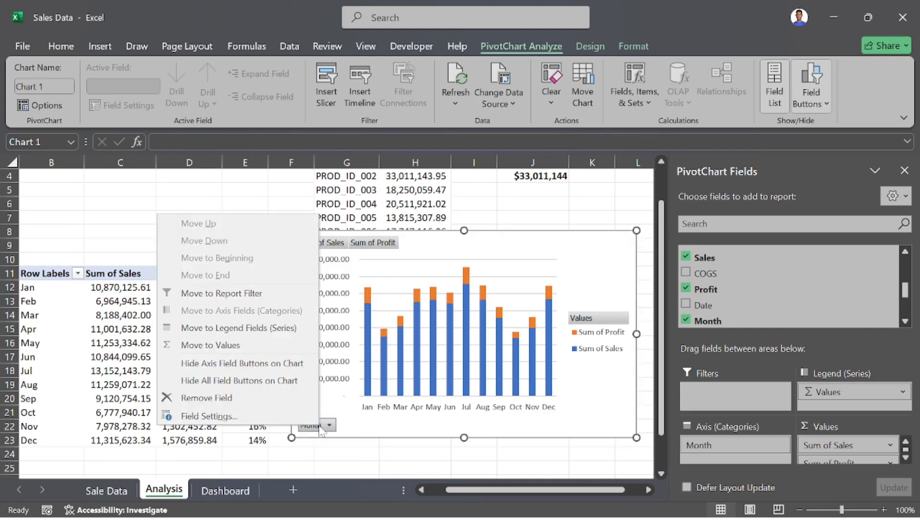
left_click(215, 380)
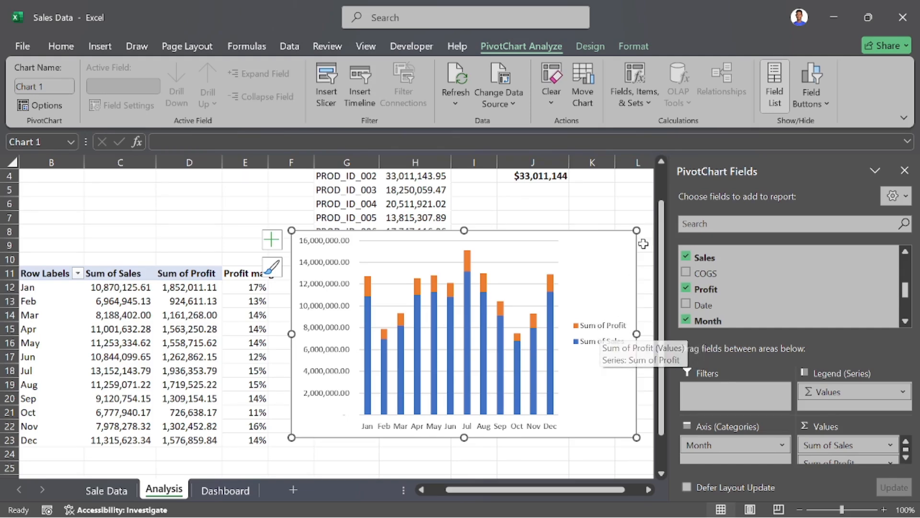
left_click(904, 171)
Step: Remove the gridlines from the PivotChart and position its legend at the top
left_click(656, 246)
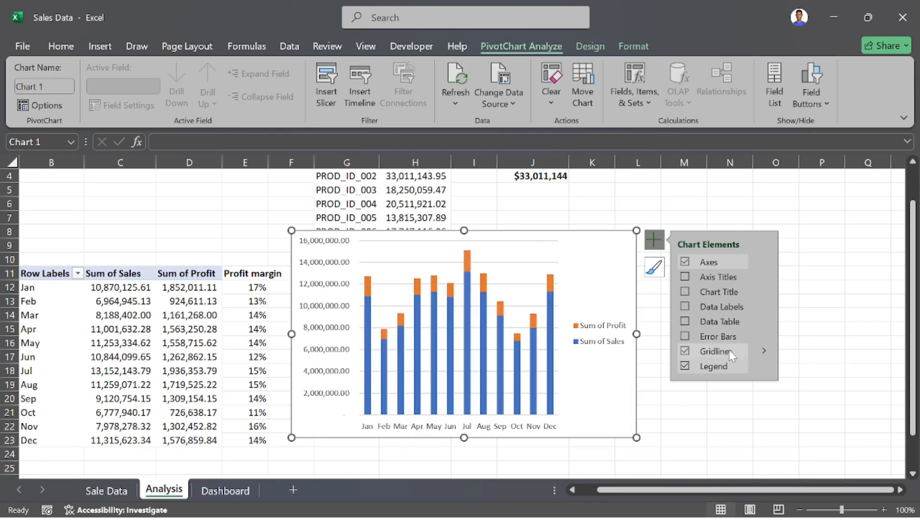
left_click(684, 351)
left_click(767, 369)
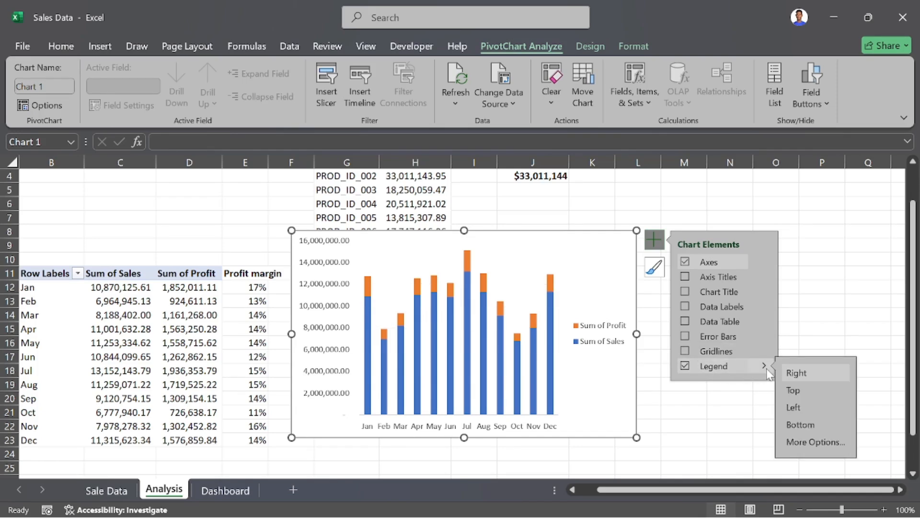
left_click(805, 391)
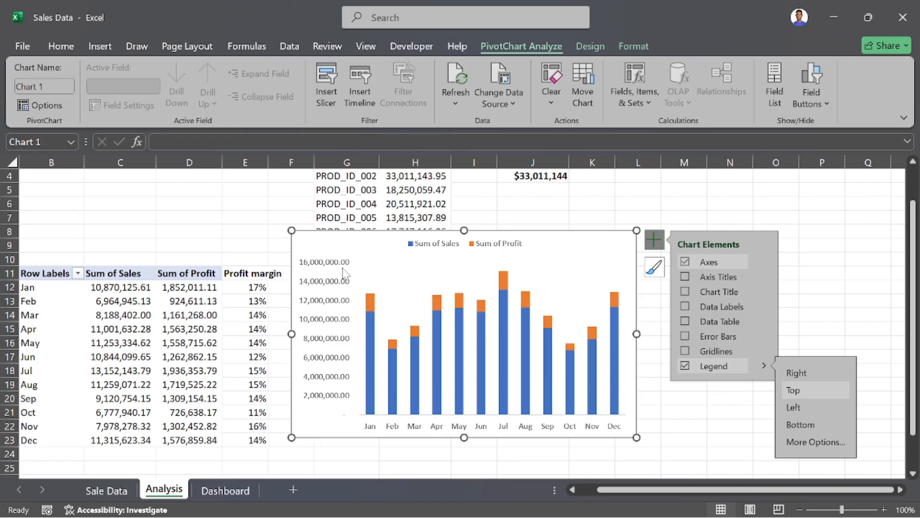
Step: Remove the decimal places from the monthly Sum of Sales and Sum of Profit values in C12:D23
left_click(337, 285)
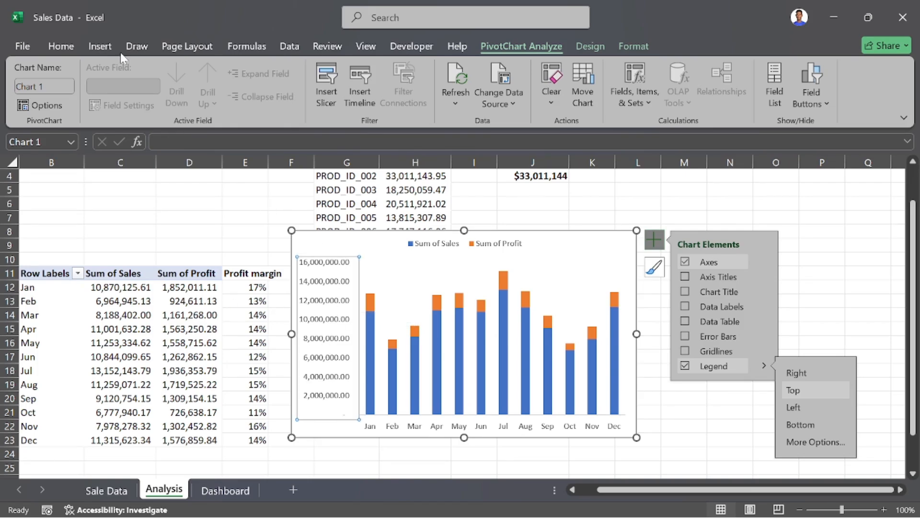
left_click(100, 43)
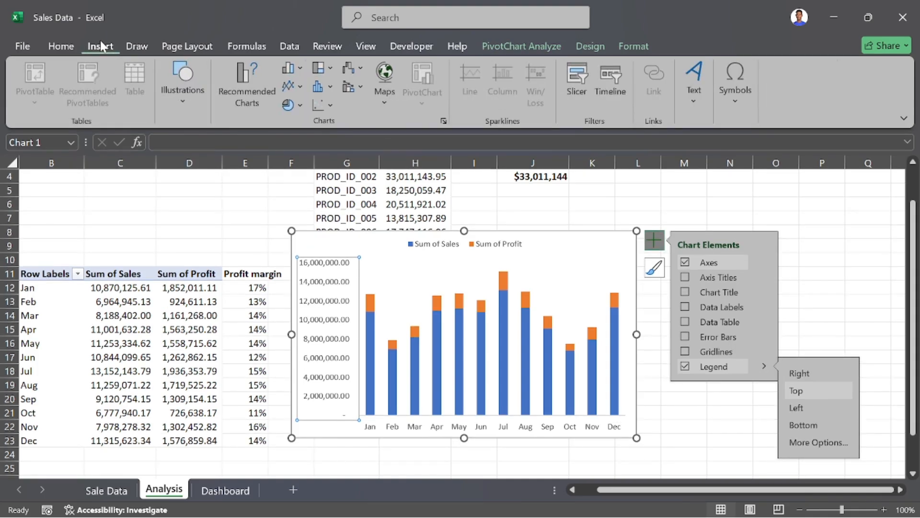
left_click(65, 45)
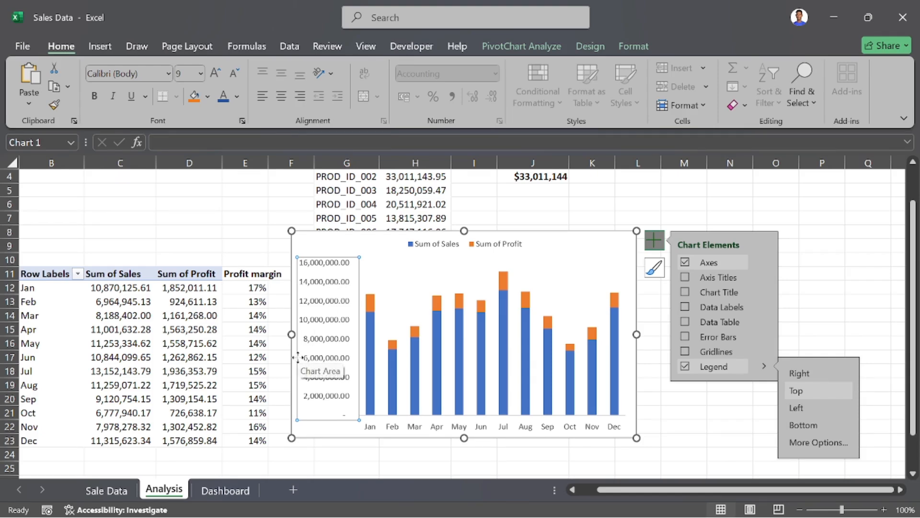
left_click(127, 288)
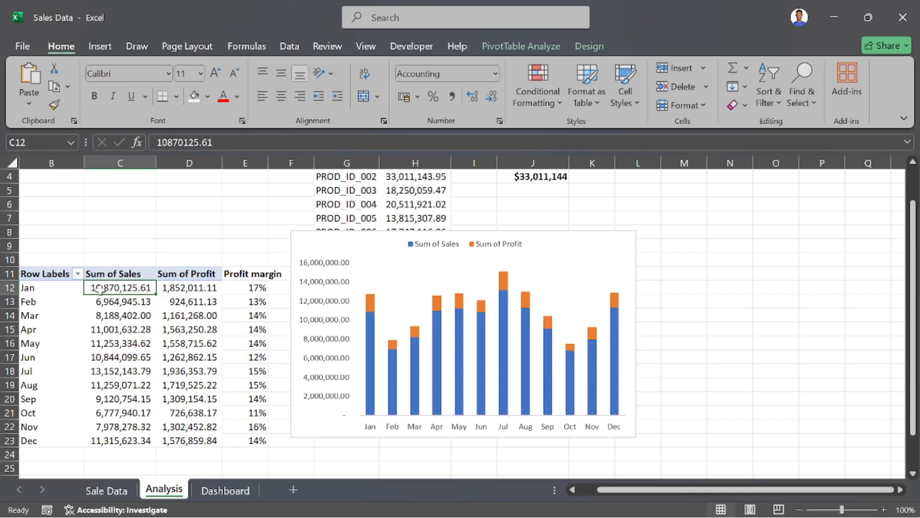
left_click_drag(106, 289, 188, 441)
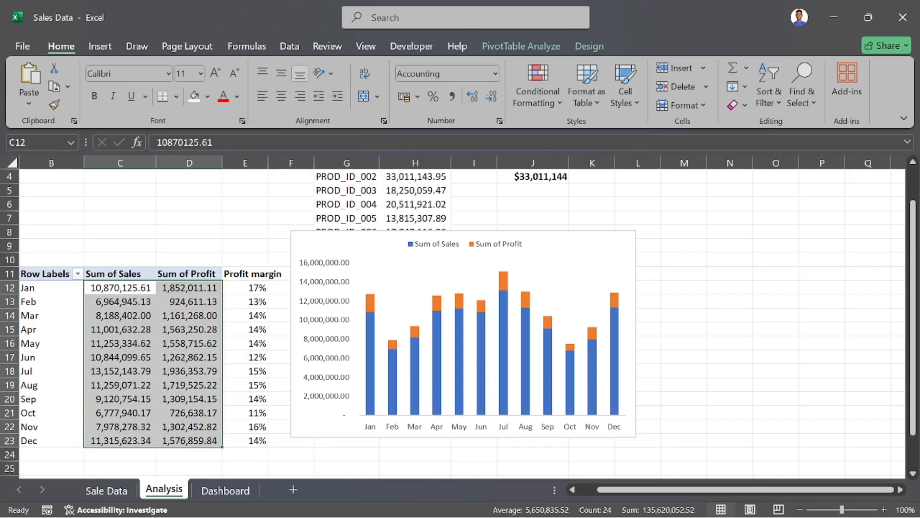
left_click(487, 104)
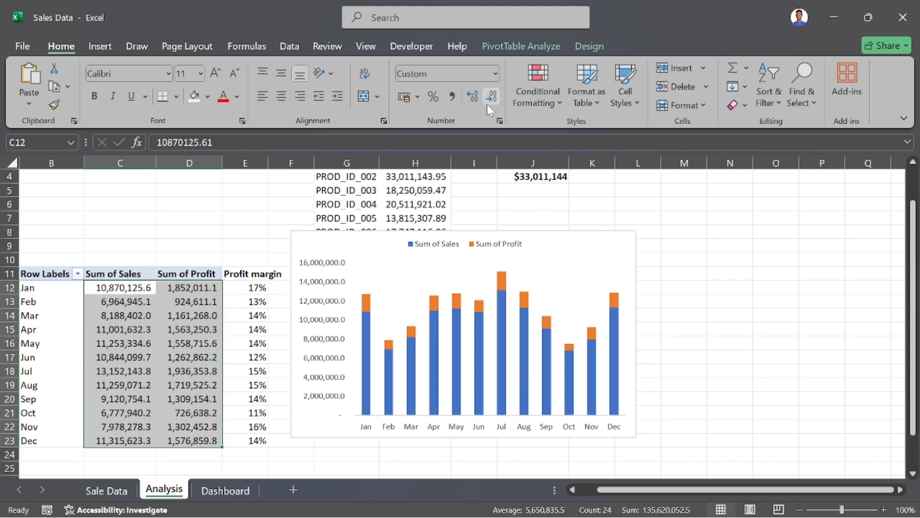
left_click(487, 104)
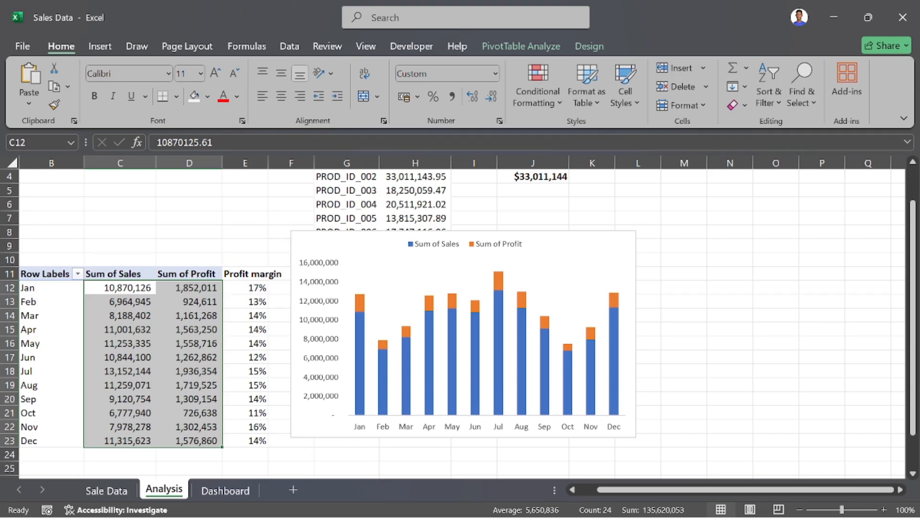
Step: Apply the custom number format [>999999]0,,"M";[>999]0,"K";0 to the selected monthly sales and profit values
left_click(492, 77)
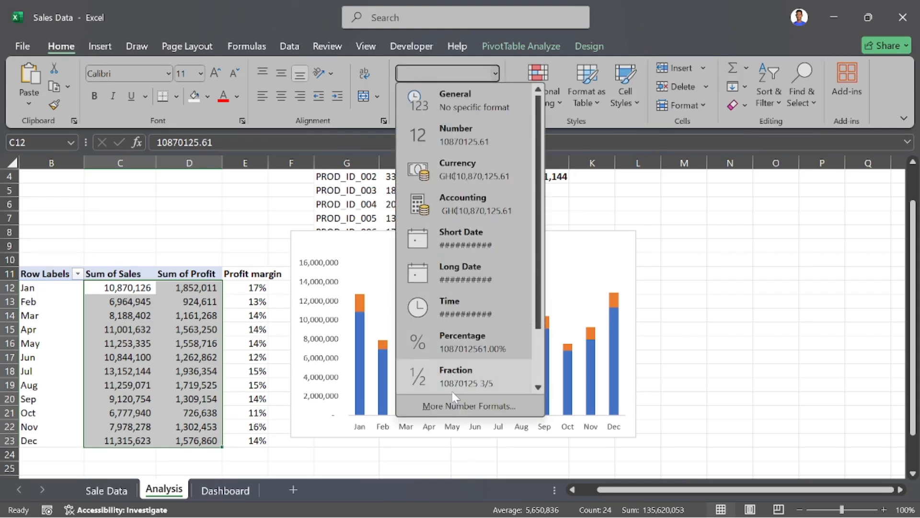
left_click(452, 406)
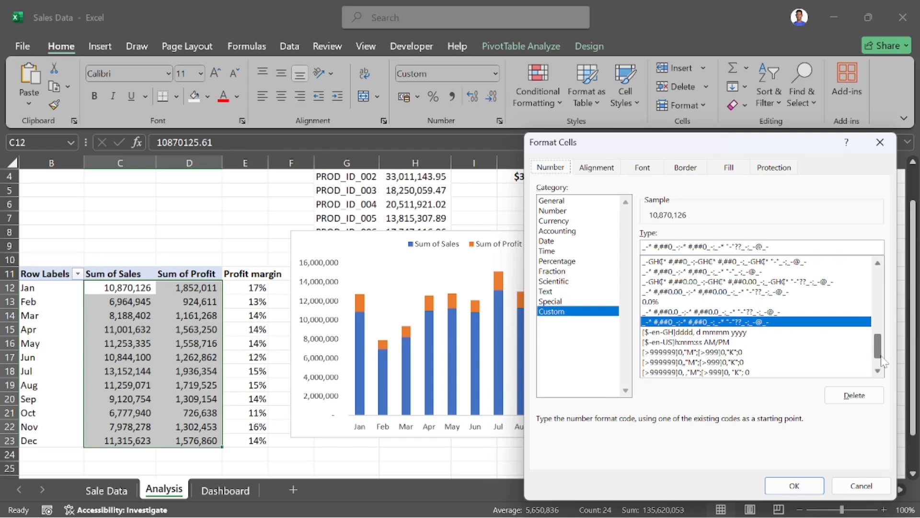
left_click(879, 371)
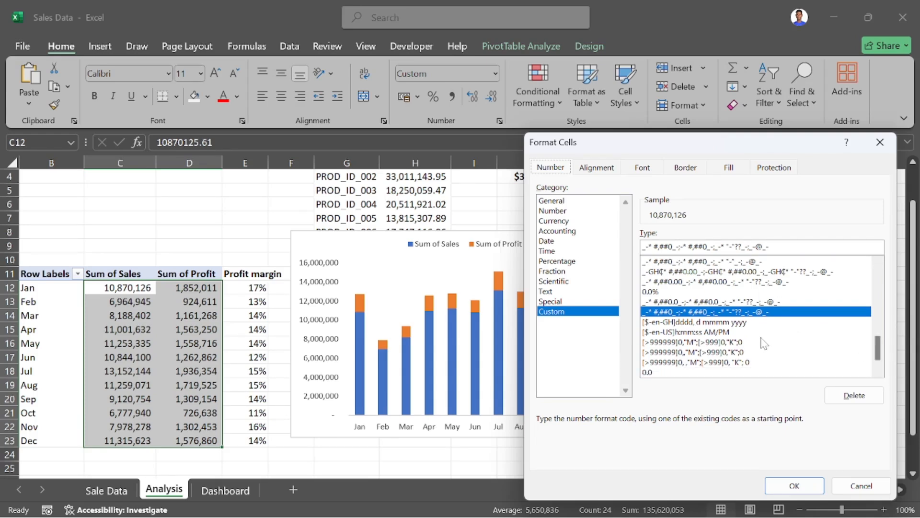
left_click(715, 352)
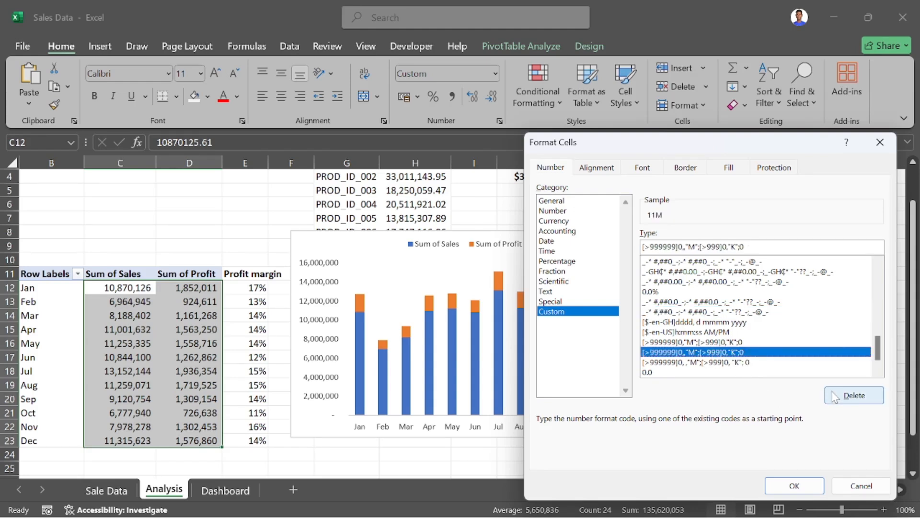
left_click(788, 486)
mouse_move(437, 382)
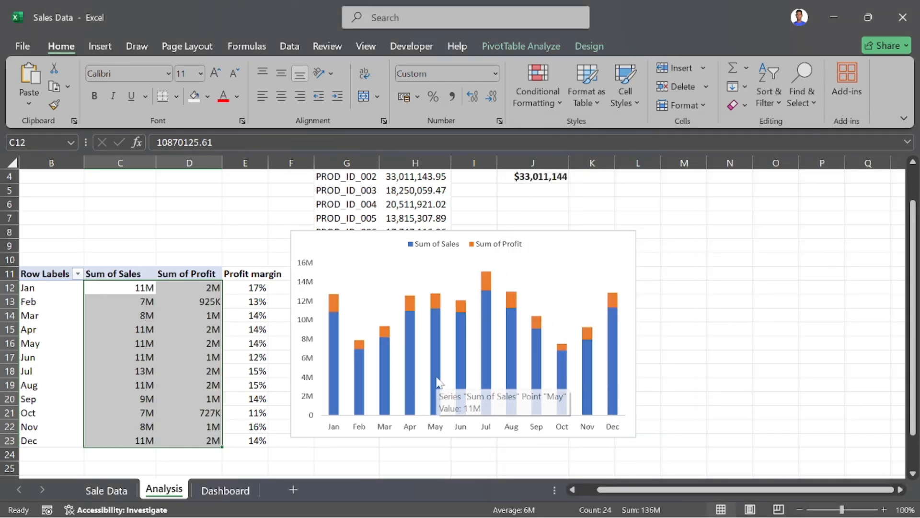
Step: Check the full underlying profit values for Feb and Oct in the pivot table
left_click(185, 302)
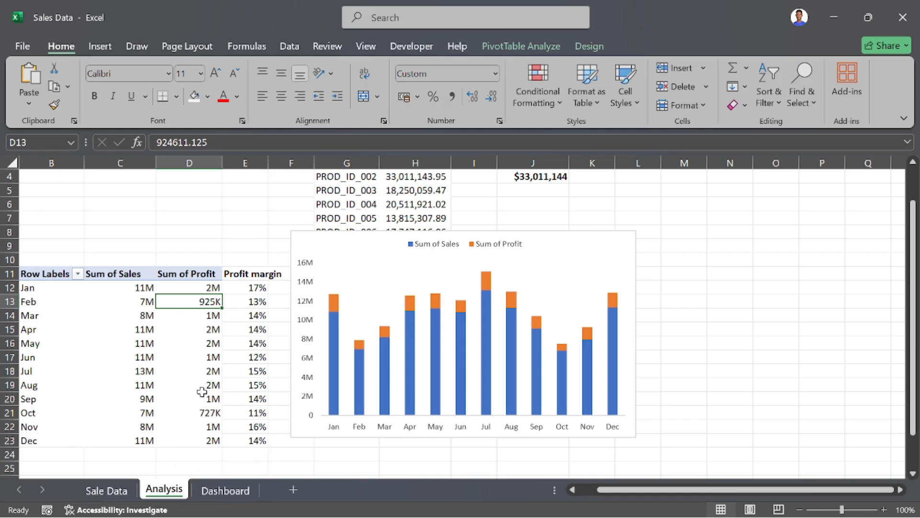
mouse_move(204, 394)
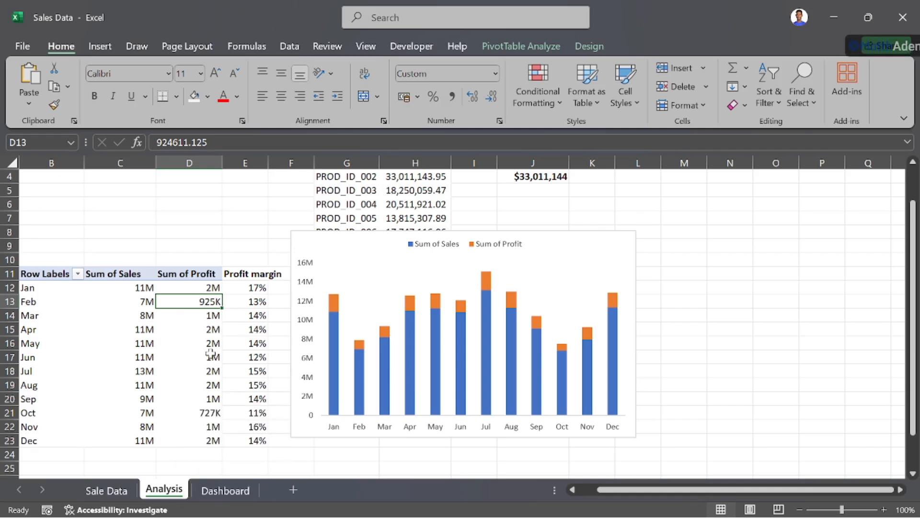
left_click(207, 414)
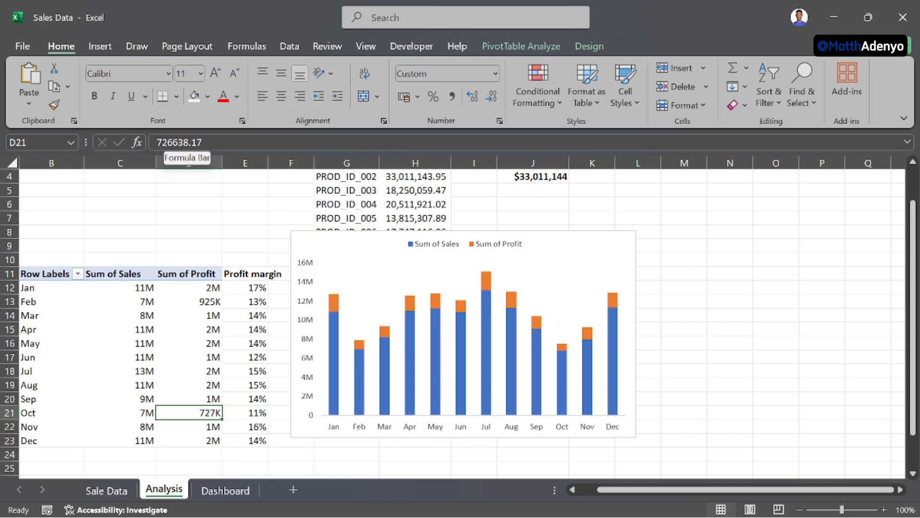
left_click(174, 143)
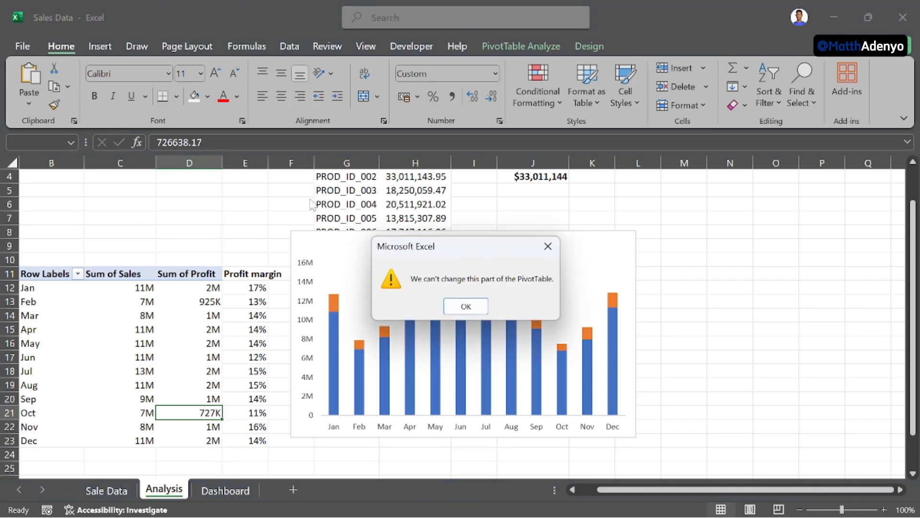
left_click(548, 246)
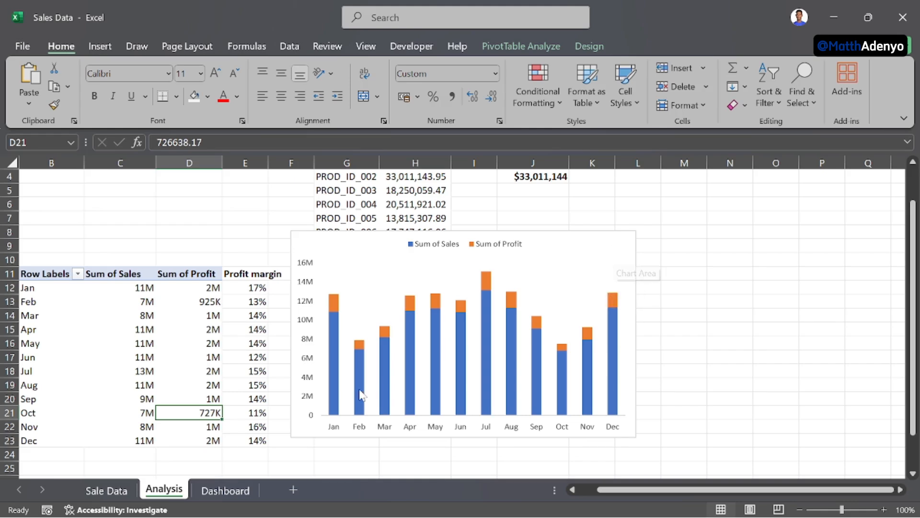
Step: Copy the monthly sales and profit chart to the Dashboard sheet and shrink it
left_click(609, 248)
left_click(655, 240)
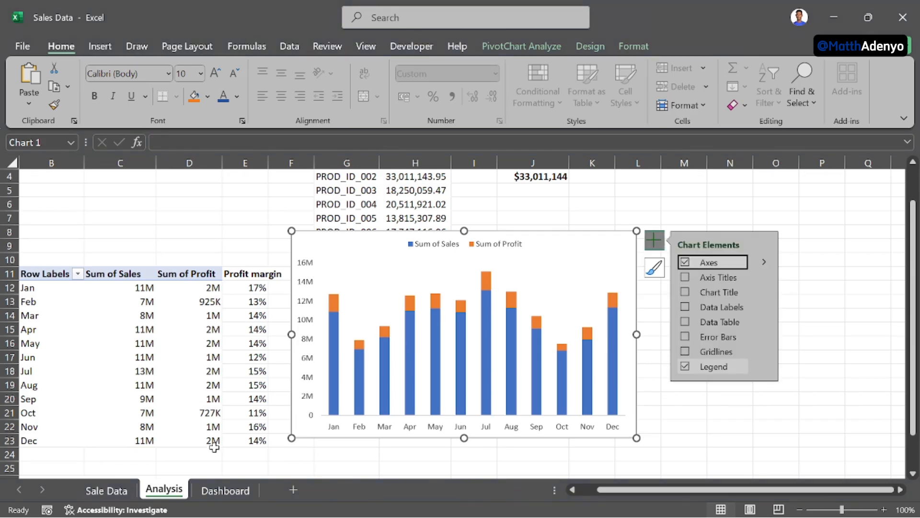
left_click(214, 497)
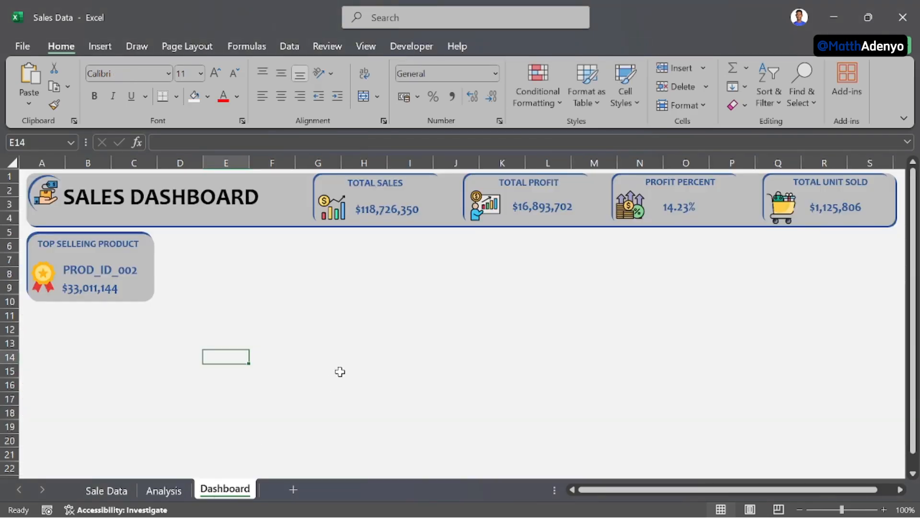
key("ctrl+v")
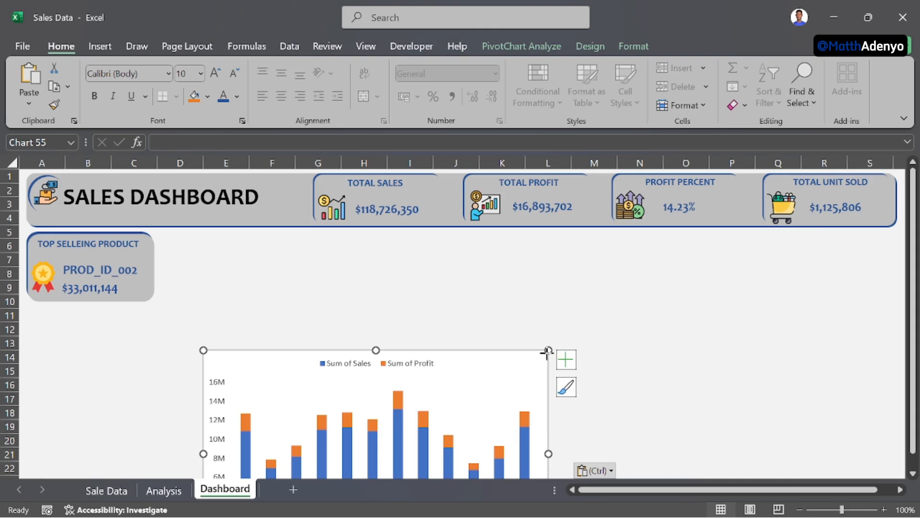
left_click_drag(548, 351, 499, 397)
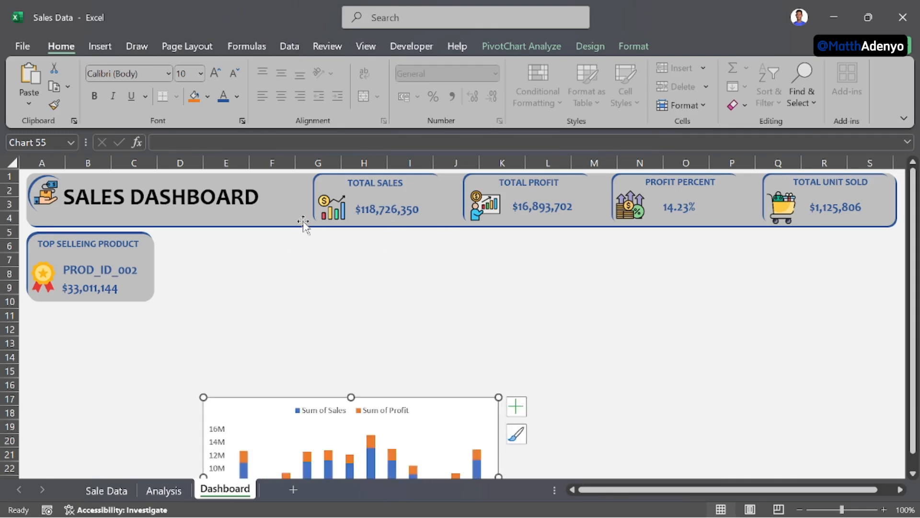
Step: Duplicate the header's background panel, resize it into a large chart card and place it beside the top selling product card
left_click(288, 216)
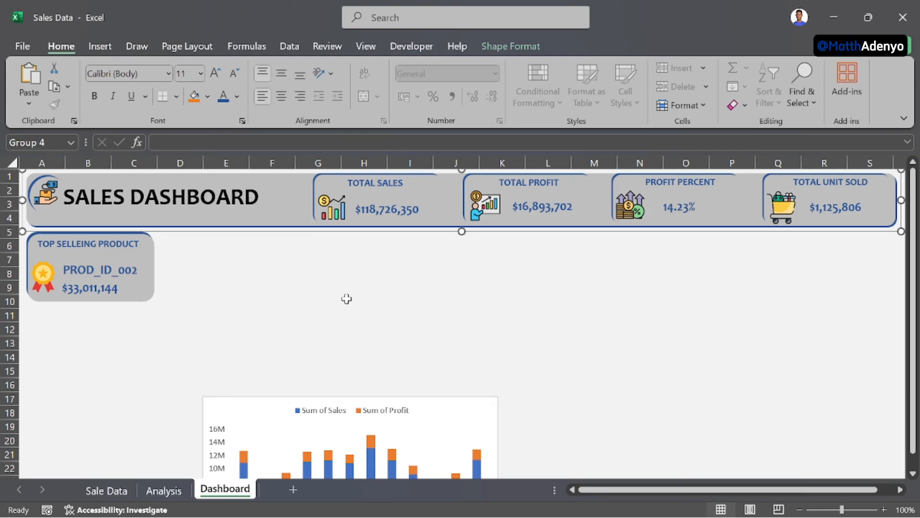
key("ctrl+v")
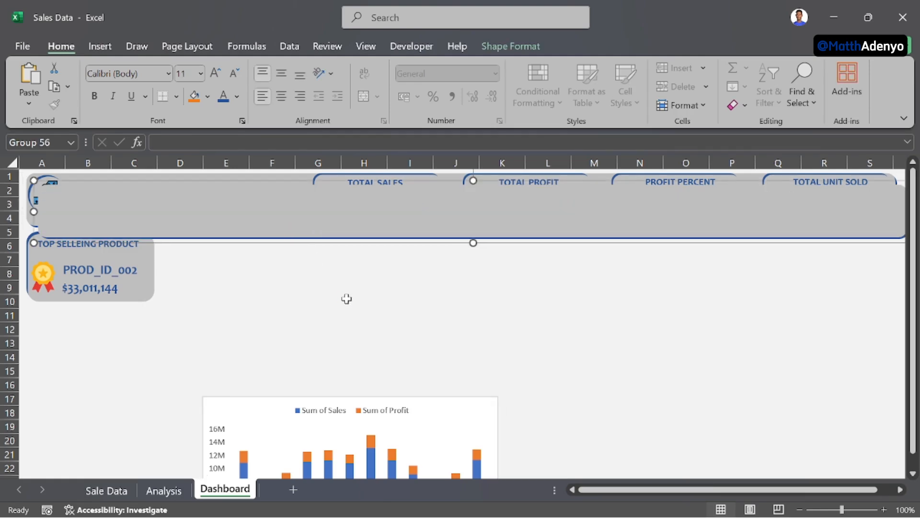
left_click_drag(335, 203, 394, 298)
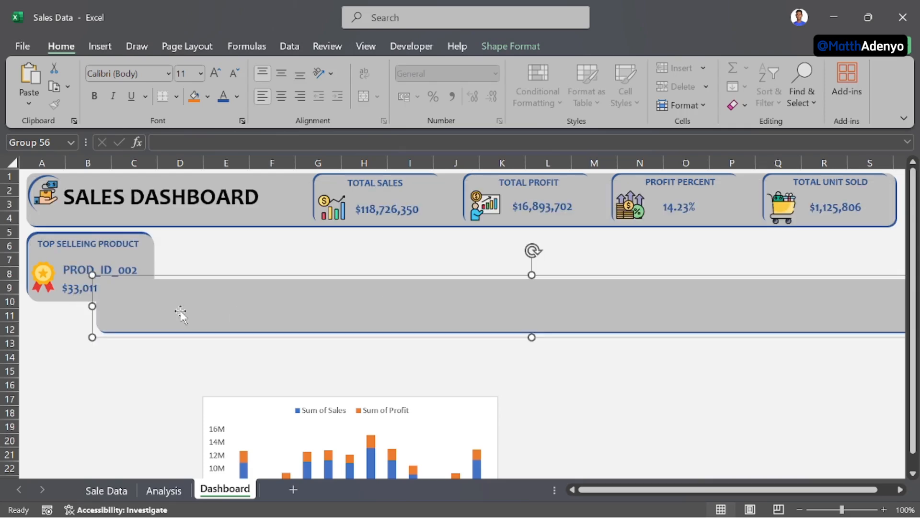
left_click_drag(91, 305, 443, 305)
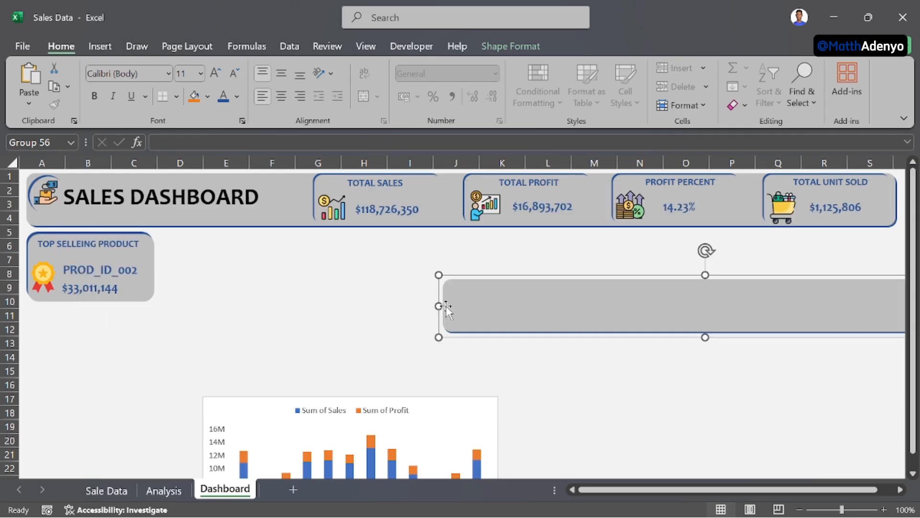
left_click_drag(554, 309, 313, 273)
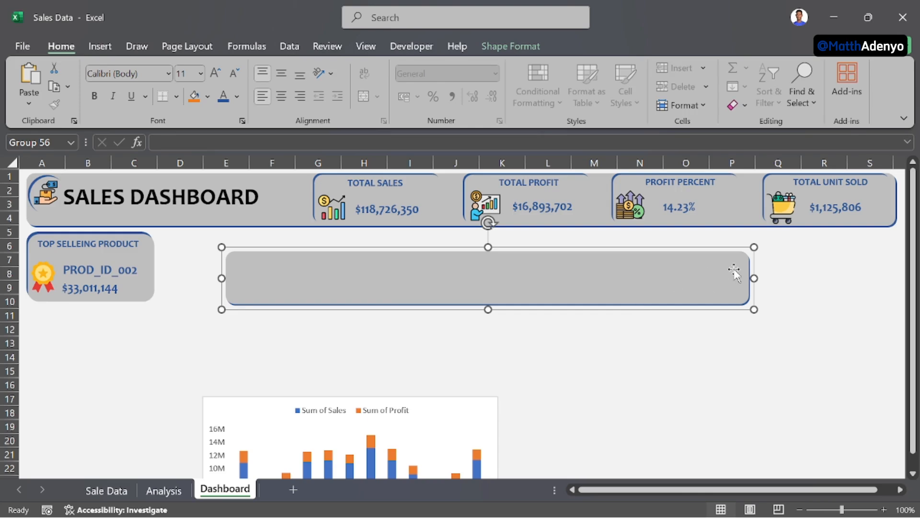
left_click_drag(754, 278, 549, 278)
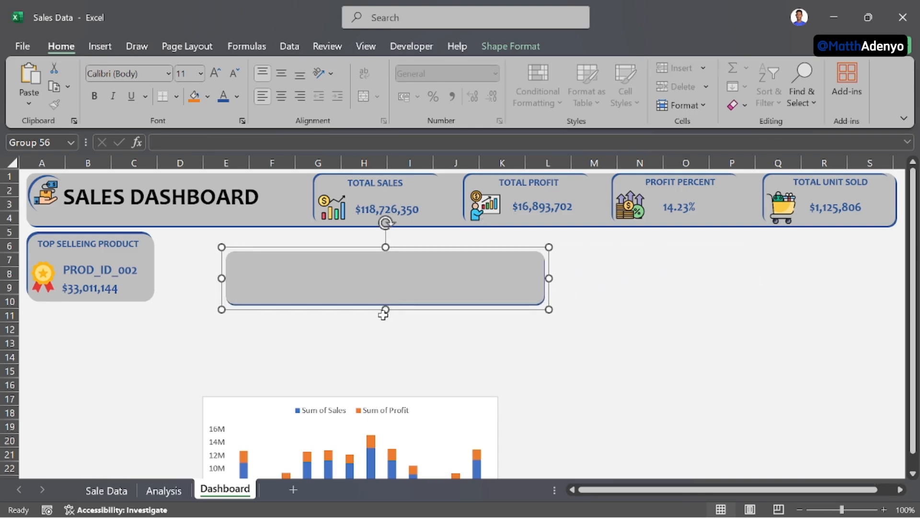
left_click_drag(386, 311, 392, 408)
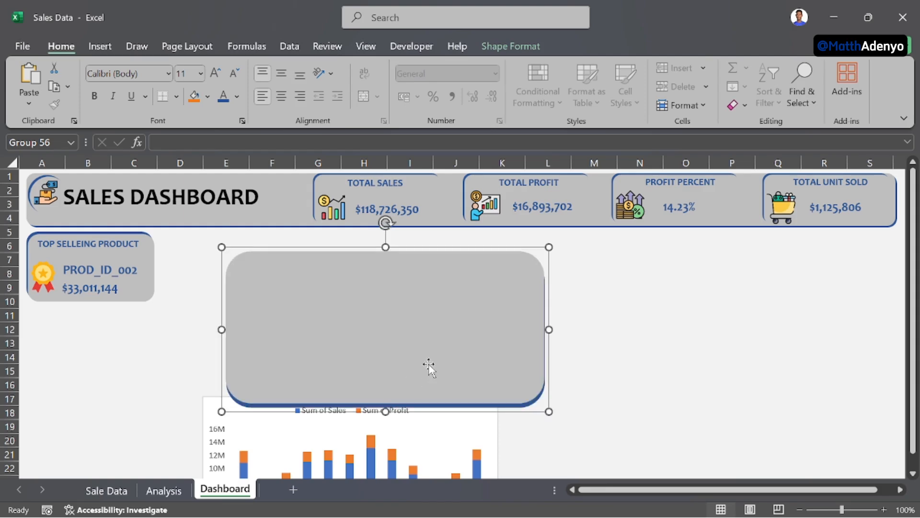
left_click_drag(442, 339, 381, 320)
Step: Ungroup the new card and shift its grey front rectangle to leave a thinner blue edge
right_click(412, 312)
mouse_move(518, 309)
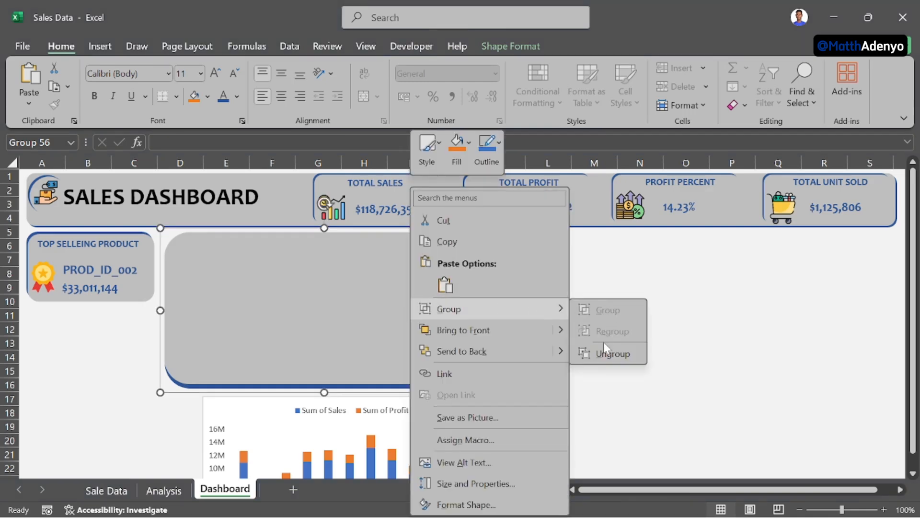
left_click(611, 353)
left_click(548, 338)
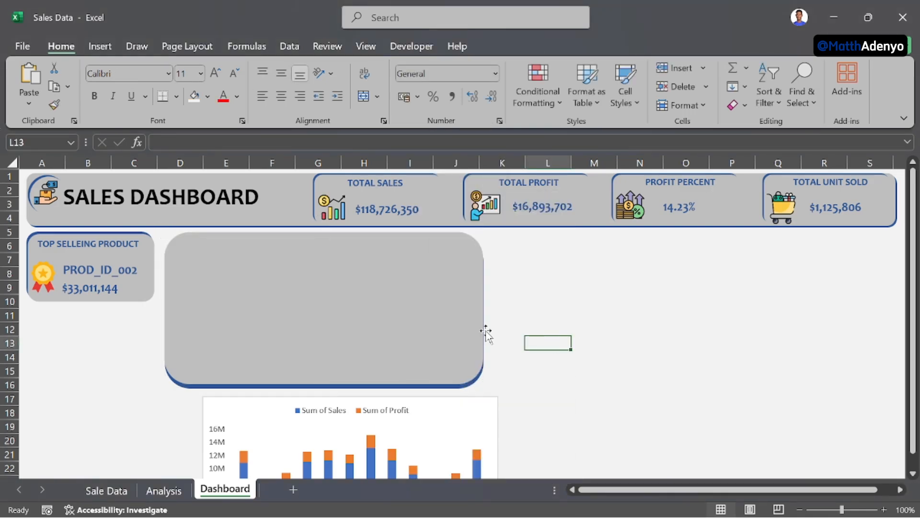
mouse_move(421, 312)
left_mouse_down()
mouse_move(400, 312)
mouse_move(423, 334)
mouse_move(424, 327)
left_mouse_up()
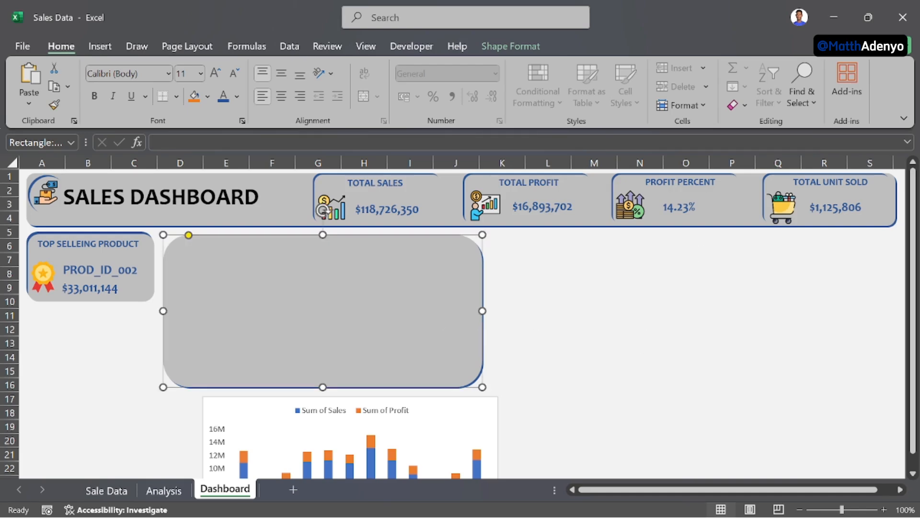
Step: Group the large chart card's two rounded rectangles into one object, selecting both from the list of sheet objects
left_click(804, 108)
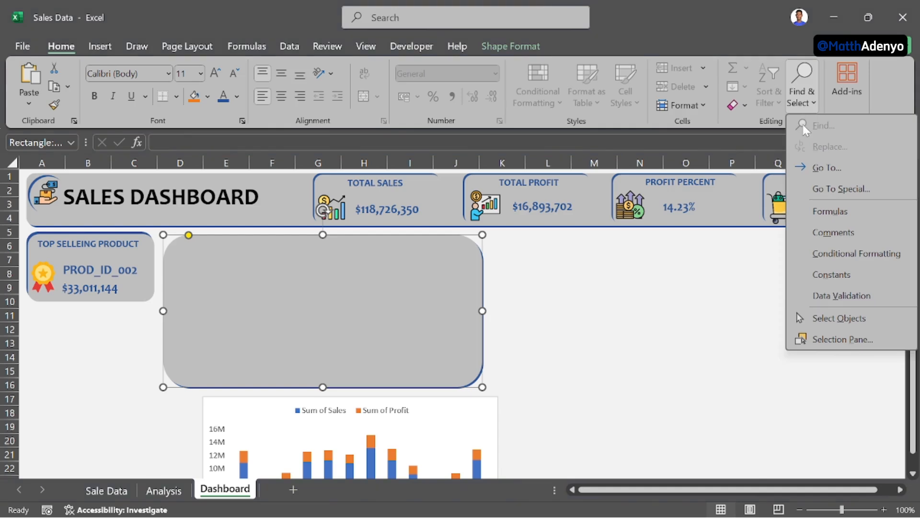
left_click(826, 340)
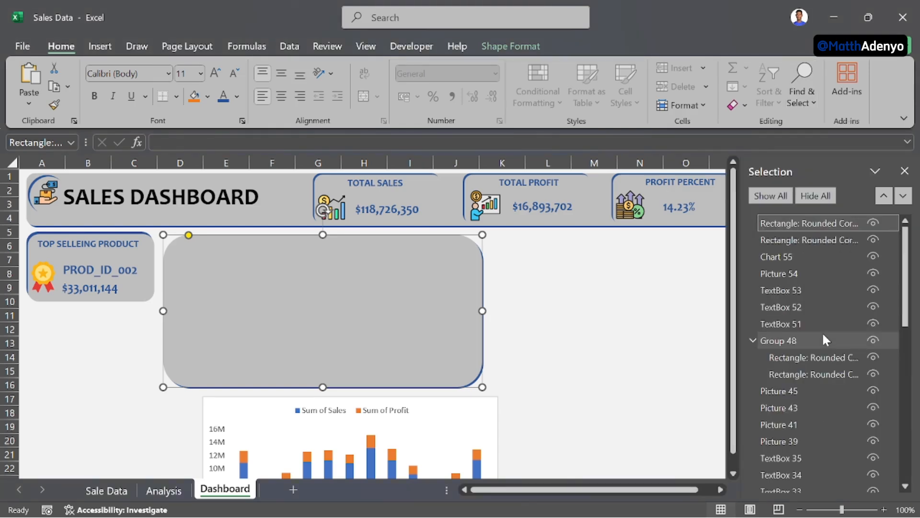
left_click(832, 239)
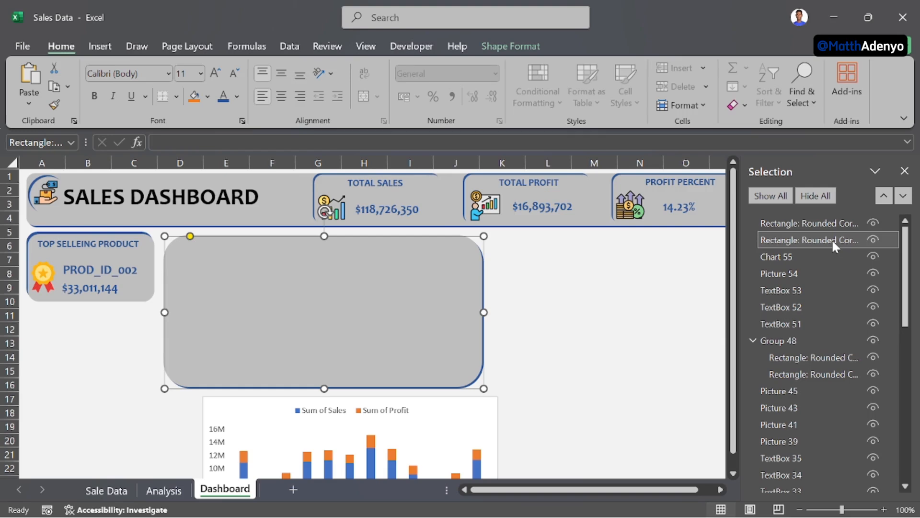
left_click(816, 221, "ctrl")
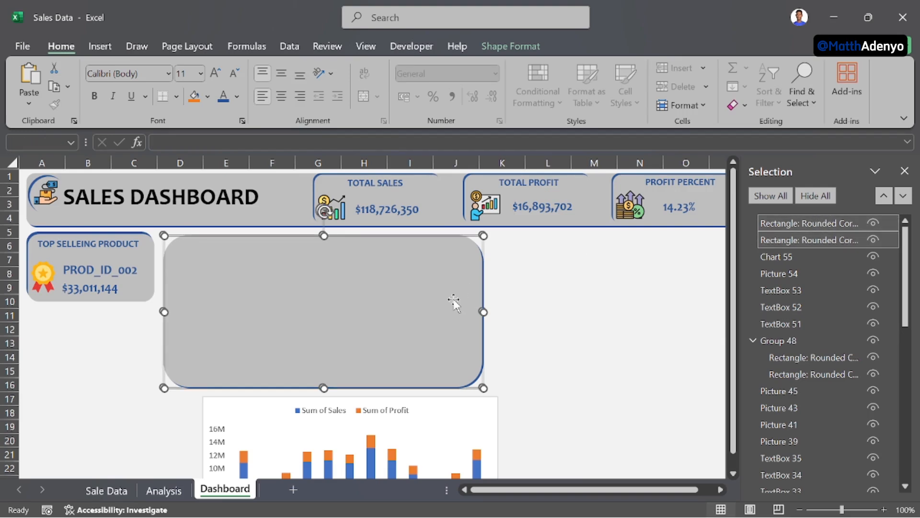
right_click(433, 309)
mouse_move(563, 307)
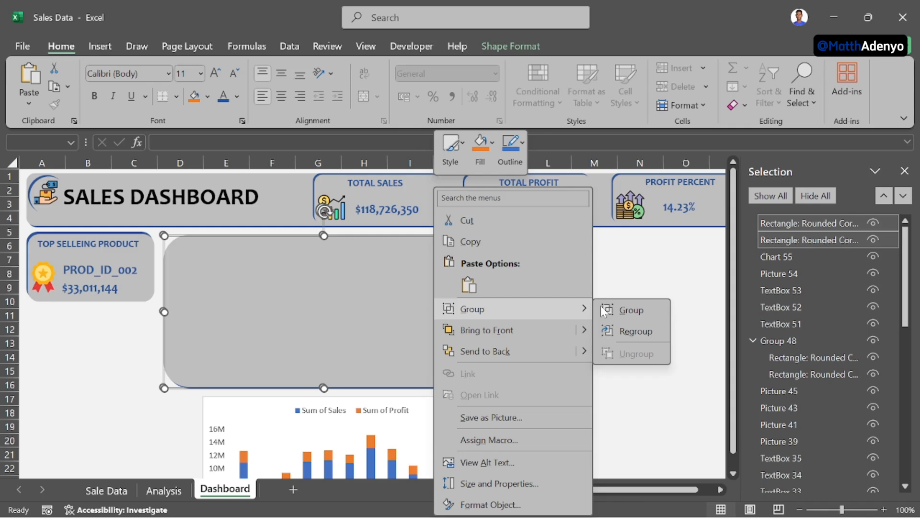
left_click(629, 308)
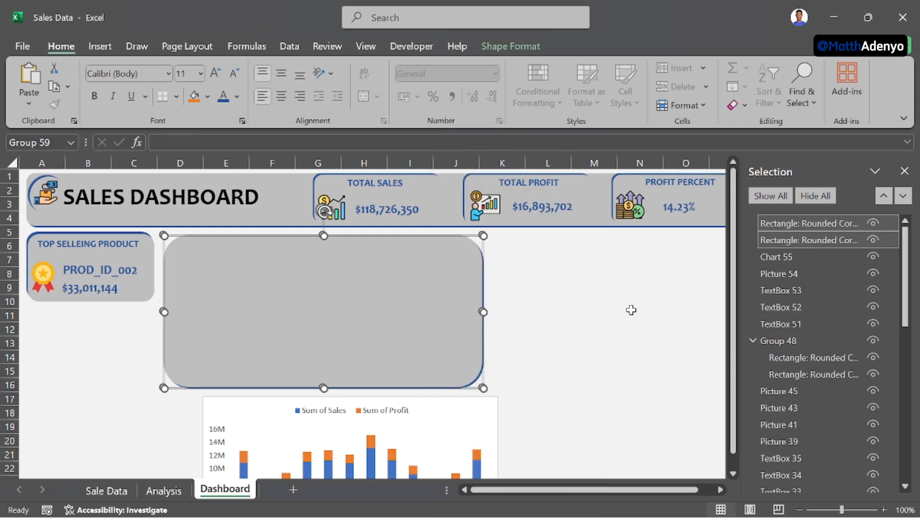
left_click(602, 306)
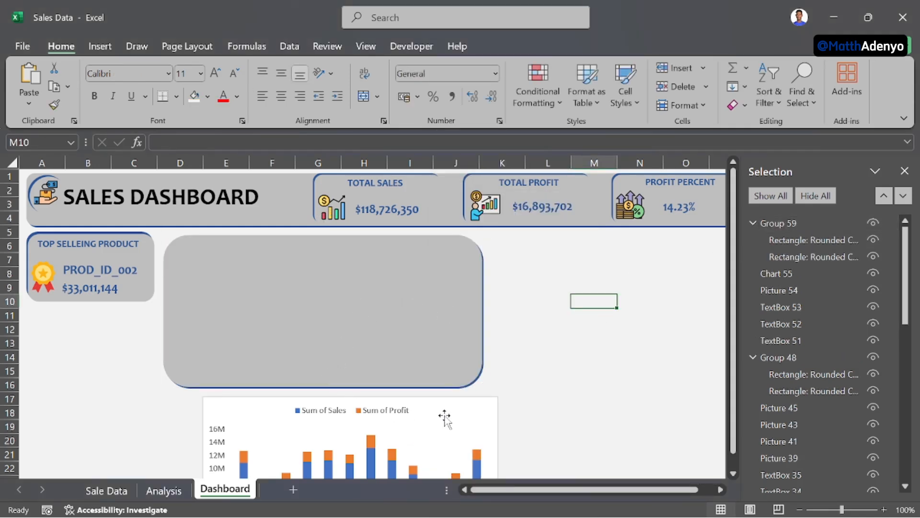
Step: Move the chart out of the way, then narrow the large card, make it taller and align it just below the header
left_click_drag(466, 402, 702, 292)
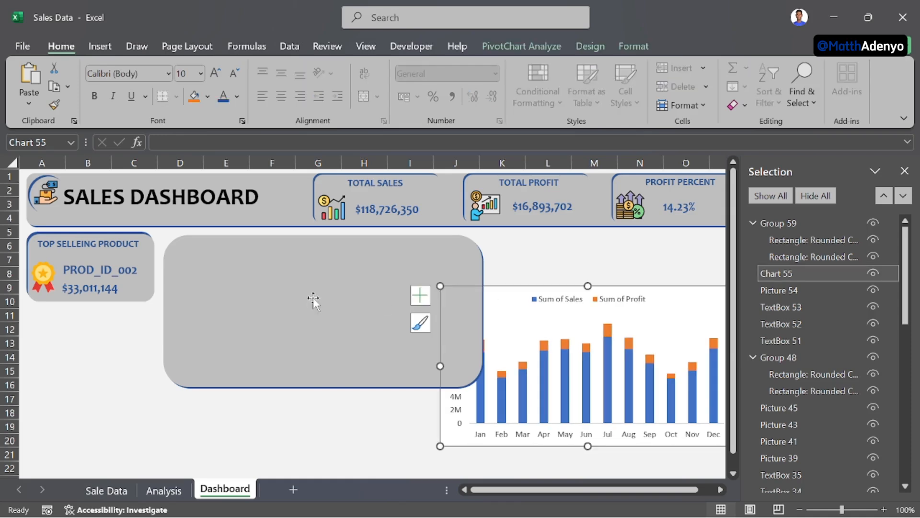
left_click_drag(311, 302, 291, 290)
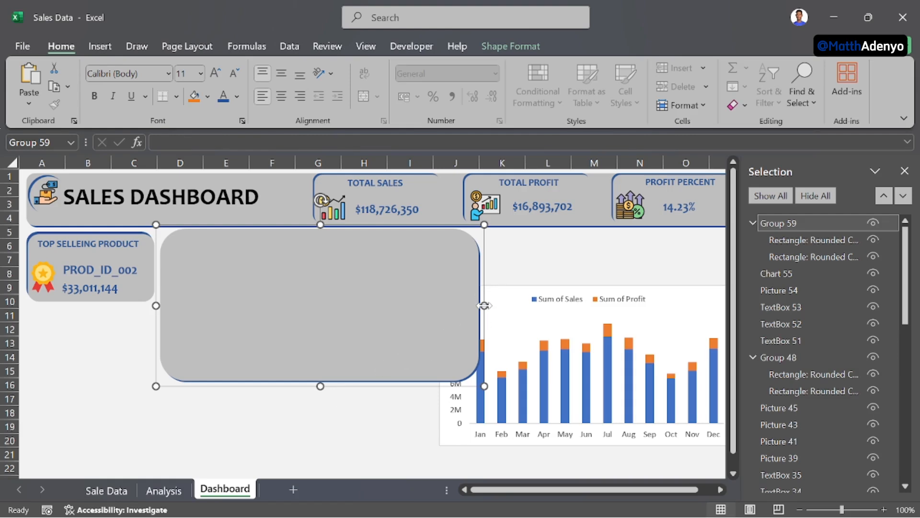
left_click_drag(484, 305, 460, 429)
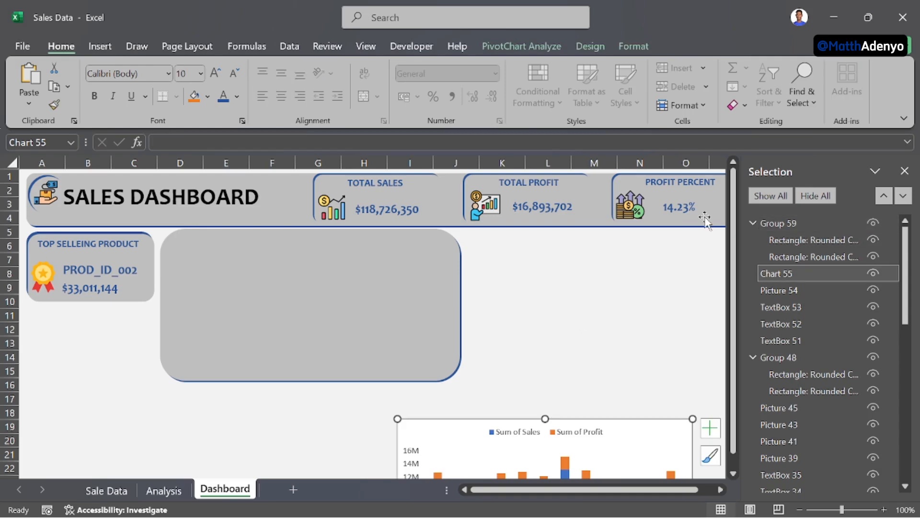
left_click(904, 172)
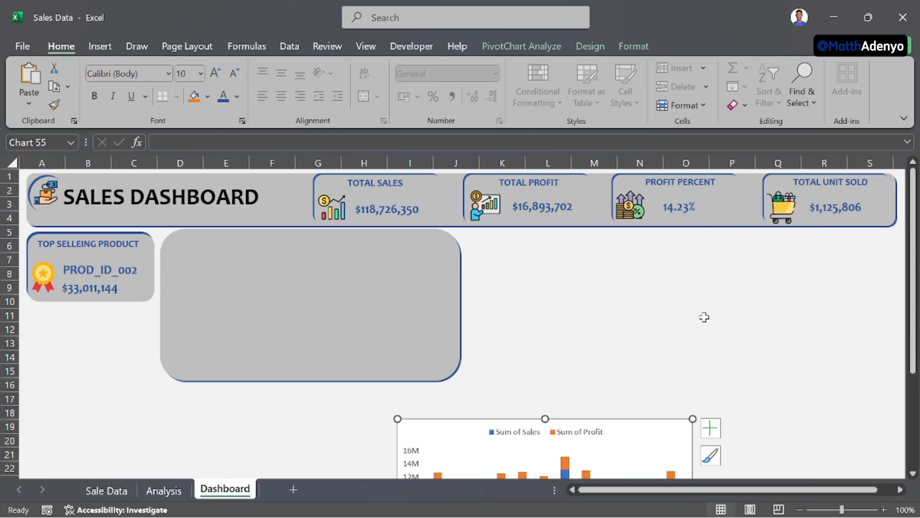
left_click(417, 331)
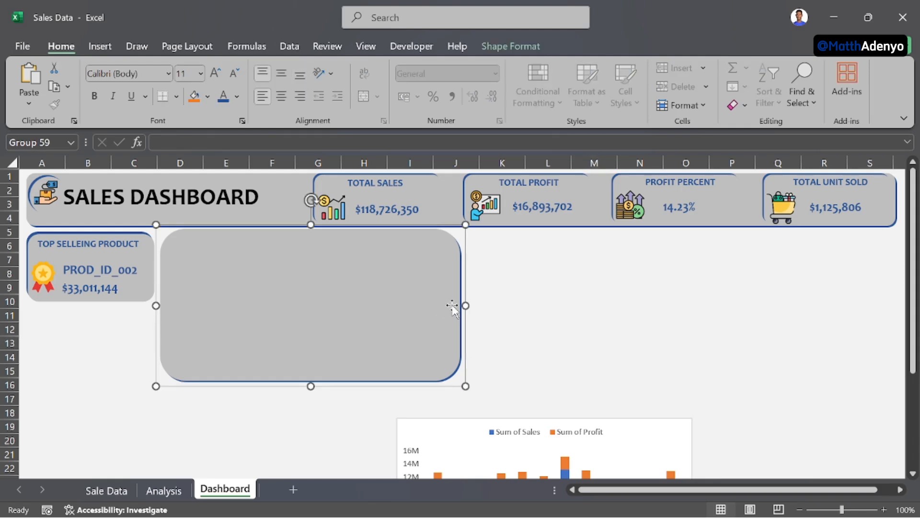
left_click_drag(466, 305, 439, 306)
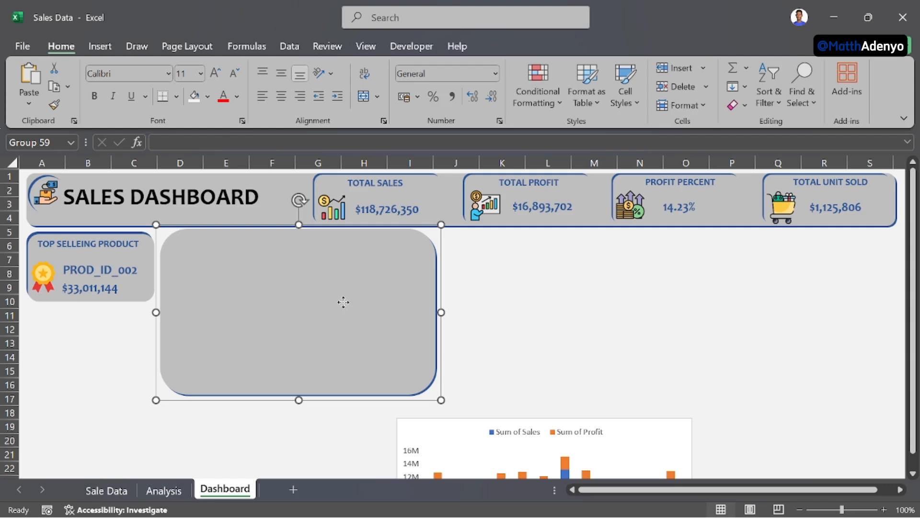
key("Down")
left_click(343, 307)
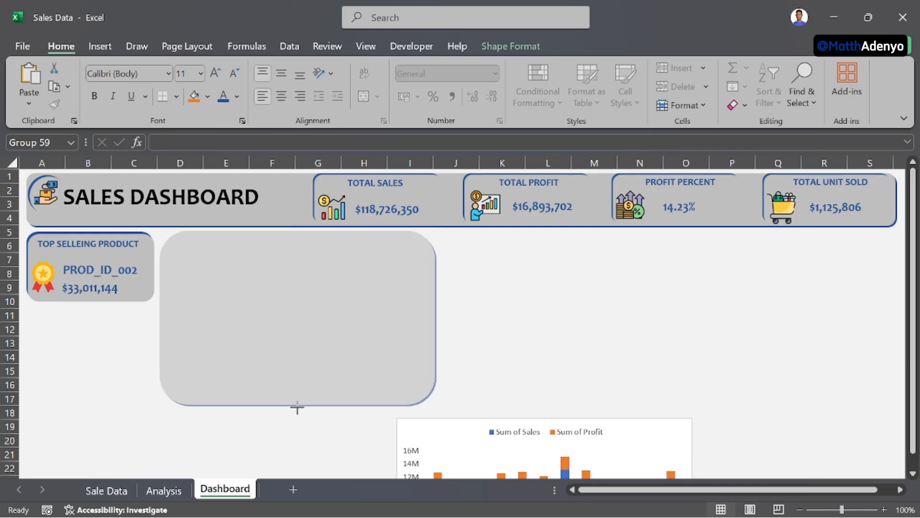
Step: Duplicate the large chart card and place the copy directly beneath the original
key("ctrl+d")
scroll(479, 326, "down", 1)
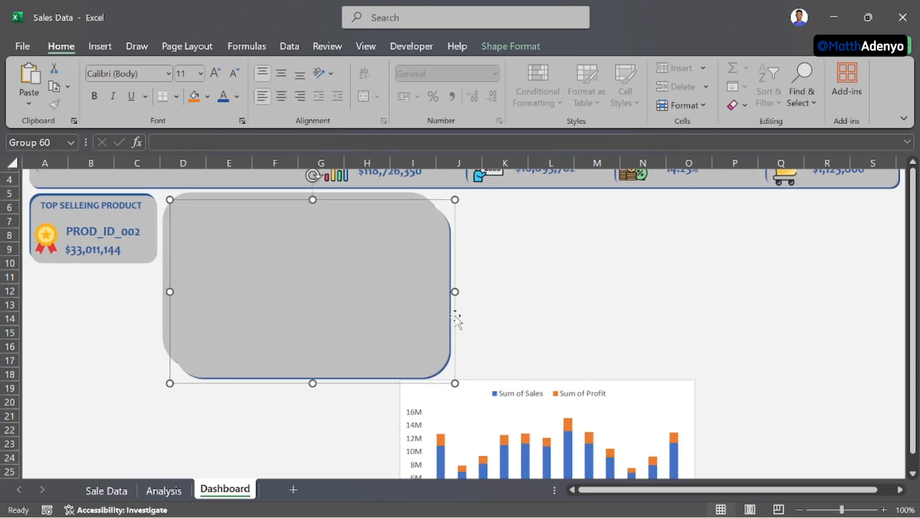
scroll(527, 324, "down", 1)
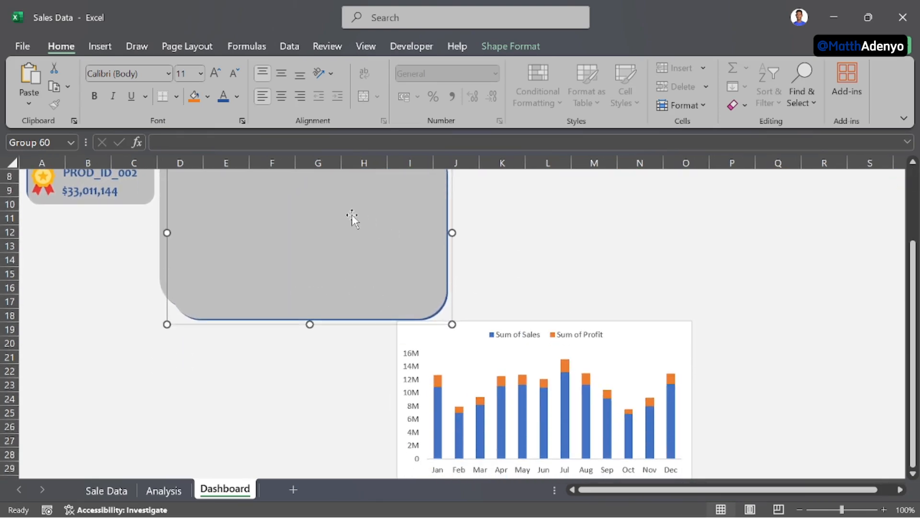
left_click_drag(335, 283, 339, 386)
scroll(520, 296, "down", 2)
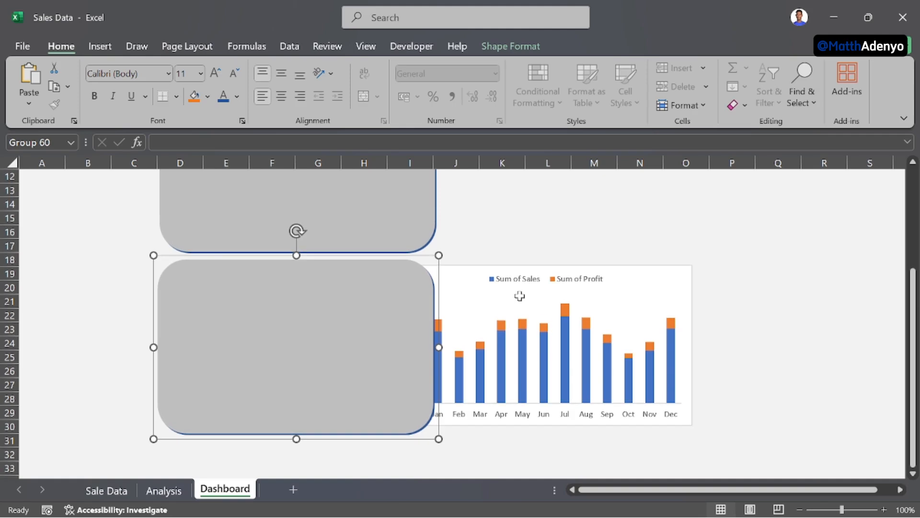
scroll(532, 299, "up", 2)
scroll(559, 274, "up", 2)
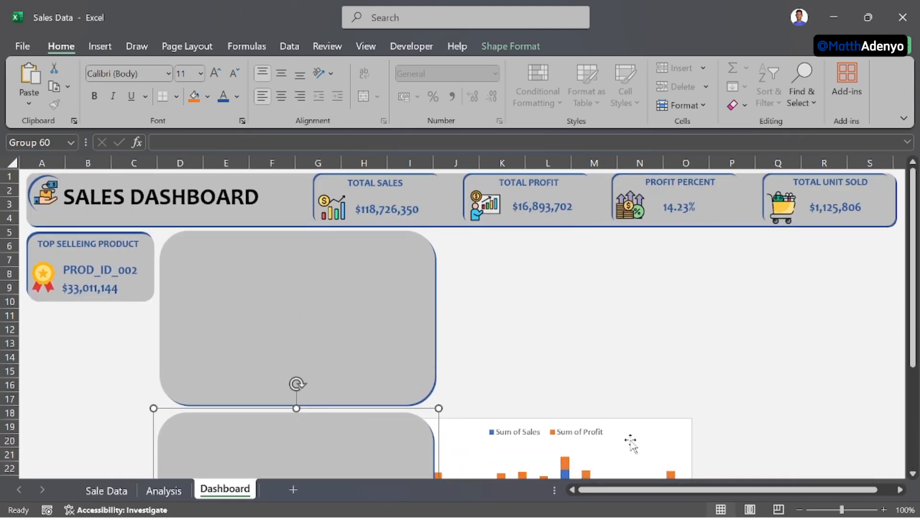
Step: Shift the chart clear of the cards, then duplicate the upper chart card and place the copy beside it in the same row
left_click_drag(630, 438, 704, 390)
left_click(357, 342)
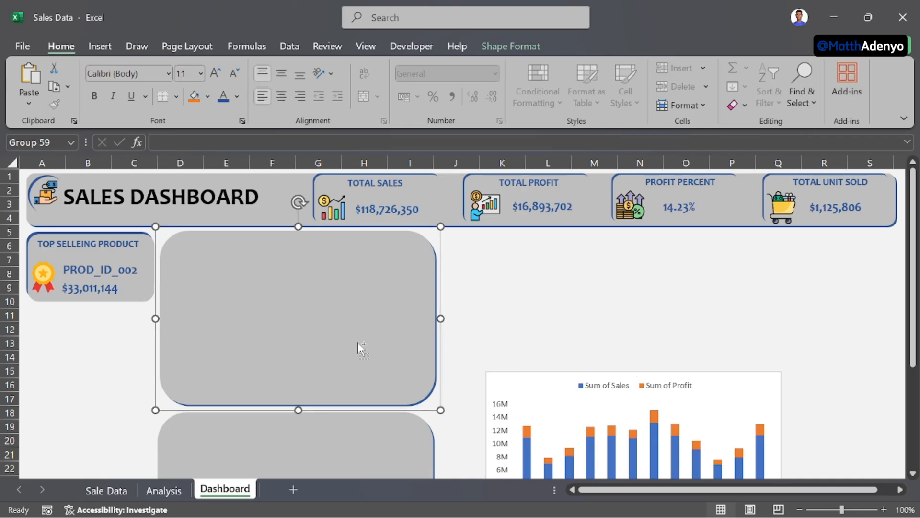
left_click(277, 305)
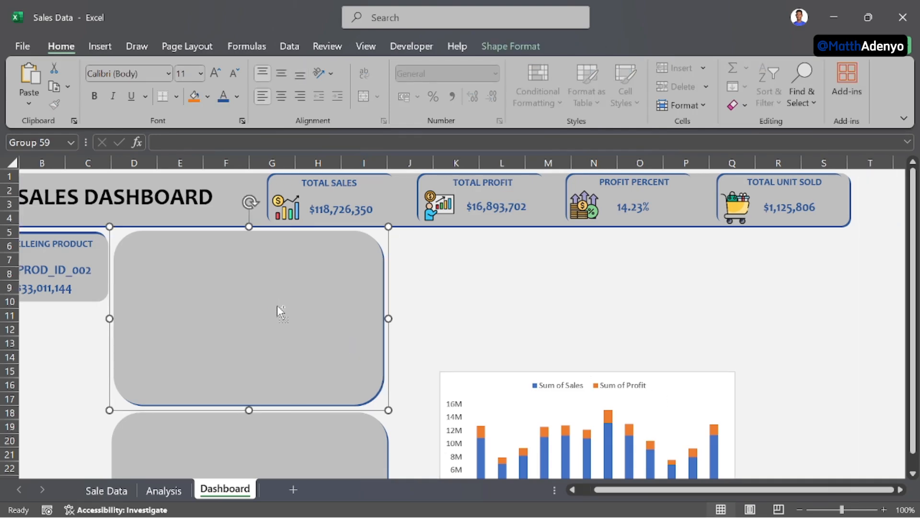
key("ctrl+d")
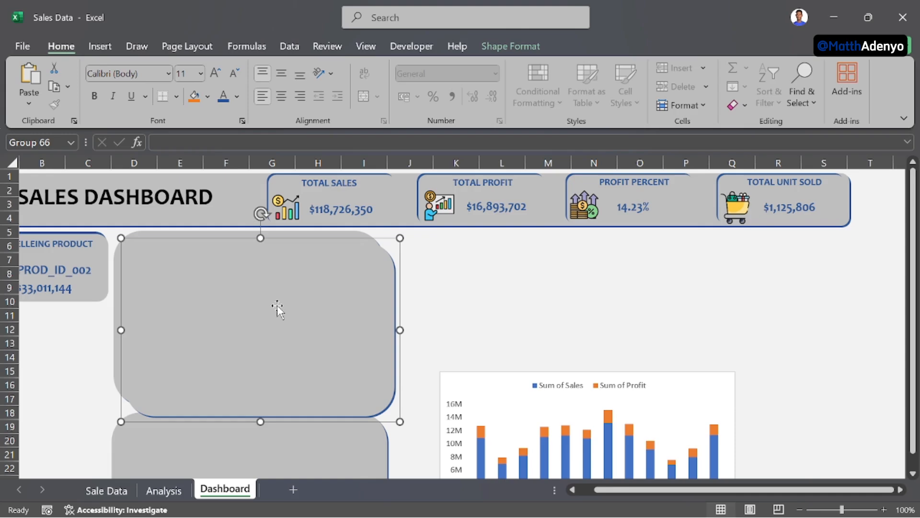
left_click_drag(283, 305, 549, 296)
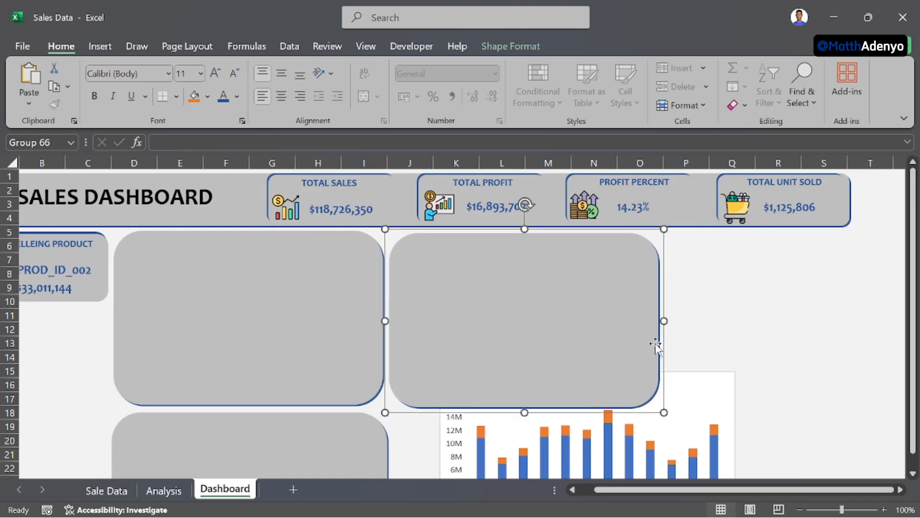
Step: Cut and repaste the monthly chart so it sits in front, place it on the first chart card and shrink it to fit
left_click_drag(695, 380, 632, 335)
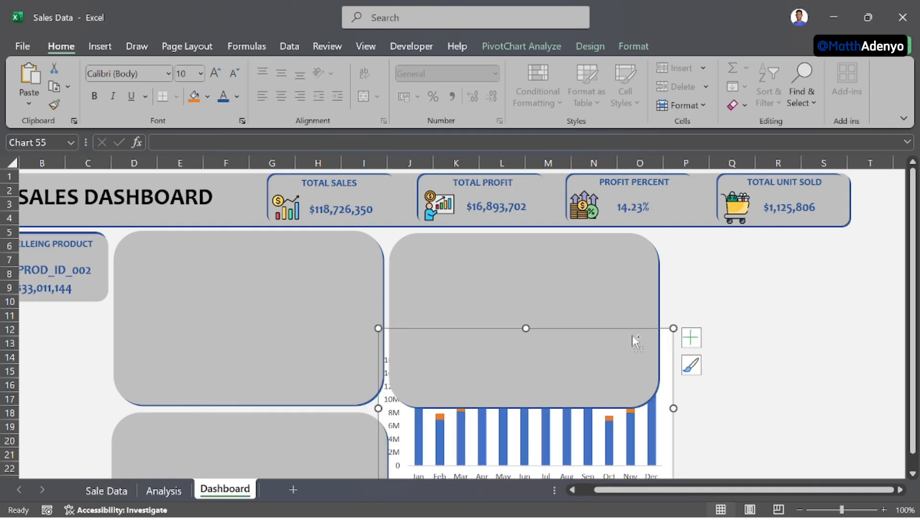
key("ctrl+x")
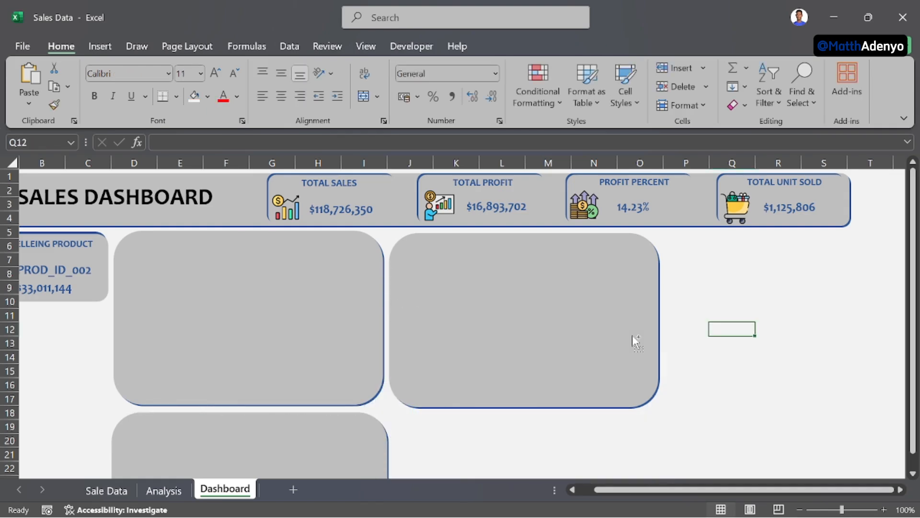
key("ctrl+v")
left_click_drag(751, 328, 146, 245)
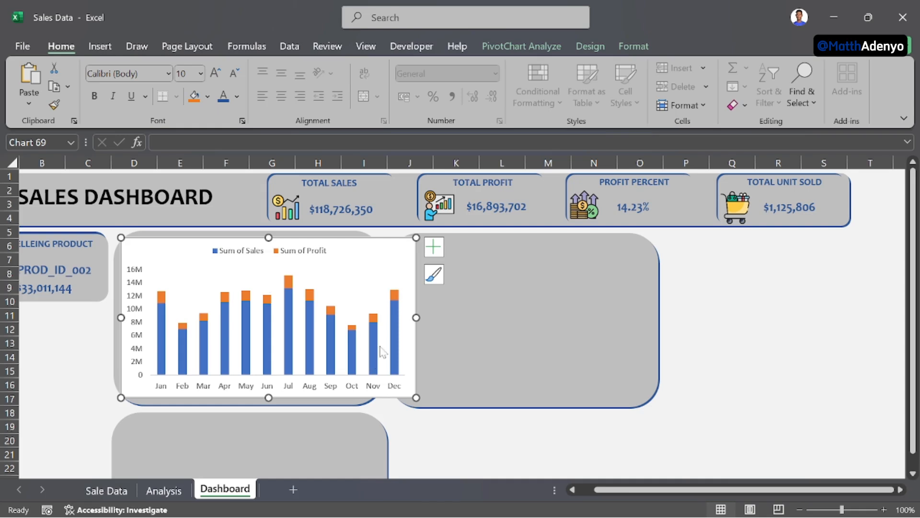
left_click_drag(416, 397, 370, 400)
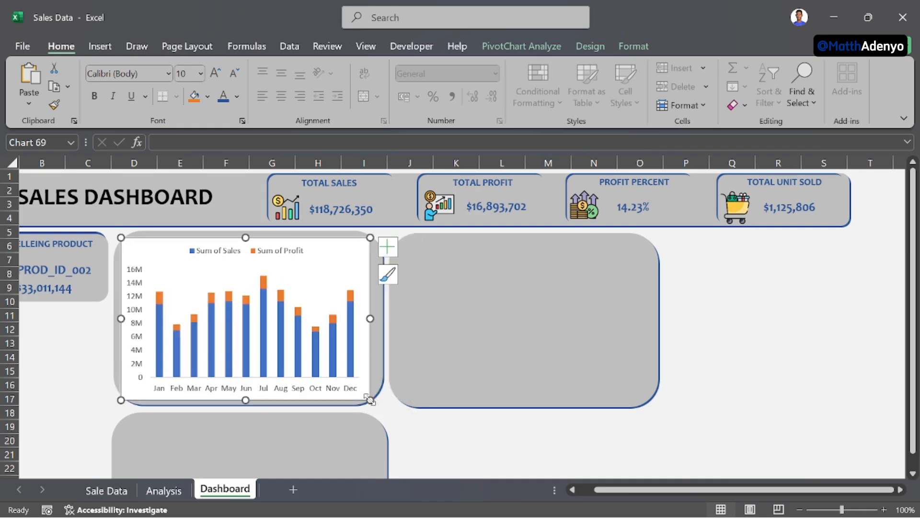
Step: Format the monthly chart's chart area with no fill and no border line
right_click(338, 249)
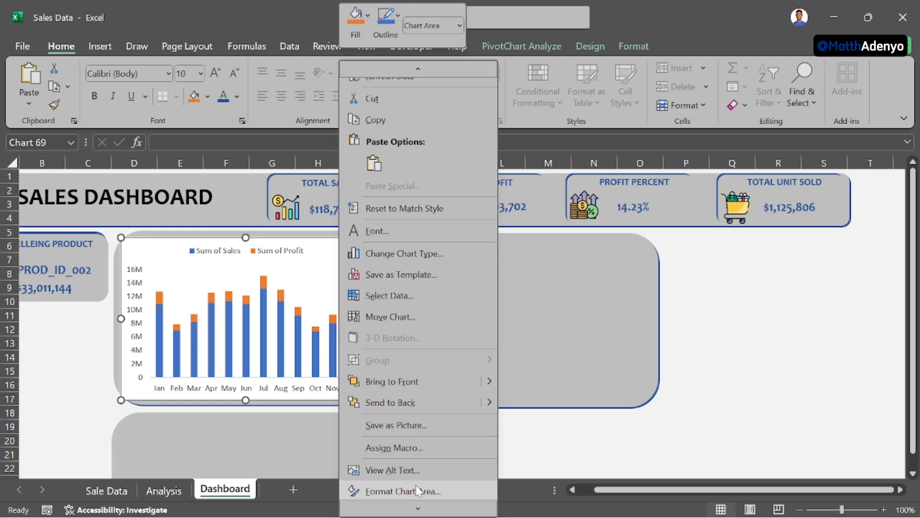
left_click(416, 490)
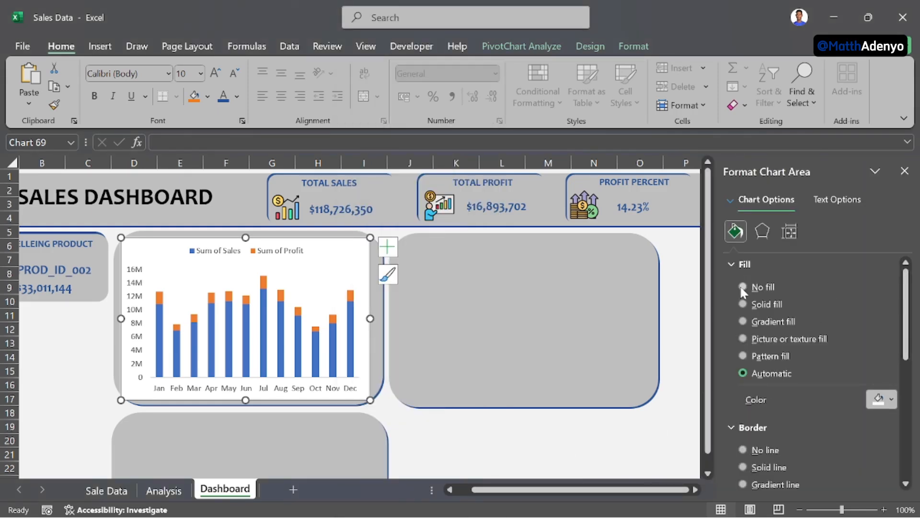
left_click(743, 288)
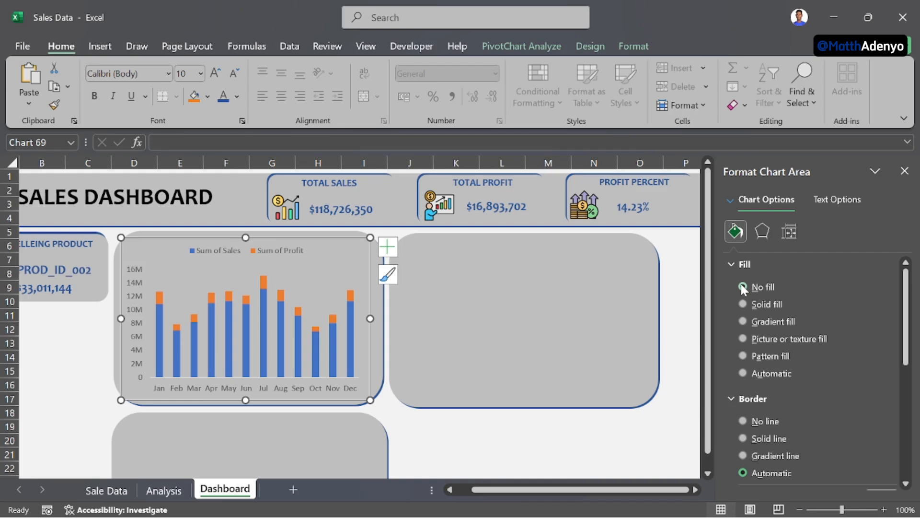
left_click(743, 422)
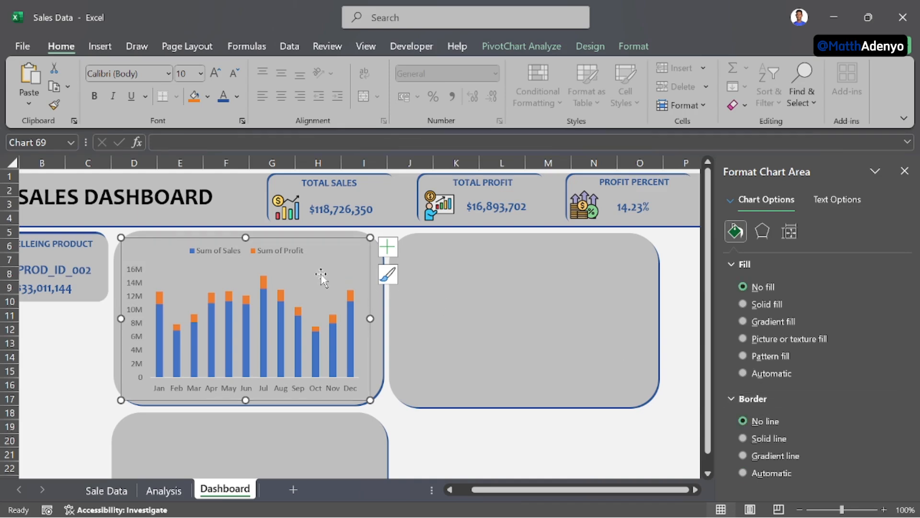
Step: Set the border of the monthly chart's plot area to no line
left_click(310, 292)
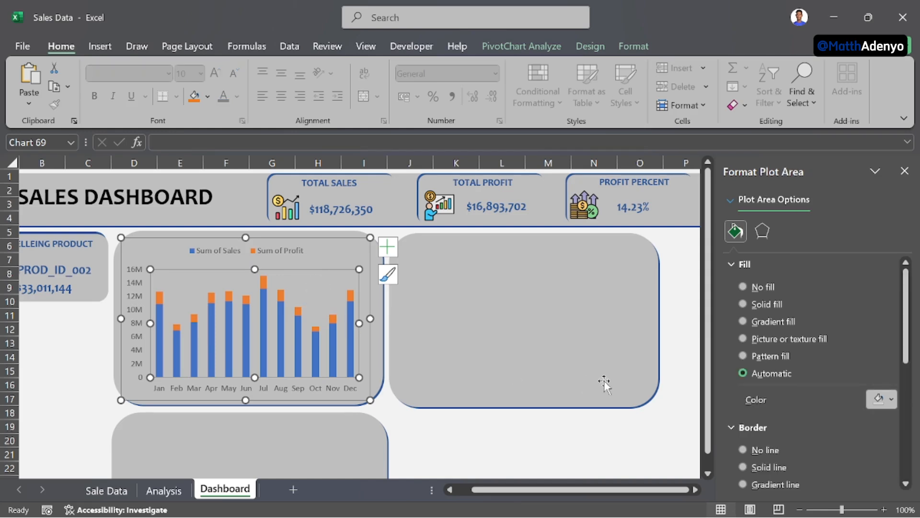
scroll(792, 416, "down", 1)
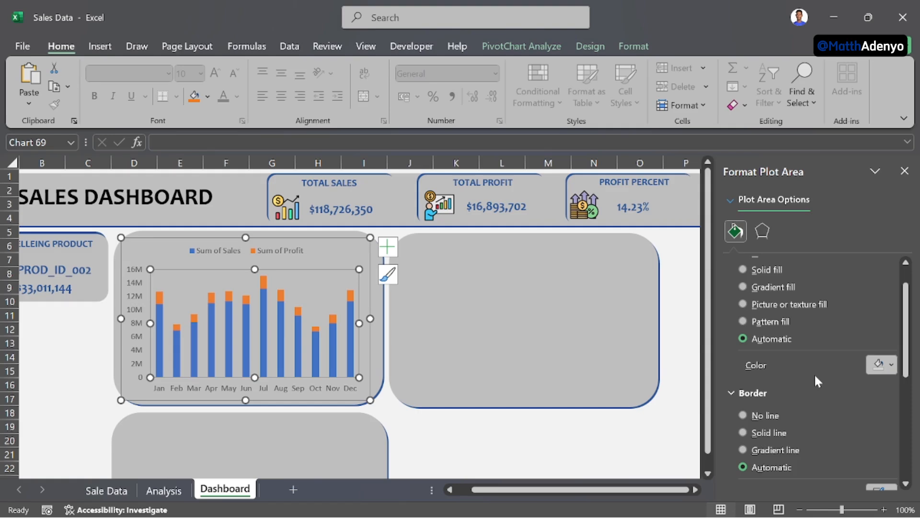
scroll(815, 376, "up", 1)
scroll(815, 373, "down", 1)
left_click(743, 415)
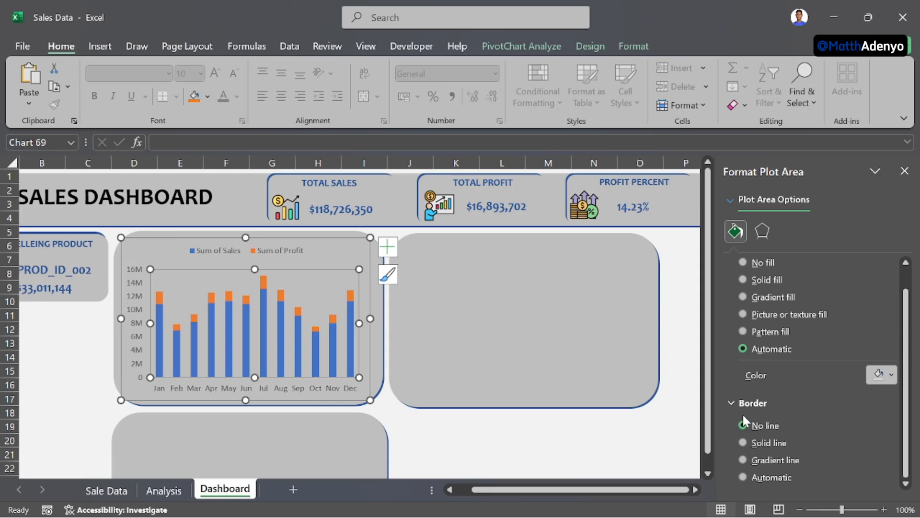
left_click(487, 429)
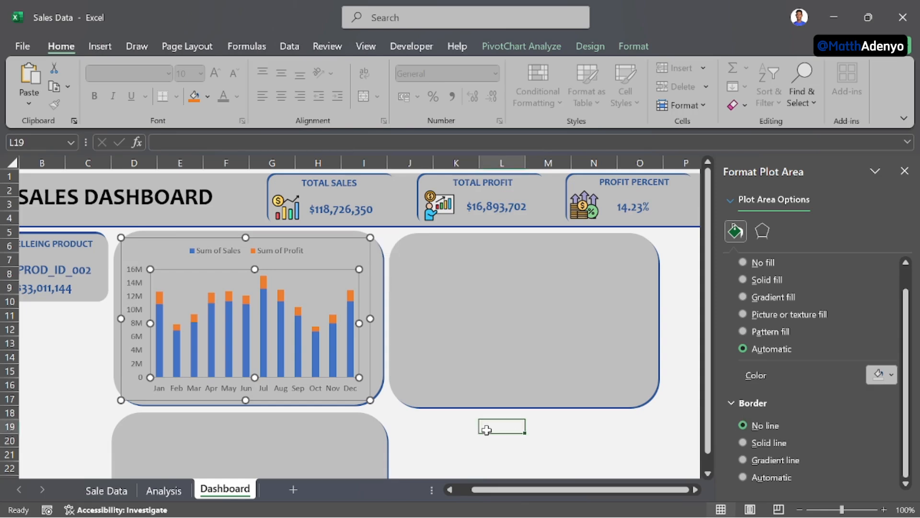
Step: Set the gap width of the Sum of Sales columns in the monthly chart to 100%
left_click(351, 314)
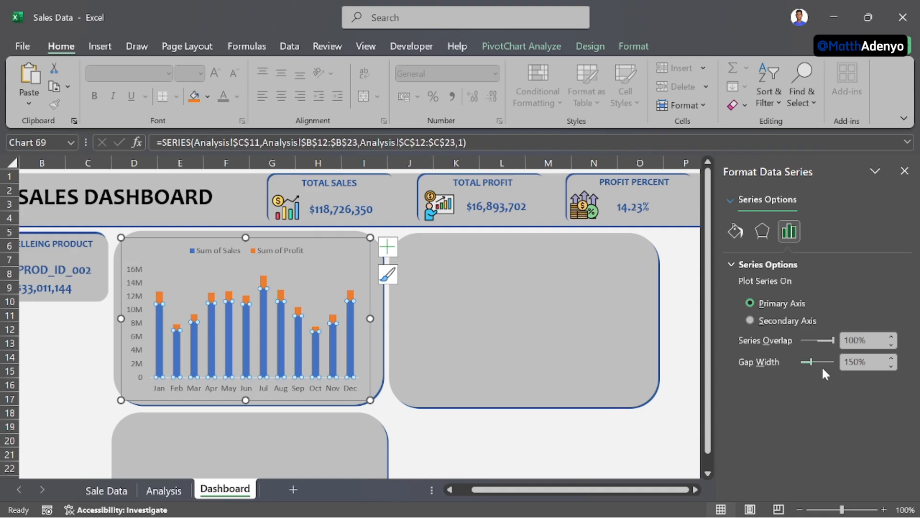
left_click(853, 365)
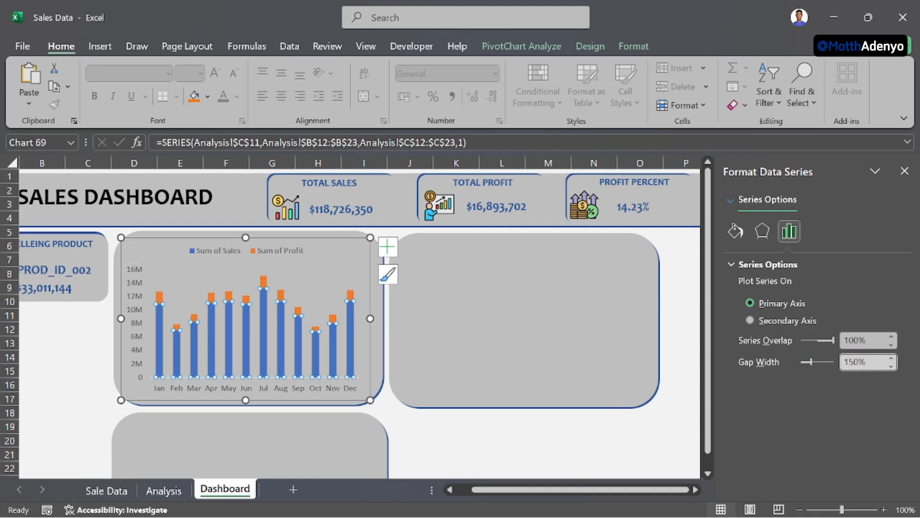
key("Return")
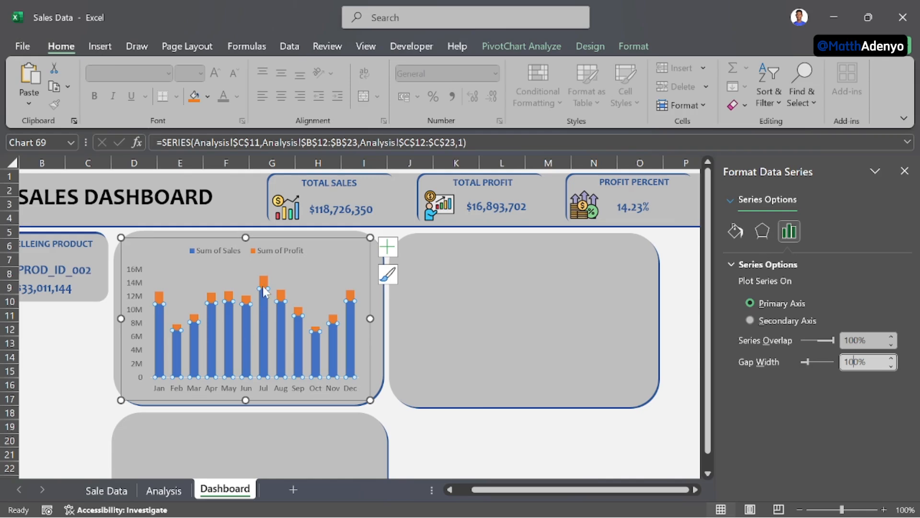
Step: Recolor the whole Sum of Sales series with a solid fill in a darker shade of the blue theme color
left_click(292, 333)
left_click(352, 335)
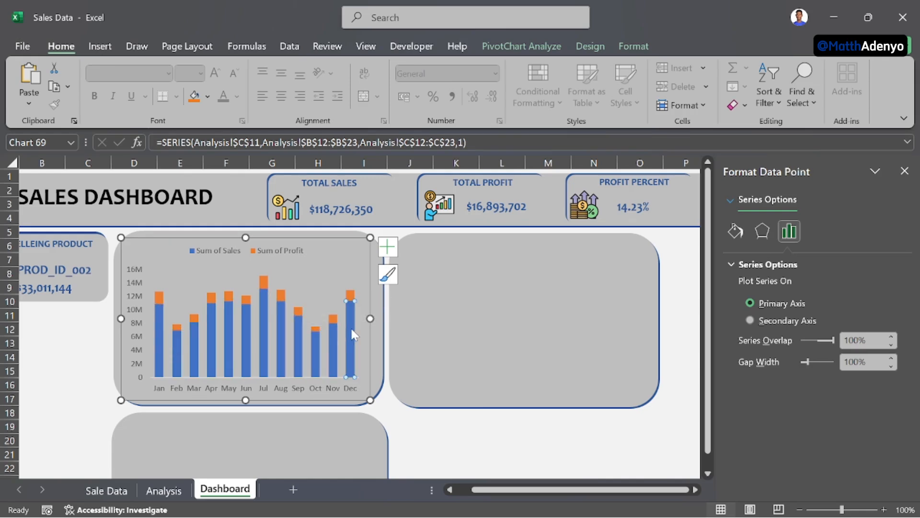
left_click(362, 324)
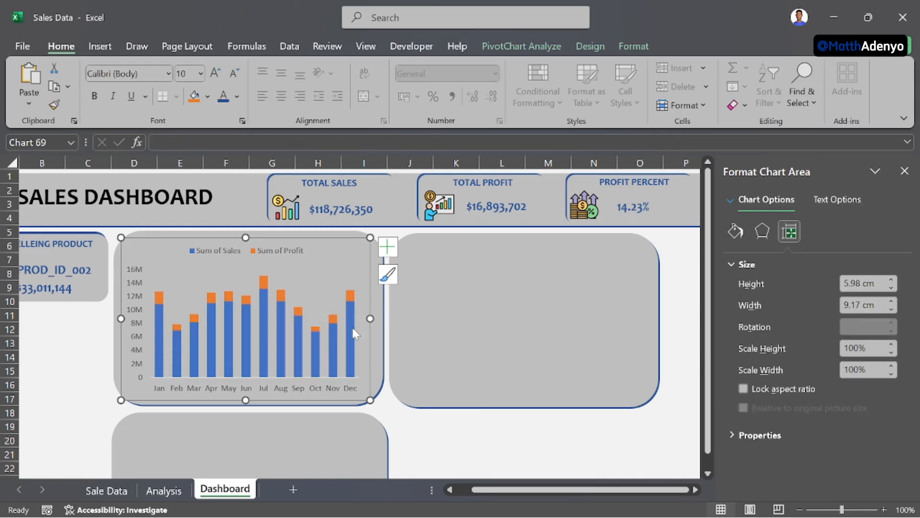
left_click(352, 327)
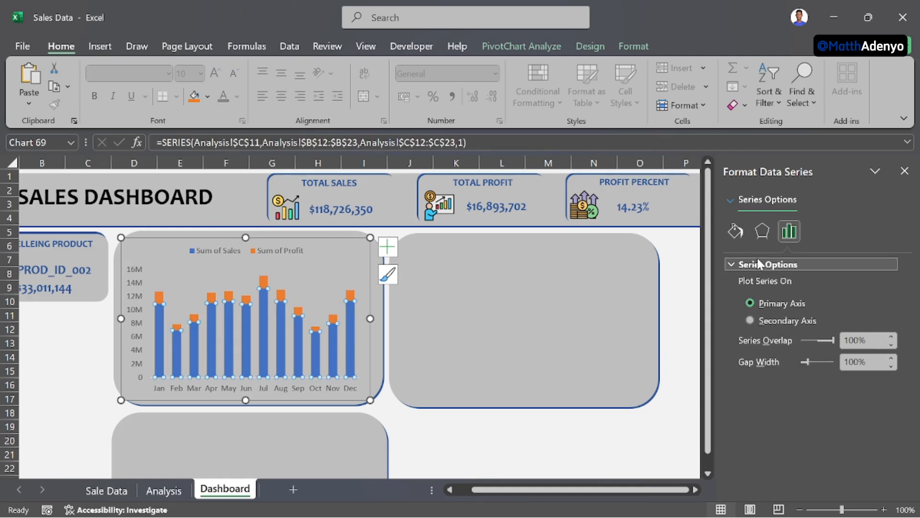
left_click(736, 231)
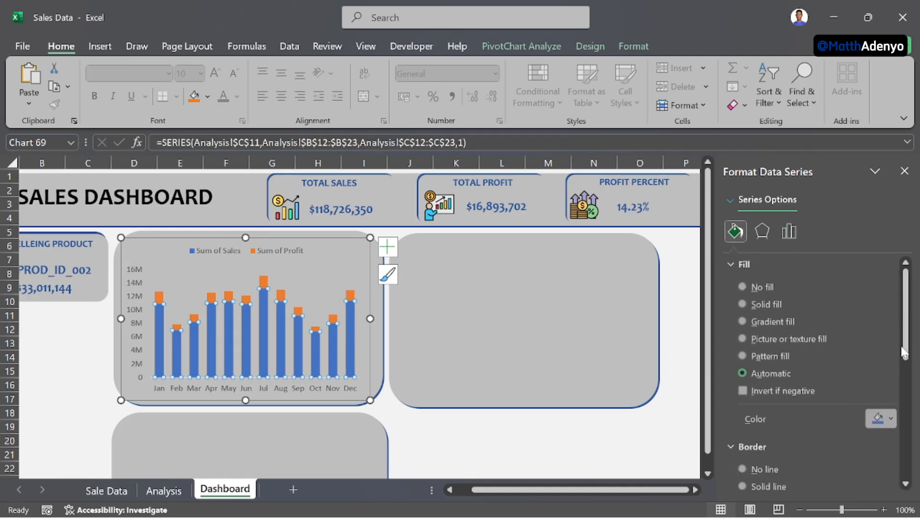
left_click(891, 422)
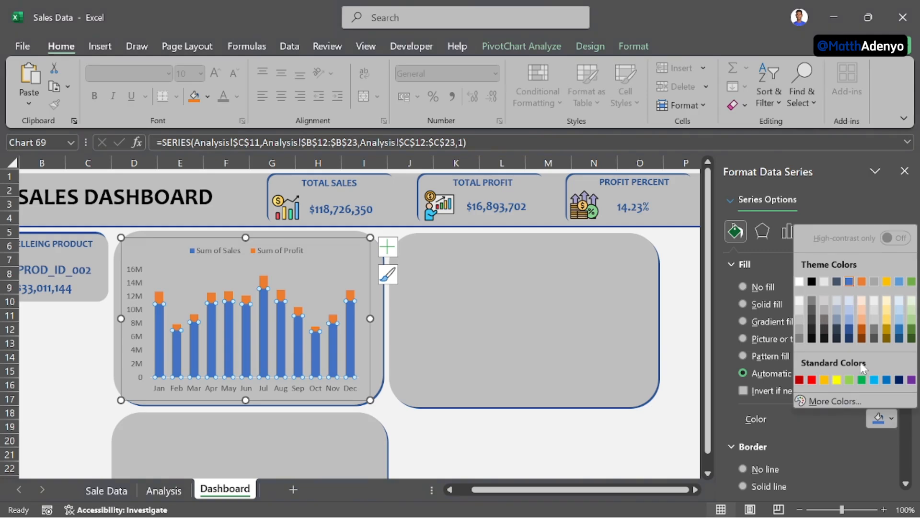
left_click(849, 330)
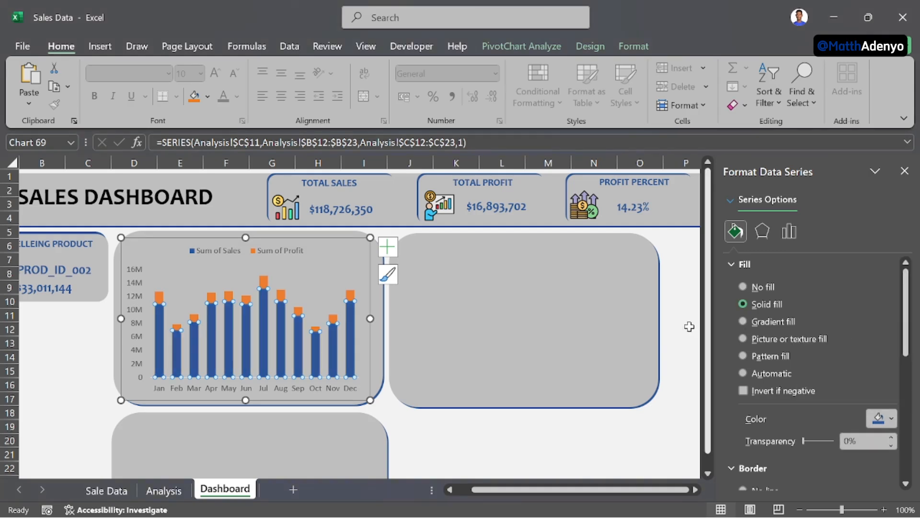
key("Down")
left_click(585, 449)
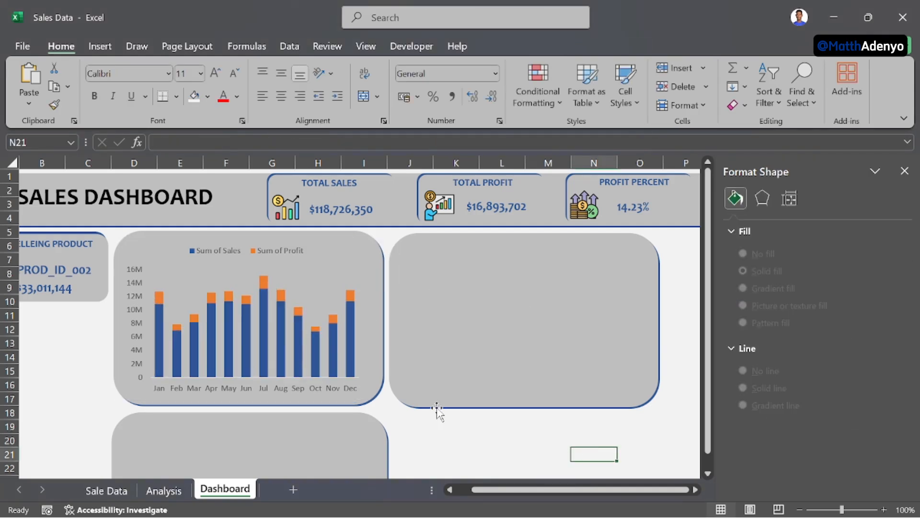
Step: Move the legend down closer to the columns and resize the monthly chart to about 5.68 cm high and nearly the full card width
left_click(272, 259)
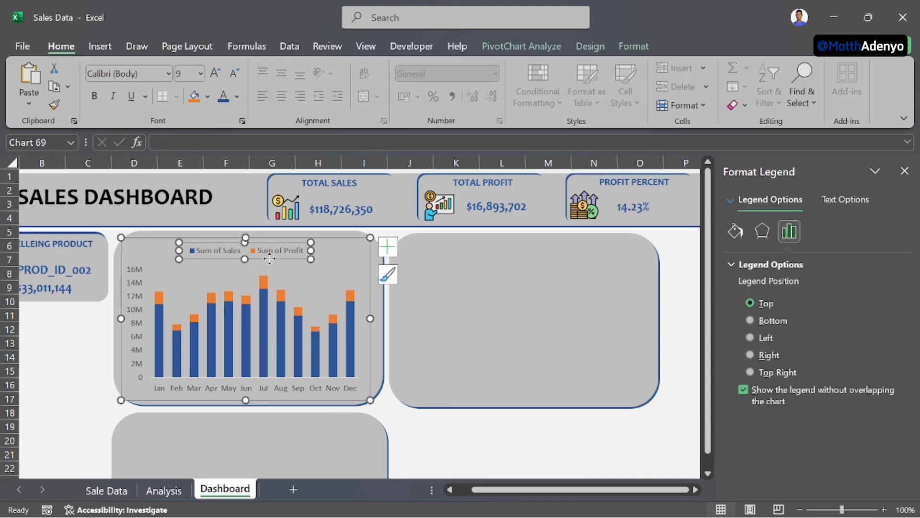
left_click_drag(269, 259, 270, 268)
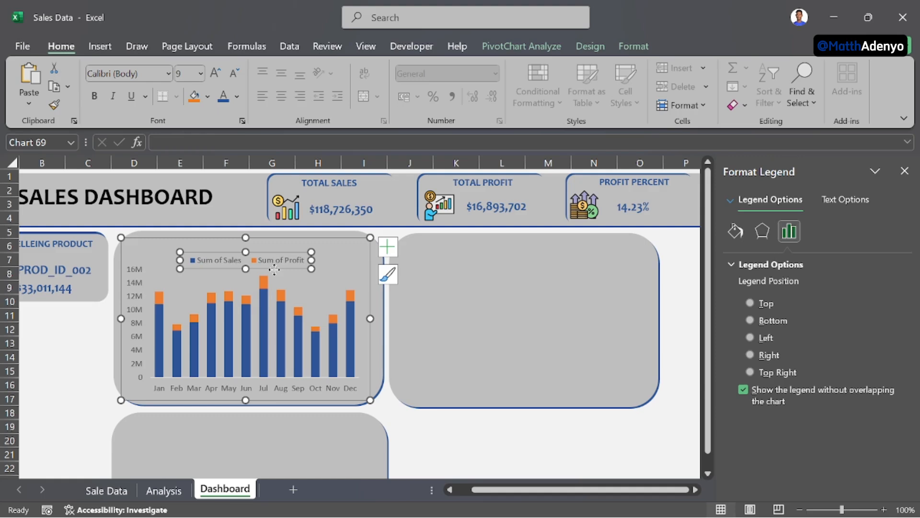
left_click_drag(247, 237, 246, 251)
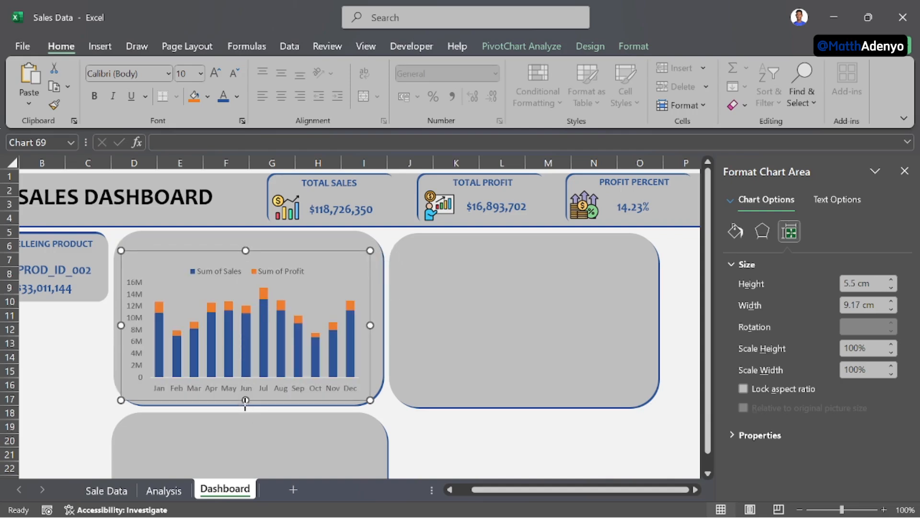
left_click_drag(246, 400, 246, 405)
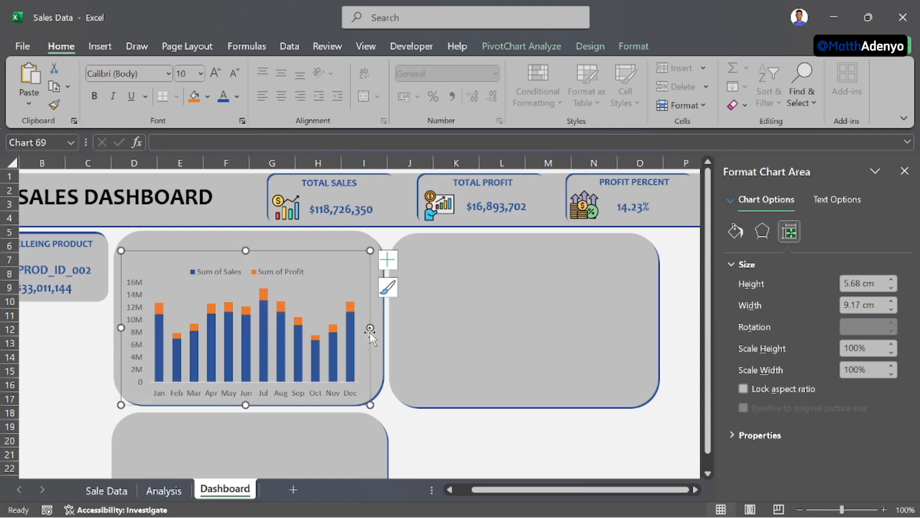
left_click_drag(370, 330, 388, 329)
left_click(438, 424)
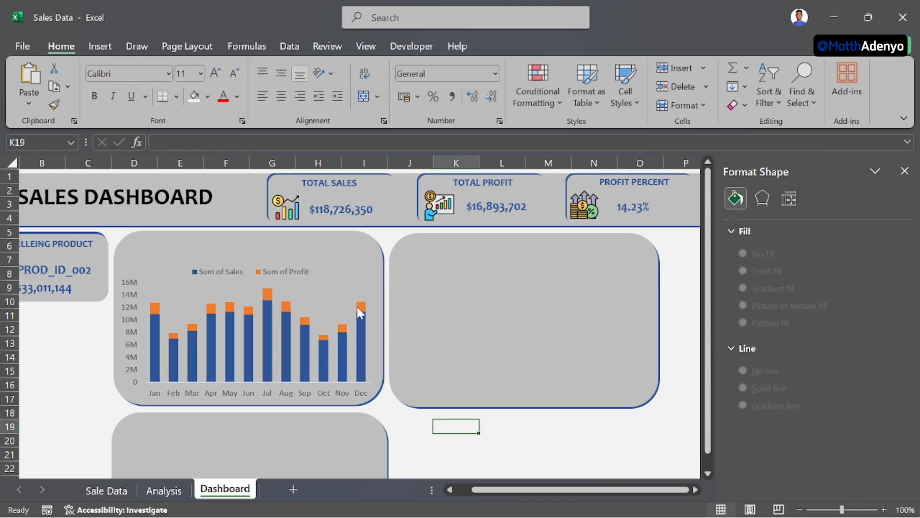
Step: Add data labels to the Sum of Profit series and open their detailed label options
mouse_move(360, 313)
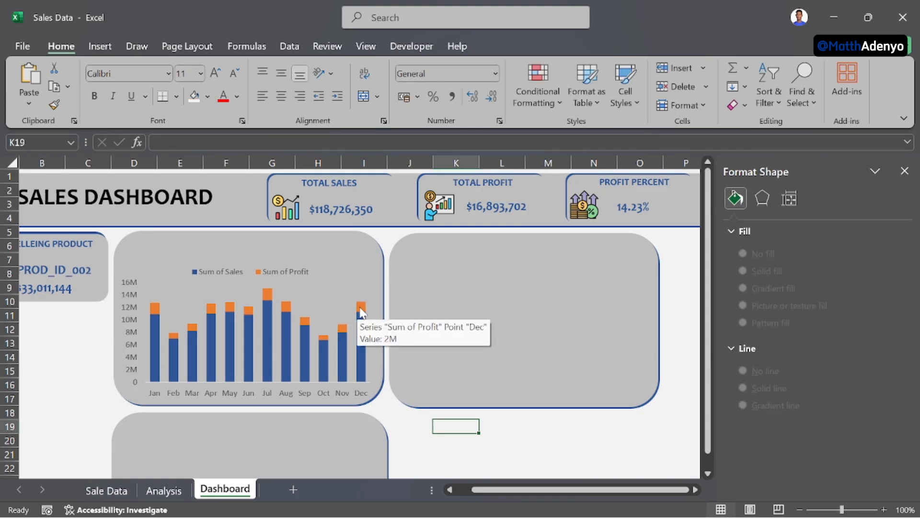
left_click(361, 310)
left_click(399, 260)
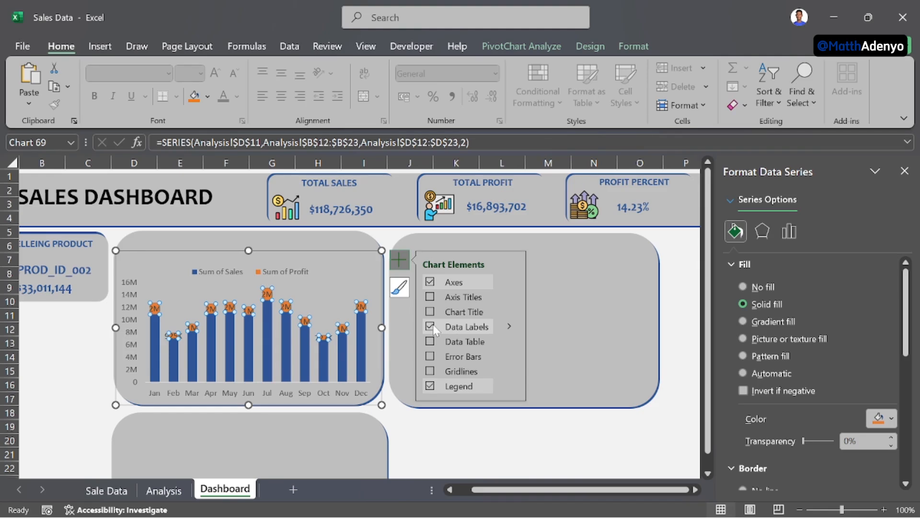
left_click(508, 327)
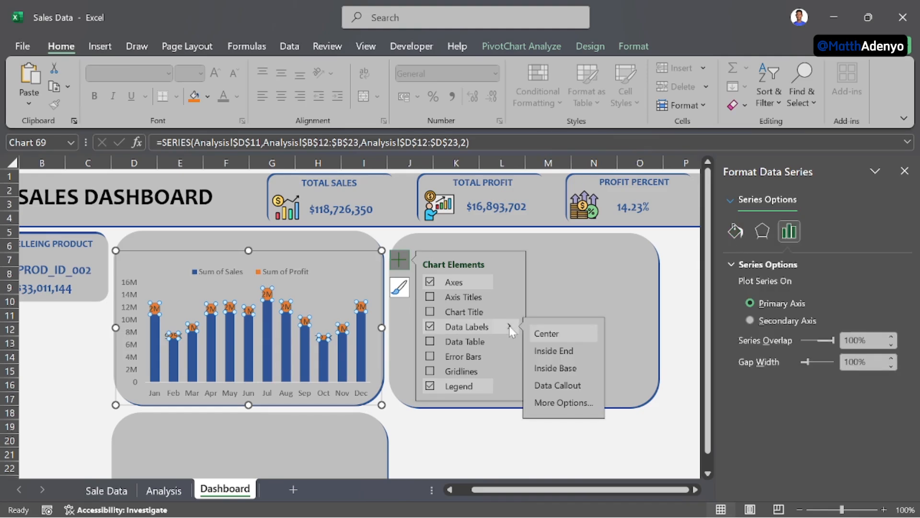
left_click(563, 403)
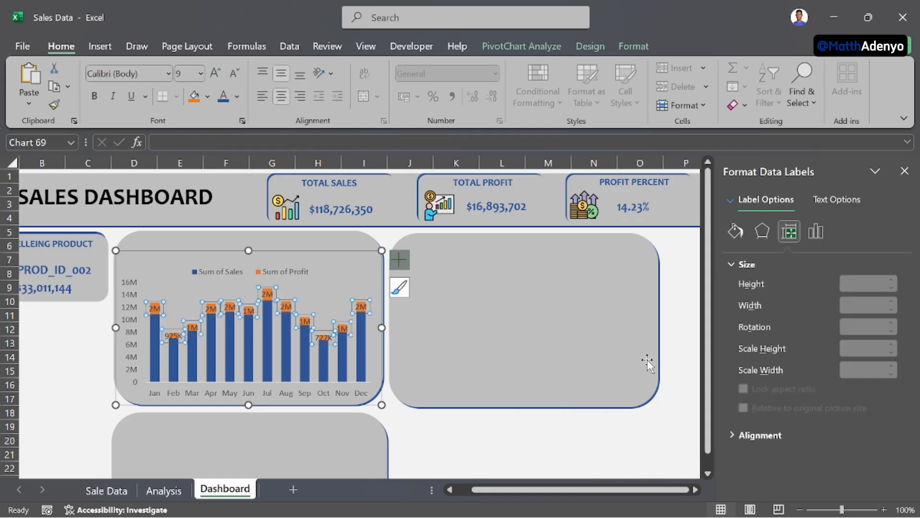
left_click(824, 236)
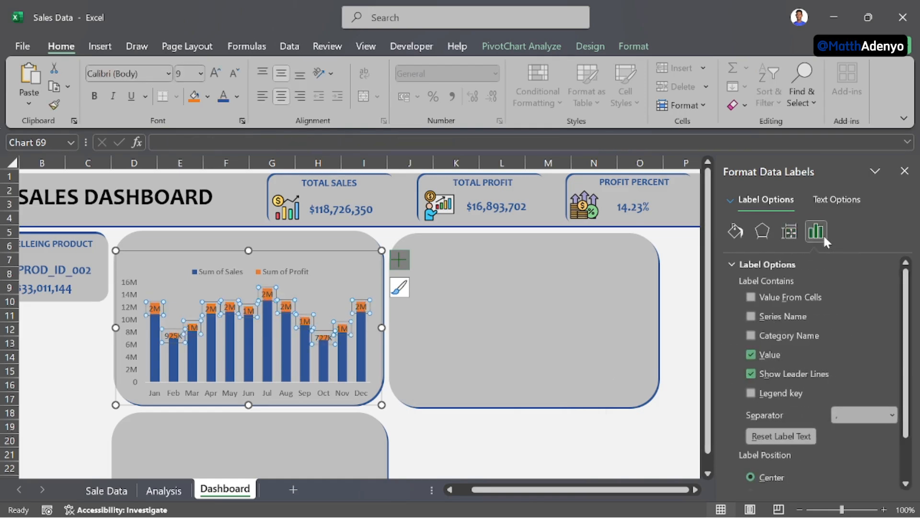
Step: Replace the value in the Sum of Profit labels with the profit margins from cells Analysis!$E$12:$E$23
left_click(751, 354)
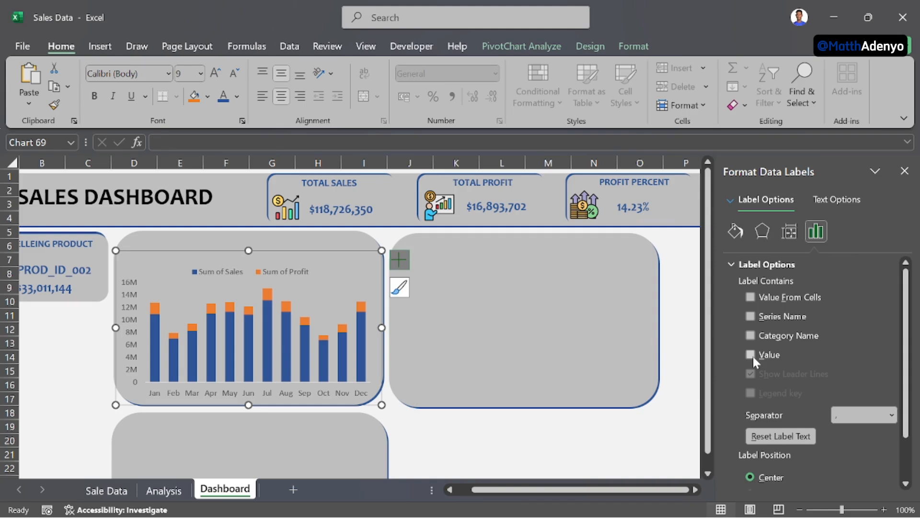
left_click(750, 296)
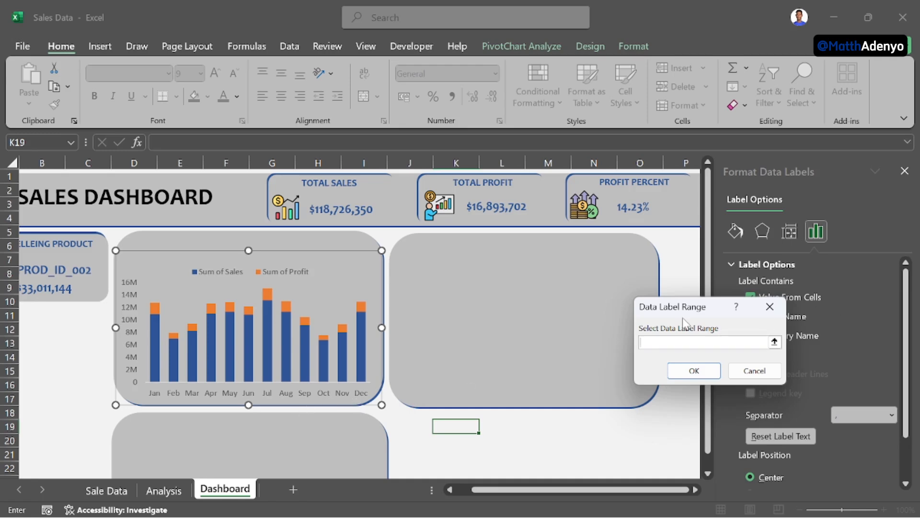
left_click_drag(693, 310, 692, 326)
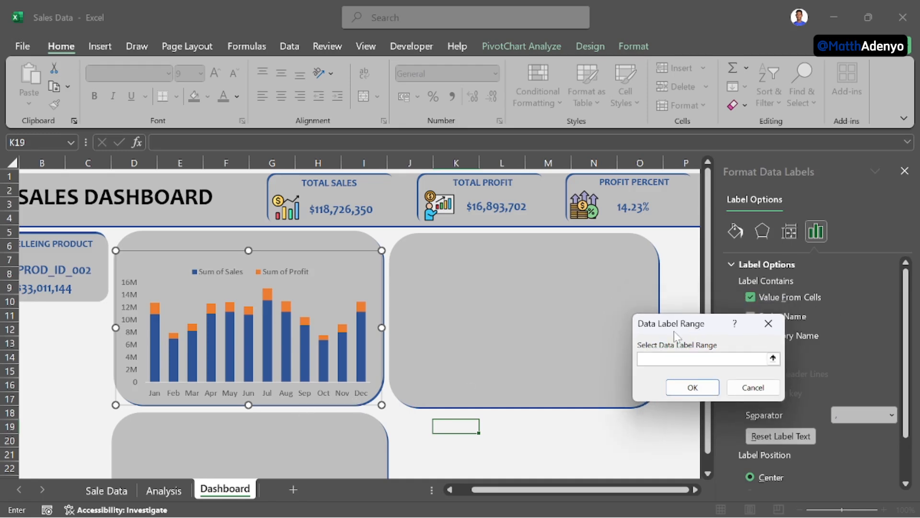
left_click(164, 491)
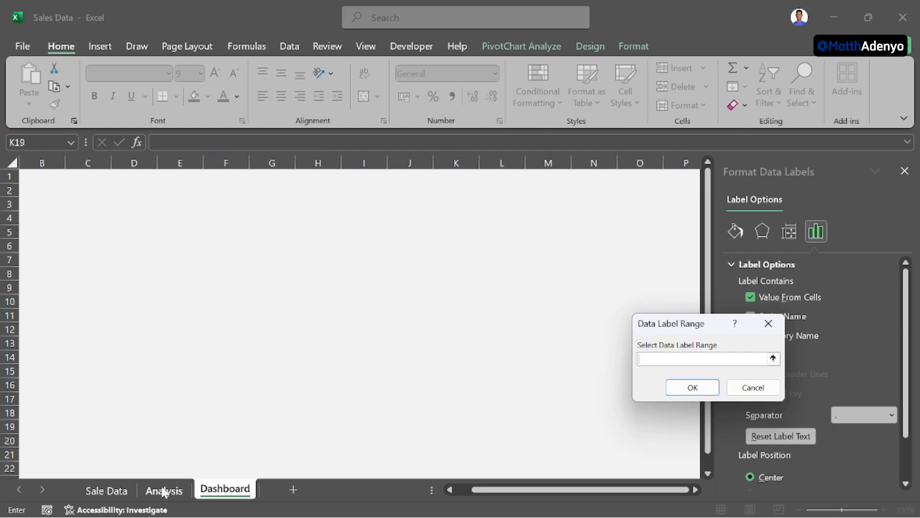
left_click_drag(240, 285, 257, 439)
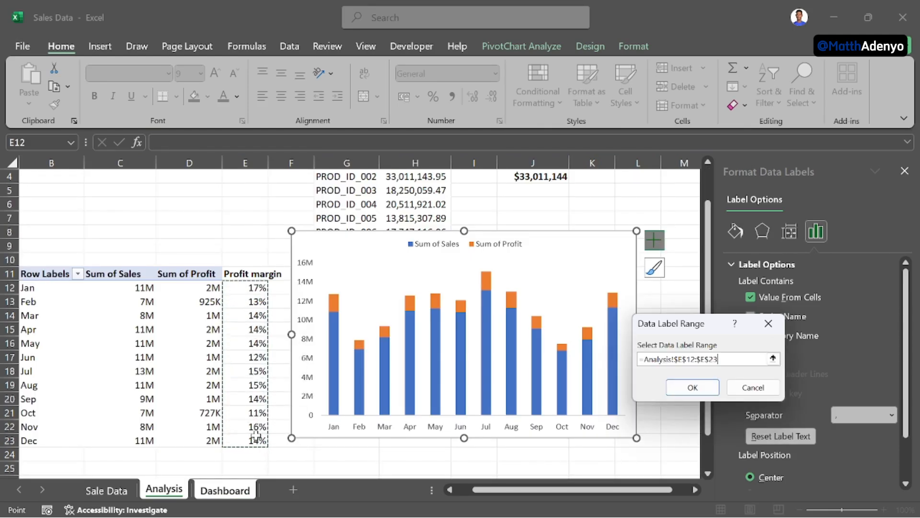
left_click(694, 387)
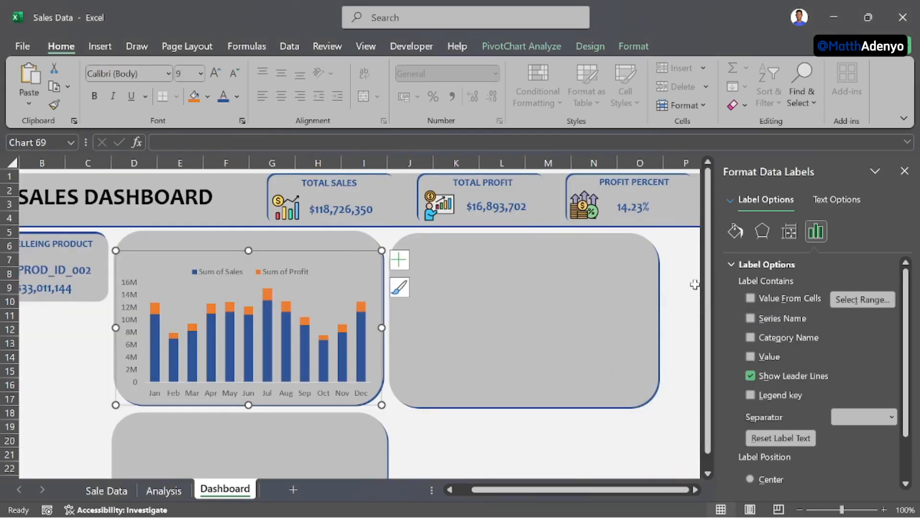
left_click(751, 299)
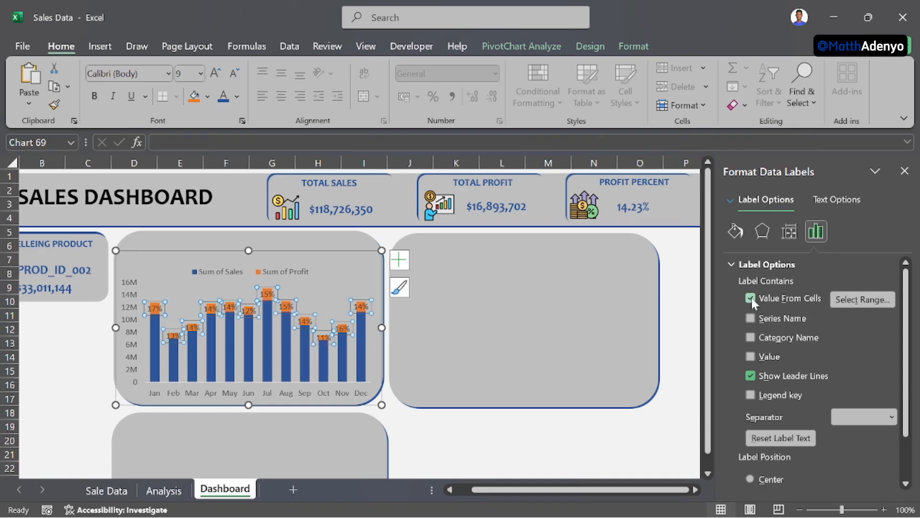
Step: Format all profit margin labels in bold Candara, size 7, with the automatic font color
left_click(285, 306)
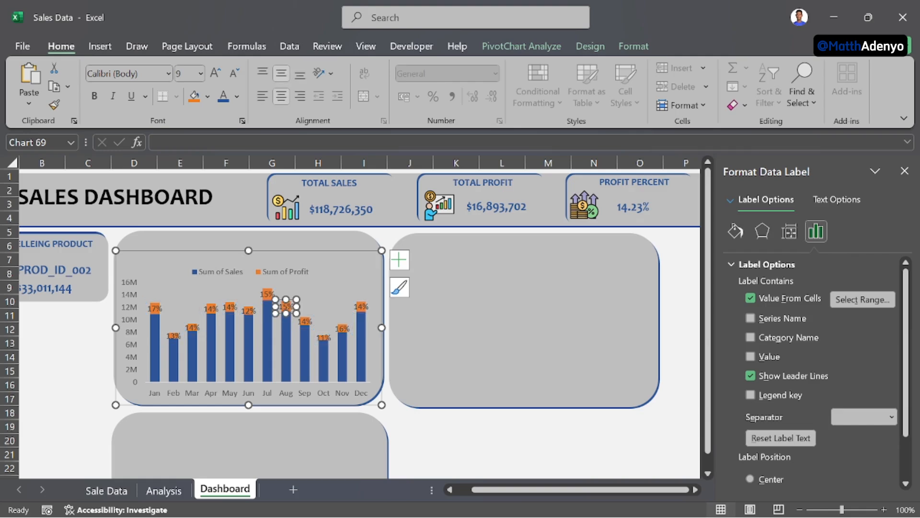
left_click(363, 307)
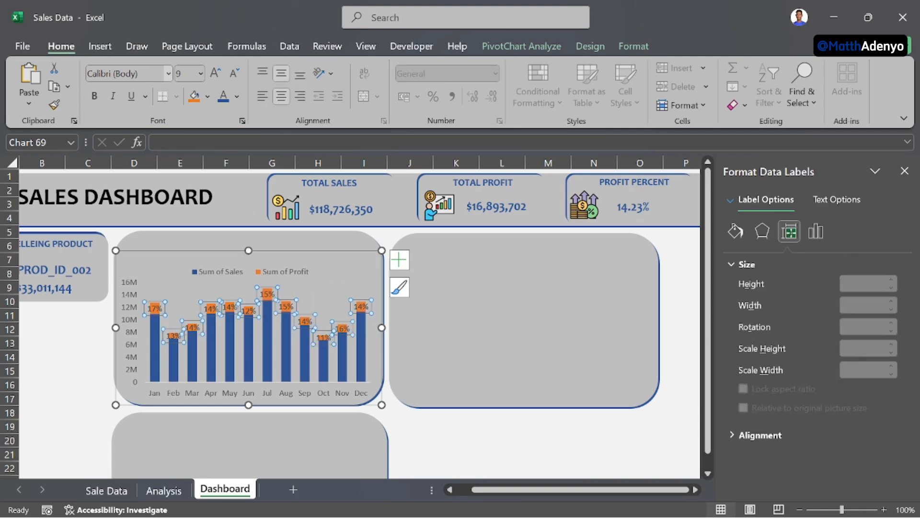
left_click(154, 75)
left_click(168, 73)
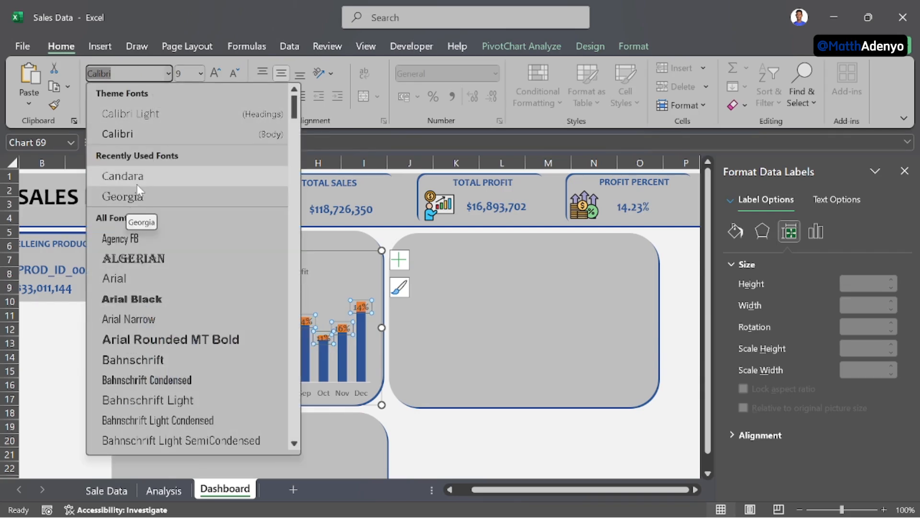
left_click(123, 176)
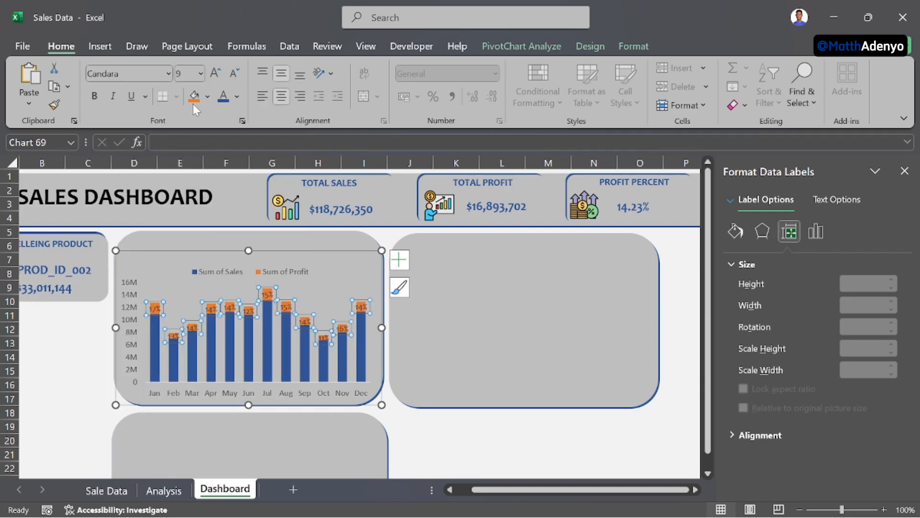
left_click(237, 97)
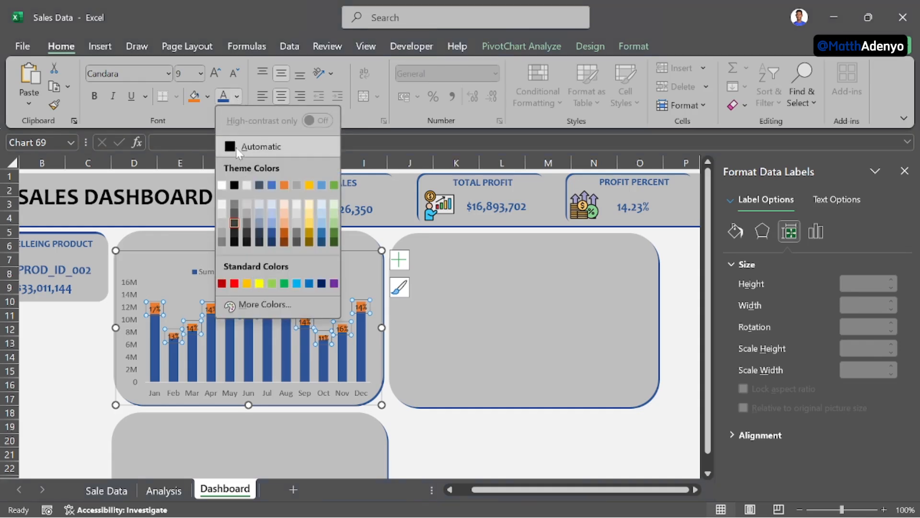
left_click(236, 147)
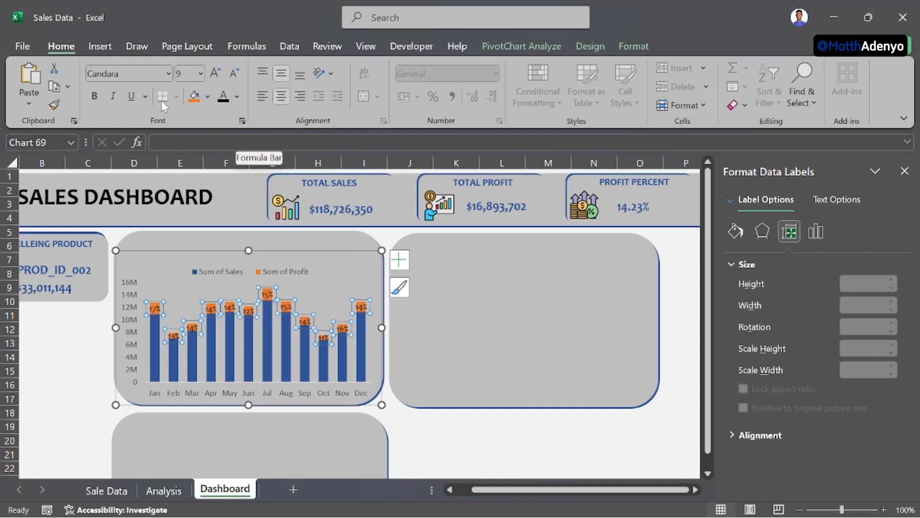
left_click(94, 97)
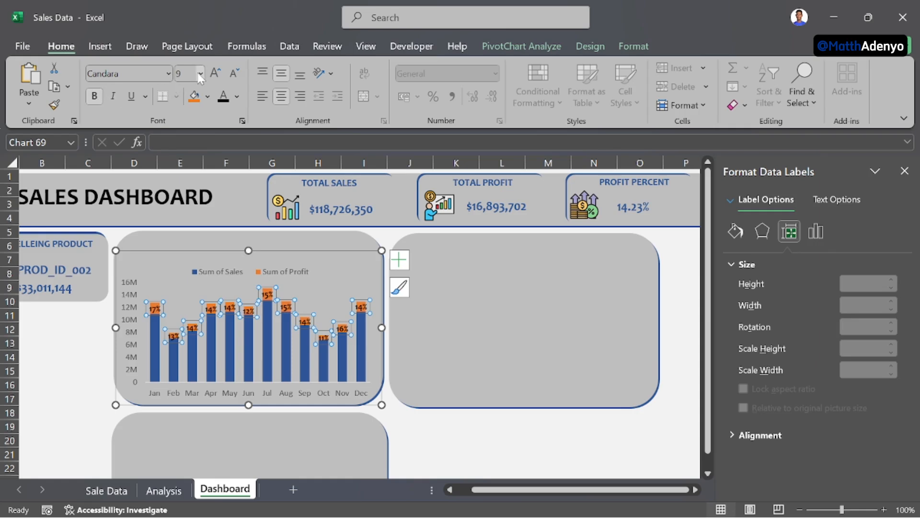
left_click(235, 72)
left_click(235, 73)
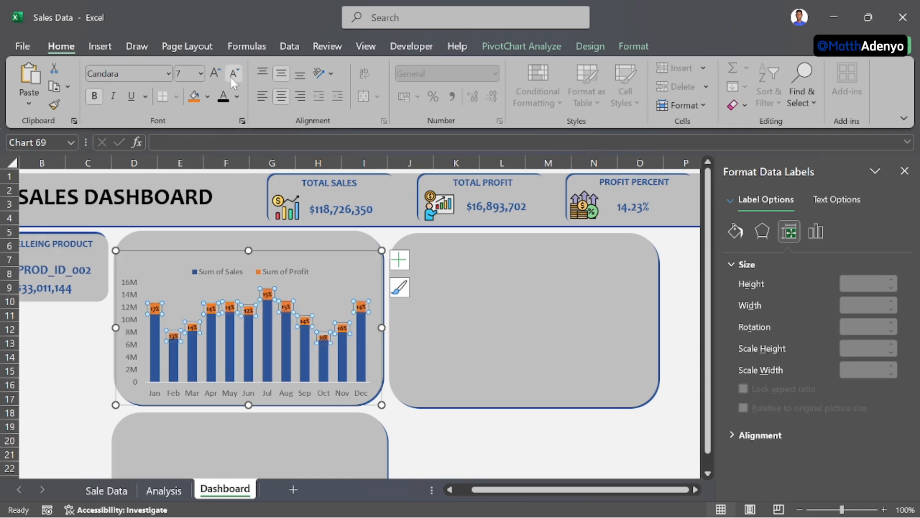
Step: Format the monthly chart's month axis labels in bold Candara, size 7, with the automatic font color
left_click(225, 394)
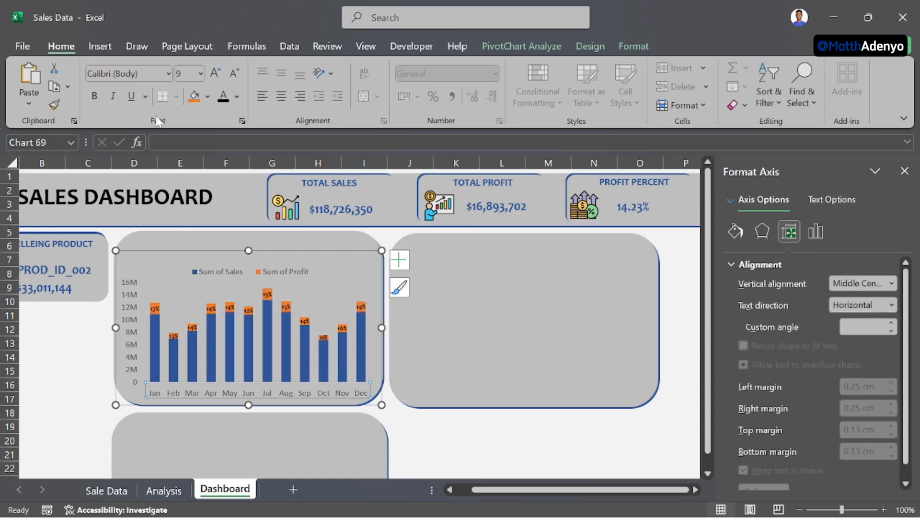
left_click(228, 74)
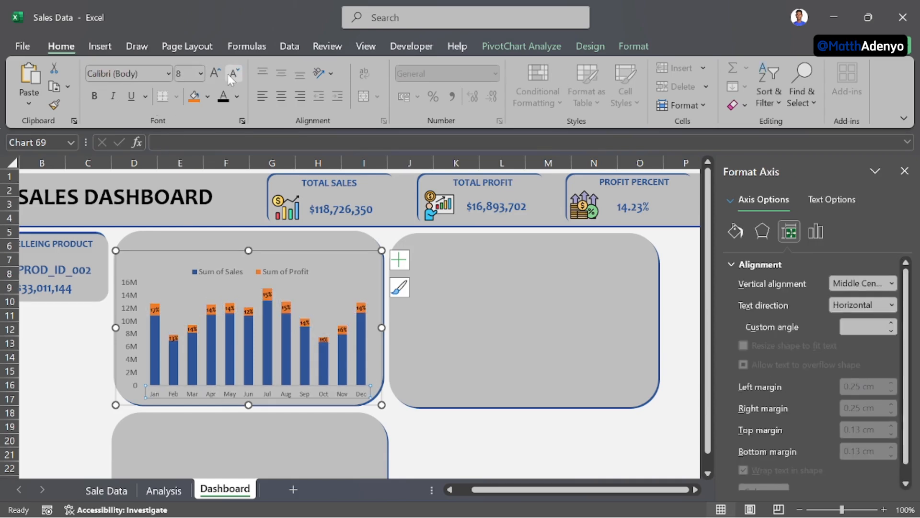
left_click(169, 74)
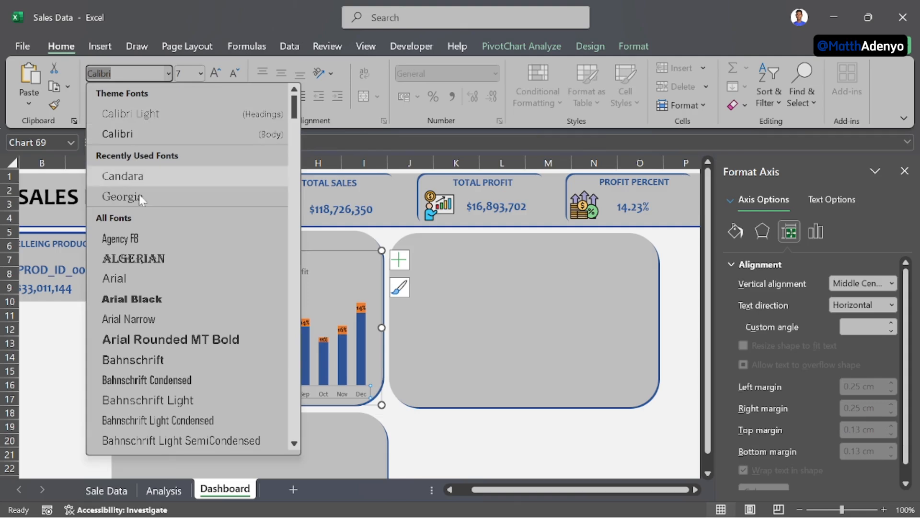
left_click(151, 178)
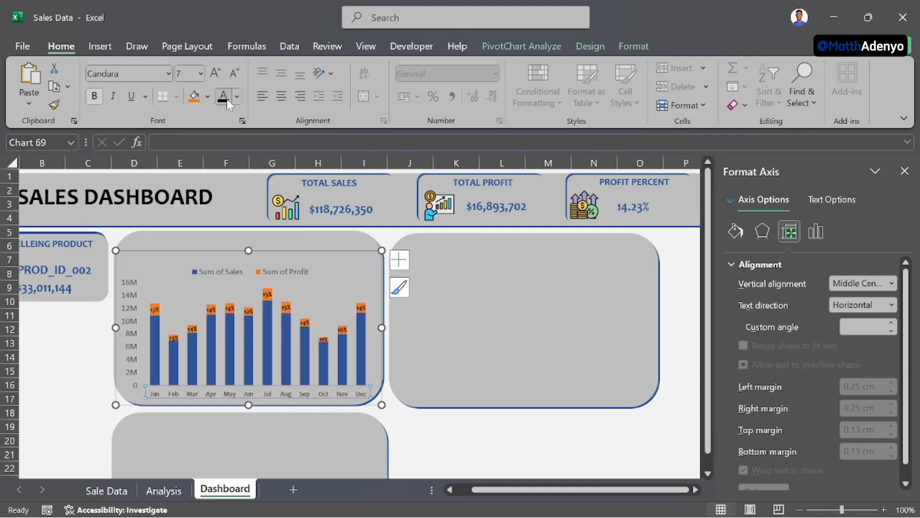
Step: Format the monthly chart's value axis labels in bold Candara, size 7, with the automatic font color
left_click(134, 286)
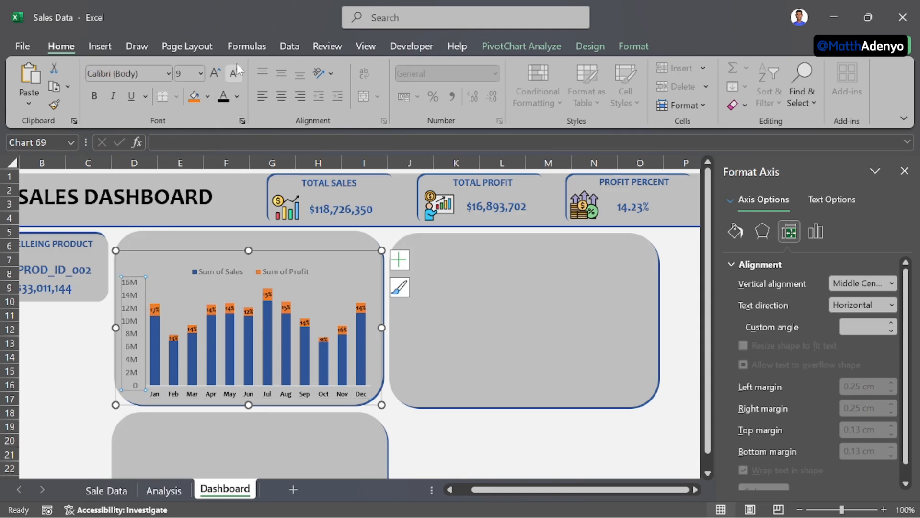
left_click(236, 76)
left_click(236, 76)
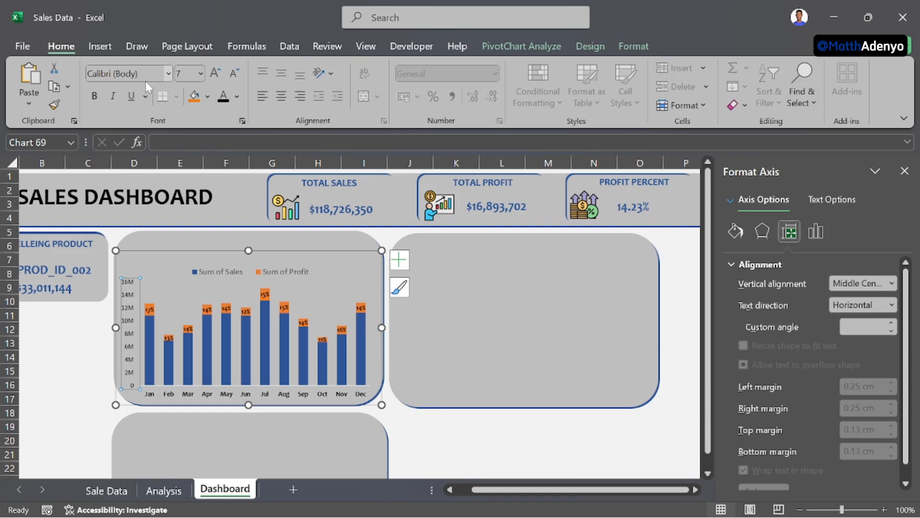
left_click(169, 73)
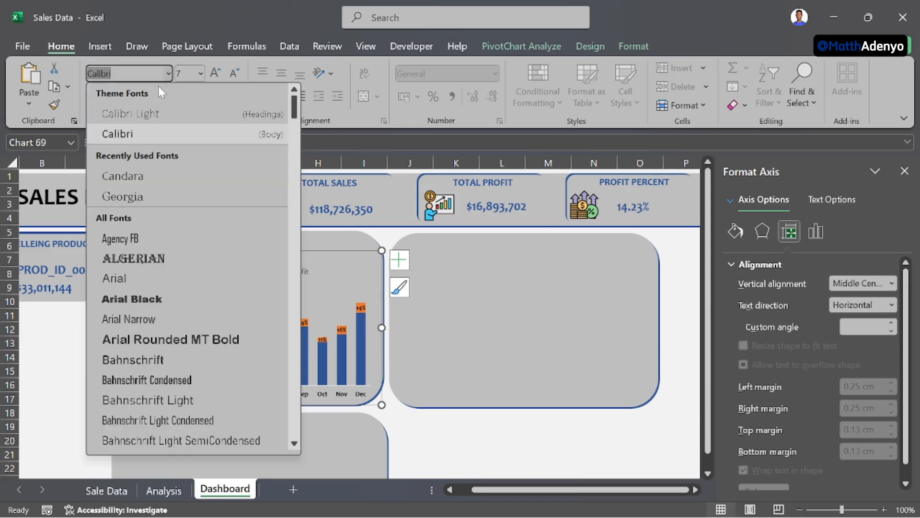
left_click(139, 175)
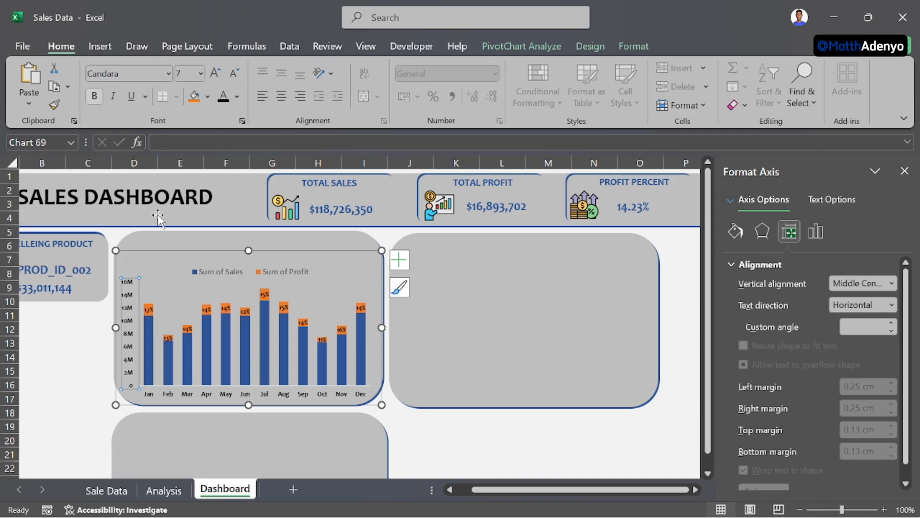
Step: Format the monthly chart's legend in bold Candara, size 7, with the automatic font color, and deselect the chart
left_click(228, 275)
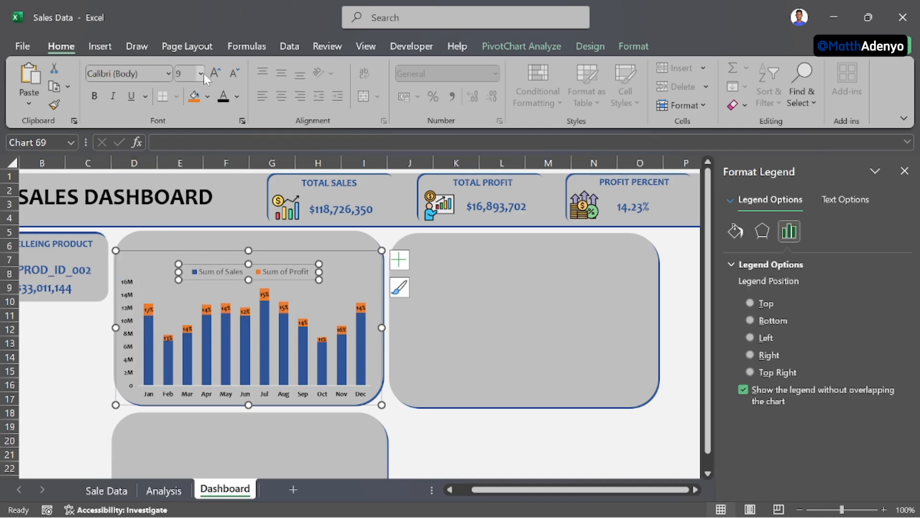
left_click(233, 77)
left_click(233, 77)
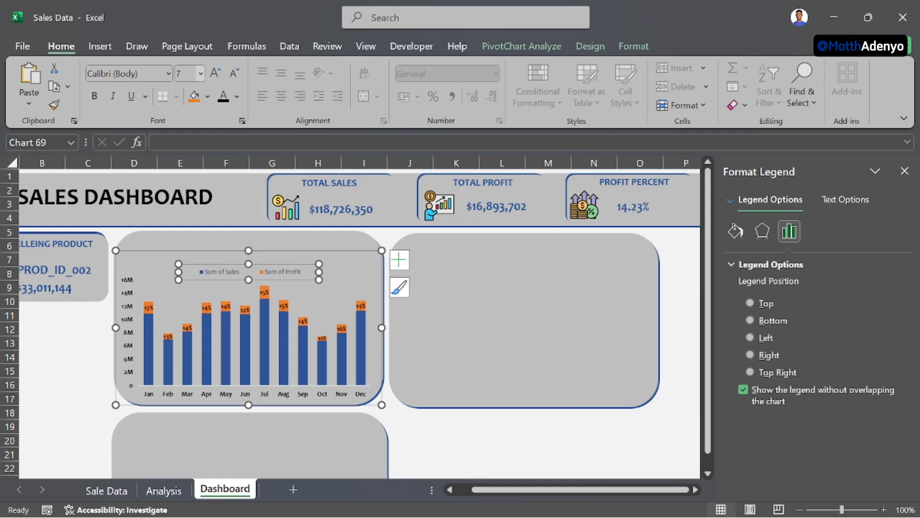
left_click(167, 74)
left_click(167, 74)
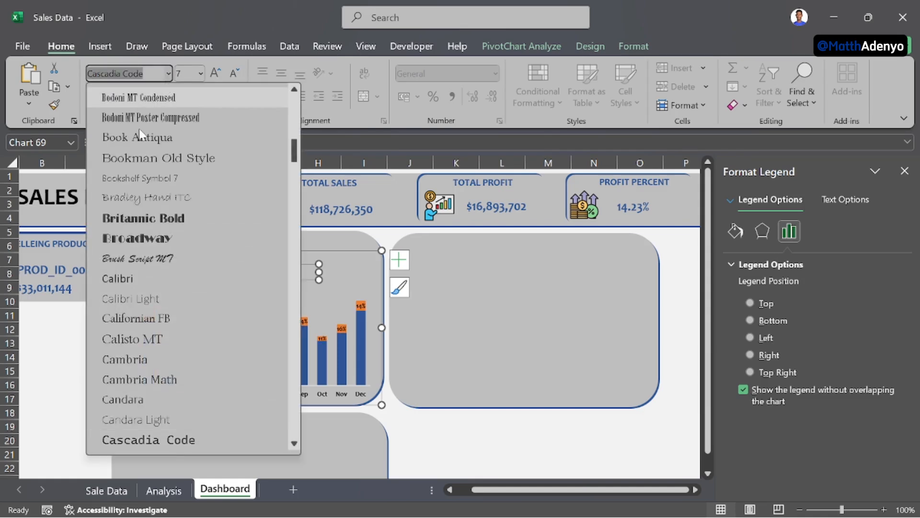
scroll(154, 164, "up", 5)
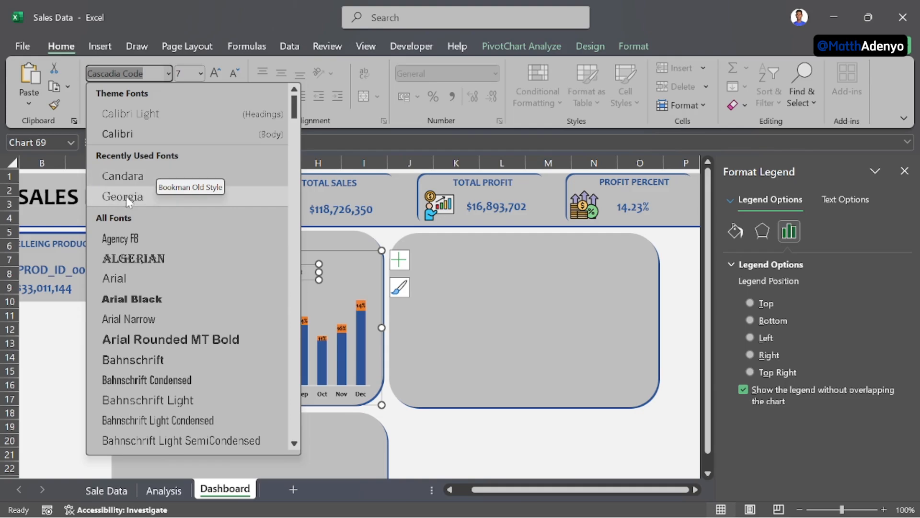
key("Escape")
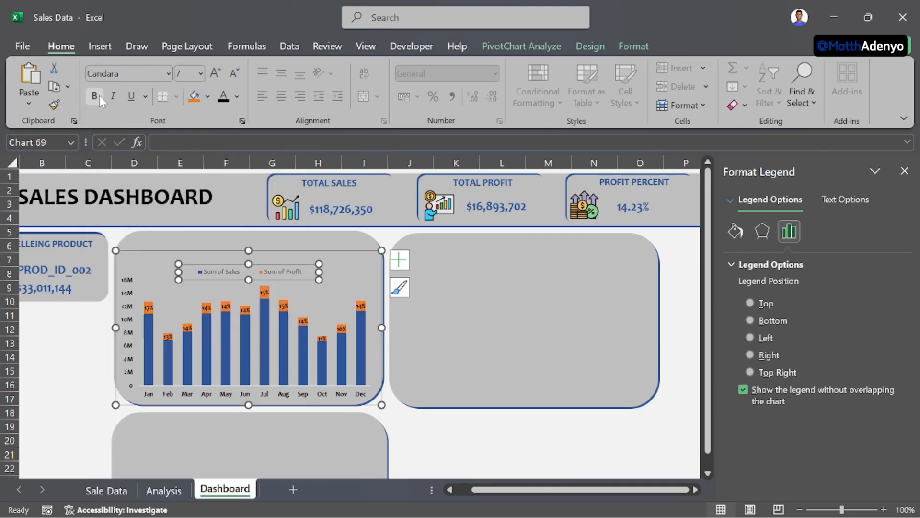
left_click(99, 96)
left_click(224, 98)
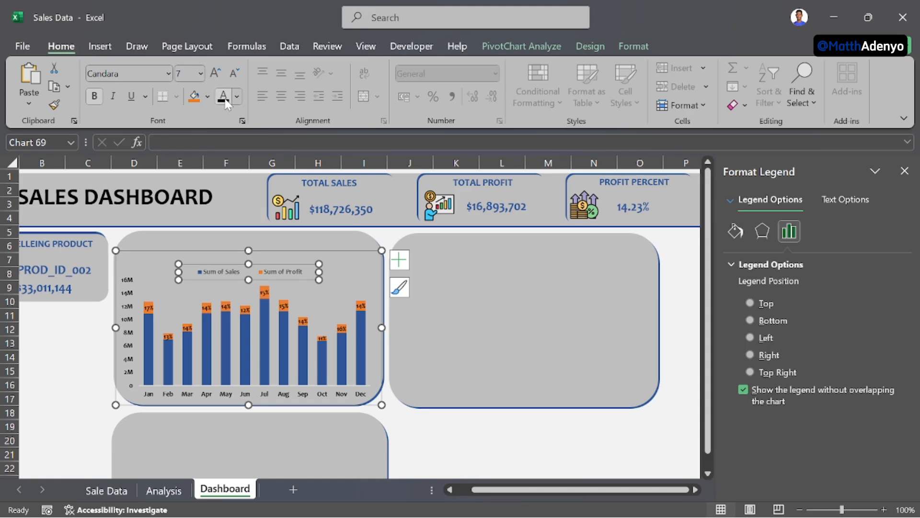
left_click(474, 438)
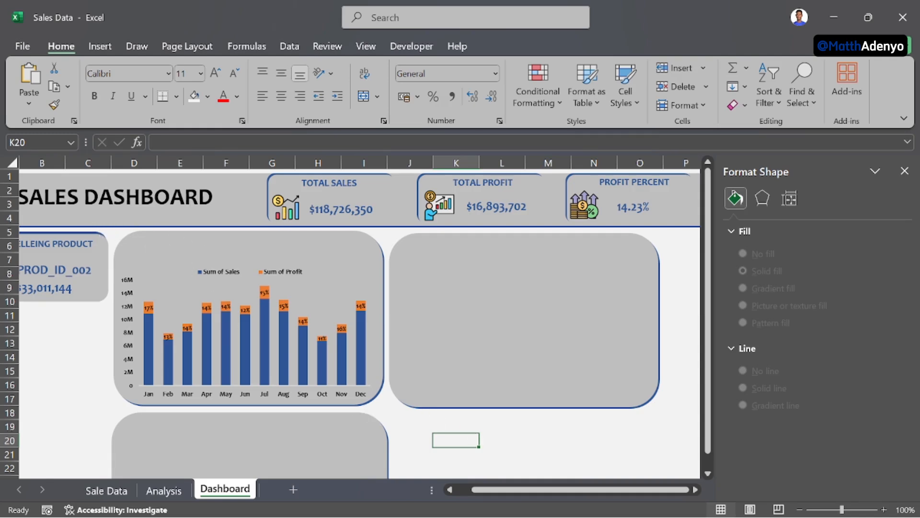
Step: Duplicate the TOTAL SALES heading text box and place the copy at the top of the monthly chart card
left_click(334, 183)
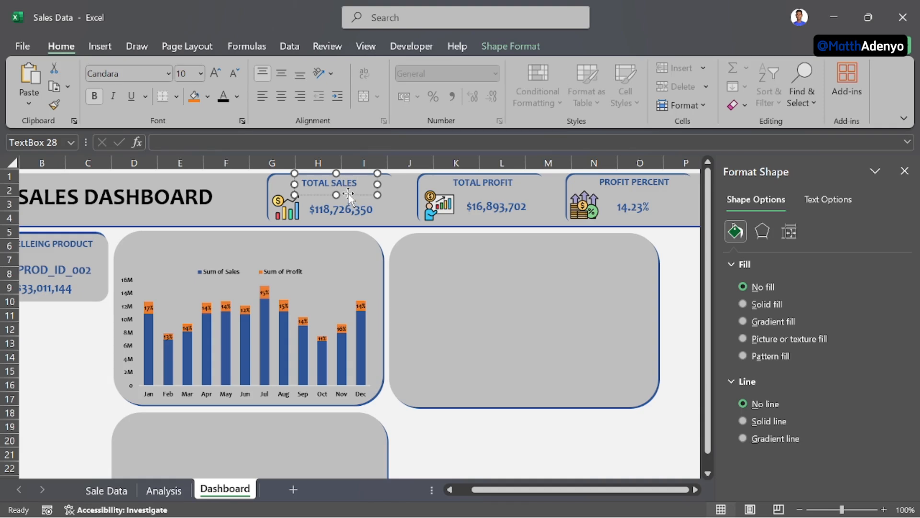
key("ctrl+d")
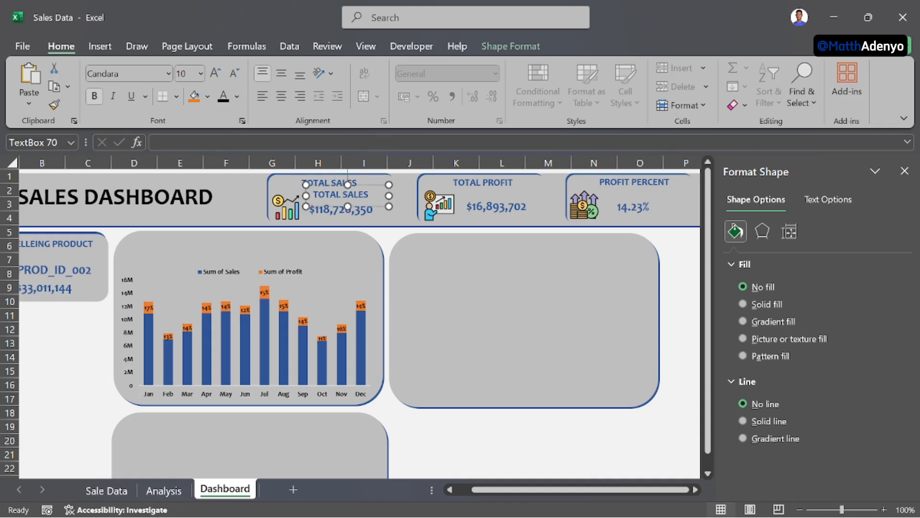
left_click_drag(382, 185, 210, 234)
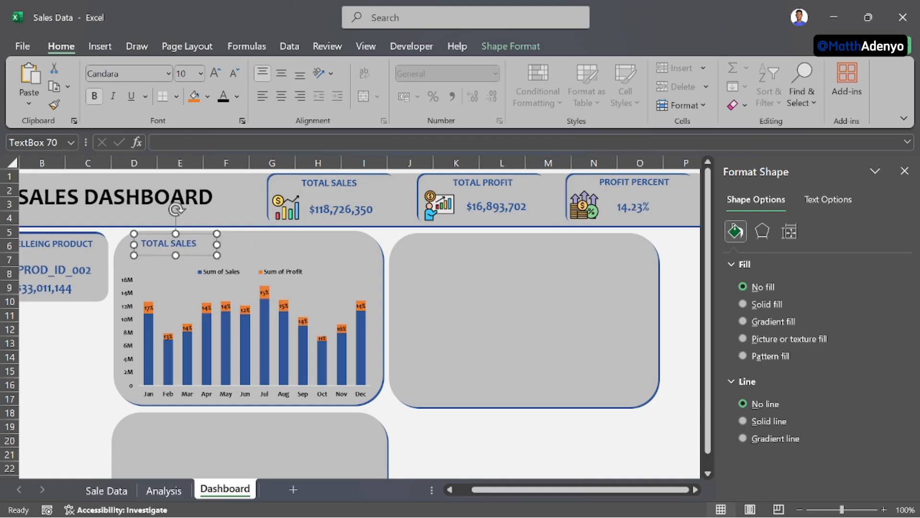
Step: Retitle the copied heading "Sales & Profit by Month" in the automatic font color and nudge it slightly closer to the card's upper-left corner
triple_click(194, 242)
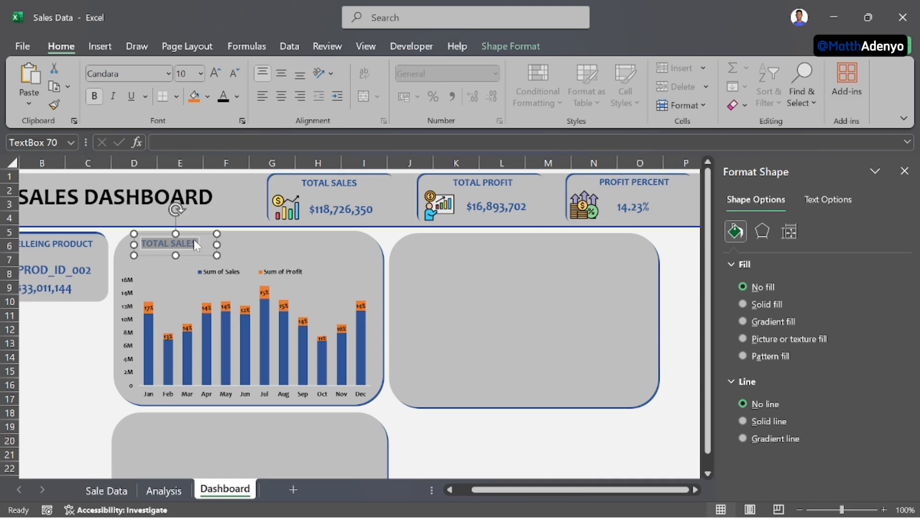
key("BackSpace")
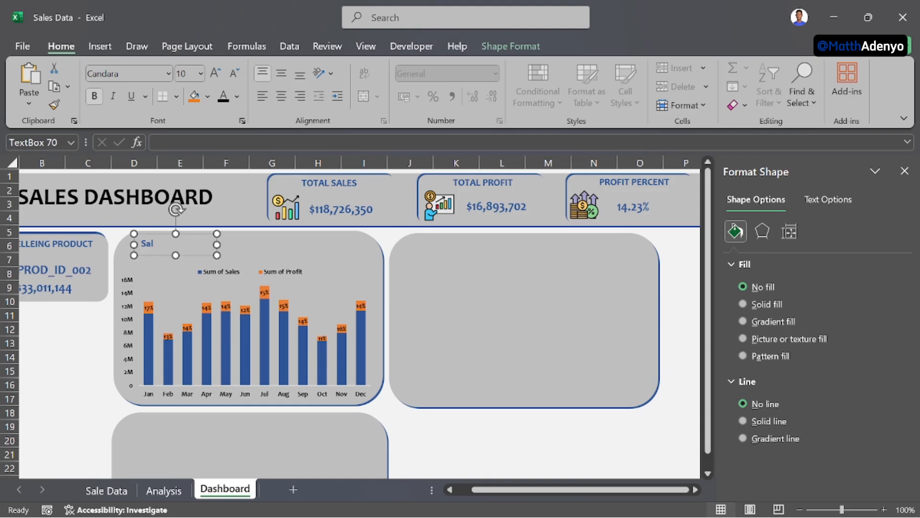
type("es &")
type("Profit by Month")
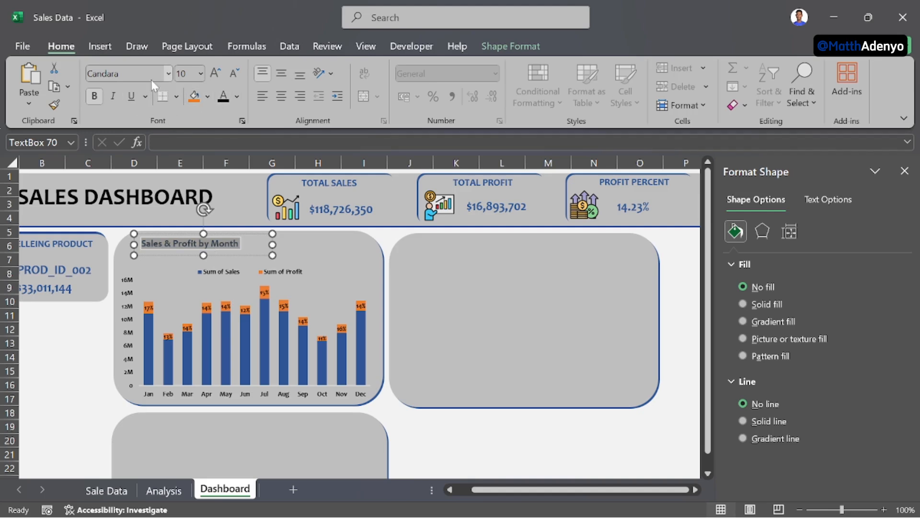
left_click(78, 350)
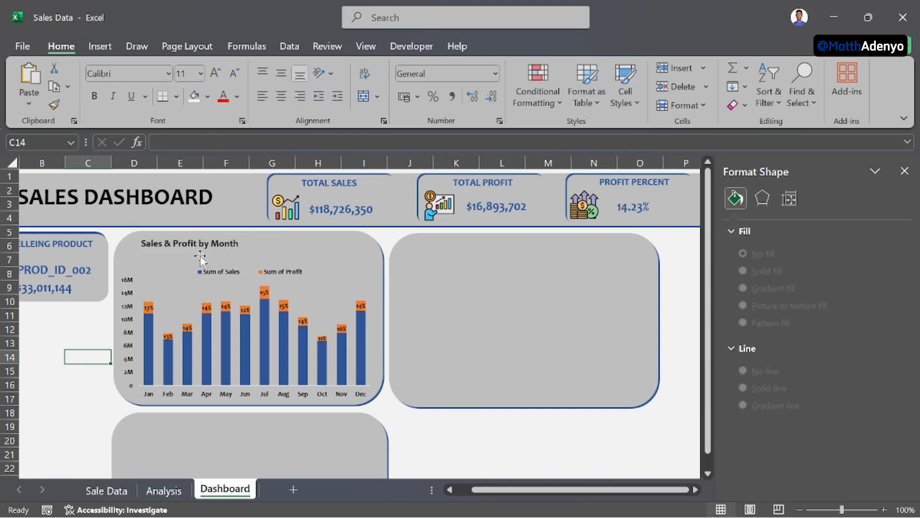
left_click(214, 235)
left_click_drag(214, 234, 204, 230)
left_click(70, 358)
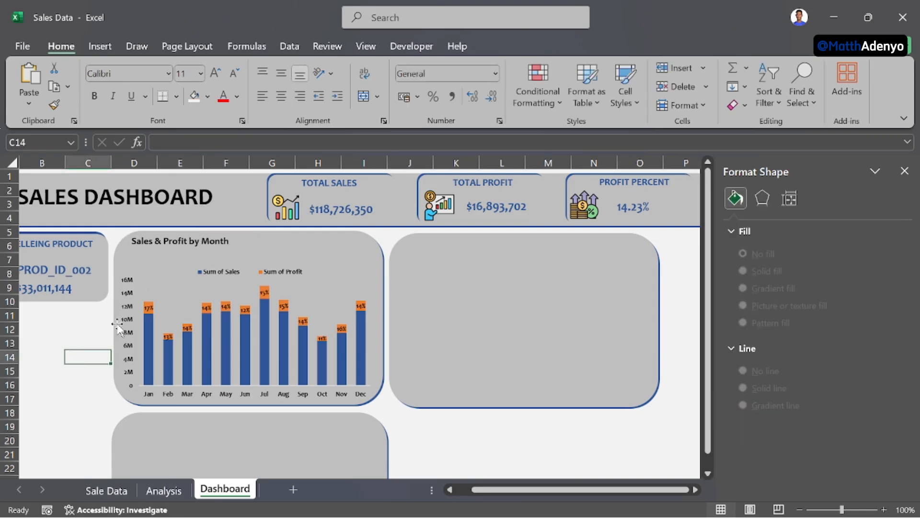
Step: Delete the two empty chart cards beside and below the monthly chart card
left_click(347, 245)
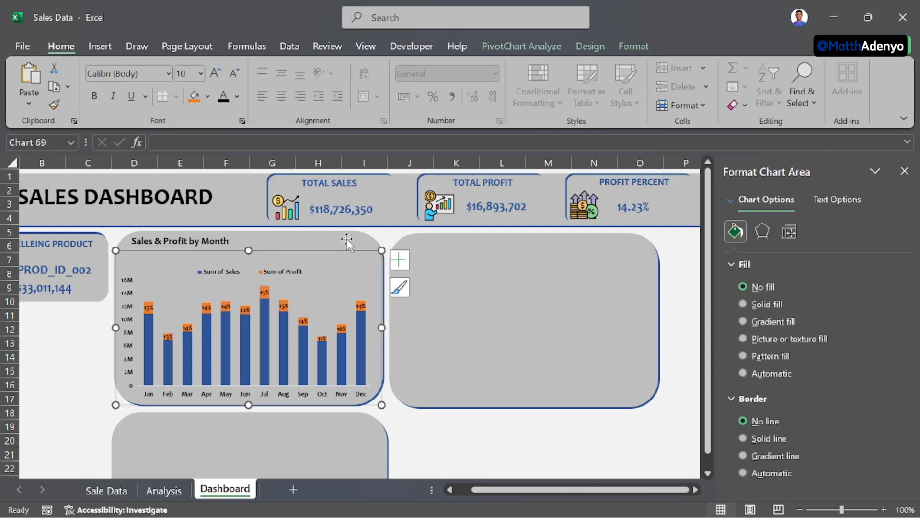
left_click(496, 322)
key("Delete")
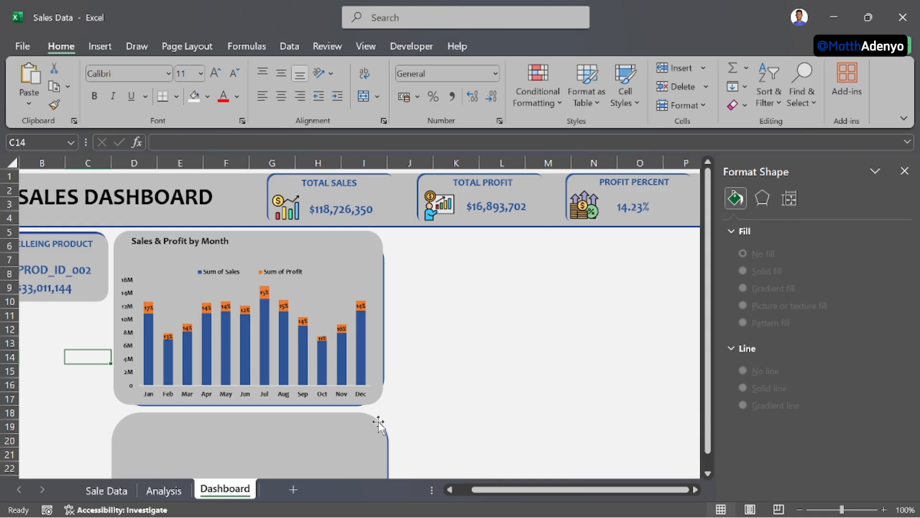
left_click(363, 432)
key("Delete")
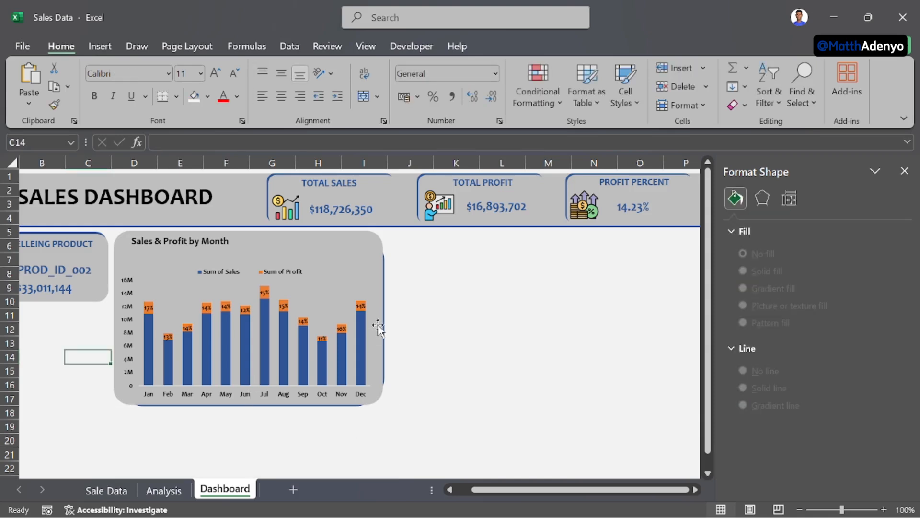
Step: Duplicate the monthly chart's background card and align the copy beside the original, across columns J to O
left_click(378, 328)
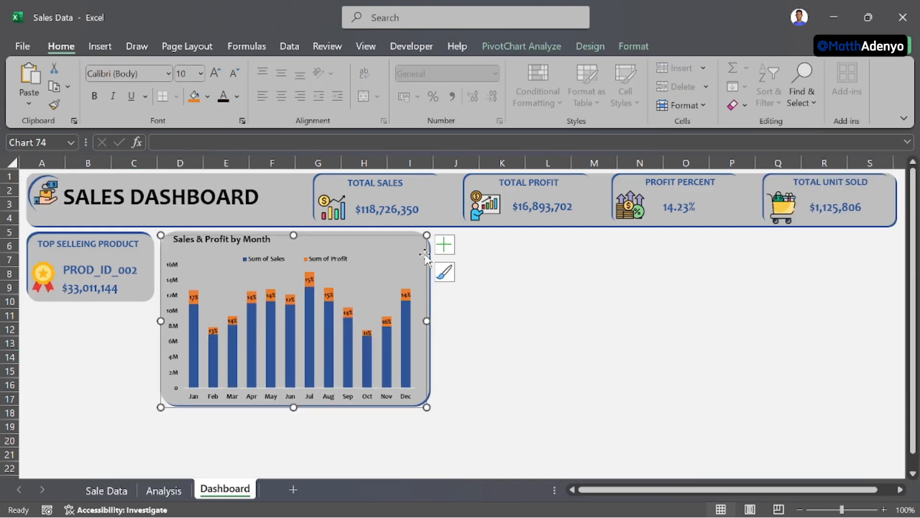
left_click(407, 235)
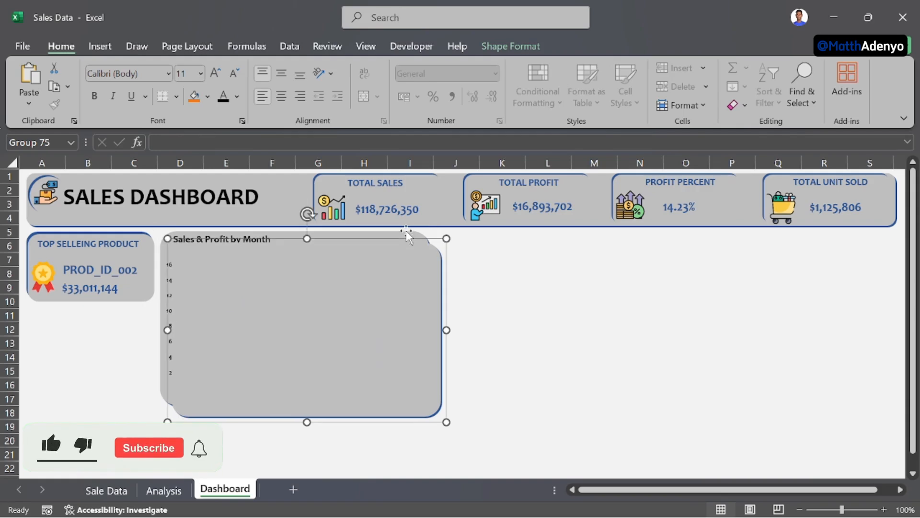
left_click_drag(421, 255, 663, 249)
left_click(811, 314)
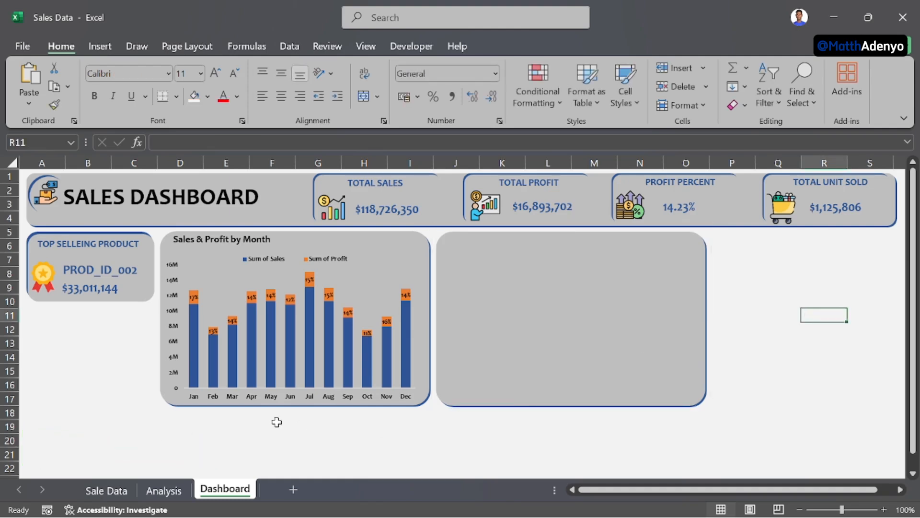
Step: Insert a pivot table from the Sale Data table on the existing Analysis worksheet at cell B27, below the monthly pivot table
scroll(160, 415, "left", 1)
left_click(165, 497)
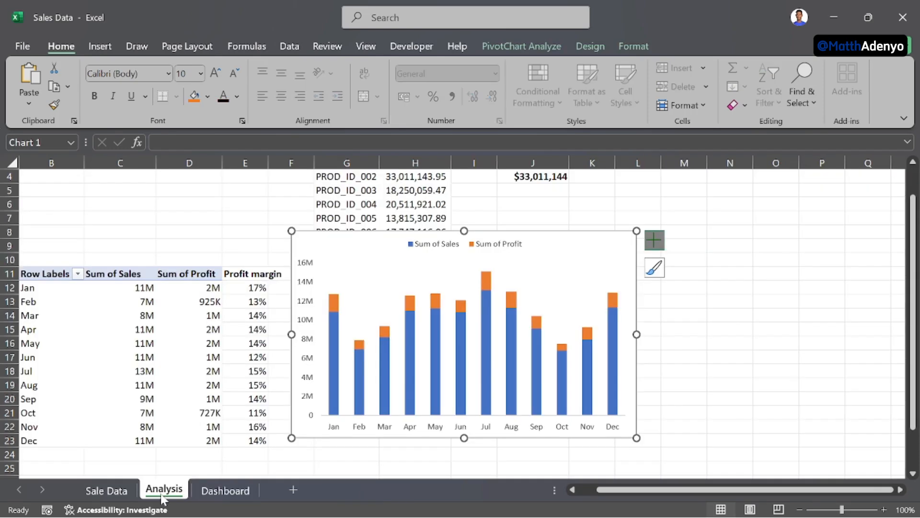
scroll(335, 326, "down", 6)
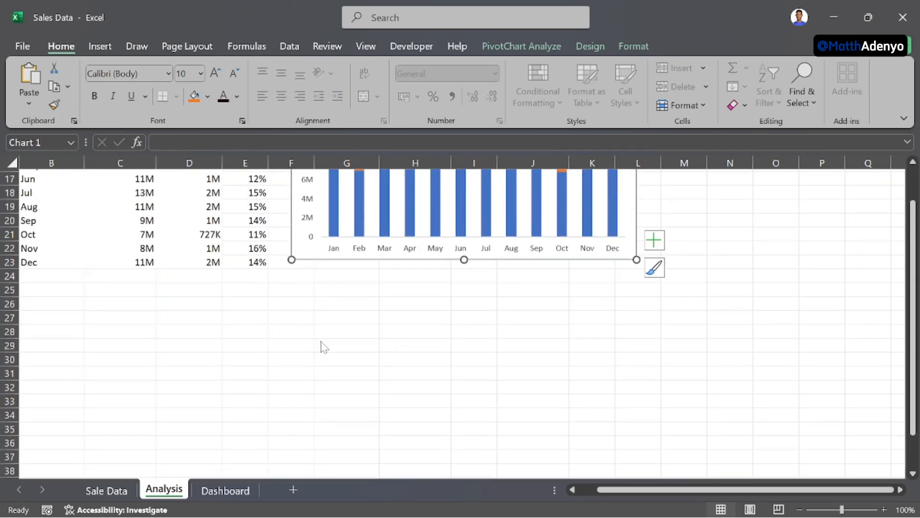
scroll(68, 290, "up", 1)
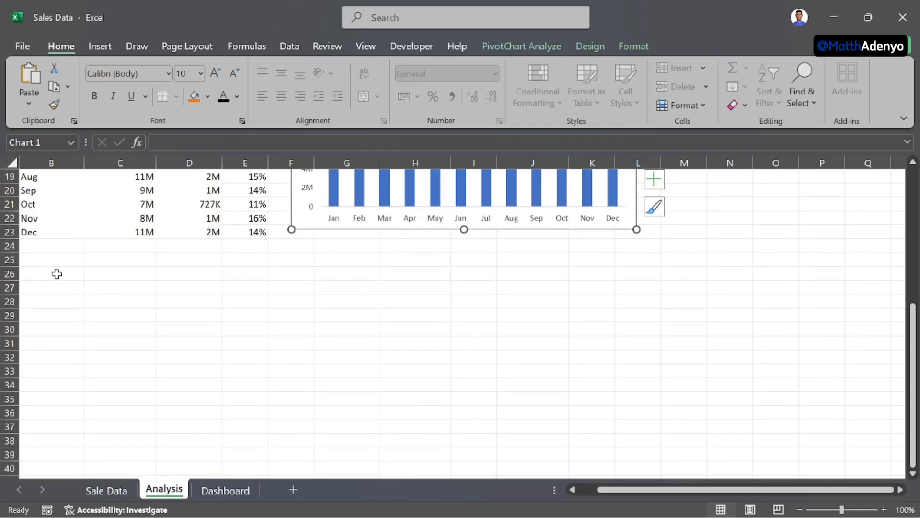
left_click(106, 490)
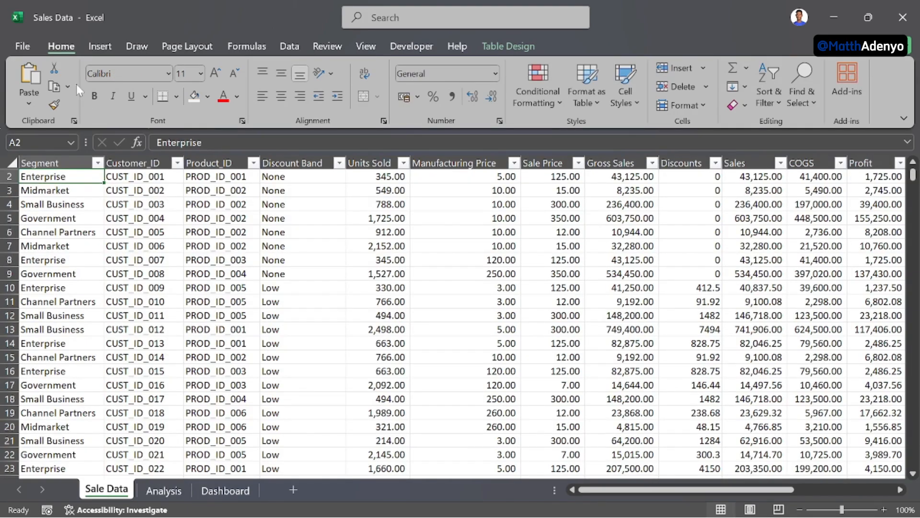
left_click(99, 46)
left_click(35, 73)
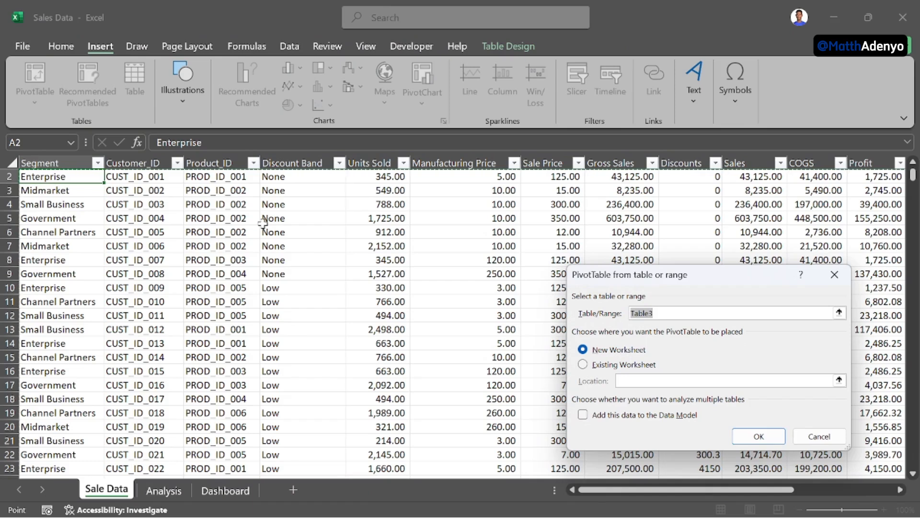
left_click(638, 364)
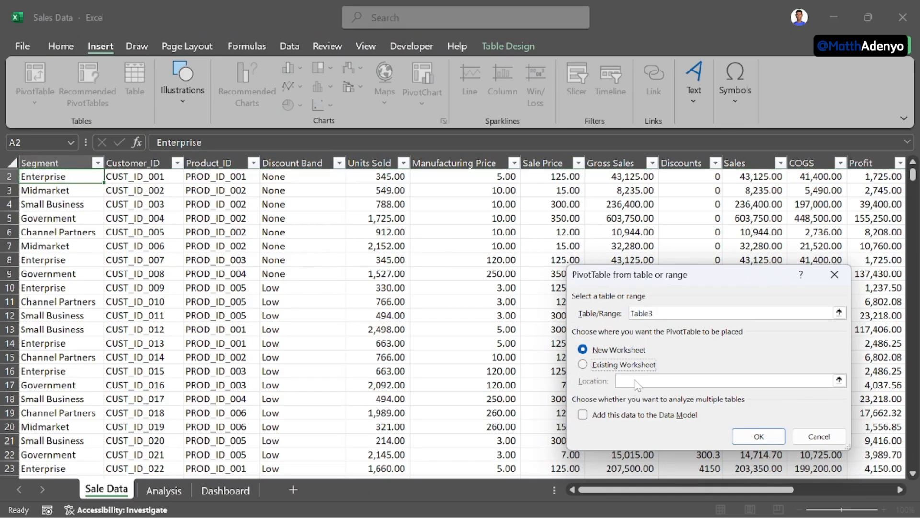
left_click(623, 365)
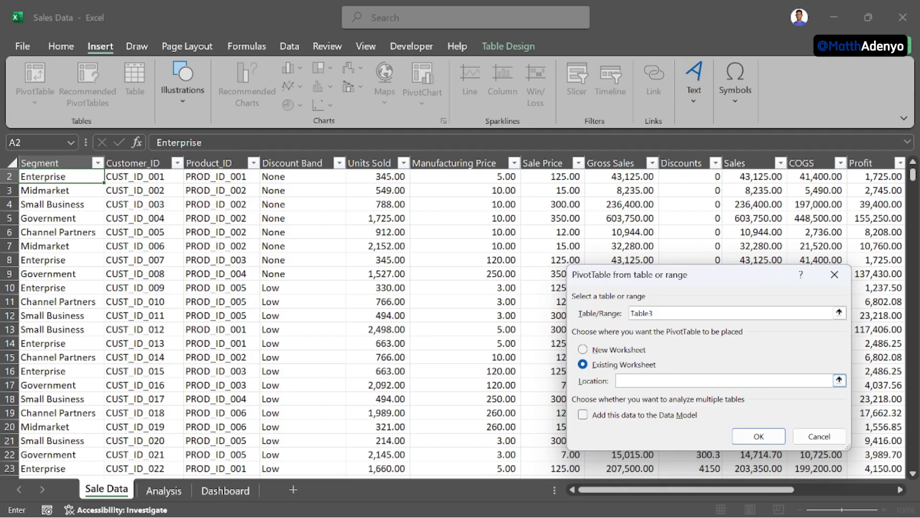
left_click(157, 490)
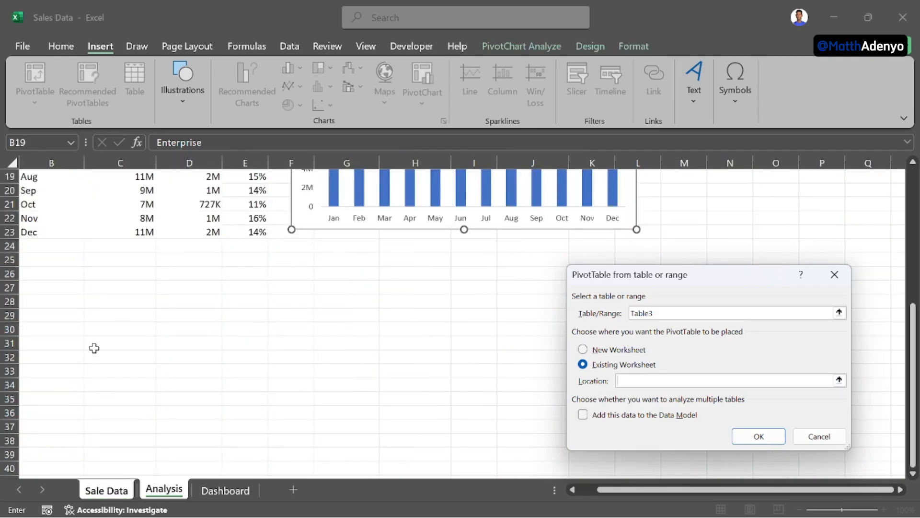
left_click(36, 288)
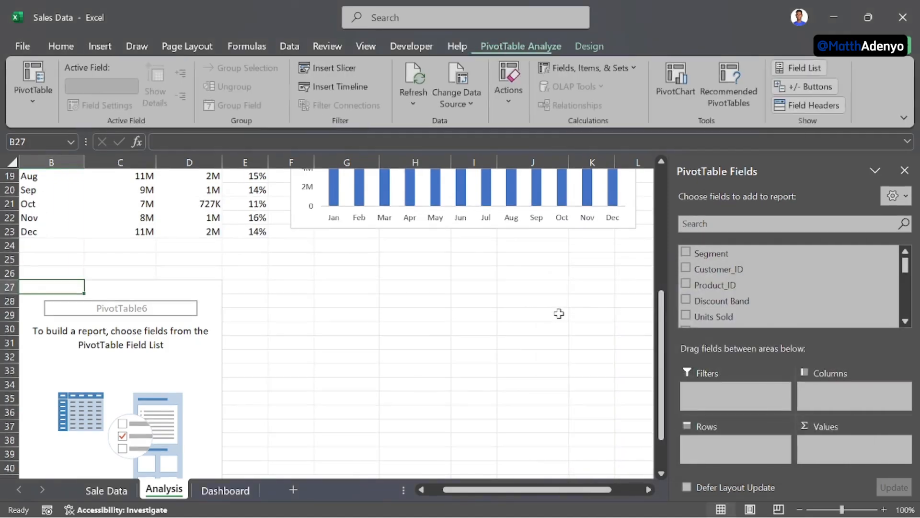
scroll(754, 297, "down", 5)
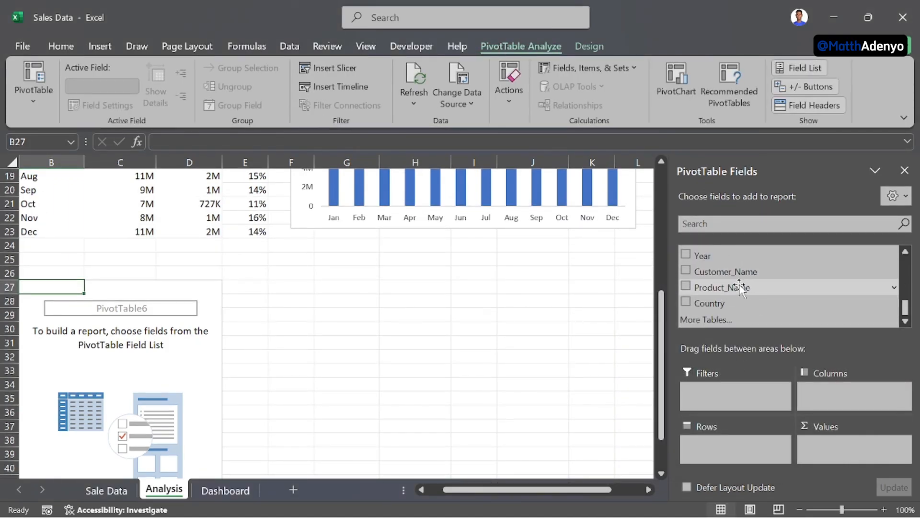
left_click_drag(749, 269, 715, 445)
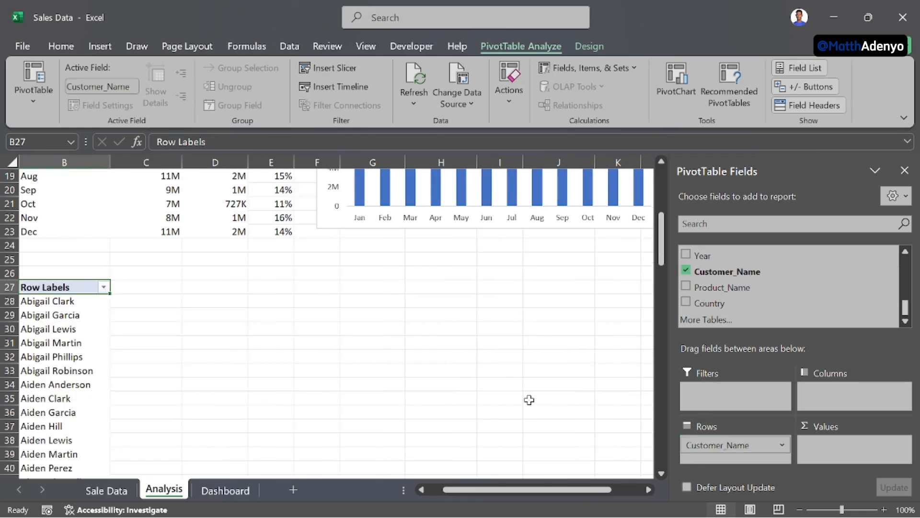
left_click_drag(761, 446, 563, 448)
Step: Build the new pivot table with Customer_ID as rows and the sum of Sales as values
scroll(749, 274, "up", 6)
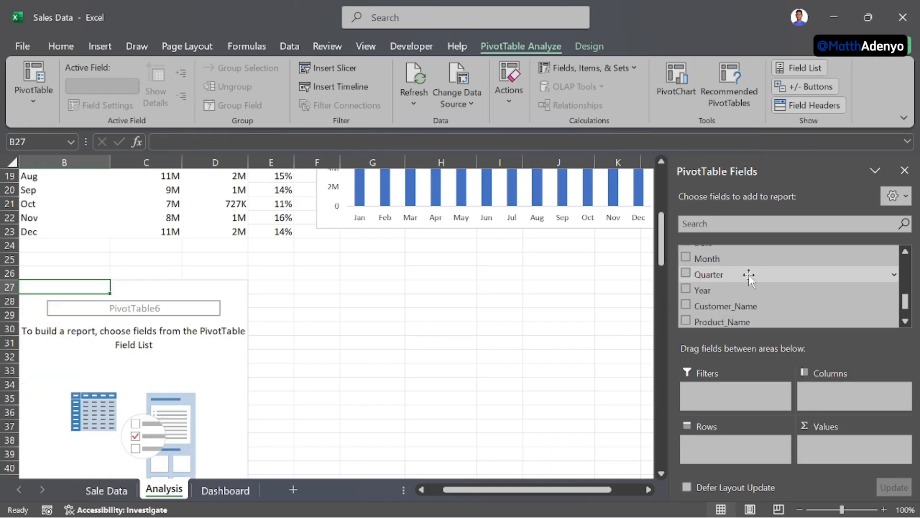
right_click(749, 275)
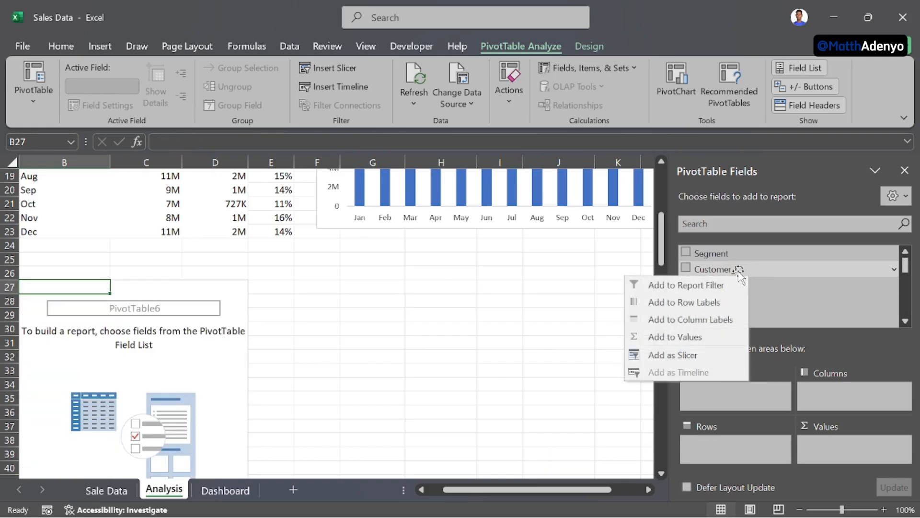
left_click(758, 269)
left_click_drag(746, 268, 720, 440)
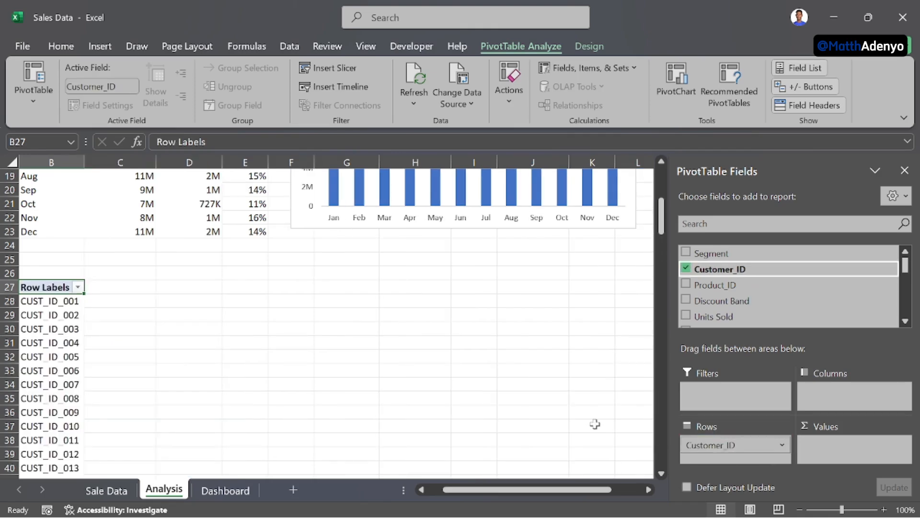
scroll(784, 295, "down", 2)
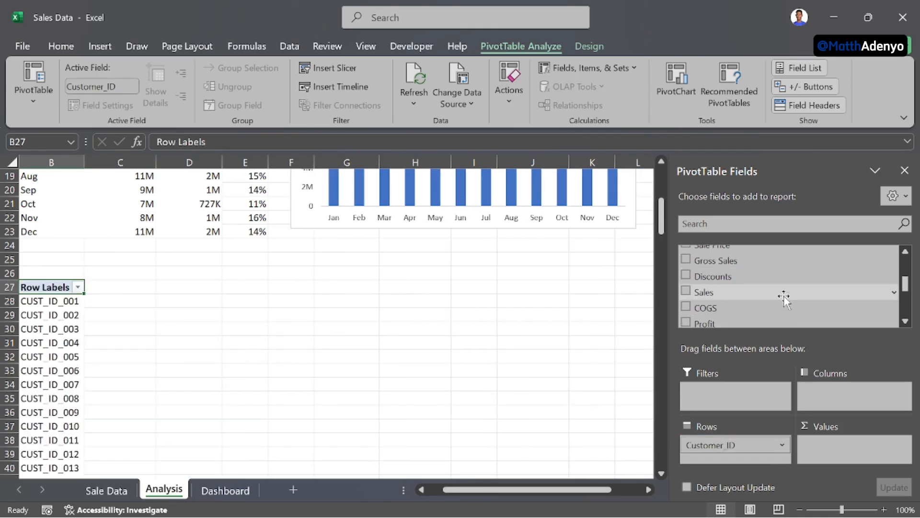
left_click_drag(782, 292, 834, 445)
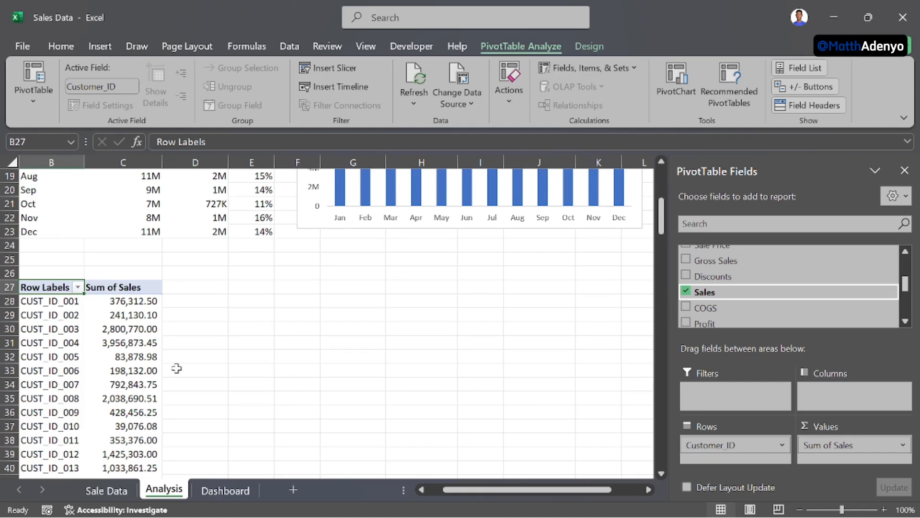
Step: Remove the decimals from all Sum of Sales values in the customer PivotTable, including the grand total
mouse_move(125, 301)
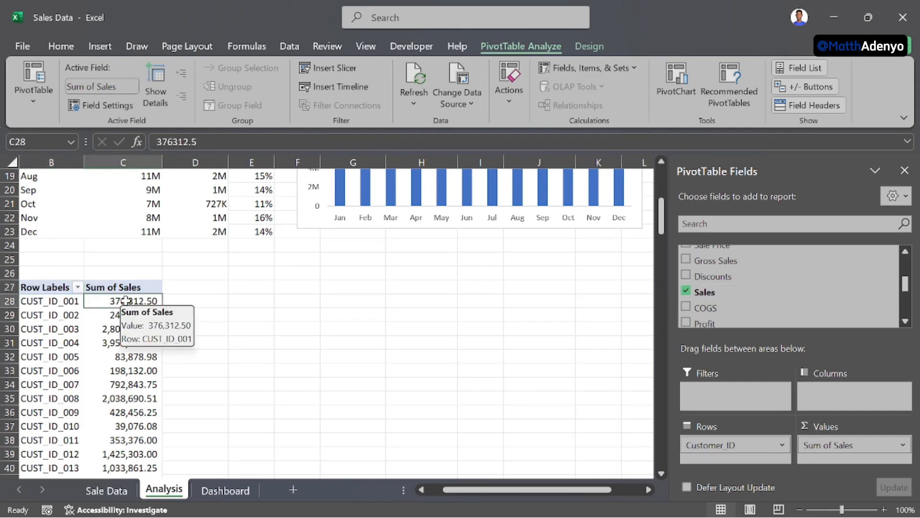
key("ctrl+shift+Down")
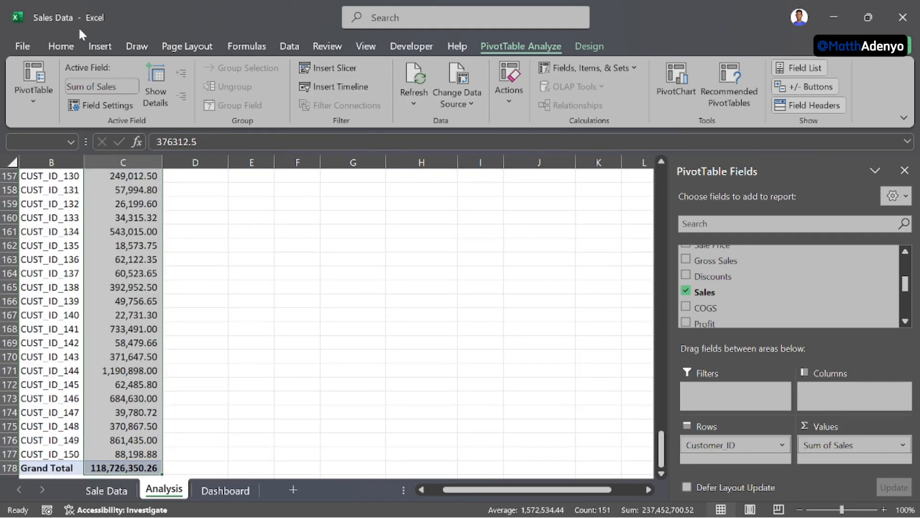
left_click(99, 46)
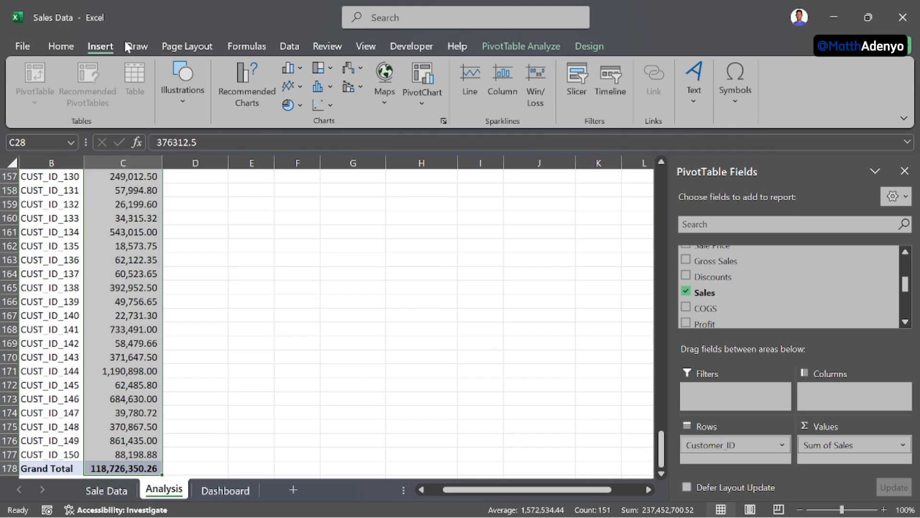
left_click(72, 47)
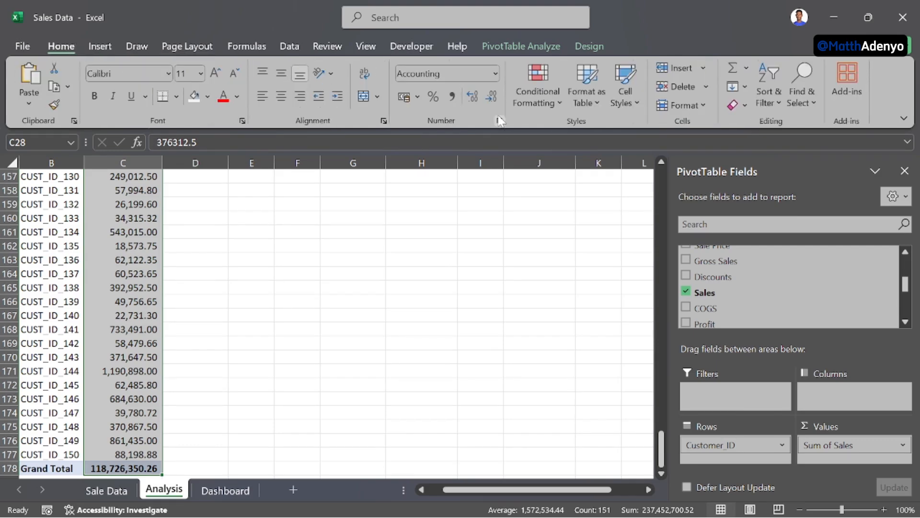
left_click(486, 103)
left_click(487, 102)
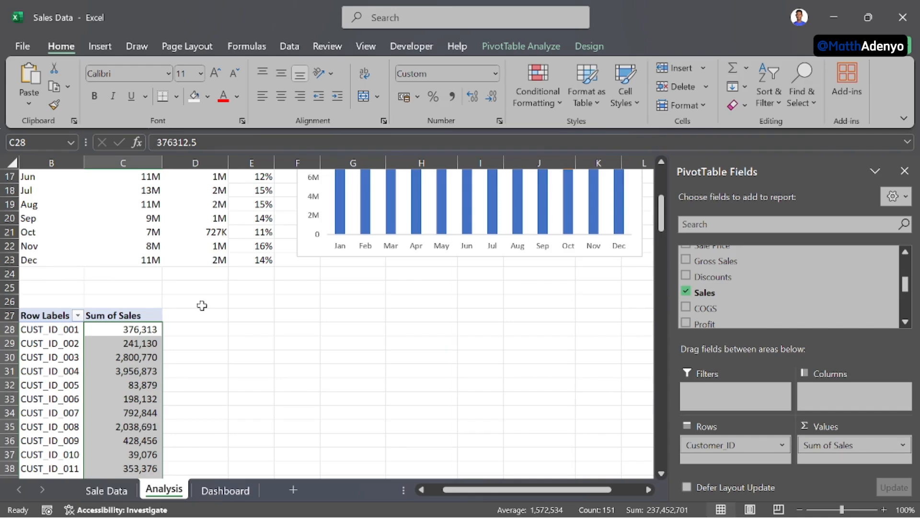
Step: Apply the custom number format [>999999]0,,"M";[>999]0,"K";0 to the selected Sum of Sales values
left_click(496, 74)
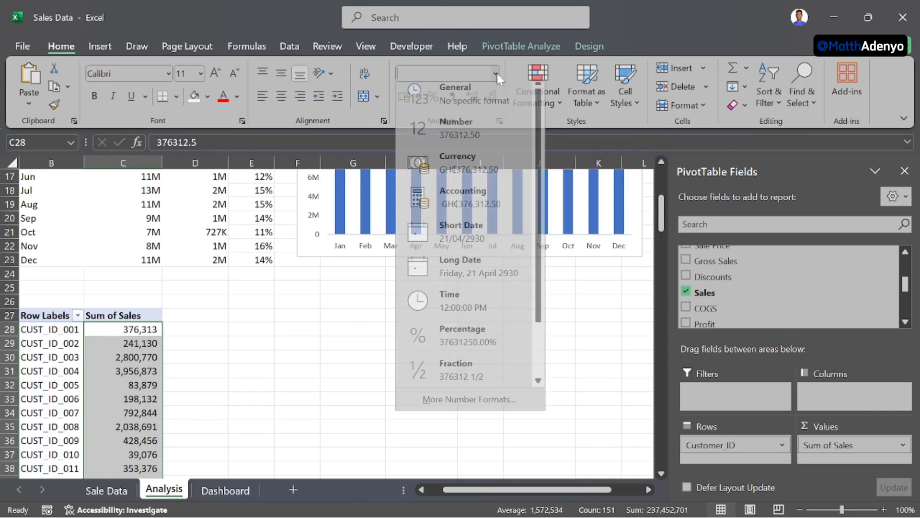
left_click(465, 407)
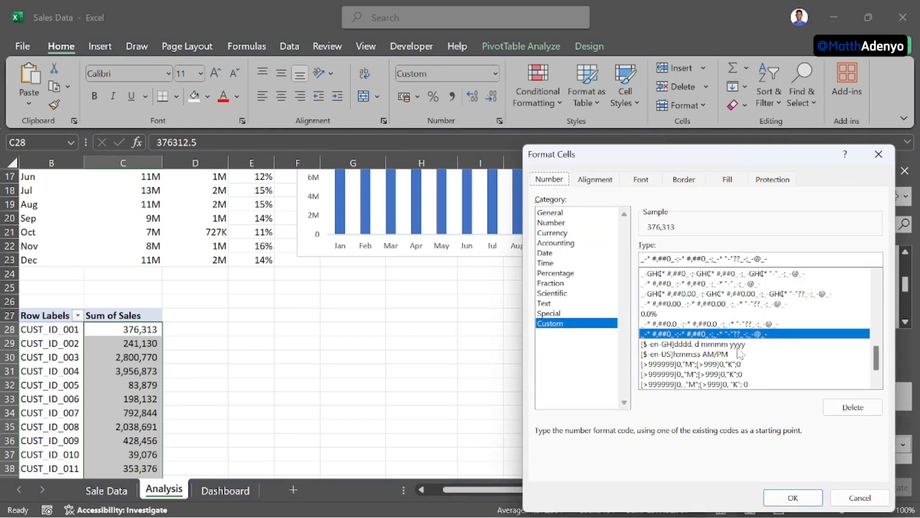
left_click(711, 374)
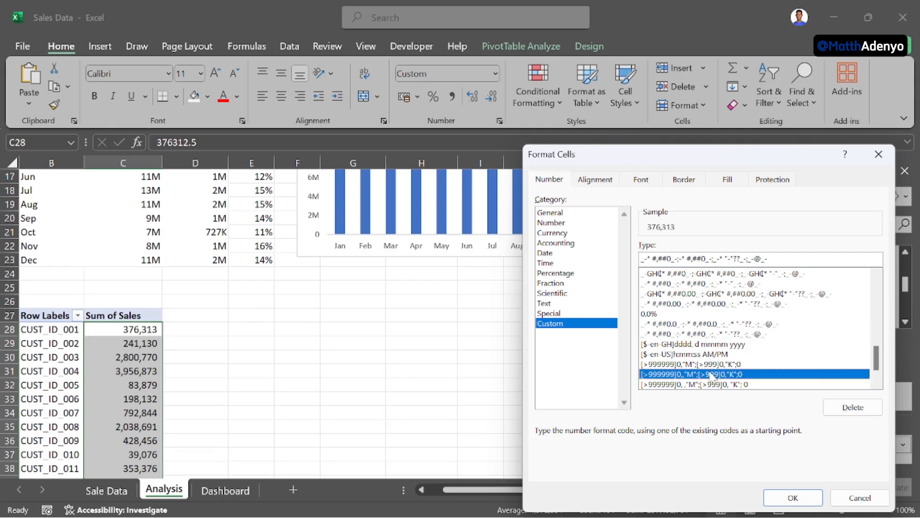
left_click(794, 499)
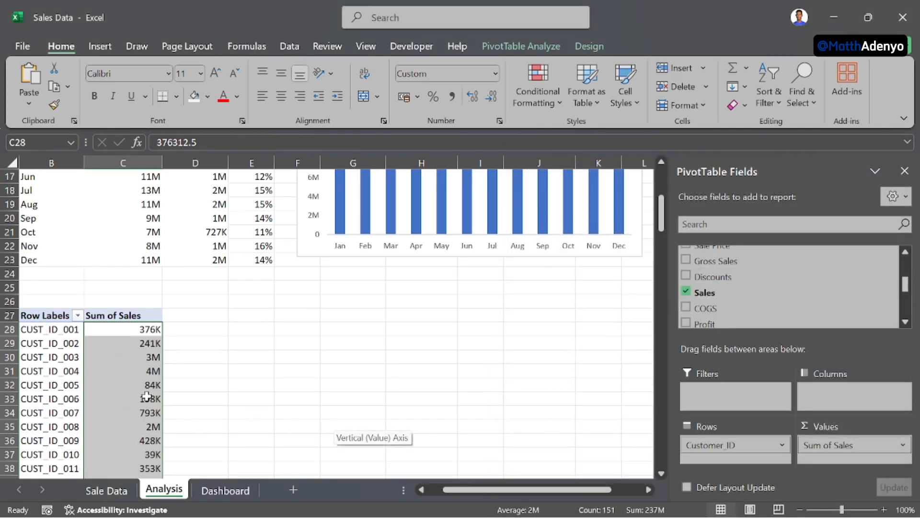
mouse_move(146, 396)
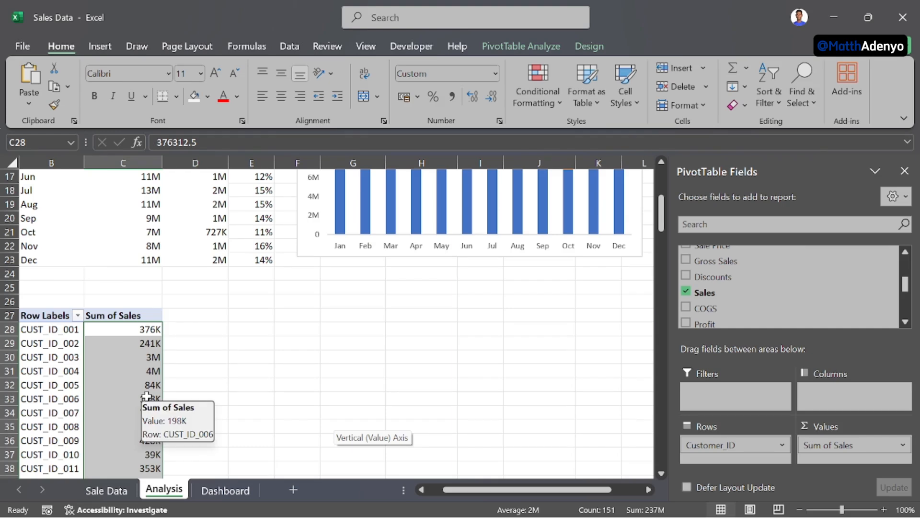
Step: Remove the grand total from the customer sales PivotTable
scroll(99, 366, "down", 10)
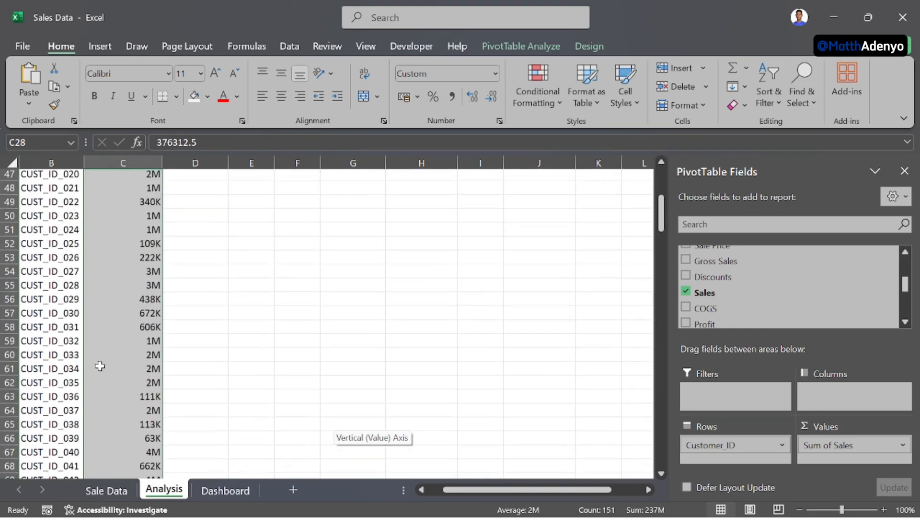
scroll(99, 366, "down", 16)
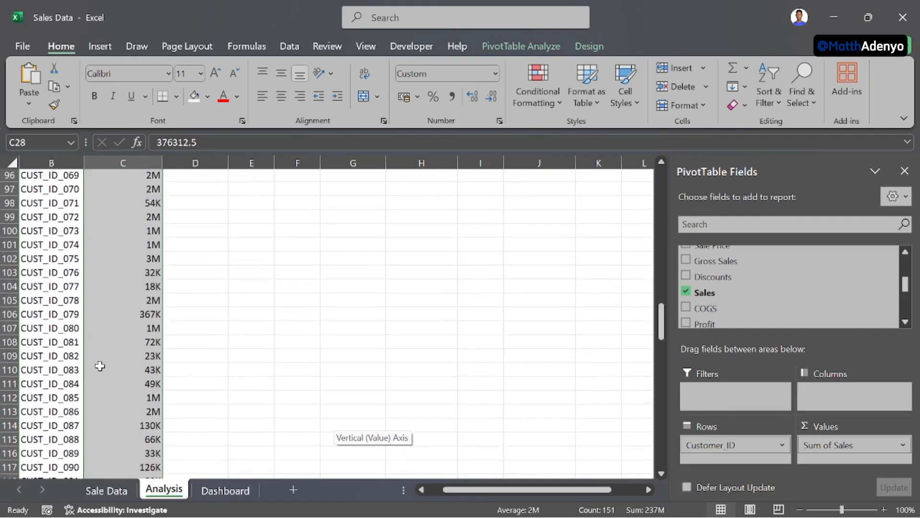
scroll(100, 366, "down", 18)
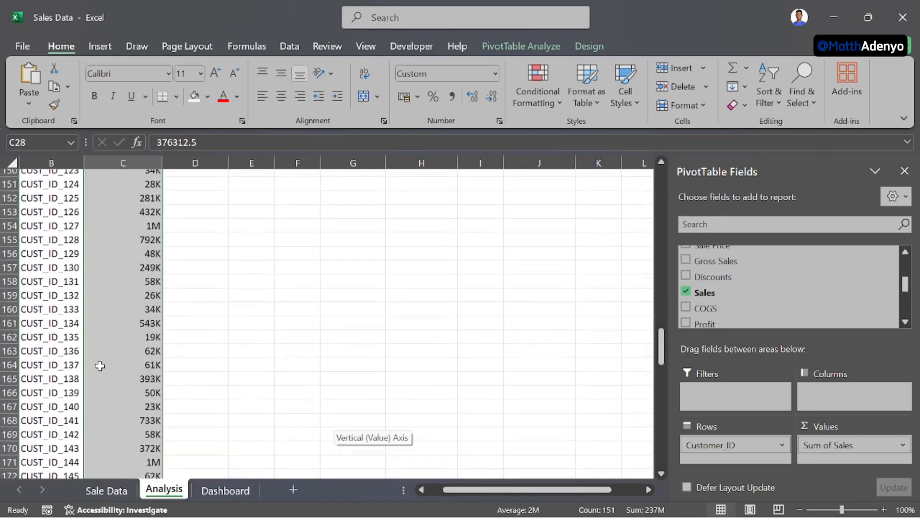
scroll(100, 366, "down", 5)
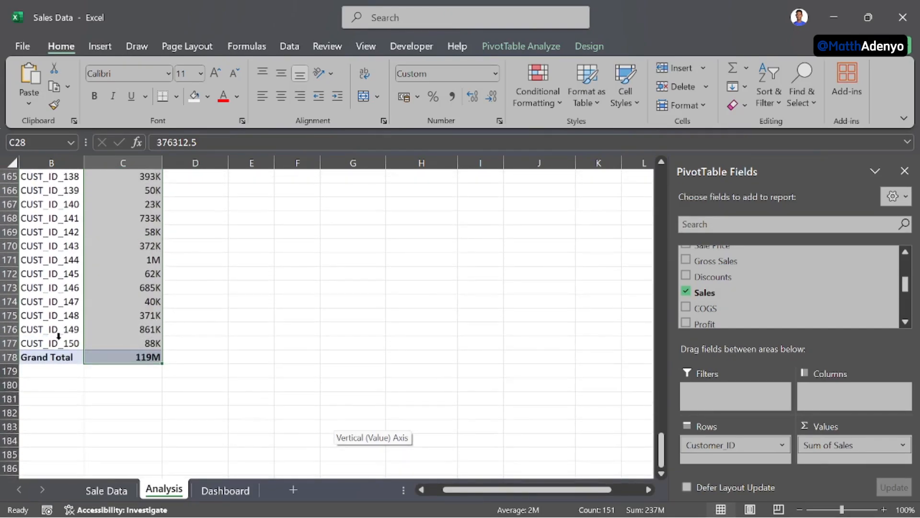
left_click(50, 357)
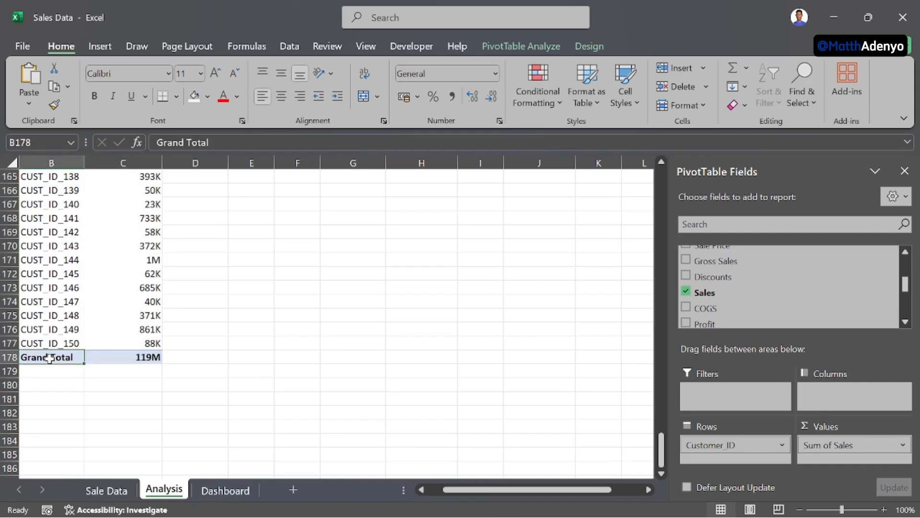
right_click(49, 358)
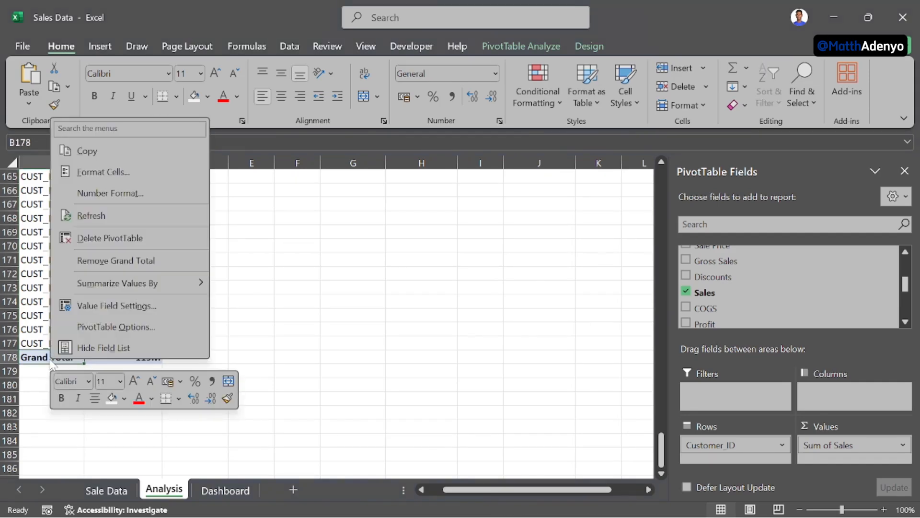
left_click(120, 262)
scroll(126, 359, "up", 7)
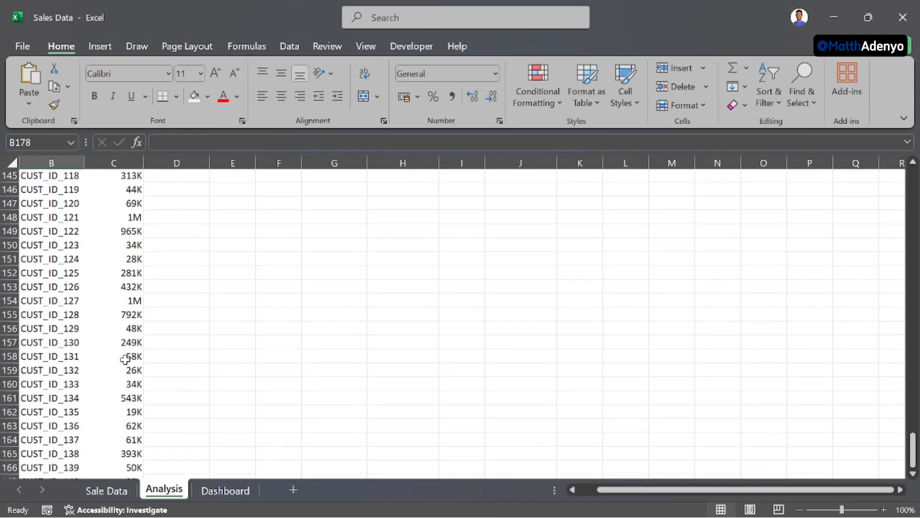
scroll(125, 359, "up", 20)
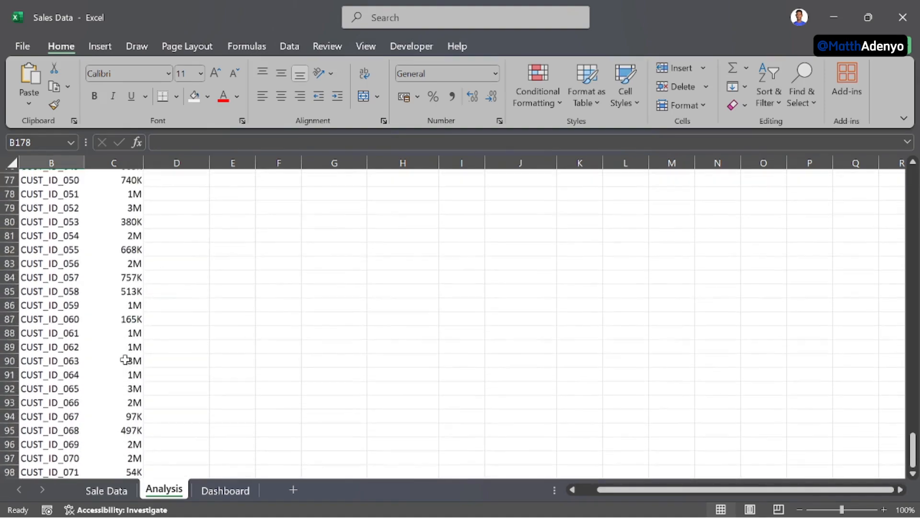
scroll(125, 359, "up", 14)
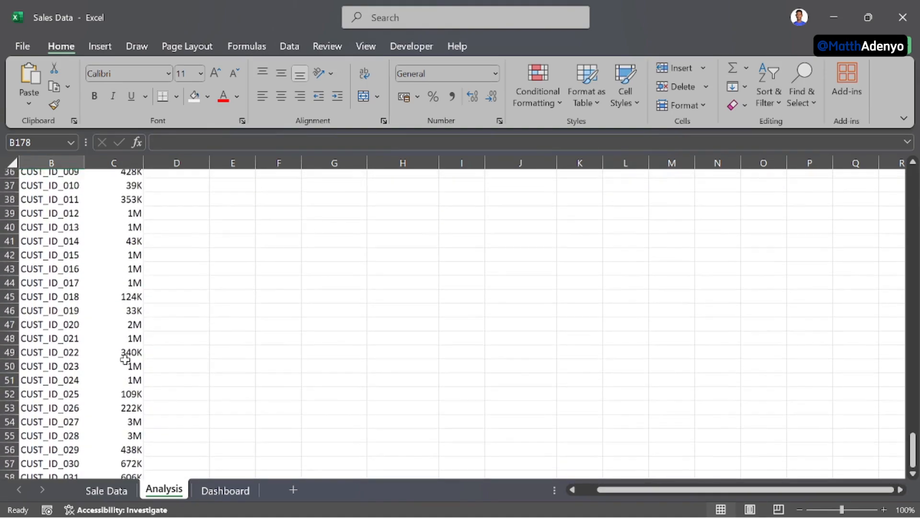
scroll(125, 360, "up", 4)
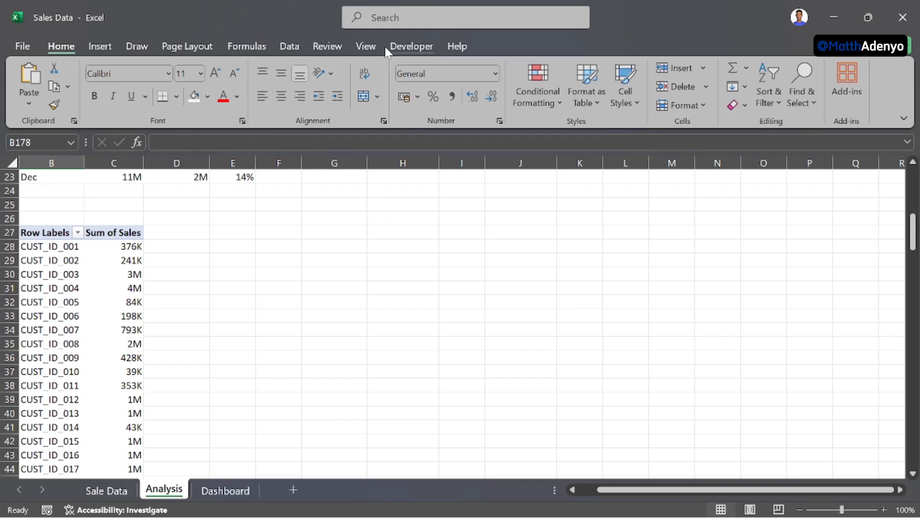
Step: Check in the ribbon customization options whether the Developer tab is enabled, and accept the settings
left_click(17, 46)
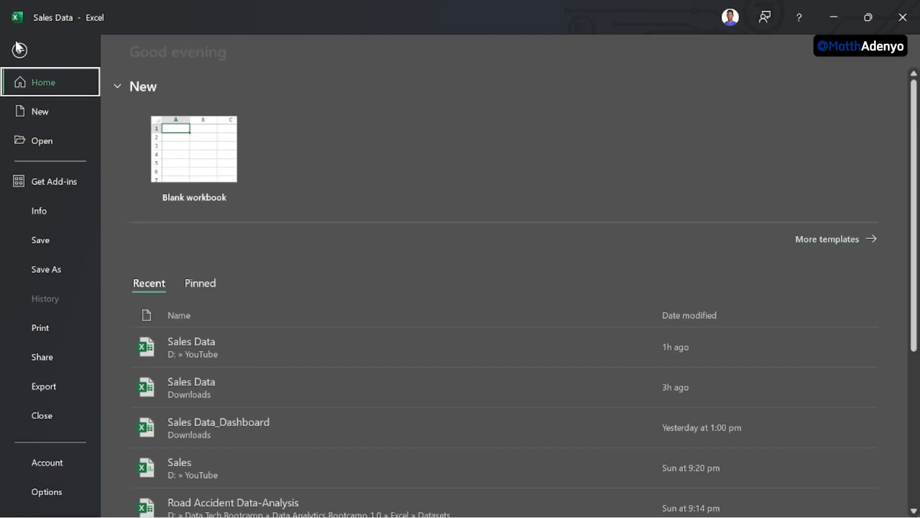
left_click(50, 491)
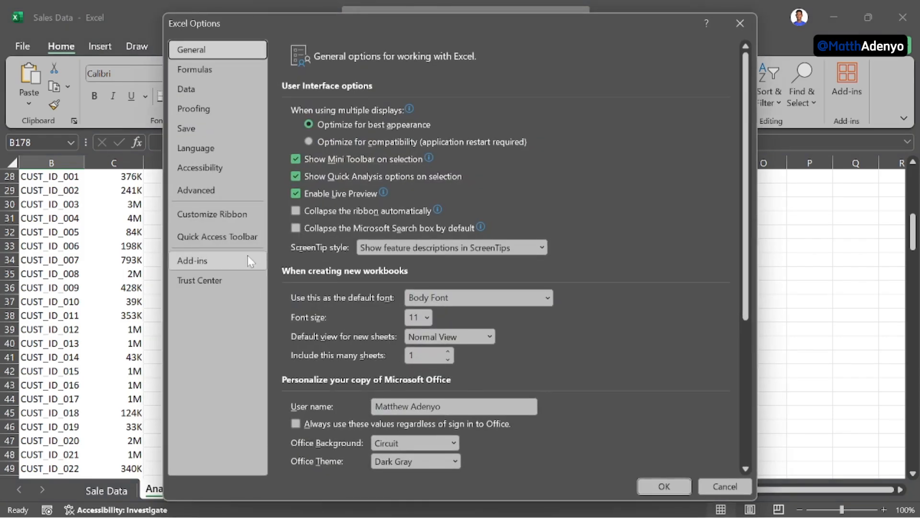
left_click(211, 217)
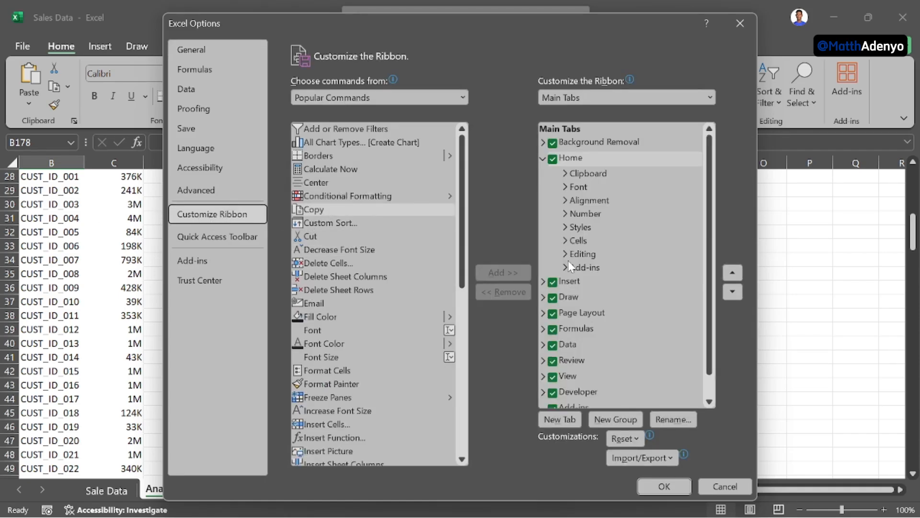
scroll(600, 307, "down", 1)
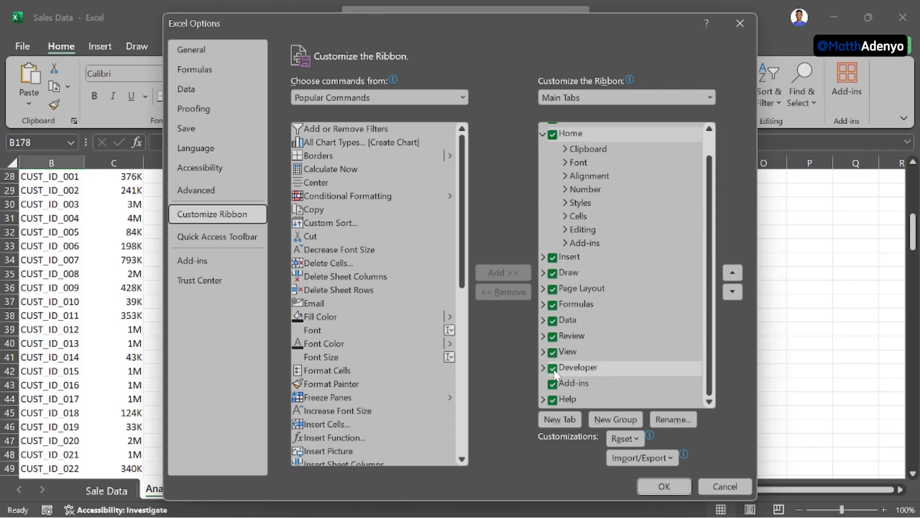
left_click(662, 486)
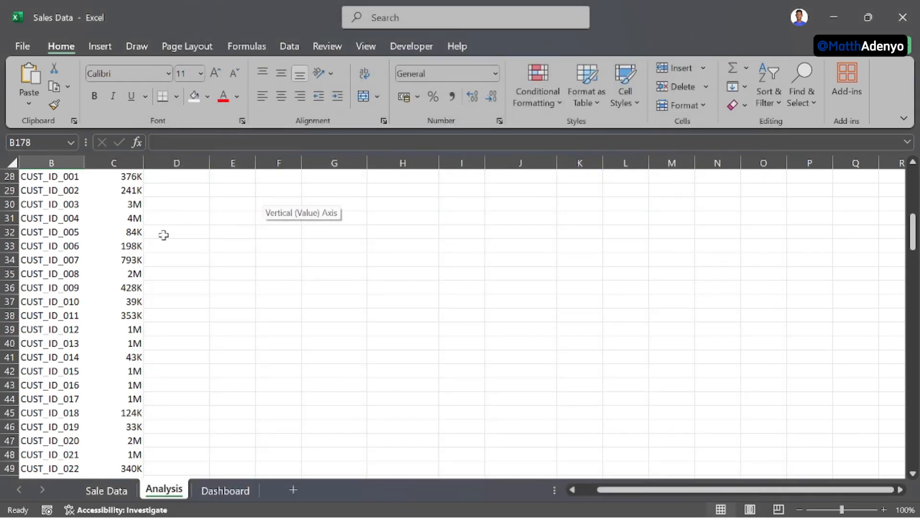
Step: Insert a form-control scroll bar in column D beside the customer sales PivotTable, around rows 30 to 32
scroll(163, 235, "up", 4)
scroll(142, 340, "down", 1)
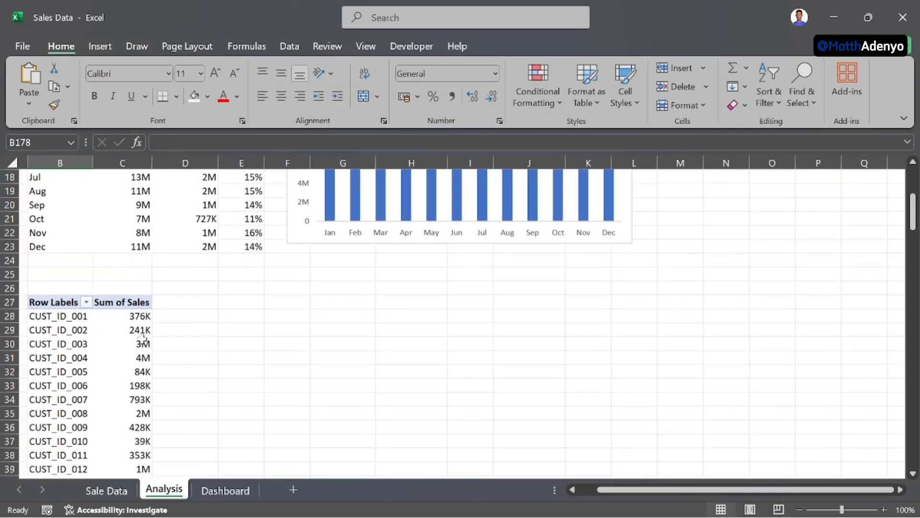
scroll(142, 340, "right", 1)
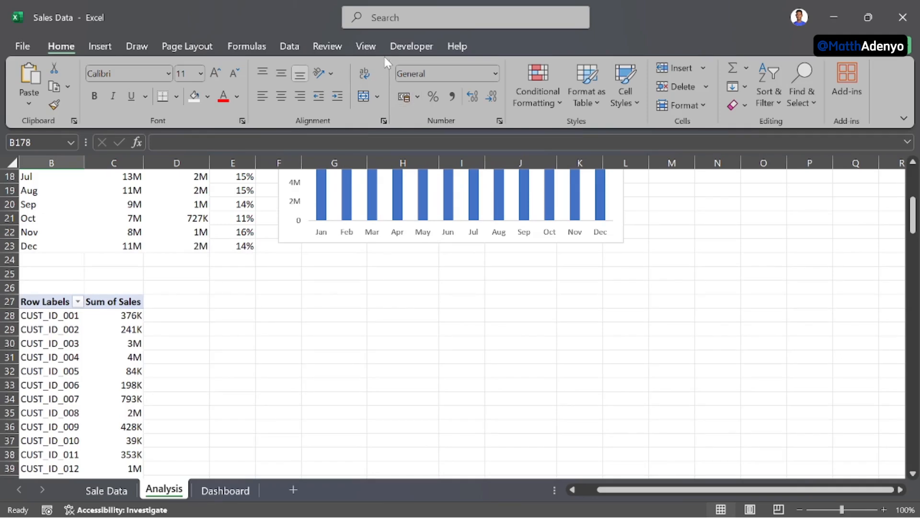
left_click(409, 45)
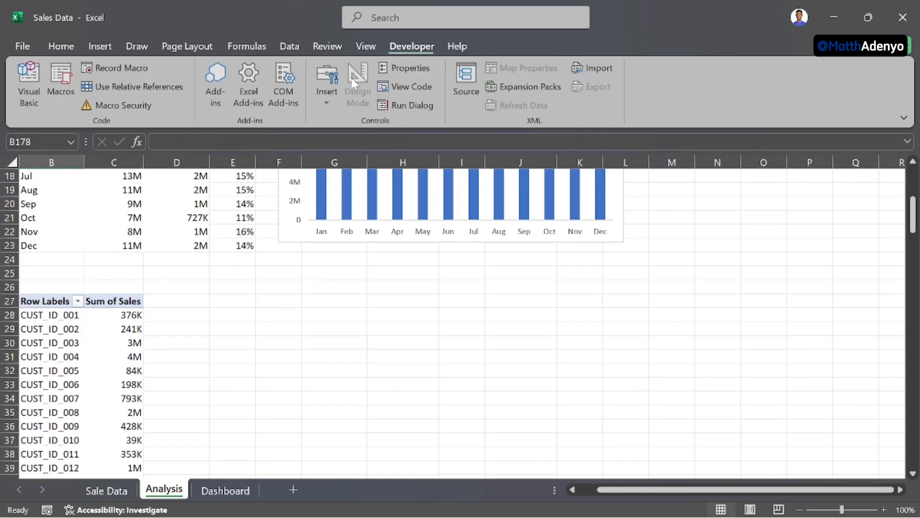
left_click(333, 98)
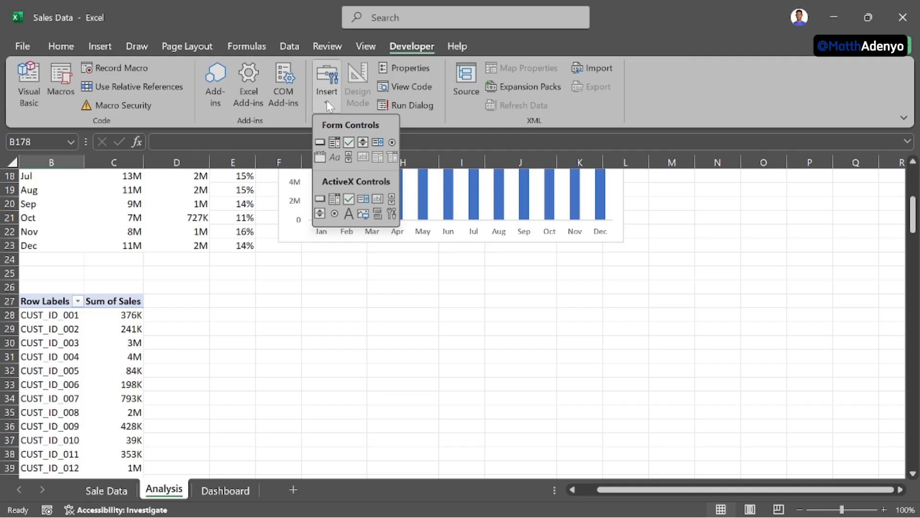
left_click(351, 155)
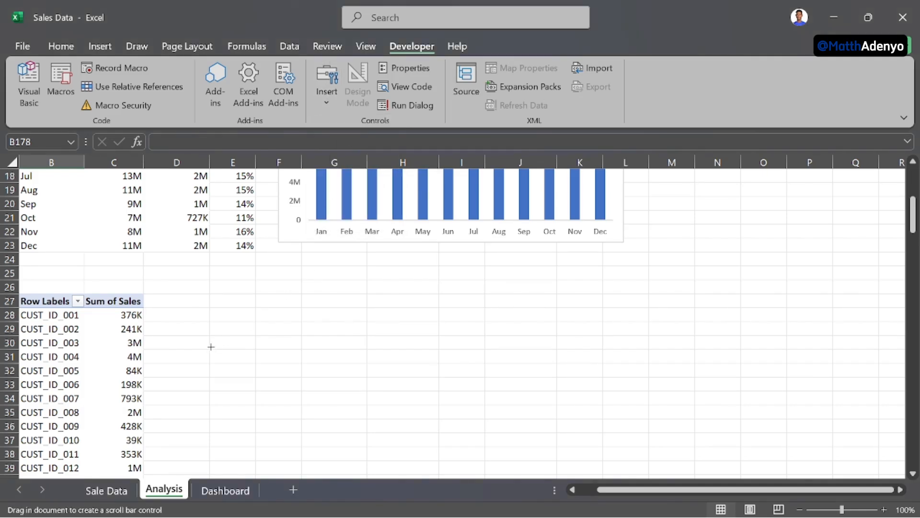
left_click(177, 341)
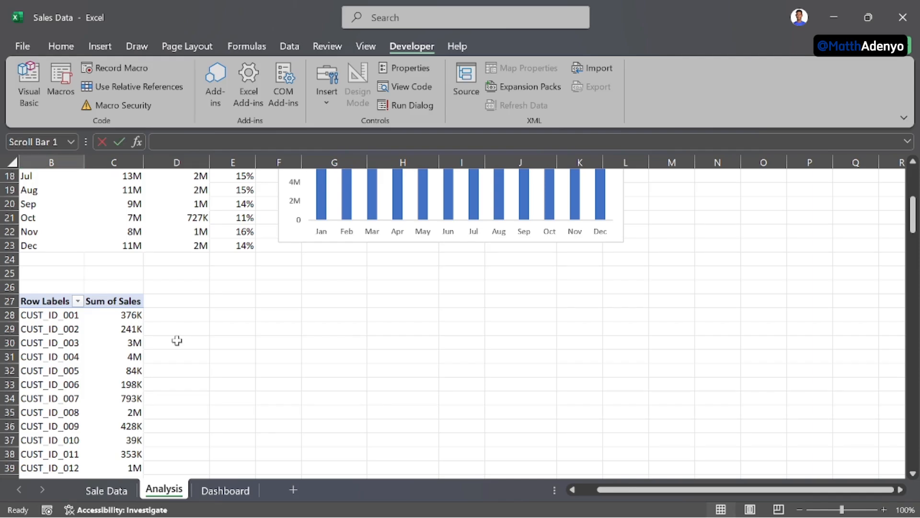
scroll(218, 274, "up", 15)
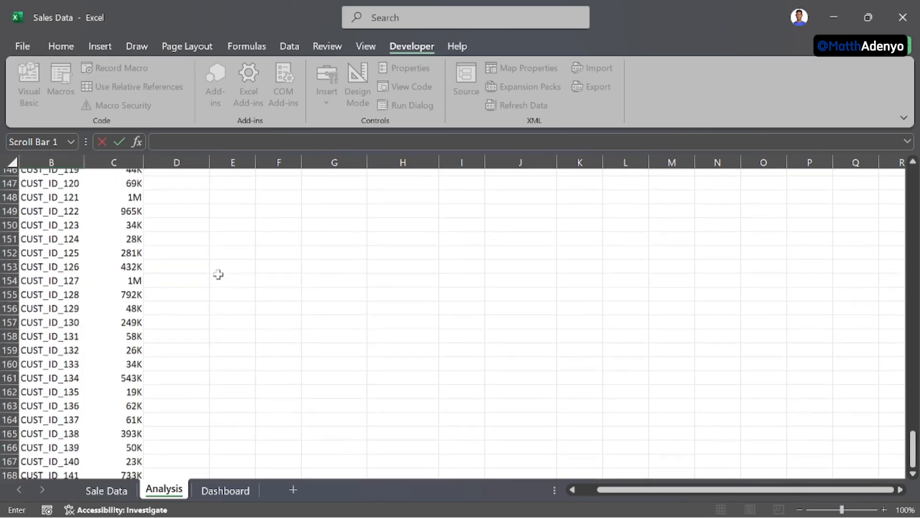
scroll(218, 274, "up", 20)
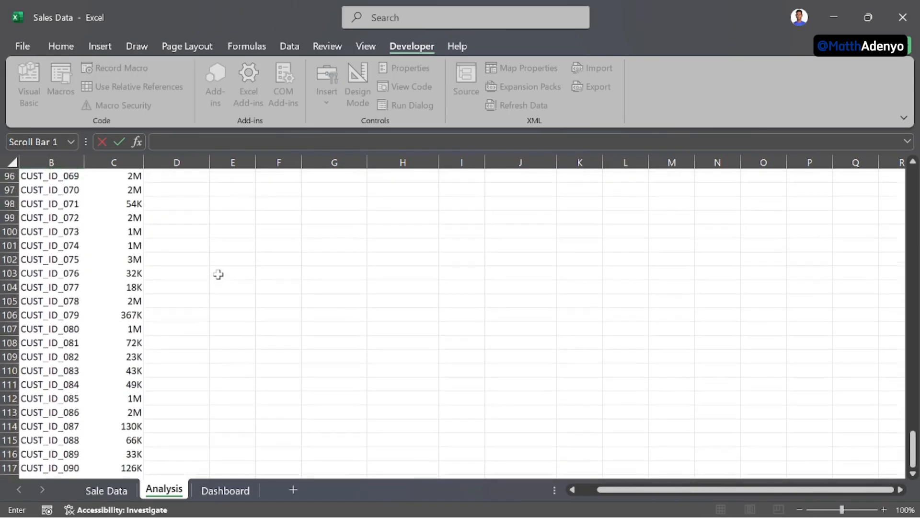
scroll(218, 274, "up", 8)
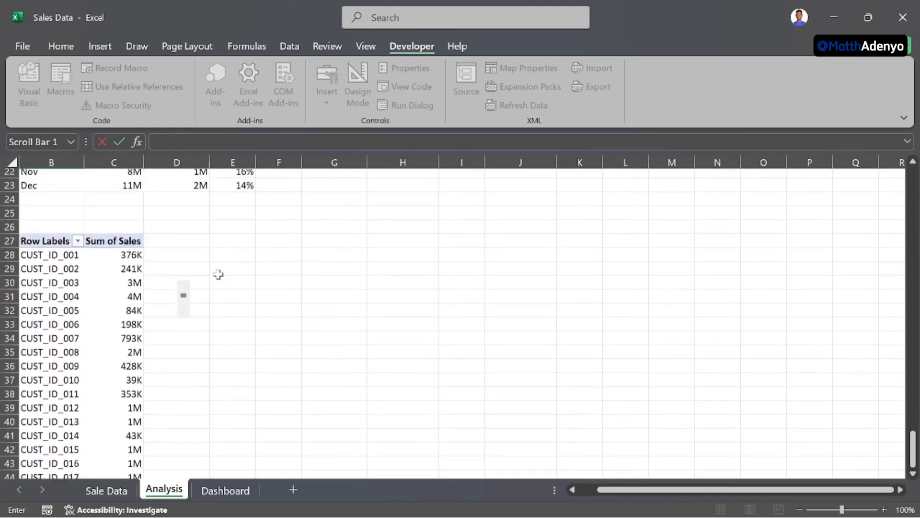
left_click(183, 397)
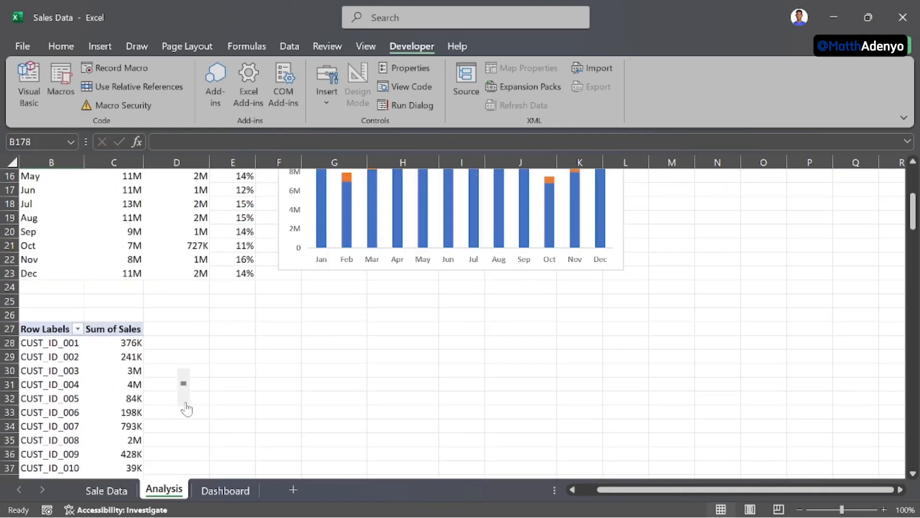
Step: Resize and position the scroll bar in column D so it spans about rows 27 to 38 beside the customer PivotTable
right_click(184, 379)
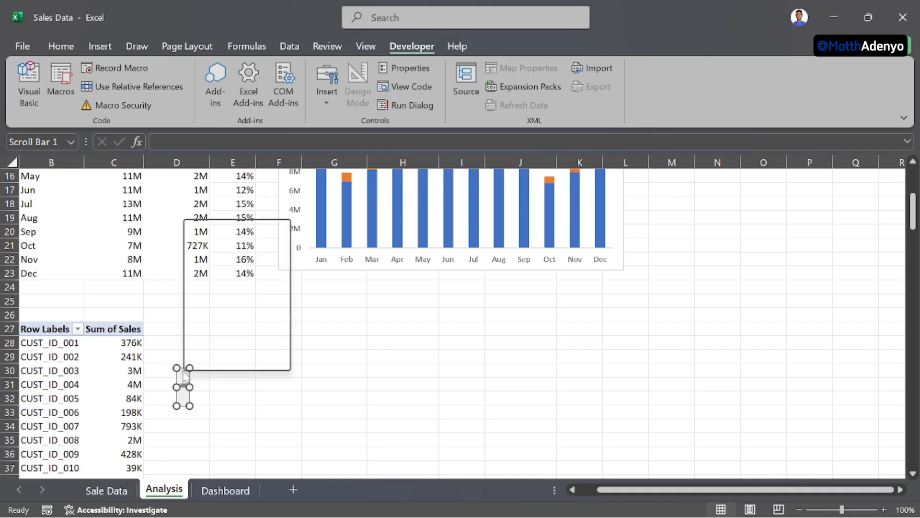
left_click(190, 406)
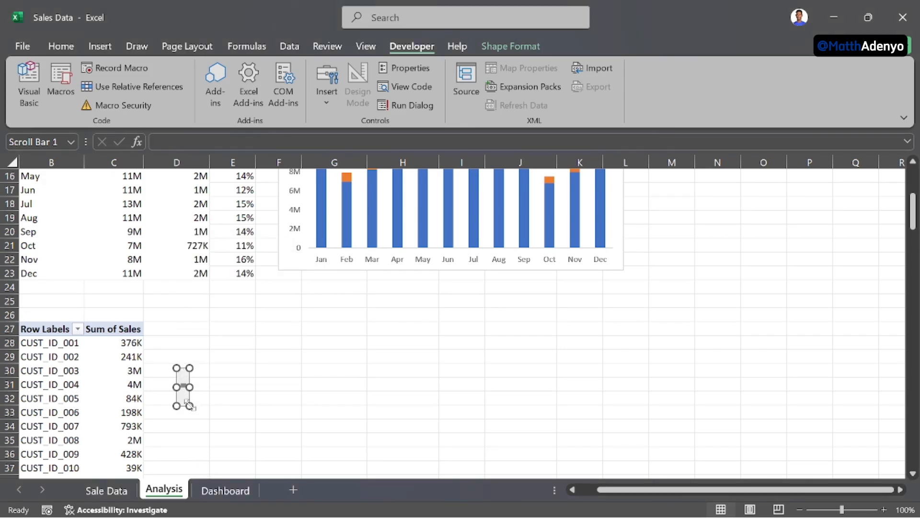
left_click_drag(191, 406, 195, 477)
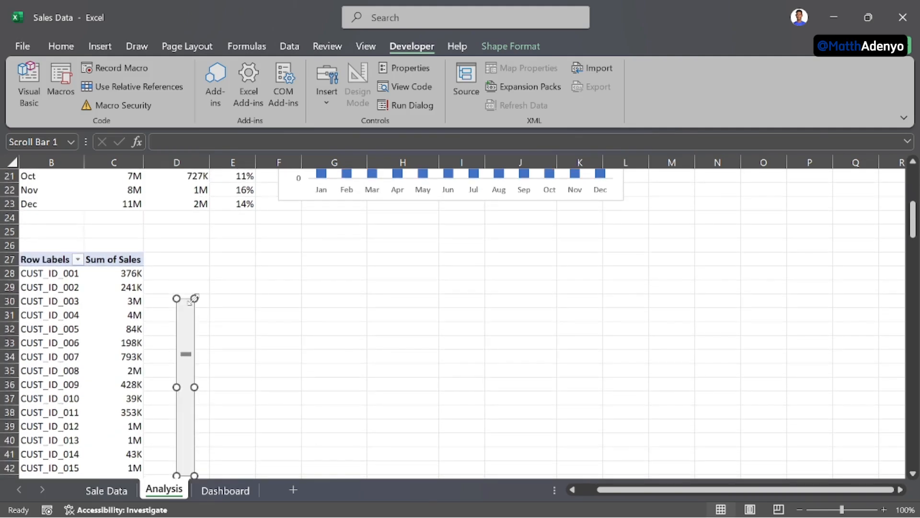
left_click_drag(194, 298, 183, 270)
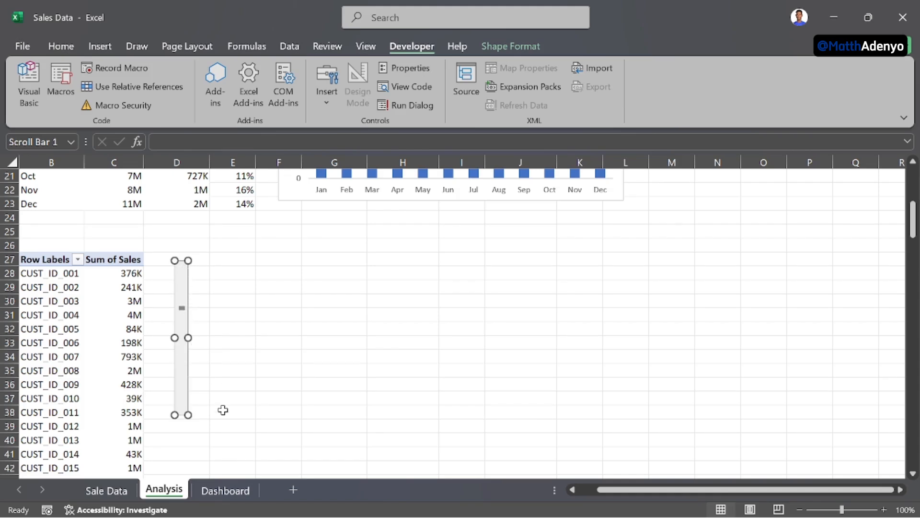
Step: Format the scroll bar control with minimum value 1, maximum value 150 and cell link $E$27
right_click(182, 396)
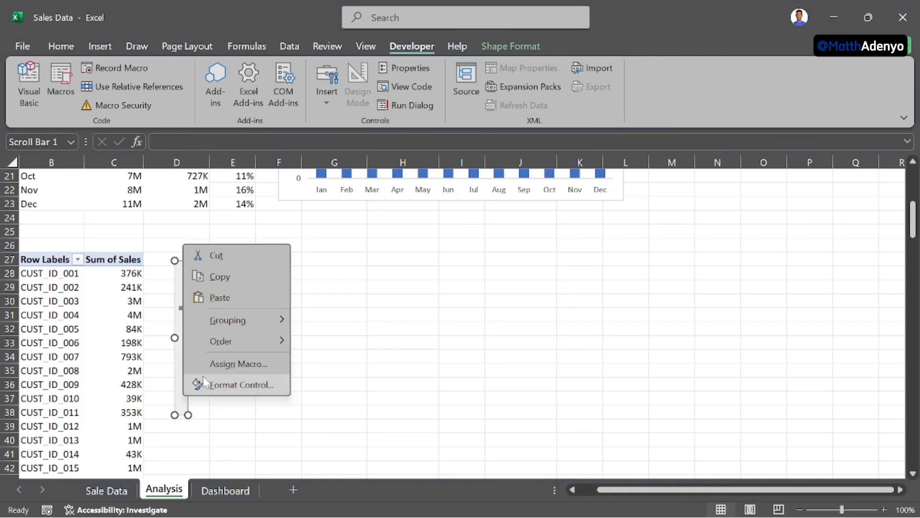
left_click(228, 386)
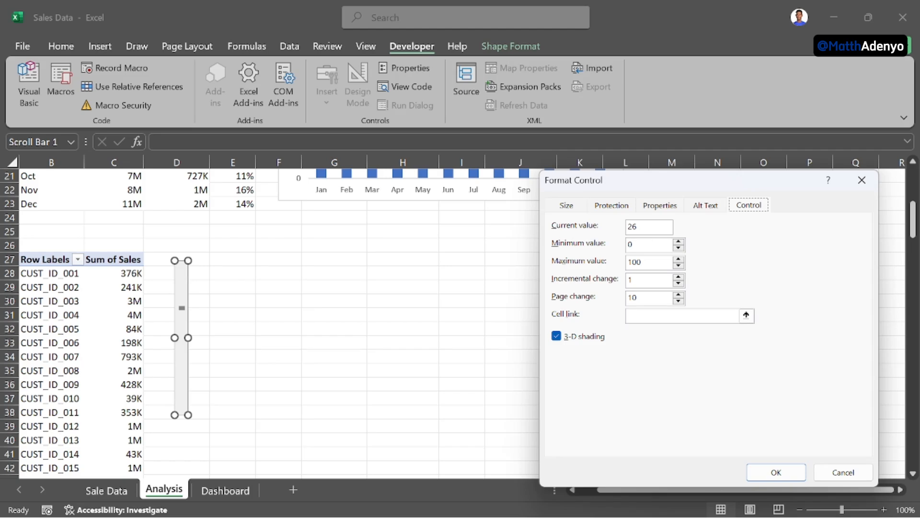
left_click(647, 230)
left_click(647, 263)
left_click(640, 317)
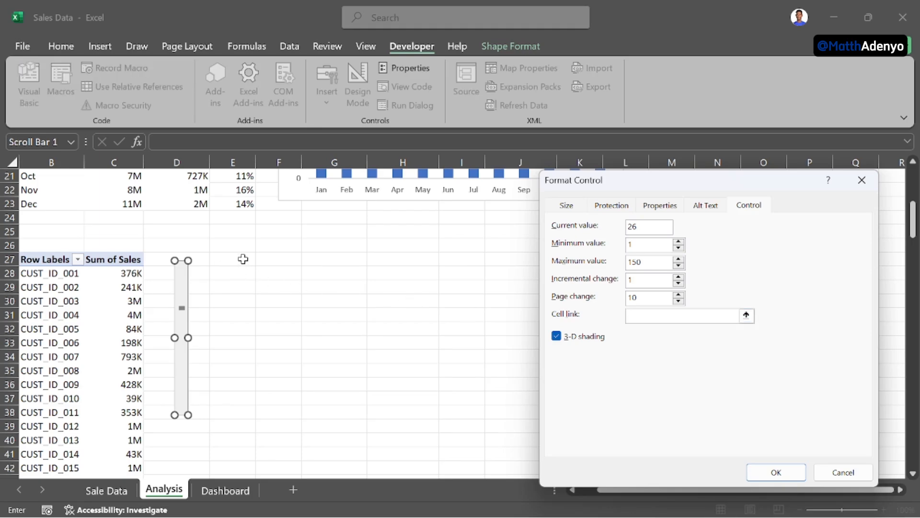
left_click(243, 259)
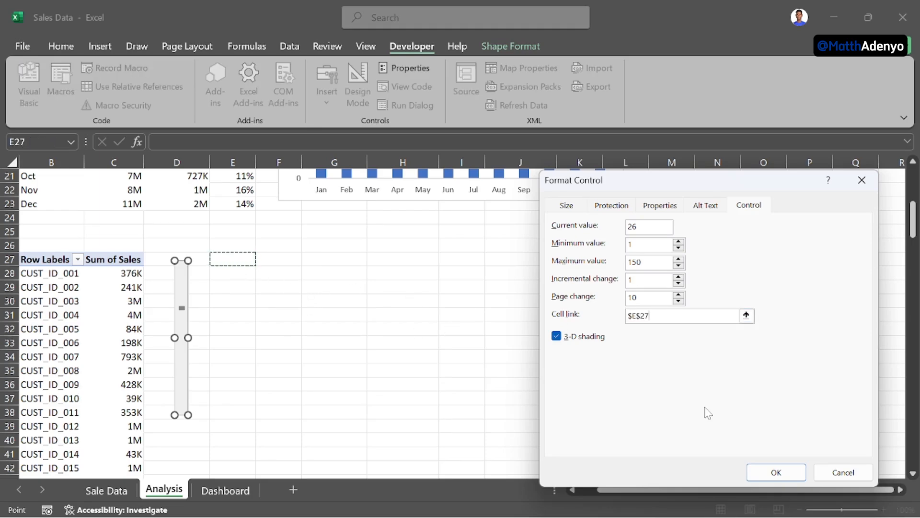
left_click(776, 472)
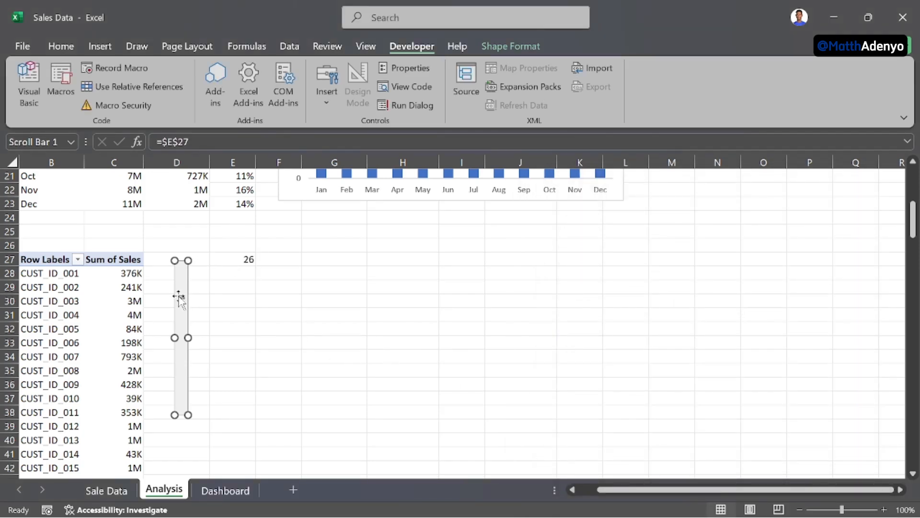
Step: Shift the scroll bar slightly down to start at row 28, and move its slider to the minimum position
mouse_move(178, 297)
left_mouse_down()
mouse_move(178, 280)
mouse_move(179, 298)
left_mouse_up()
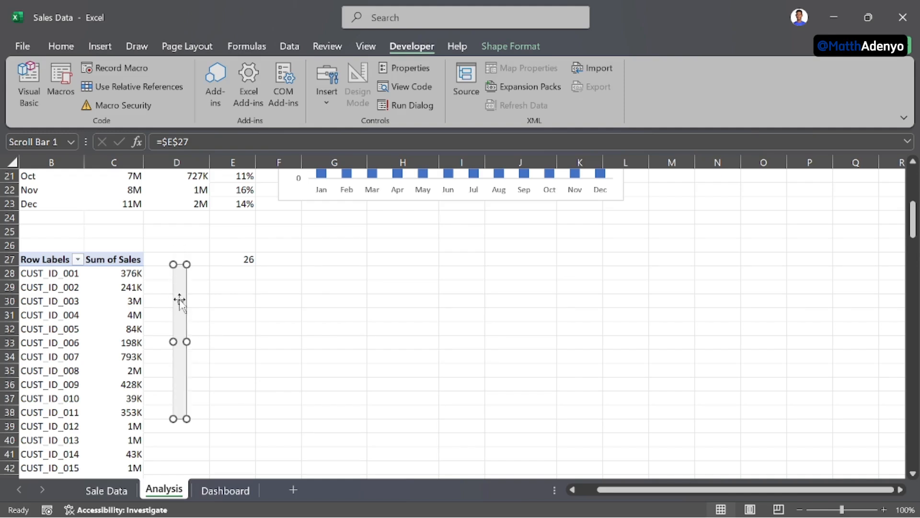
left_click(220, 299)
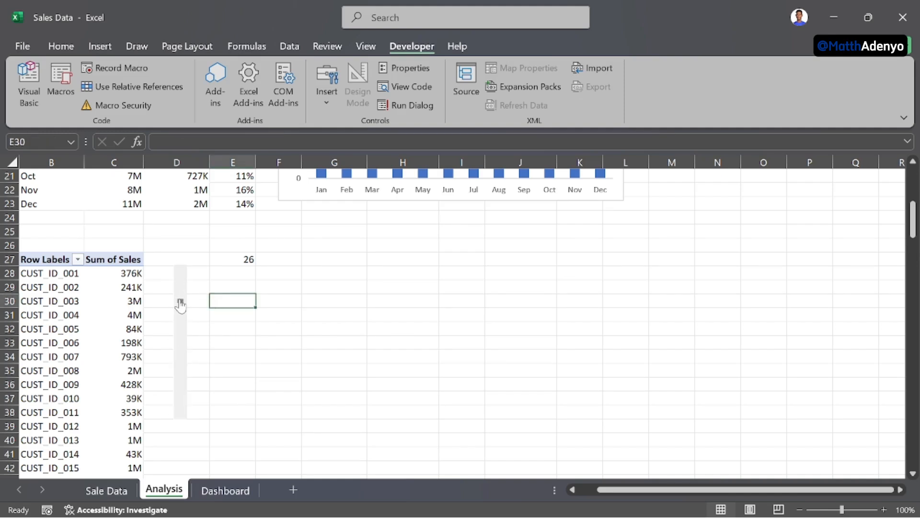
left_click_drag(181, 302, 181, 280)
Step: Count the customer sales values in F27 with =COUNT(C28:C177)
left_click(280, 259)
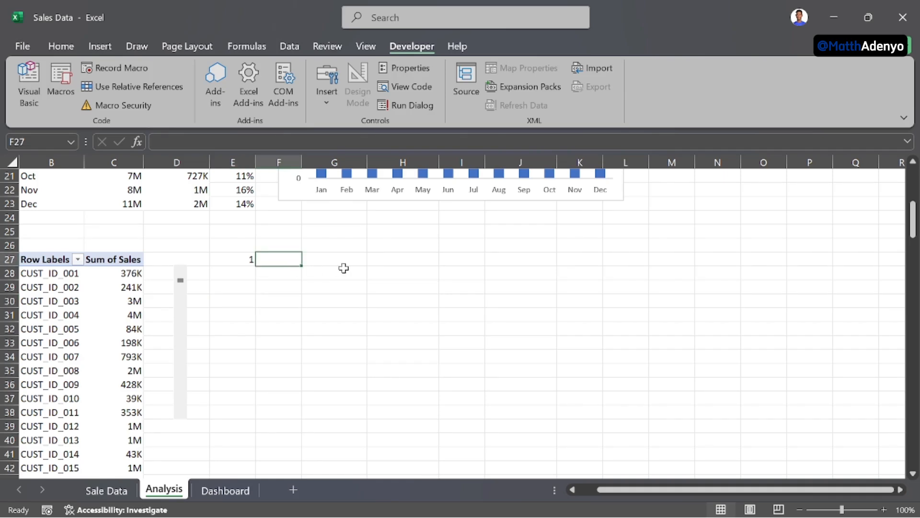
type("=")
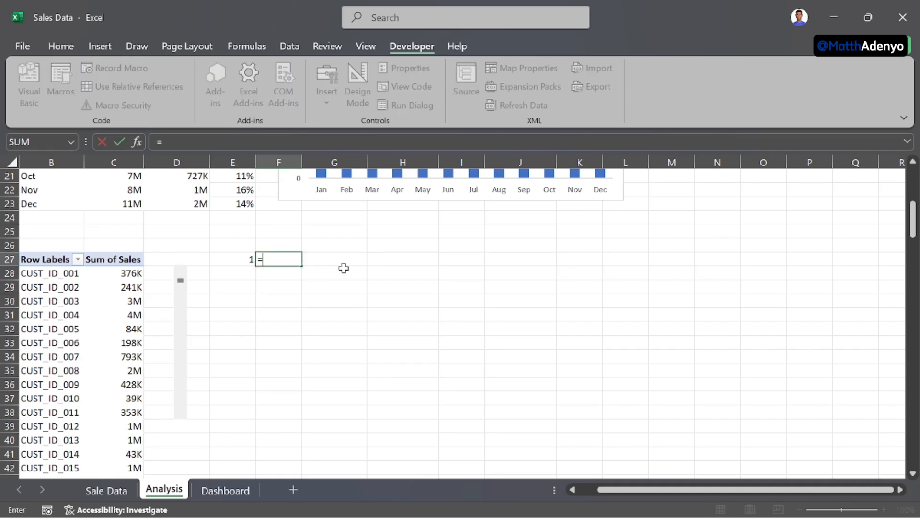
type("count")
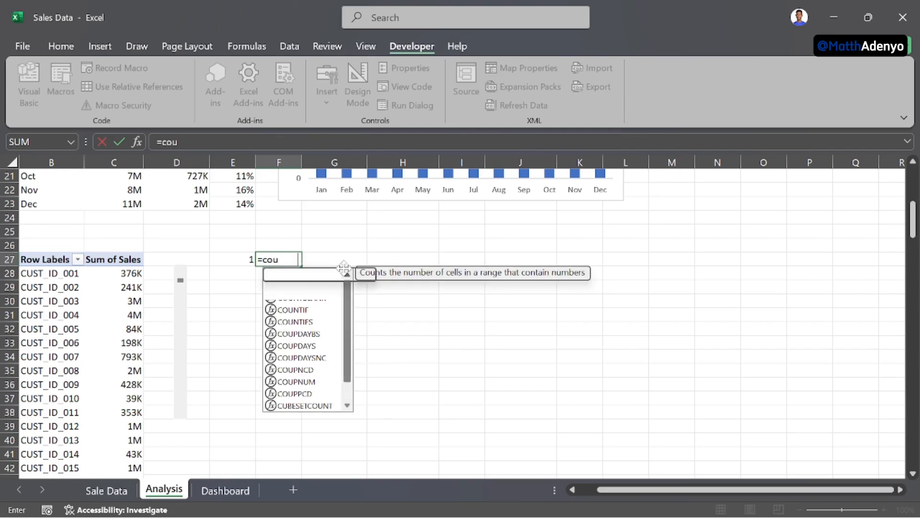
key("Tab")
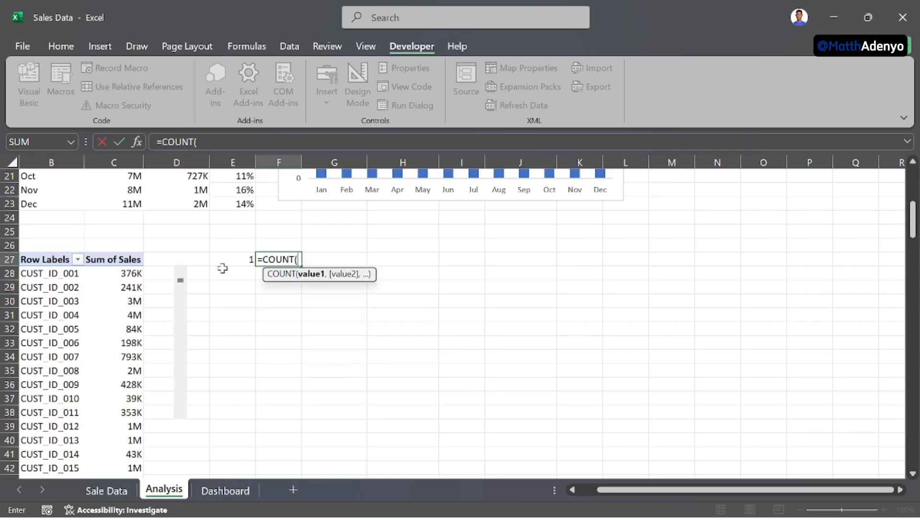
left_click(123, 277)
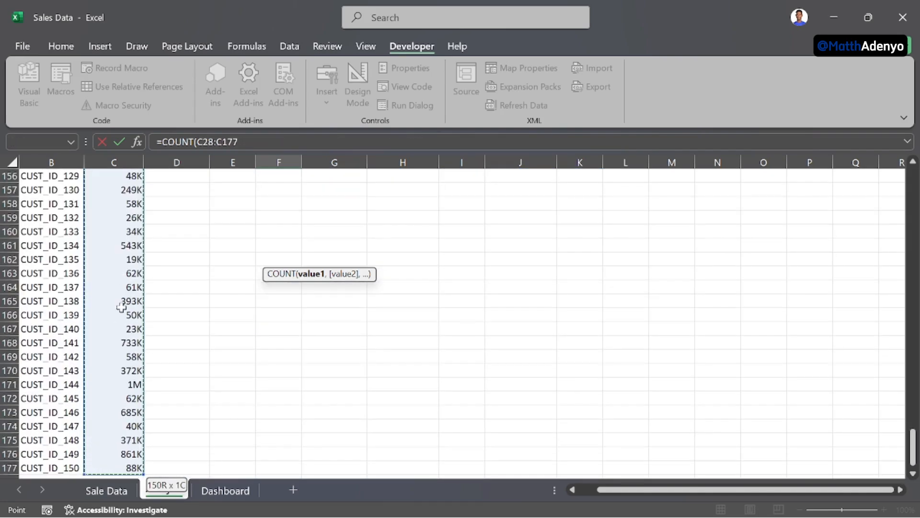
scroll(115, 311, "down", 1)
key("Escape")
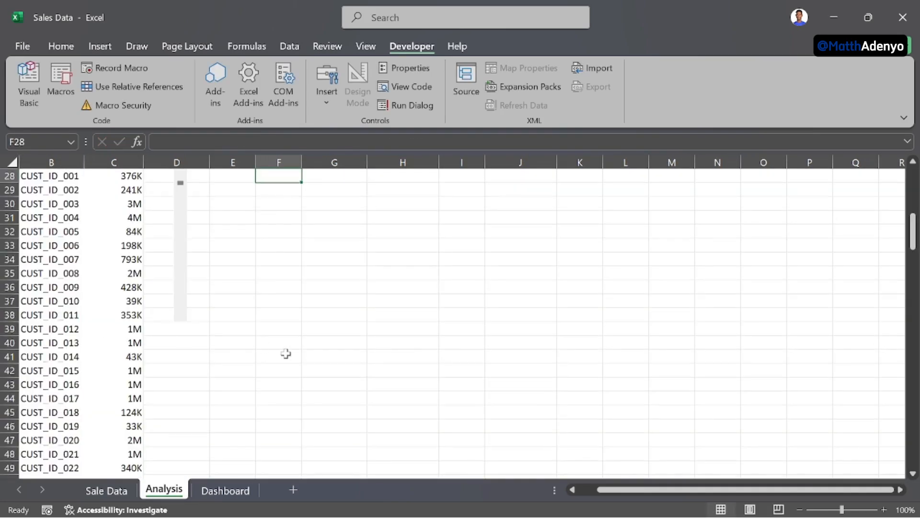
scroll(285, 353, "up", 5)
left_click(290, 354)
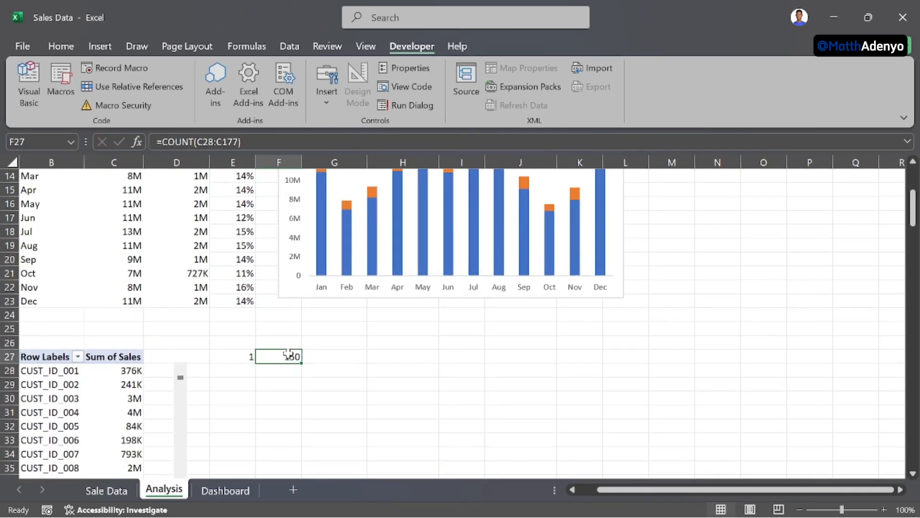
Step: Enter =F27-9 in G27 to calculate the last starting position for the scrollable list
left_click(326, 358)
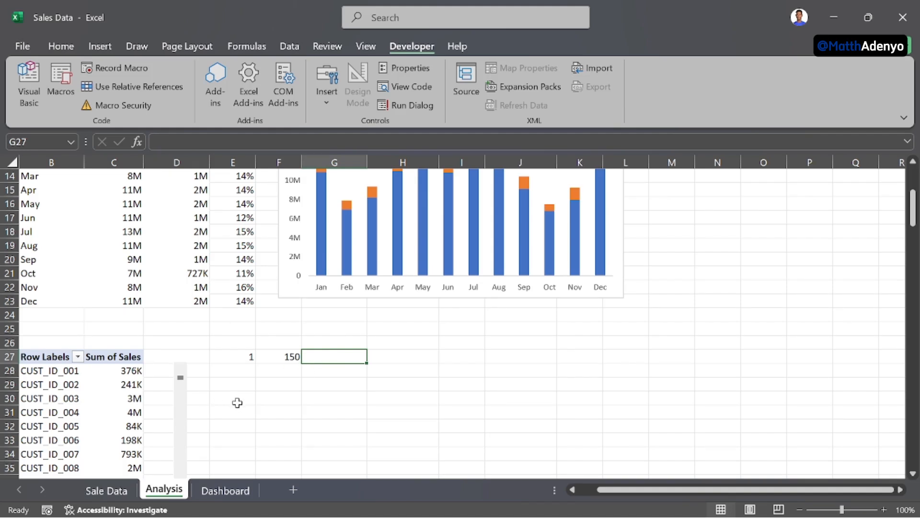
scroll(238, 401, "down", 1)
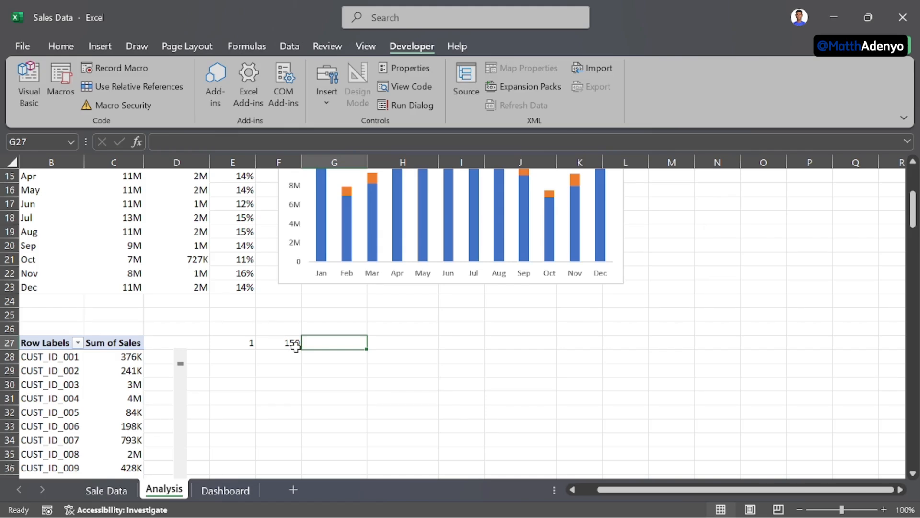
type("=")
left_click(280, 342)
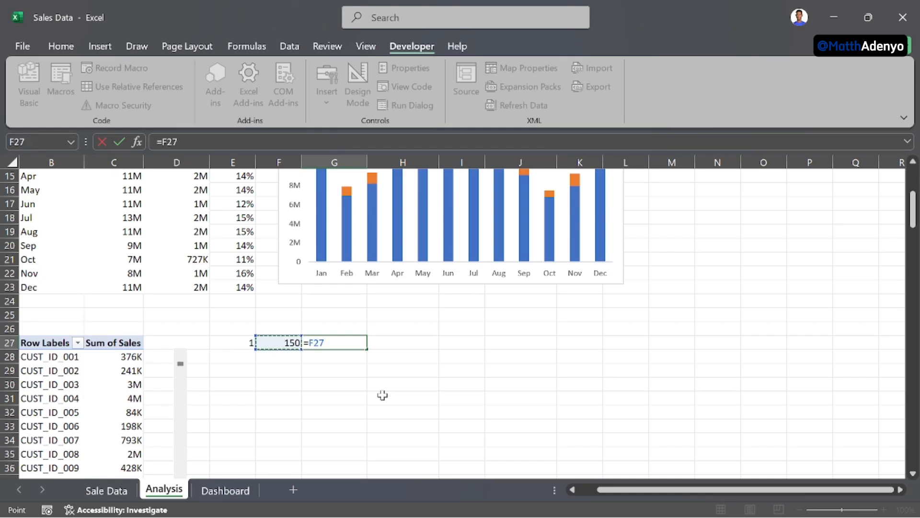
type("-")
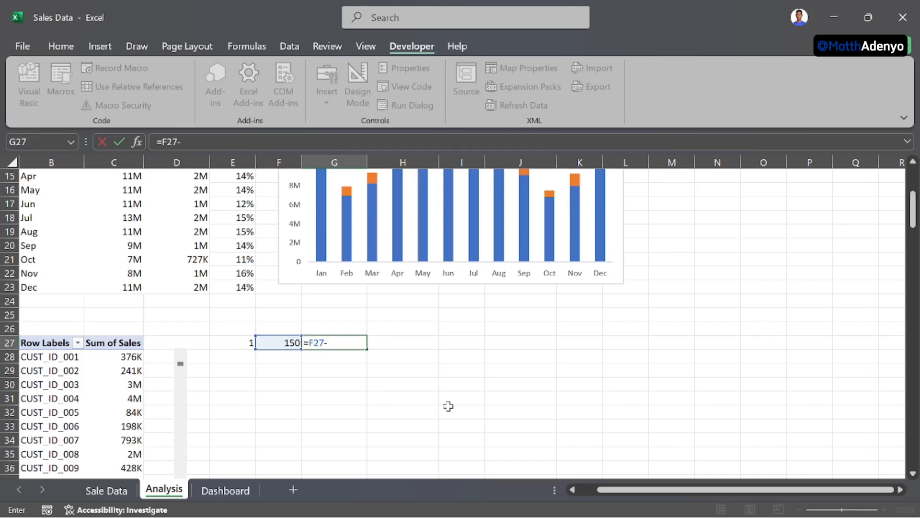
type("9")
key("Return")
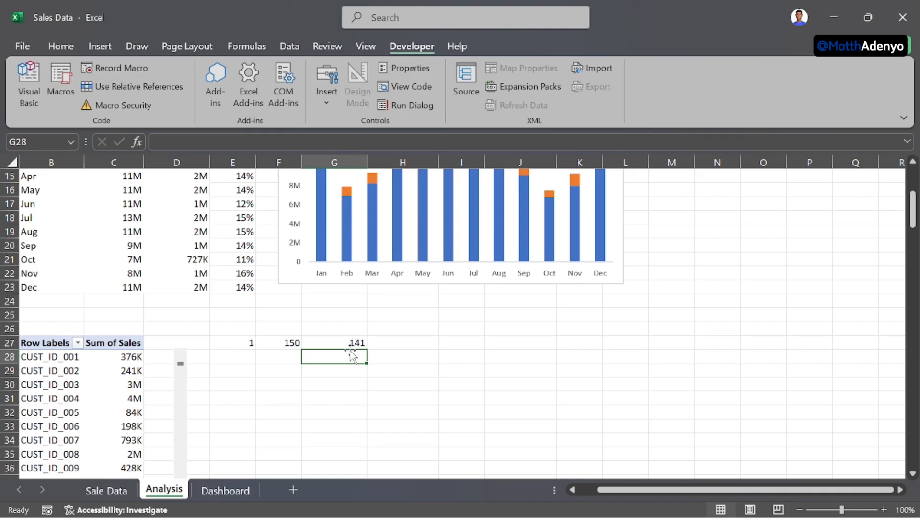
Step: Enter =MIN(G27,E27) in H27 to cap the scroll bar's linked value
left_click(387, 343)
type("=")
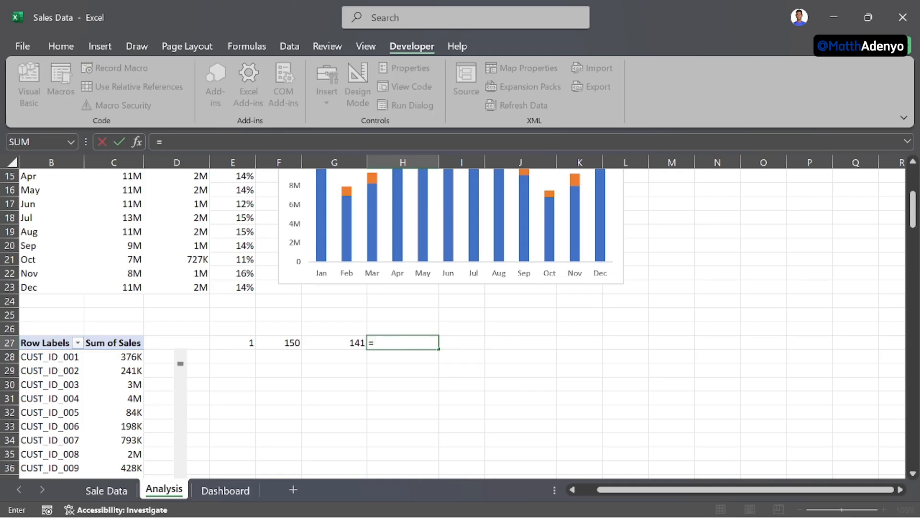
type("min")
key("Tab")
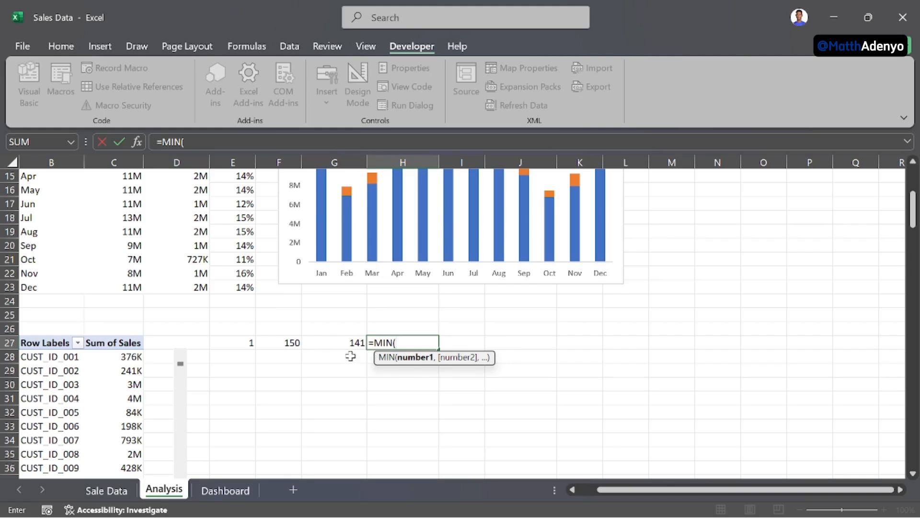
left_click(346, 341)
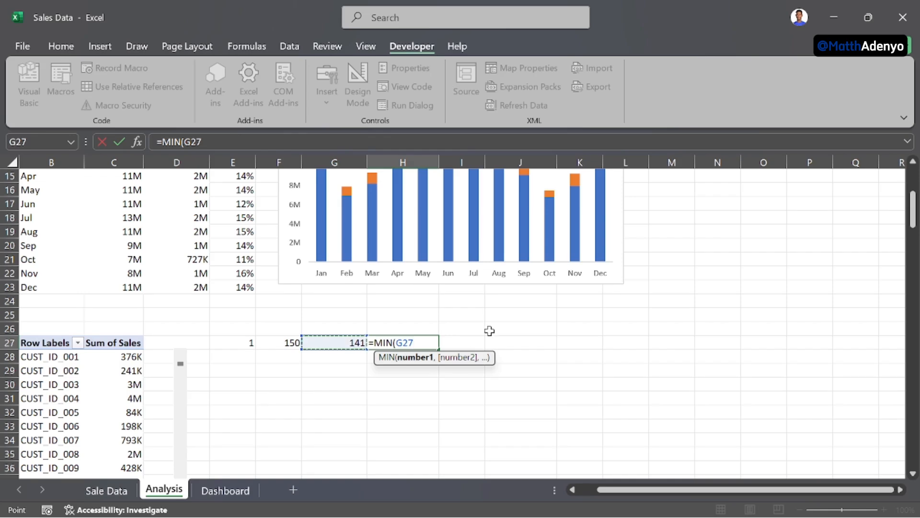
type(",")
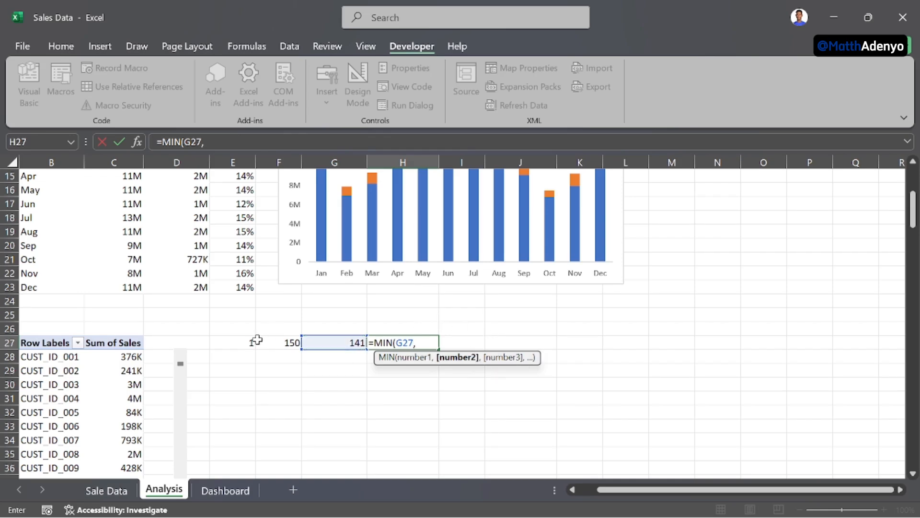
left_click(237, 343)
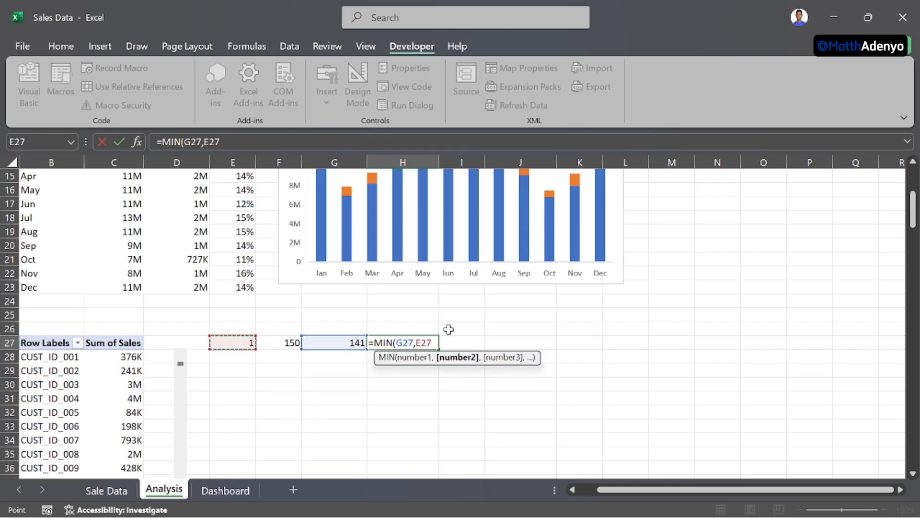
type(")")
key("Return")
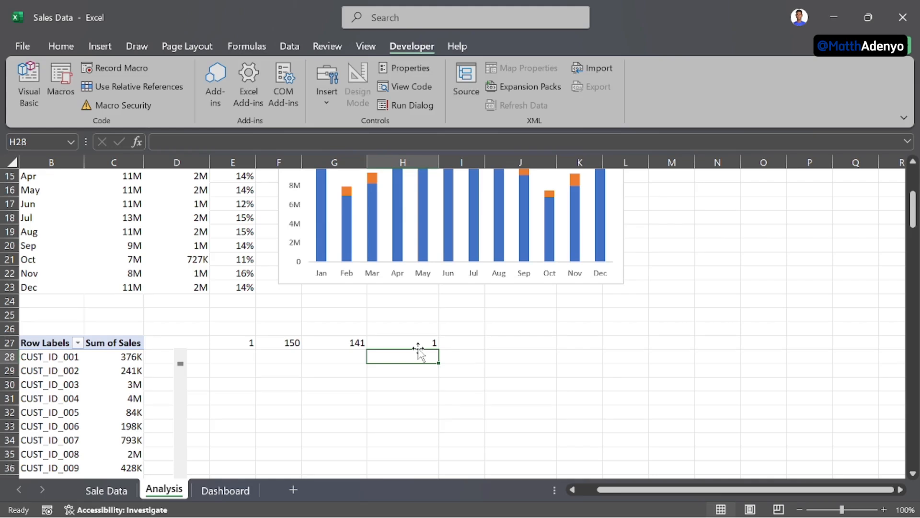
Step: Enter =OFFSET(B27,$H$27,0,10) in E30 to list ten customer IDs starting from the capped scroll position
left_click(246, 386)
type("=")
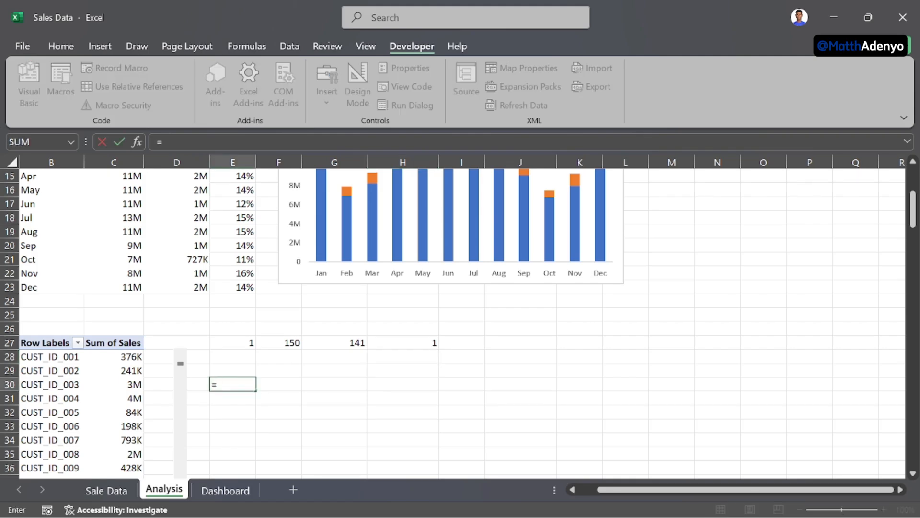
type("off")
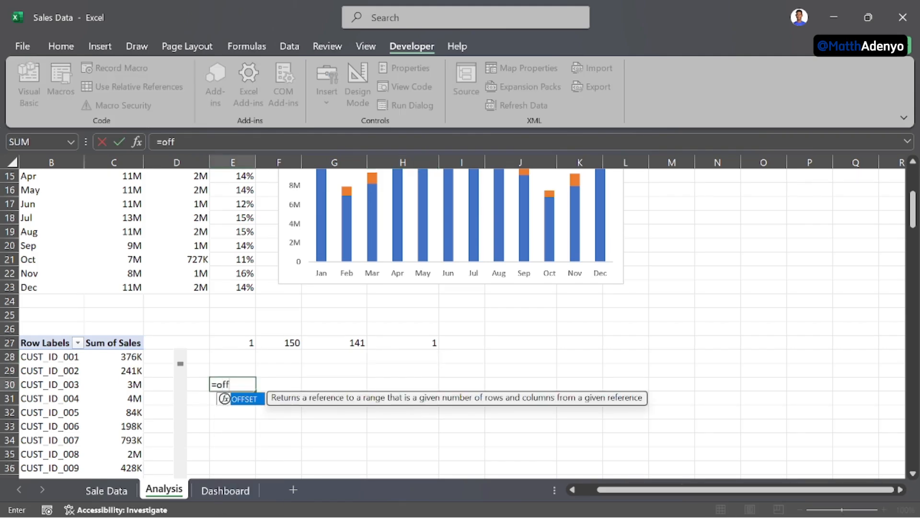
key("Tab")
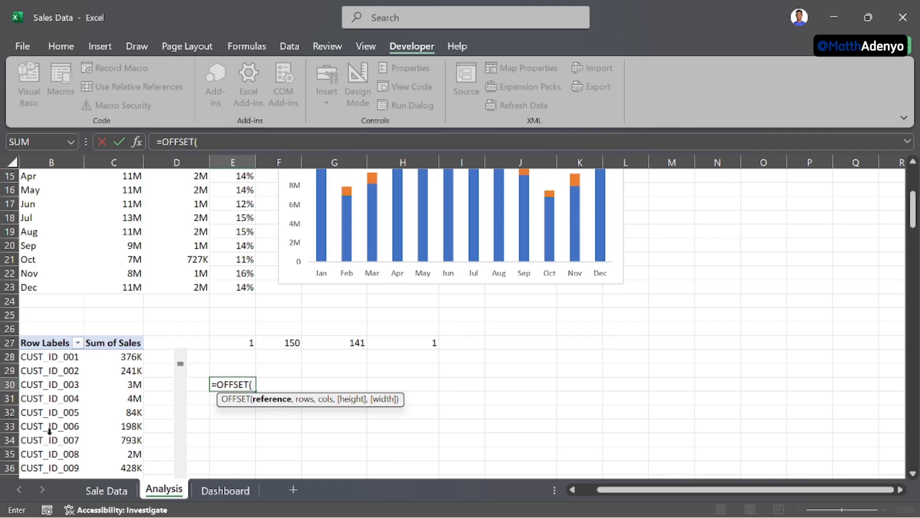
left_click(53, 343)
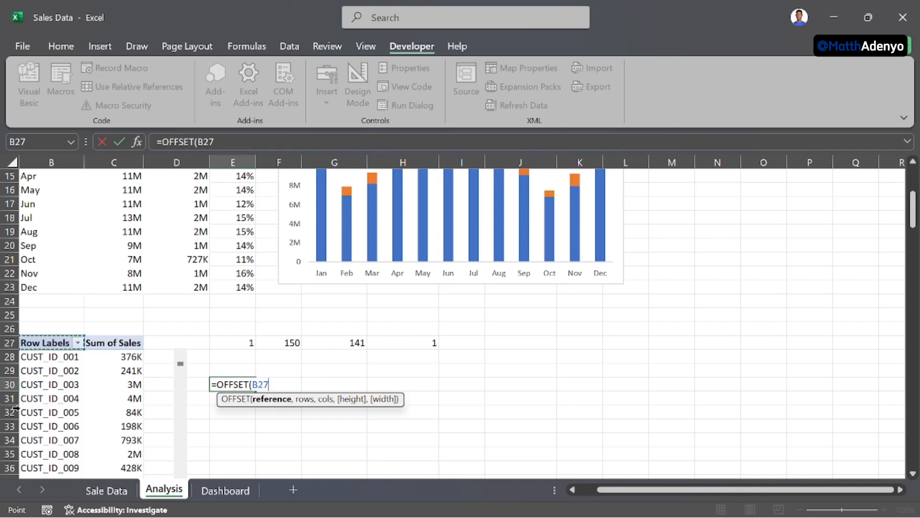
type(",")
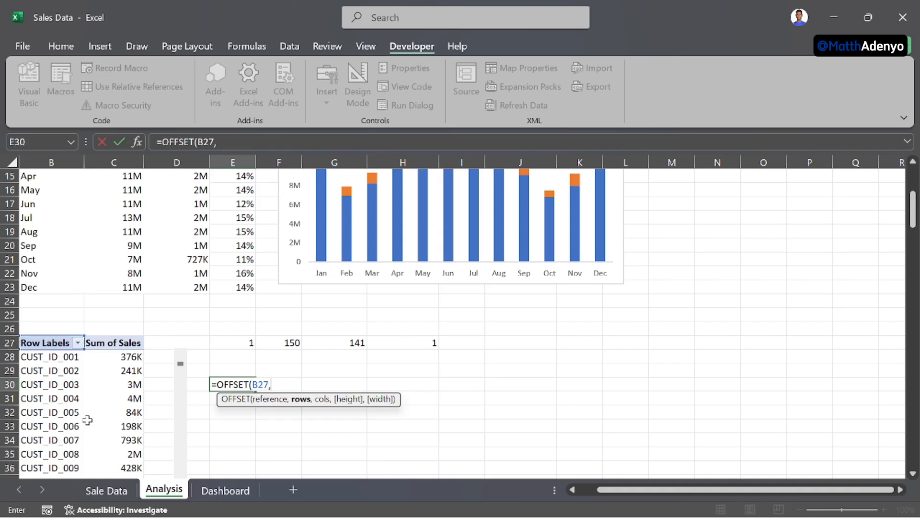
left_click(426, 341)
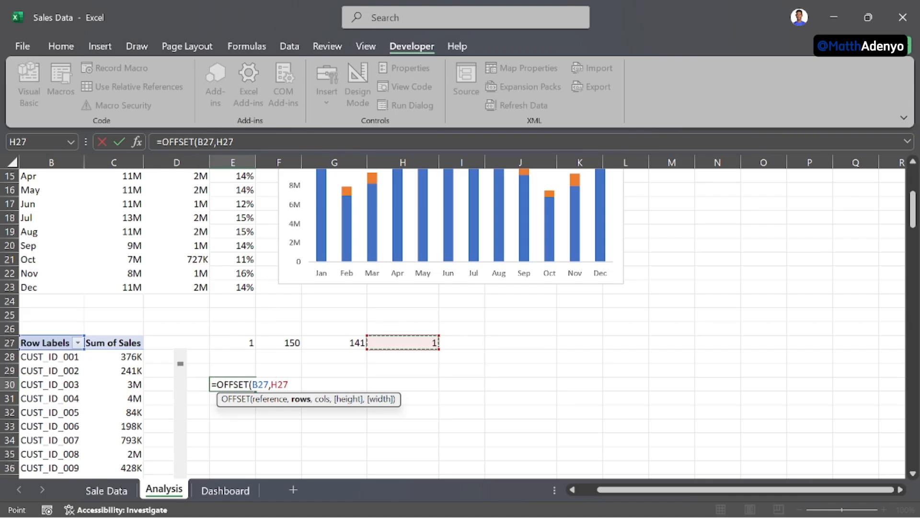
left_click(222, 142)
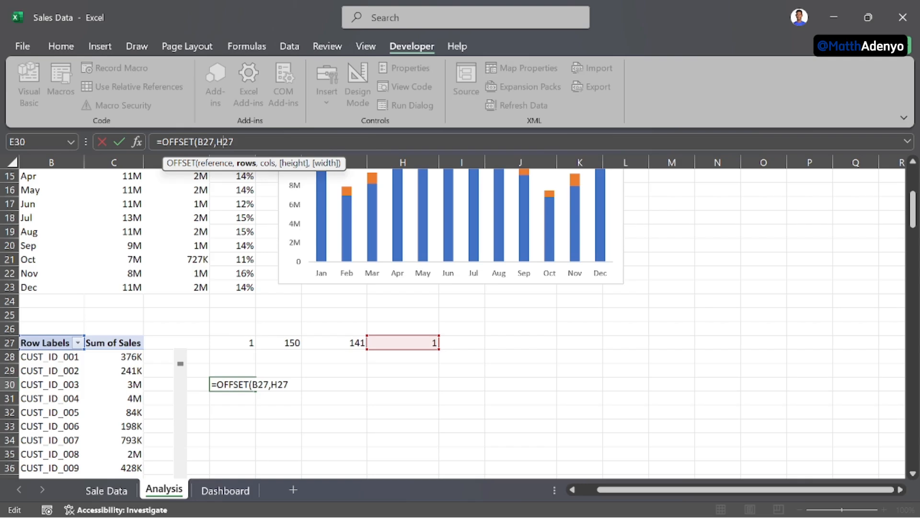
type("$H$27,")
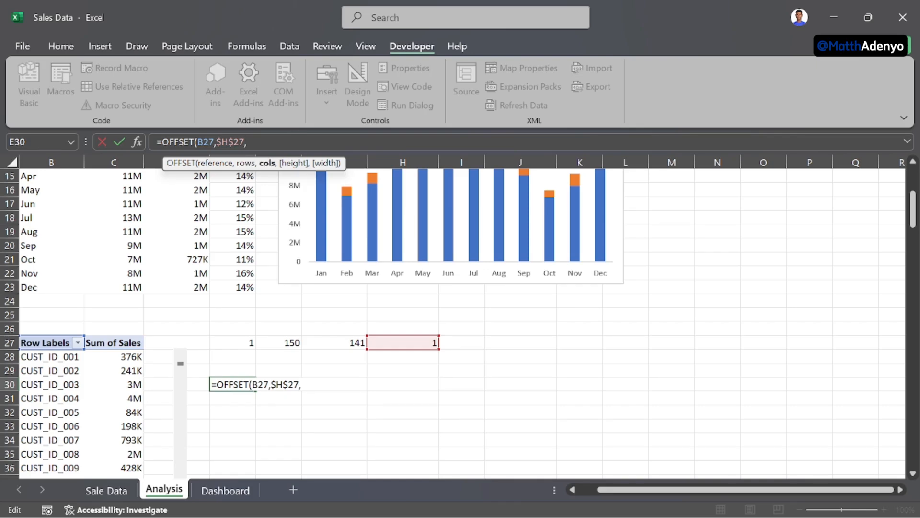
type("0")
type(",")
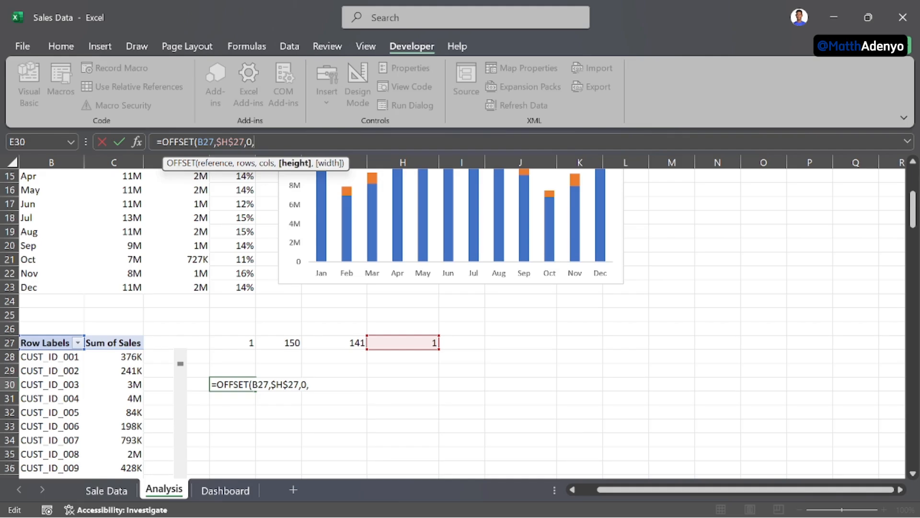
type("10)")
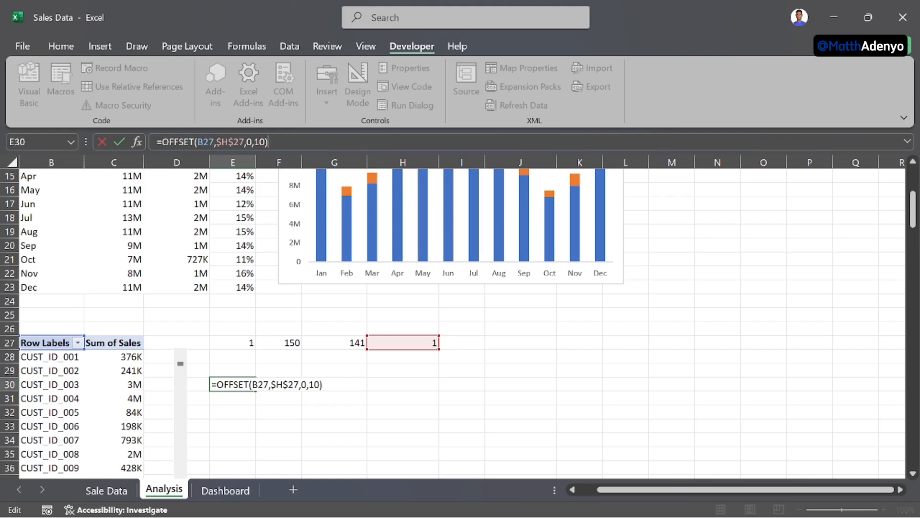
key("Return")
scroll(281, 325, "down", 1)
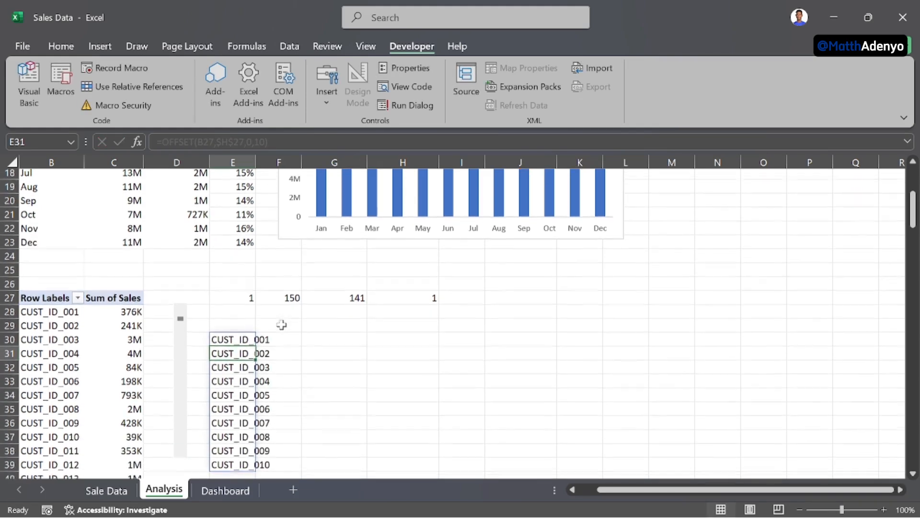
scroll(325, 370, "down", 1)
left_click(263, 425)
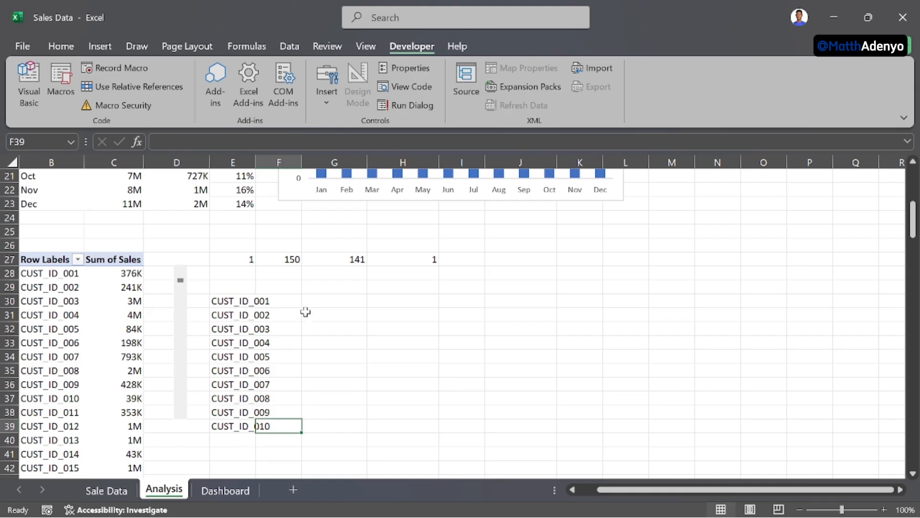
Step: Copy the OFFSET formula text from E30 into F30 without shifting its references
left_click(288, 301)
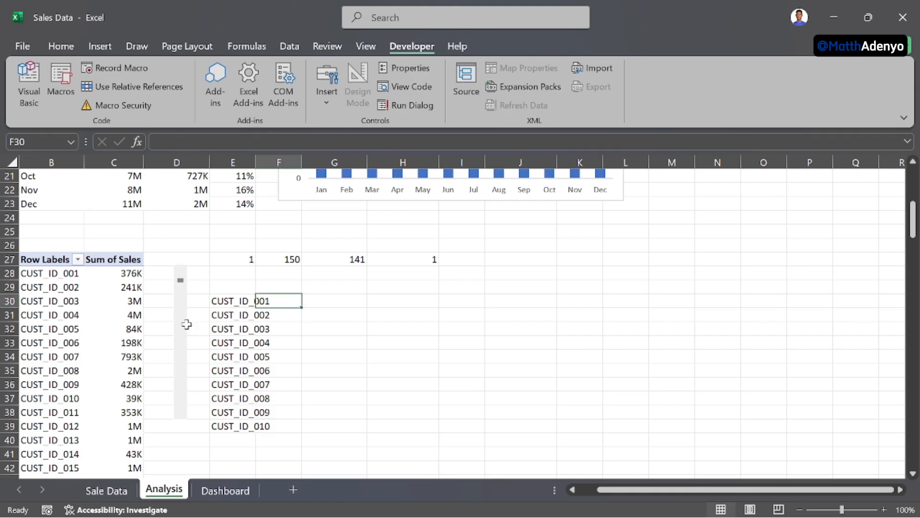
mouse_move(134, 273)
left_click(238, 302)
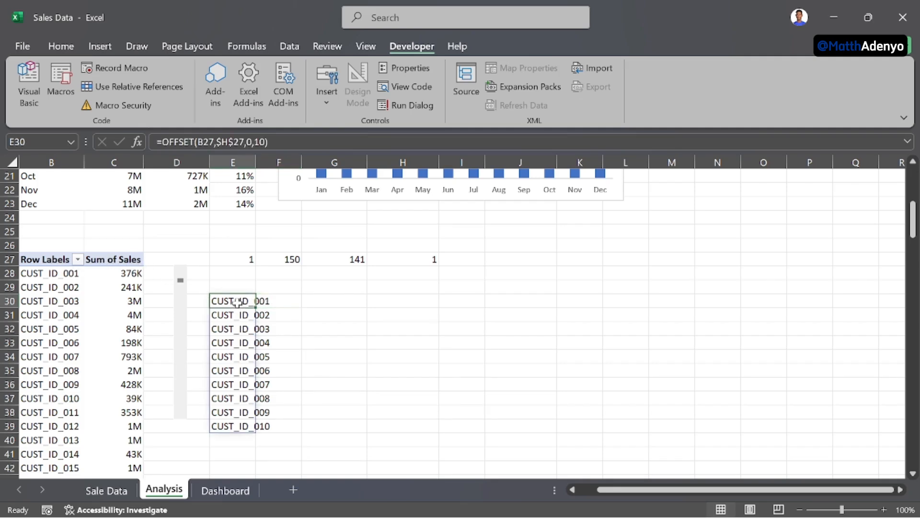
left_click(278, 141)
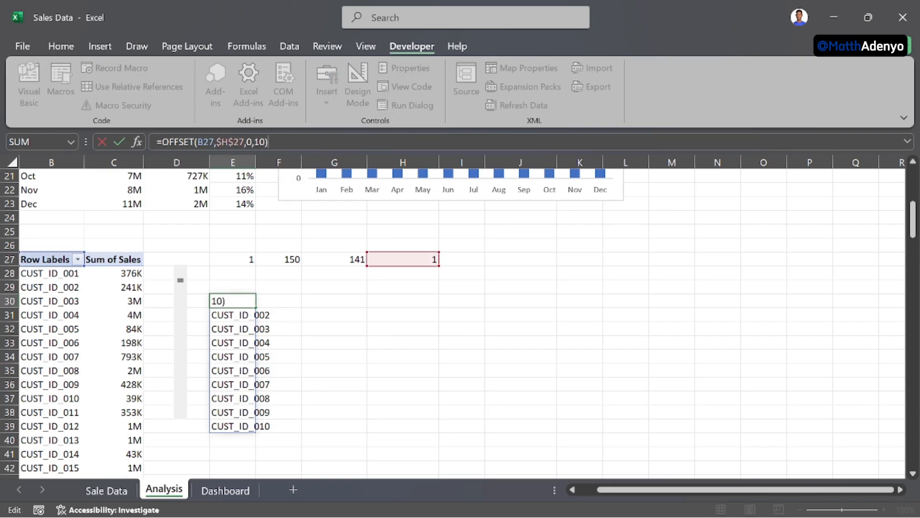
key("ctrl+a")
key("ctrl+c")
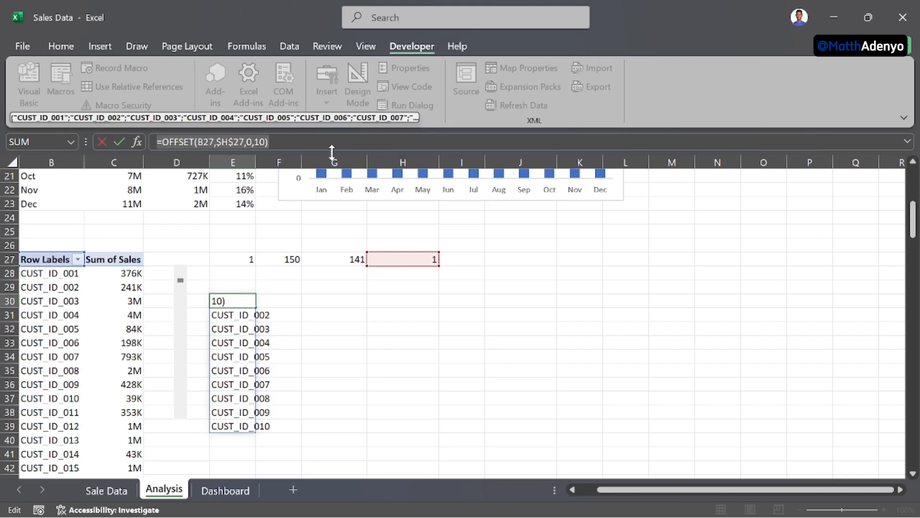
key("Return")
left_click(287, 300)
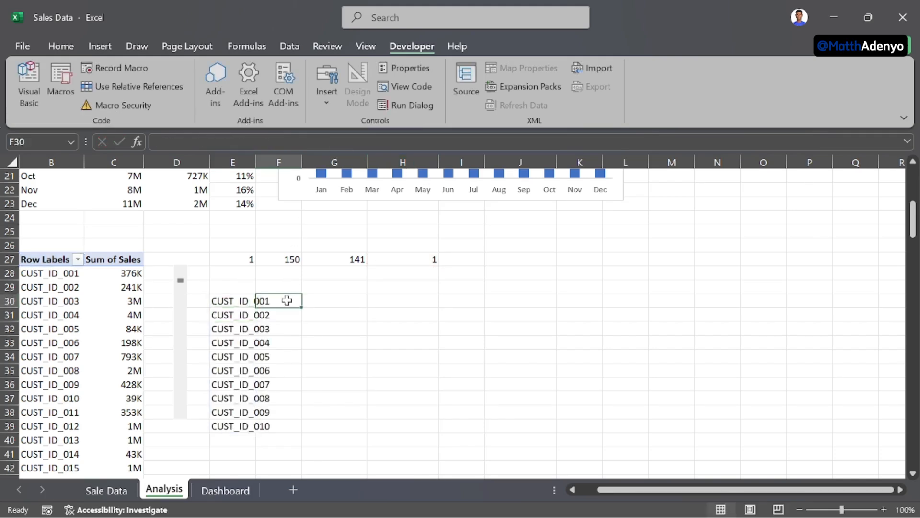
key("ctrl+v")
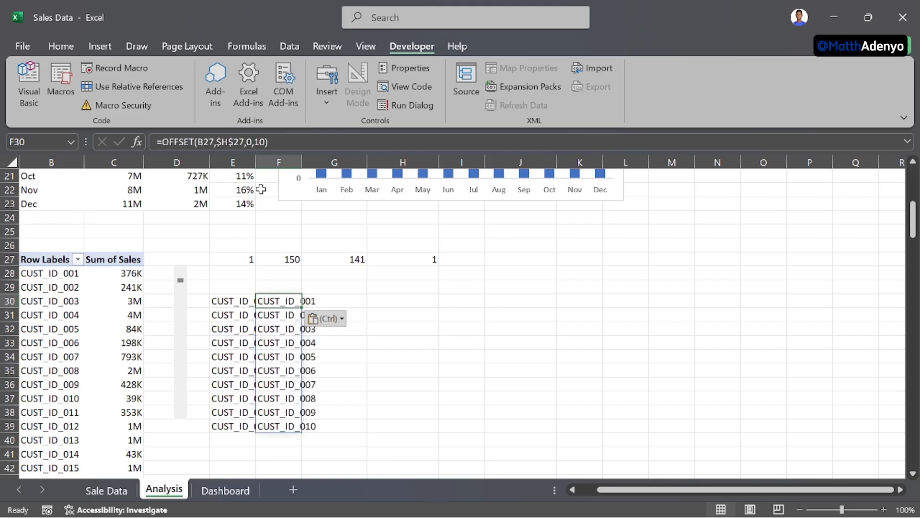
Step: Change the reference in F30's OFFSET formula to C27 so it returns sales, and widen column E slightly
left_click(214, 143)
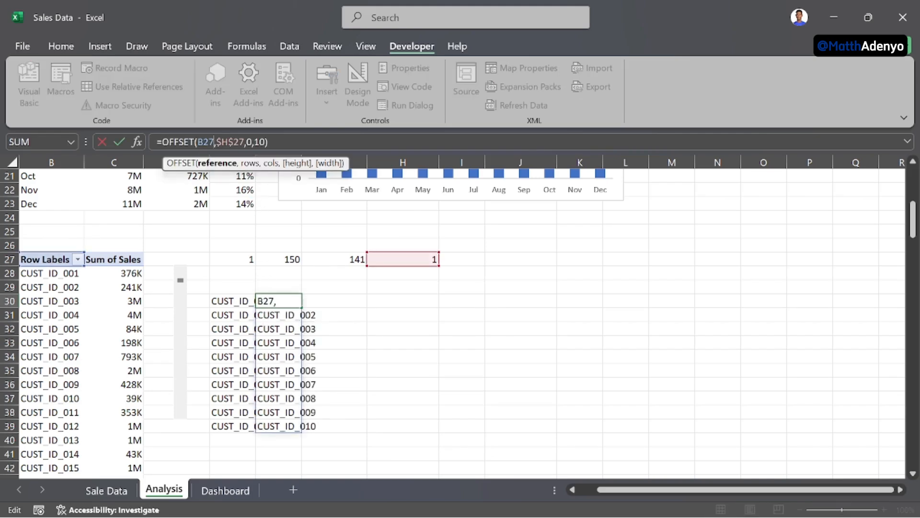
key("BackSpace")
key("BackSpace")
key("BackSpace")
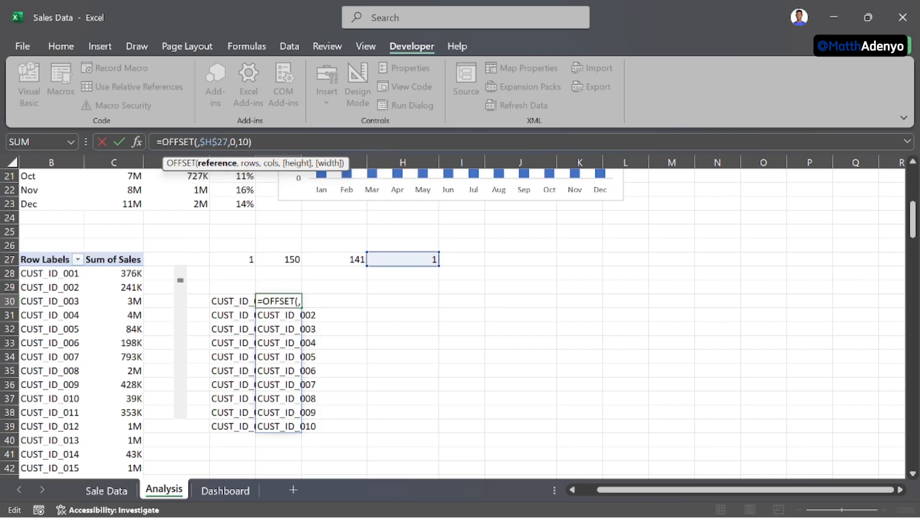
left_click(117, 259)
key("Return")
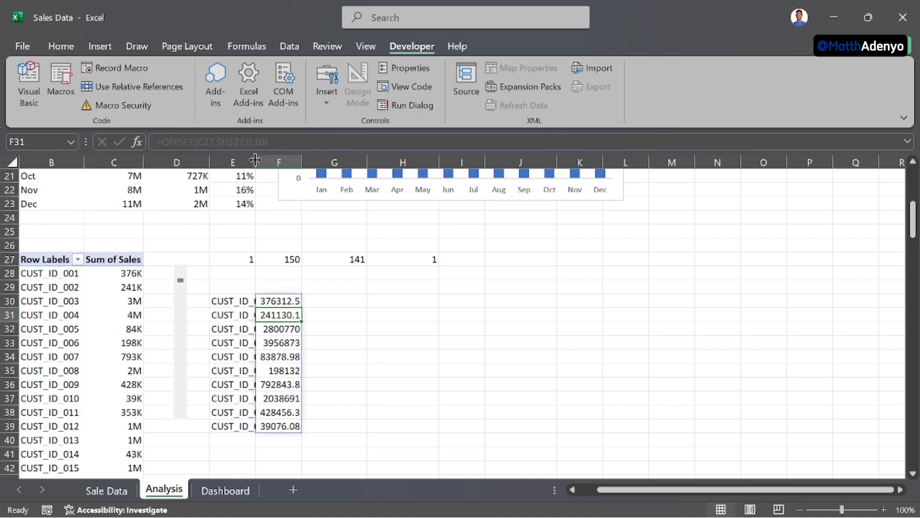
left_click_drag(255, 160, 267, 160)
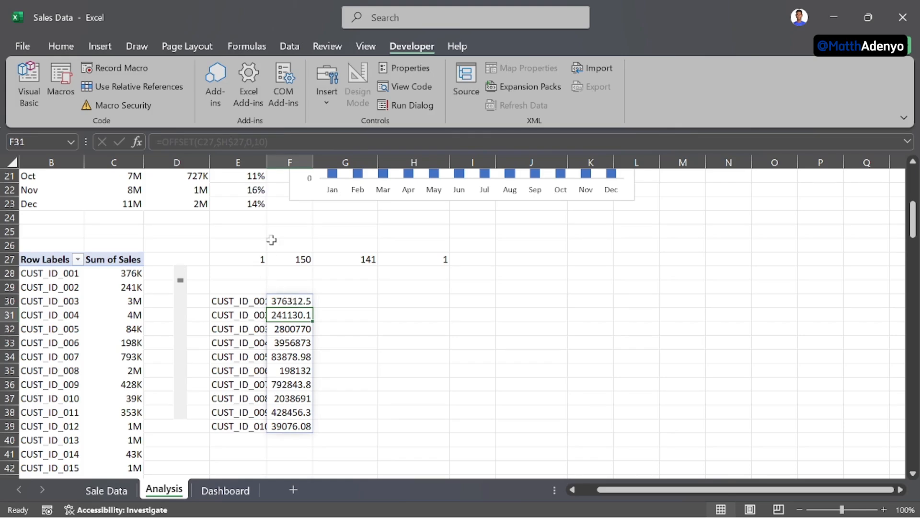
Step: Format the sales values in F30:F39 with the existing custom number format [>999999]0,,"M";[>999]0,"K";0
left_click(283, 300)
left_click_drag(283, 300, 302, 426)
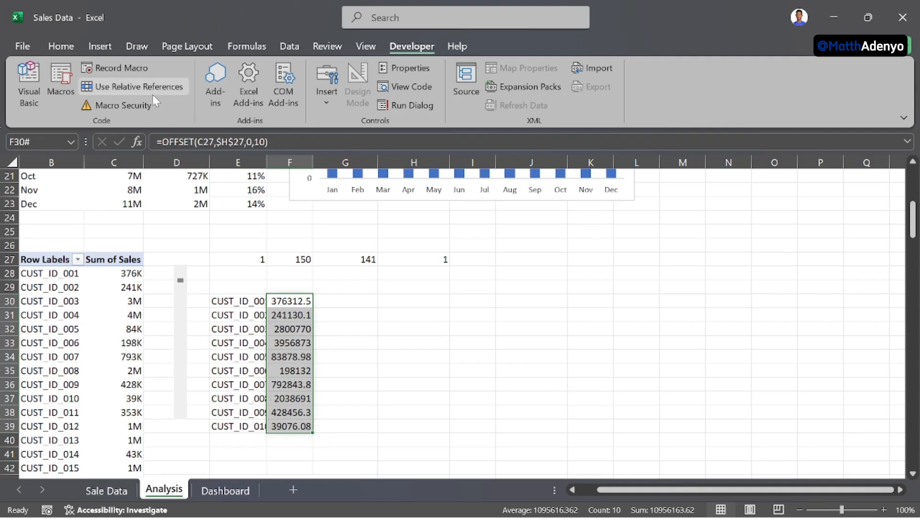
left_click(59, 50)
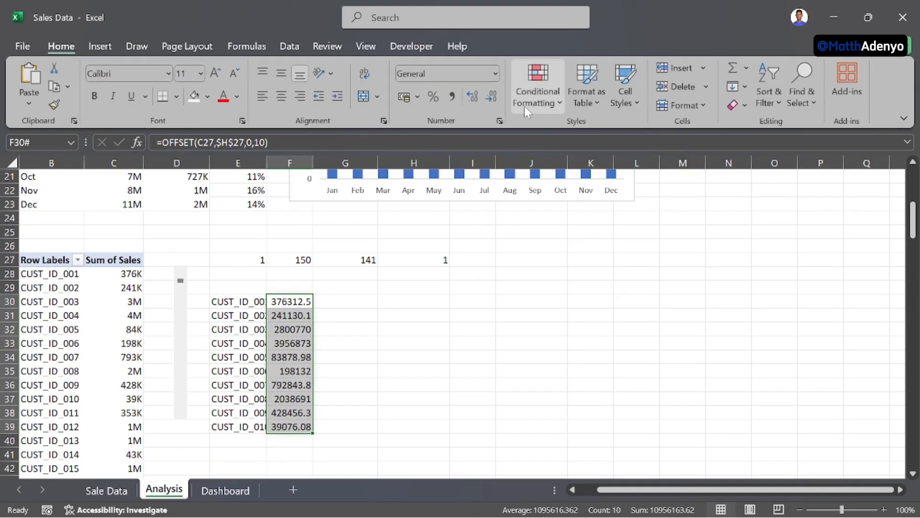
left_click(490, 97)
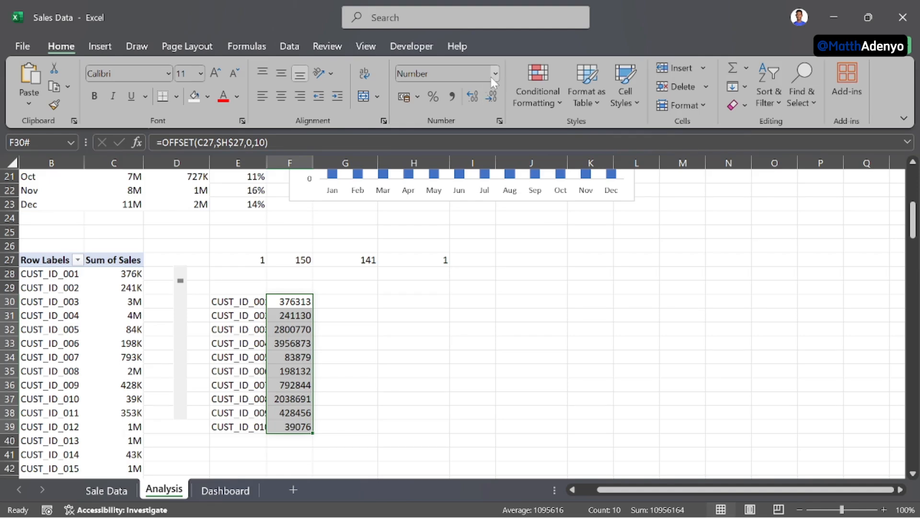
left_click(493, 77)
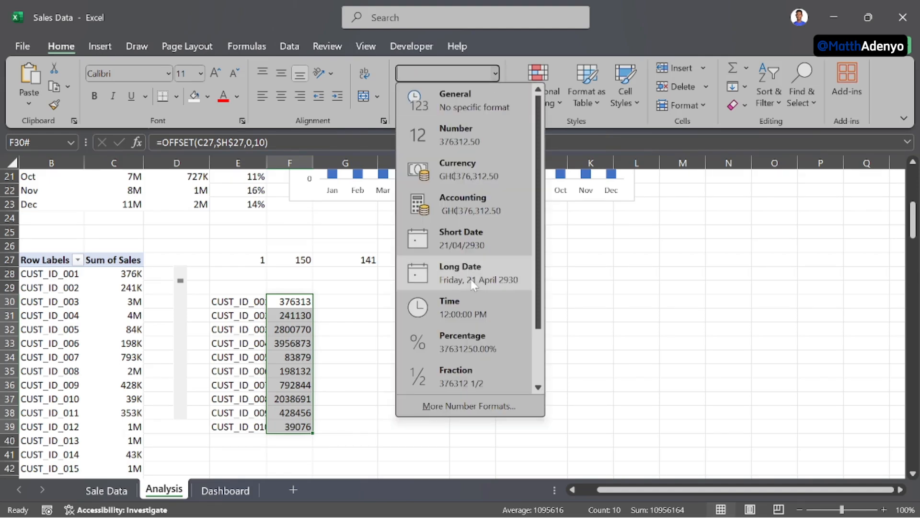
left_click(472, 405)
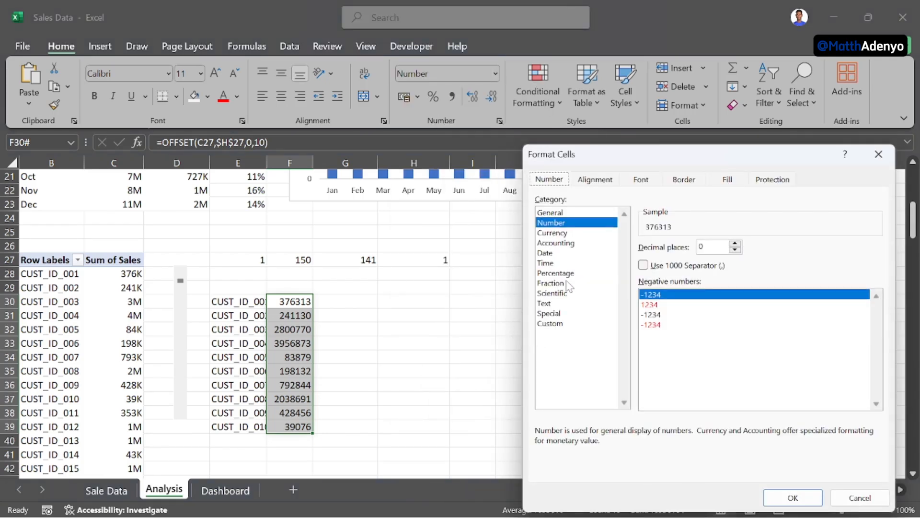
left_click(550, 323)
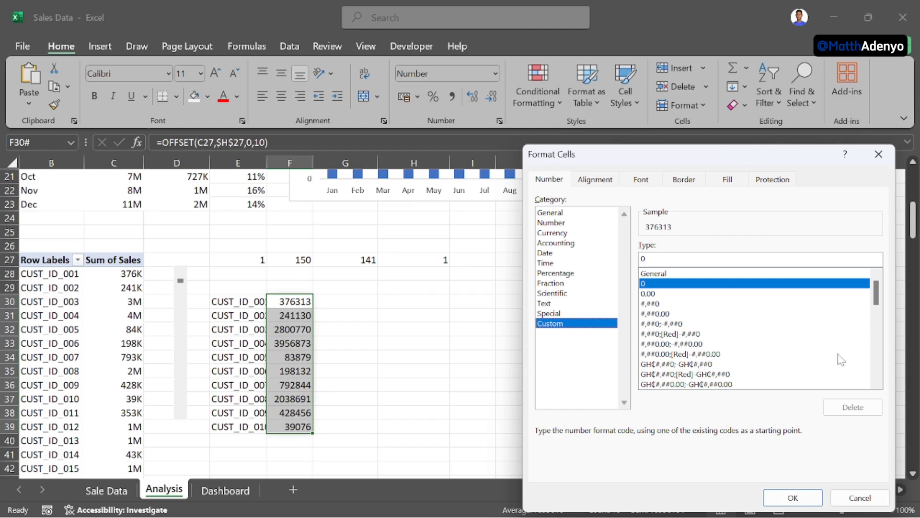
left_click_drag(880, 304, 886, 370)
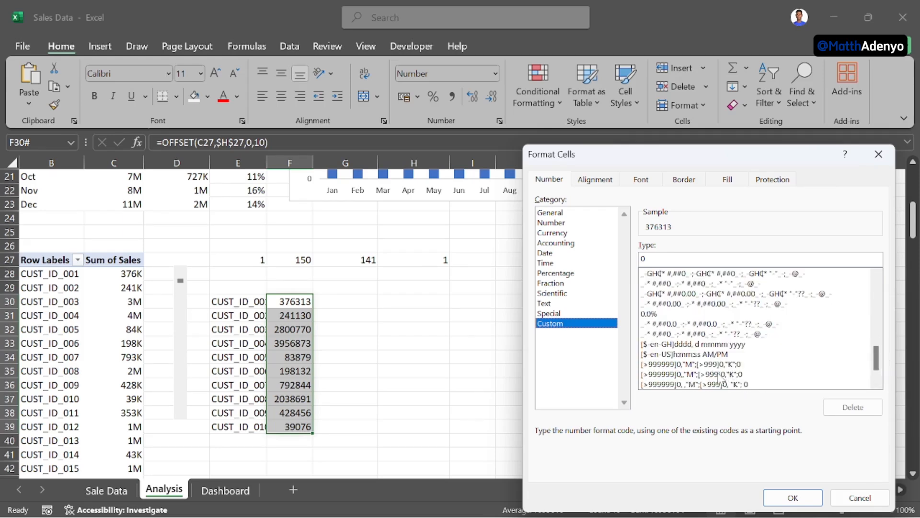
left_click(719, 374)
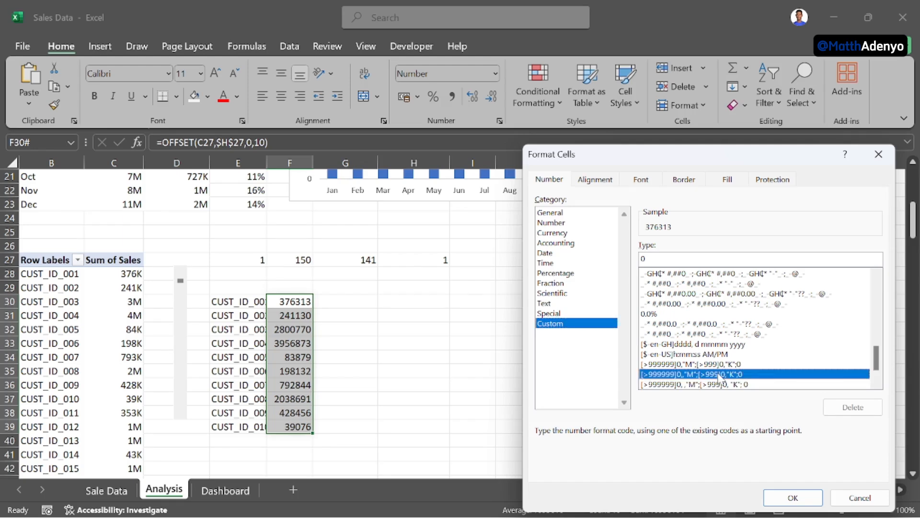
left_click(781, 497)
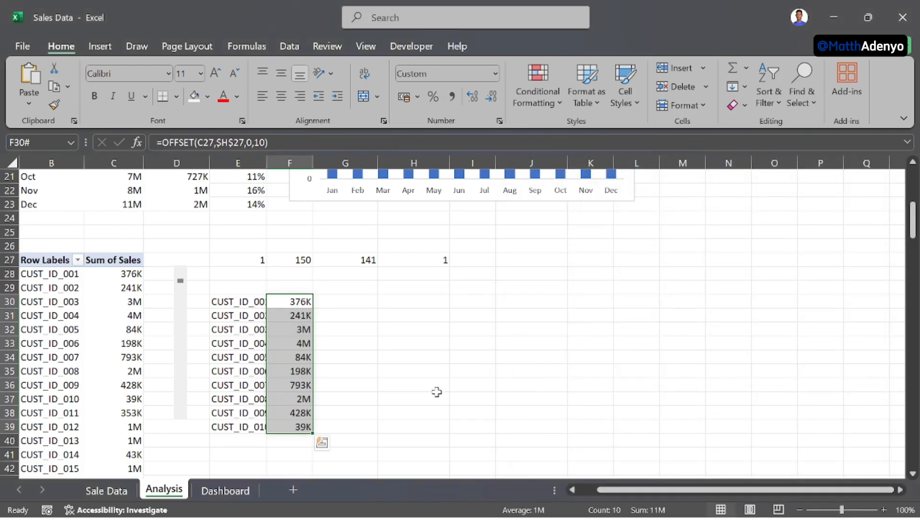
Step: Widen column E to fit the full customer IDs, and step the scroll bar down to position 8 to test the list
left_click(180, 414)
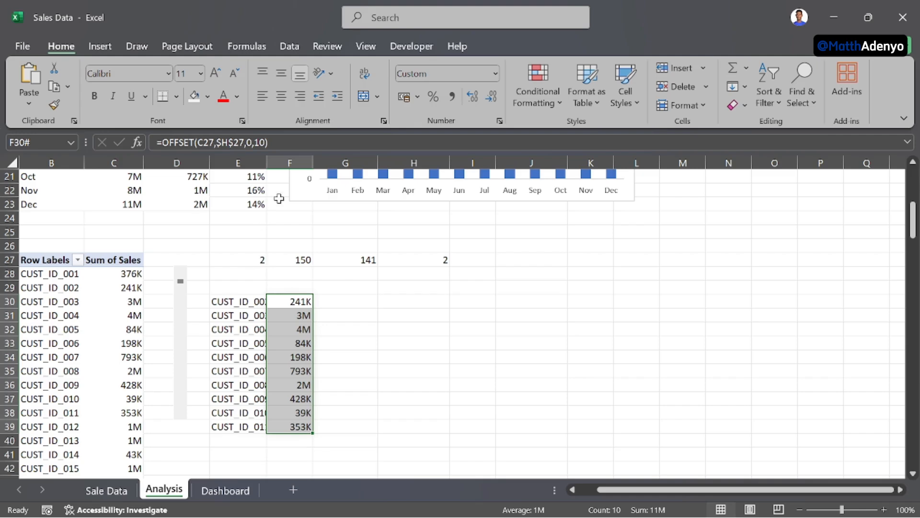
left_click_drag(266, 157, 281, 157)
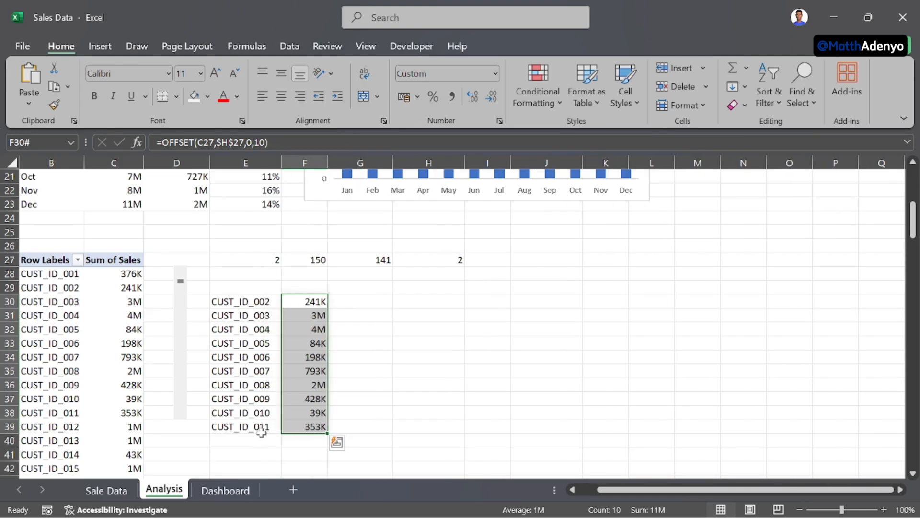
left_click(180, 414)
left_click(181, 414)
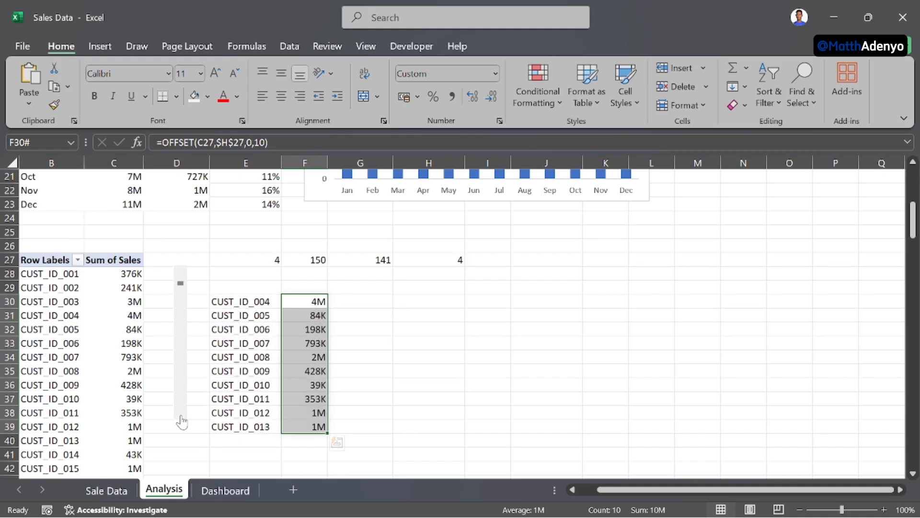
left_click(181, 415)
left_click(180, 415)
left_click(180, 414)
left_click(180, 414)
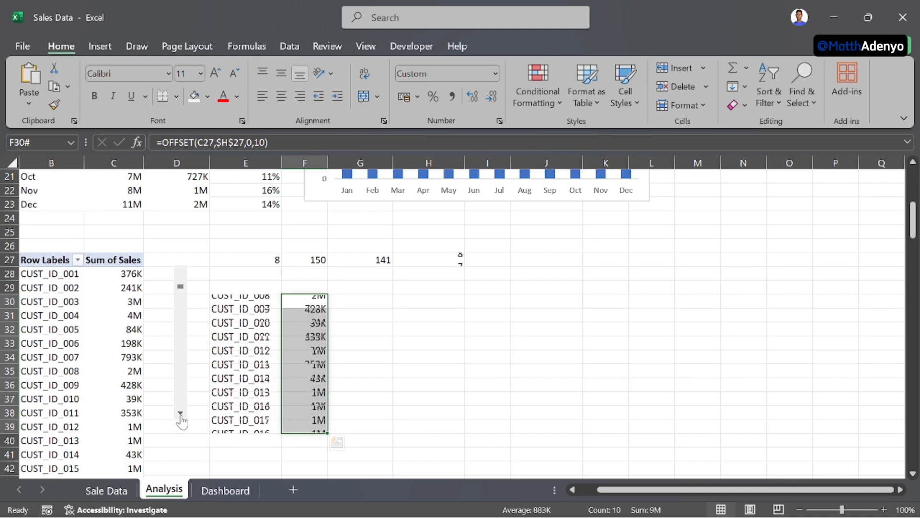
Step: Step the scroll bar down to position 32 to test the scrolling customer sales list
left_click(181, 414)
left_click(181, 415)
left_click(180, 415)
left_click(181, 414)
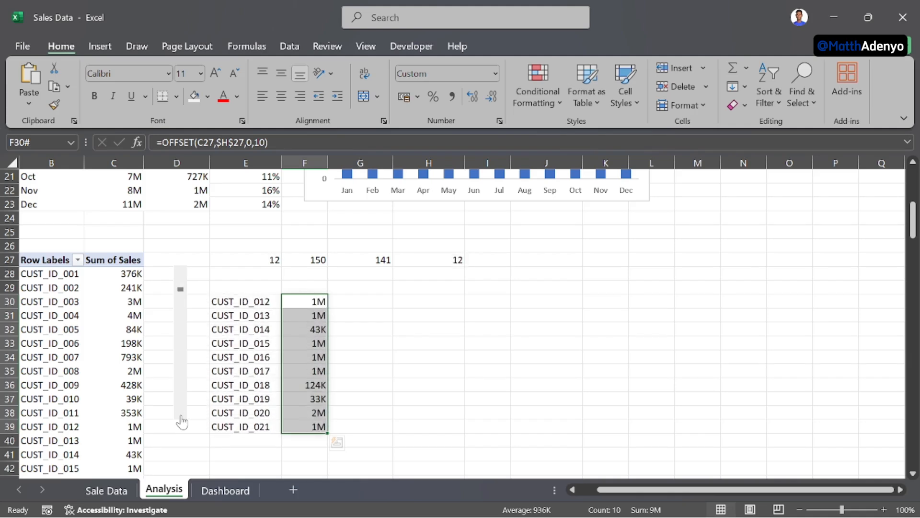
left_click(181, 415)
left_click(181, 415)
left_click(181, 415)
left_click(180, 415)
left_click(180, 415)
left_click(181, 415)
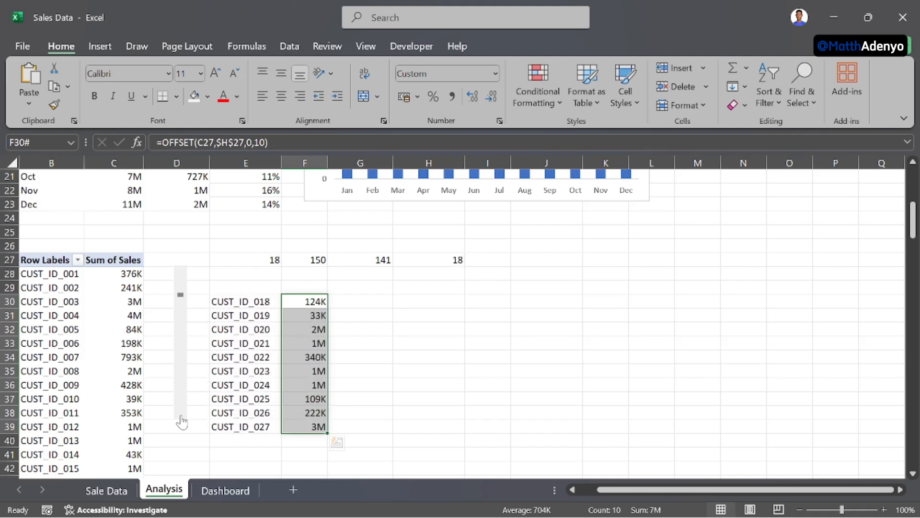
left_click(181, 416)
left_click(181, 416)
left_click(181, 416)
left_click(181, 416)
left_click(181, 416)
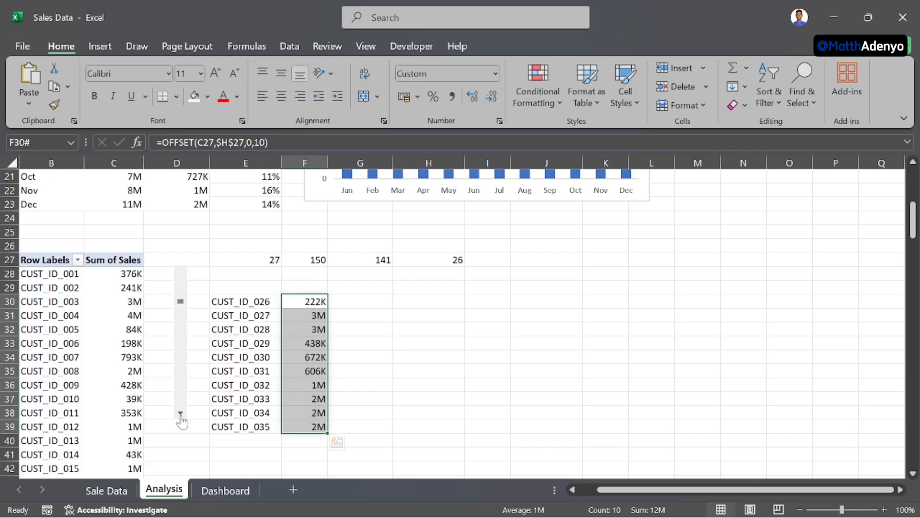
left_click(181, 416)
left_click(180, 416)
left_click(181, 416)
left_click(181, 416)
left_click(181, 416)
left_click(181, 416)
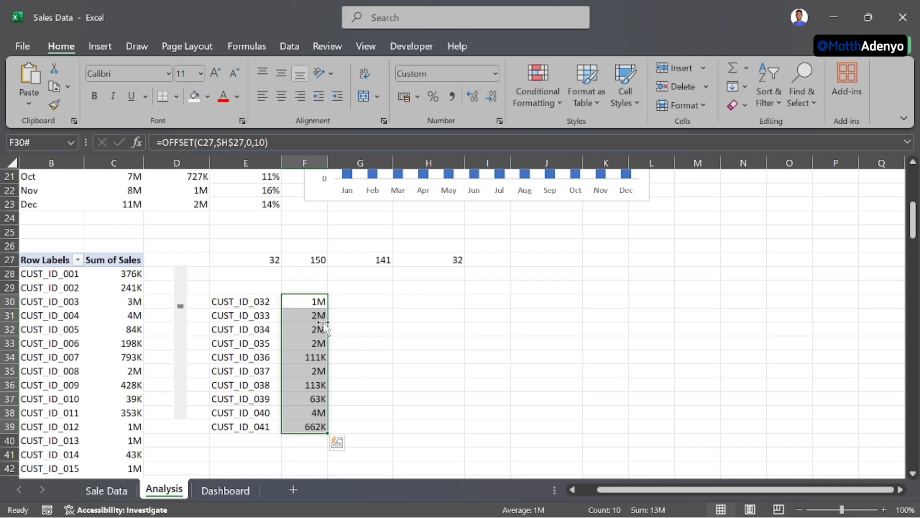
Step: Insert a clustered bar chart of the customer sales list in E30:F39 and move it clear of the helper data
left_click(365, 330)
left_click(246, 311)
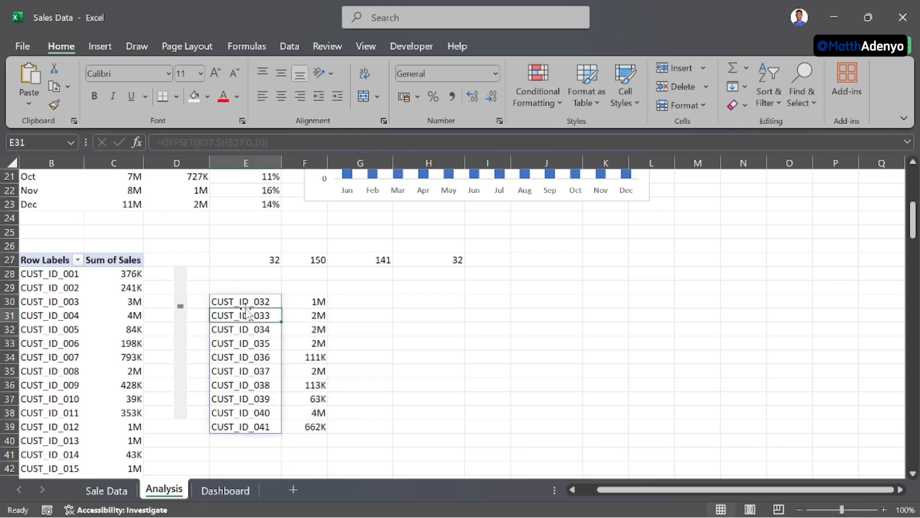
left_click(100, 46)
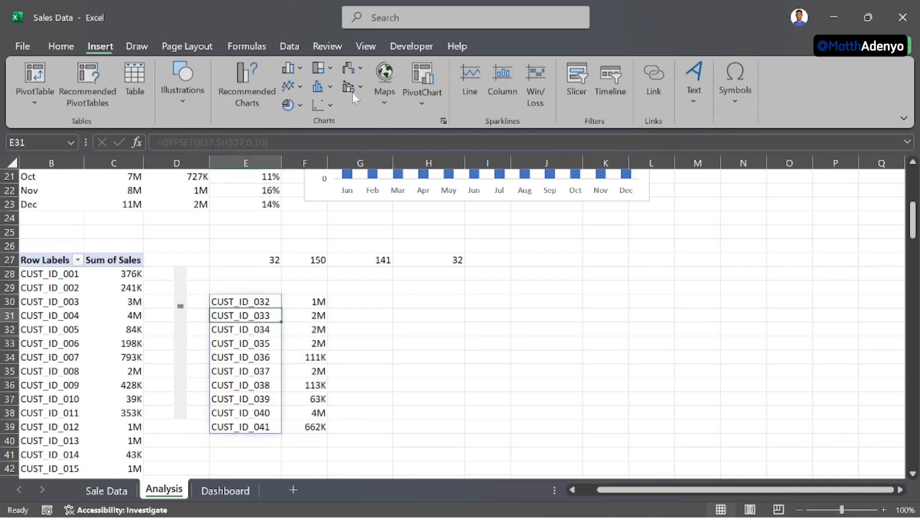
left_click(443, 122)
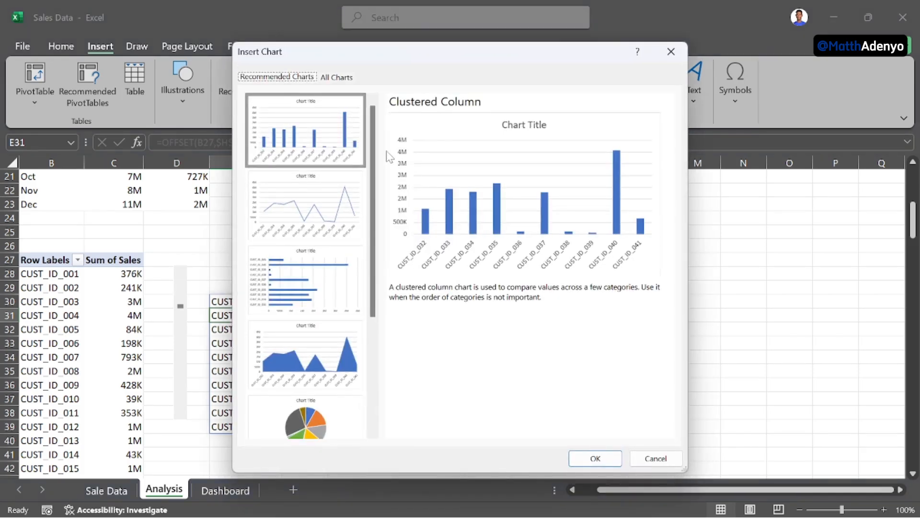
left_click(336, 78)
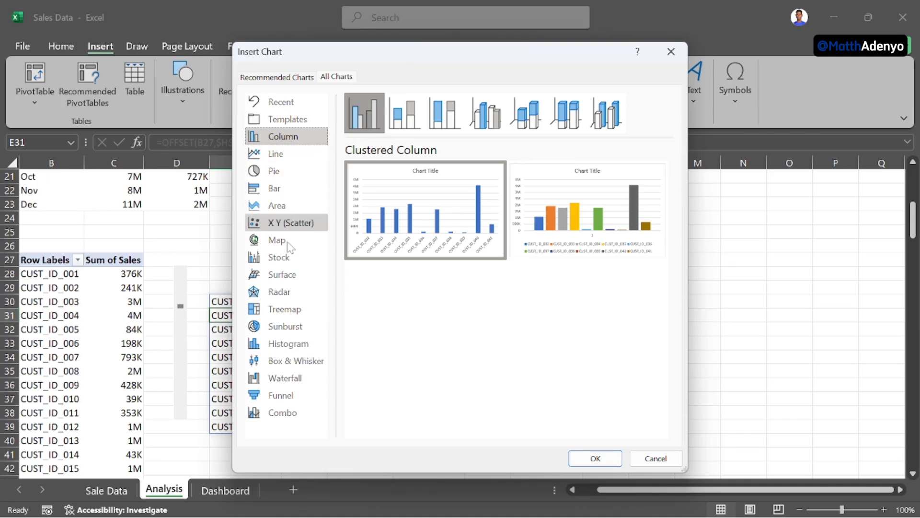
left_click(288, 188)
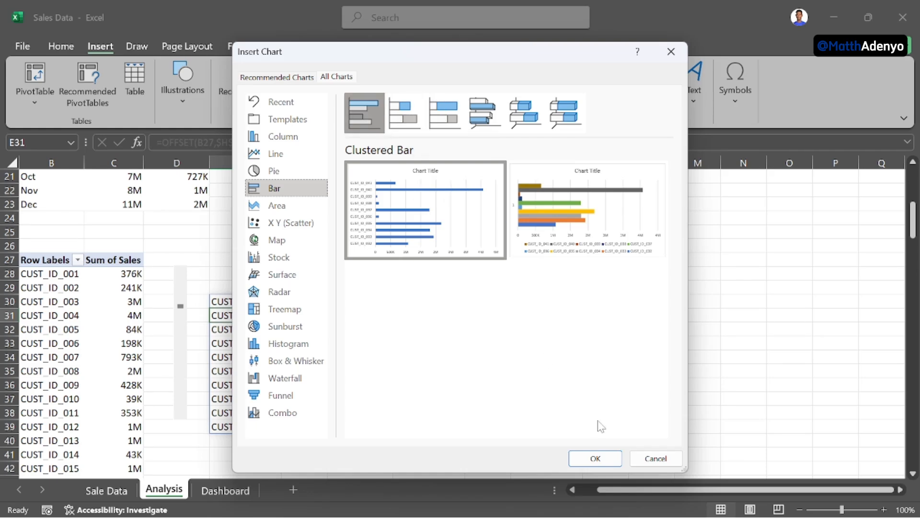
left_click(595, 457)
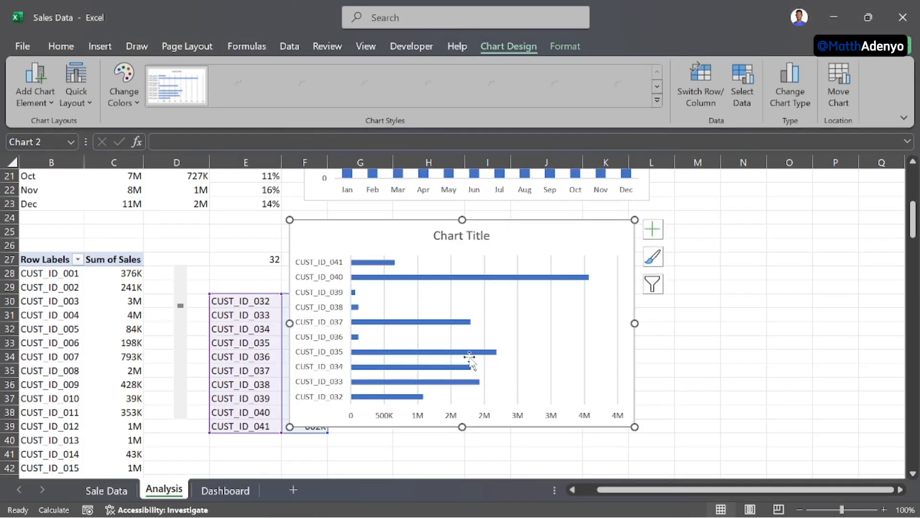
left_click_drag(394, 229, 530, 249)
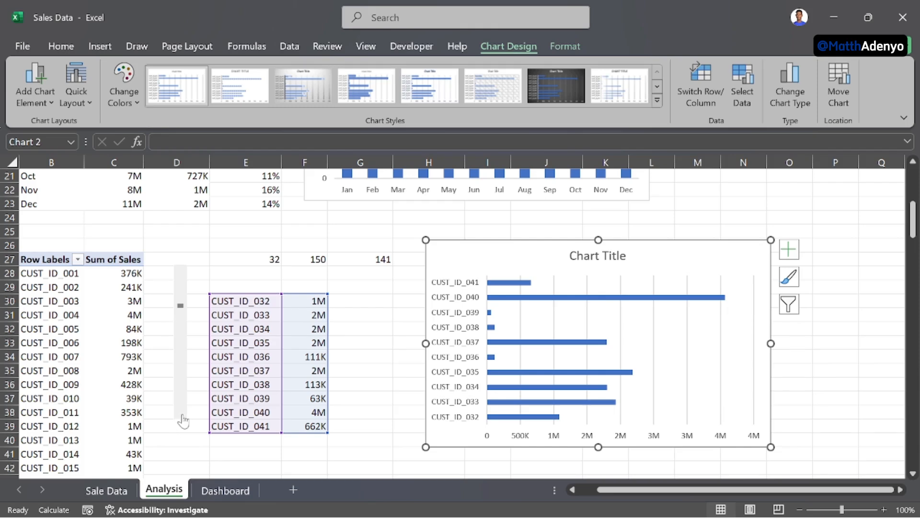
Step: Step the scroll bar down to position 36 to test whether the bar chart follows the list
left_click(182, 418)
left_click(182, 420)
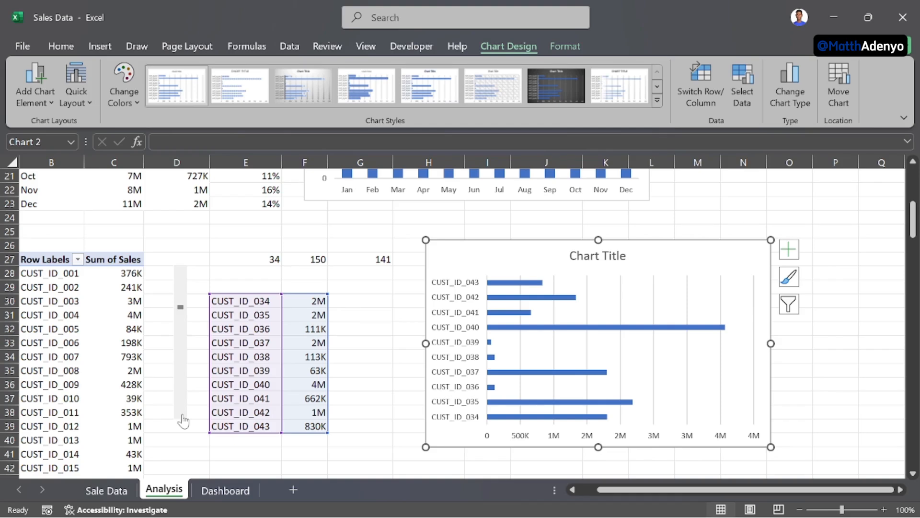
left_click(183, 420)
left_click(183, 420)
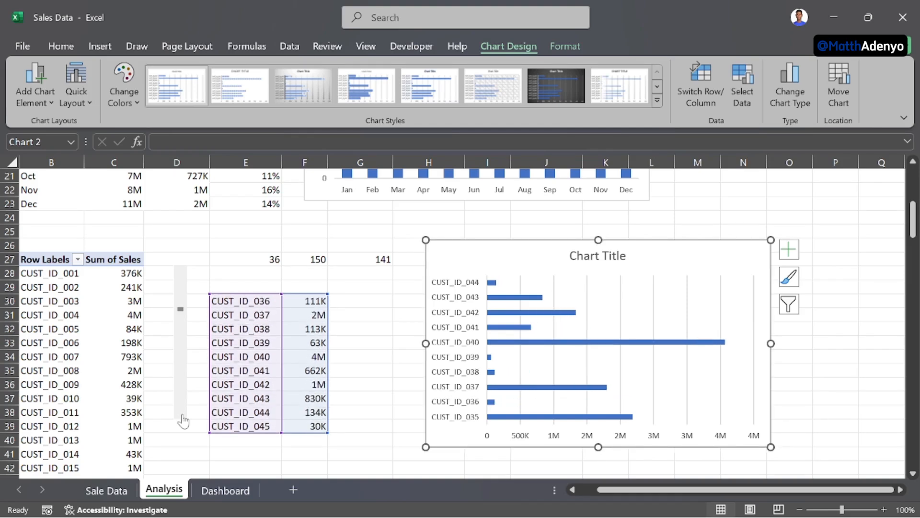
Step: Remove the title and the gridlines from the customer sales bar chart
left_click(578, 257)
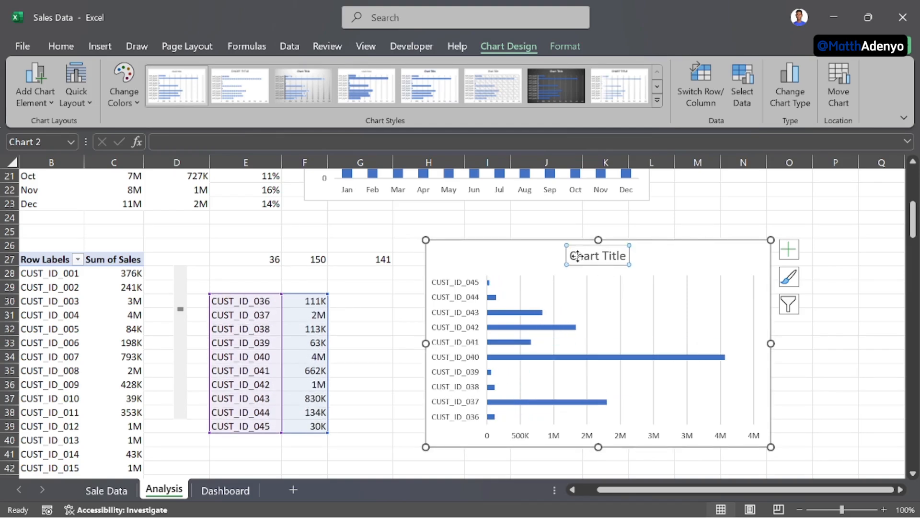
key("Delete")
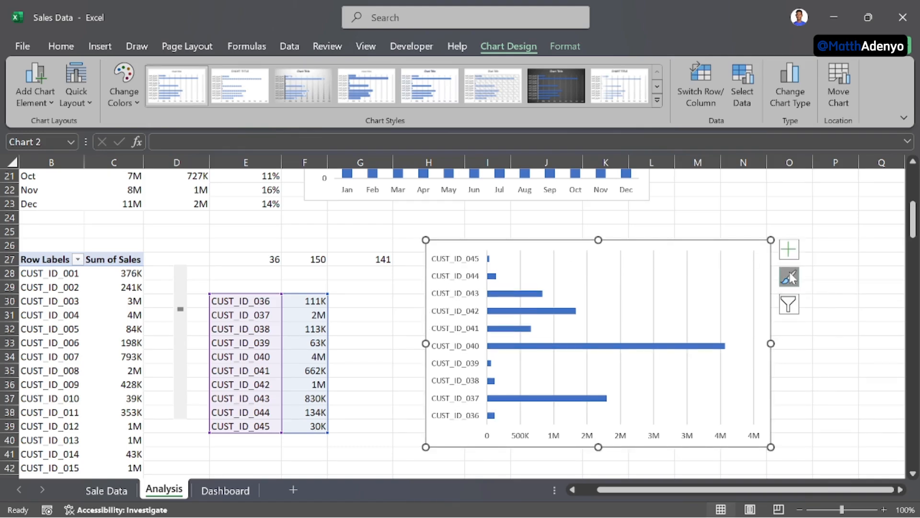
left_click(789, 249)
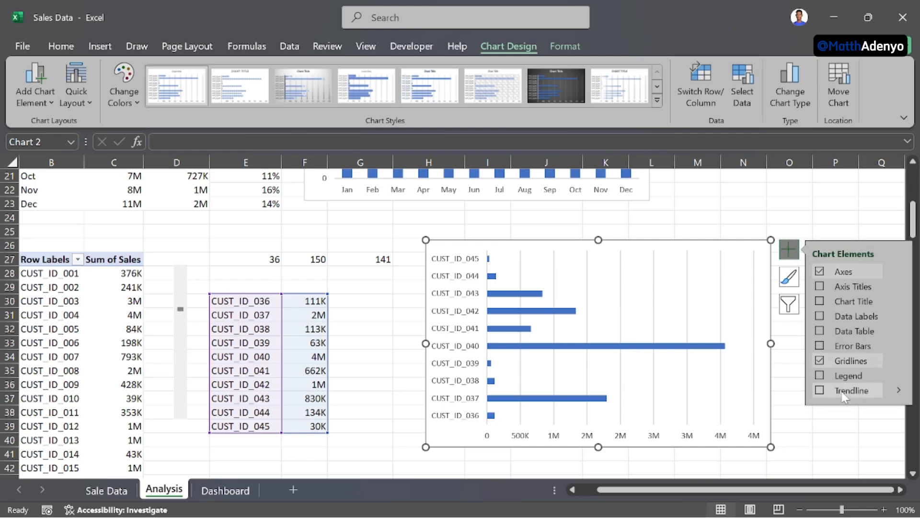
left_click(820, 360)
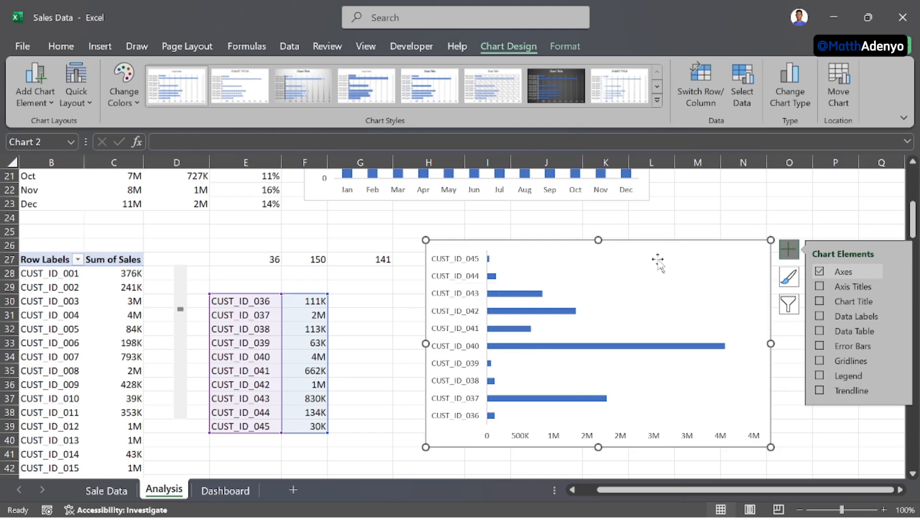
Step: Copy the customer bar chart to the Dashboard sheet, shrink it slightly and place it over the empty panel beside the monthly chart
left_click(674, 253)
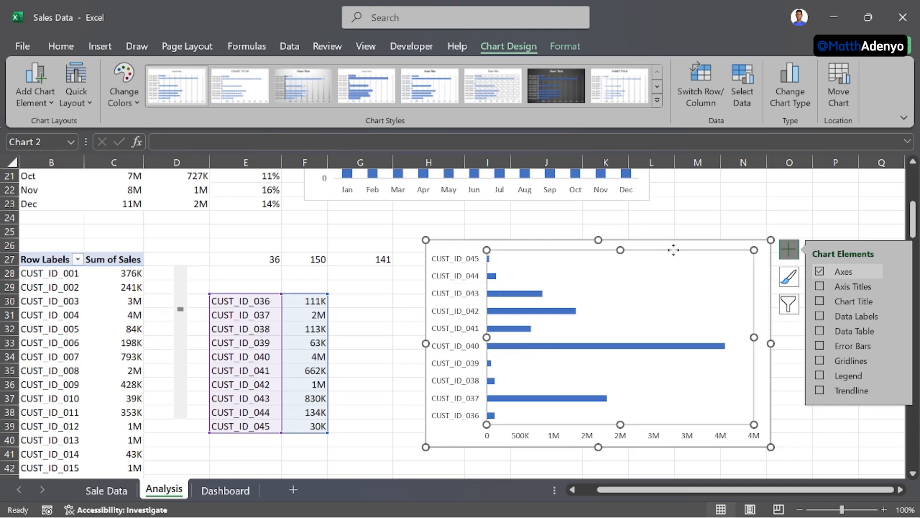
left_click(717, 242)
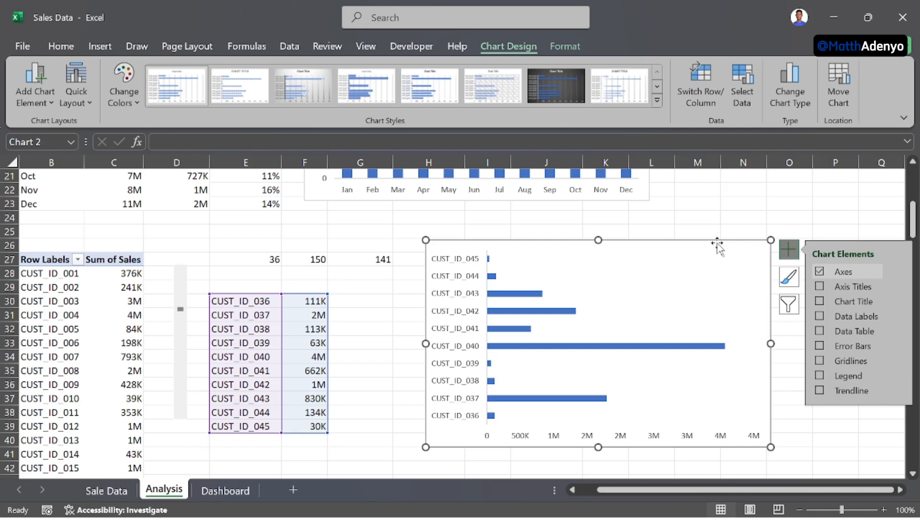
left_click(230, 488)
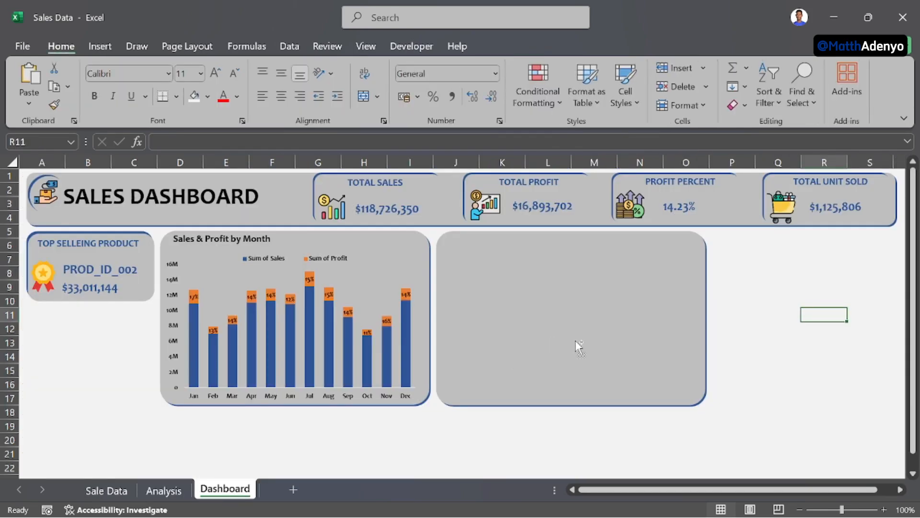
key("ctrl+v")
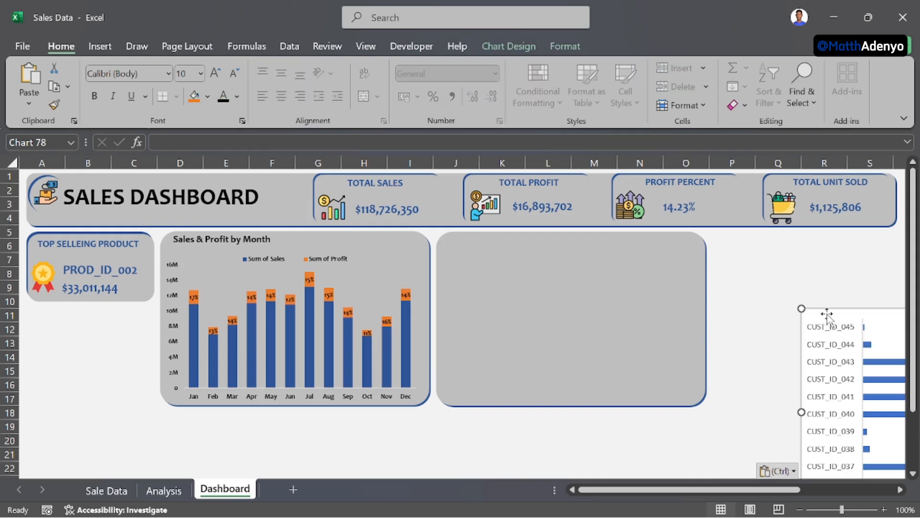
left_click_drag(826, 315, 534, 257)
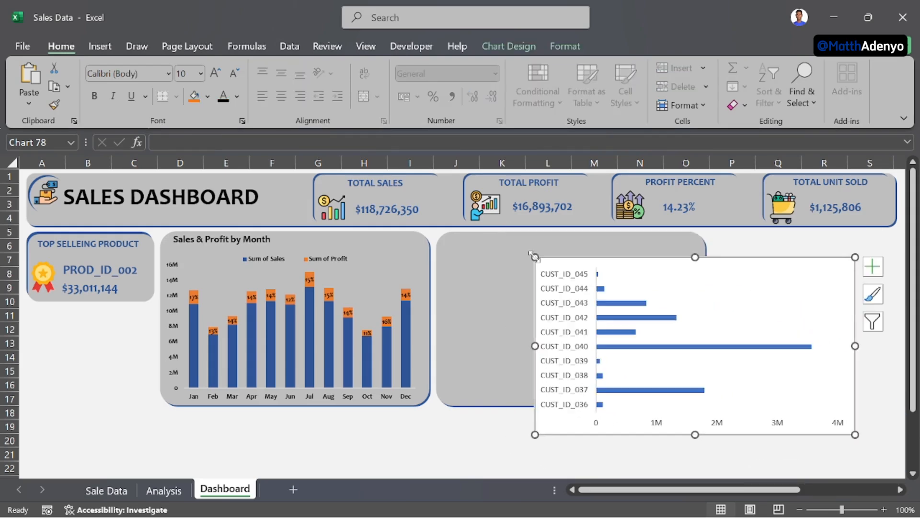
left_click_drag(607, 263, 520, 254)
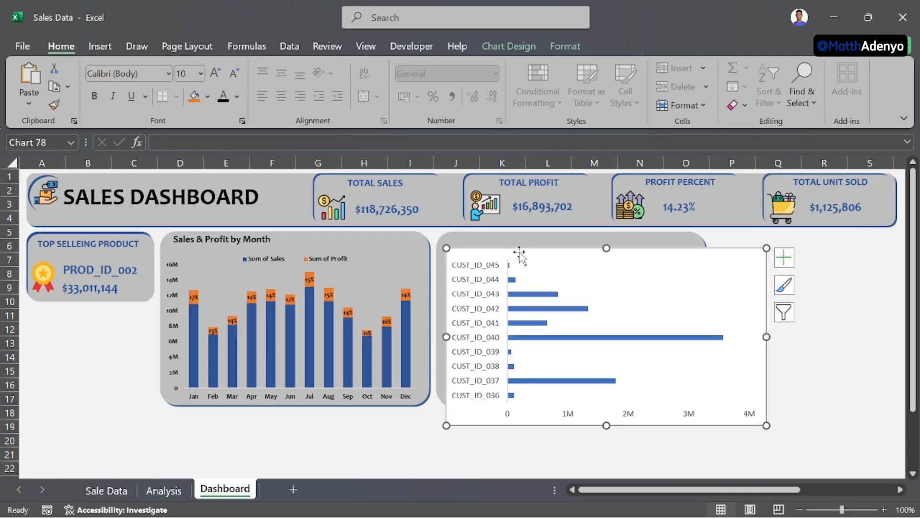
Step: Format the customer ID axis labels of the bar chart as bold Candara, size 7
left_click(487, 264)
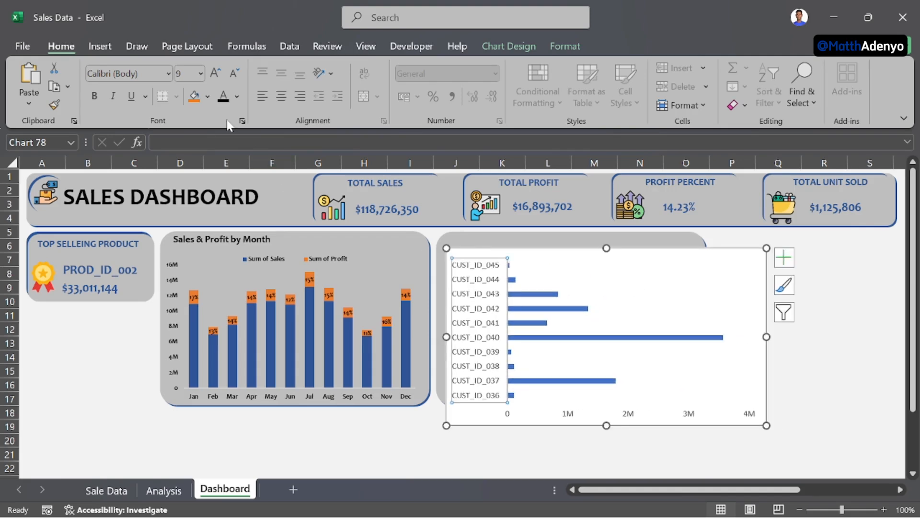
left_click(233, 74)
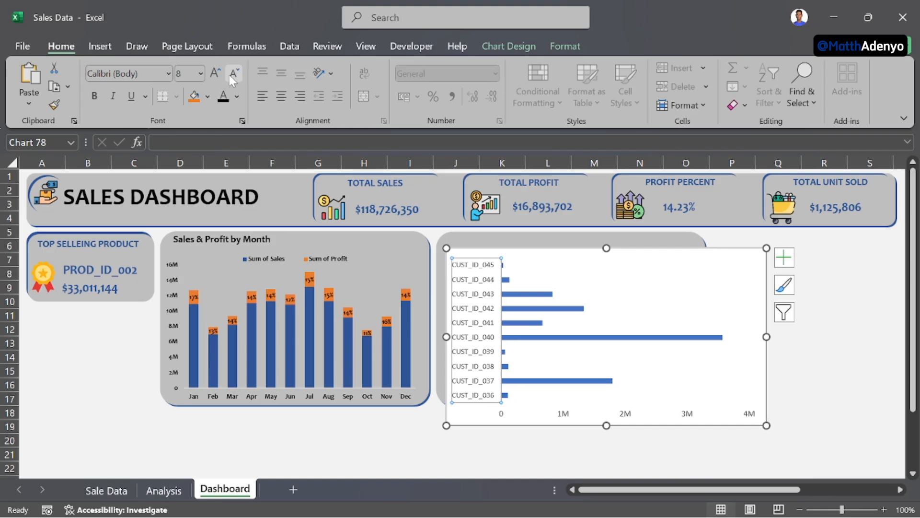
left_click(234, 74)
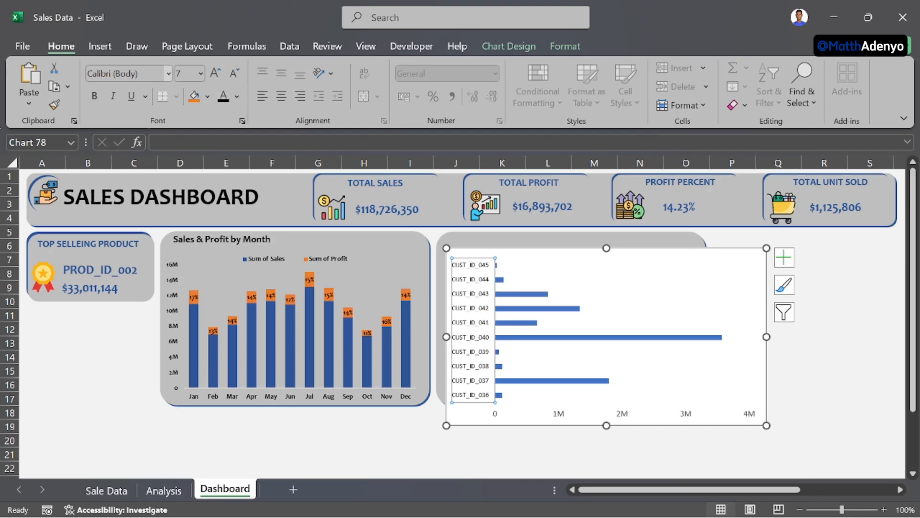
left_click(95, 96)
left_click(169, 74)
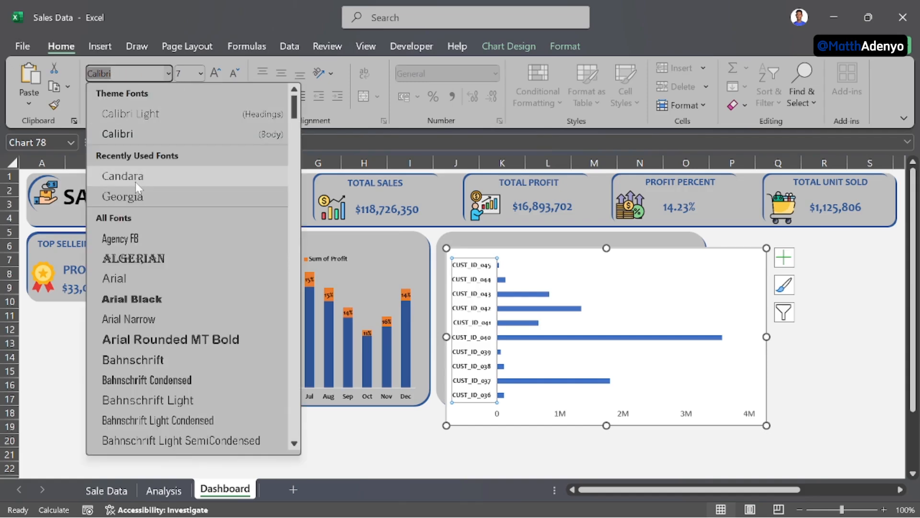
left_click(123, 176)
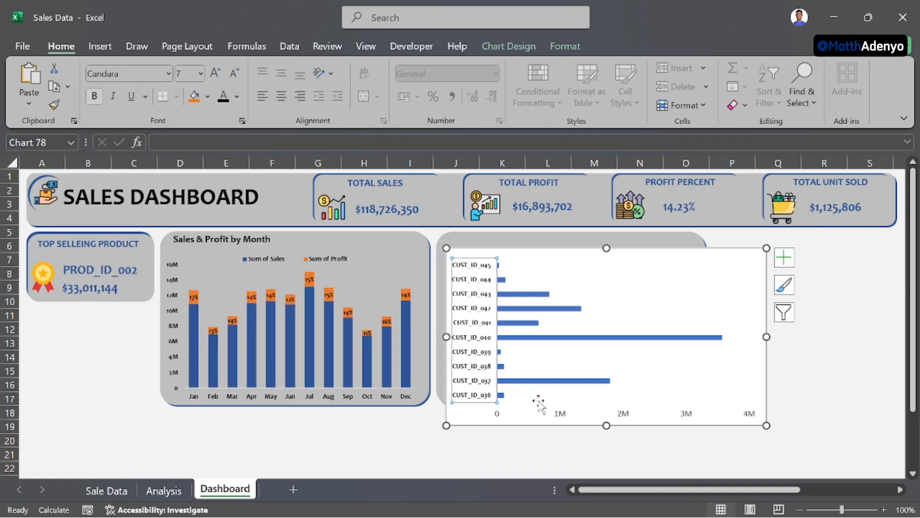
Step: Format the sales value axis labels of the bar chart as bold Candara, size 7
left_click(559, 416)
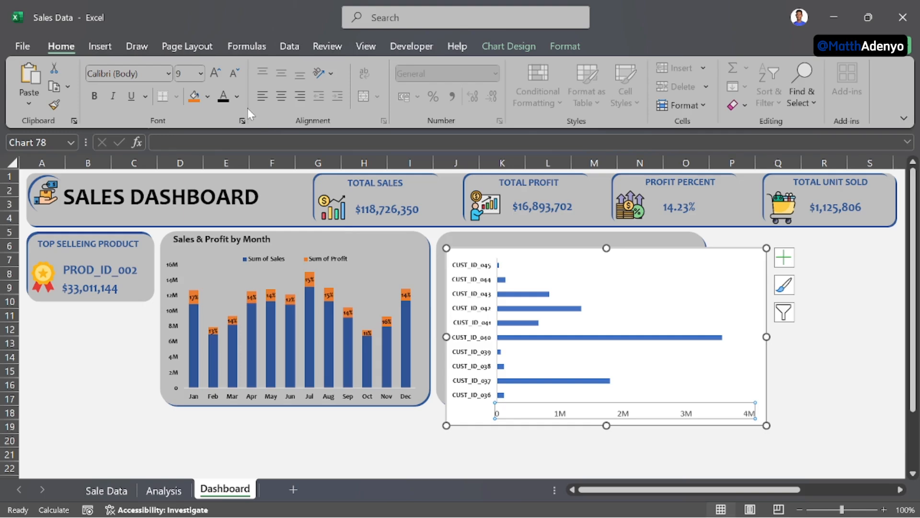
left_click(235, 73)
left_click(235, 73)
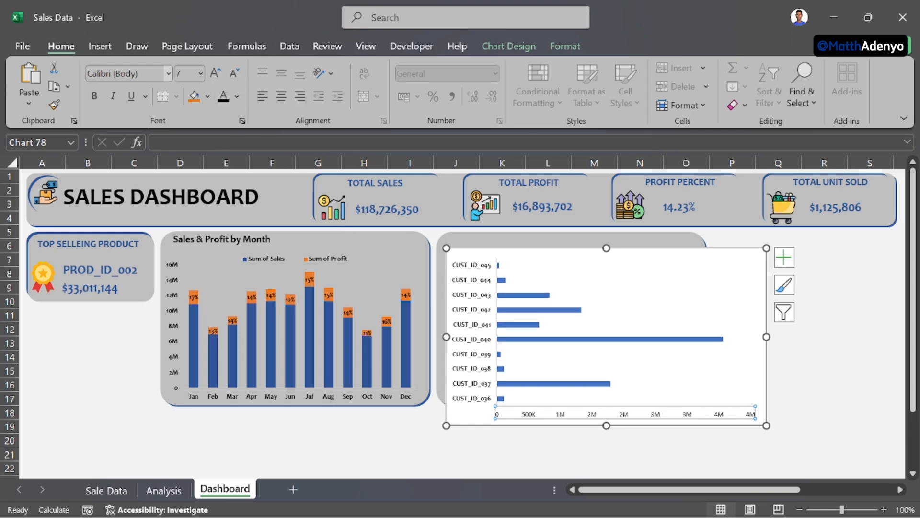
left_click(167, 76)
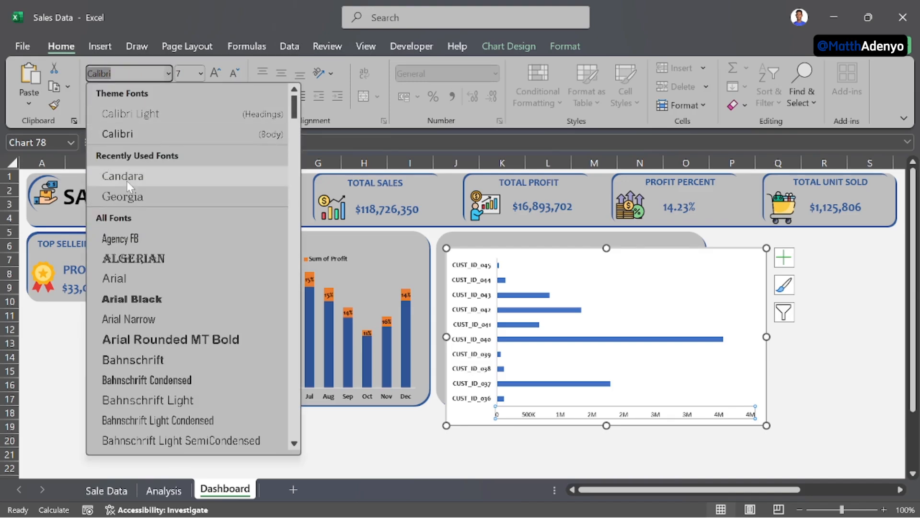
left_click(137, 172)
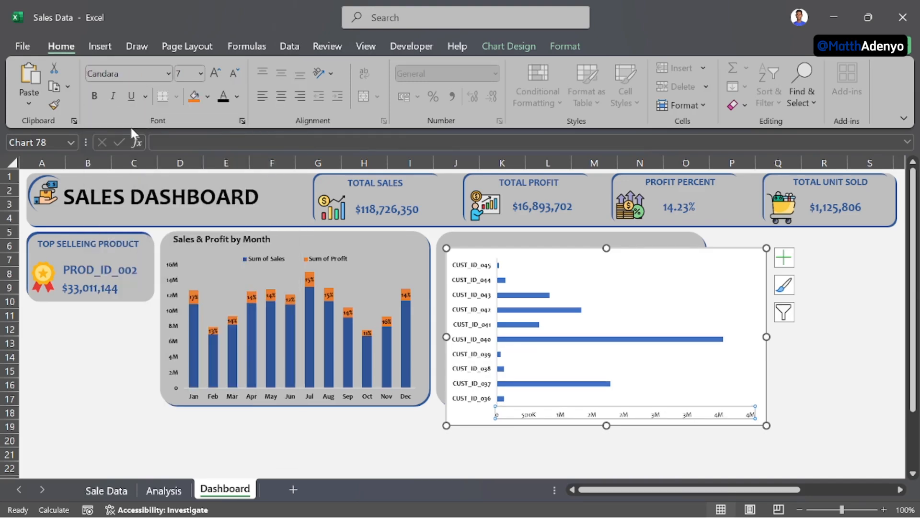
left_click(96, 95)
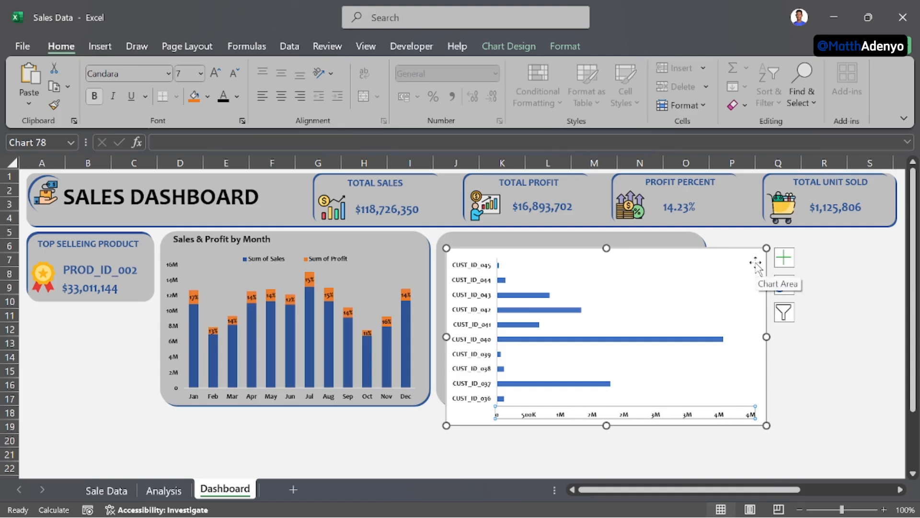
Step: Set the customer bar chart's area to no fill and no border line
right_click(756, 265)
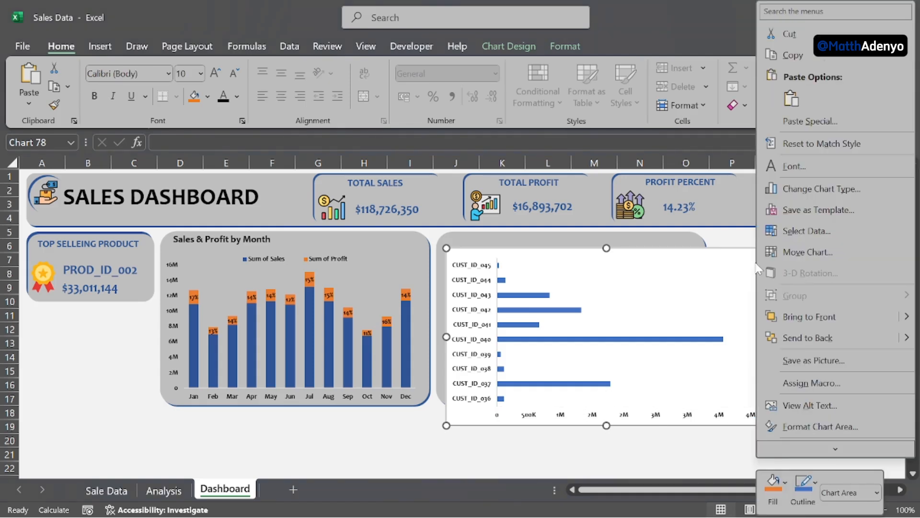
left_click(793, 427)
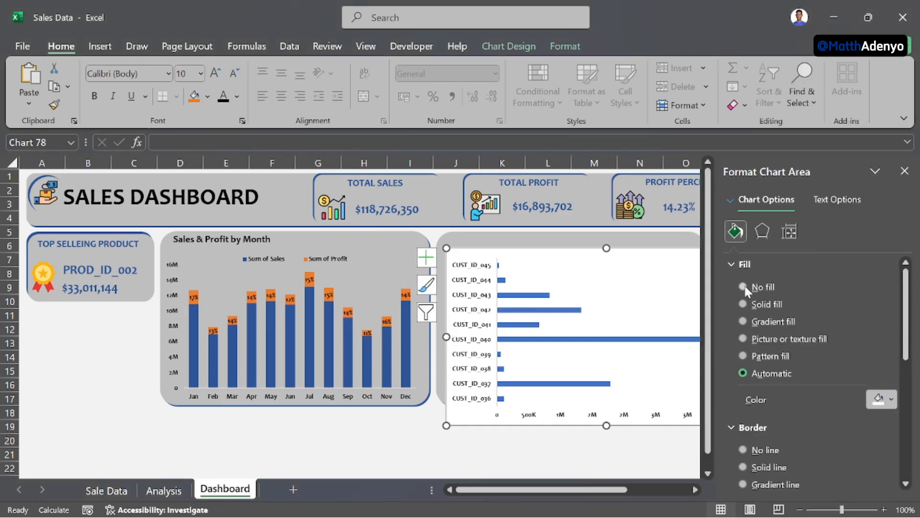
left_click(744, 287)
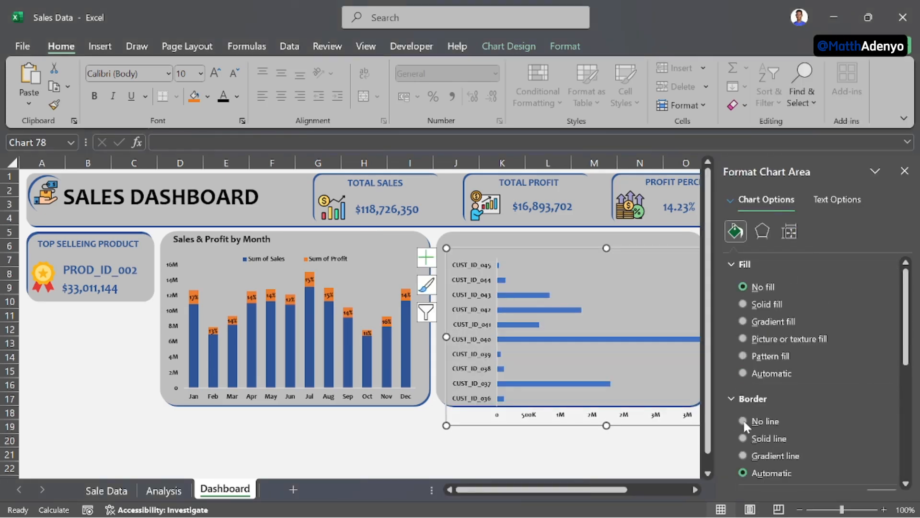
left_click(743, 420)
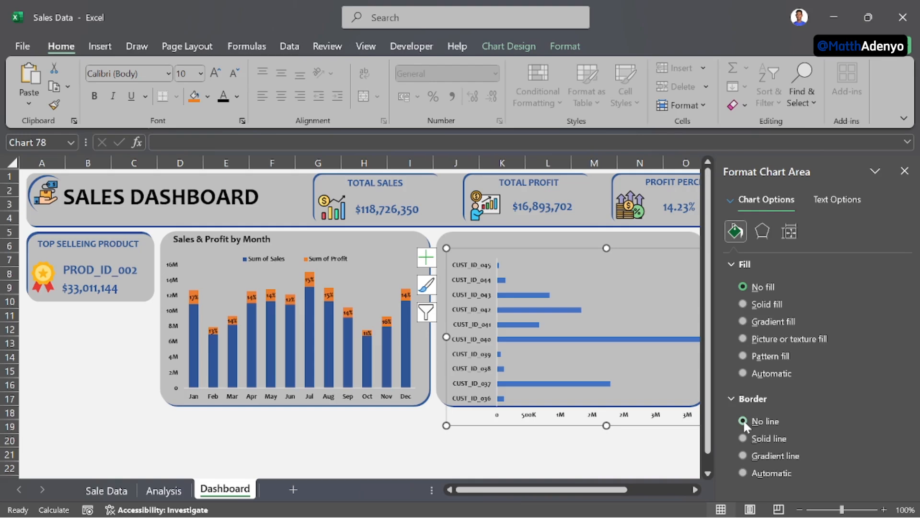
Step: Set the gap width of the customer sales bars to 100% and add data labels to them
left_click(665, 338)
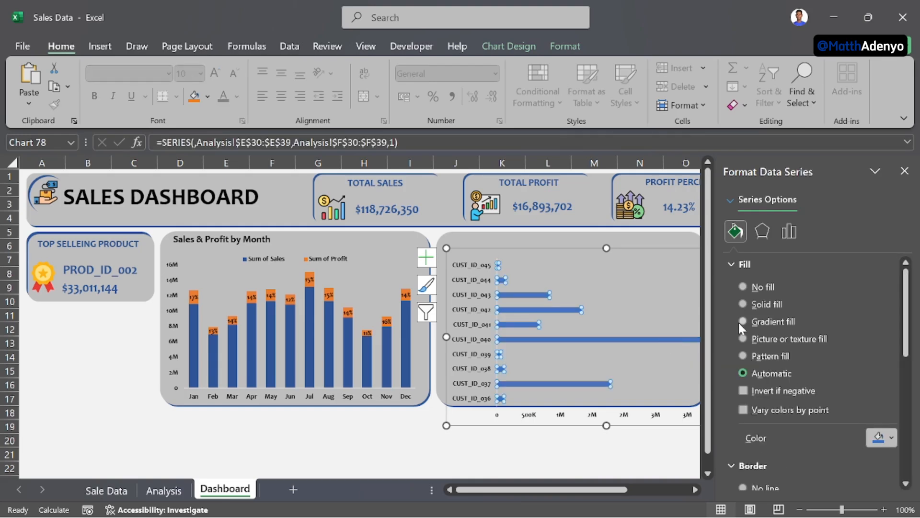
scroll(841, 418, "down", 5)
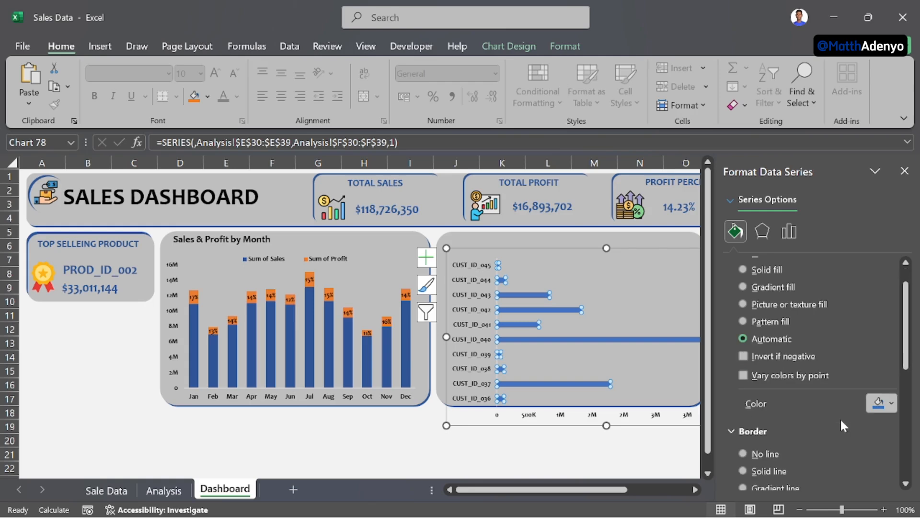
scroll(836, 357, "down", 5)
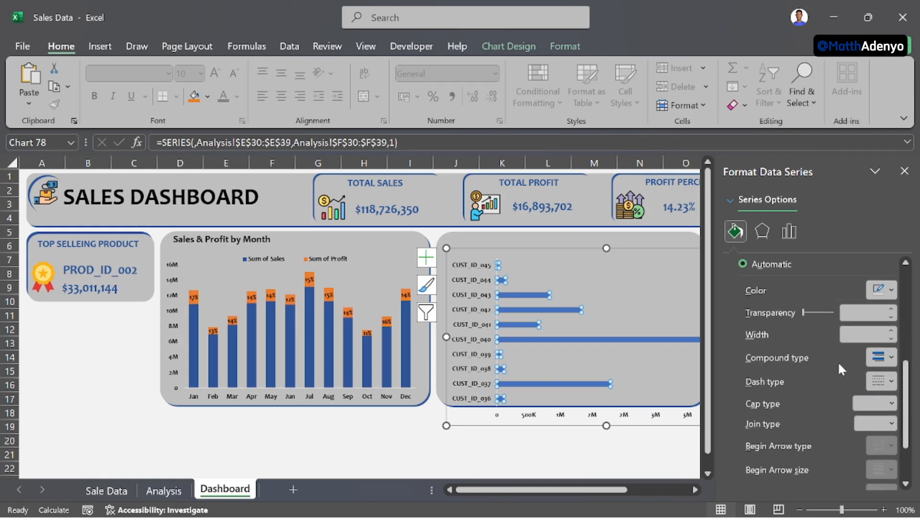
scroll(839, 367, "up", 3)
scroll(840, 369, "up", 5)
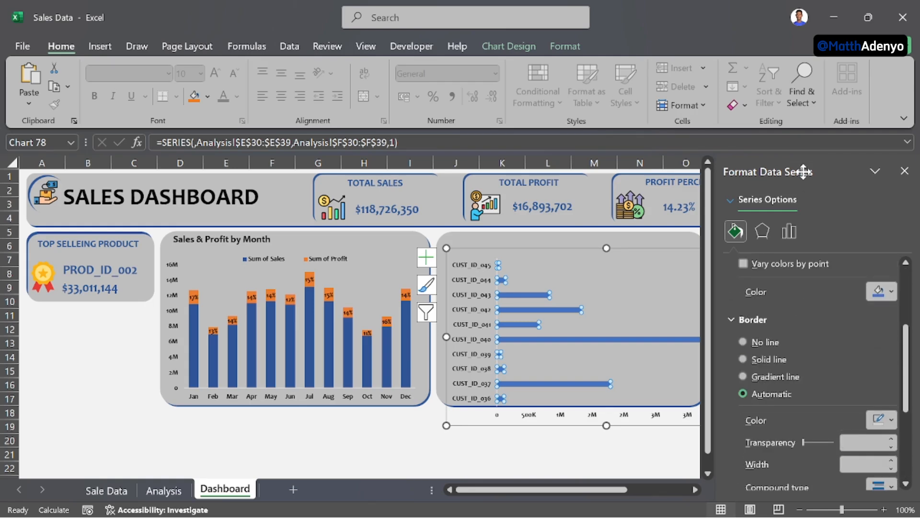
left_click(789, 231)
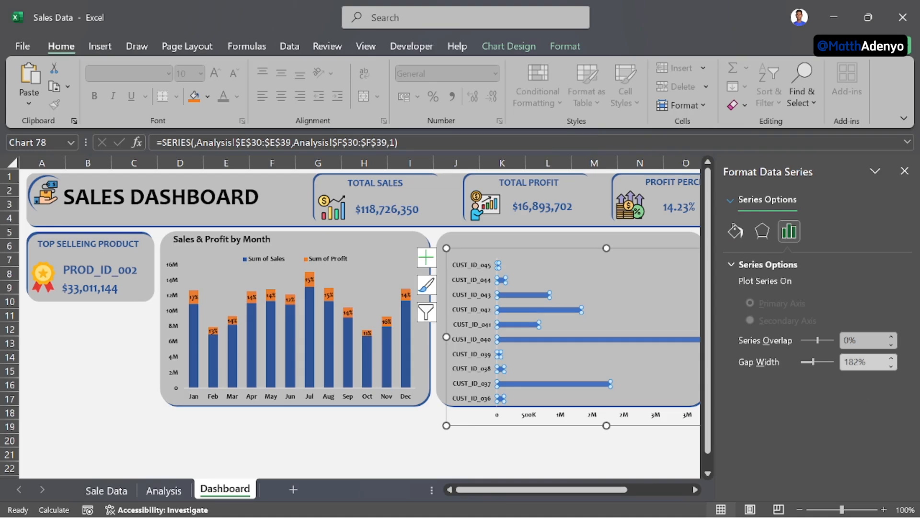
left_click(854, 363)
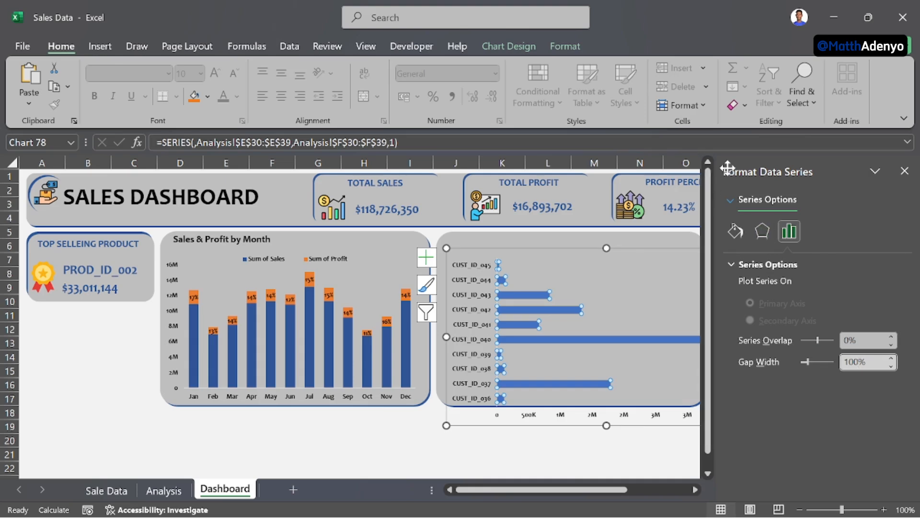
left_click(906, 173)
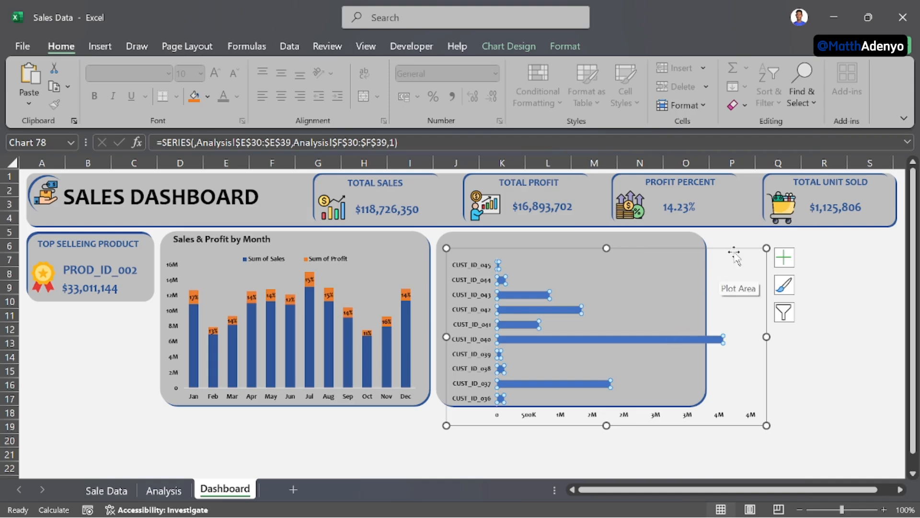
left_click(783, 259)
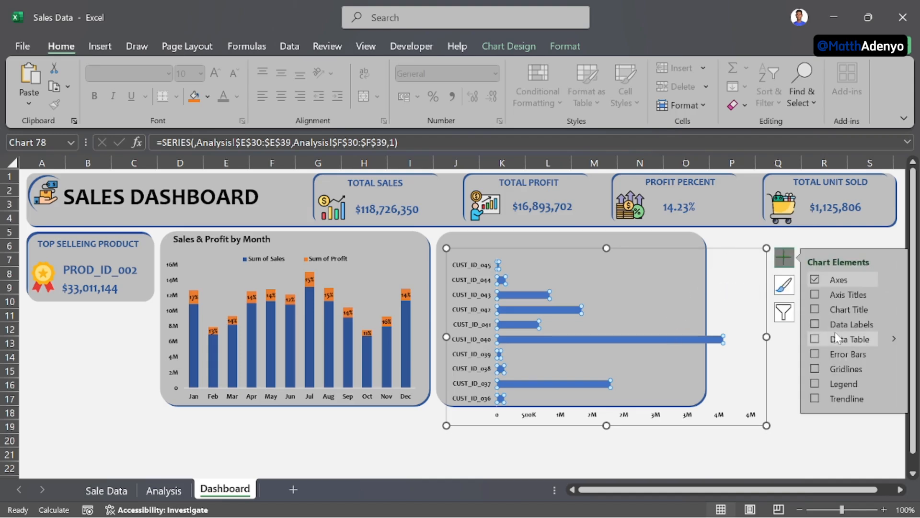
left_click(814, 324)
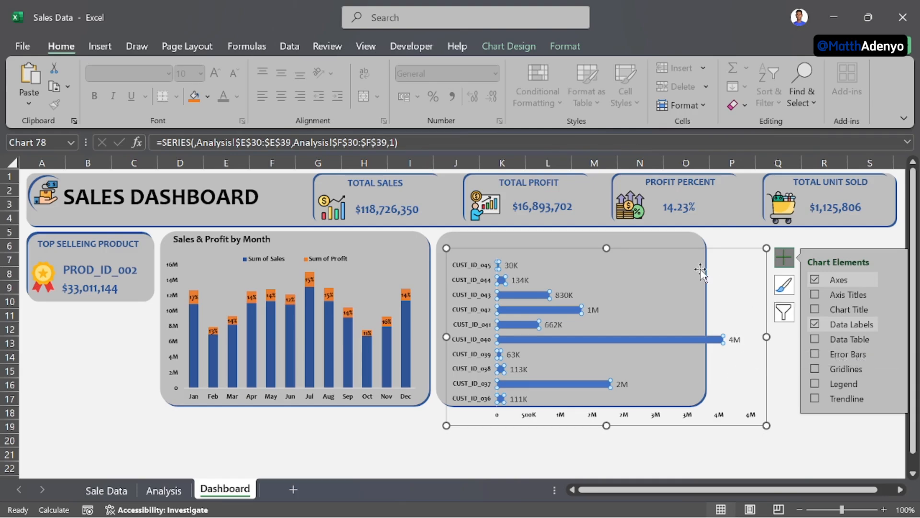
Step: Shrink and move the customer chart to fit inside its grey panel, leaving a narrow gap beside the customer IDs
left_click_drag(766, 248, 736, 257)
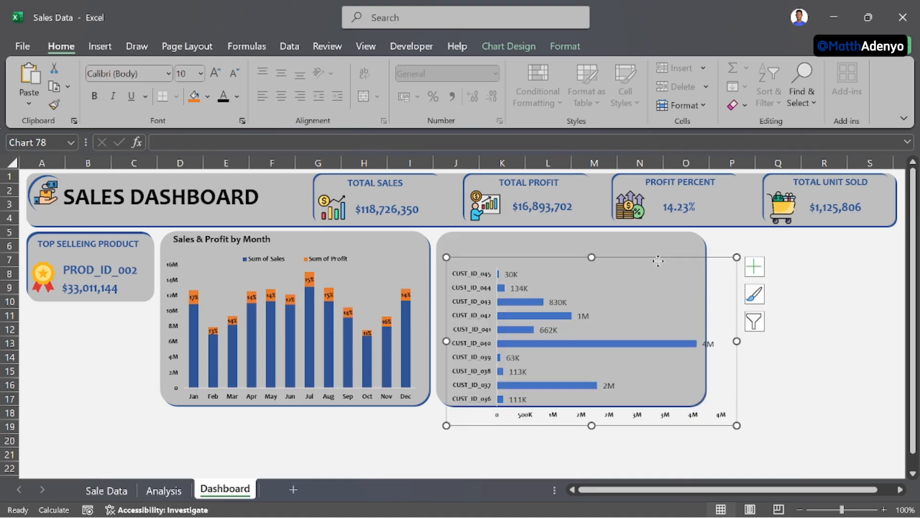
left_click_drag(658, 261, 652, 243)
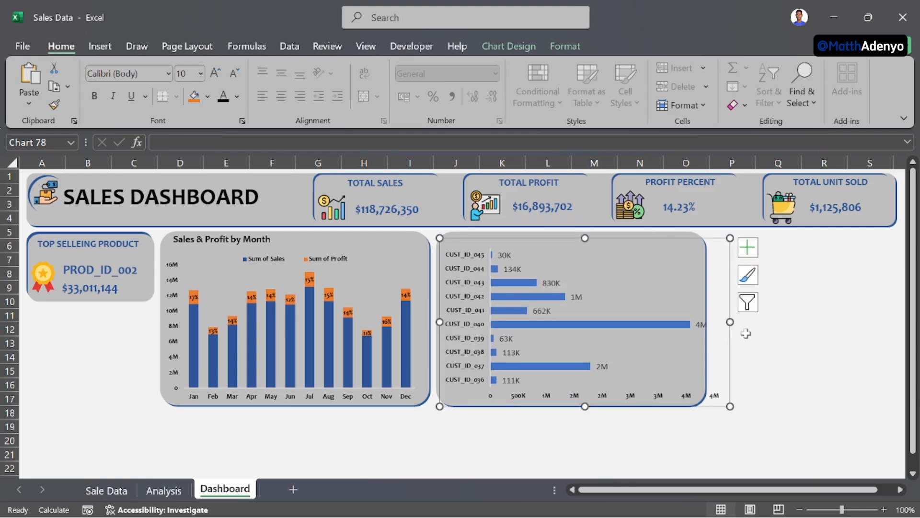
left_click_drag(730, 406, 703, 404)
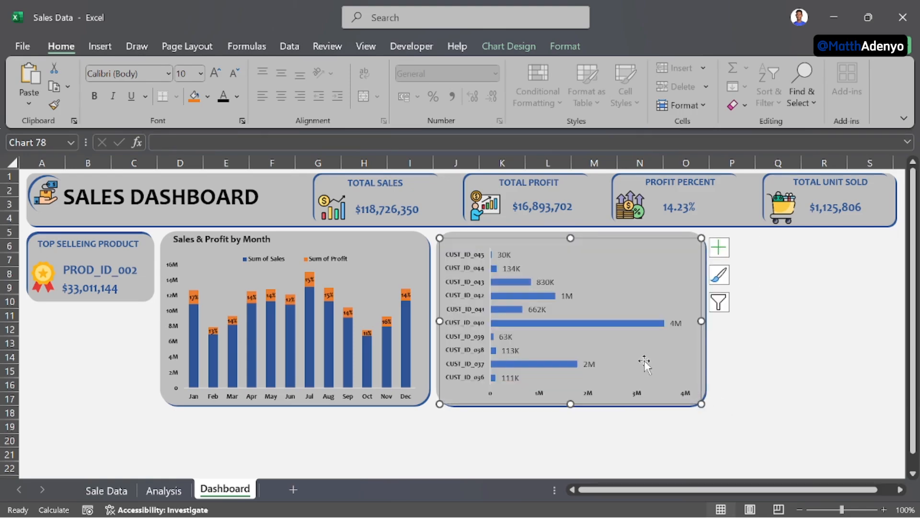
left_click(570, 396)
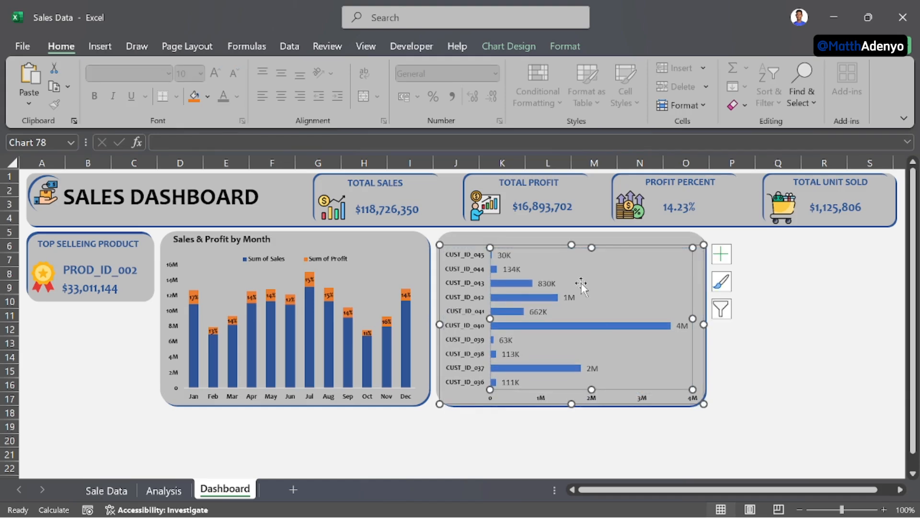
left_click(765, 318)
left_click(446, 247)
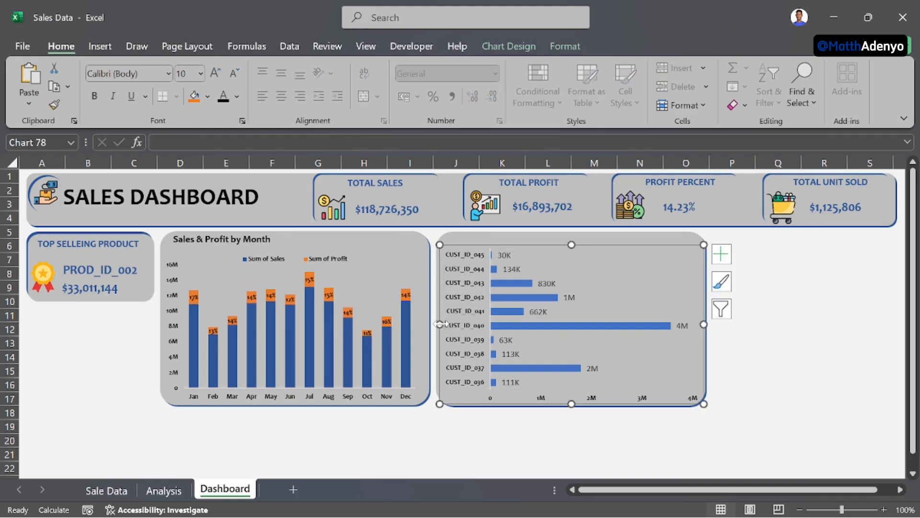
left_click_drag(439, 324, 457, 324)
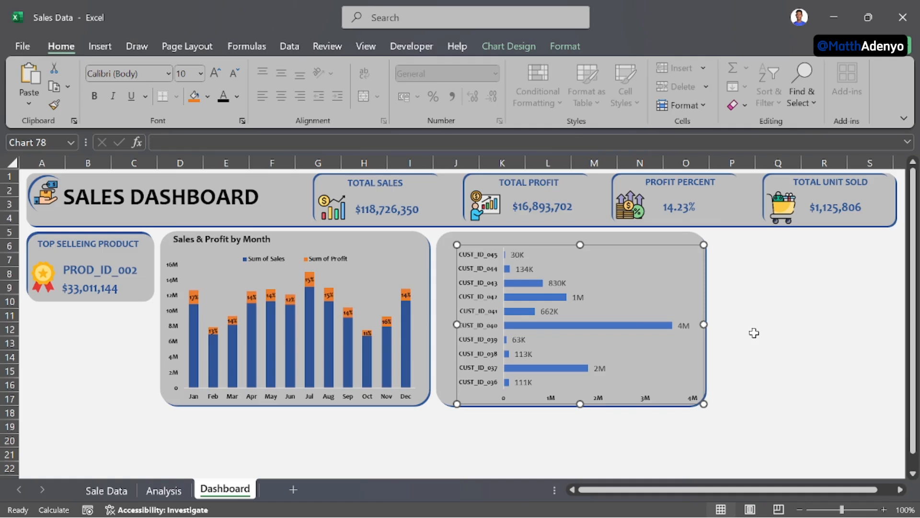
left_click(755, 333)
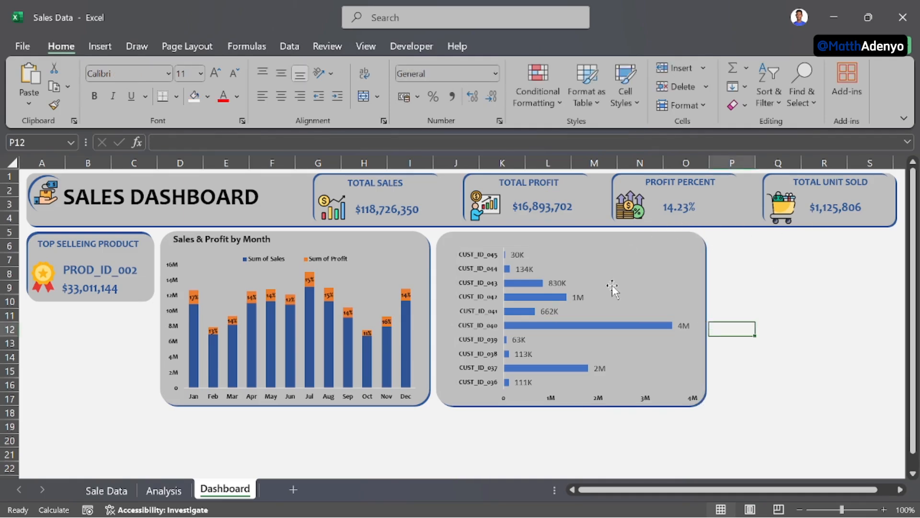
Step: Duplicate the "Sales & Profit by Month" title text box and place the copy above the customer bar chart
left_click(238, 238)
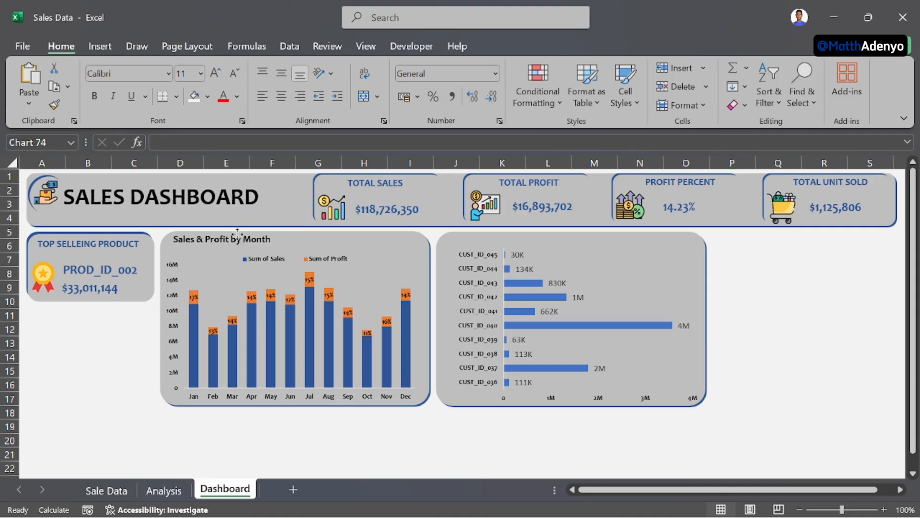
left_click(116, 341)
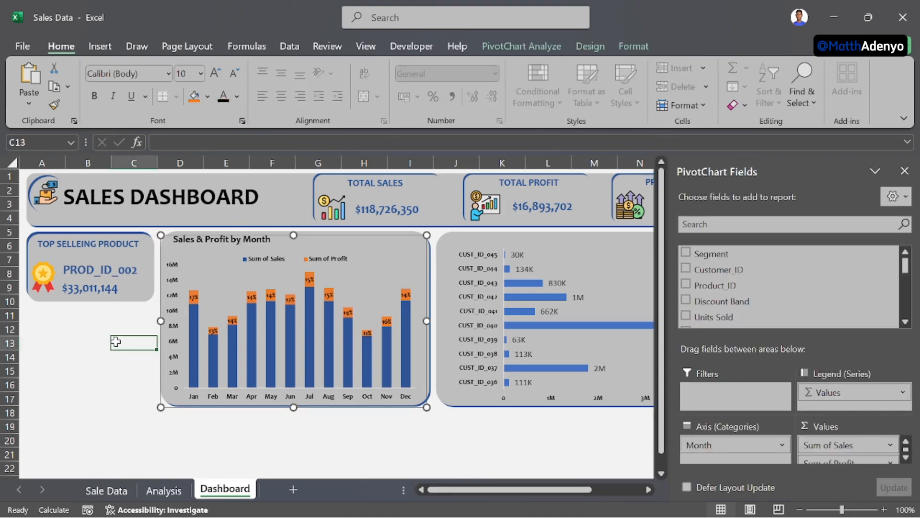
left_click(183, 235)
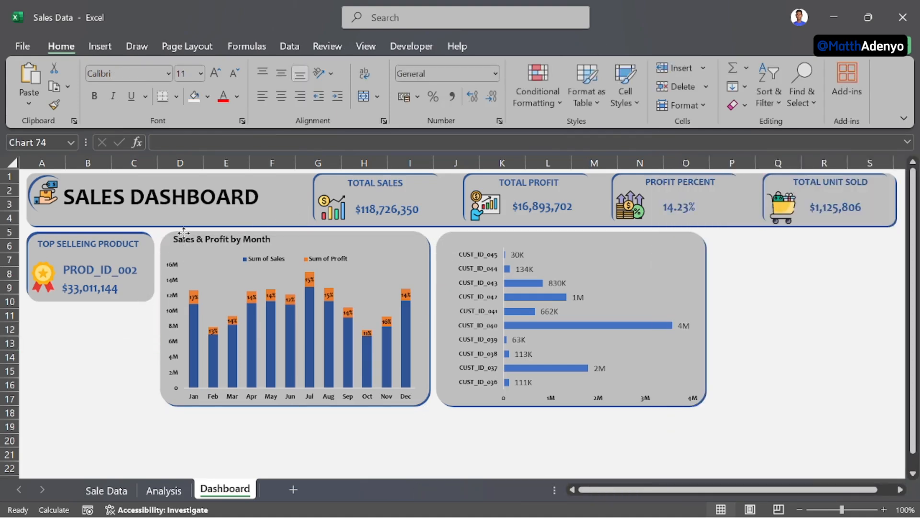
left_click(249, 230)
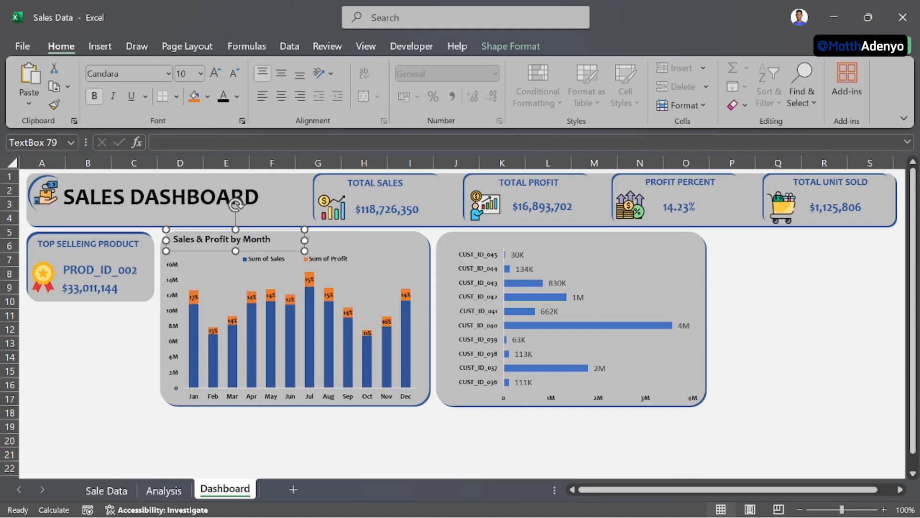
key("ctrl+d")
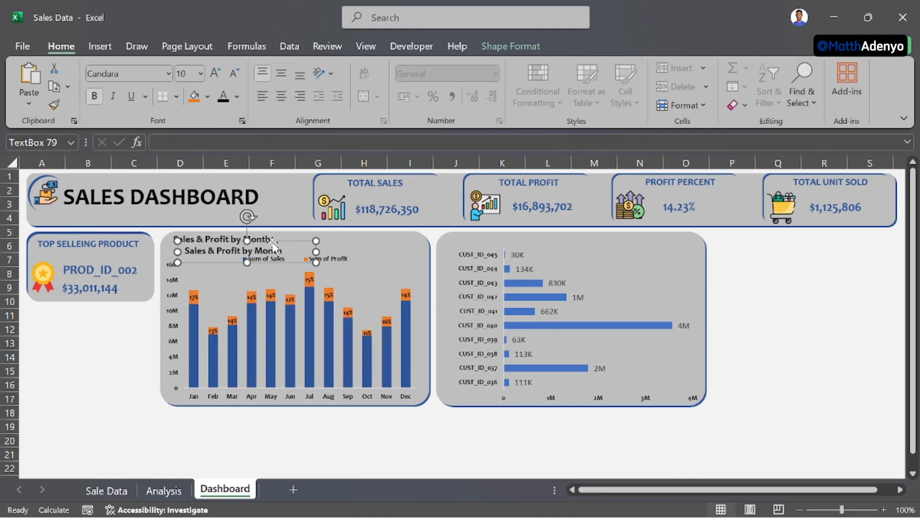
left_click_drag(272, 242, 536, 230)
key("Down")
Step: Change the duplicated title's text to "Sales by Customers"
left_click(548, 239)
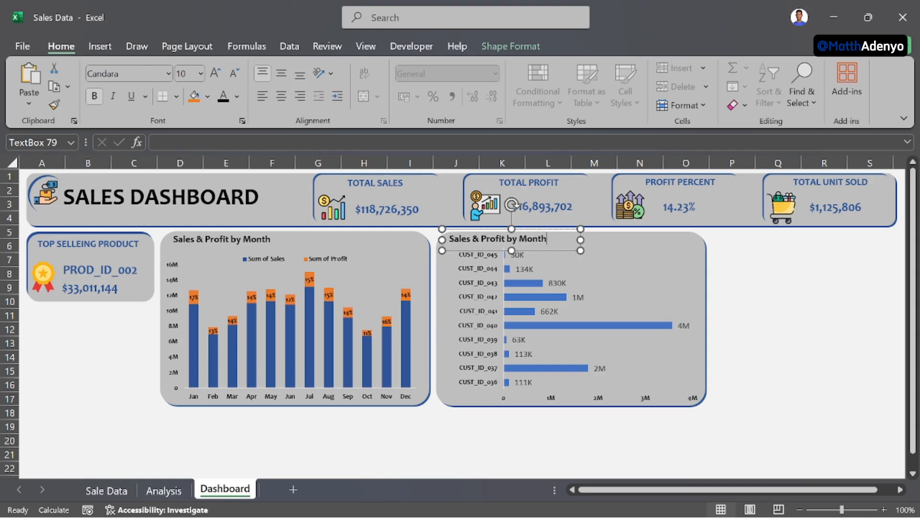
key("BackSpace")
key("BackSpace")
key("BackSpace")
key("BackSpace")
key("BackSpace")
key("BackSpace")
key("BackSpace")
key("BackSpace")
key("BackSpace")
key("BackSpace")
key("Escape")
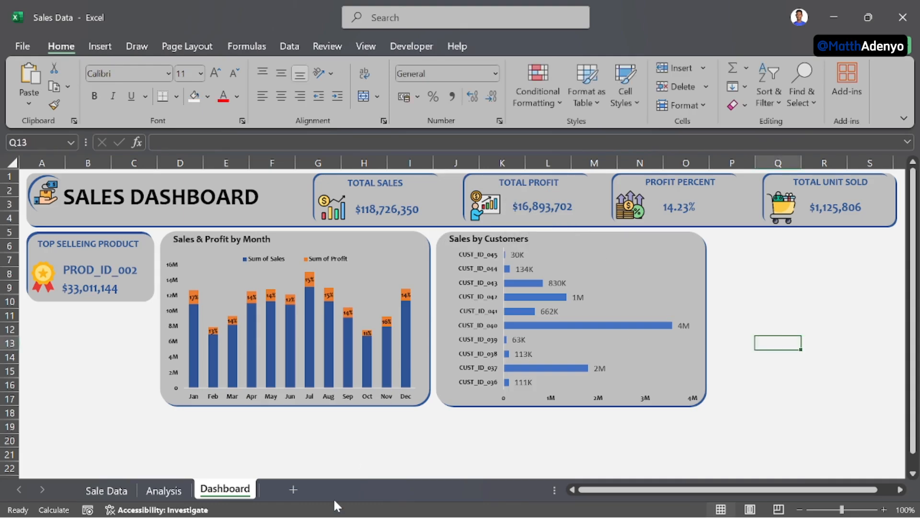
Step: Scroll the Analysis sheet's scroll bar back to the first customer and copy the control to the Dashboard sheet
left_click(159, 491)
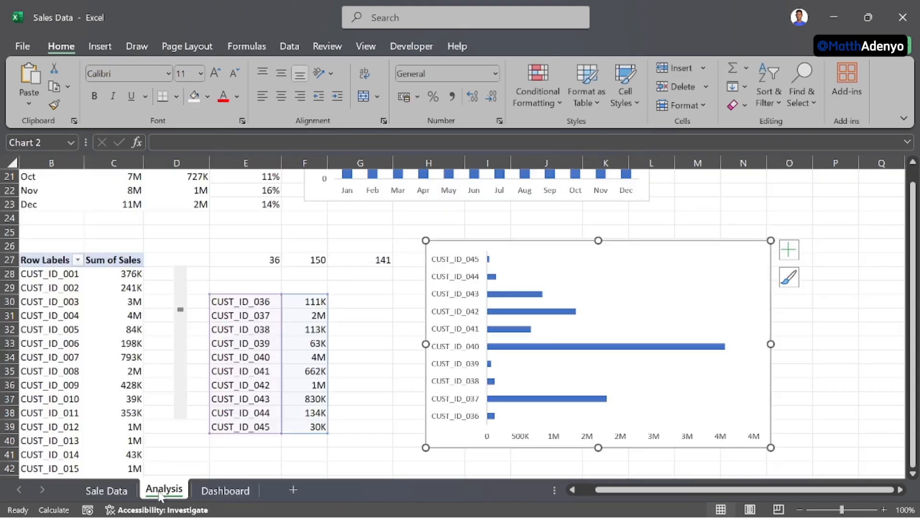
left_click(182, 283)
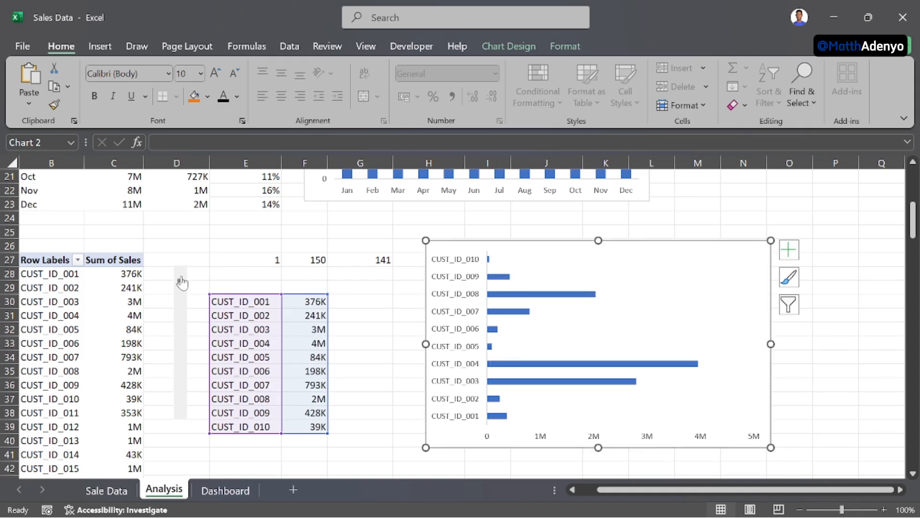
right_click(182, 276)
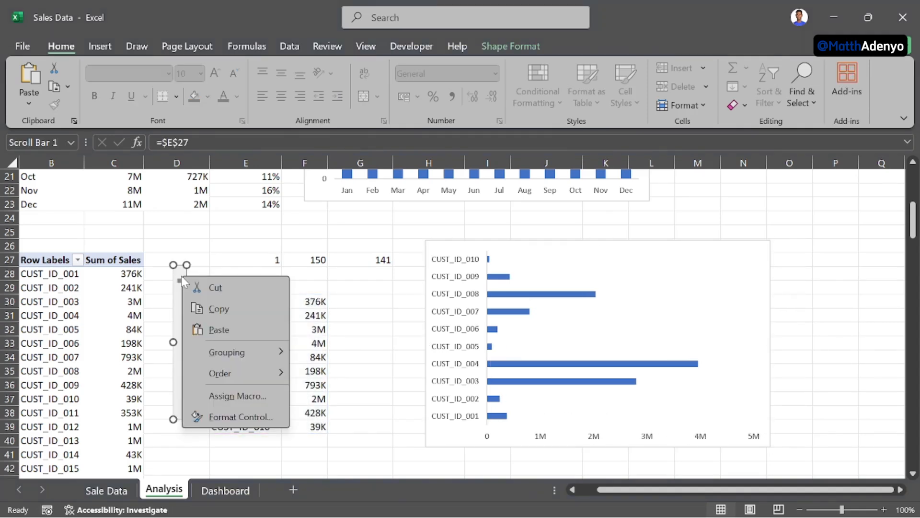
left_click(218, 308)
left_click(223, 490)
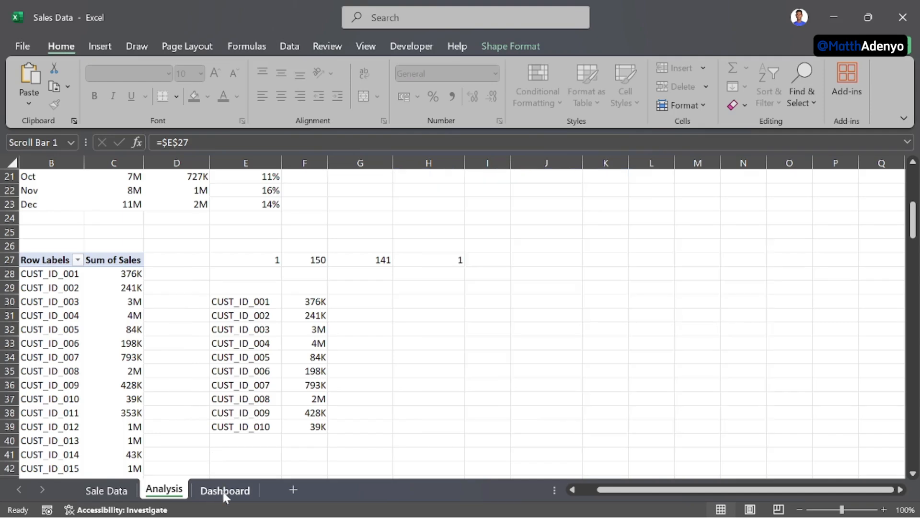
key("ctrl+v")
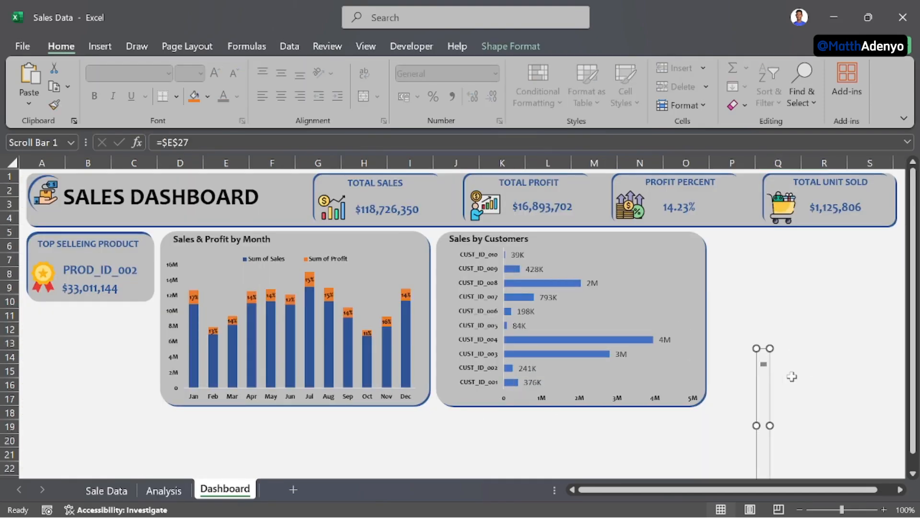
Step: Place the copied scroll bar in the gap beside the chart's customer IDs and shrink it slightly to fit the panel
left_click_drag(764, 359, 445, 255)
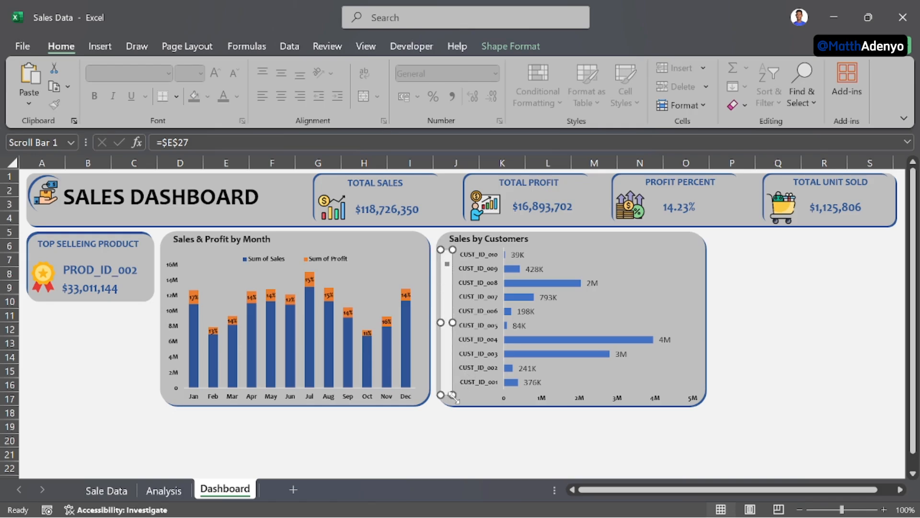
left_click(482, 427)
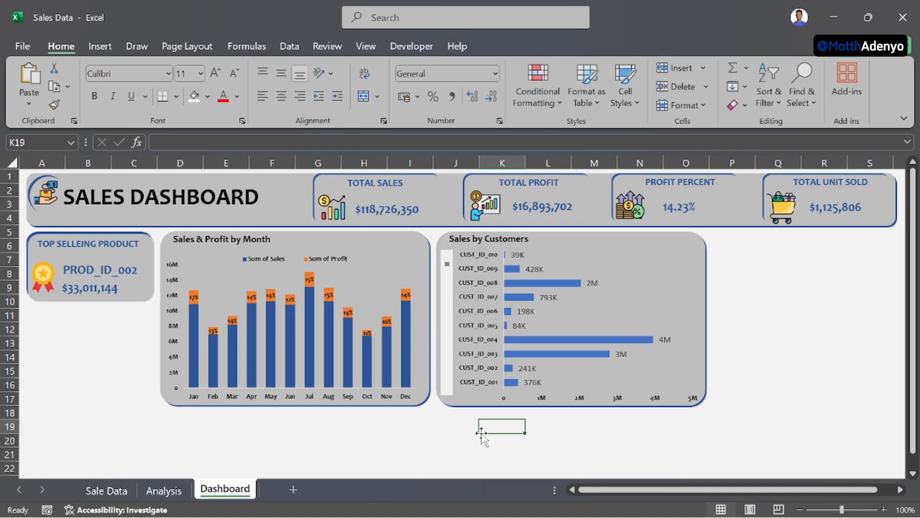
left_click(458, 441)
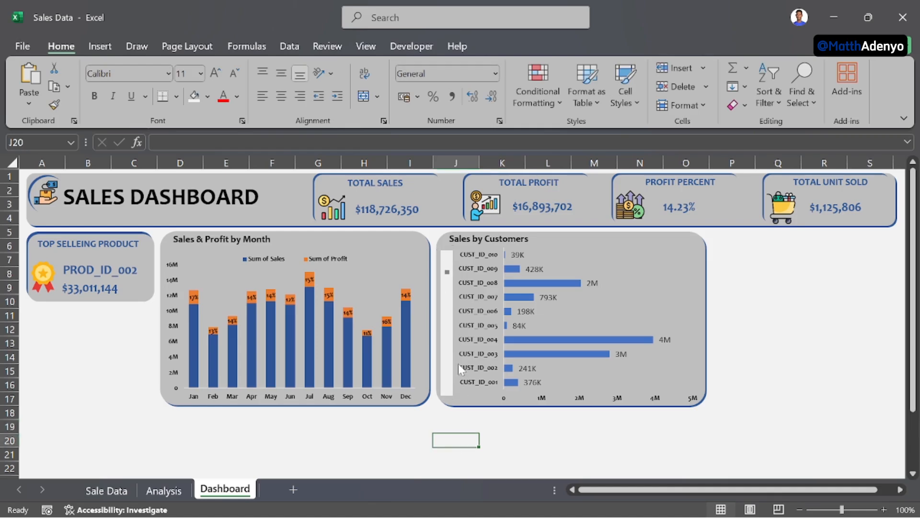
Step: Link the Dashboard's customer chart scroll bar to cell E27 on the Analysis sheet
left_click(447, 389)
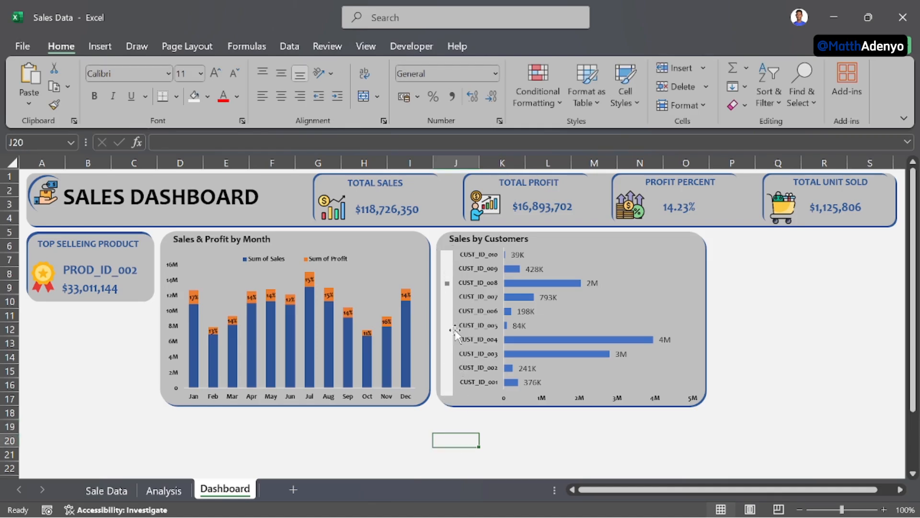
right_click(449, 360)
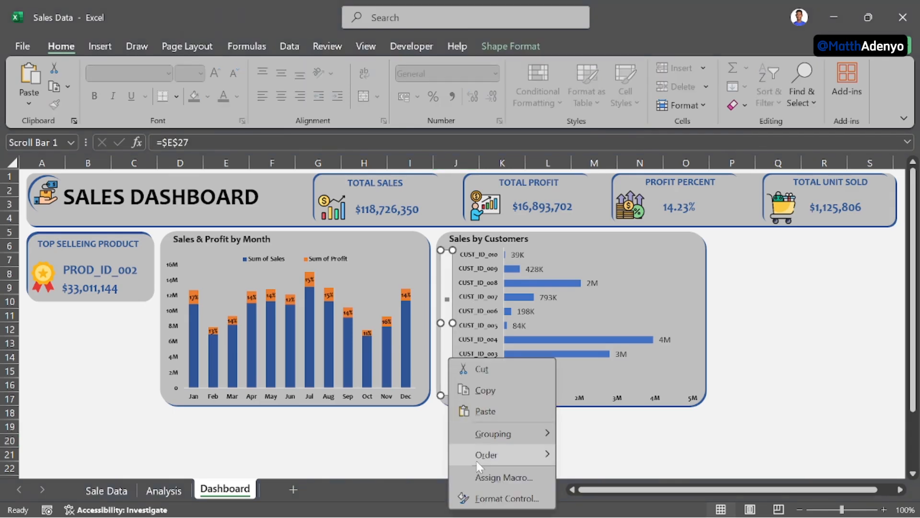
left_click(494, 499)
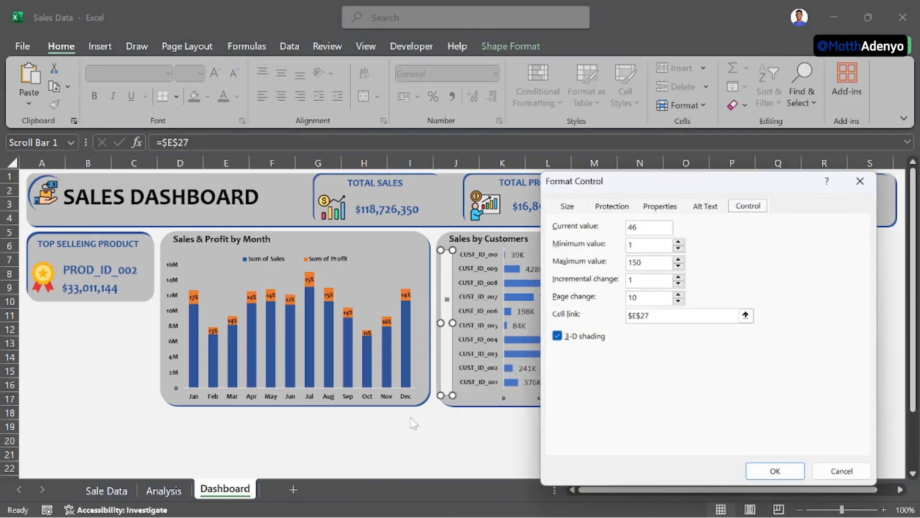
scroll(460, 370, "down", 2)
left_click(174, 492)
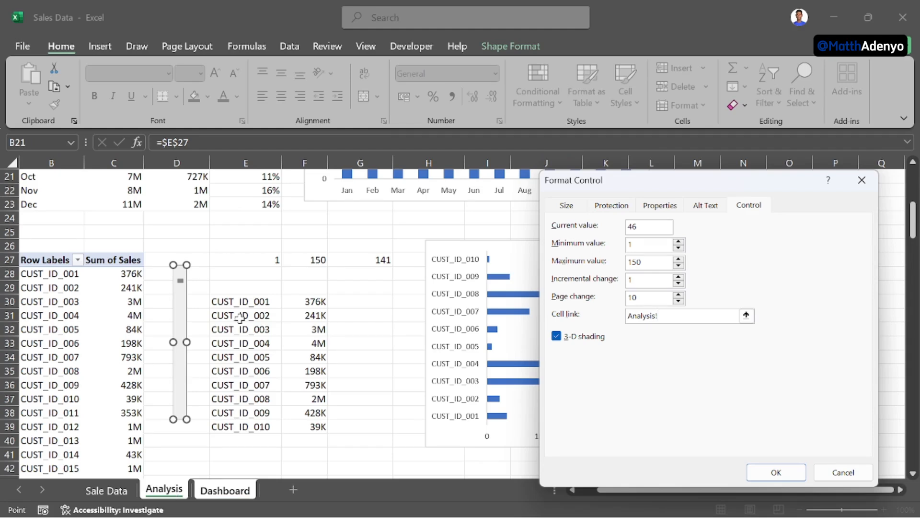
left_click(277, 263)
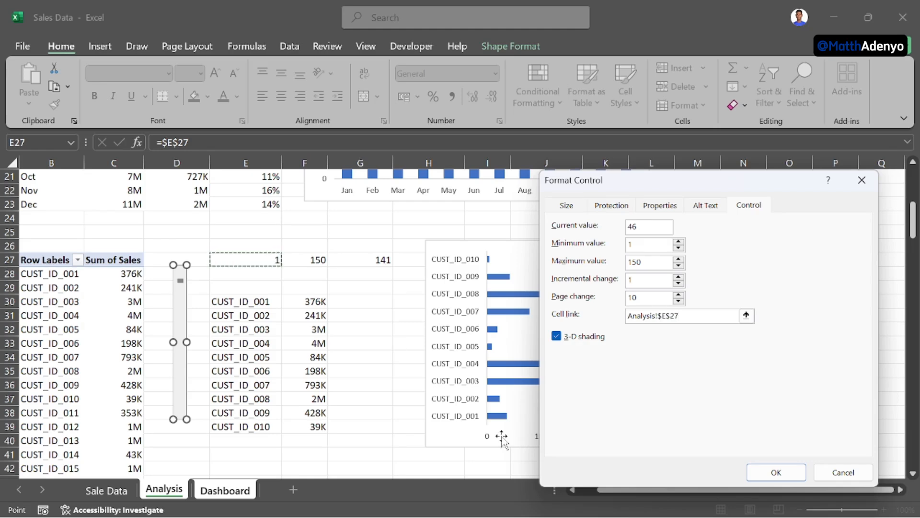
left_click(772, 472)
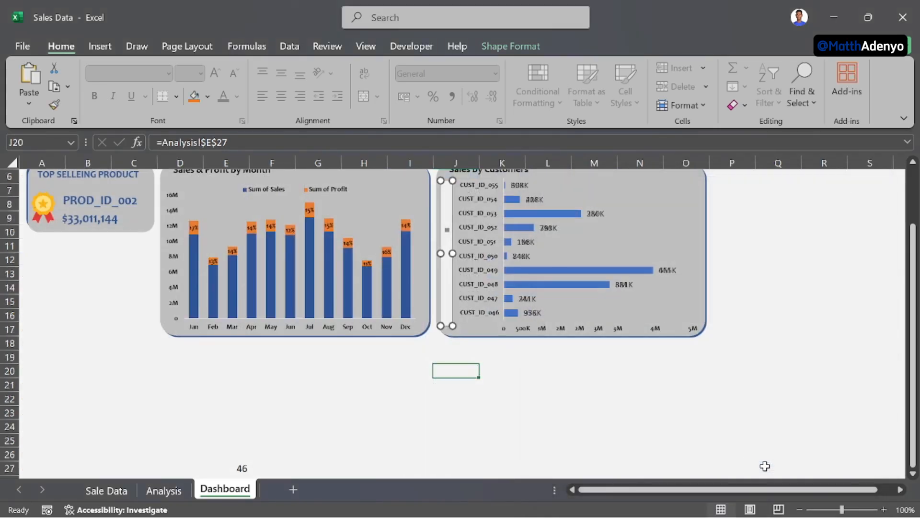
scroll(452, 425, "up", 2)
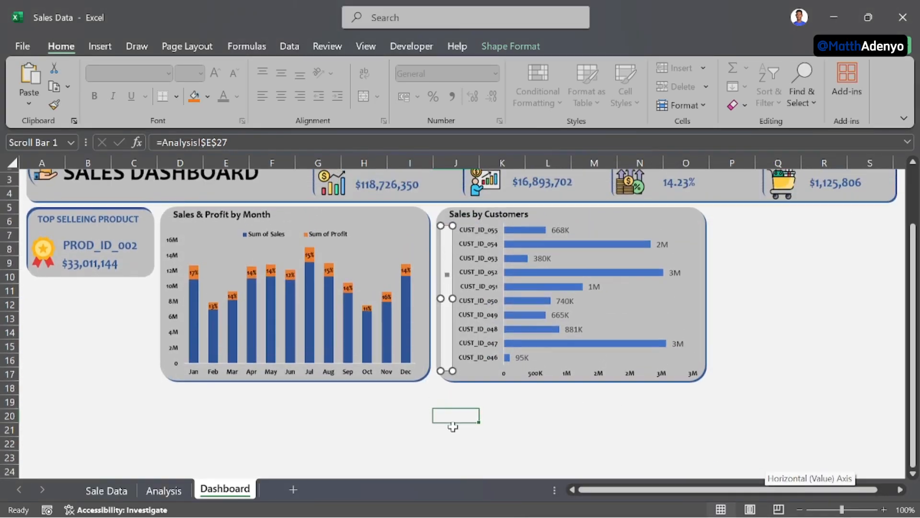
left_click(667, 425)
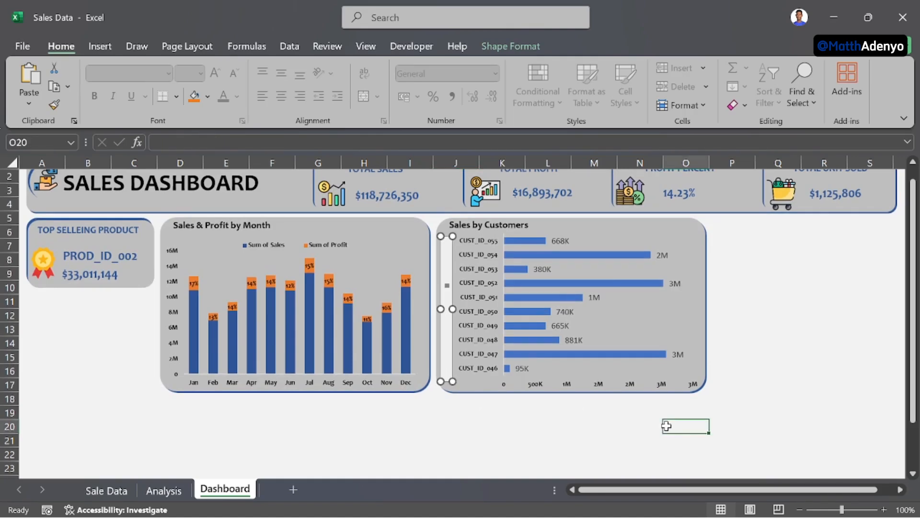
left_click(398, 453)
scroll(408, 431, "up", 1)
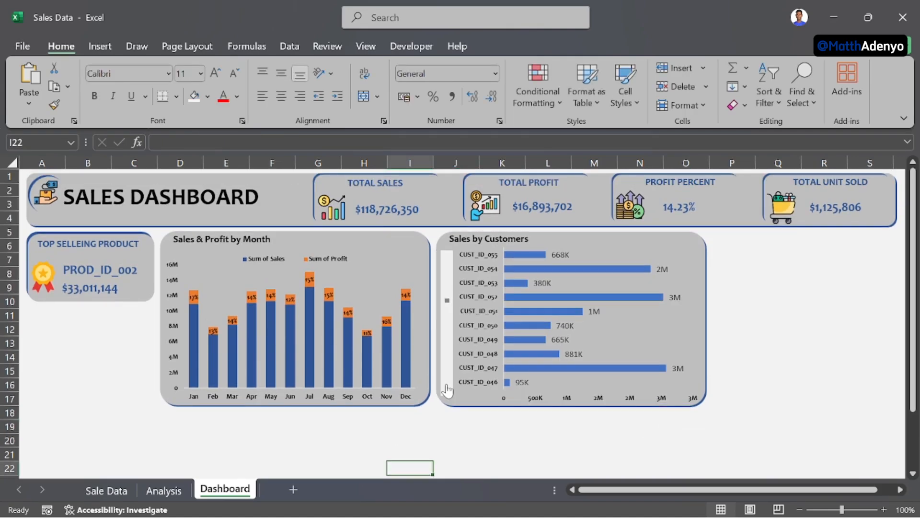
Step: Check the relinked scroll bar by stepping the customer chart forward through several customers and partway back
left_click(448, 390)
left_click(447, 390)
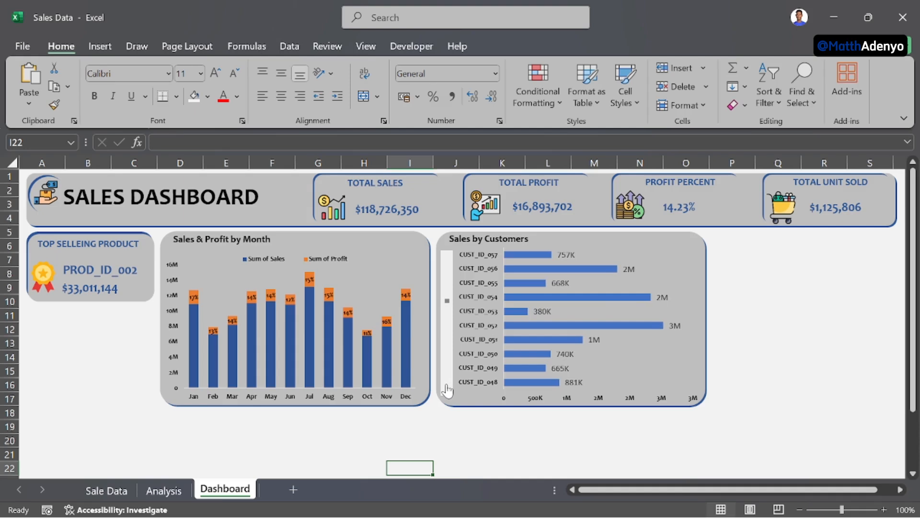
left_click(447, 390)
left_click(448, 390)
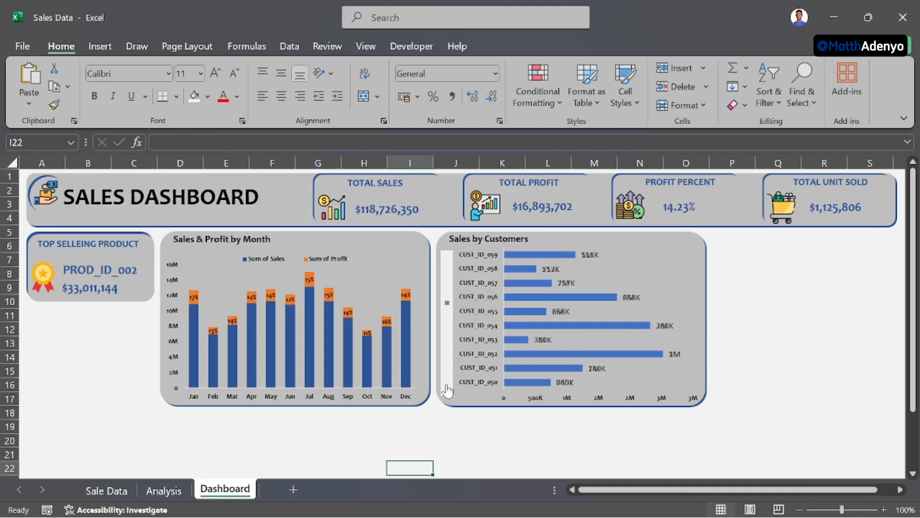
left_click(447, 389)
left_click(447, 390)
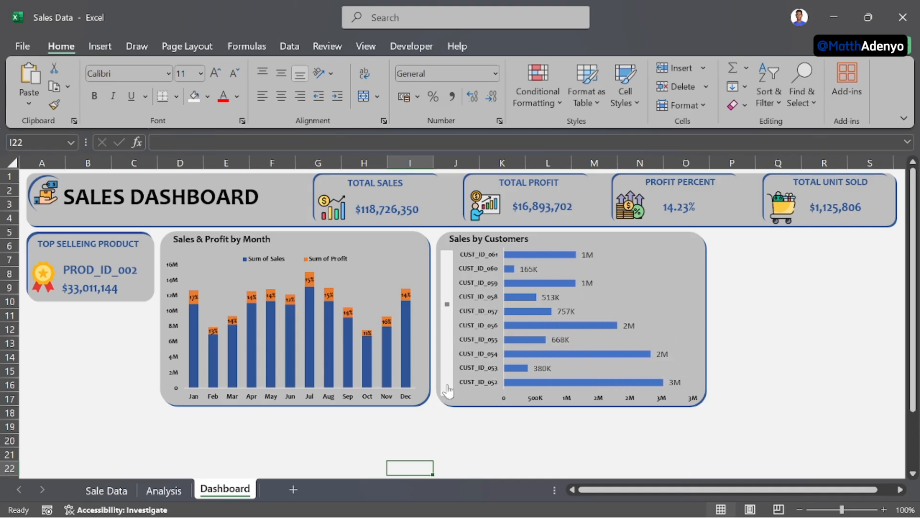
left_click(449, 393)
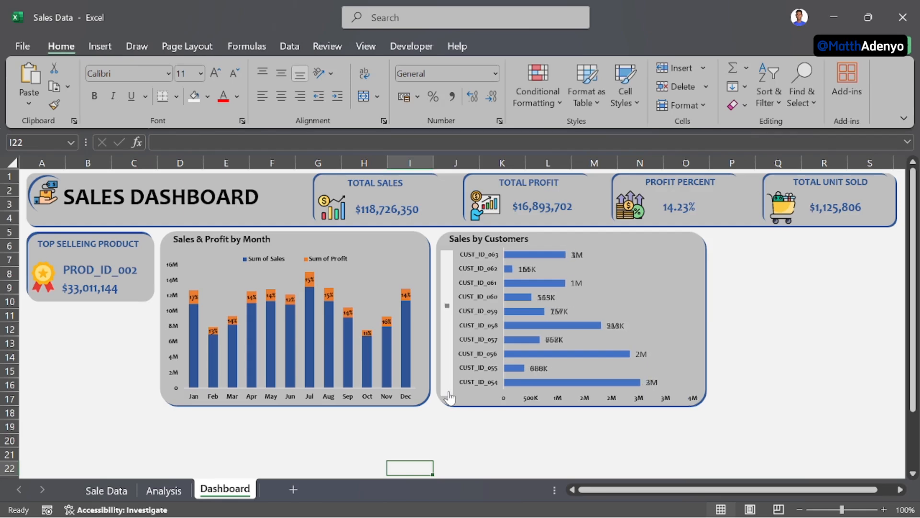
left_click(449, 393)
left_click(450, 393)
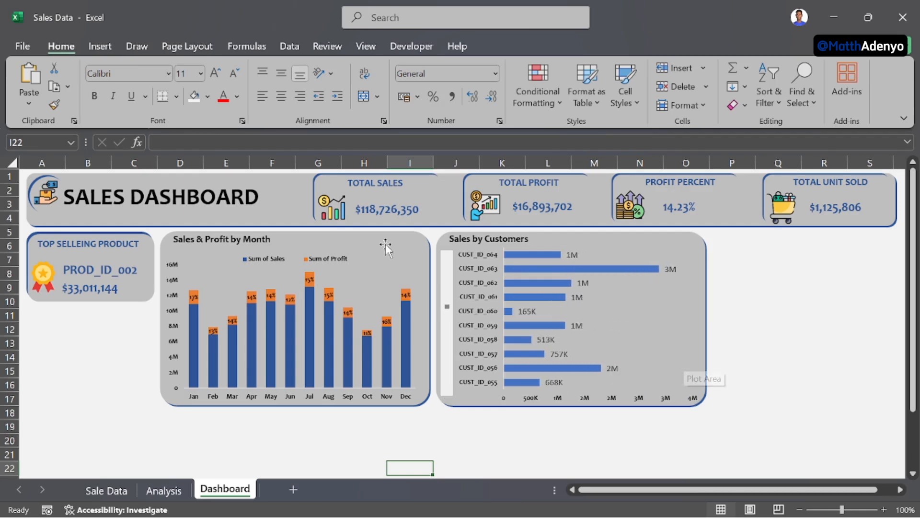
left_click(451, 262)
left_click(450, 261)
left_click(451, 261)
left_click(750, 287)
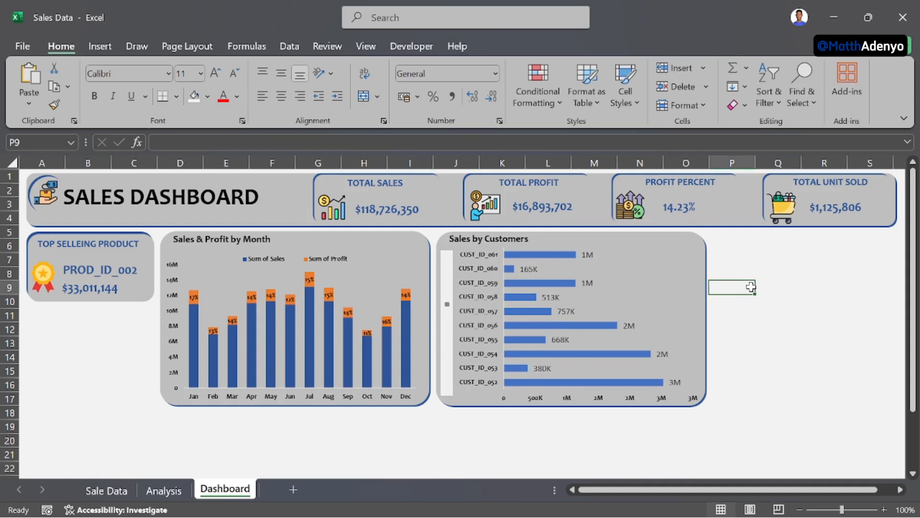
Step: Duplicate the customer chart's background panel, place the copy beside the original on its outer side, and narrow it
scroll(751, 287, "right", 2)
left_click(617, 244)
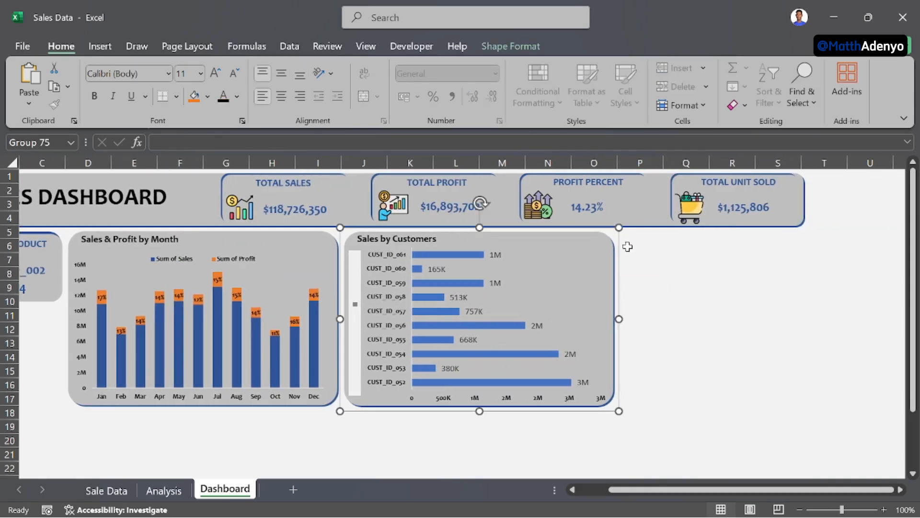
left_click(620, 245)
left_click(604, 245)
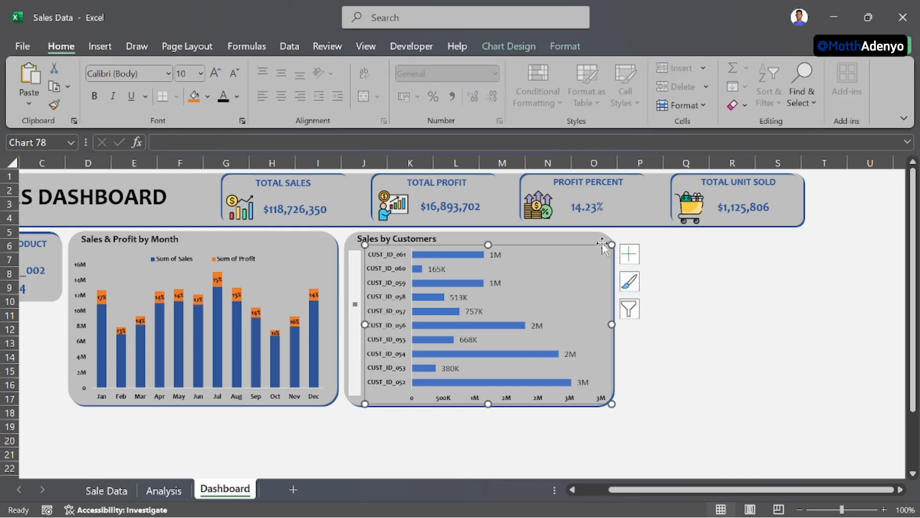
left_click(618, 246)
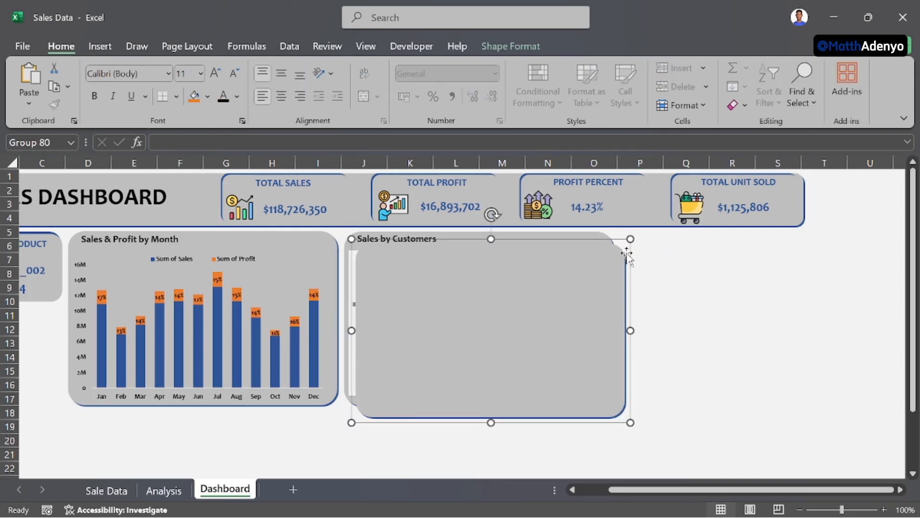
left_click_drag(596, 260, 818, 232)
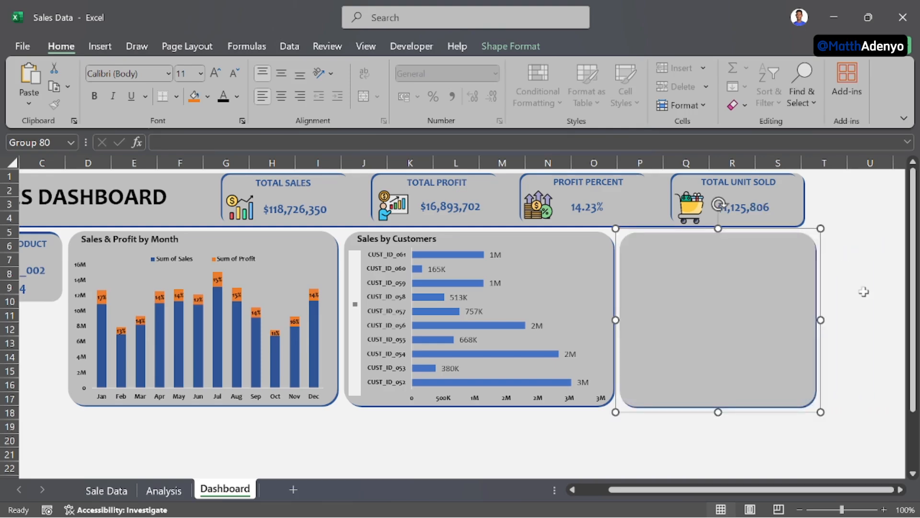
left_click(881, 312)
scroll(678, 462, "left", 2)
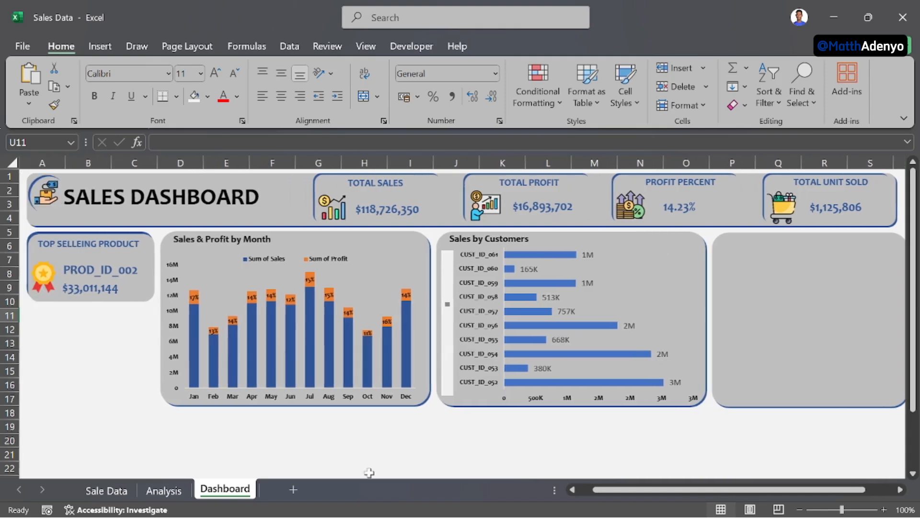
left_click(168, 493)
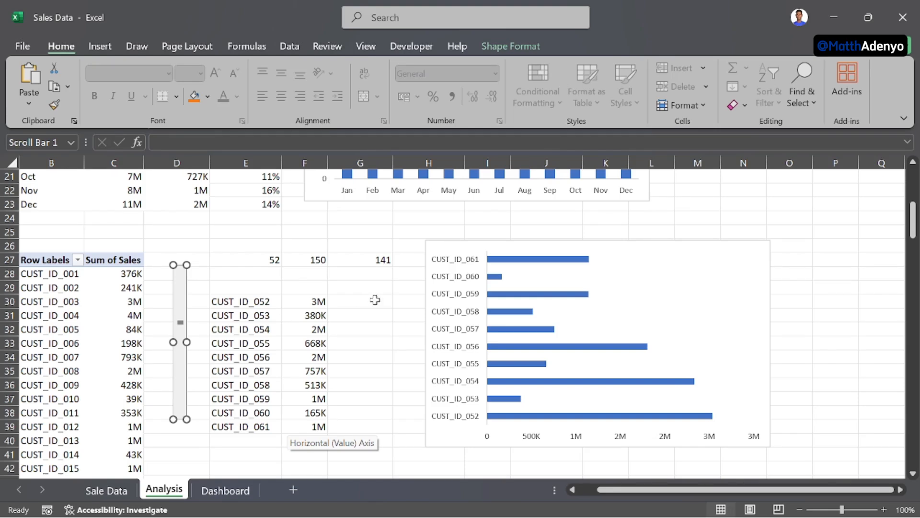
mouse_move(206, 482)
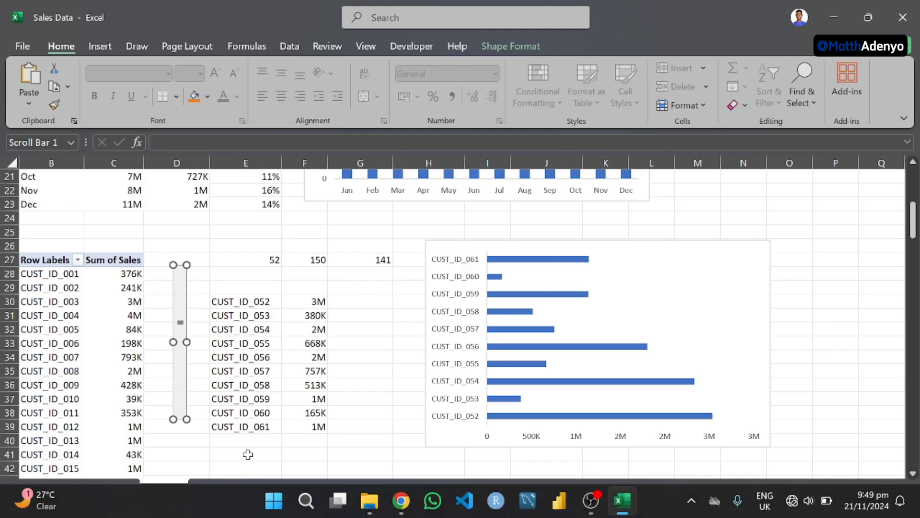
left_click(226, 489)
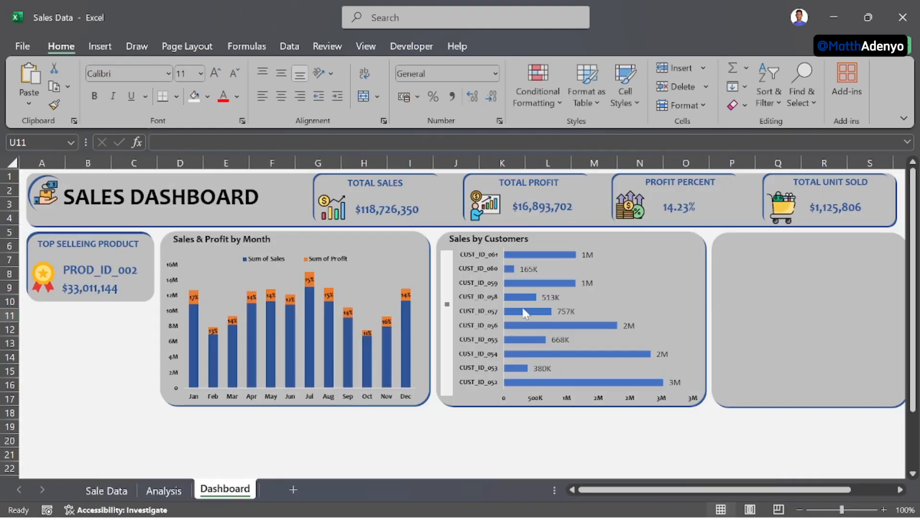
scroll(801, 323, "right", 1)
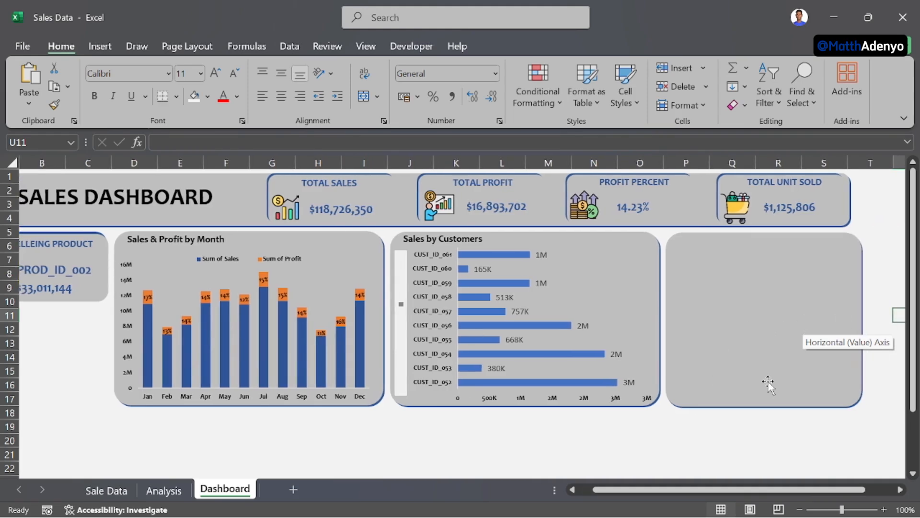
Step: Insert a PivotTable based on Table3 from the Sale Data sheet into the existing Analysis sheet at cell N2
left_click(165, 490)
scroll(450, 336, "right", 2)
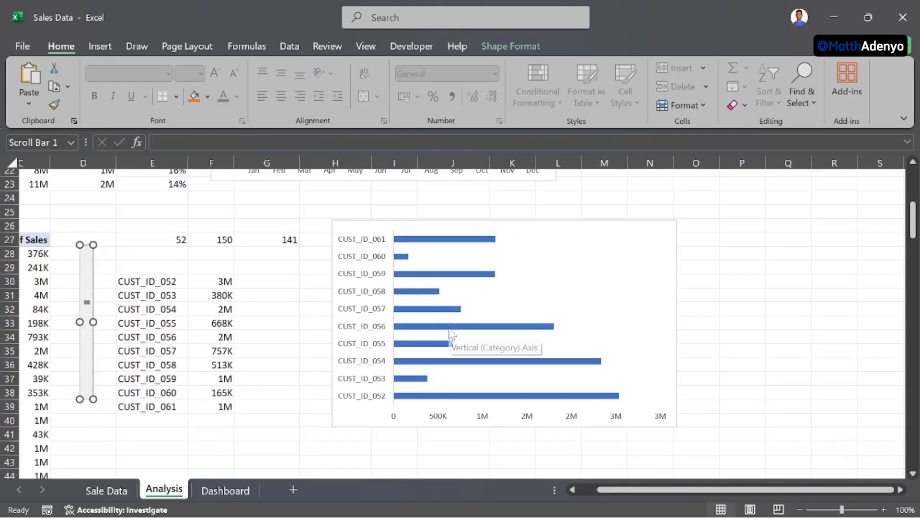
scroll(759, 231, "up", 7)
scroll(758, 230, "right", 2)
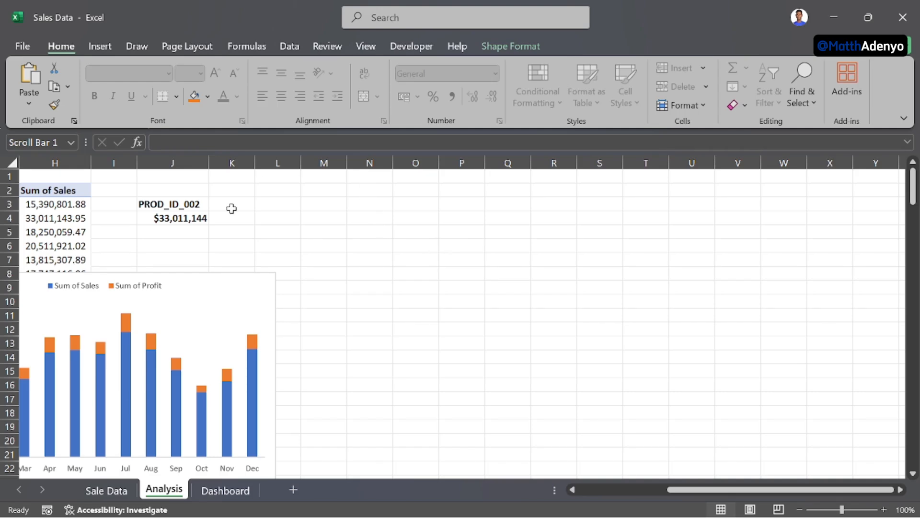
left_click(106, 490)
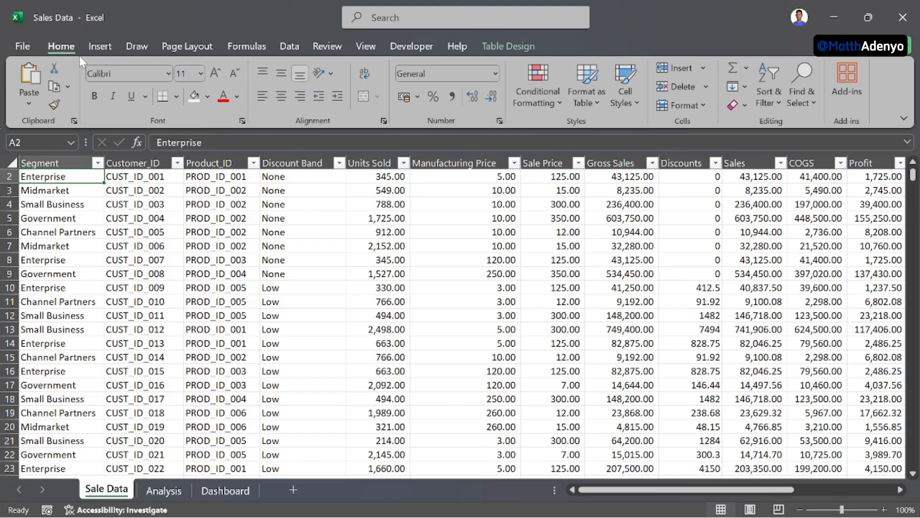
left_click(100, 46)
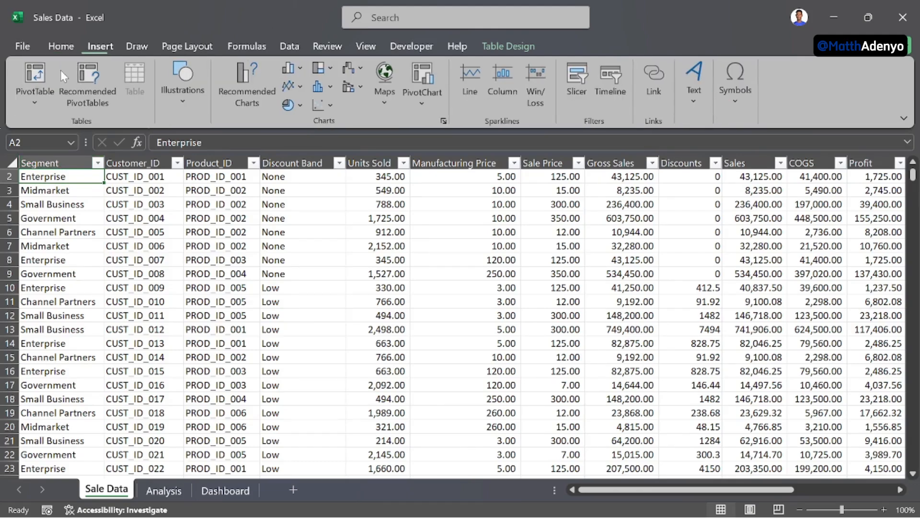
left_click(35, 73)
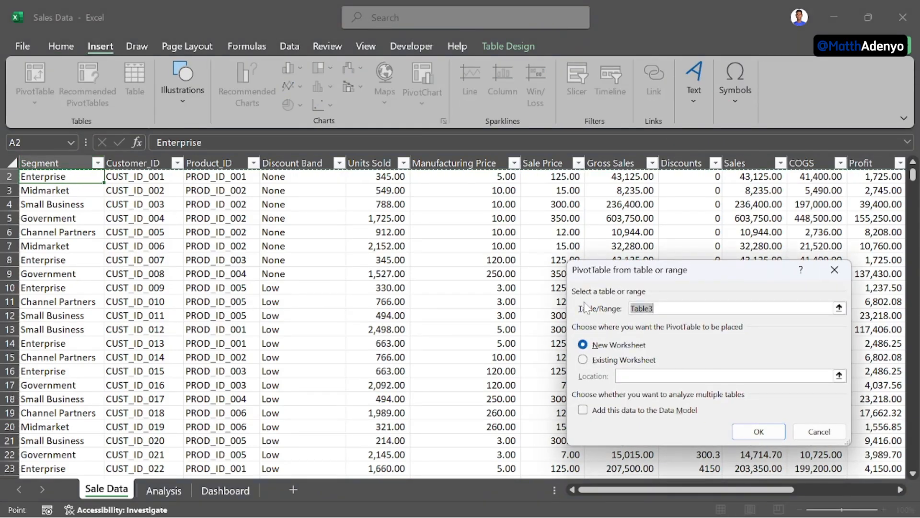
left_click(629, 362)
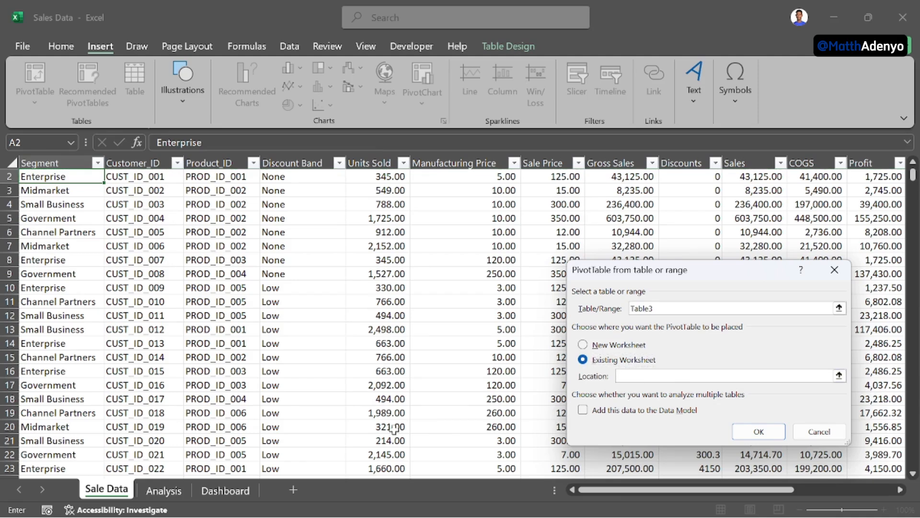
left_click(161, 493)
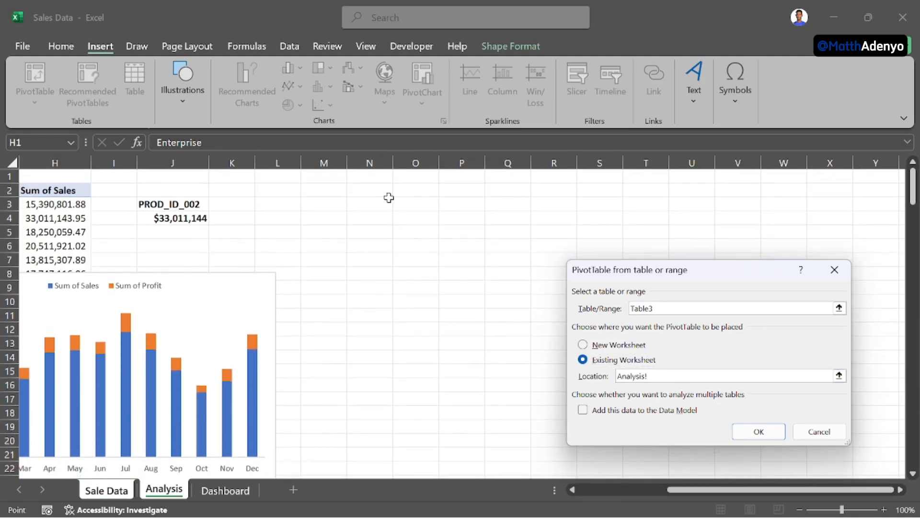
left_click(376, 203)
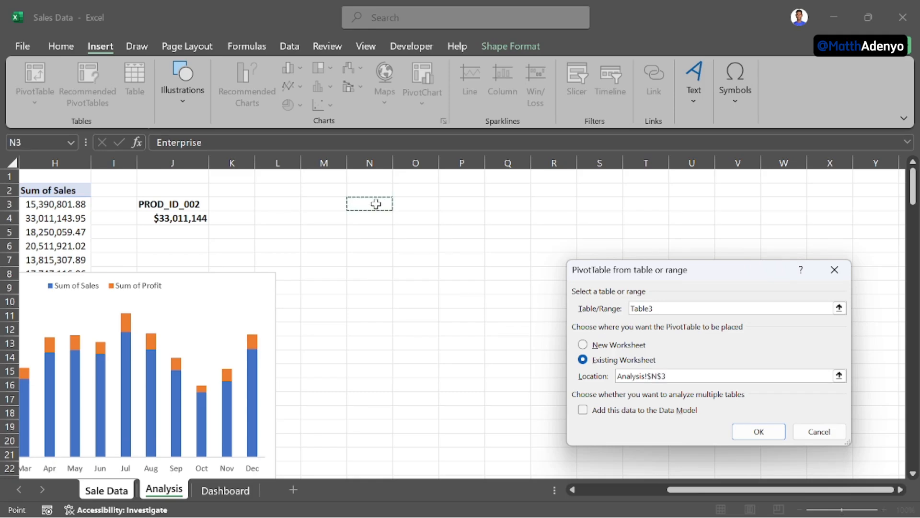
left_click(372, 191)
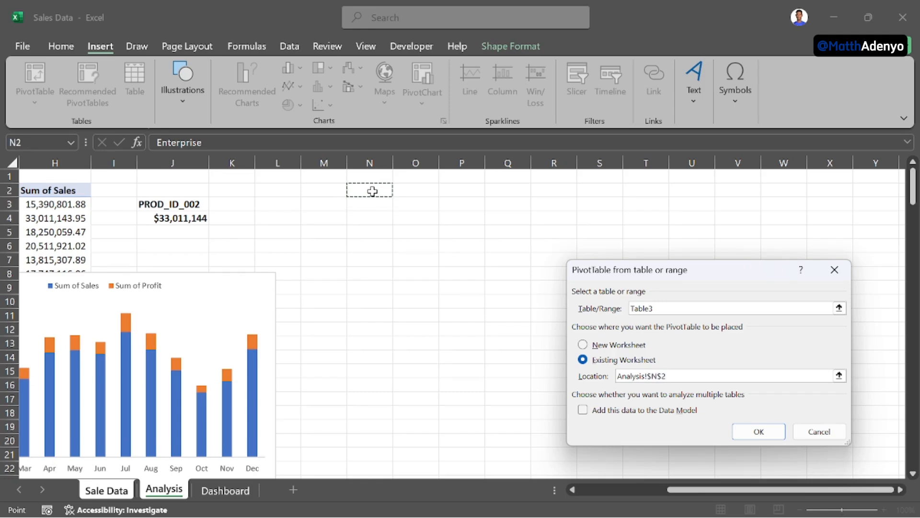
key("Return")
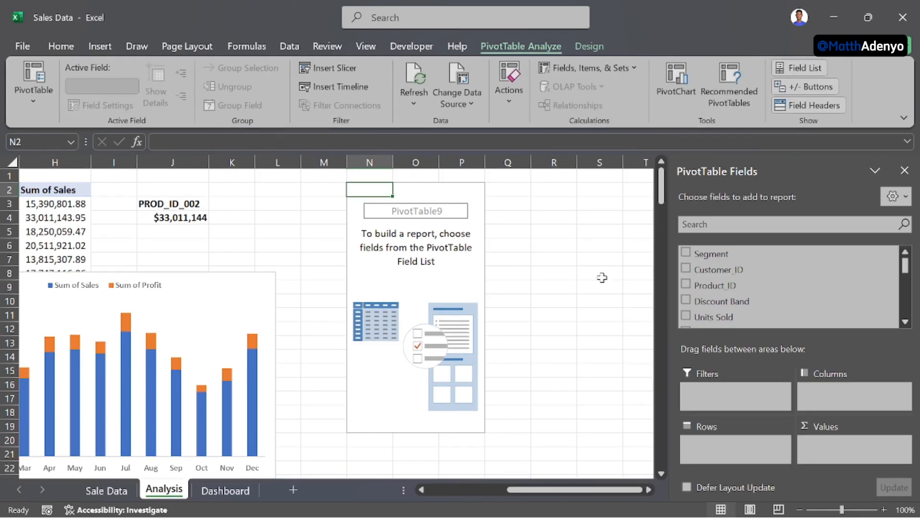
scroll(732, 295, "down", 3)
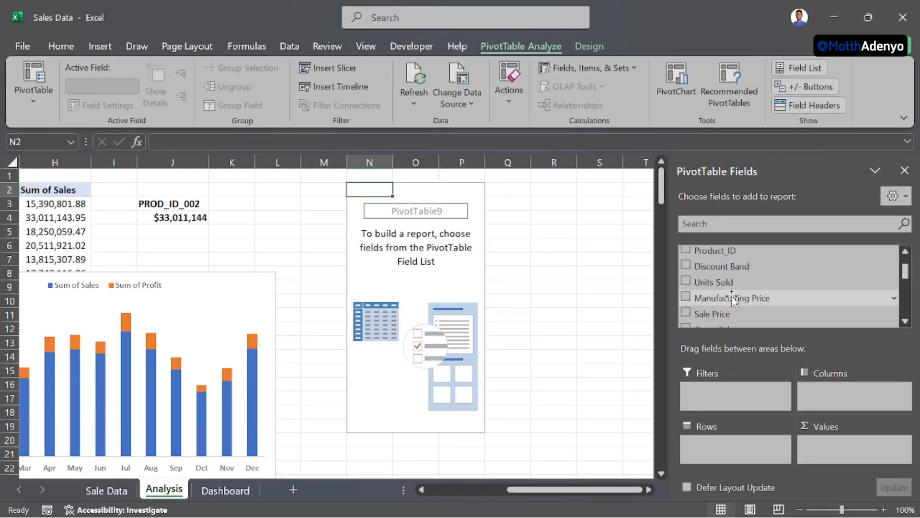
Step: Set up the new PivotTable with Product_Name as rows and the sum of Sales as values
scroll(732, 295, "down", 6)
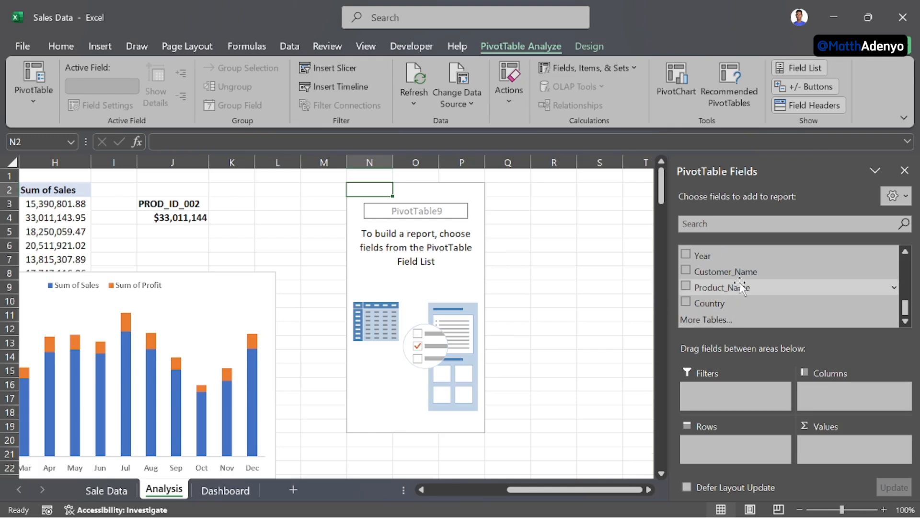
left_click_drag(740, 287, 710, 442)
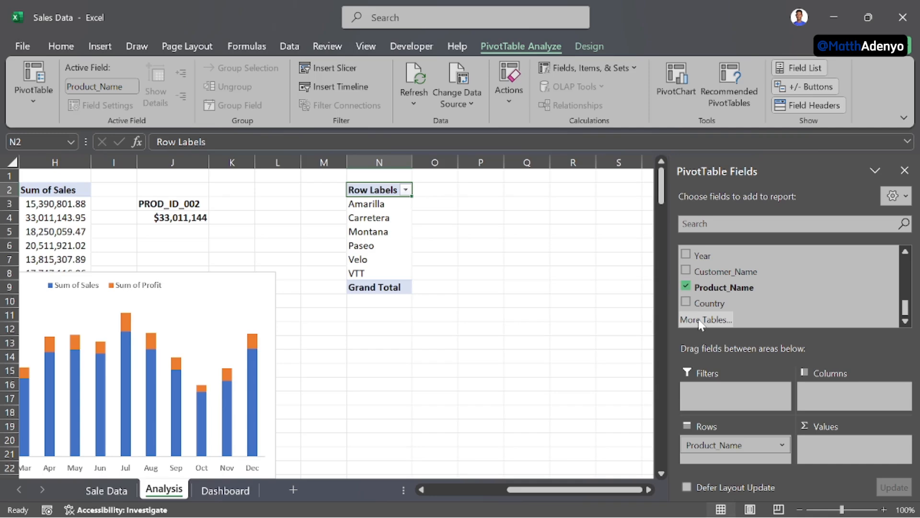
scroll(765, 274, "up", 2)
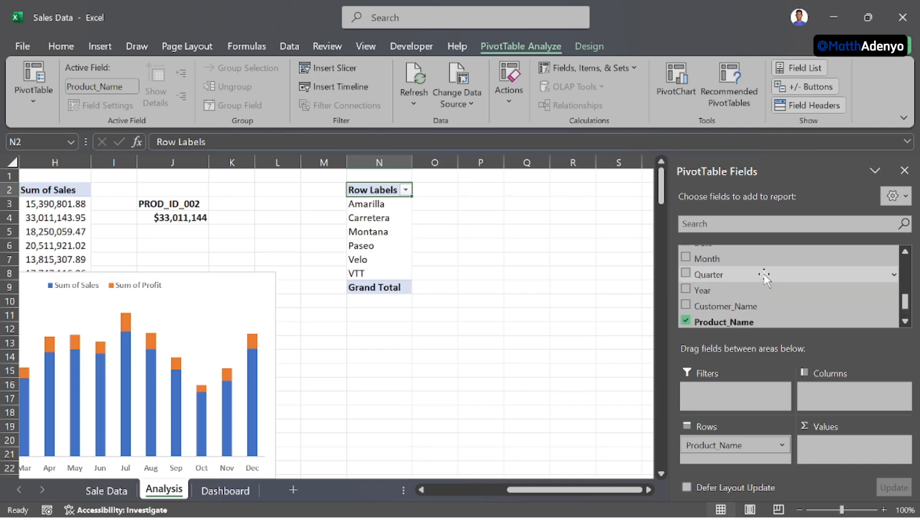
scroll(765, 276, "up", 2)
scroll(766, 277, "down", 3)
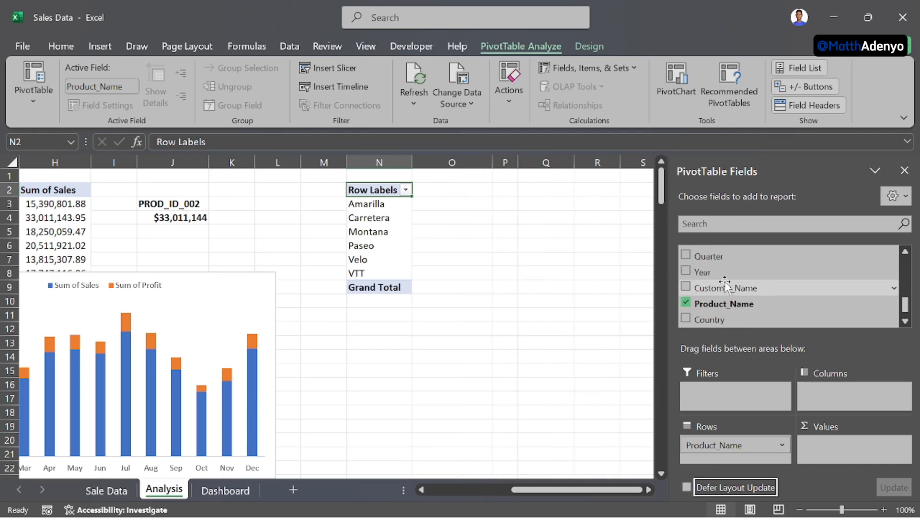
scroll(724, 281, "up", 1)
scroll(725, 281, "up", 2)
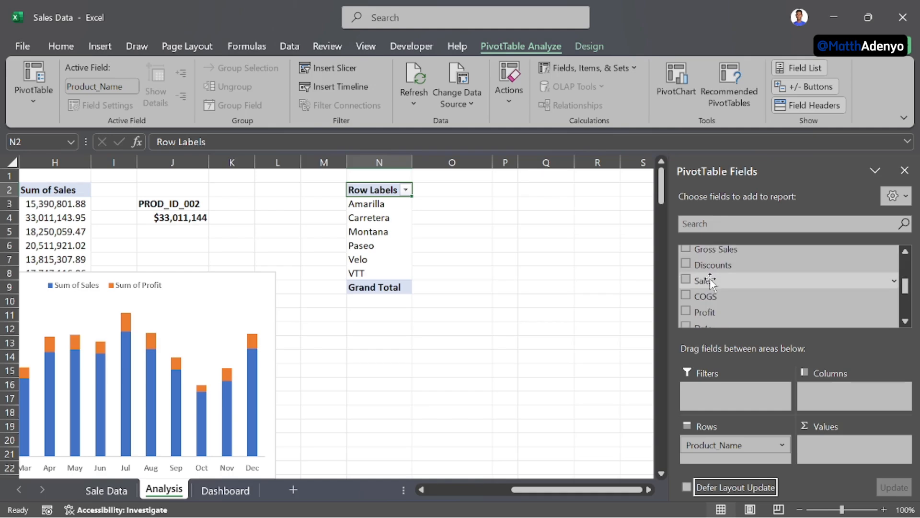
left_click_drag(710, 282, 837, 447)
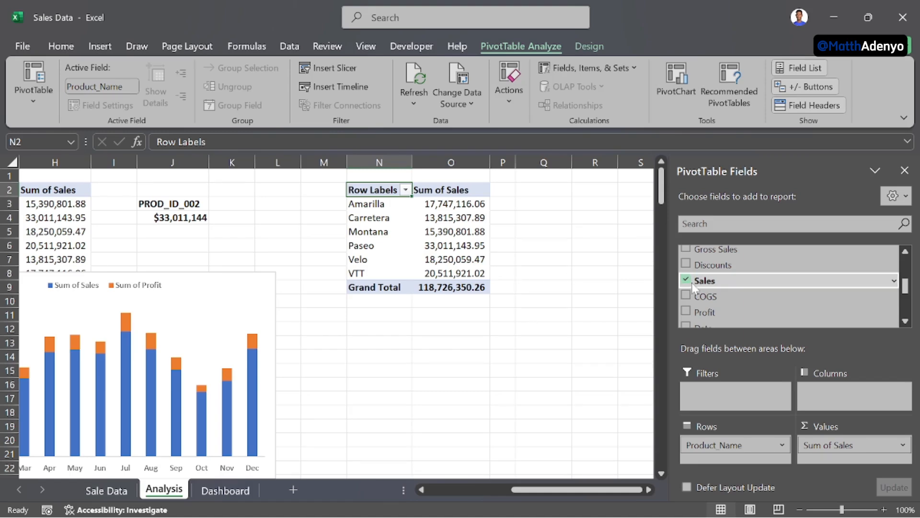
Step: Add the Year field to the PivotTable's rows beneath Product_Name
scroll(745, 277, "up", 2)
scroll(746, 277, "up", 1)
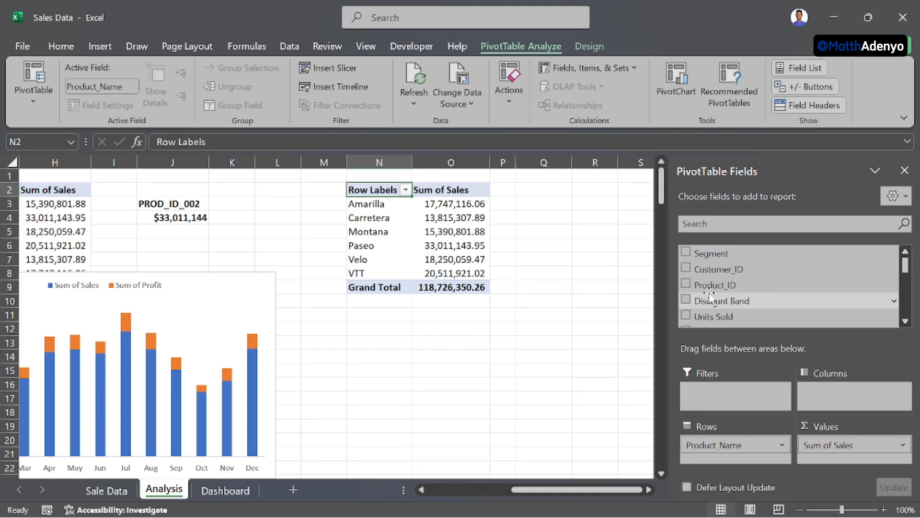
scroll(720, 294, "down", 5)
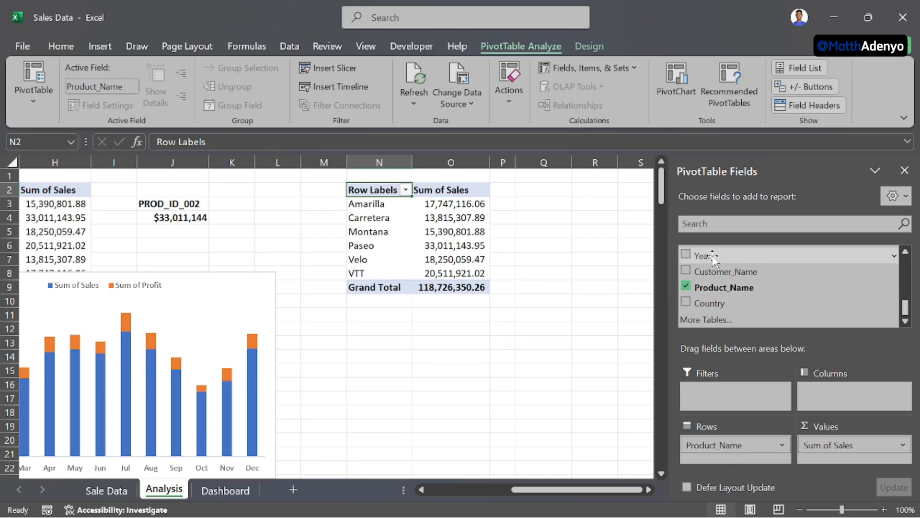
left_click_drag(722, 256, 724, 463)
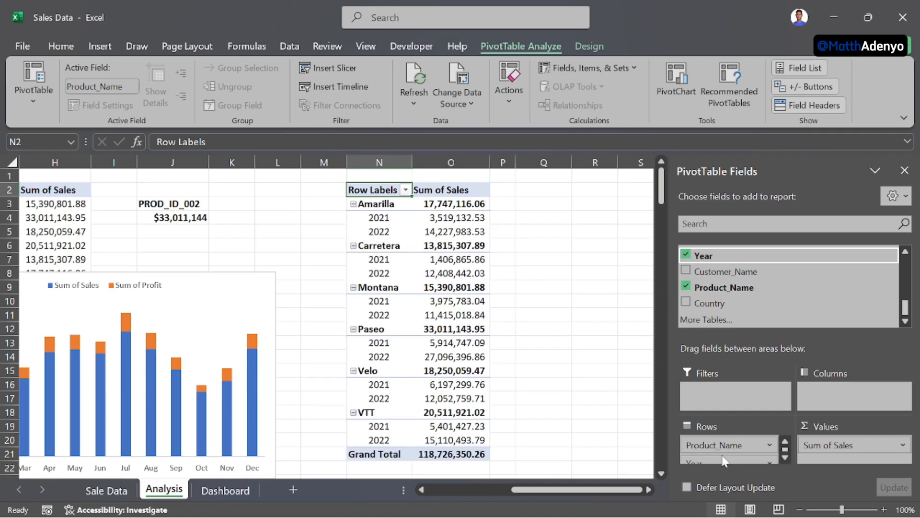
Step: Remove the grand total row from the product and year PivotTable
scroll(409, 306, "down", 2)
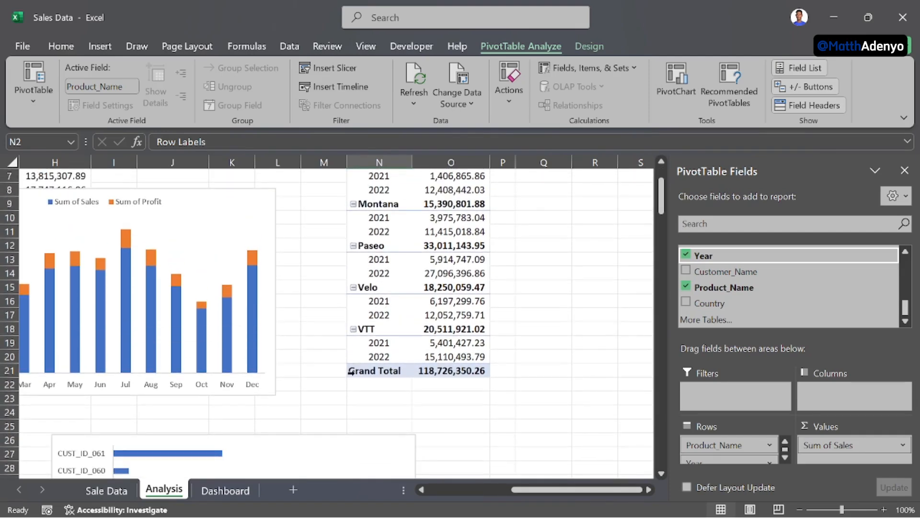
right_click(364, 370)
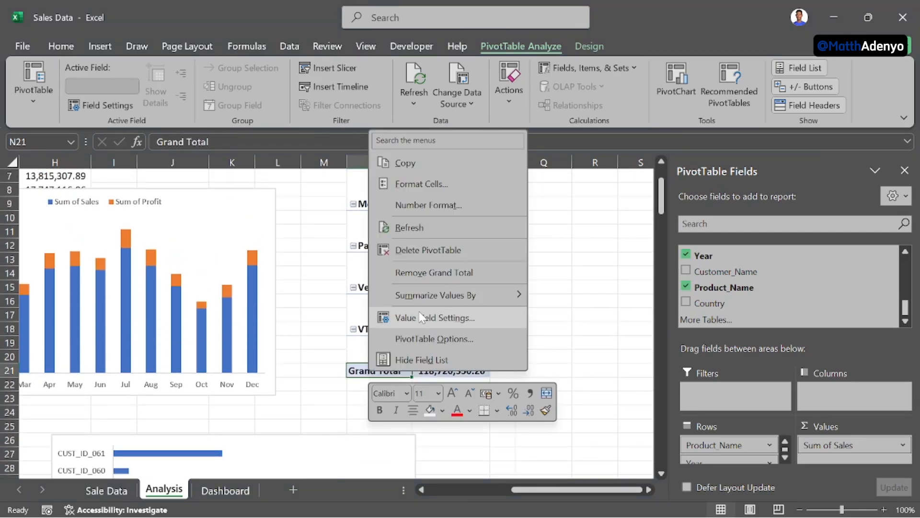
left_click(428, 270)
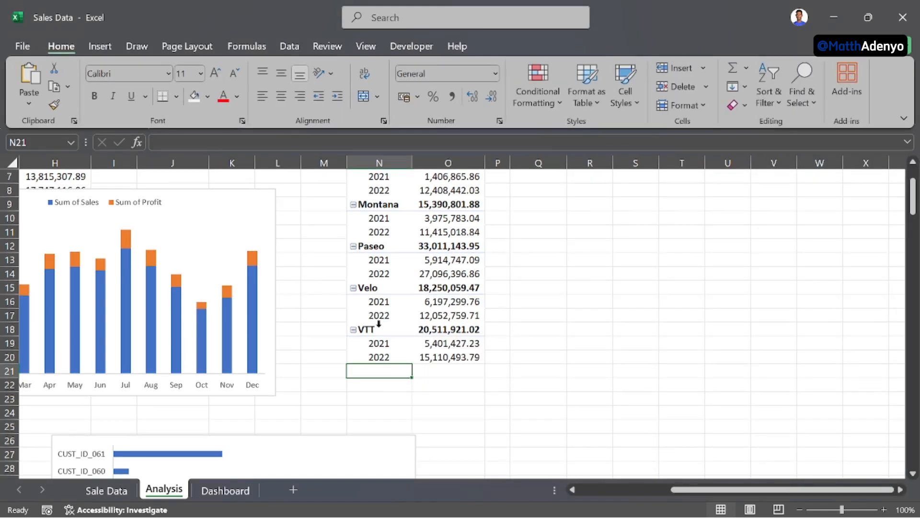
Step: Enable the Classic PivotTable layout in the options of the product and year PivotTable
scroll(379, 324, "up", 2)
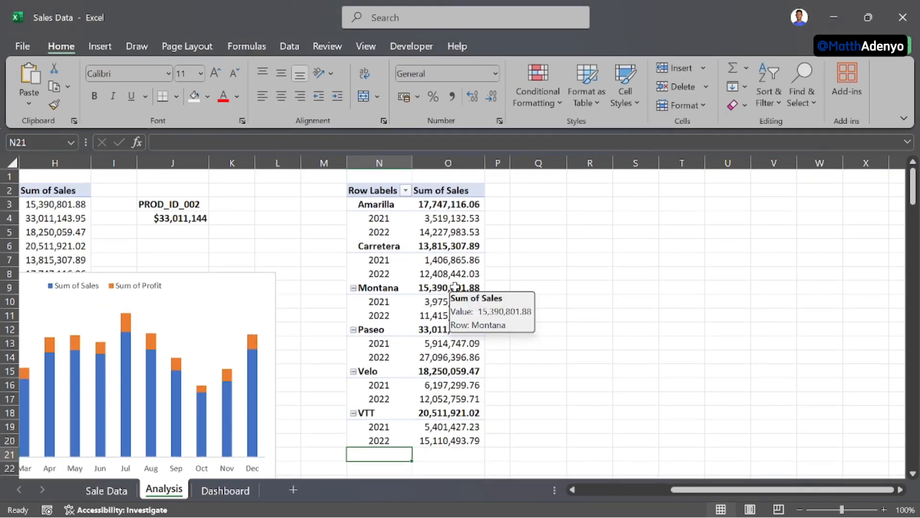
right_click(412, 224)
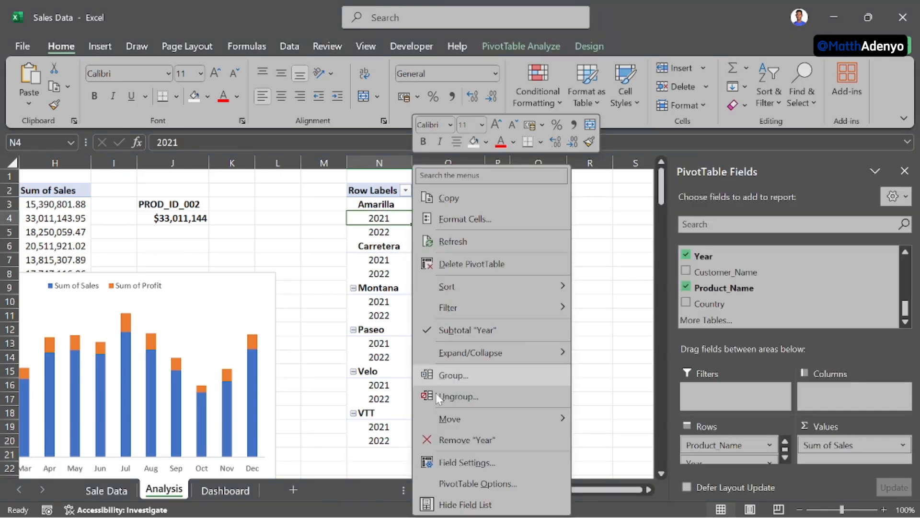
left_click(483, 484)
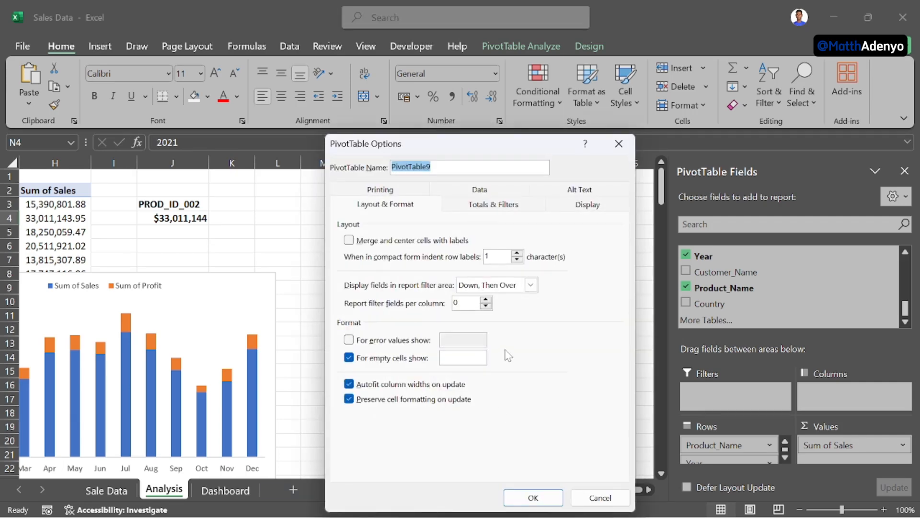
left_click(581, 211)
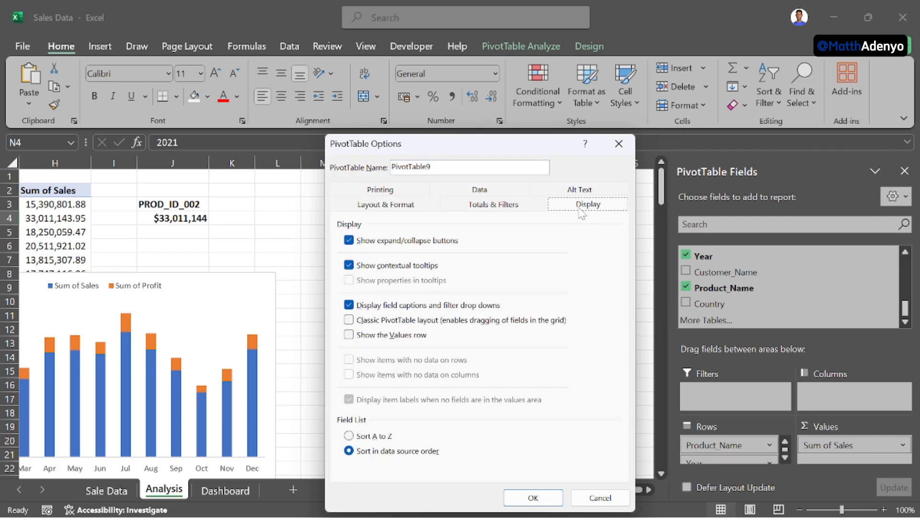
left_click(350, 320)
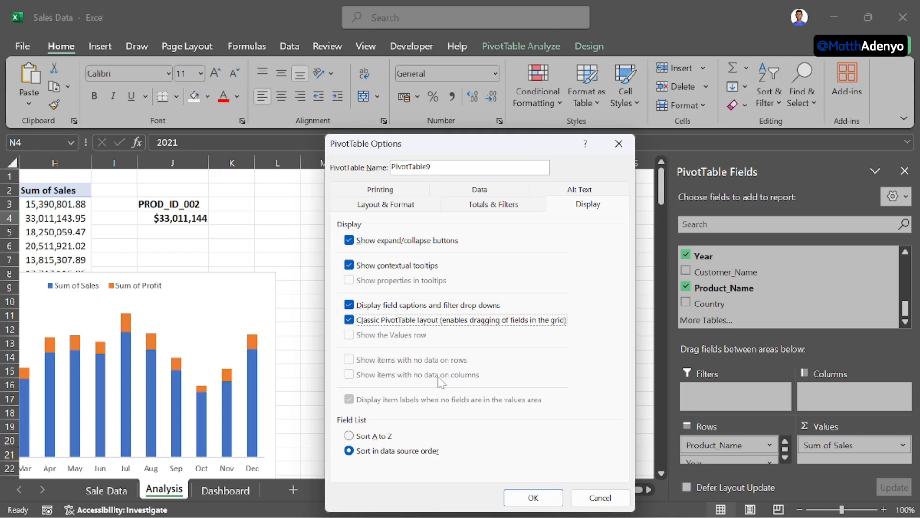
left_click(533, 498)
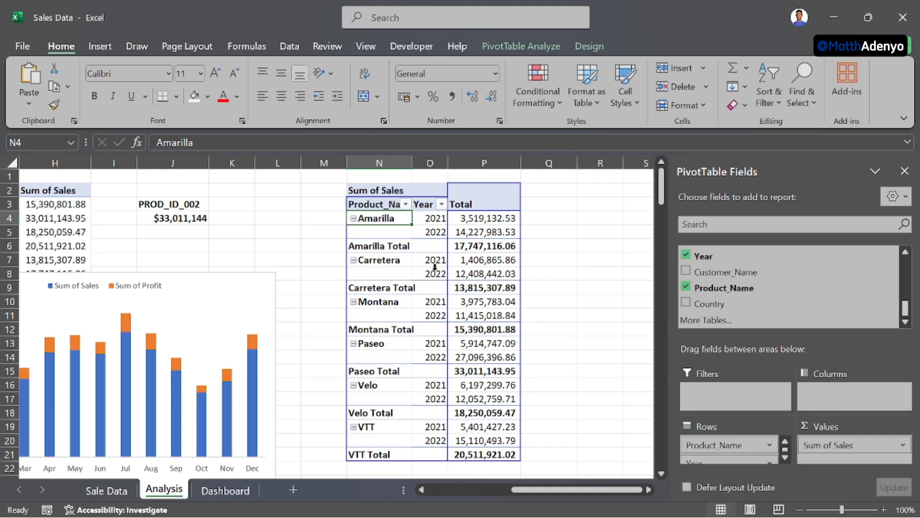
Step: Make the PivotTable's Product_Name field repeat its item labels and turn off its subtotals
right_click(394, 428)
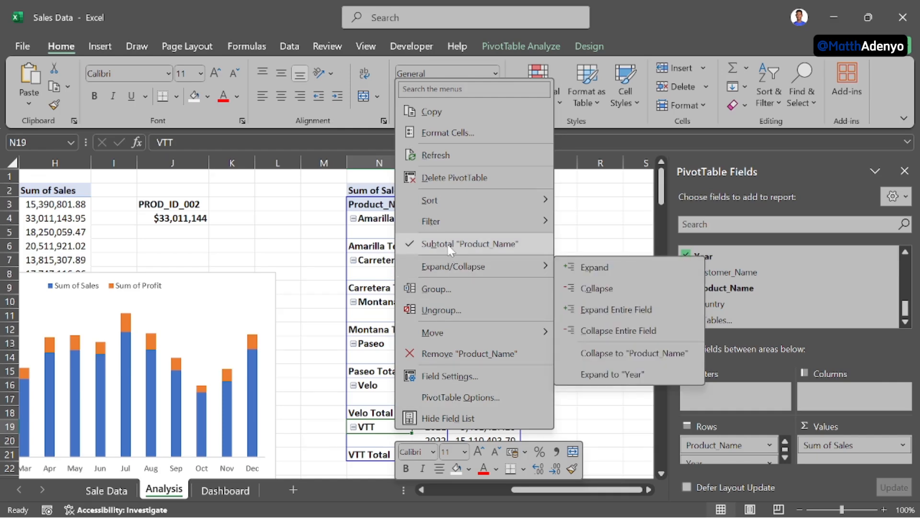
left_click(460, 377)
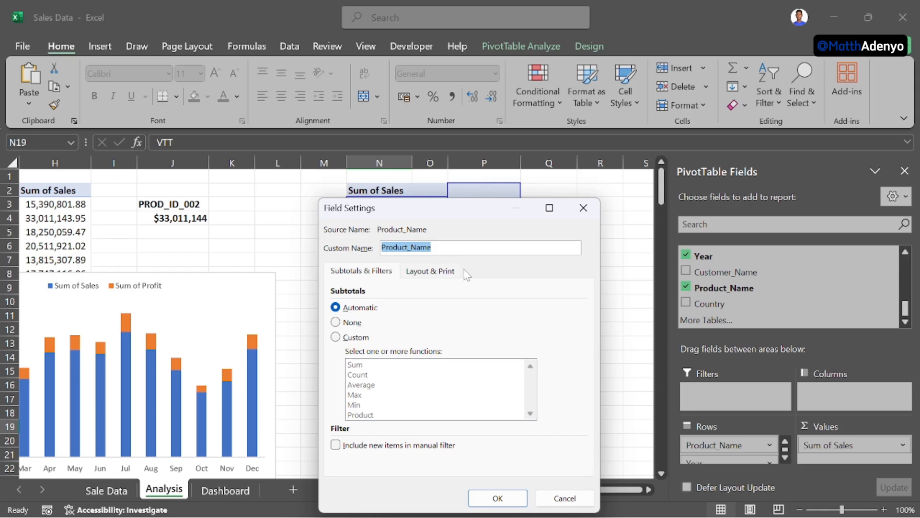
left_click(386, 272)
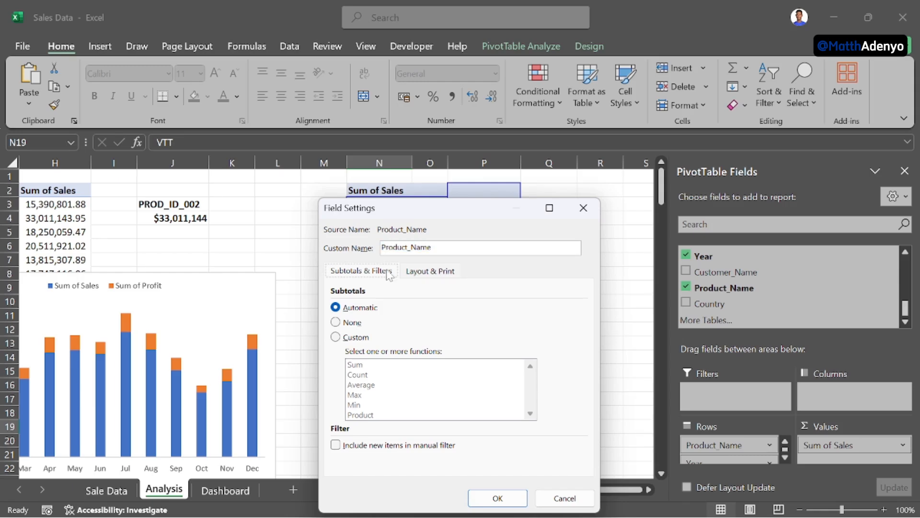
left_click(419, 278)
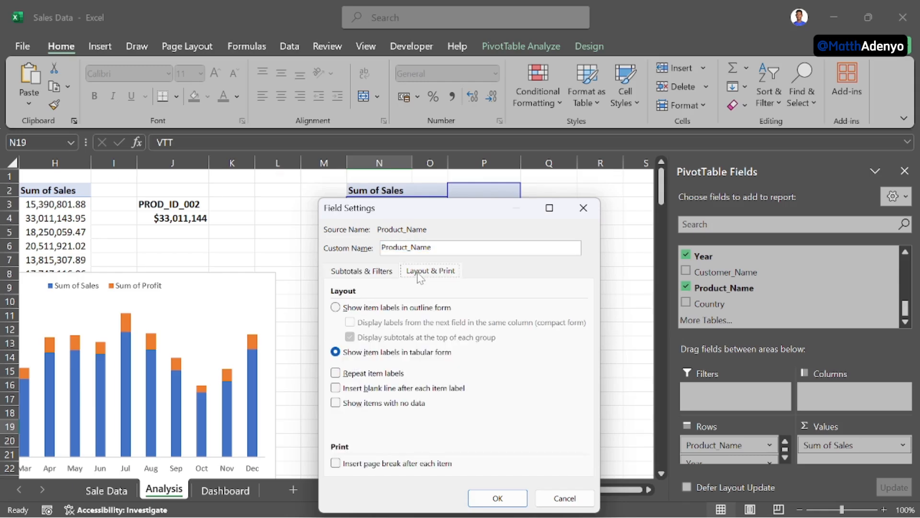
left_click(337, 374)
left_click(497, 500)
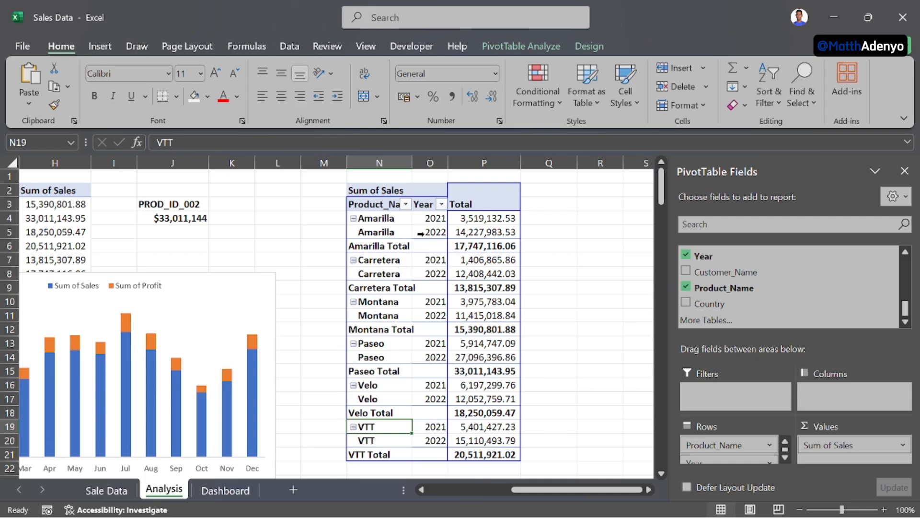
right_click(410, 343)
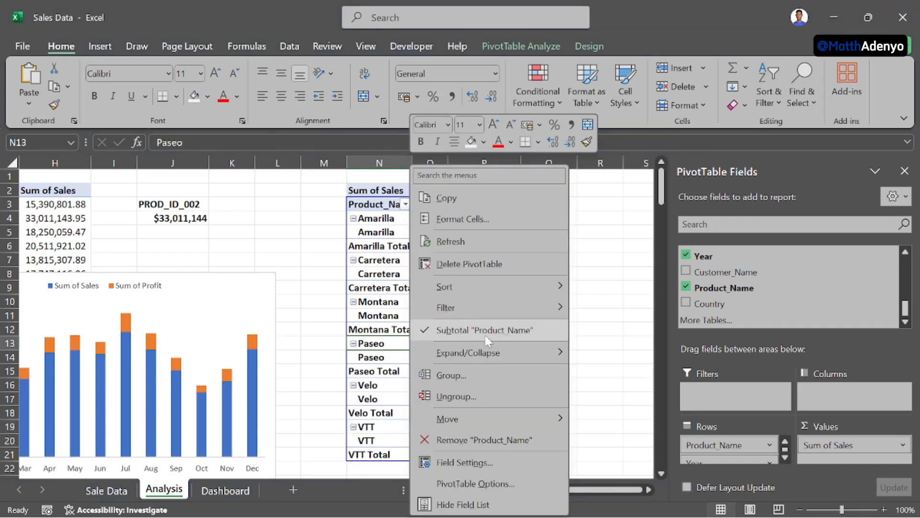
left_click(486, 338)
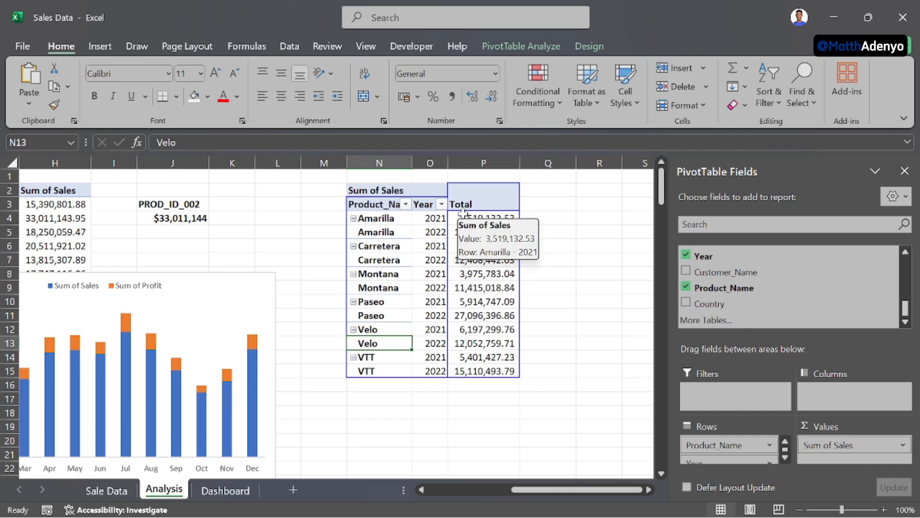
Step: Remove the decimals from the PivotTable's sales totals in P4:P15 and close the field list
left_click_drag(463, 217, 501, 355)
left_click(501, 355)
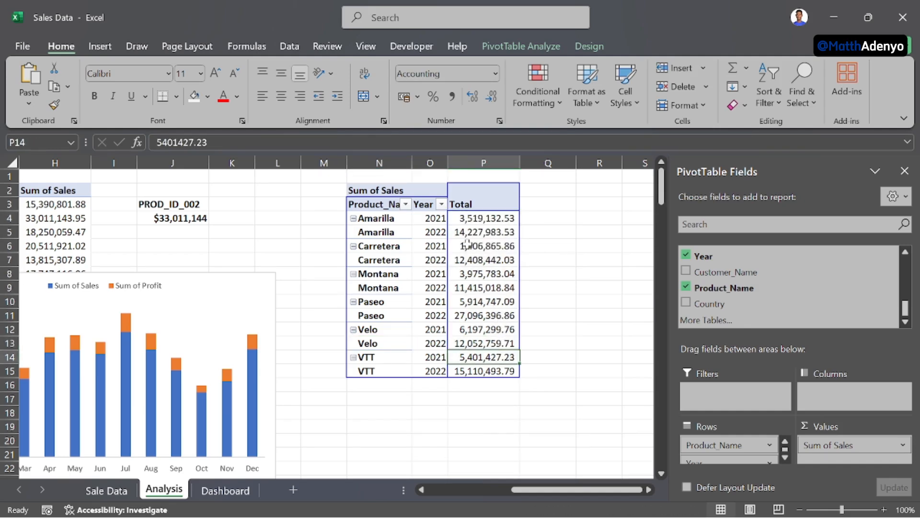
left_click_drag(458, 218, 499, 370)
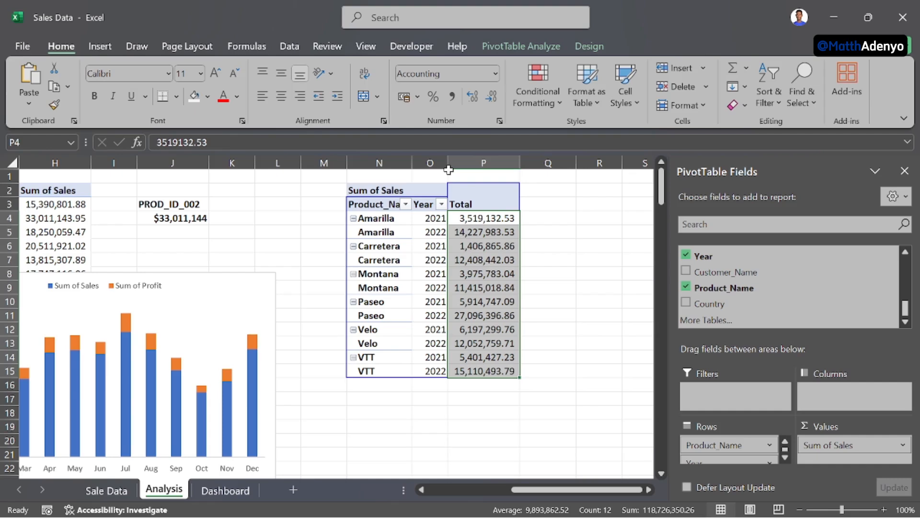
left_click(490, 100)
left_click(490, 101)
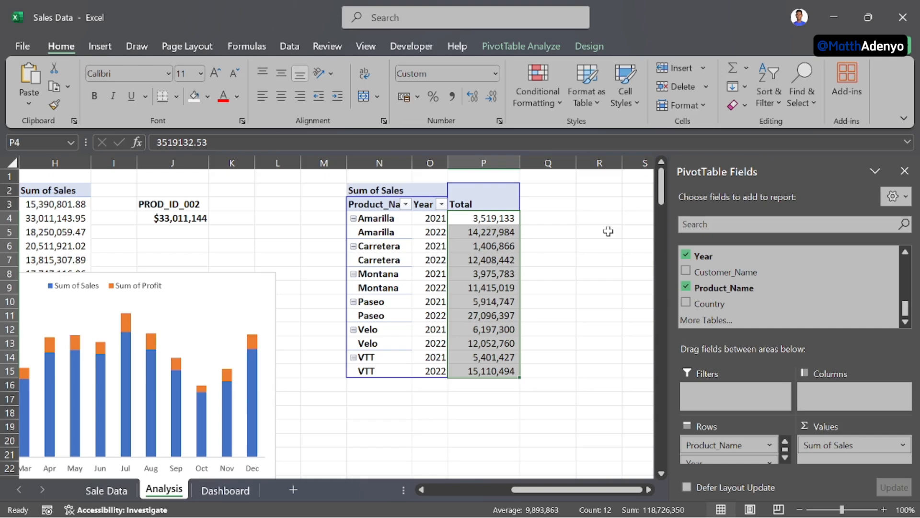
left_click(904, 171)
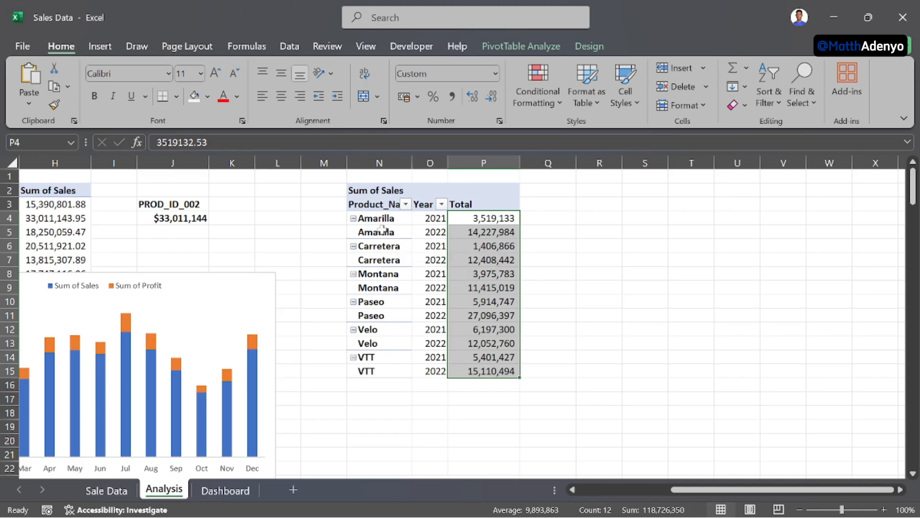
Step: Copy the PivotTable's product, year and sales data in N4:P15 and paste it as values at R4
scroll(467, 259, "right", 1)
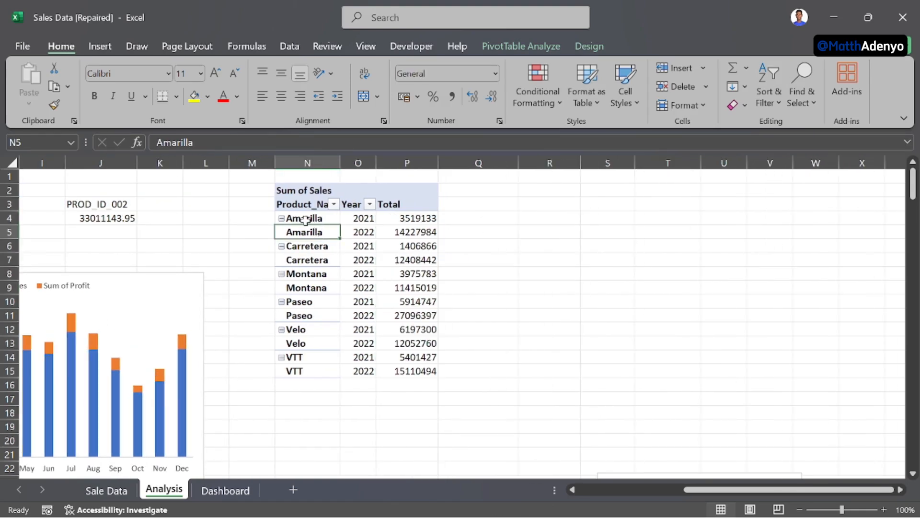
left_click(422, 369)
left_click_drag(426, 368, 288, 218)
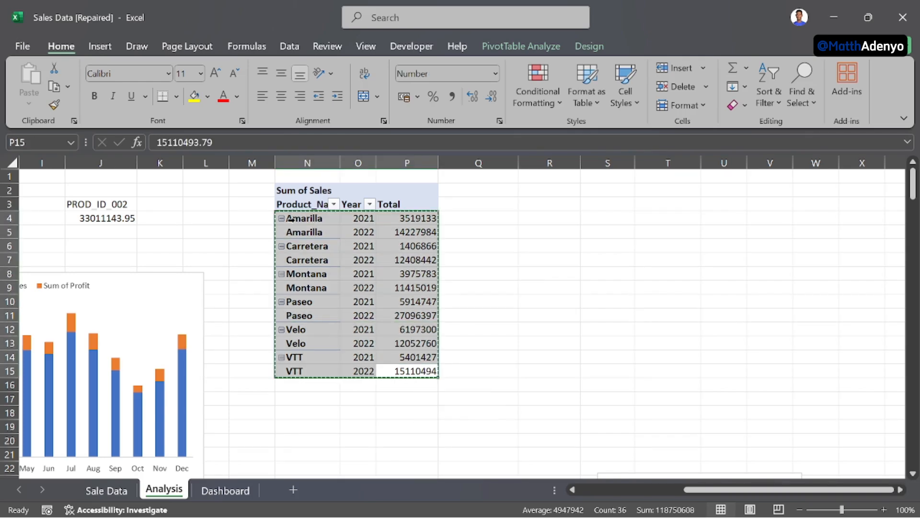
key("ctrl+c")
left_click(525, 220)
right_click(527, 219)
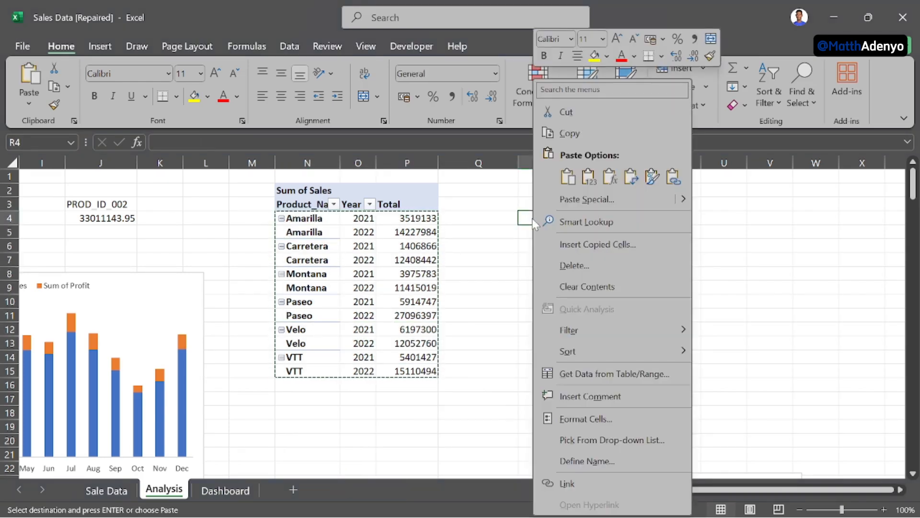
left_click(589, 176)
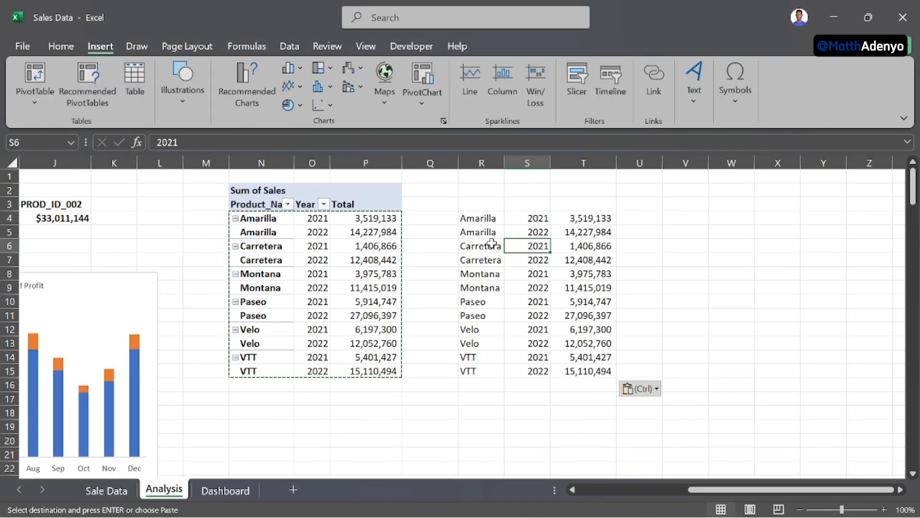
left_click(443, 121)
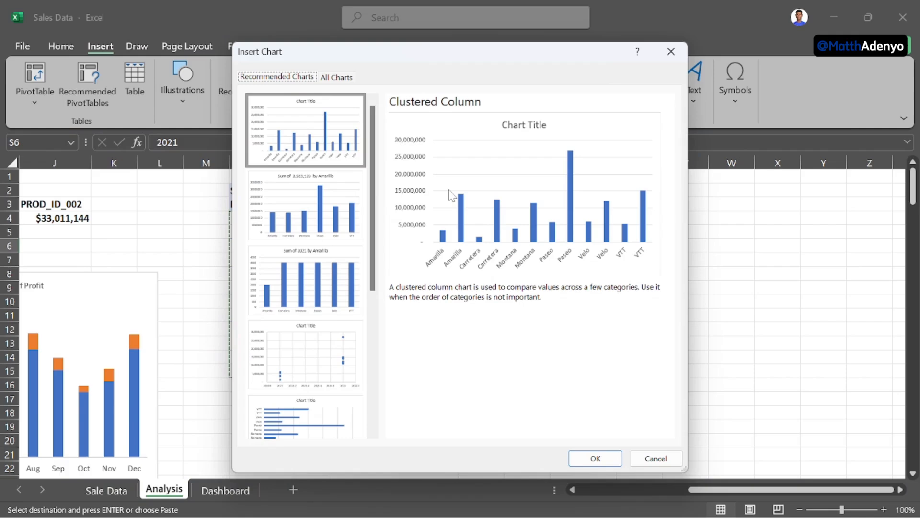
left_click(343, 80)
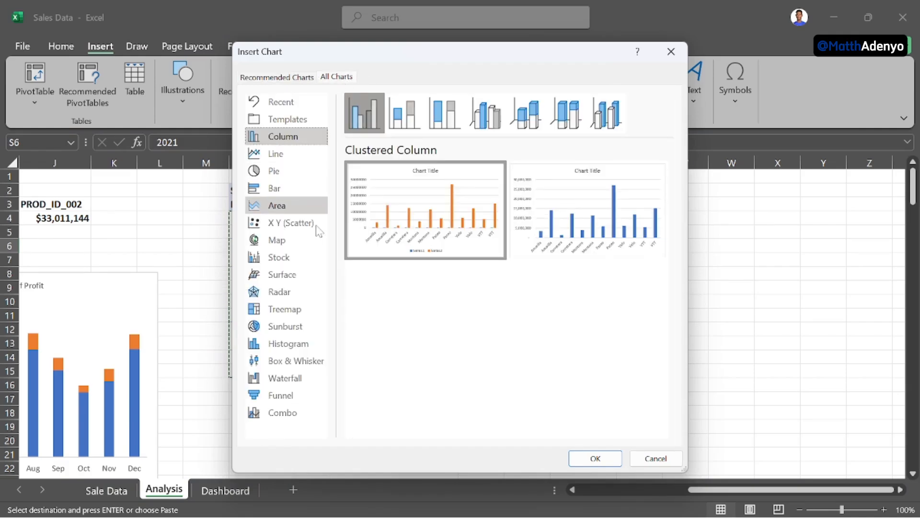
left_click(297, 326)
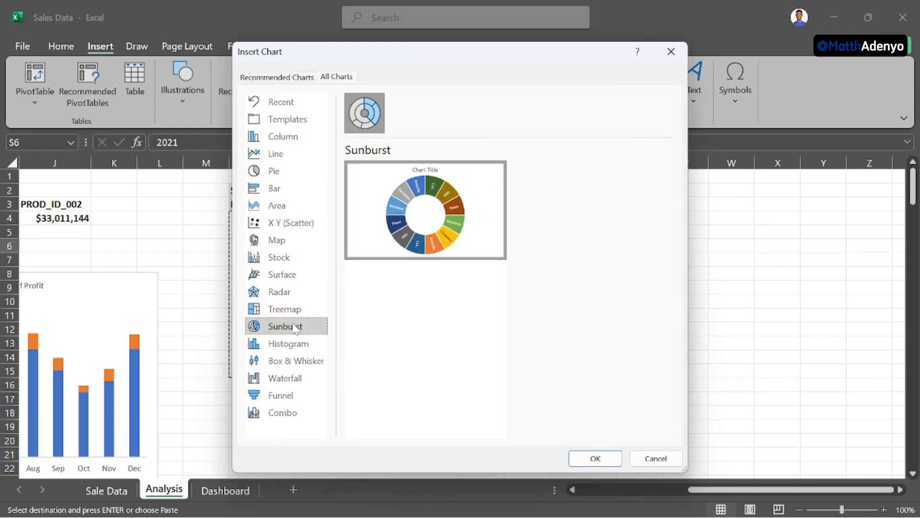
mouse_move(386, 214)
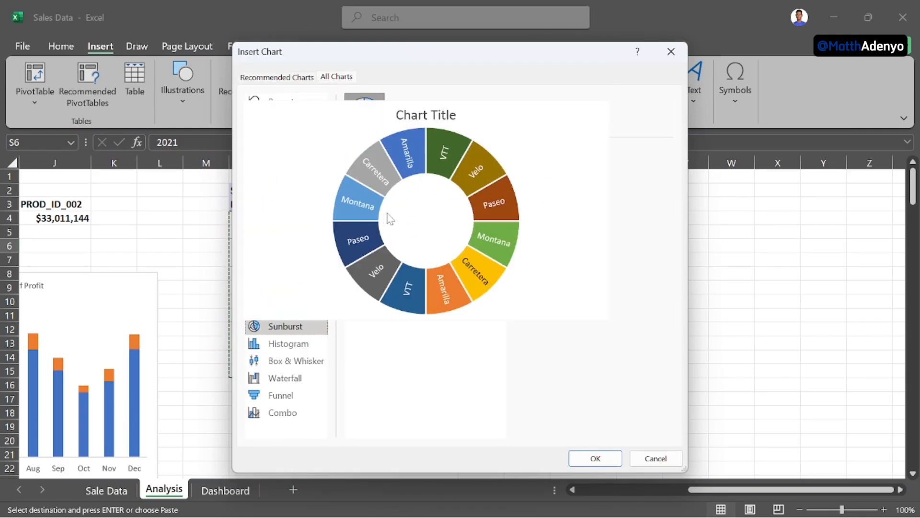
left_click(671, 51)
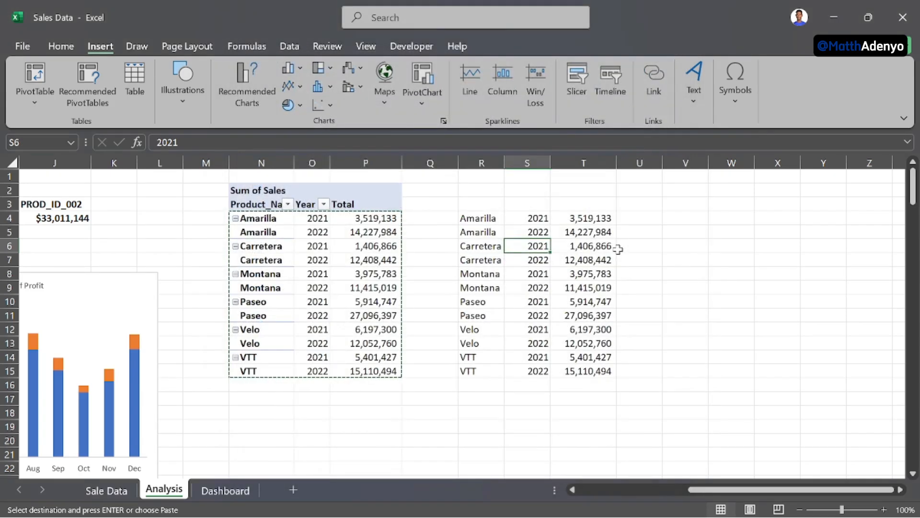
Step: Append "Yr" to each year in S4:S15 of the pasted data, giving the text labels 2021 Yr and 2022 Yr
left_click(534, 219)
double_click(534, 219)
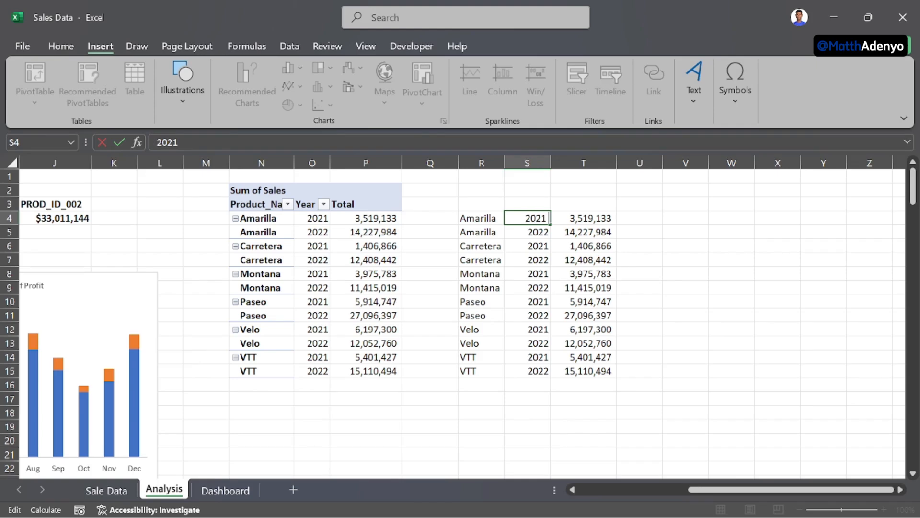
type("Yr")
key("Return")
double_click(538, 231)
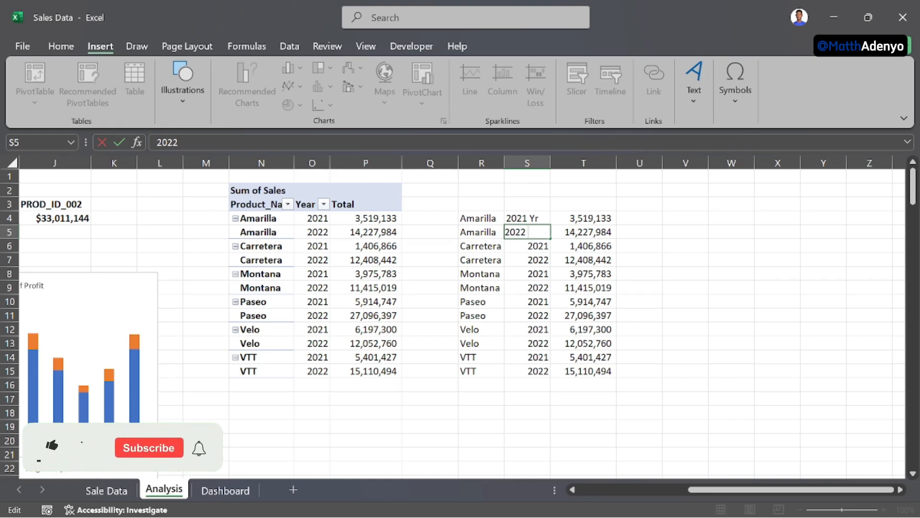
type("Yr")
key("Return")
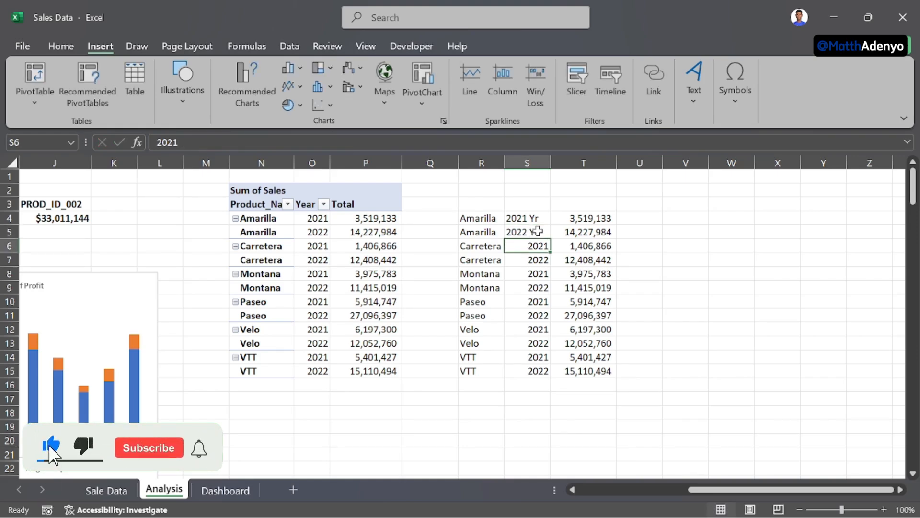
key("F2")
type("Yr")
key("Return")
key("F2")
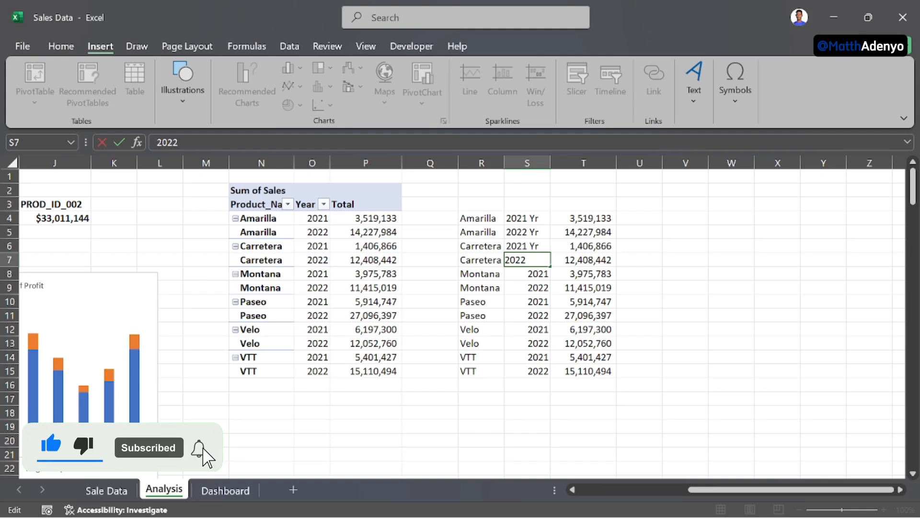
type("Yr")
key("Return")
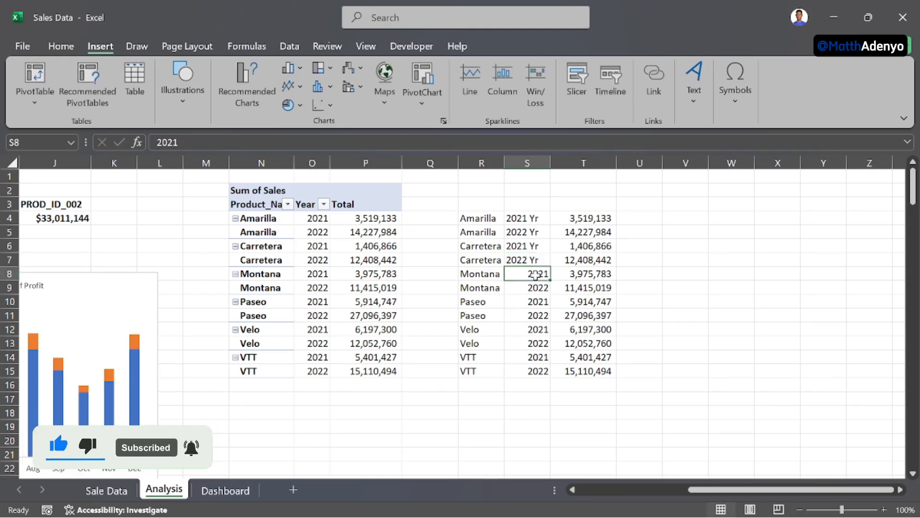
key("F2")
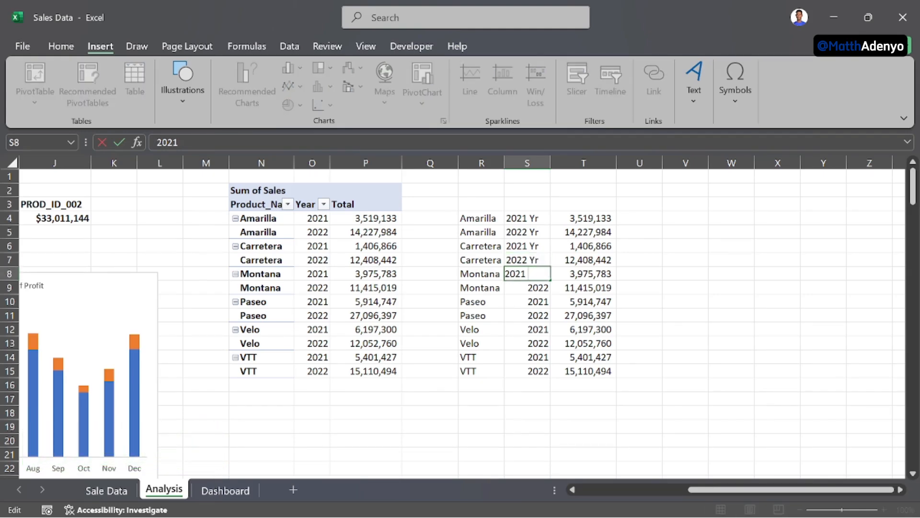
key("Return")
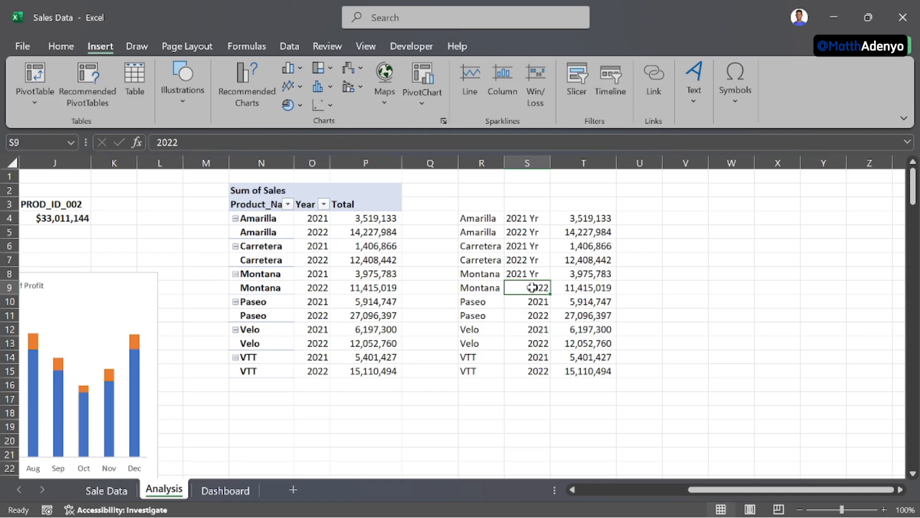
key("F2")
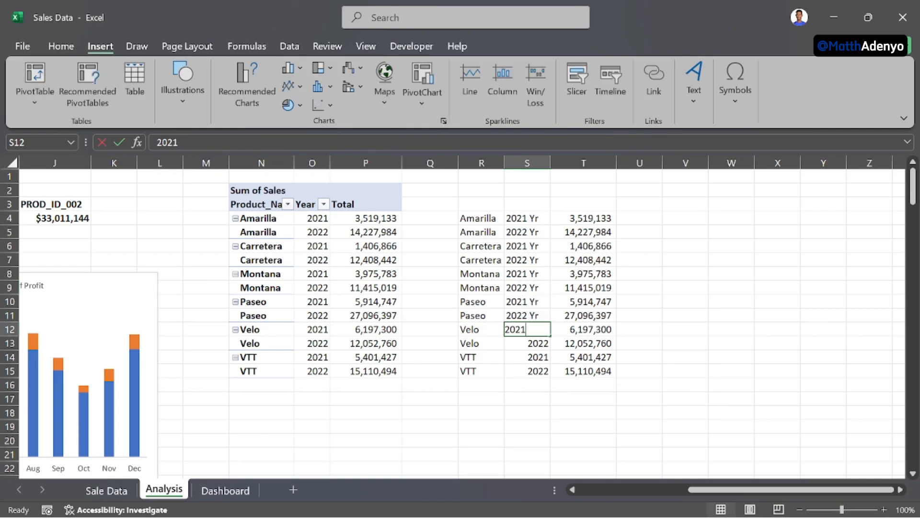
key("F2")
type("Yr")
key("Return")
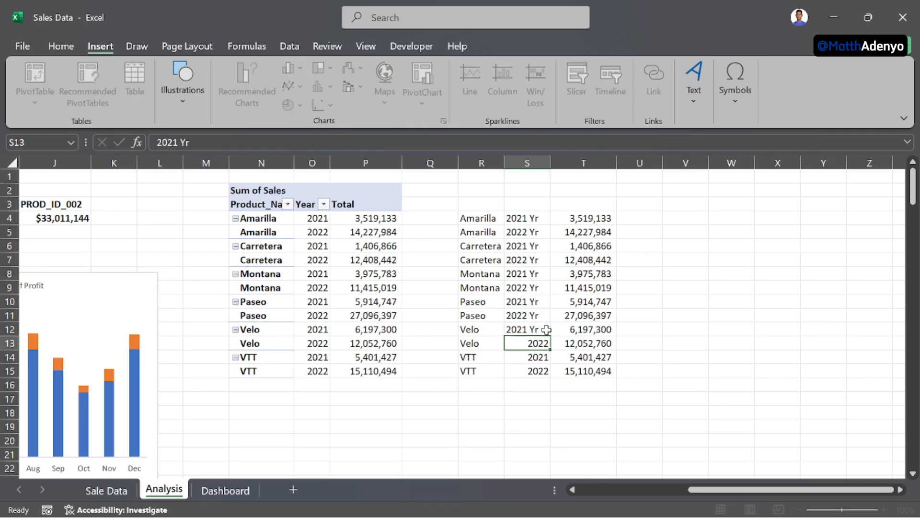
key("F2")
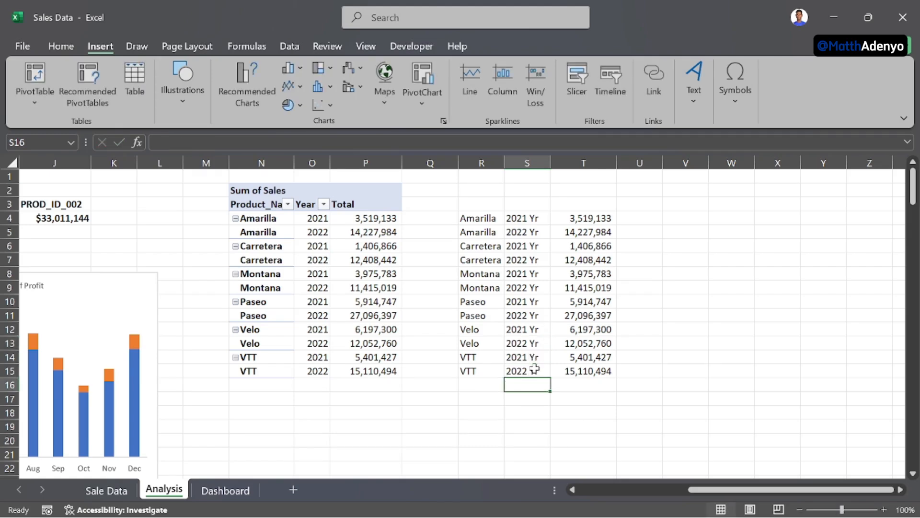
Step: Insert a Sunburst chart from the pasted product, year and sales data in R4:T15
left_click(511, 259)
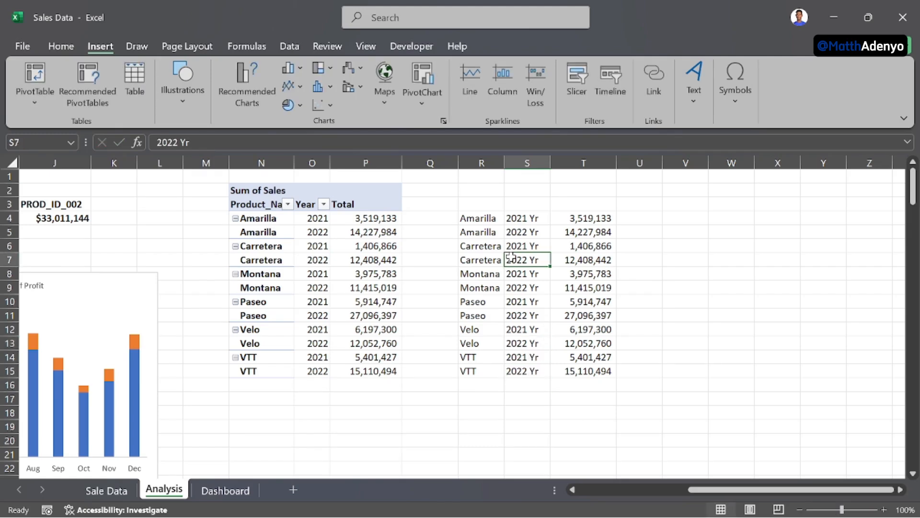
left_click(444, 121)
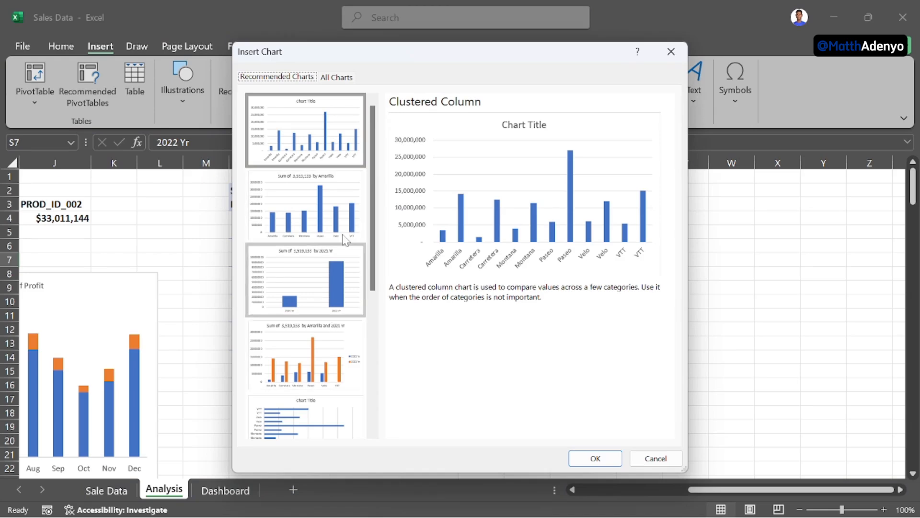
left_click(337, 77)
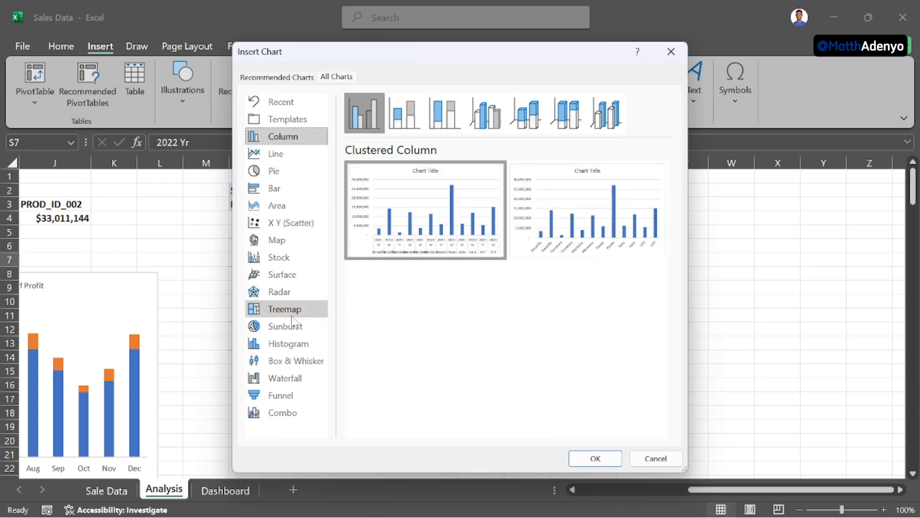
left_click(294, 331)
mouse_move(433, 212)
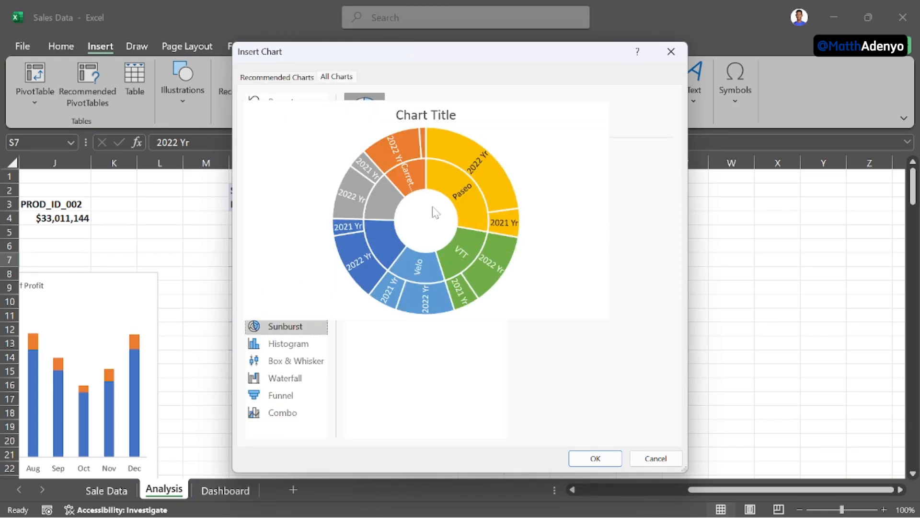
left_click(596, 458)
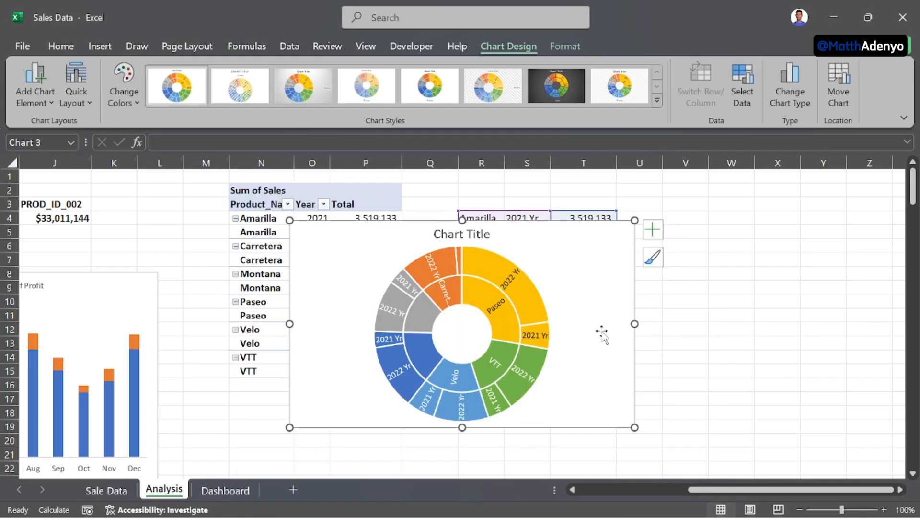
Step: Move the sunburst chart off the PivotTable and place it beside the pasted data, starting near column T
left_click_drag(574, 238, 812, 216)
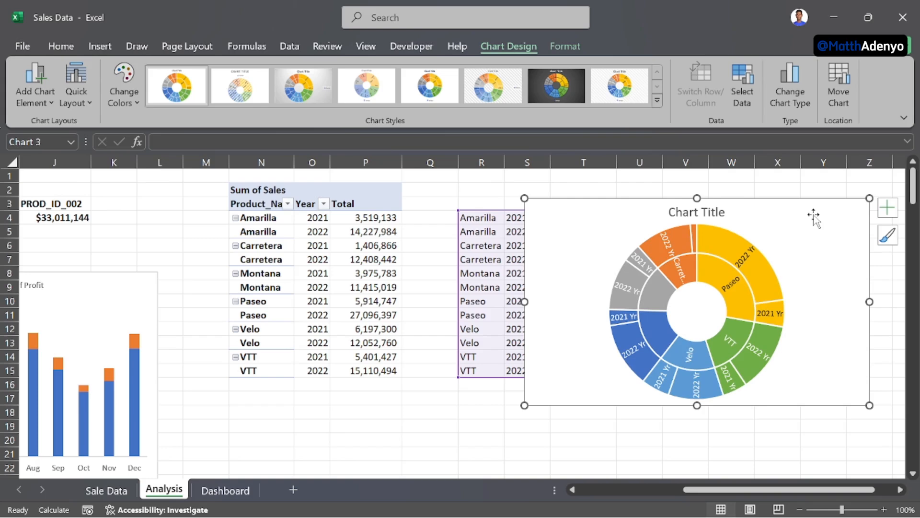
scroll(463, 249, "right", 1)
left_click_drag(519, 216, 612, 195)
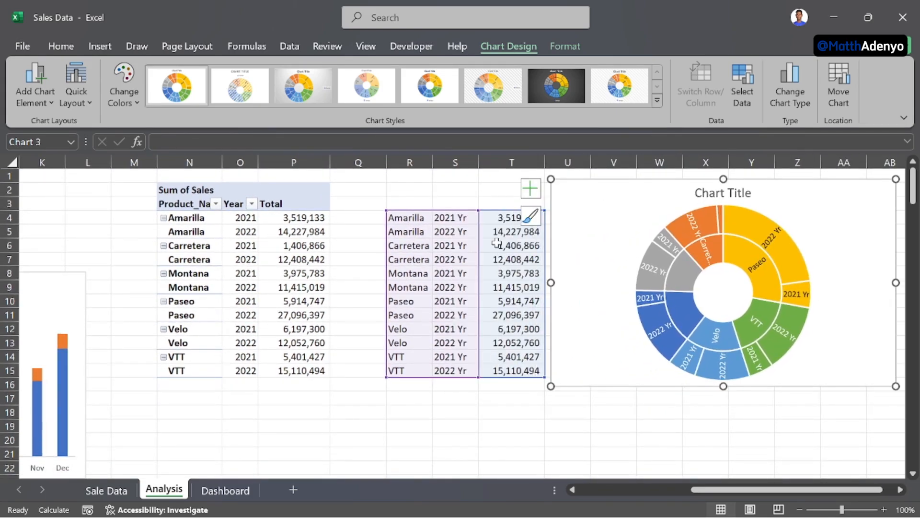
scroll(498, 243, "right", 3)
mouse_move(495, 197)
left_mouse_down()
mouse_move(468, 200)
mouse_move(477, 199)
left_mouse_up()
Step: Remove the sunburst chart's title and make its data labels contain the value along with the category name
left_click(759, 194)
left_click(789, 216)
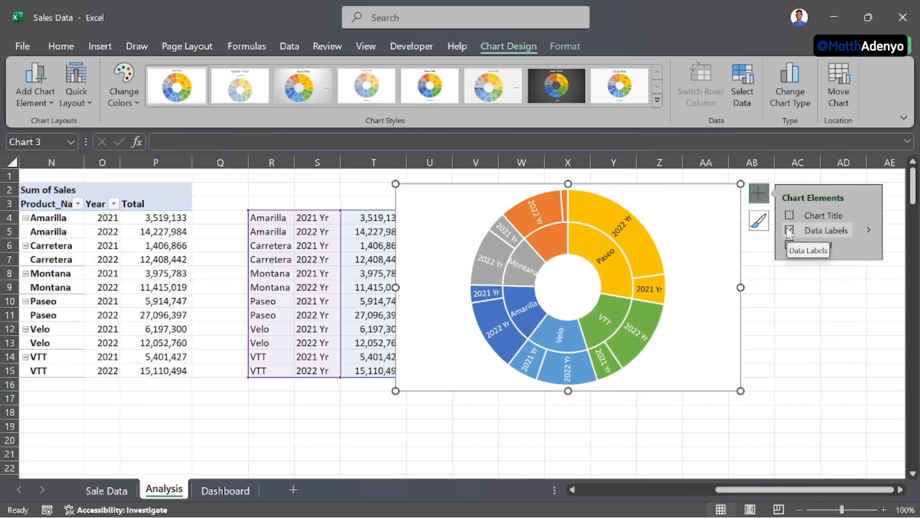
left_click(868, 231)
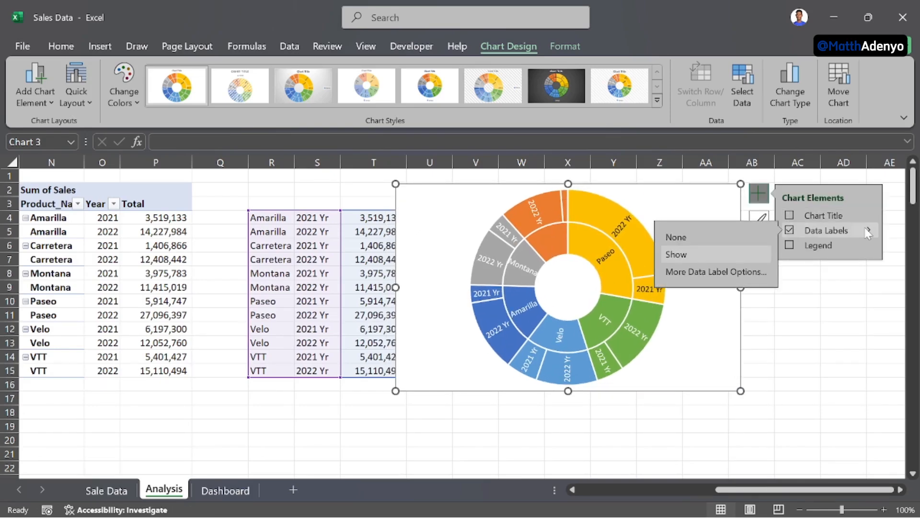
left_click(728, 273)
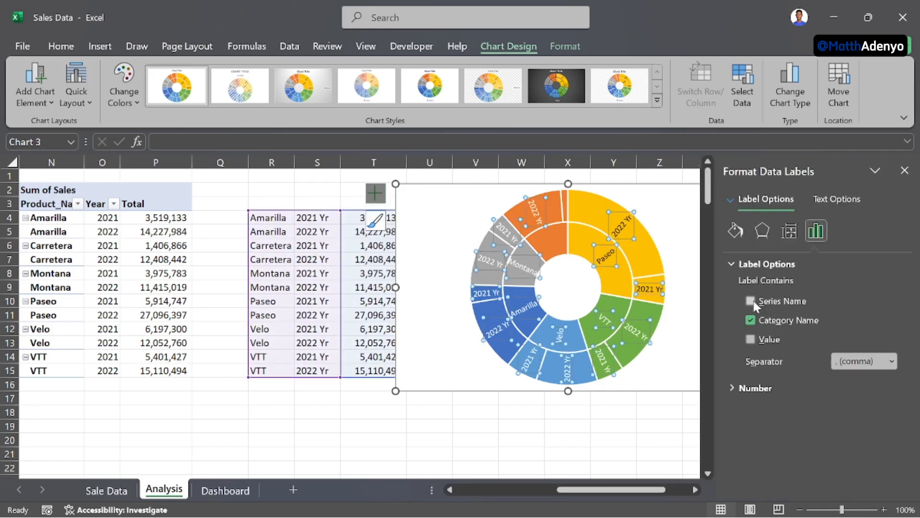
left_click(751, 339)
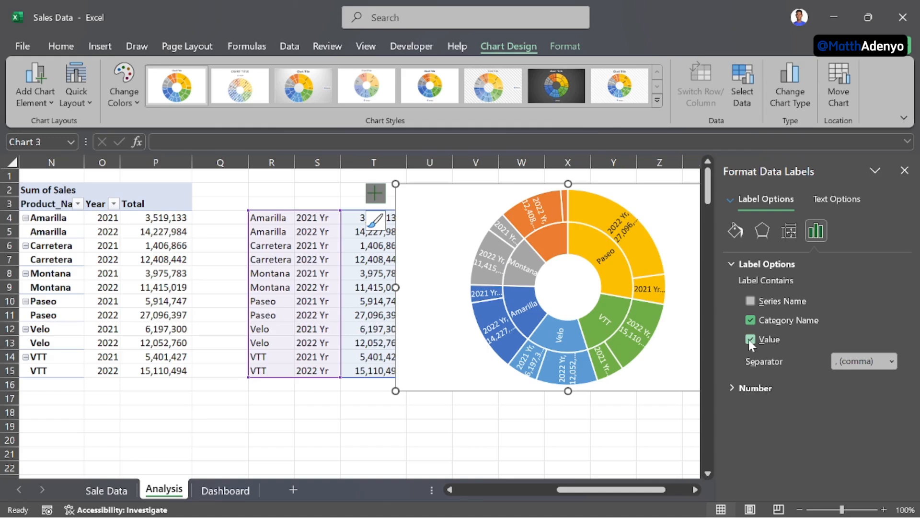
Step: Apply the custom number format [>999999]0,,"M";[>999]0,"K";0 to the sales values in T4:T15 and close the formatting pane
scroll(302, 248, "right", 2)
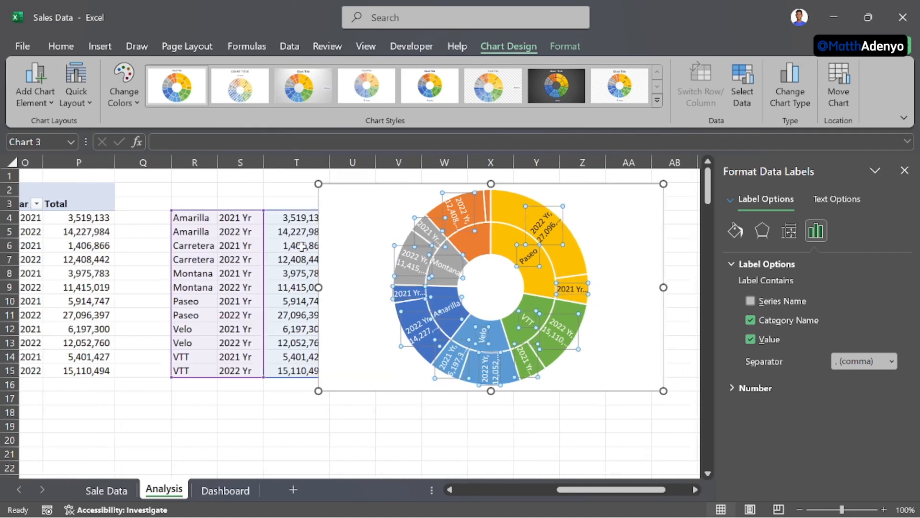
left_click(286, 225)
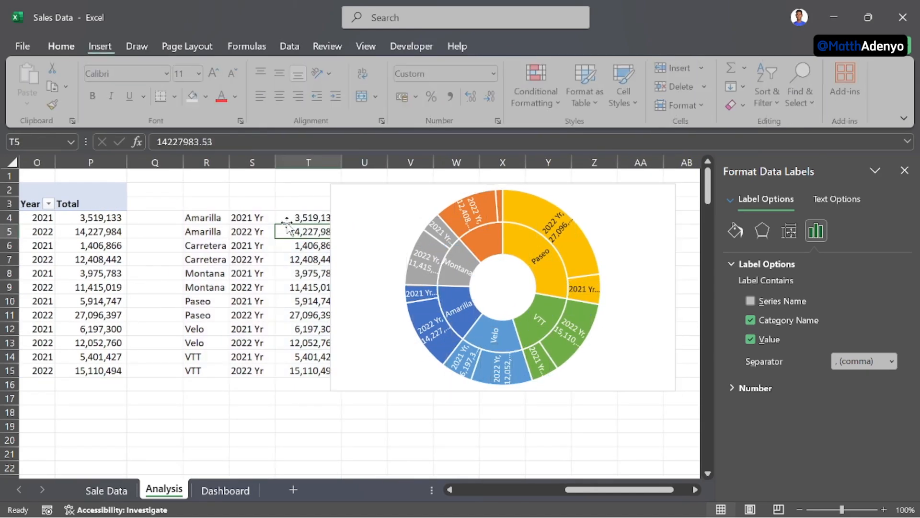
left_click(286, 218)
double_click(286, 217)
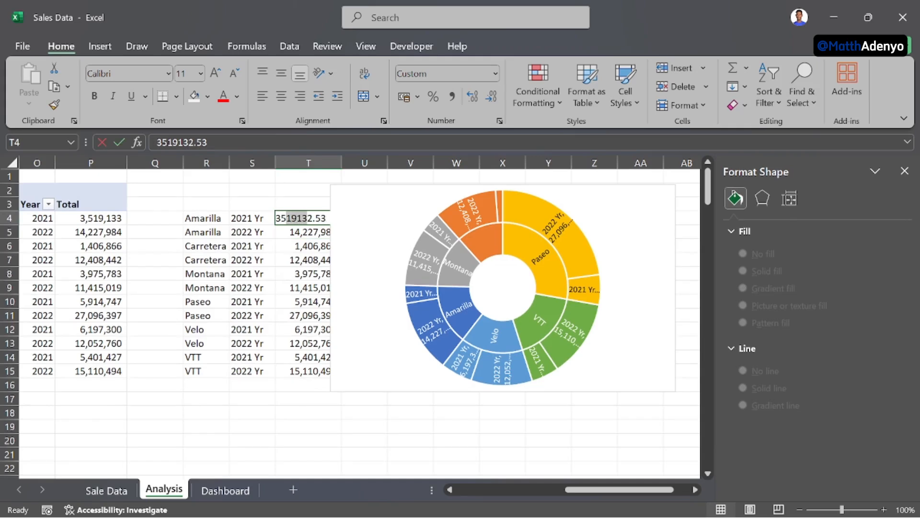
left_click_drag(286, 218, 320, 370)
key("Escape")
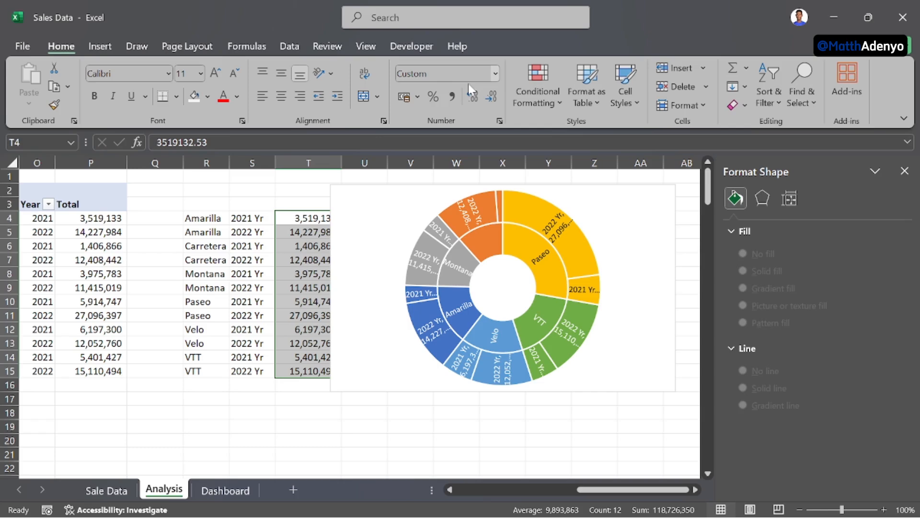
left_click(496, 73)
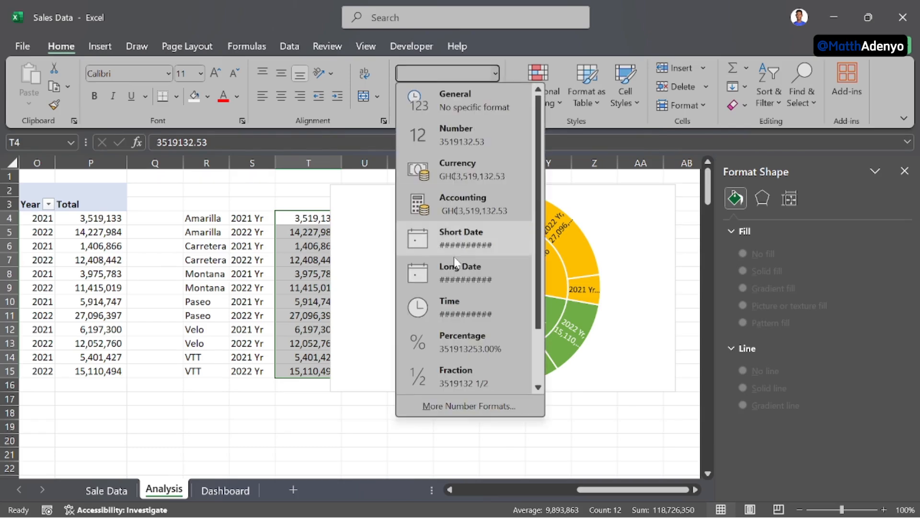
left_click(461, 407)
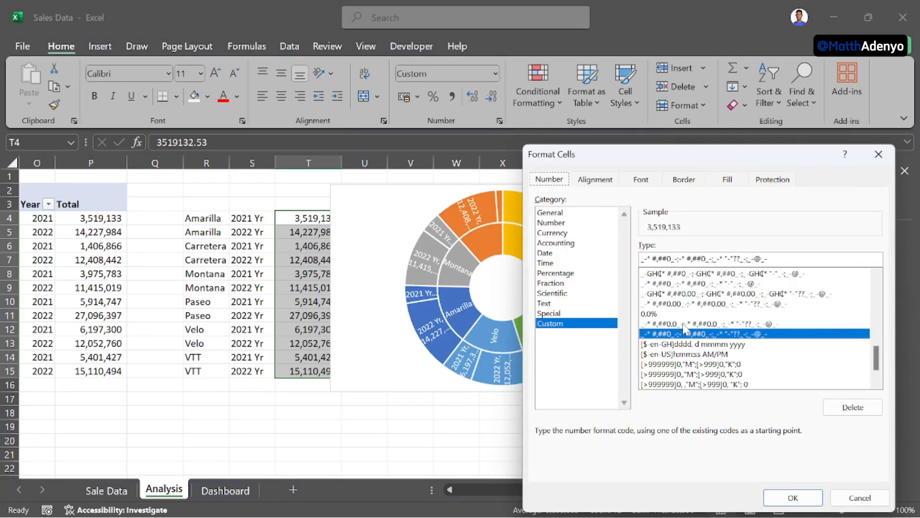
left_click(697, 374)
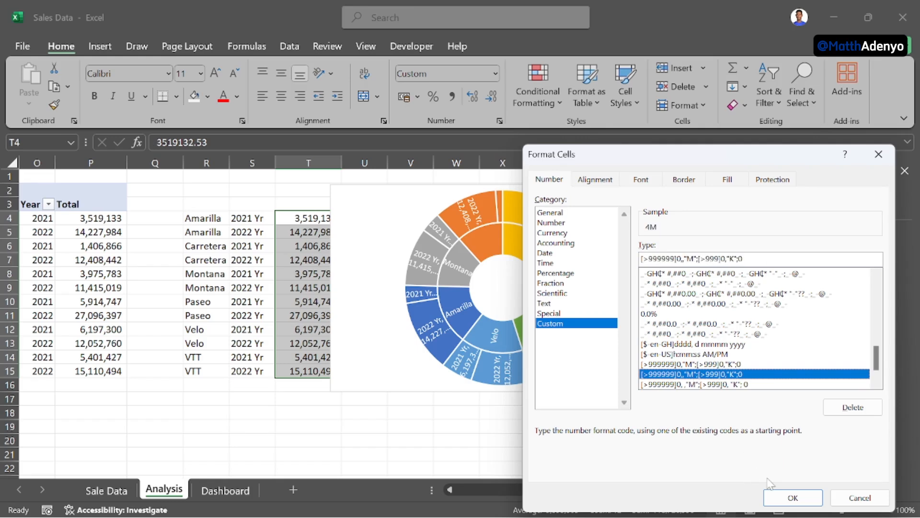
left_click(789, 498)
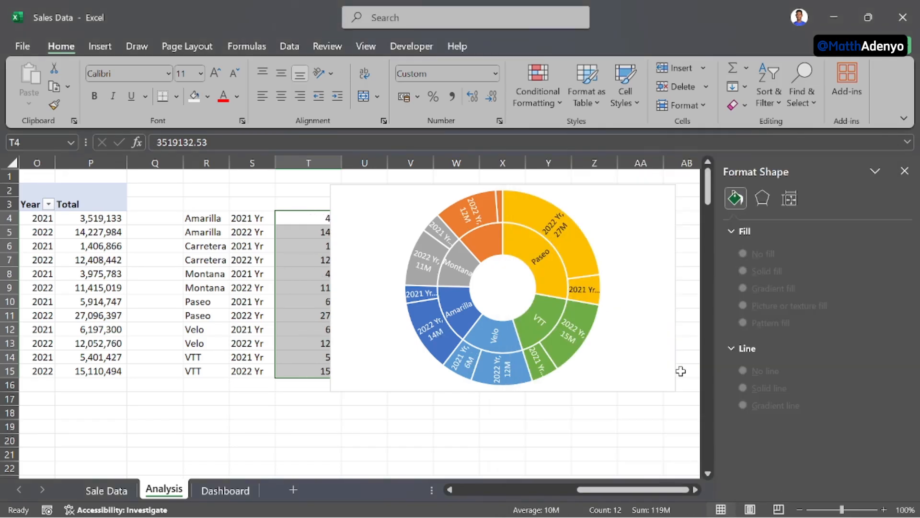
left_click(624, 340)
left_click(901, 171)
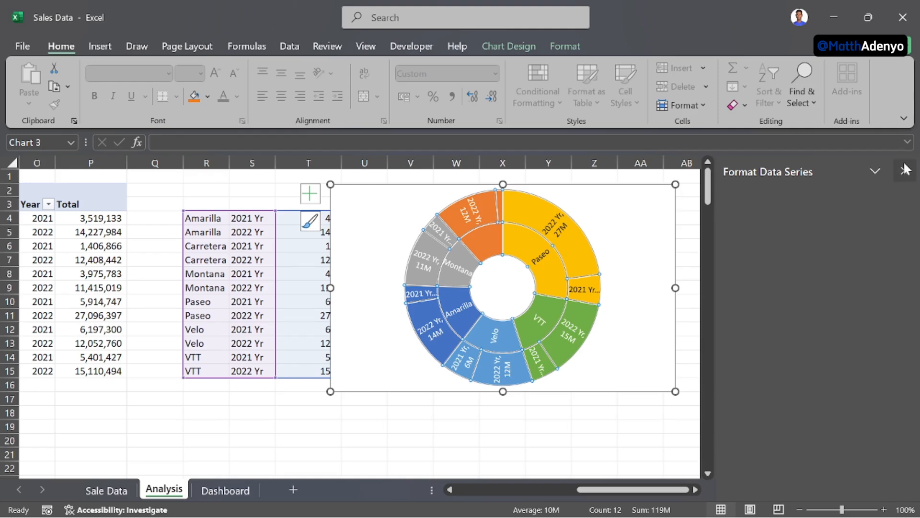
Step: Apply the fifth preset chart style, with a bold title, dark labels and a legend below, to the sunburst chart
left_click(696, 221)
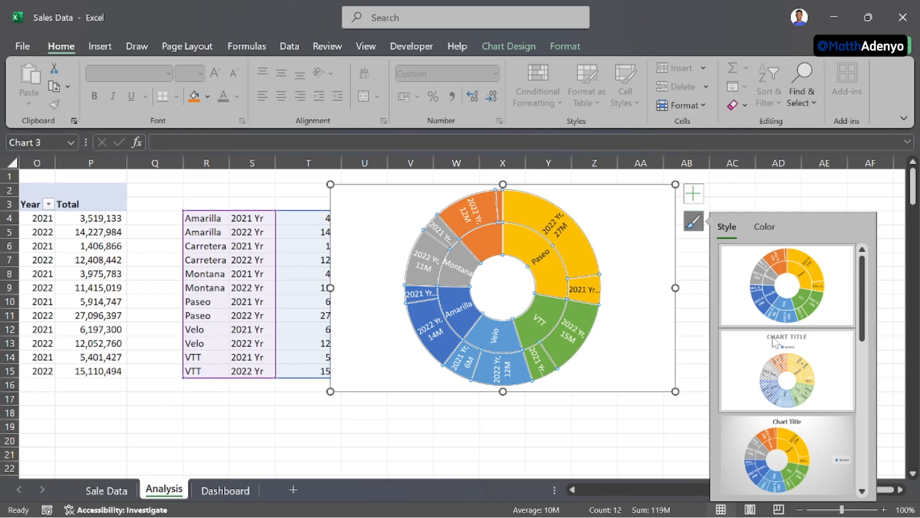
scroll(781, 345, "down", 3)
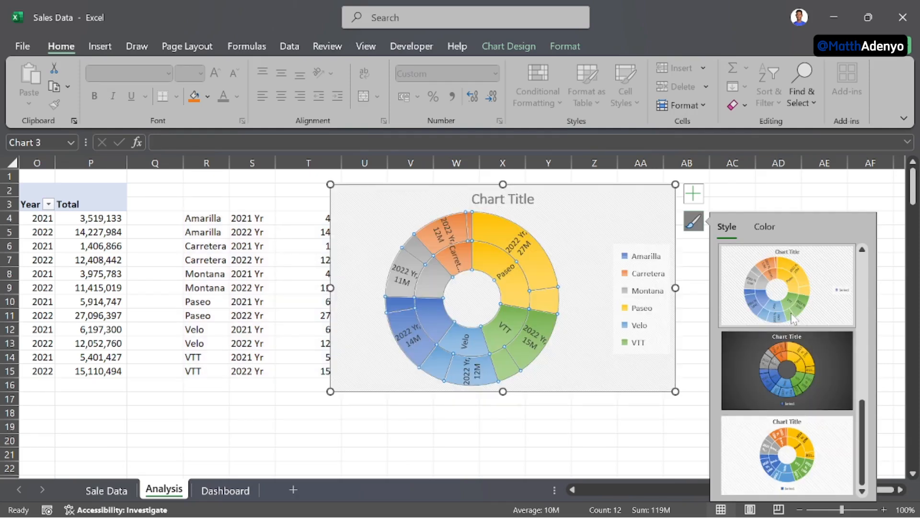
left_click_drag(868, 437, 874, 349)
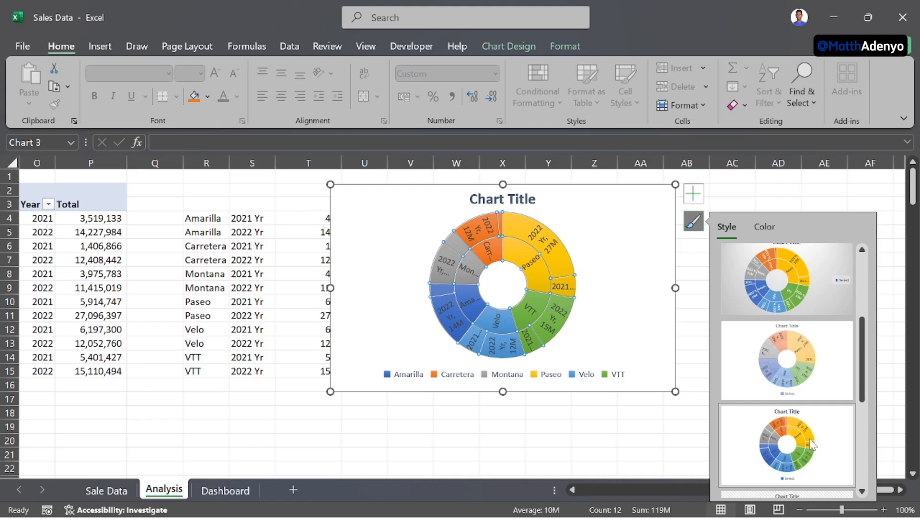
left_click(812, 444)
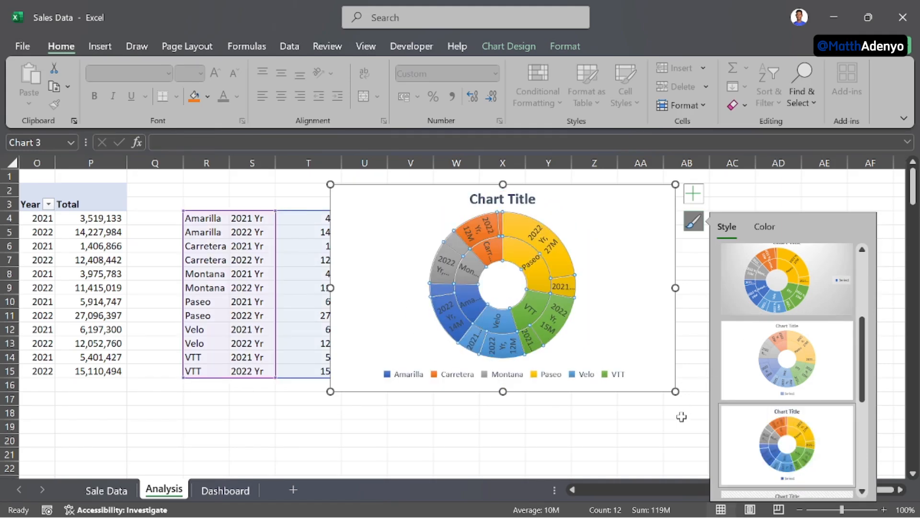
left_click(680, 432)
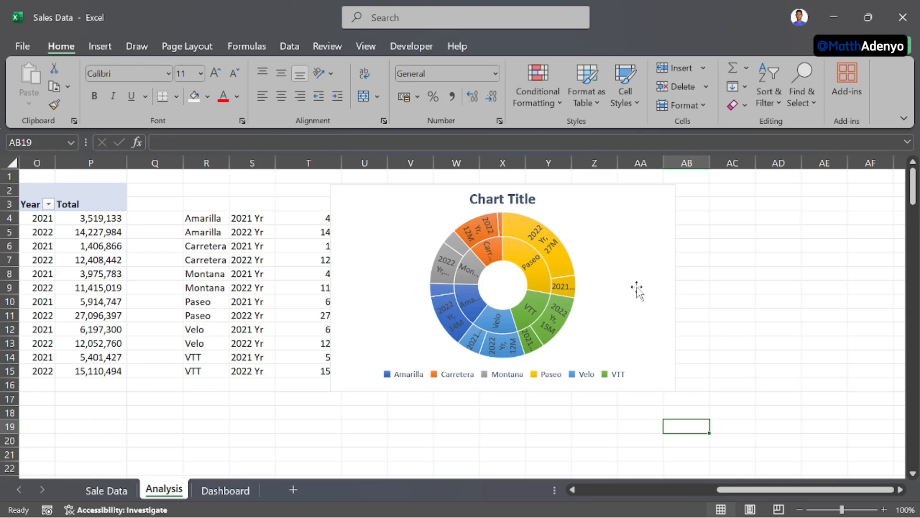
Step: Remove the chart title and legend from the sunburst chart, keeping its data labels
left_click(552, 283)
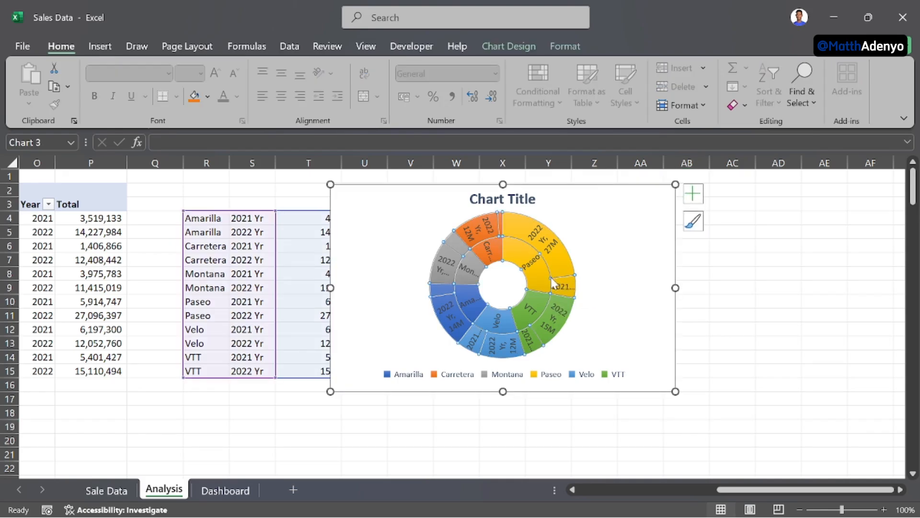
left_click(642, 213)
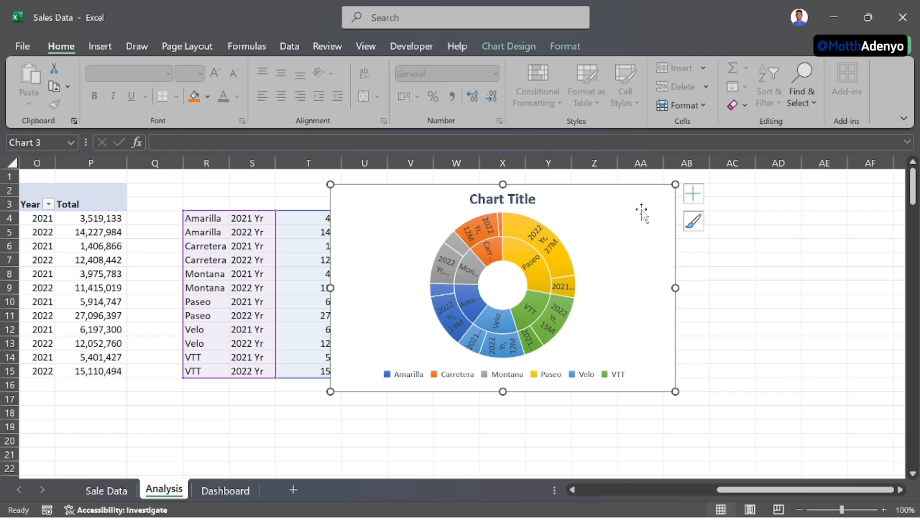
left_click(703, 194)
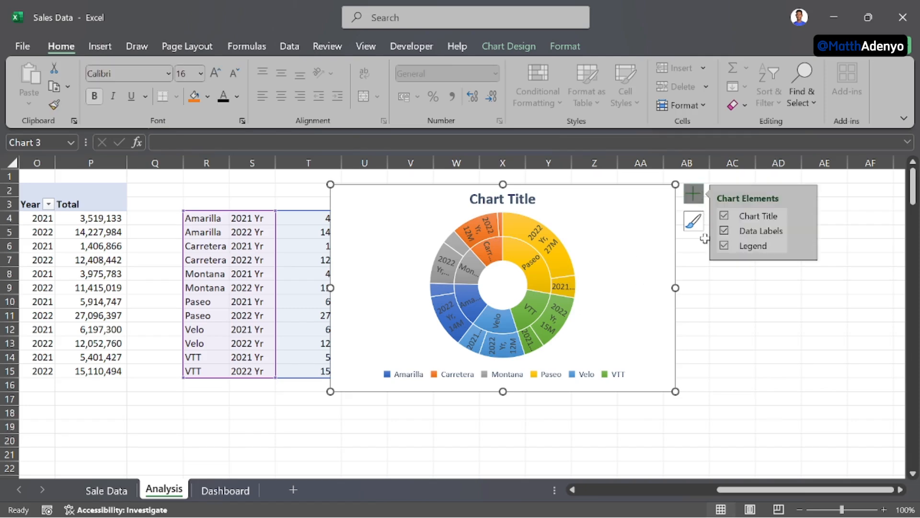
left_click(741, 245)
left_click(726, 216)
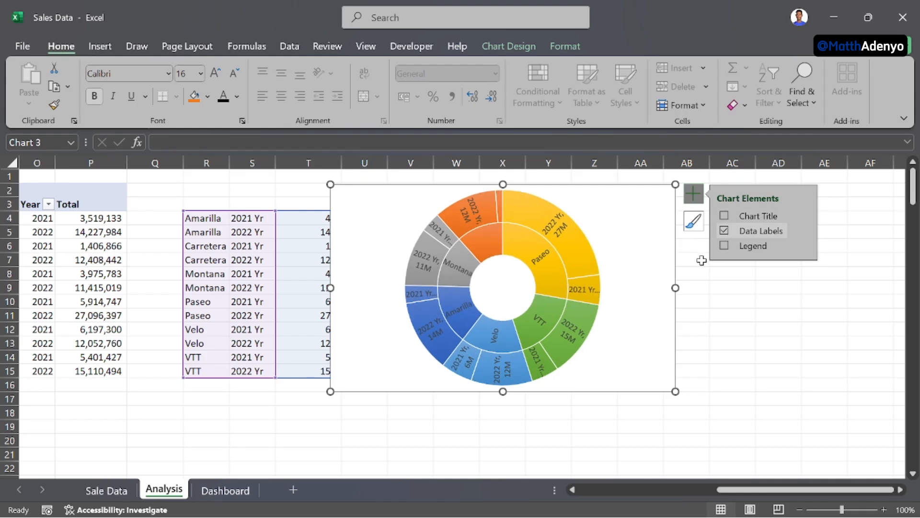
Step: Copy the sunburst chart to the Dashboard sheet and move it over the empty panel beside Sales by Customers
left_click(651, 204)
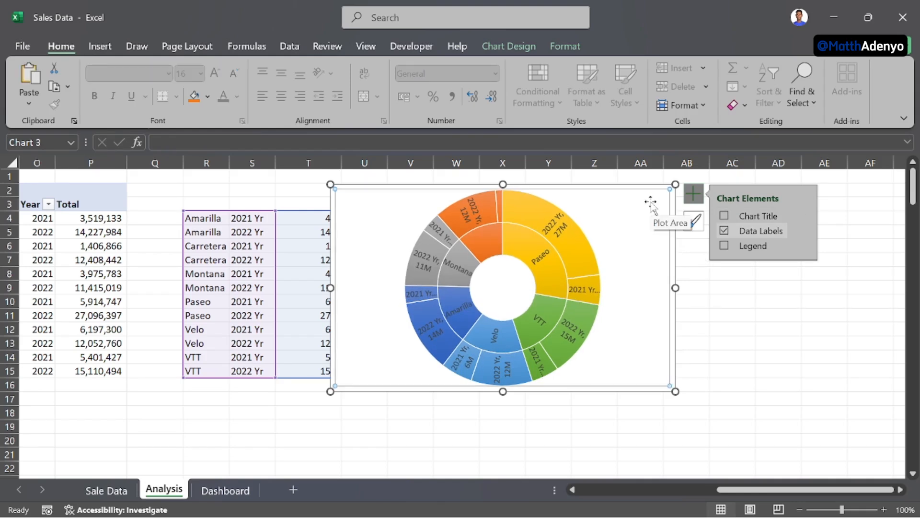
left_click(225, 490)
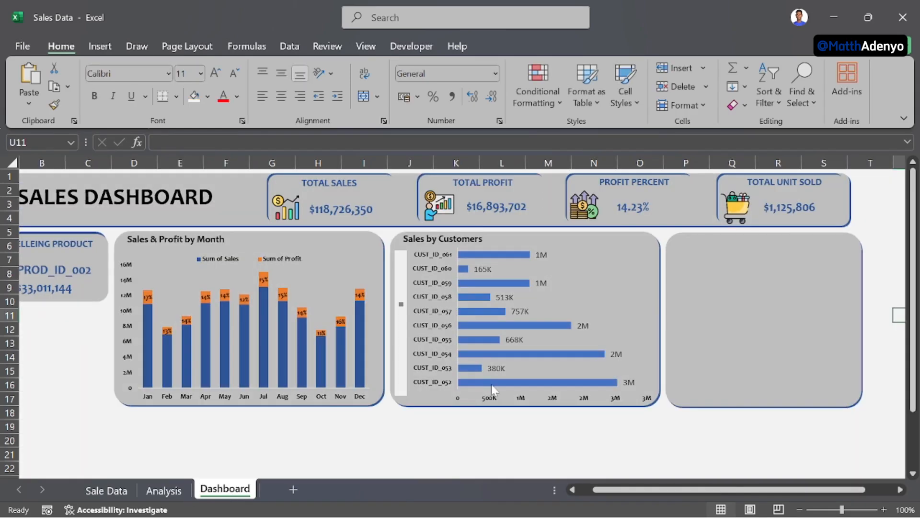
key("ctrl+v")
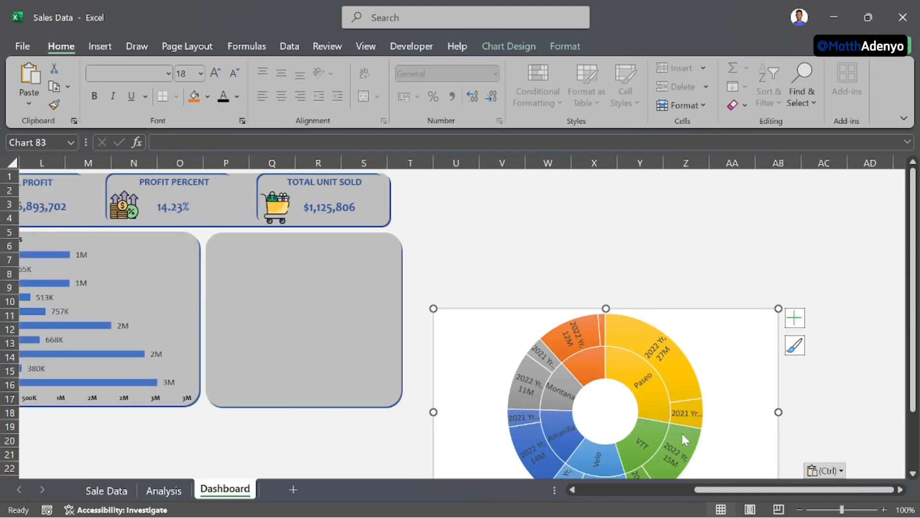
left_click(479, 322)
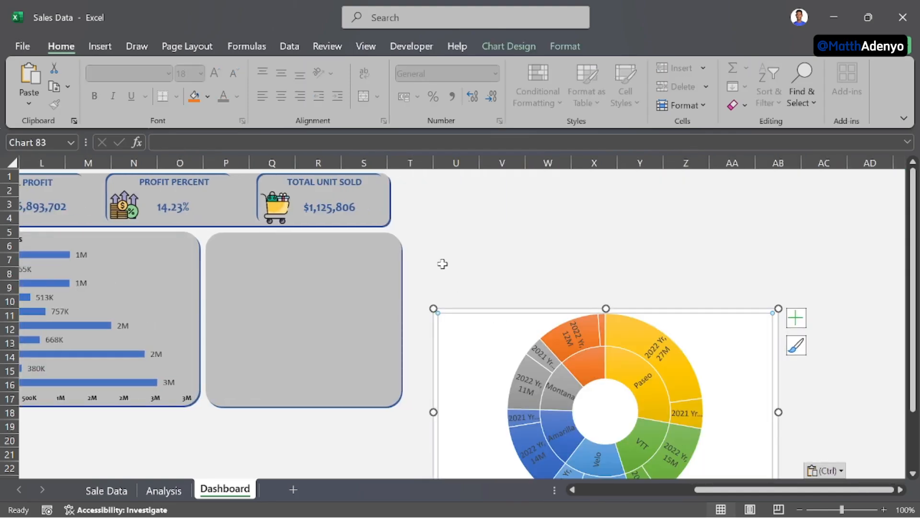
left_click(494, 287)
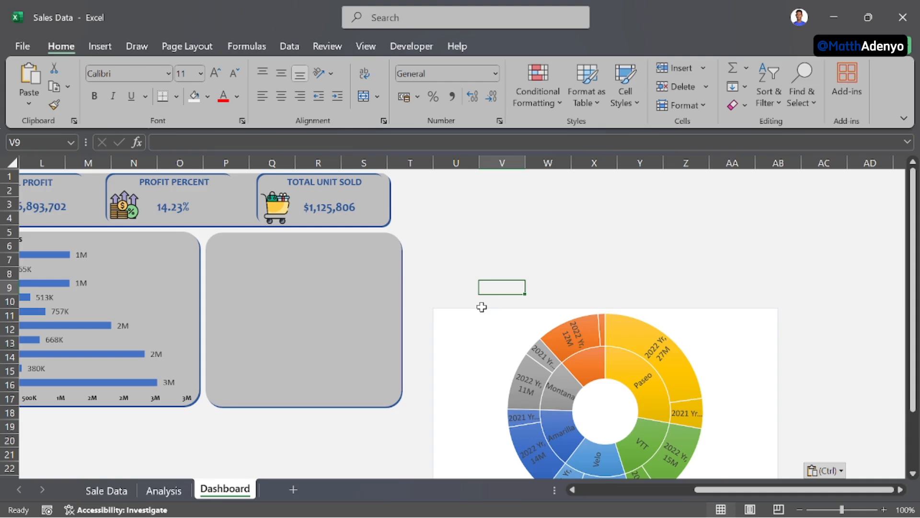
left_click_drag(478, 313, 343, 251)
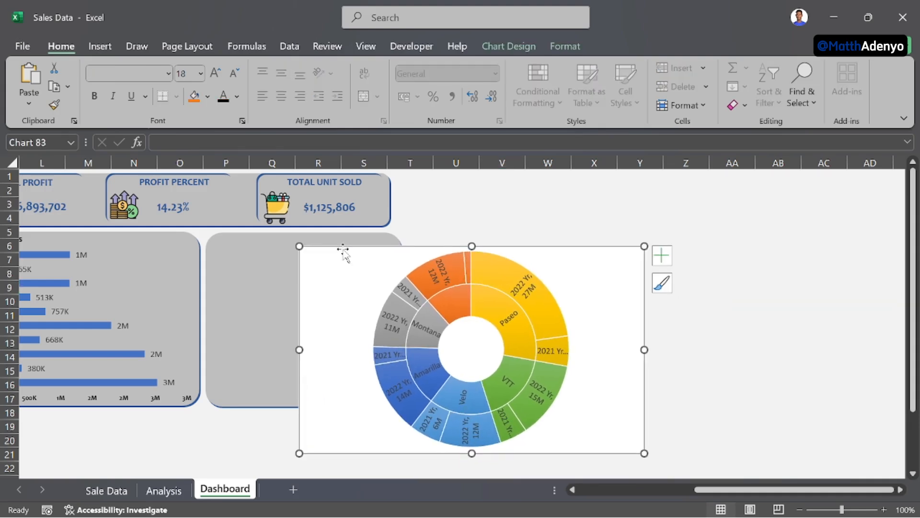
Step: Set both the plot area and the chart area of the dashboard sunburst chart to no fill and no border line
right_click(595, 272)
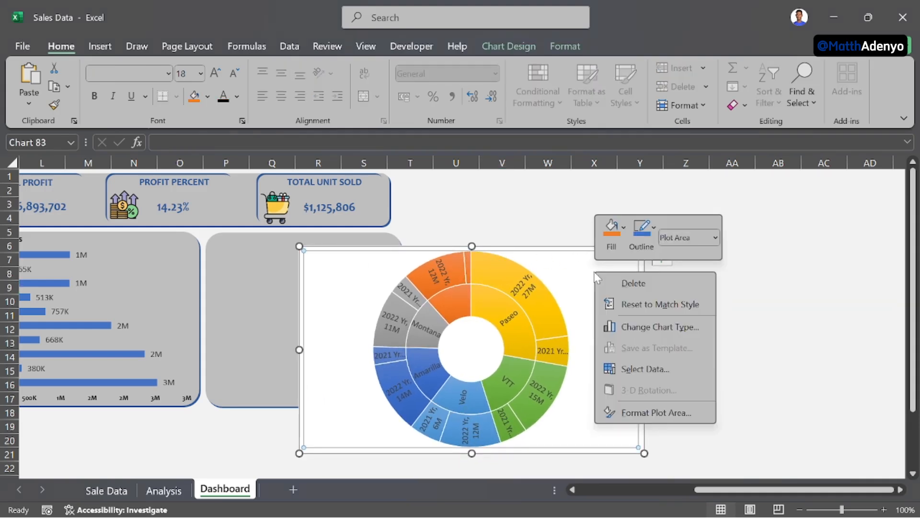
left_click(646, 409)
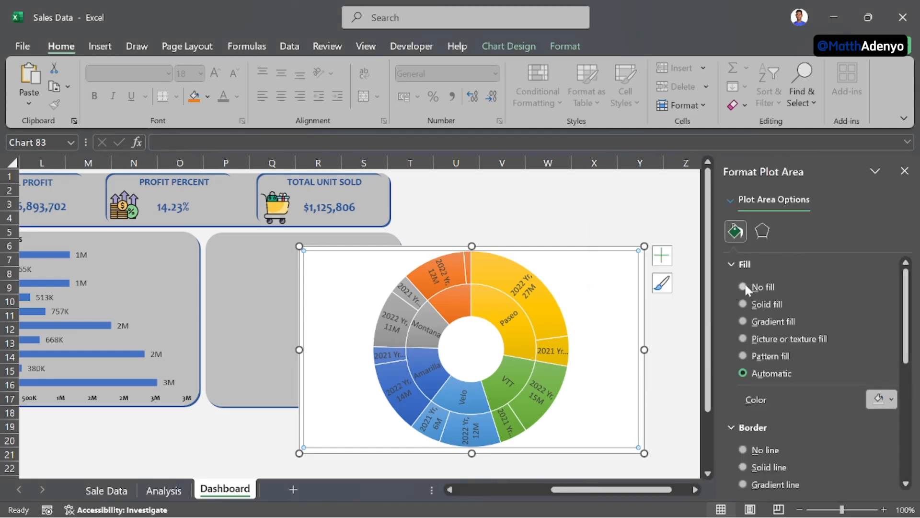
left_click(744, 286)
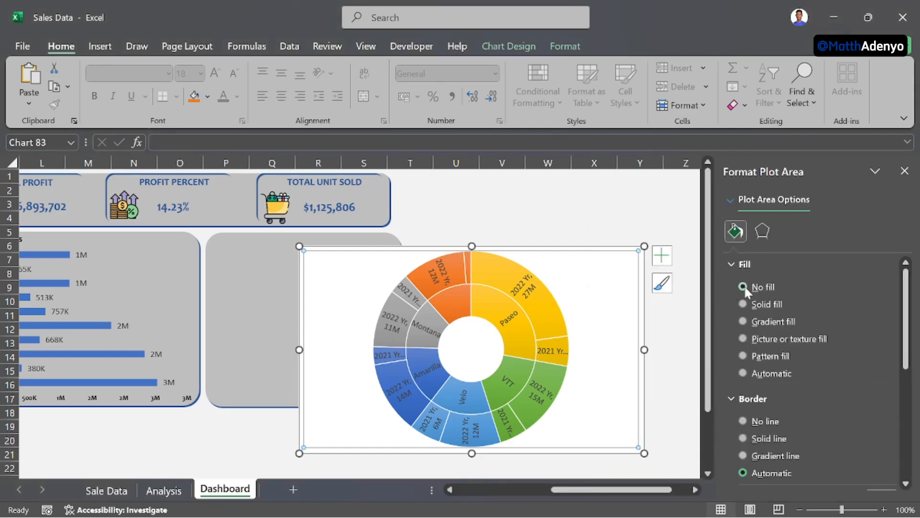
left_click(743, 421)
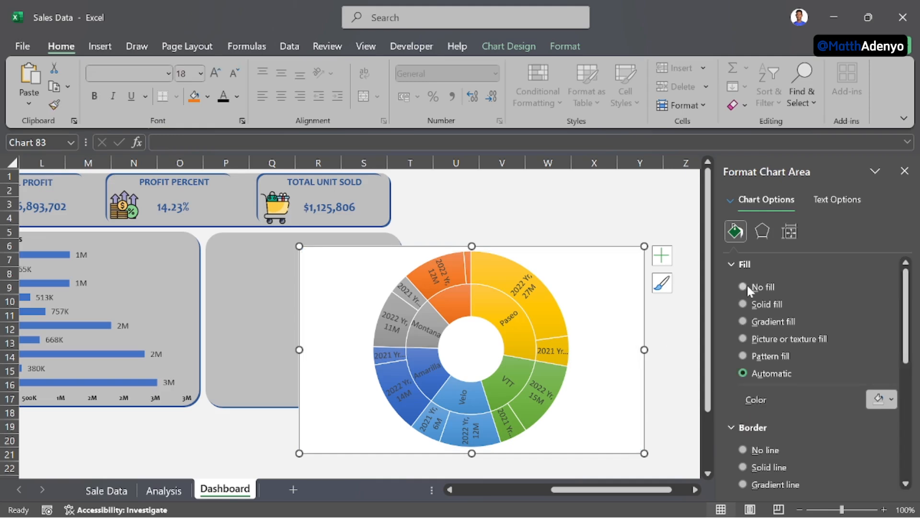
left_click(744, 287)
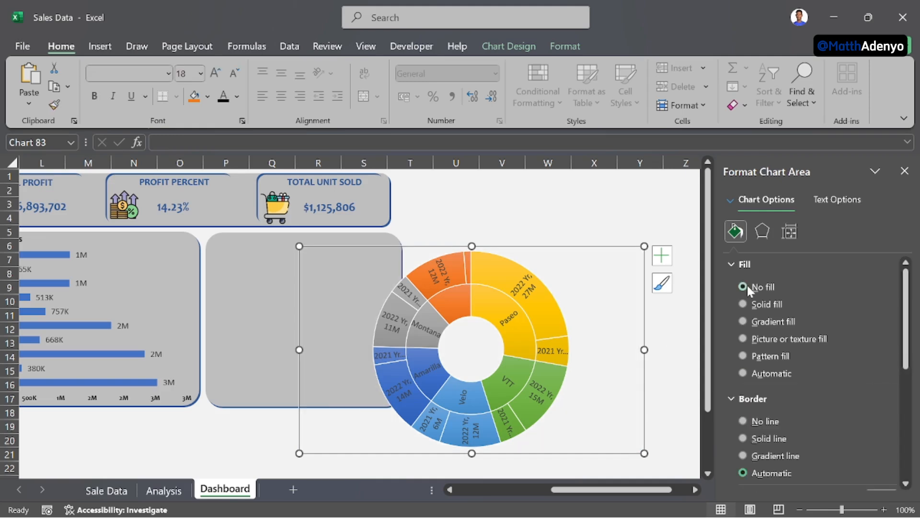
left_click(743, 421)
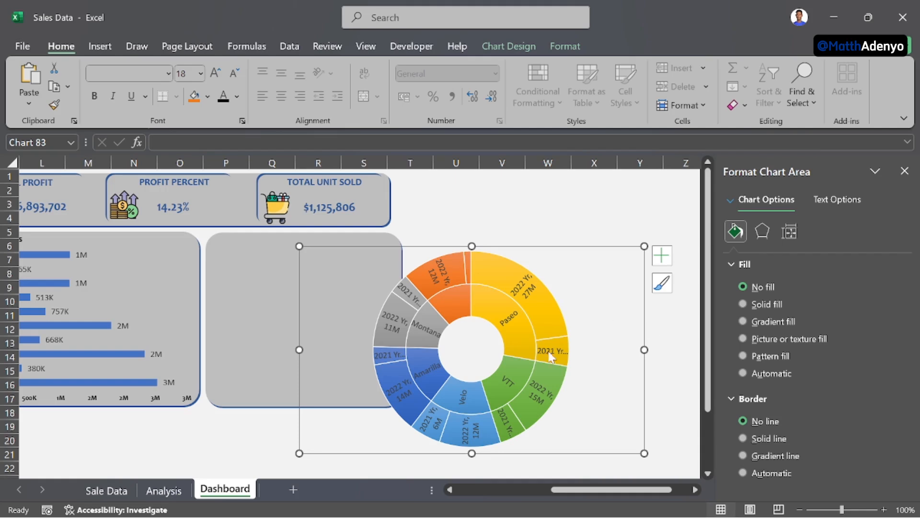
Step: Remove the border lines around the sunburst chart's data series segments
left_click(537, 341)
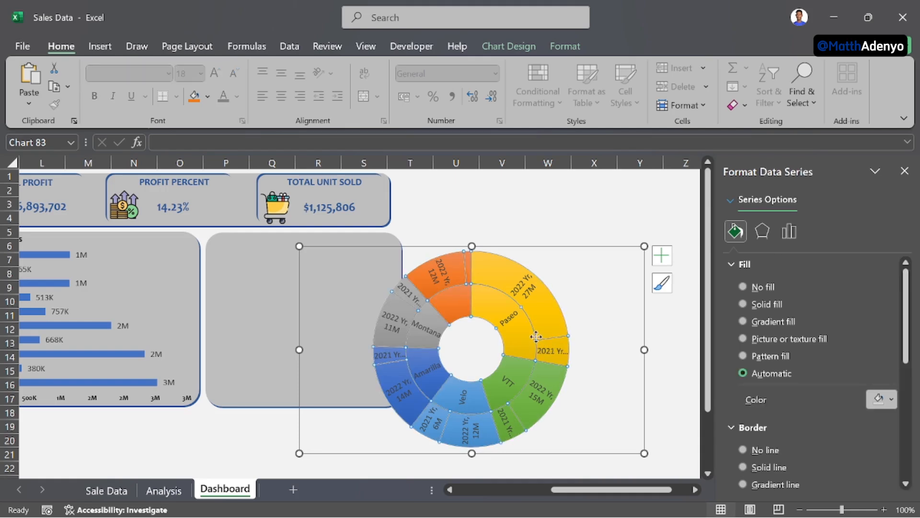
left_click(743, 449)
left_click(682, 221)
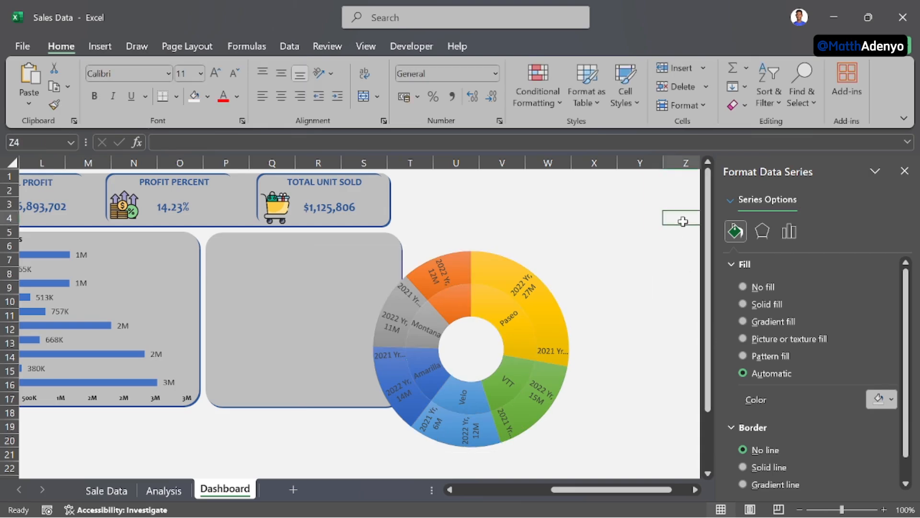
left_click(559, 267)
left_click(559, 267)
left_click(597, 218)
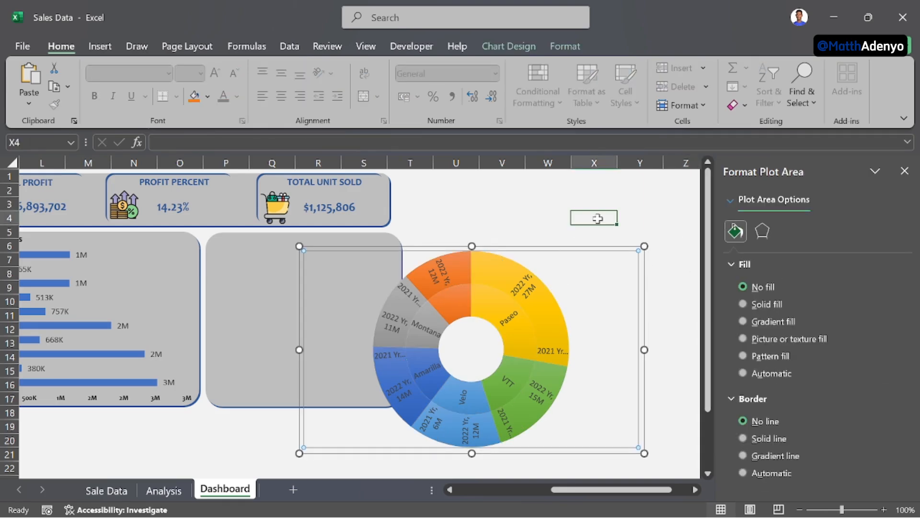
Step: Shrink and position the sunburst chart so its rings fit inside the empty panel beside Sales by Customers
left_click_drag(636, 242, 389, 243)
left_click_drag(390, 429, 383, 417)
left_click_drag(377, 298, 421, 233)
left_click(376, 320)
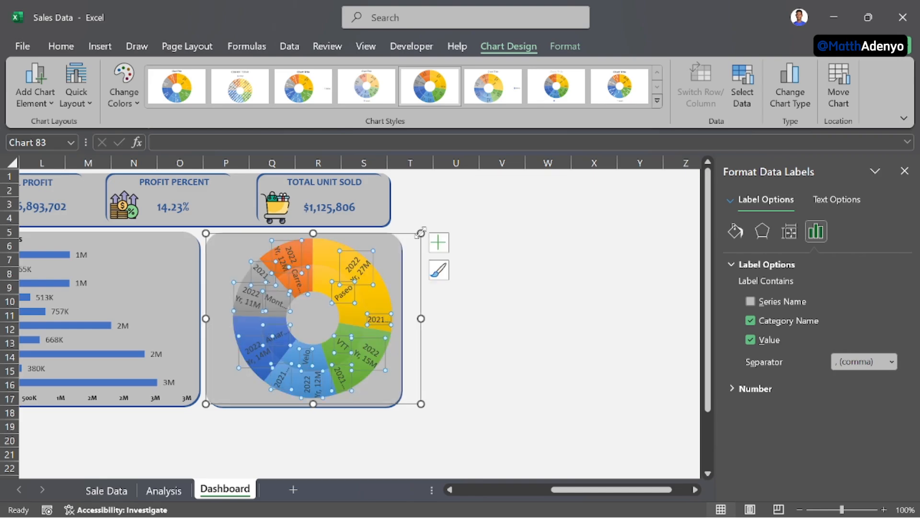
left_click(486, 256)
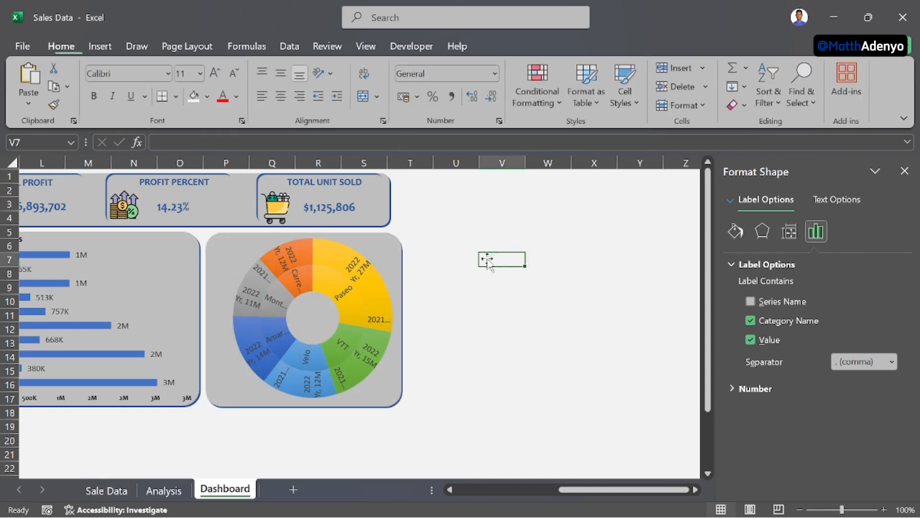
Step: Review the product and year sales data on the Analysis sheet, and the chart panels and free space below them on the Dashboard
scroll(448, 334, "left", 2)
key("ctrl+Page_Up")
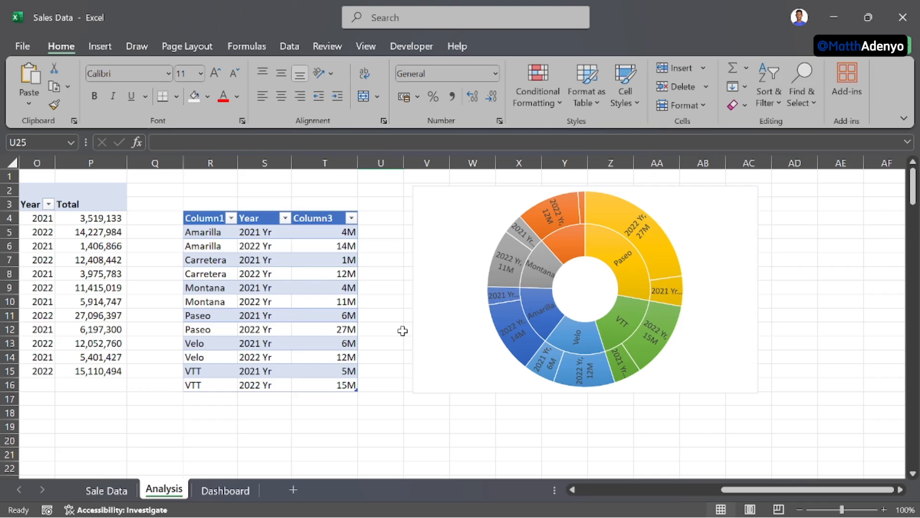
scroll(166, 430, "left", 5)
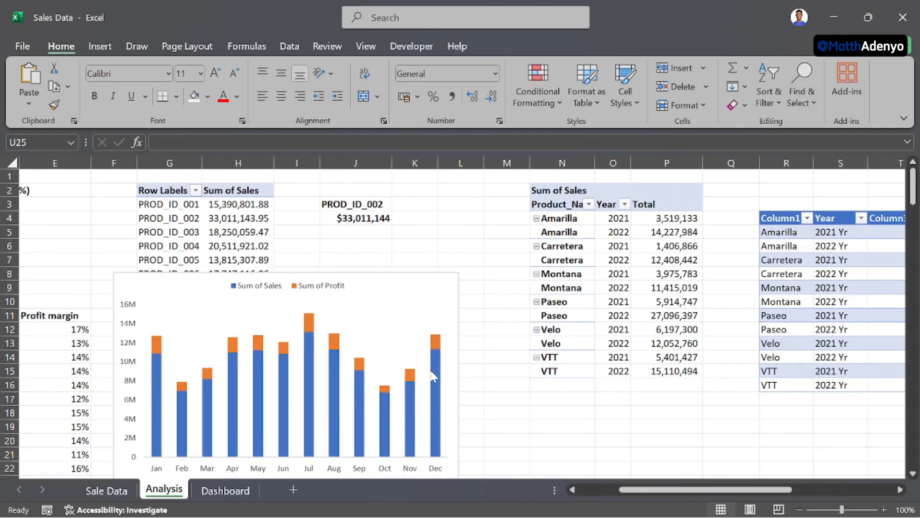
left_click(229, 490)
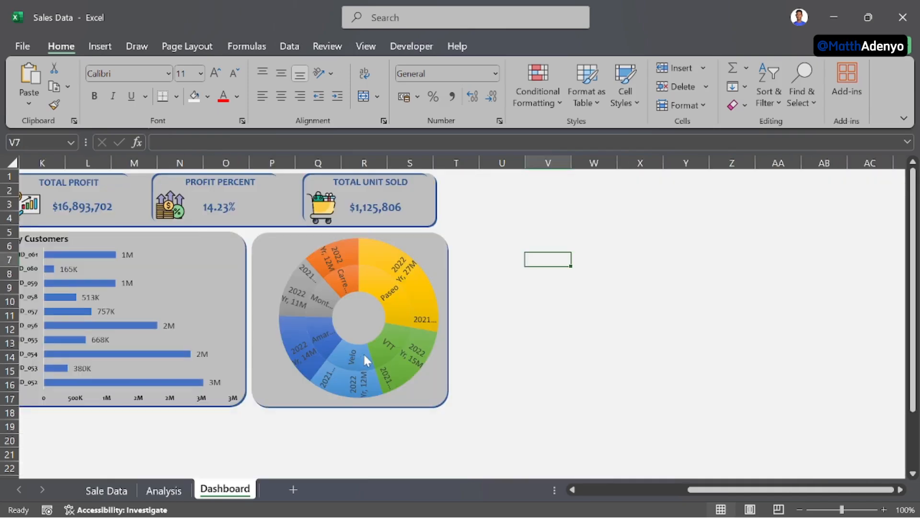
scroll(293, 330, "left", 4)
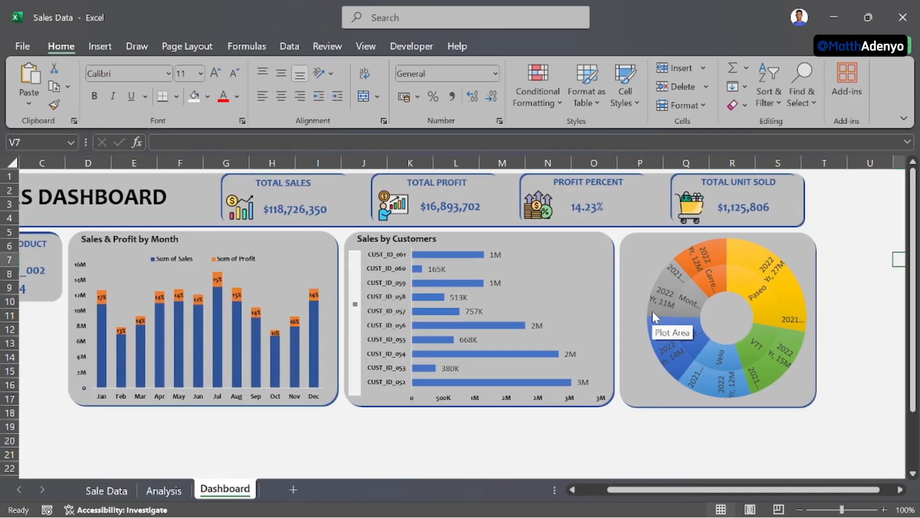
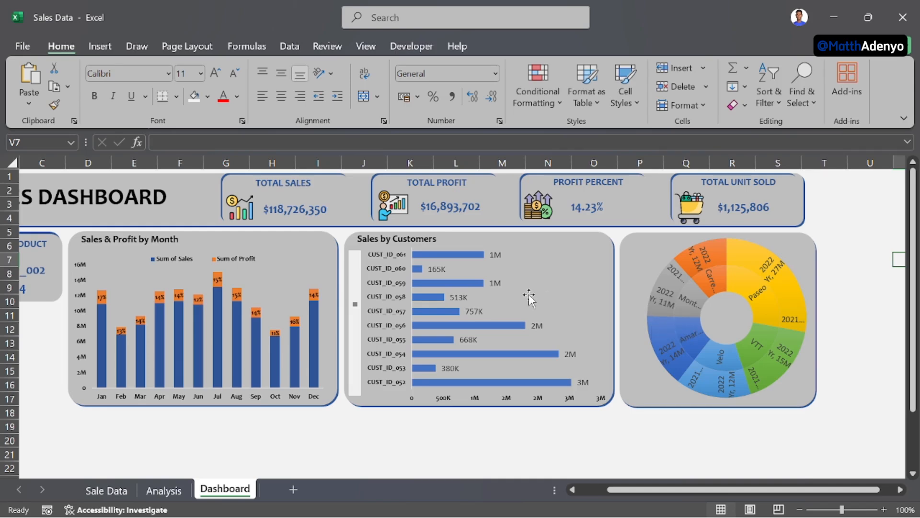
scroll(528, 294, "down", 2)
scroll(528, 295, "left", 1)
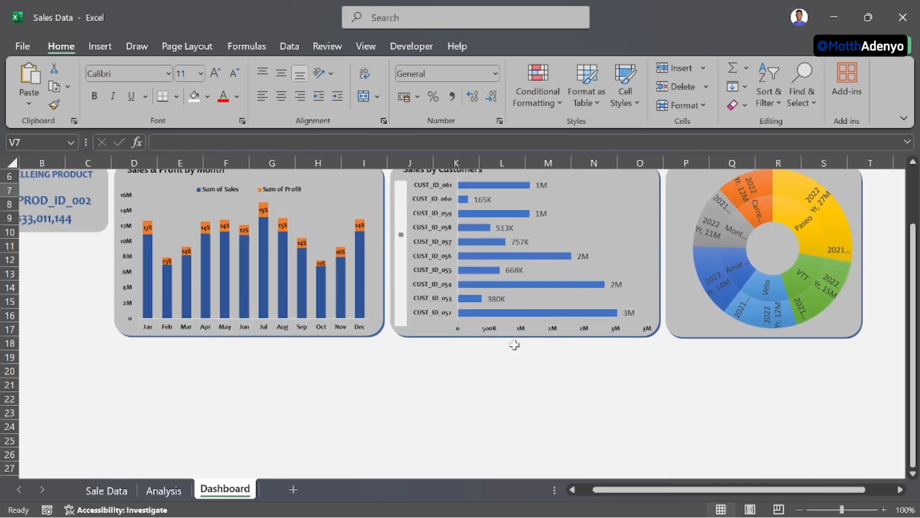
scroll(405, 334, "up", 1)
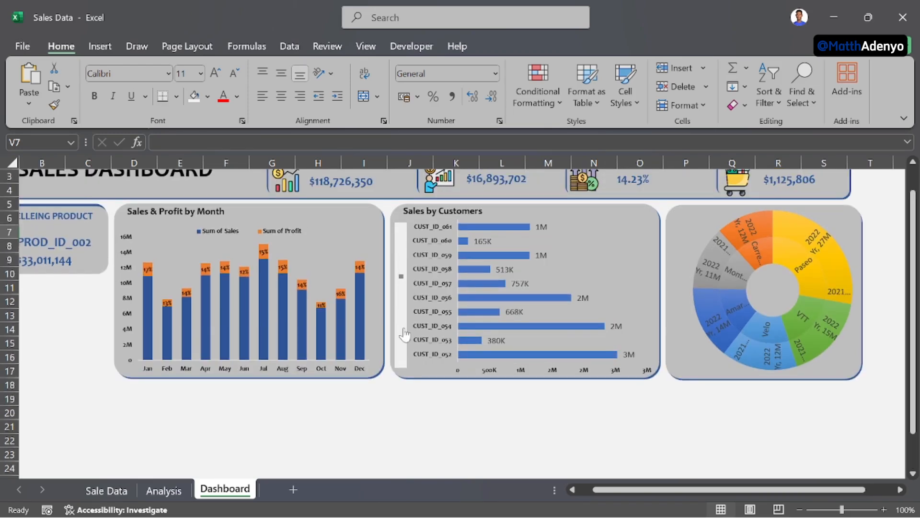
scroll(401, 338, "down", 1)
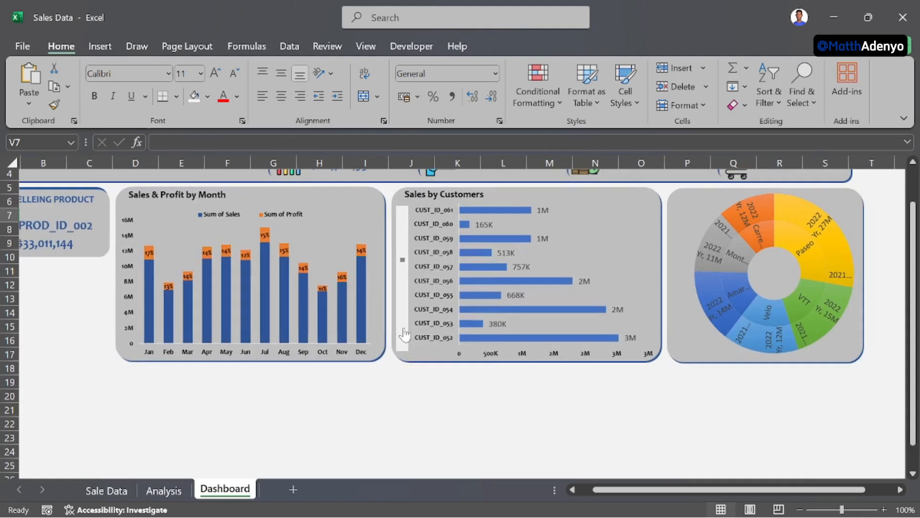
scroll(258, 392, "down", 1)
scroll(258, 392, "left", 1)
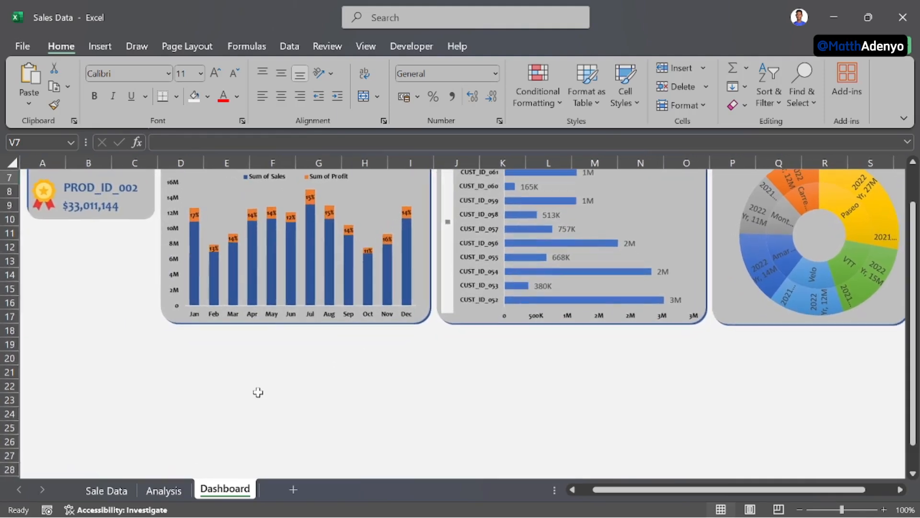
Step: Insert a PivotTable from Table3 into the existing Analysis sheet at cell Q24
scroll(307, 346, "up", 2)
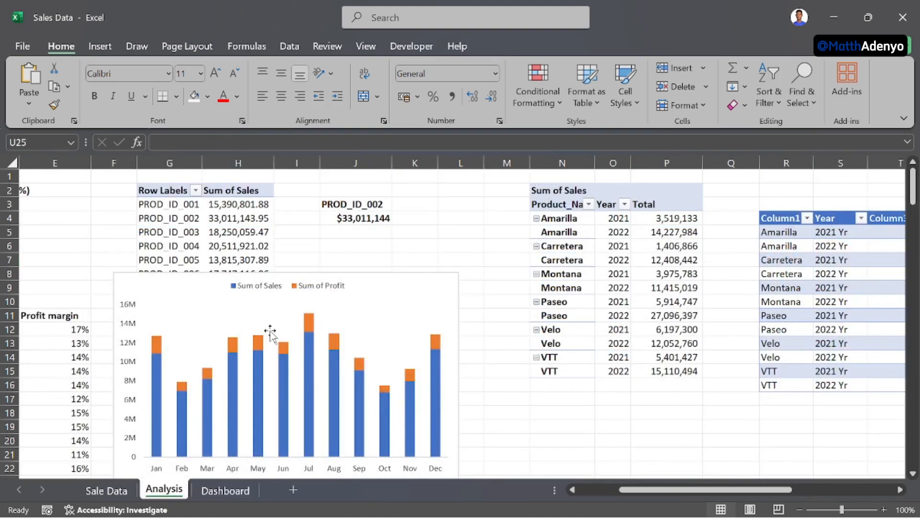
scroll(267, 333, "down", 6)
scroll(528, 294, "right", 5)
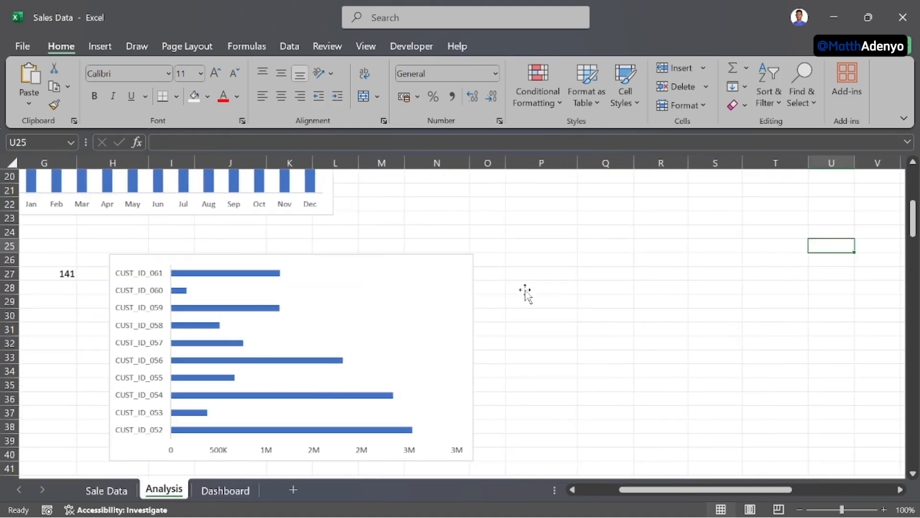
scroll(551, 294, "up", 2)
scroll(499, 294, "right", 1)
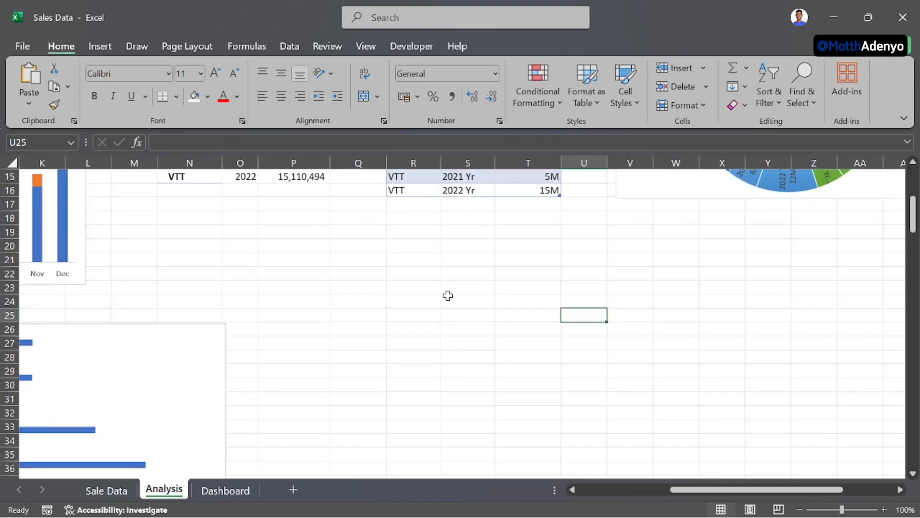
scroll(448, 295, "down", 2)
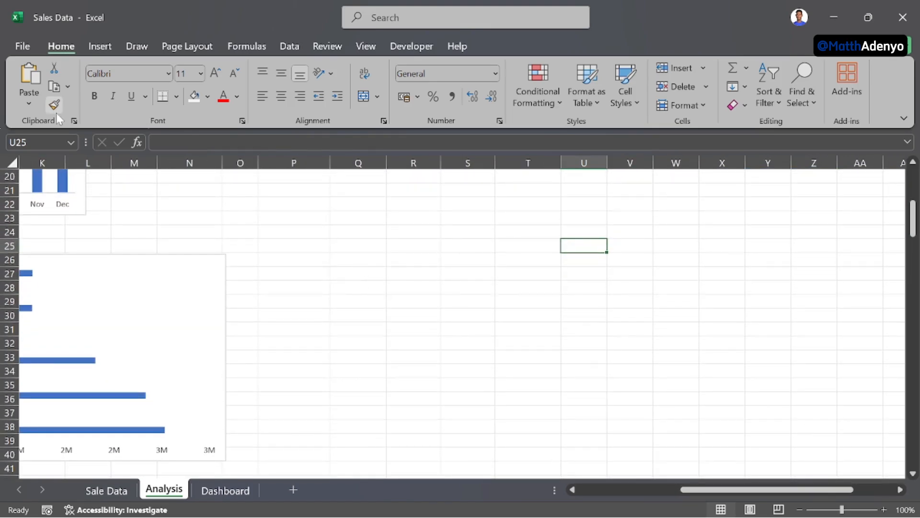
left_click(113, 490)
left_click(100, 46)
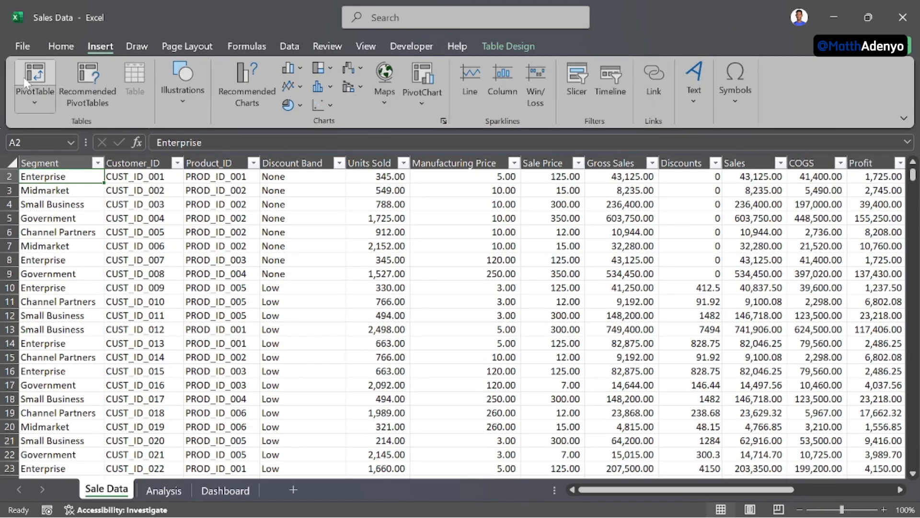
left_click(24, 77)
left_click(623, 355)
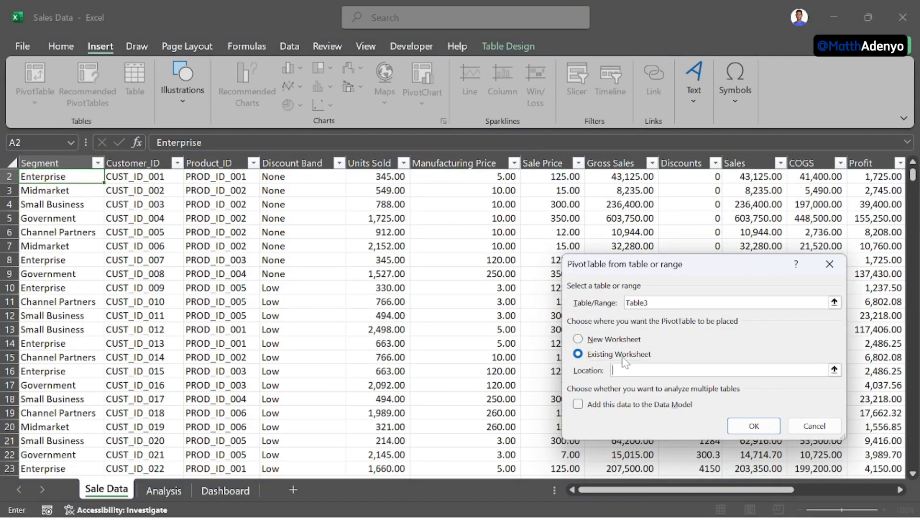
left_click(164, 491)
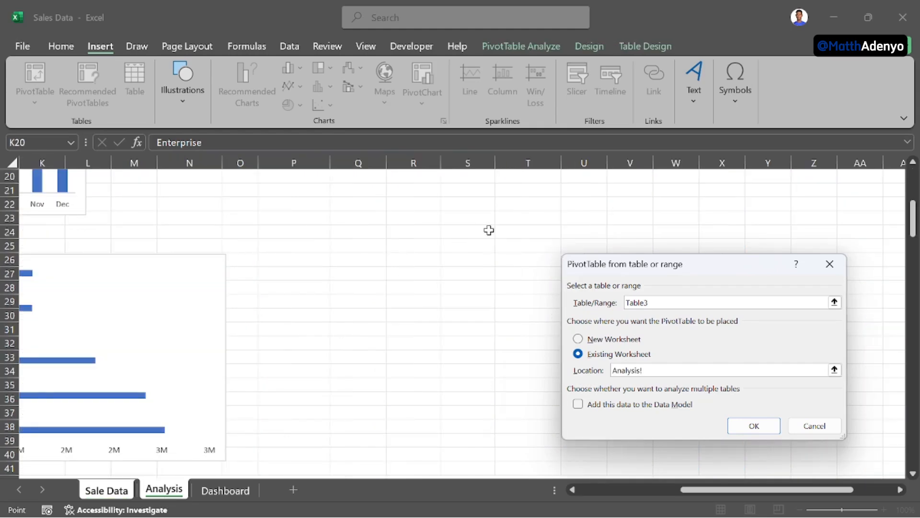
left_click(357, 232)
key("Return")
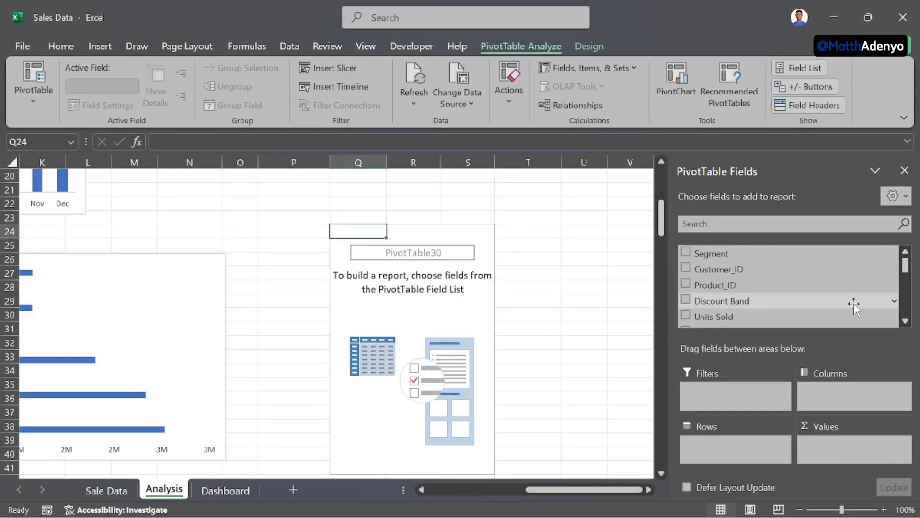
Step: Build the new PivotTable with Sales as the values and Country as the rows
scroll(802, 294, "down", 1)
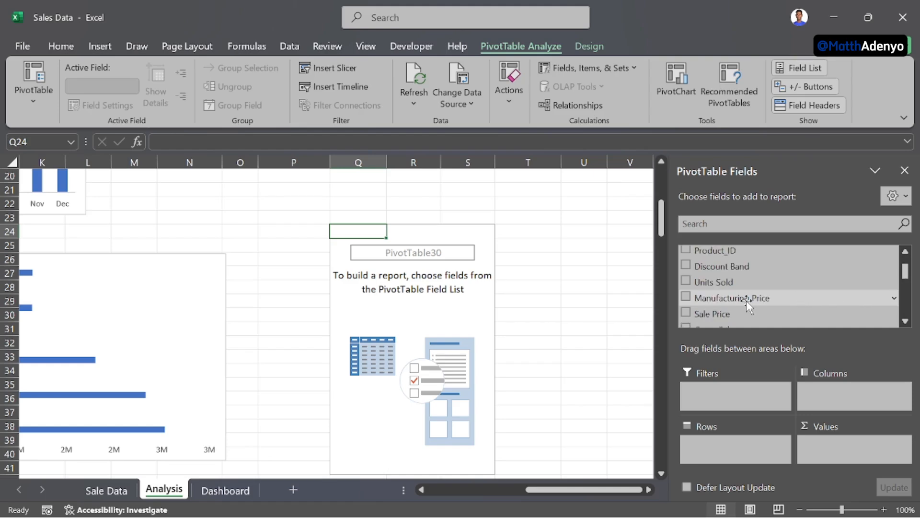
scroll(756, 297, "down", 2)
scroll(747, 300, "down", 2)
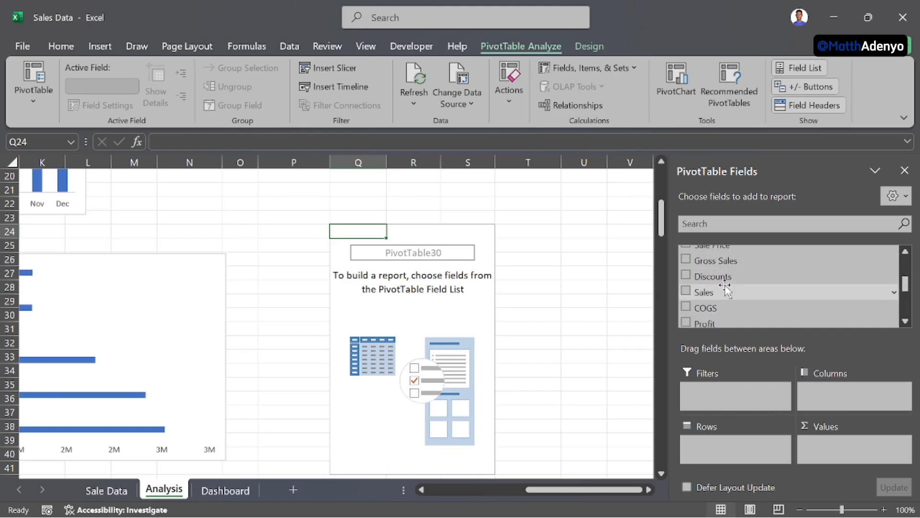
left_click_drag(723, 291, 818, 446)
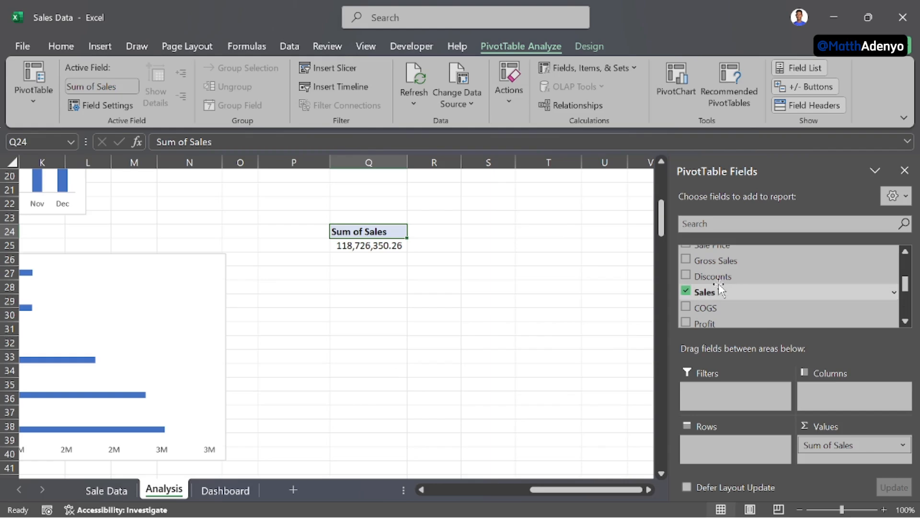
scroll(718, 290, "down", 5)
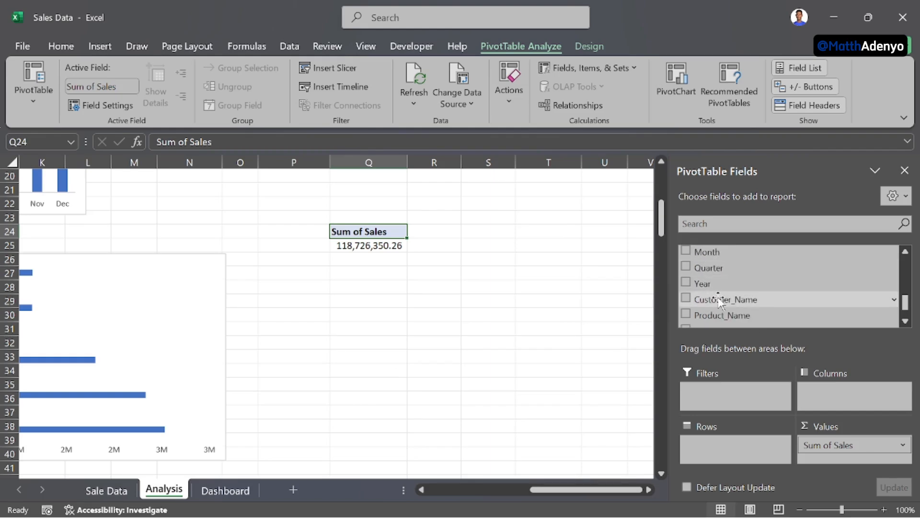
left_click_drag(723, 305, 707, 446)
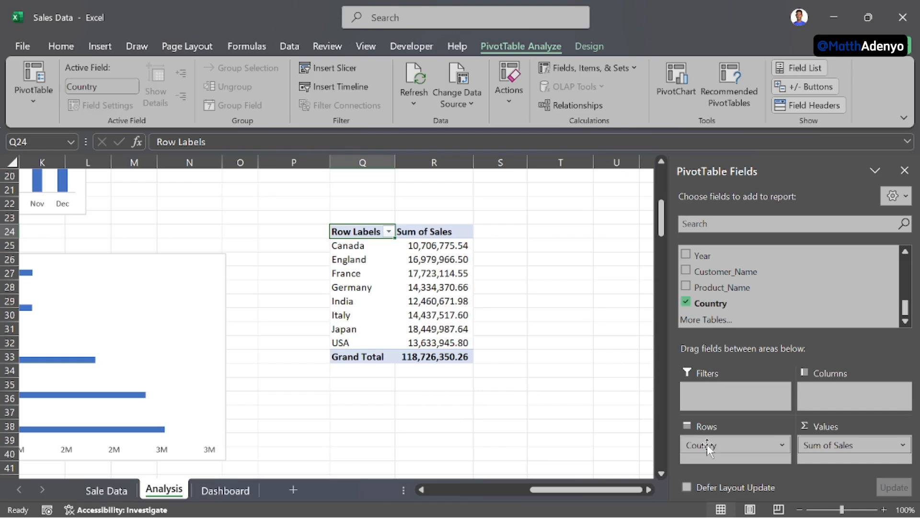
Step: Remove the grand total row from the country sales PivotTable
left_click(373, 357)
right_click(374, 357)
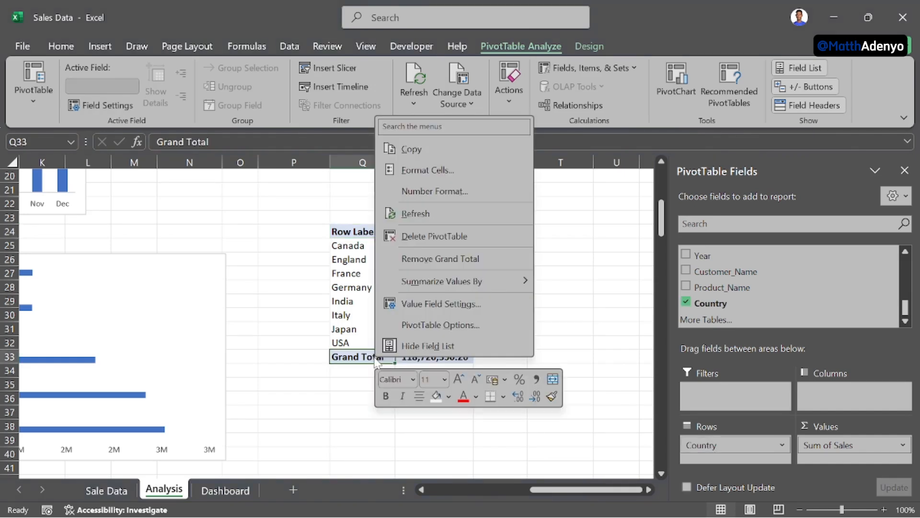
left_click(441, 259)
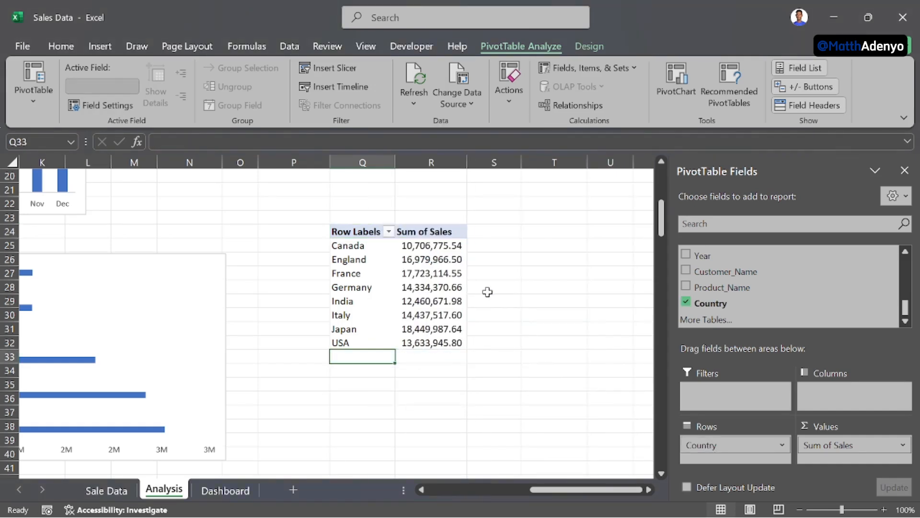
scroll(432, 263, "right", 1)
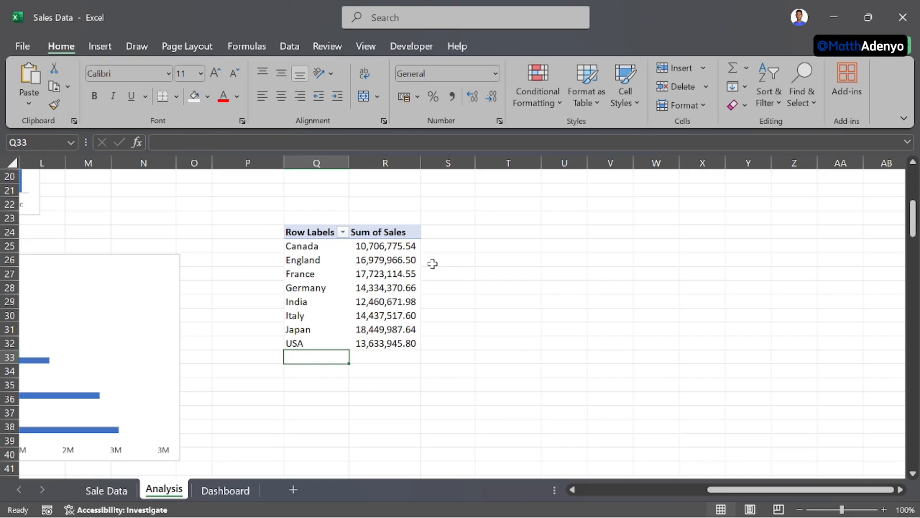
left_click(384, 247)
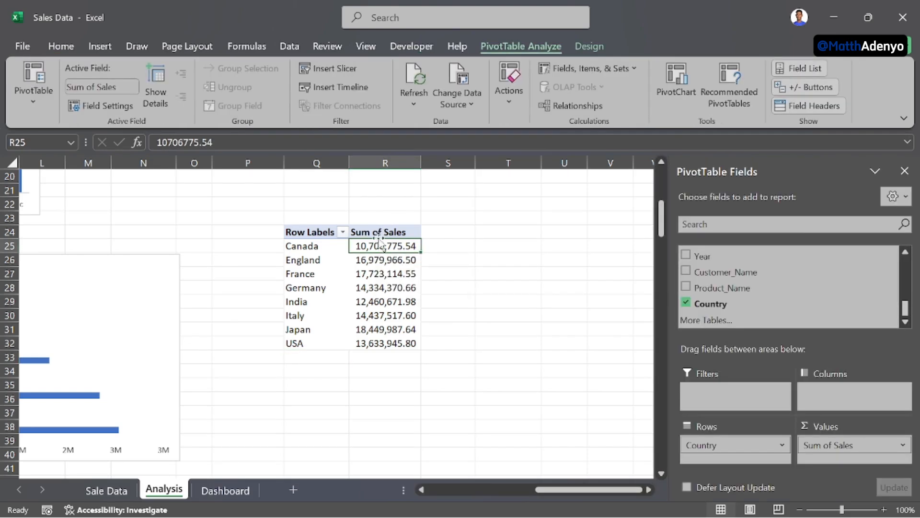
left_click_drag(379, 257, 395, 342)
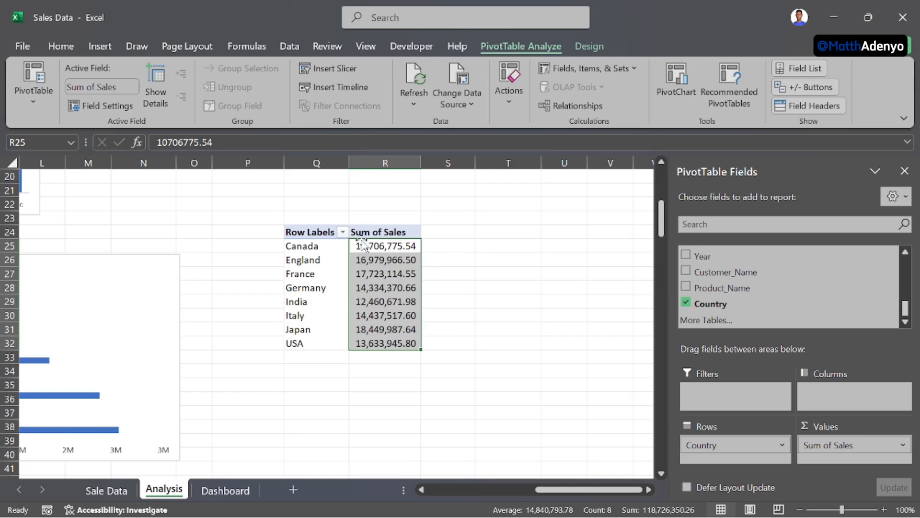
left_click(62, 47)
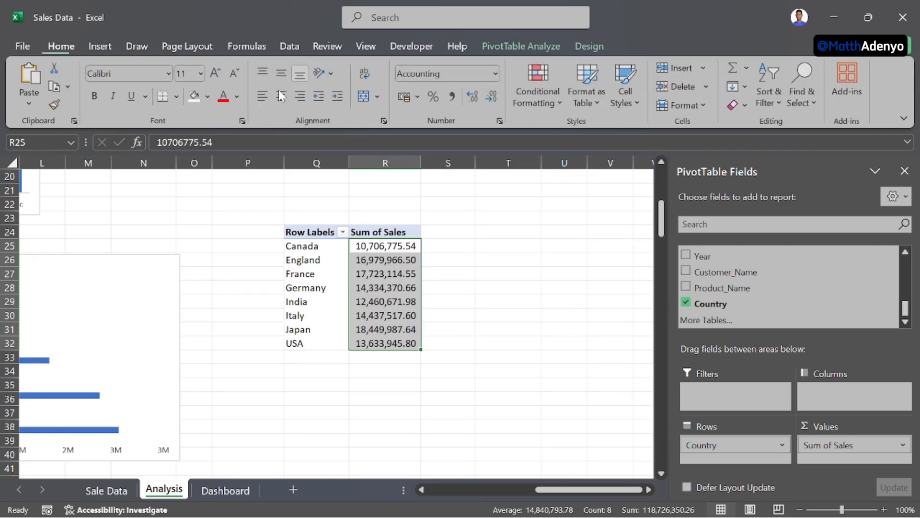
left_click(490, 76)
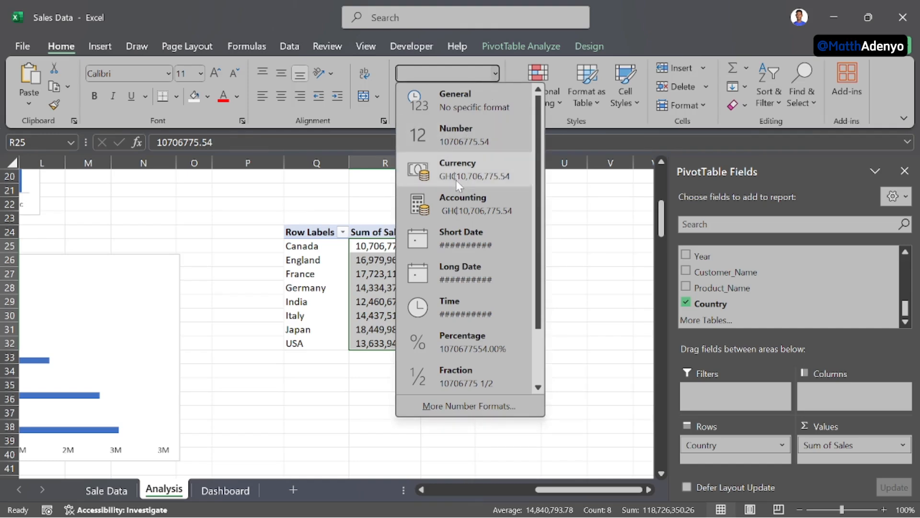
key("Escape")
Step: Show the Sum of Sales values in the country PivotTable as % of Grand Total
left_click(384, 233)
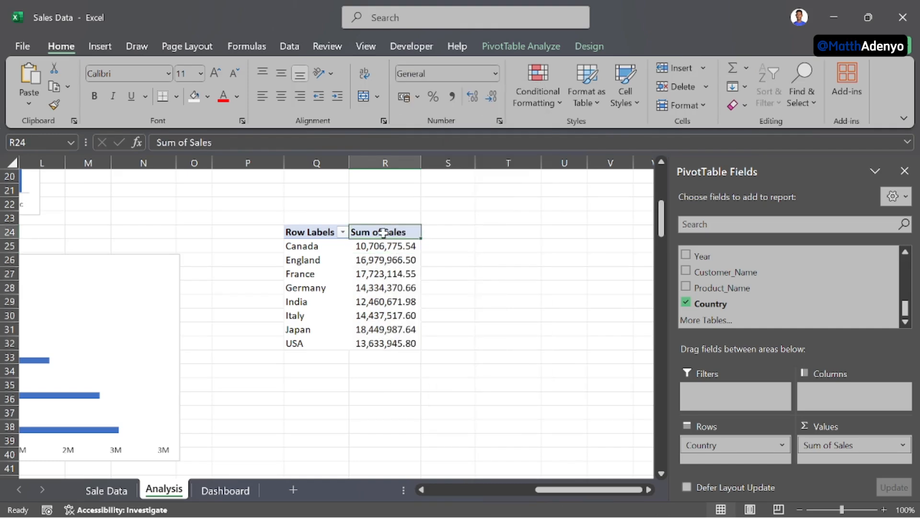
right_click(384, 235)
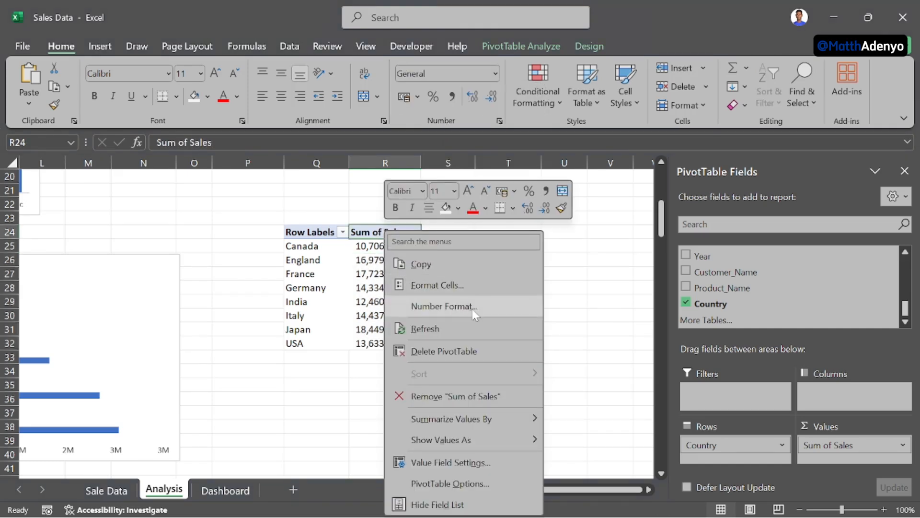
mouse_move(505, 441)
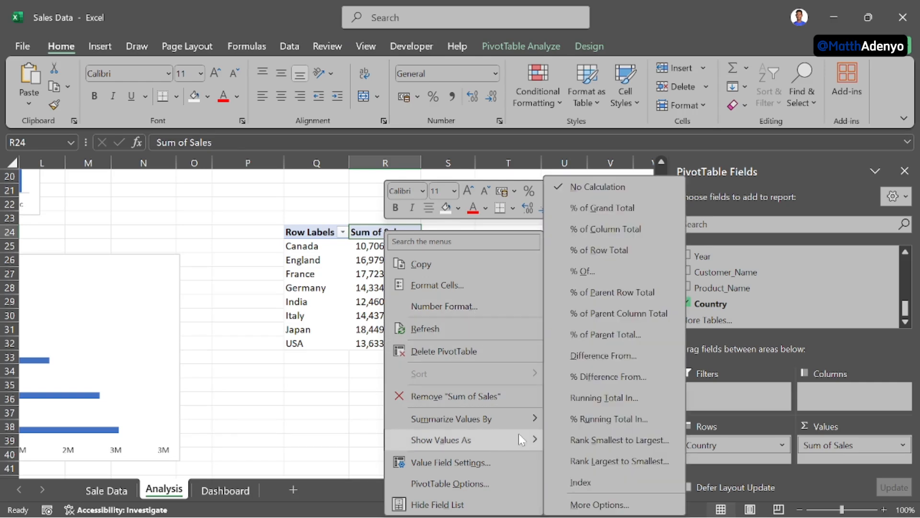
left_click(618, 211)
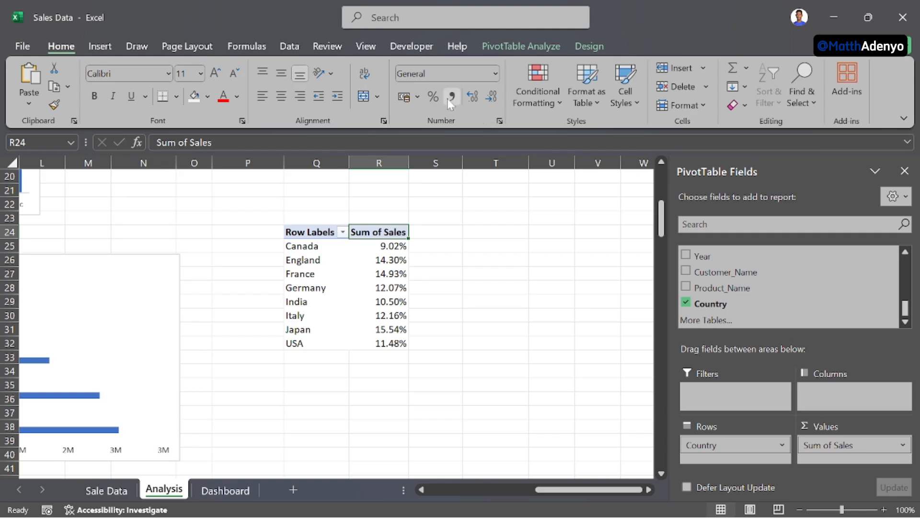
Step: Reduce the country sales percentages in R25:R32 to zero decimal places
key("Down")
key("ctrl+shift+Down")
left_click(491, 96)
left_click(491, 95)
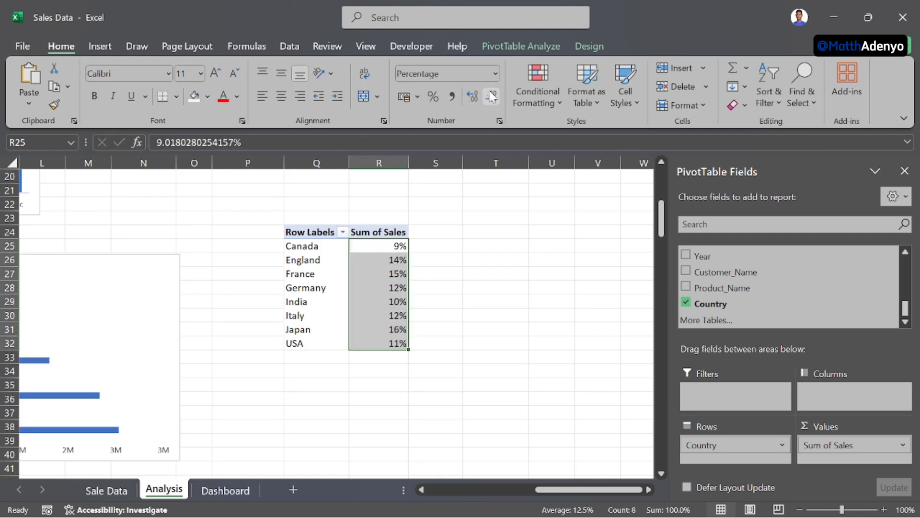
Step: Insert a Doughnut PivotChart based on the country sales PivotTable
left_click(312, 274)
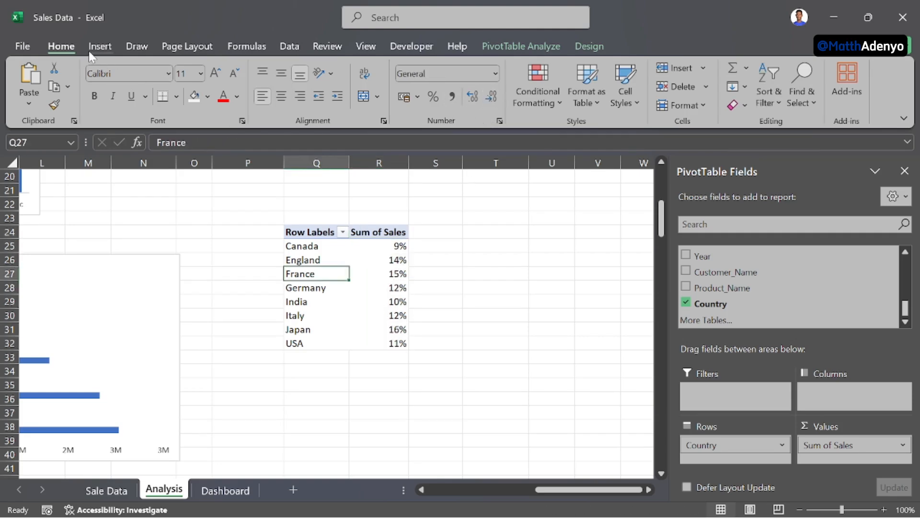
left_click(93, 47)
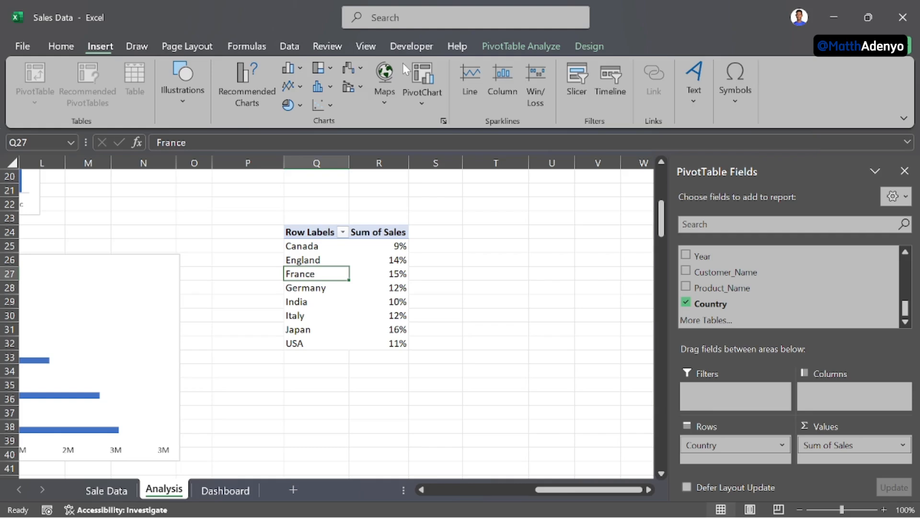
left_click(441, 122)
left_click(285, 179)
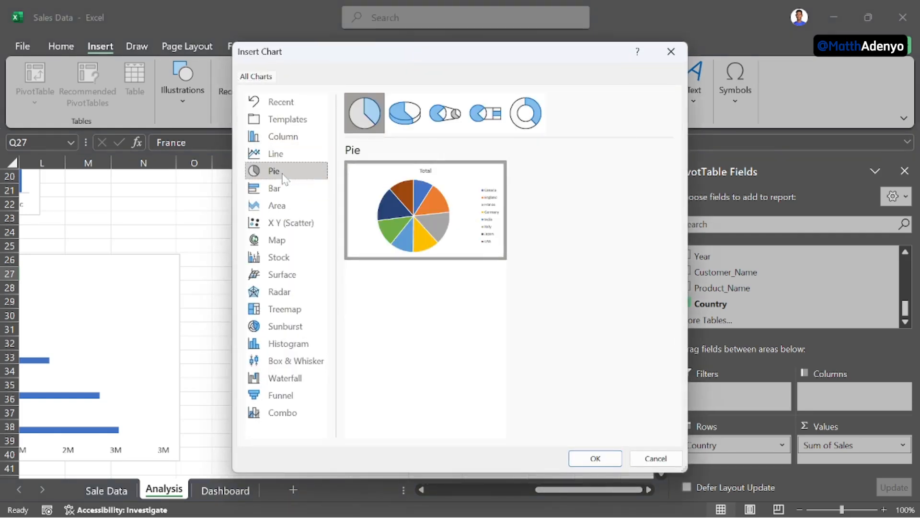
left_click(526, 113)
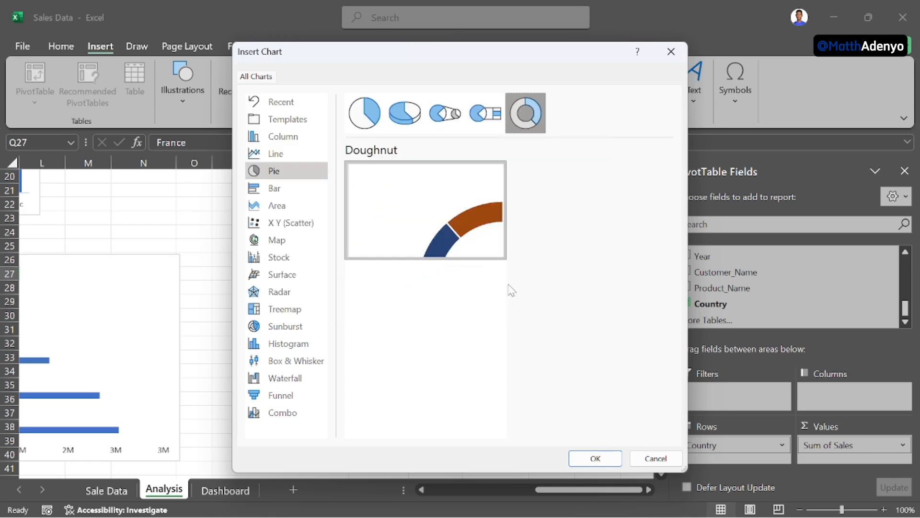
left_click(592, 459)
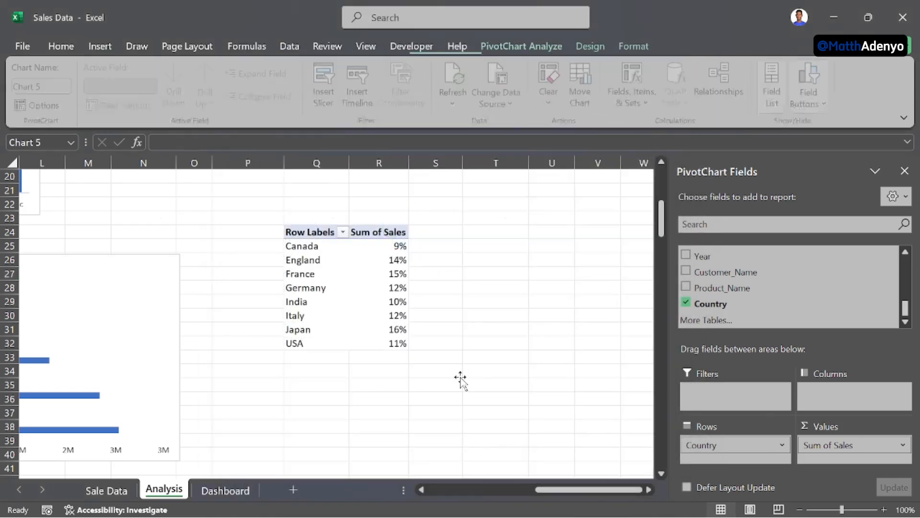
Step: Shrink the doughnut chart and place it directly beside the country sales PivotTable
left_click_drag(249, 246, 486, 241)
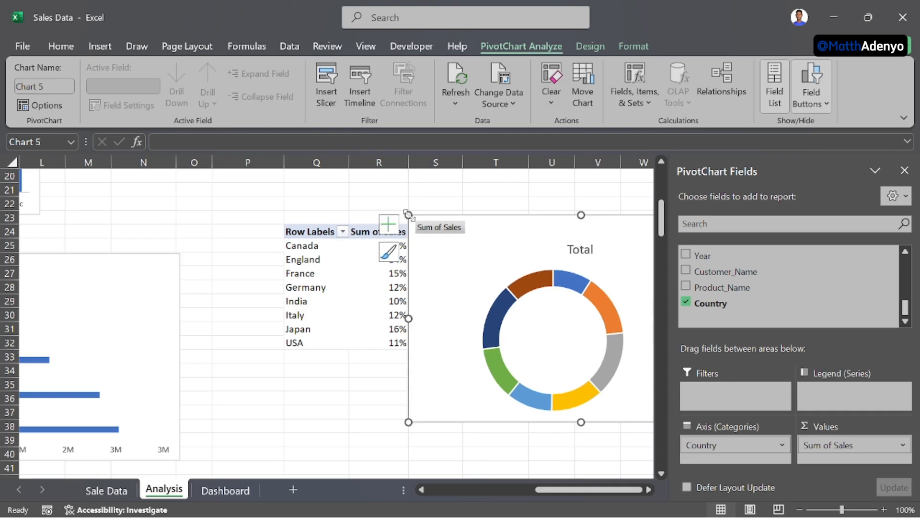
left_click_drag(409, 215, 512, 250)
left_click_drag(543, 278, 458, 237)
Step: Hide all field buttons on the doughnut chart and delete its title
right_click(460, 220)
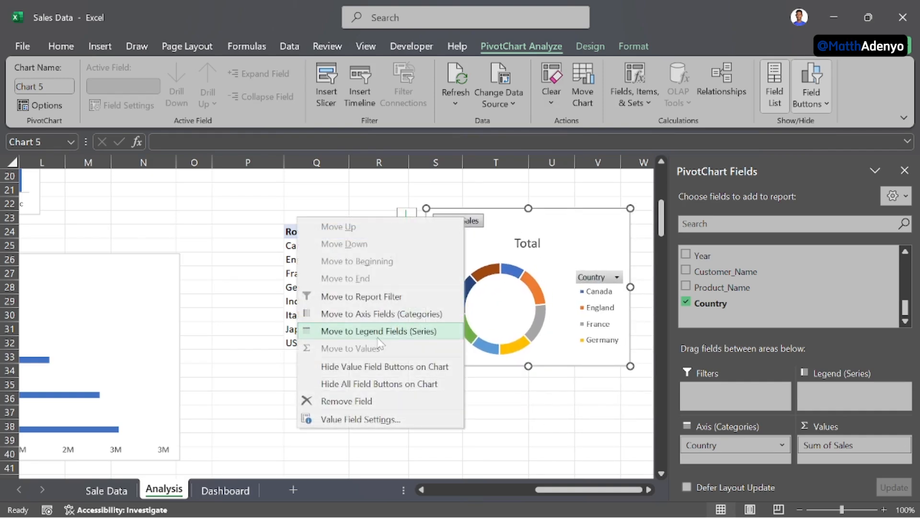
left_click(356, 384)
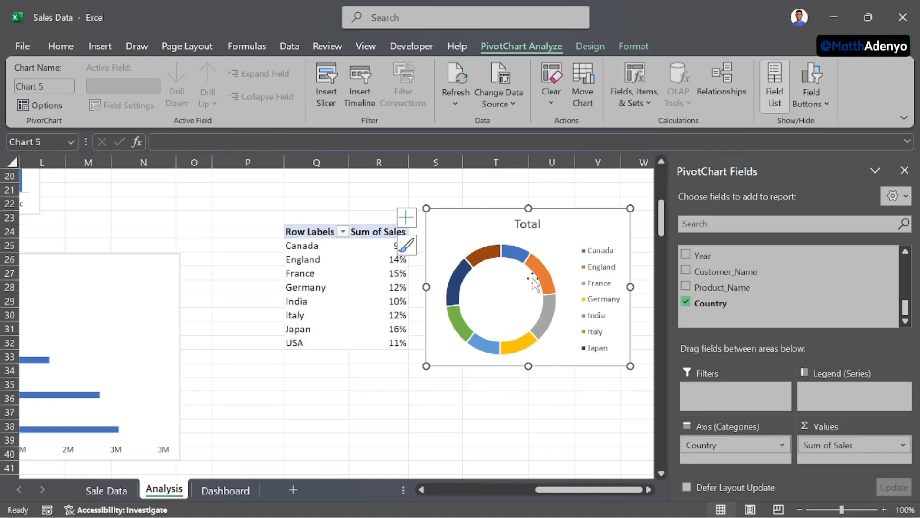
left_click(528, 224)
key("Delete")
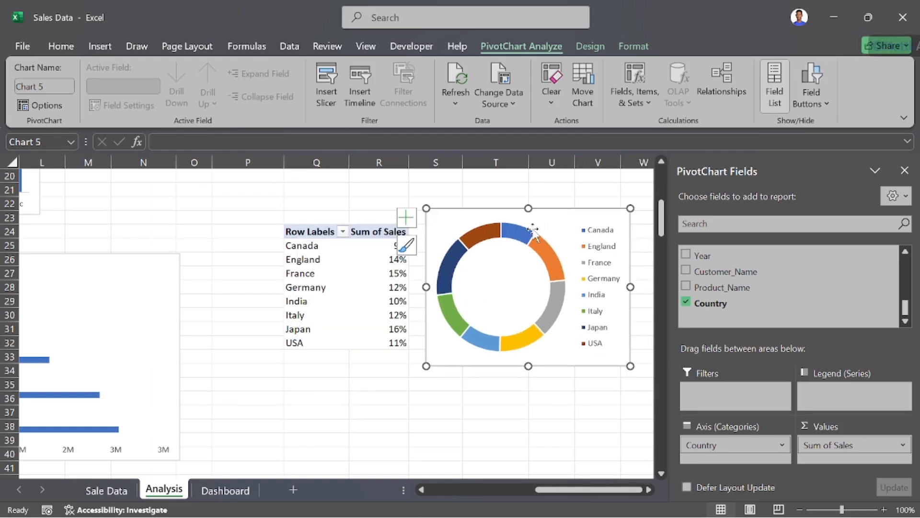
left_click(406, 218)
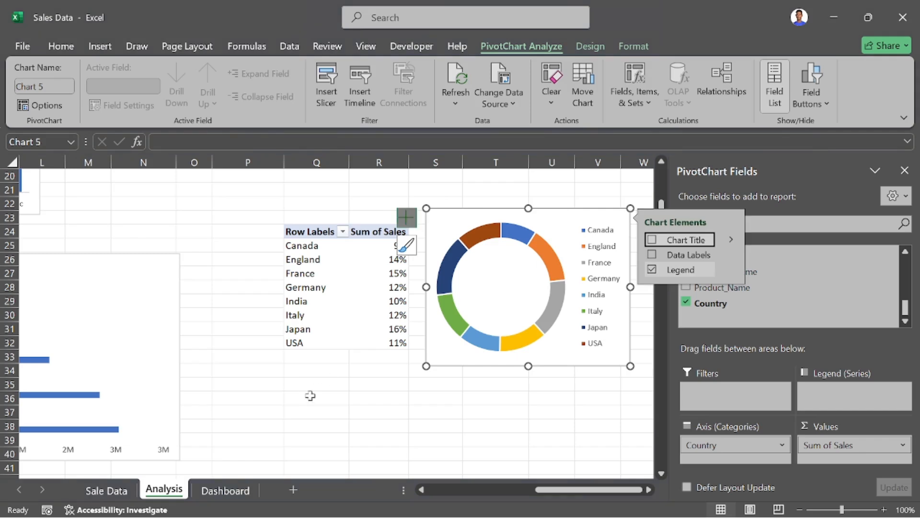
Step: Duplicate the Sales & Profit by Month background panel on the Dashboard and place the copy directly below the original
left_click(224, 490)
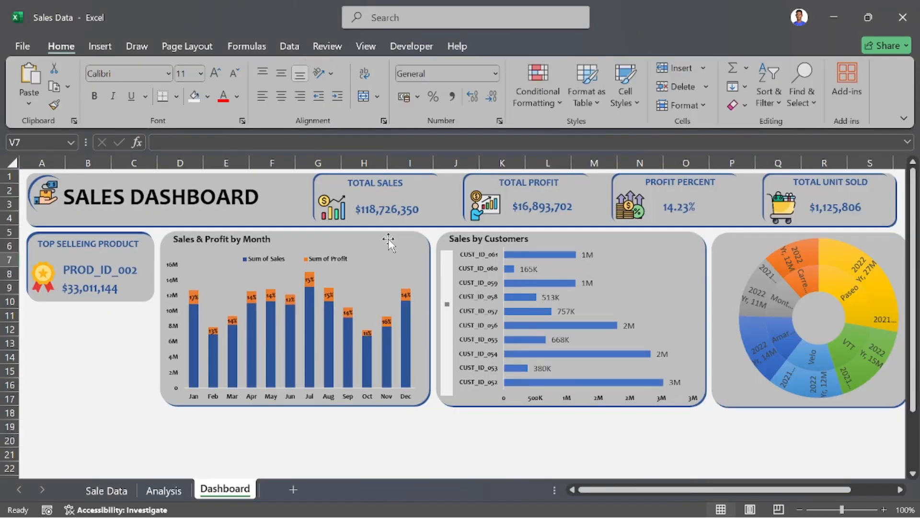
left_click(389, 239)
key("ctrl+d")
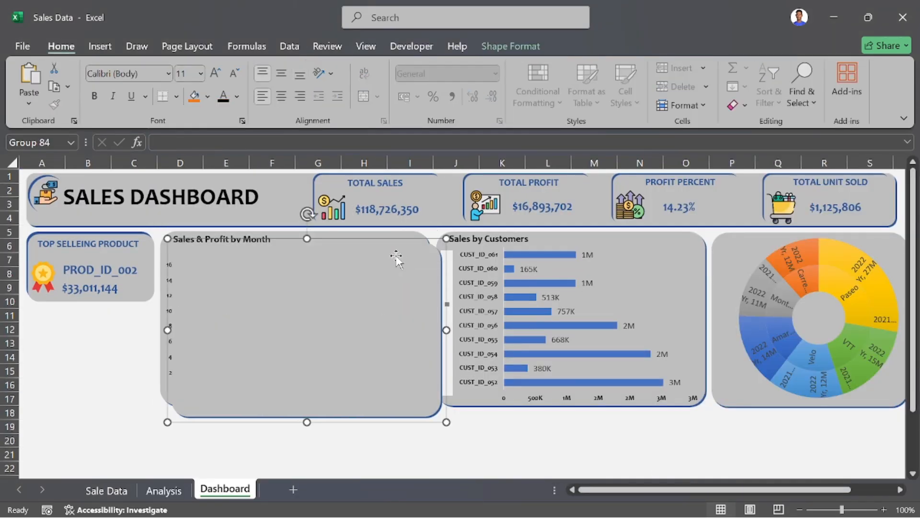
left_click_drag(381, 258, 376, 350)
scroll(381, 350, "down", 2)
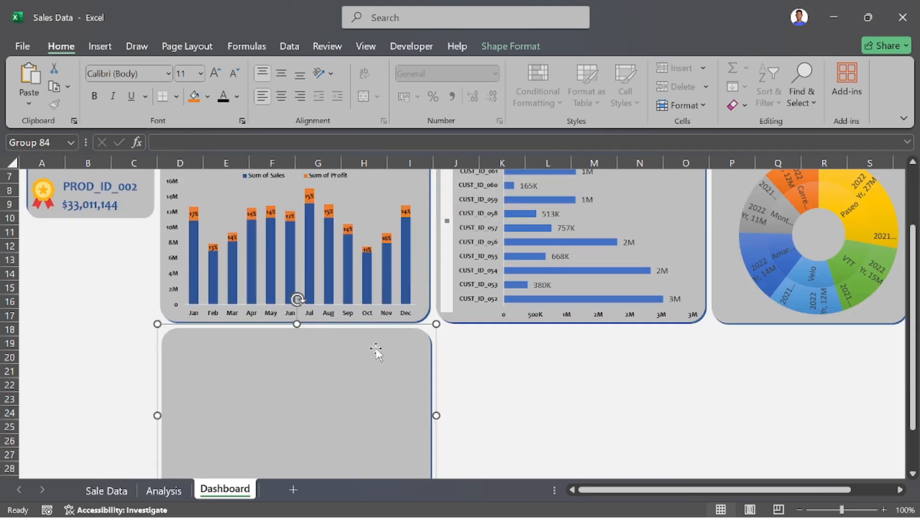
left_click(512, 367)
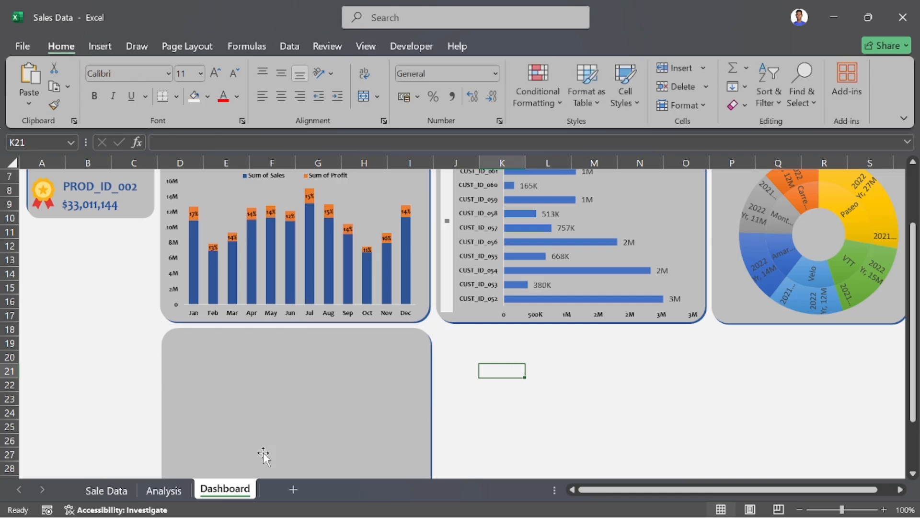
Step: Select the country doughnut chart on the Analysis sheet
left_click(164, 489)
left_click(442, 347)
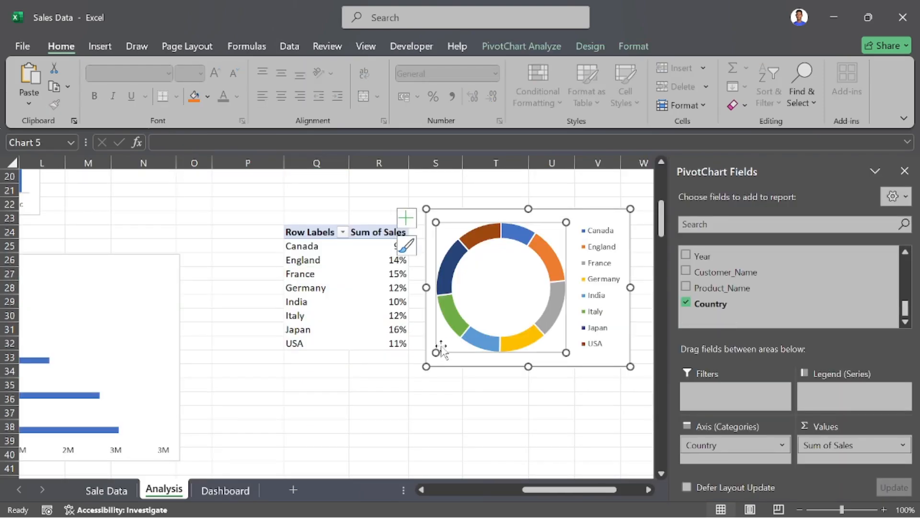
Step: Copy the country doughnut chart from the Analysis sheet to the Dashboard sheet and place it on the empty card below the monthly chart
left_click(439, 359)
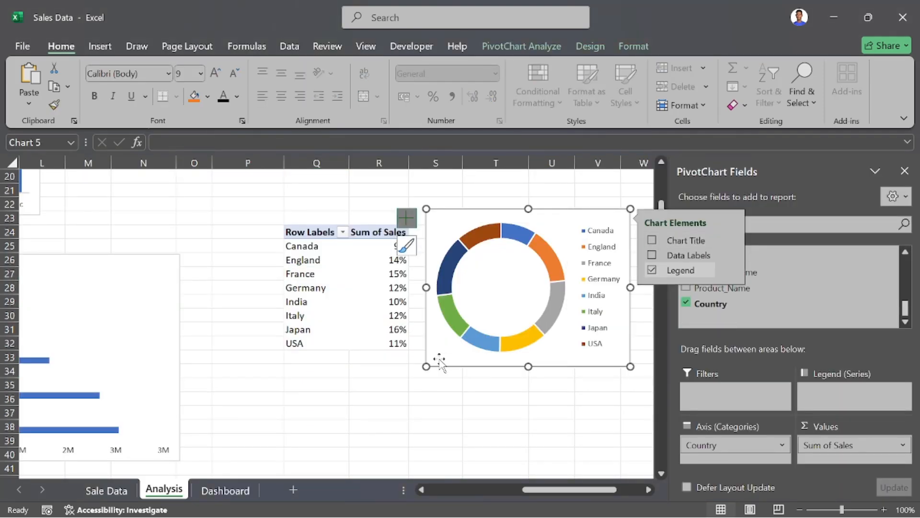
left_click(231, 490)
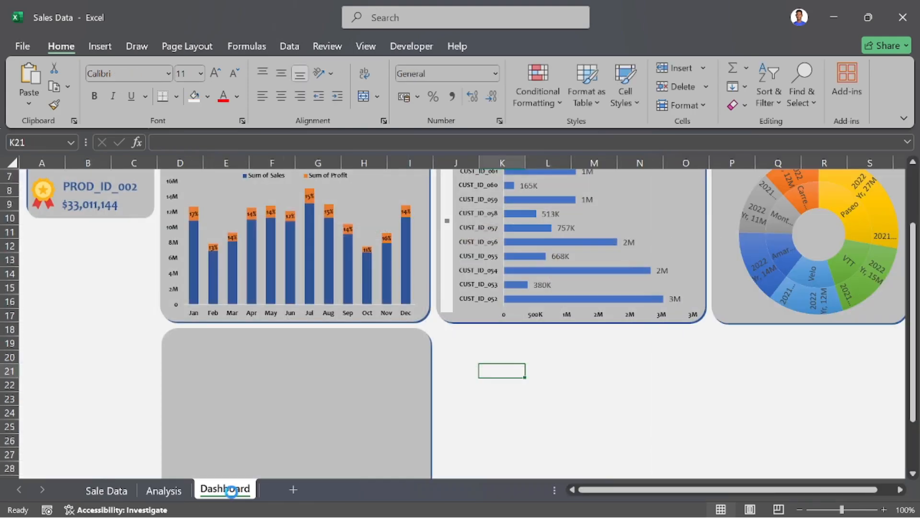
key("ctrl+v")
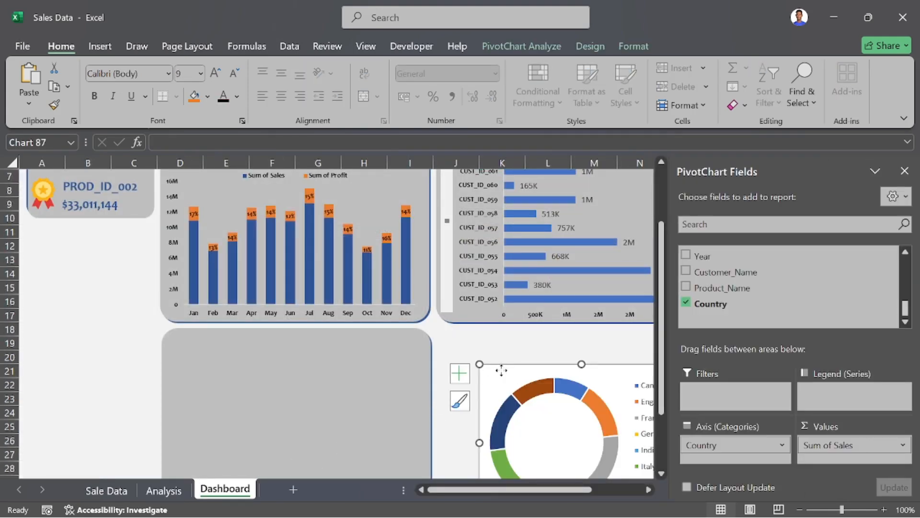
left_click_drag(501, 370, 229, 349)
scroll(412, 357, "down", 1)
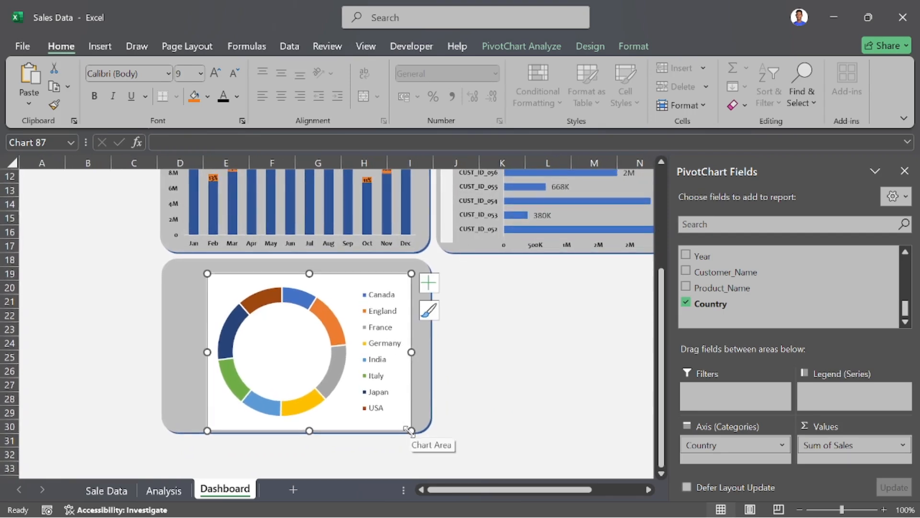
Step: Resize the doughnut chart to fill the width of its card and close the PivotChart field list
left_click_drag(411, 430, 428, 431)
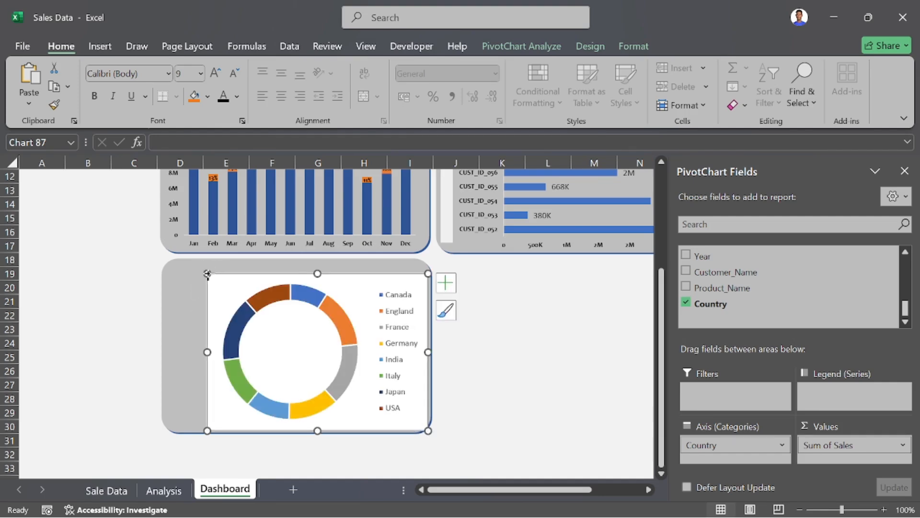
left_click_drag(207, 273, 163, 268)
left_click(909, 173)
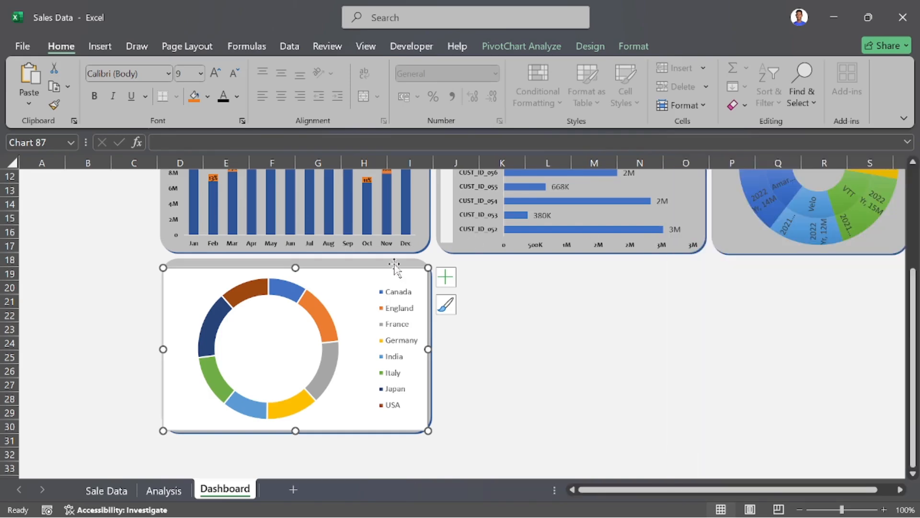
Step: Format the doughnut's chart area with no fill and no border line
right_click(359, 281)
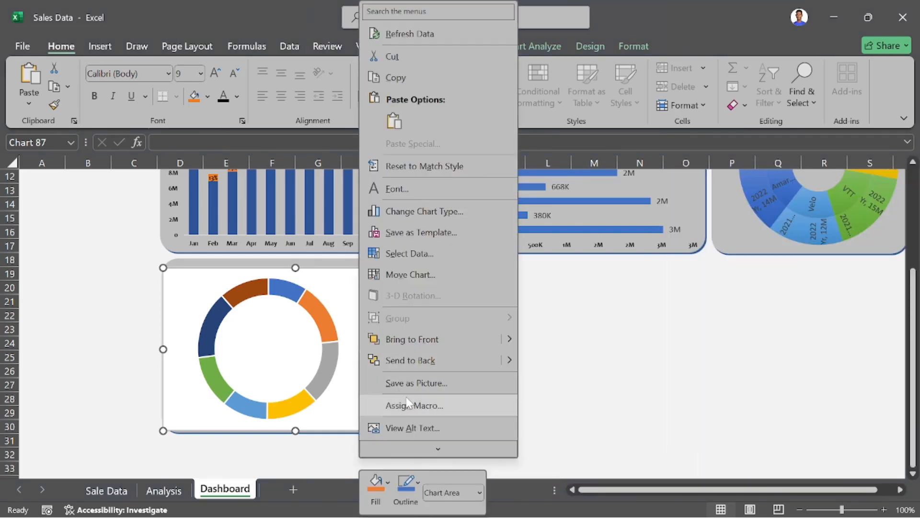
scroll(407, 397, "down", 1)
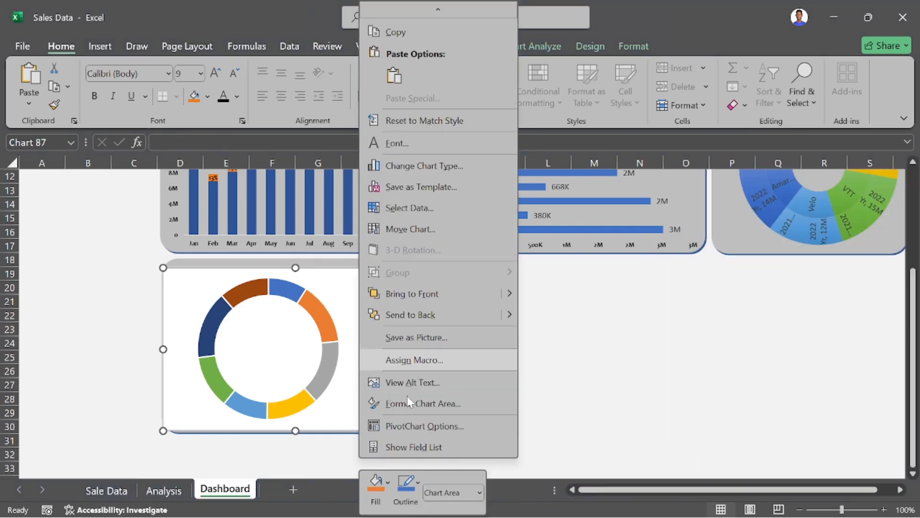
left_click(437, 404)
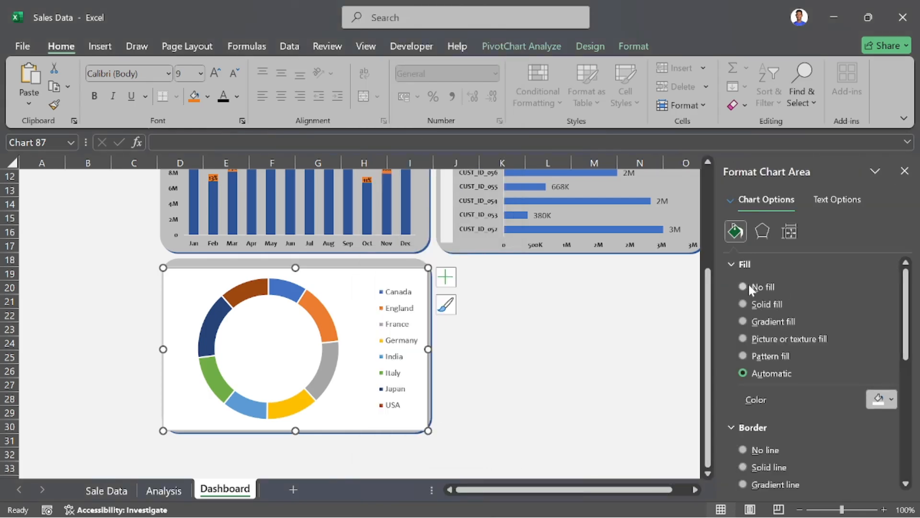
left_click(744, 288)
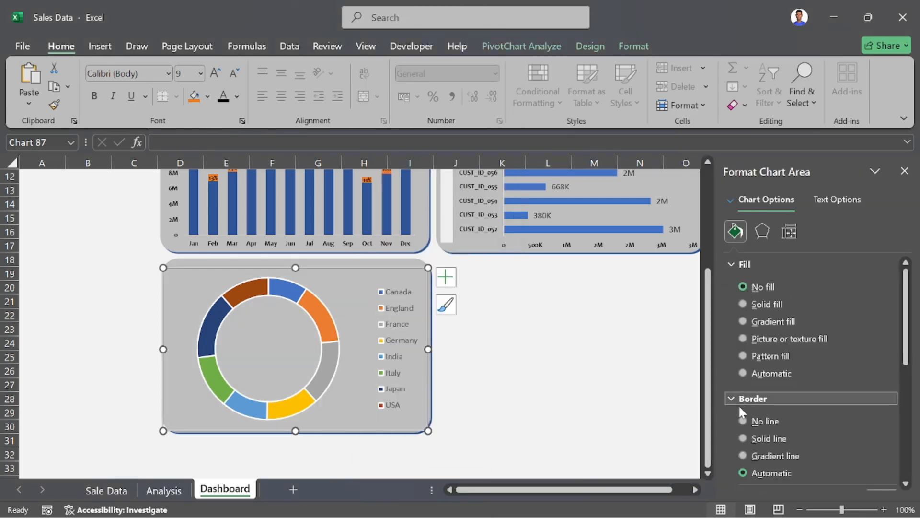
left_click(742, 421)
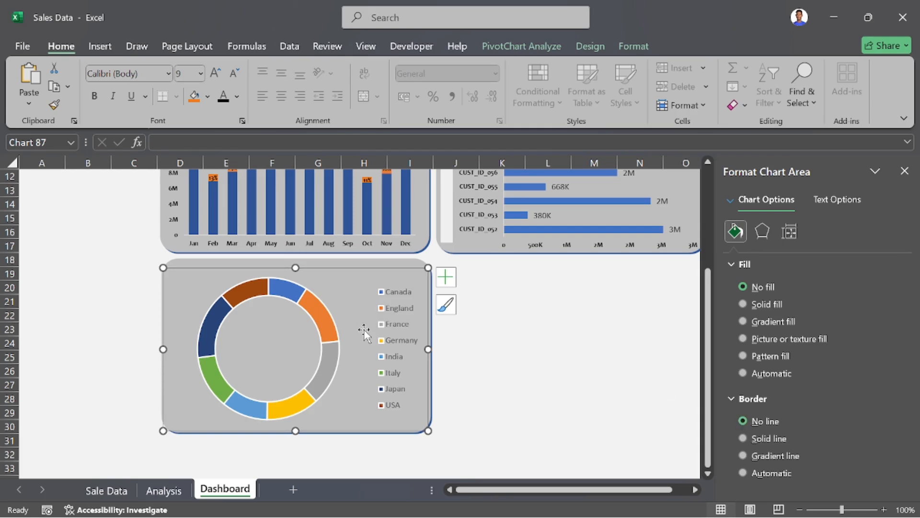
Step: Remove the border lines from all slices of the doughnut series
left_click(329, 318)
left_click(742, 469)
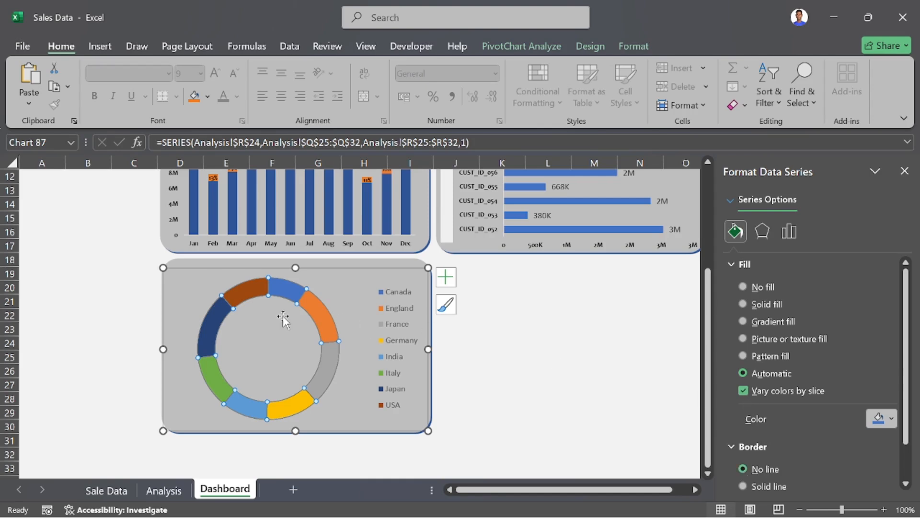
left_click(314, 314)
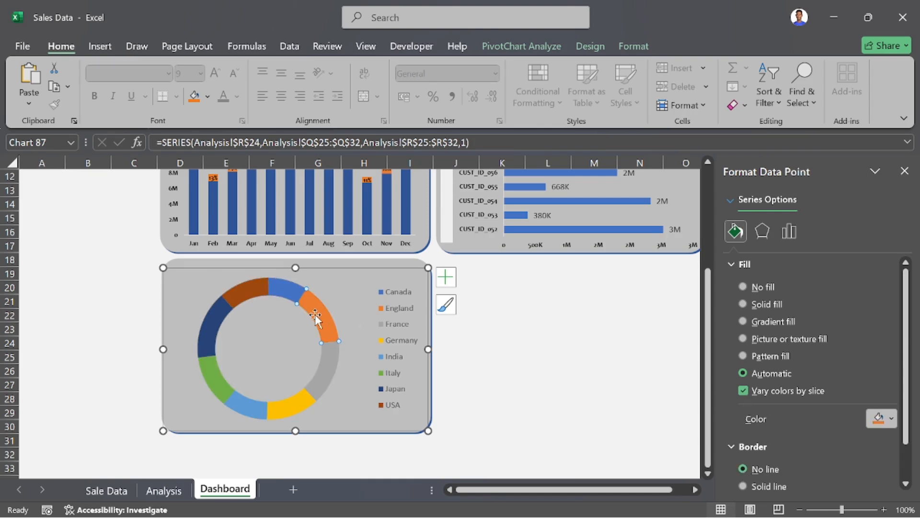
left_click(360, 331)
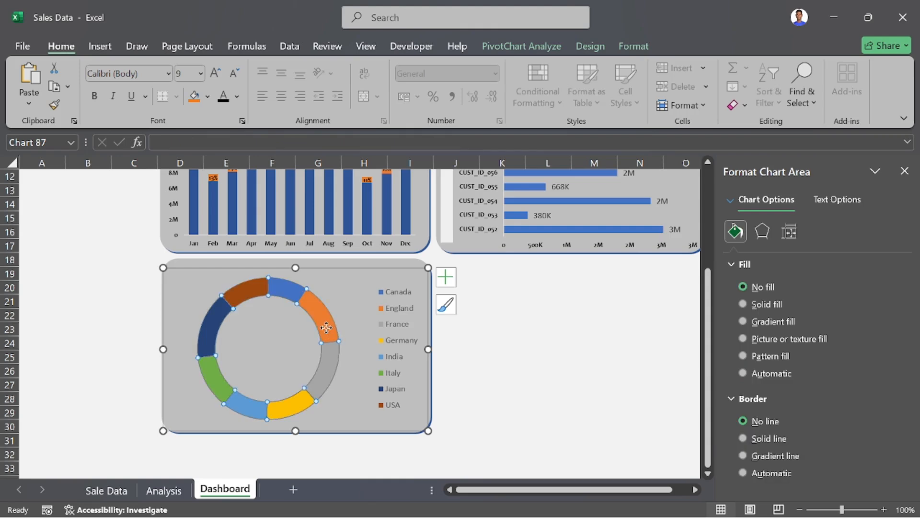
Step: Set the doughnut series' hole size to 70%
left_click(325, 309)
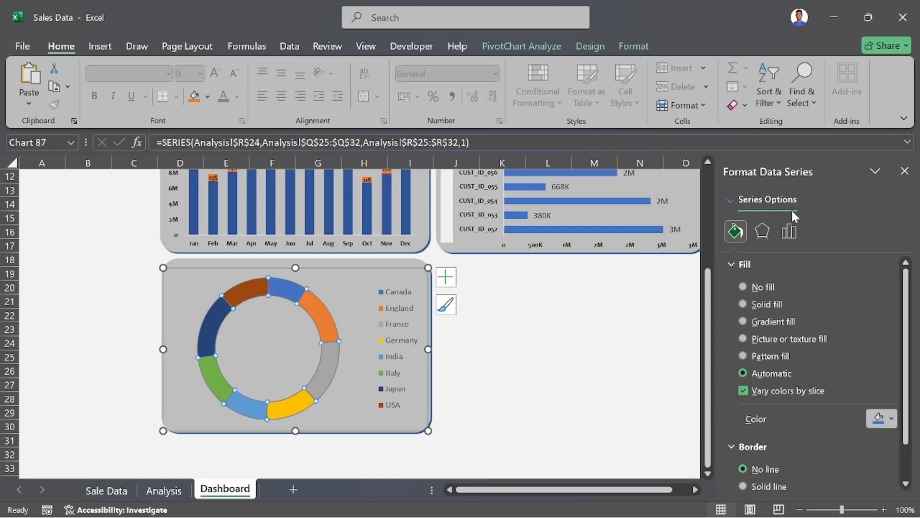
left_click(789, 232)
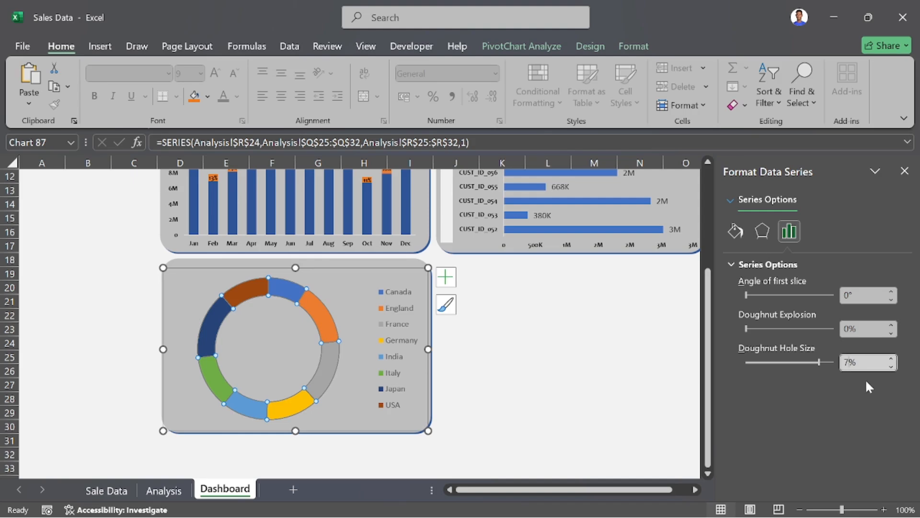
key("Return")
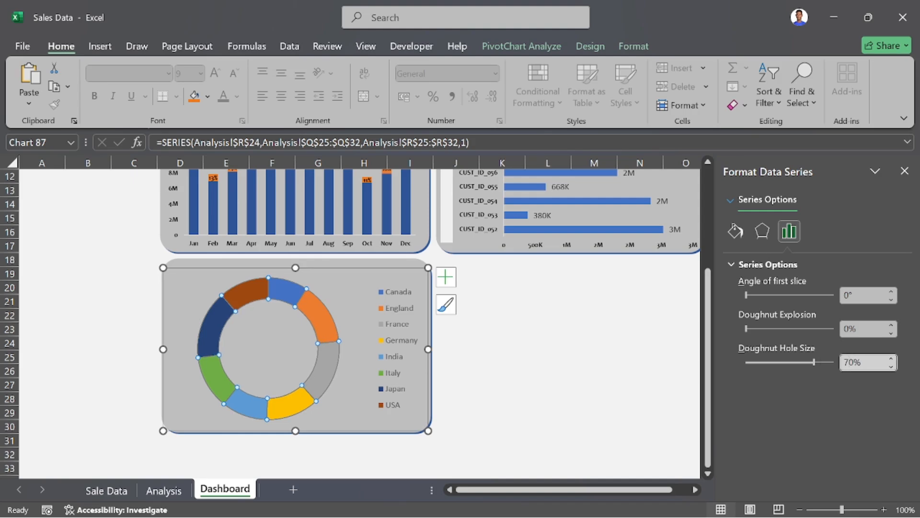
Step: Add data labels to the doughnut chart
left_click(446, 277)
left_click(508, 314)
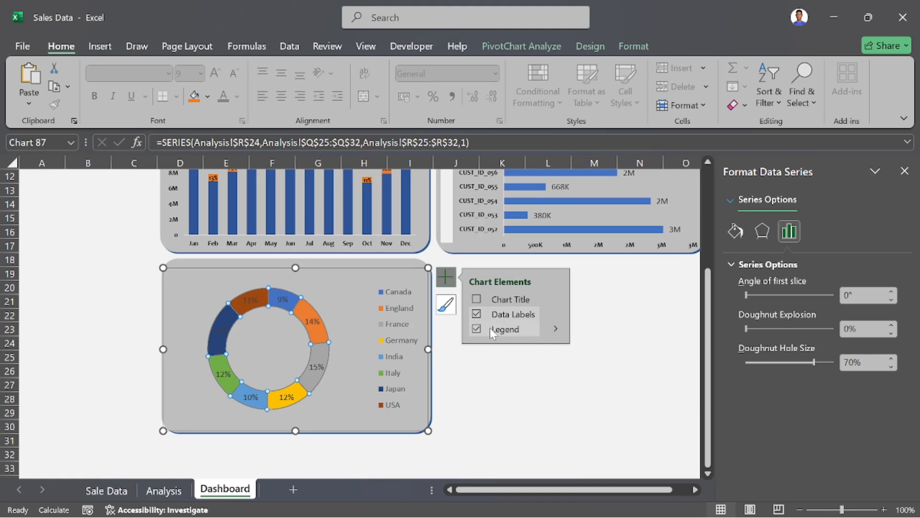
left_click(486, 403)
Step: Enlarge the doughnut's plot area within its card and fine-tune the chart frame's upper corner to fit
left_click(316, 347)
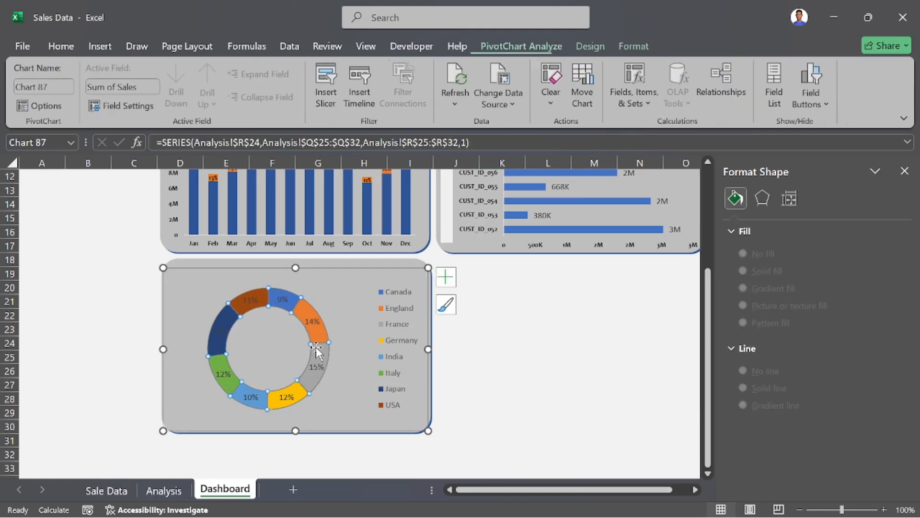
left_click(323, 314)
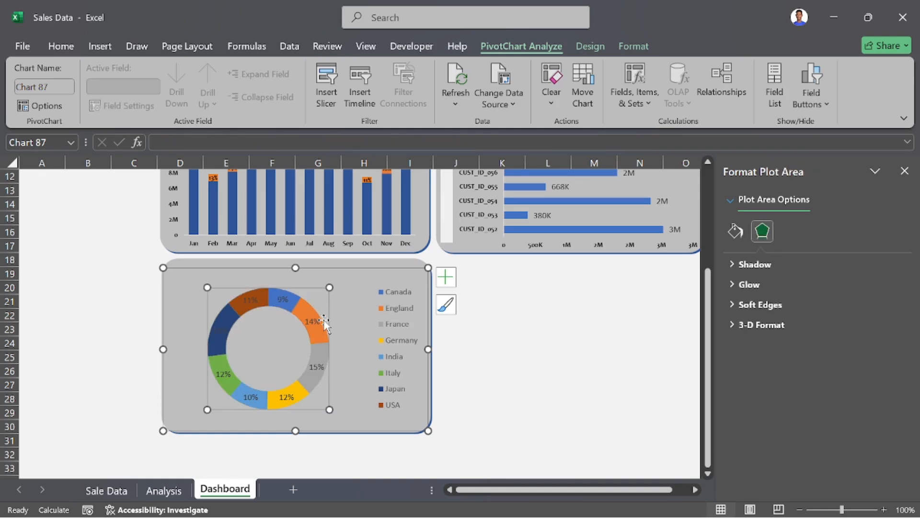
left_click_drag(329, 286, 360, 259)
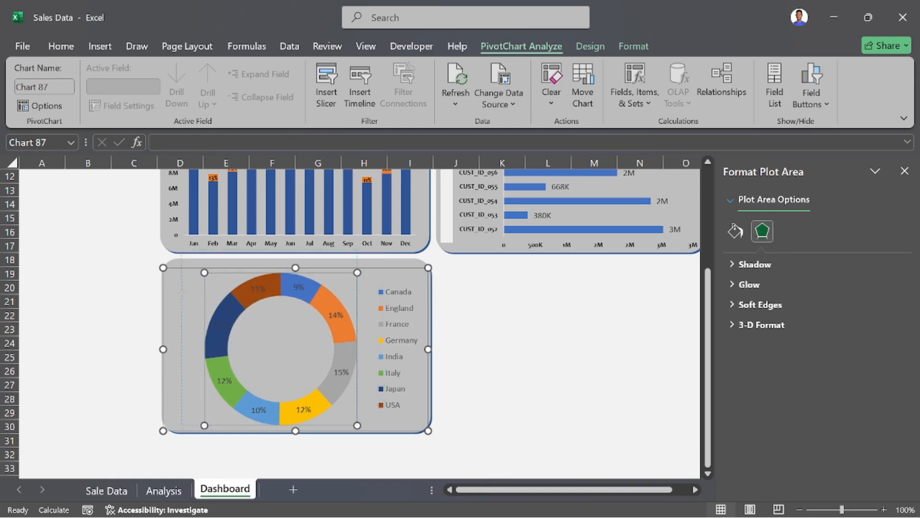
left_click_drag(197, 301, 198, 301)
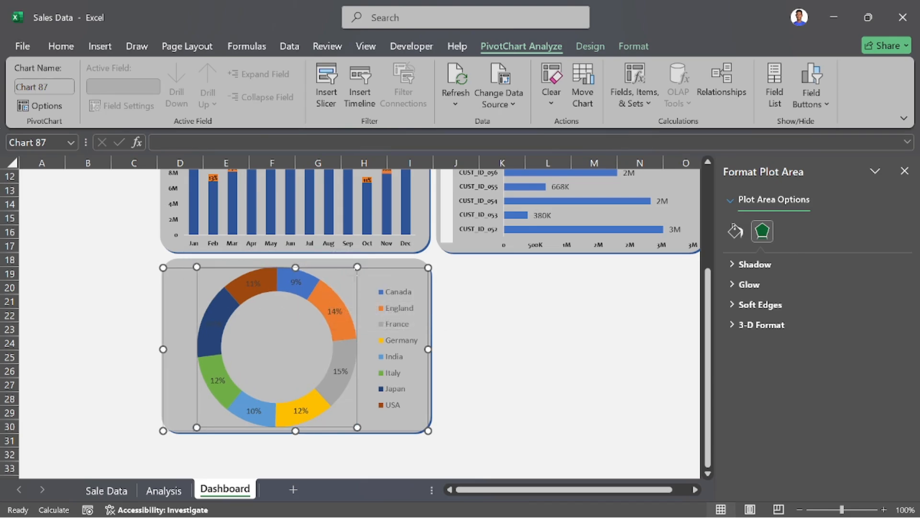
left_click_drag(358, 267, 353, 270)
left_click_drag(428, 267, 430, 271)
Step: Format the doughnut's data labels as bold black Candara at size 7
left_click(295, 291)
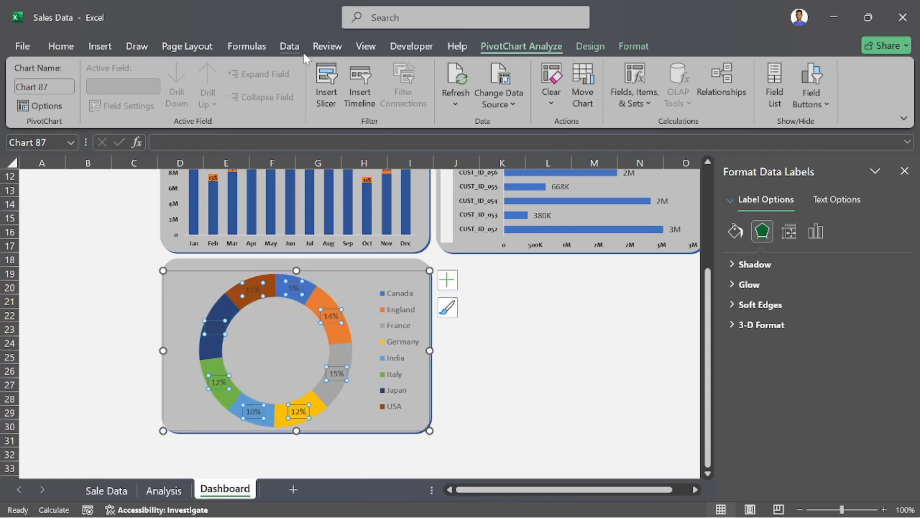
left_click(61, 46)
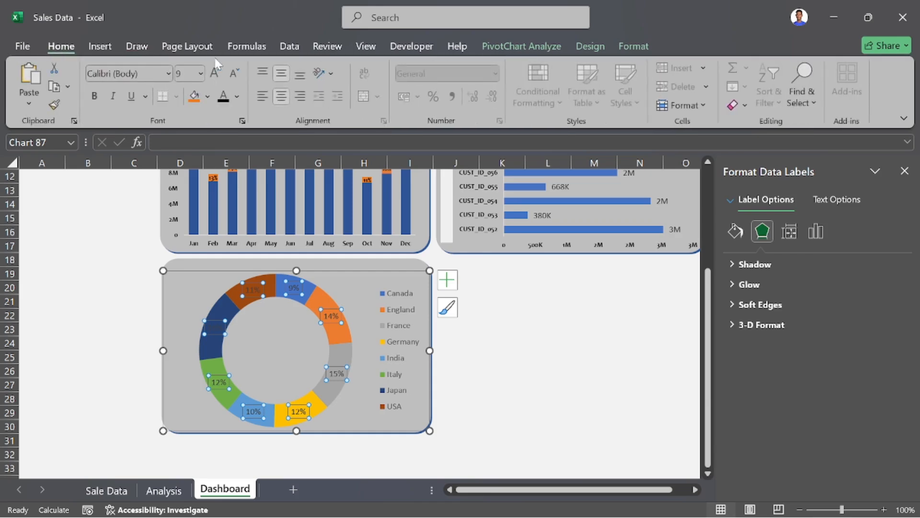
left_click(234, 74)
left_click(234, 74)
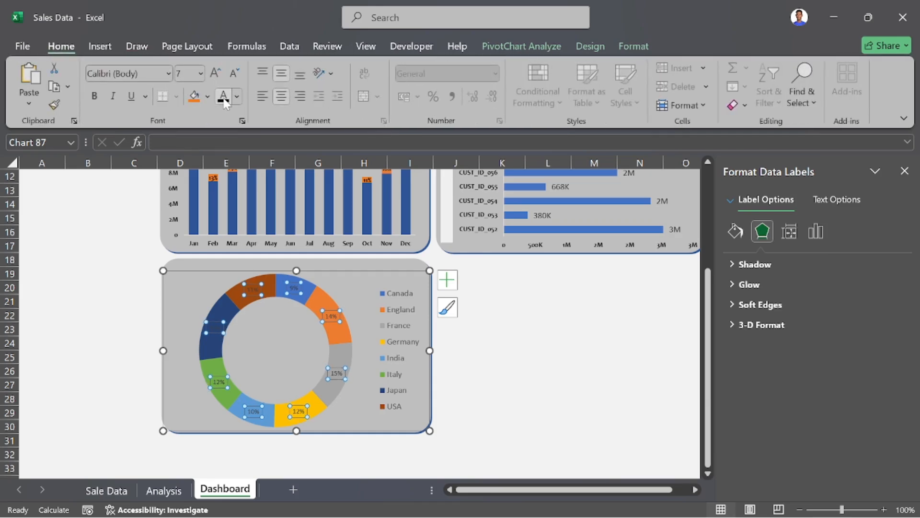
left_click(168, 74)
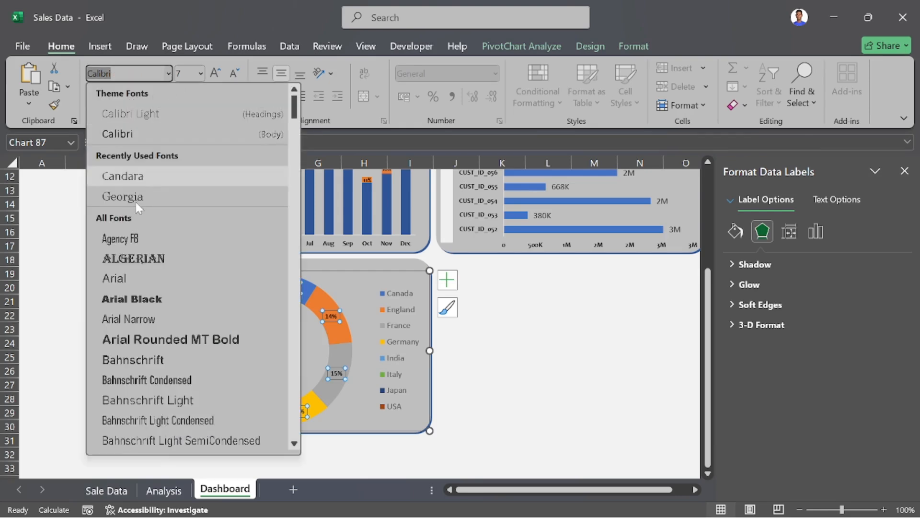
left_click(140, 176)
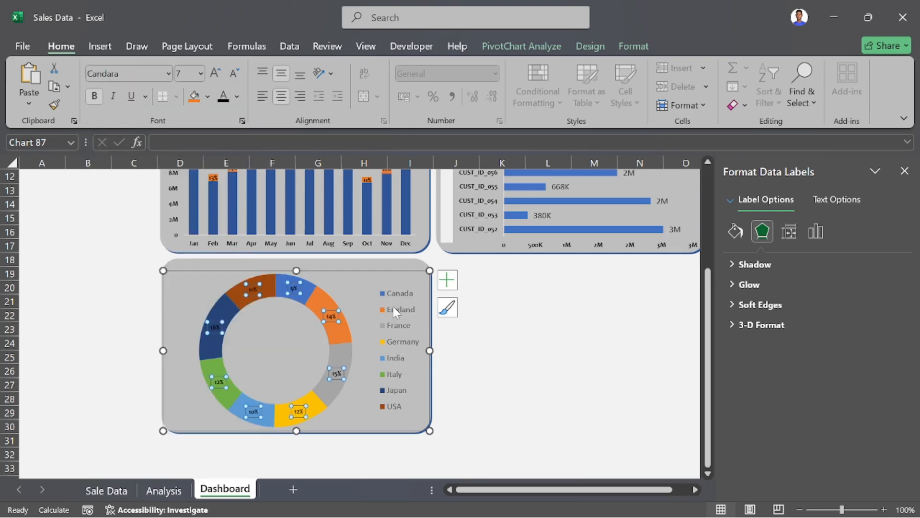
Step: Format the doughnut chart's legend text as bold black Candara at size 8
left_click(392, 304)
left_click(220, 100)
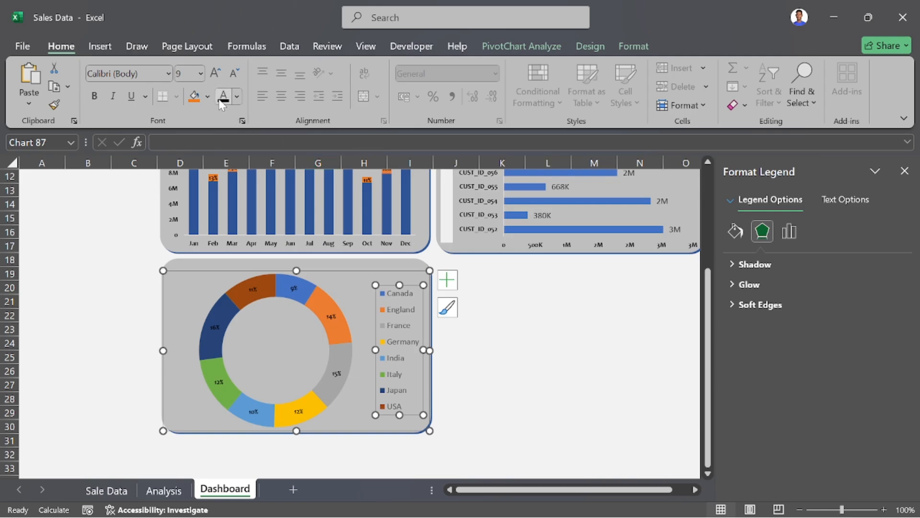
left_click(231, 74)
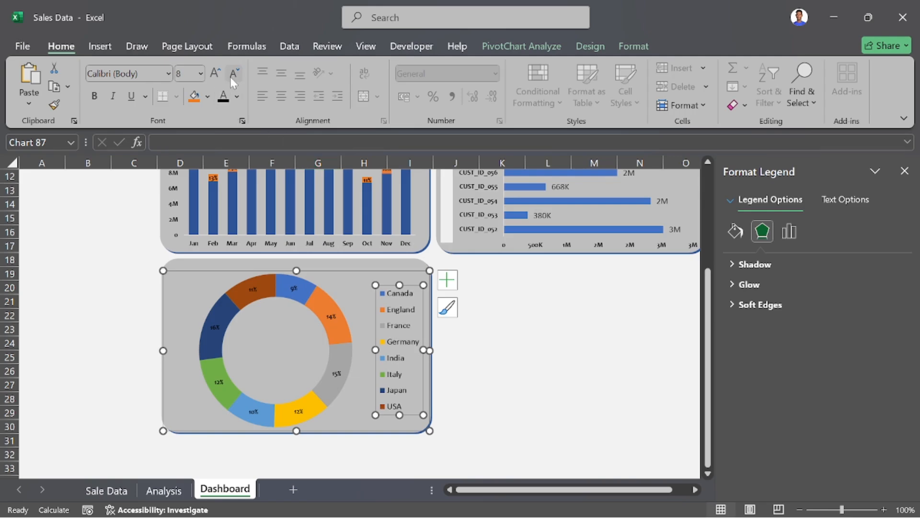
left_click(168, 73)
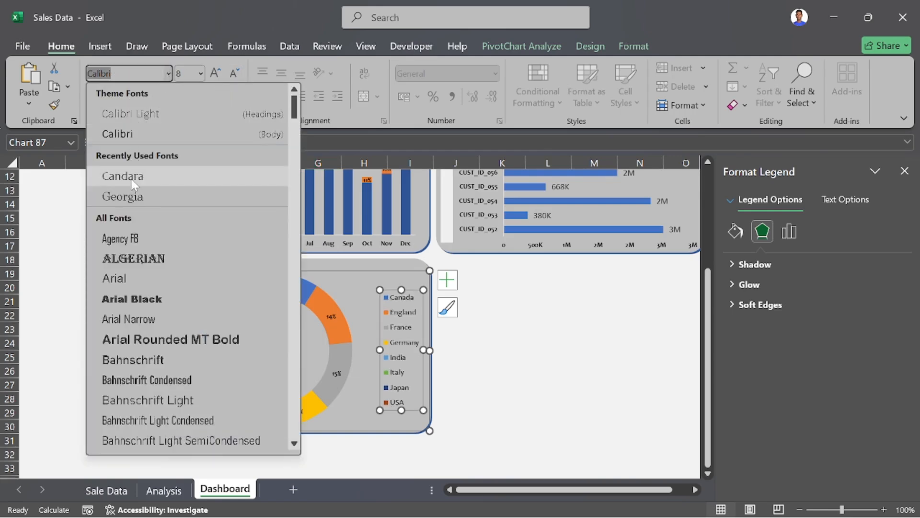
left_click(132, 178)
left_click(95, 96)
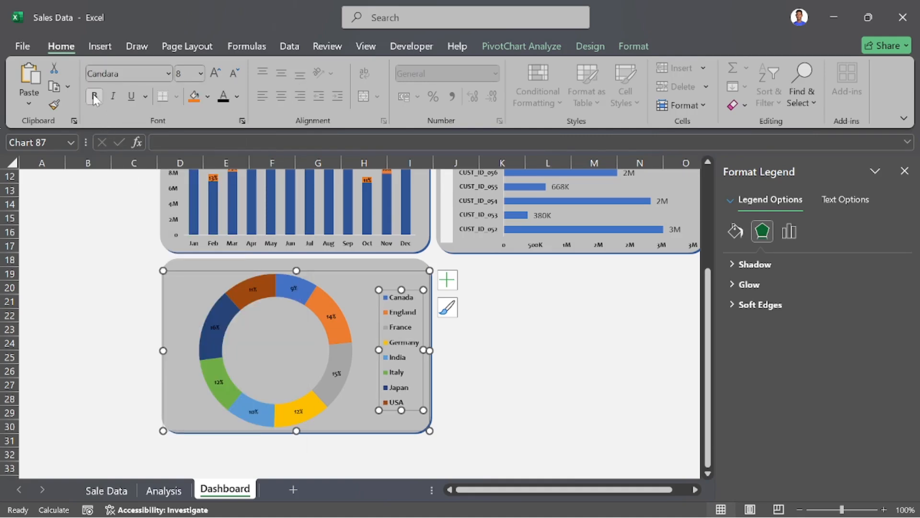
left_click(480, 345)
Step: Duplicate the "Sales by Customers" title text box onto the doughnut card and change its text to "Sales by Country"
scroll(476, 350, "up", 1)
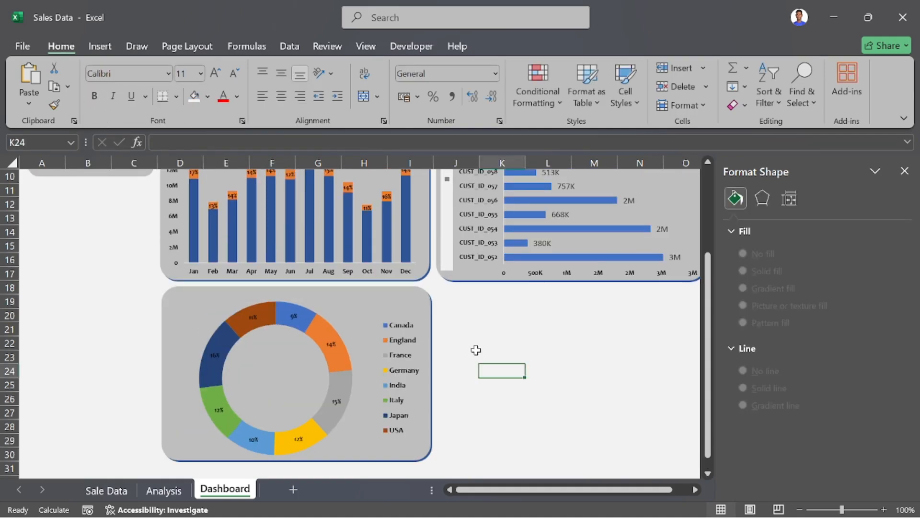
scroll(476, 350, "up", 3)
key("ctrl+v")
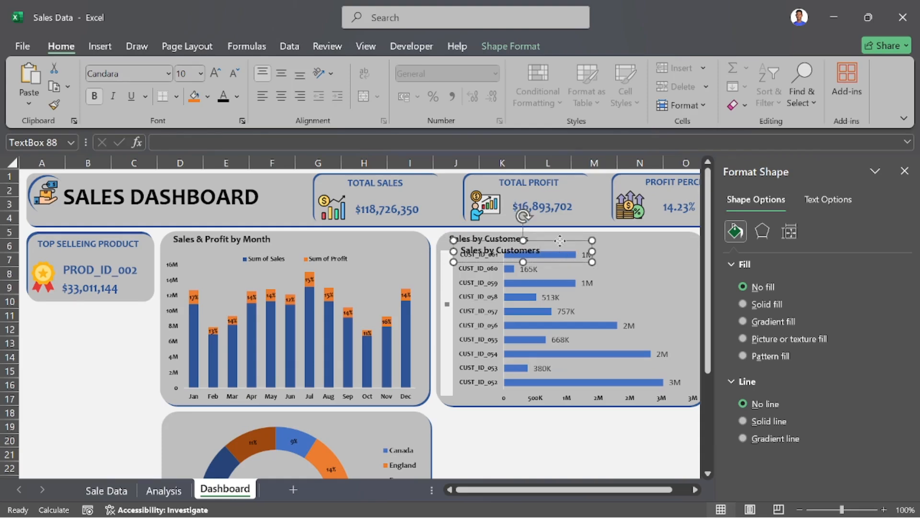
left_click_drag(560, 241, 274, 411)
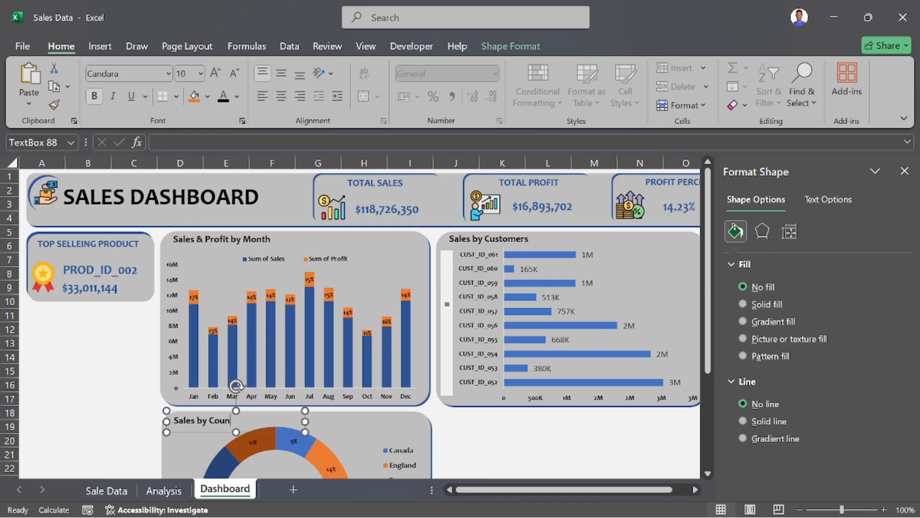
left_click(501, 440)
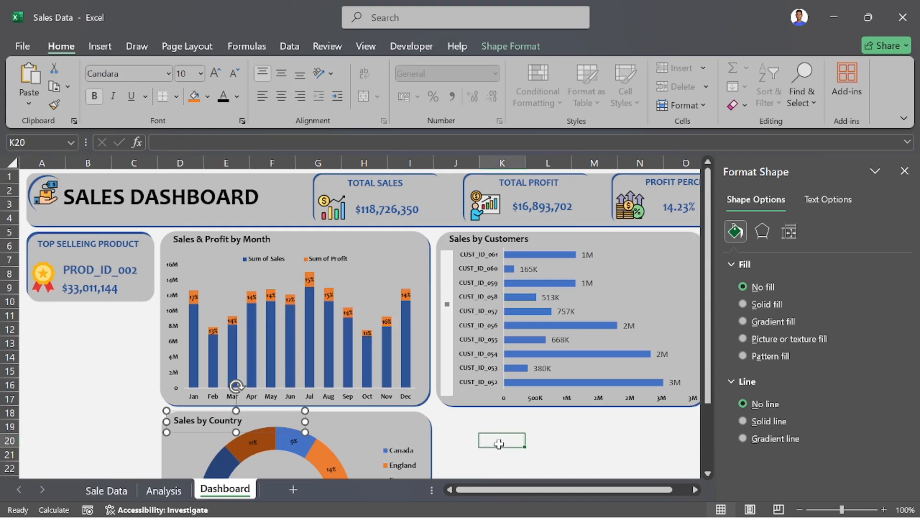
Step: Narrow the grouped Sales by Country doughnut card on the dashboard and close the shape formatting pane
scroll(424, 216, "down", 5)
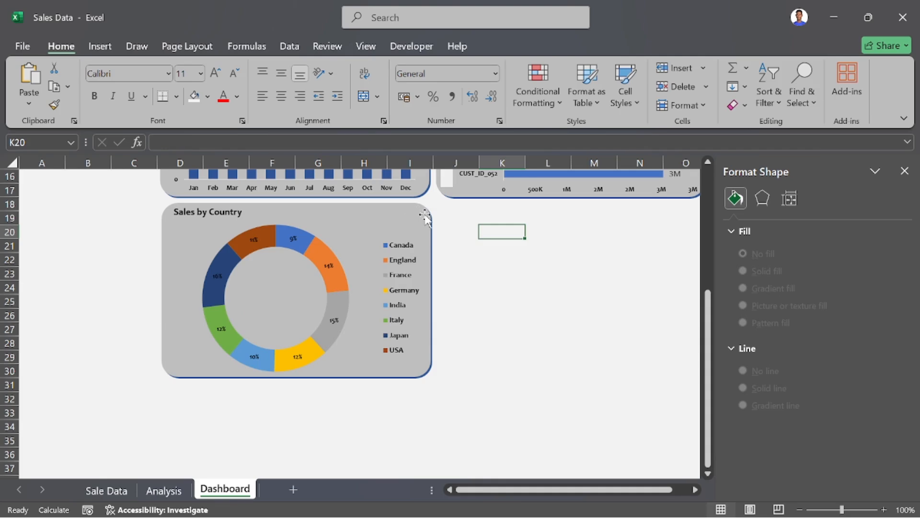
left_click(426, 217)
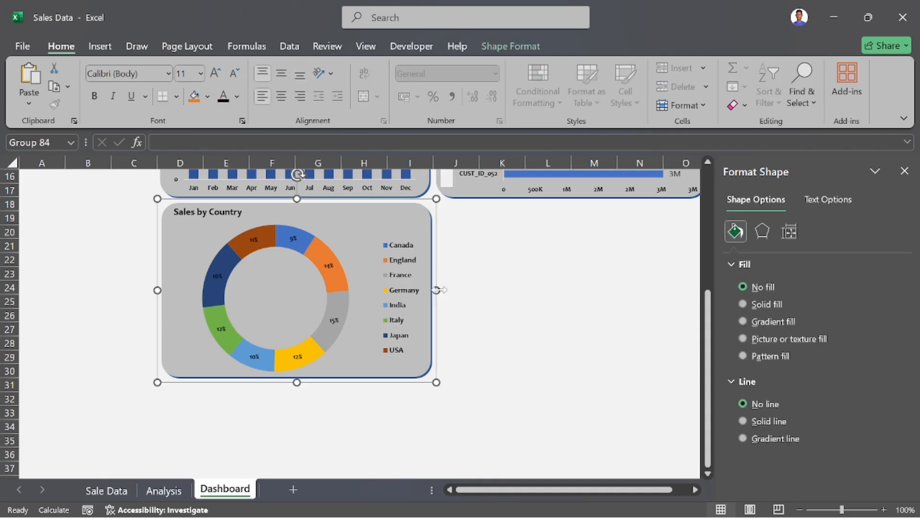
left_click(508, 290)
scroll(513, 304, "up", 4)
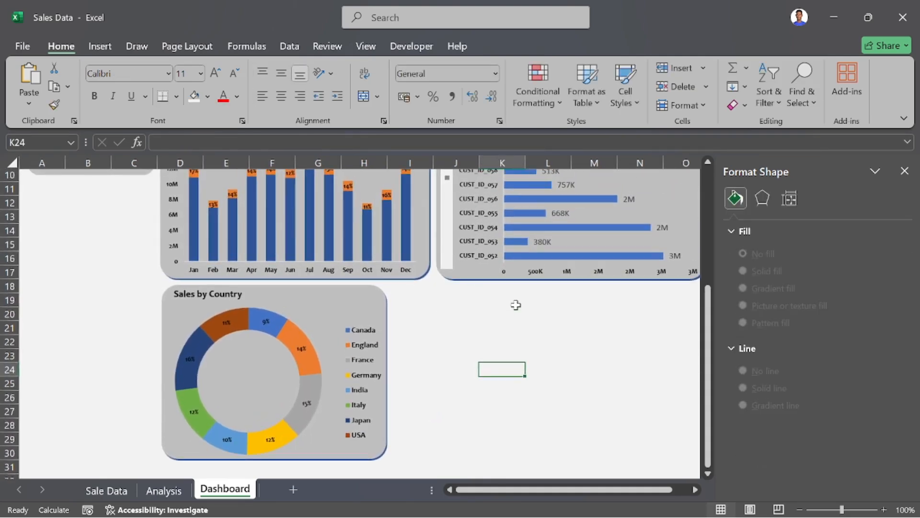
scroll(516, 309, "down", 3)
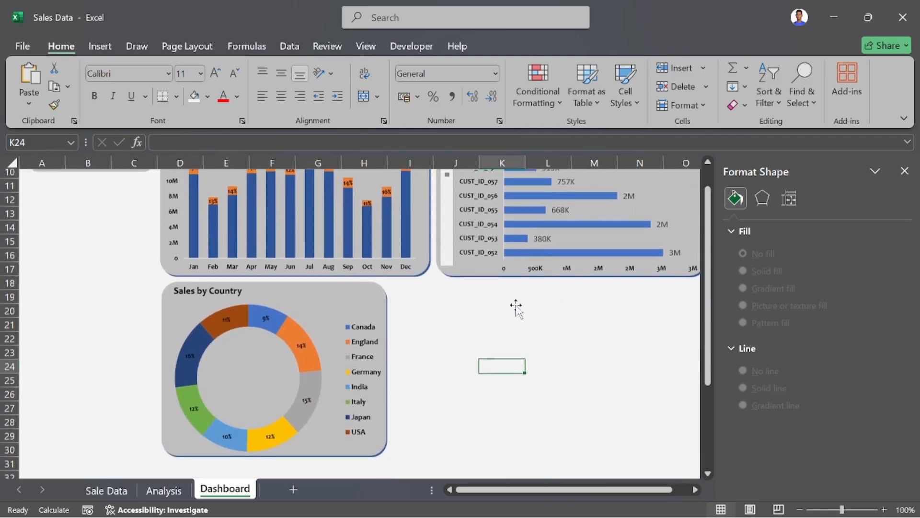
left_click(903, 171)
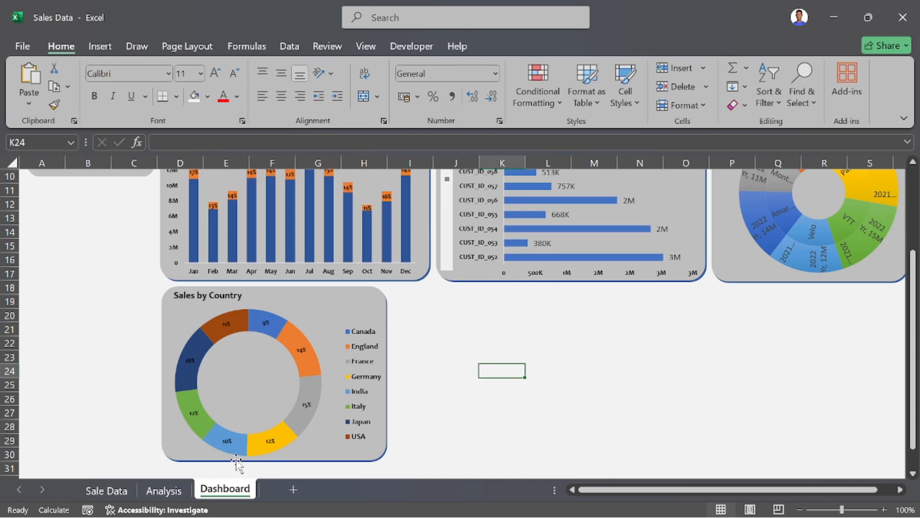
Step: Start a PivotTable from Table3 on the Sale Data sheet with an existing worksheet as its destination
left_click(178, 492)
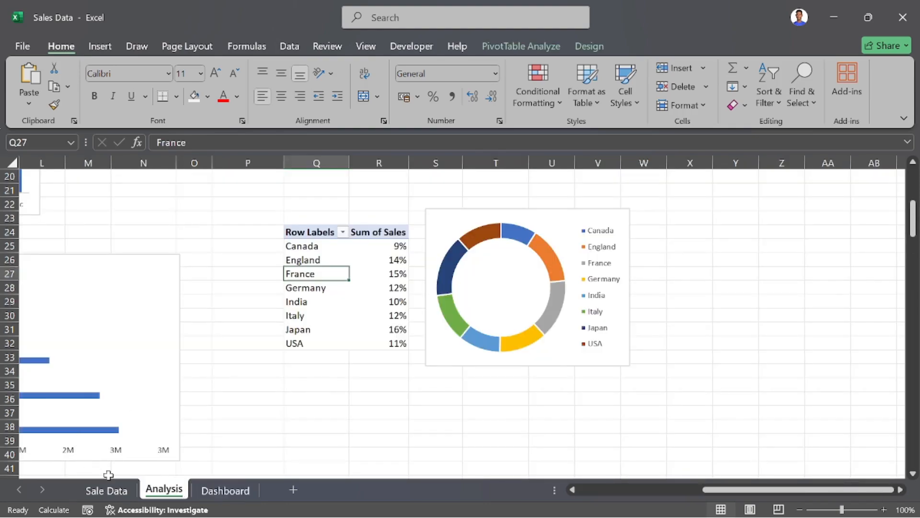
left_click(116, 492)
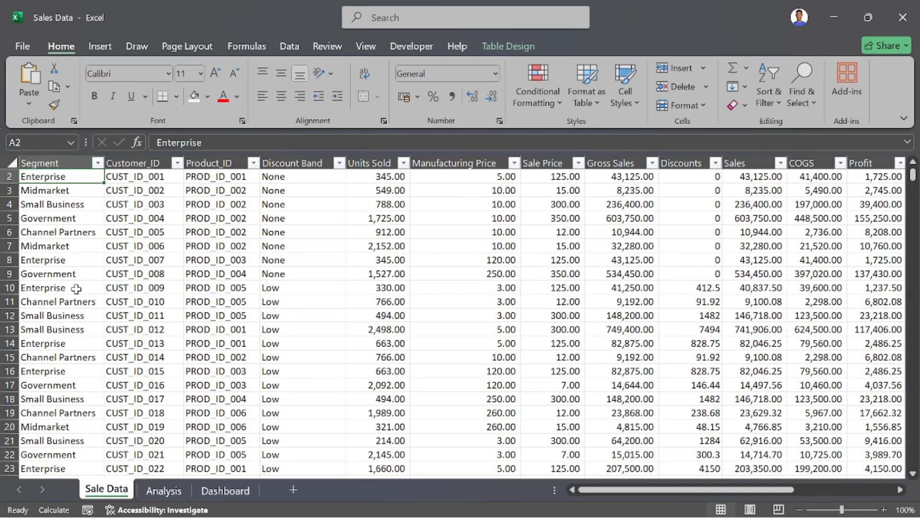
scroll(76, 288, "down", 1)
scroll(76, 289, "up", 2)
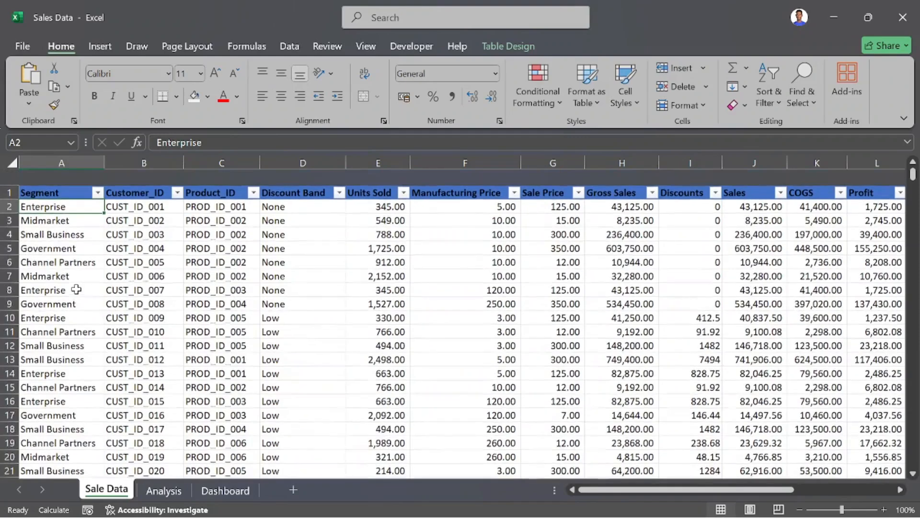
left_click(177, 487)
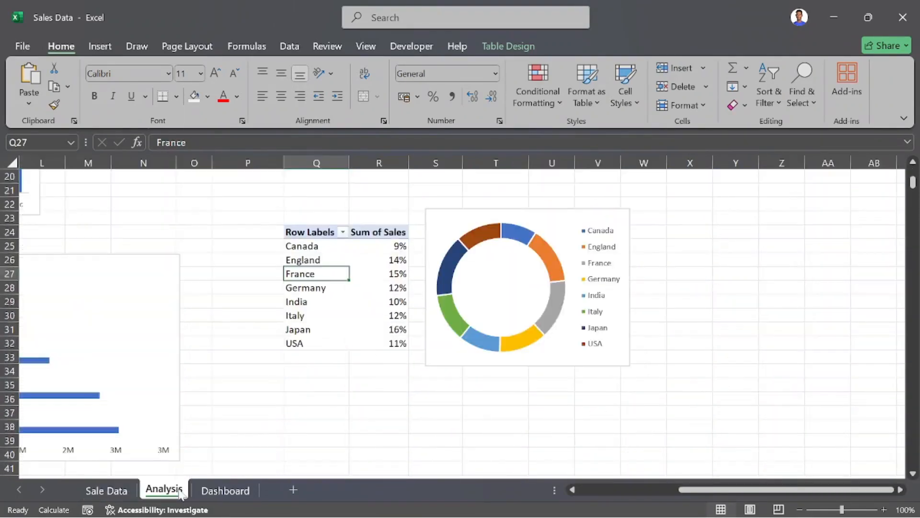
left_click(102, 490)
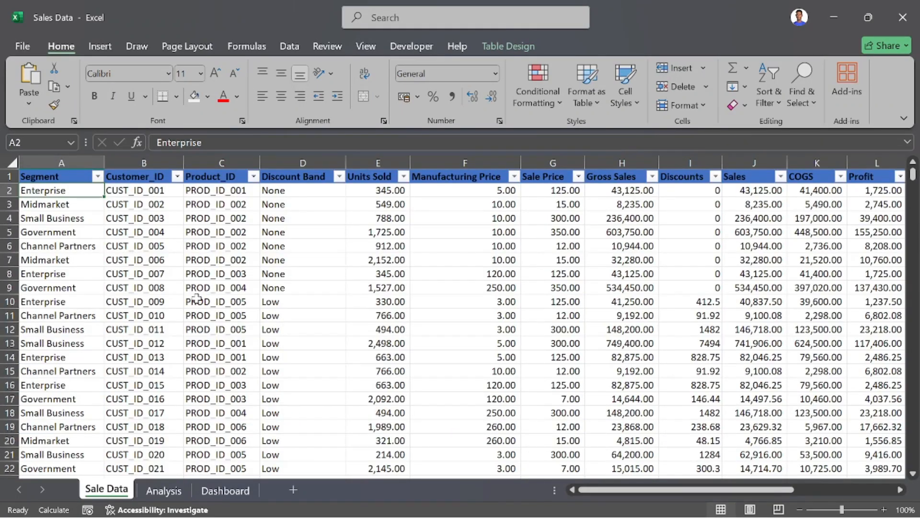
left_click(100, 46)
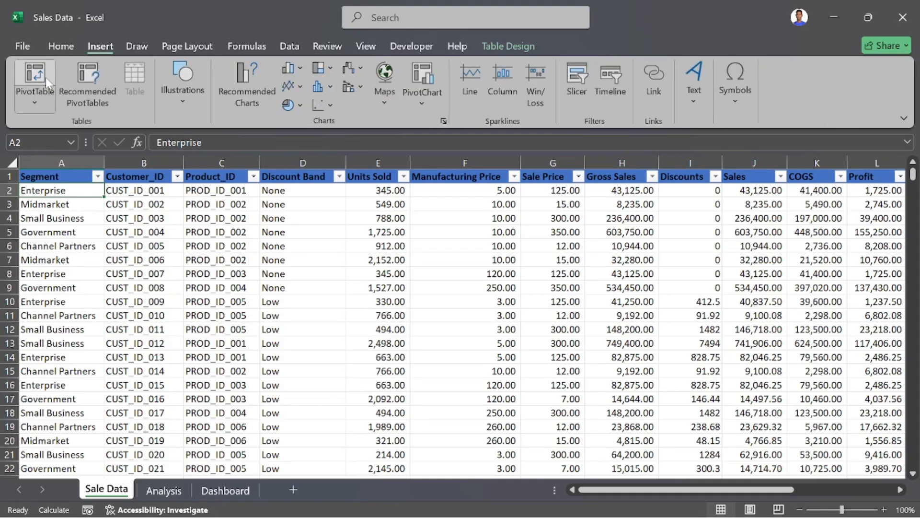
left_click(22, 71)
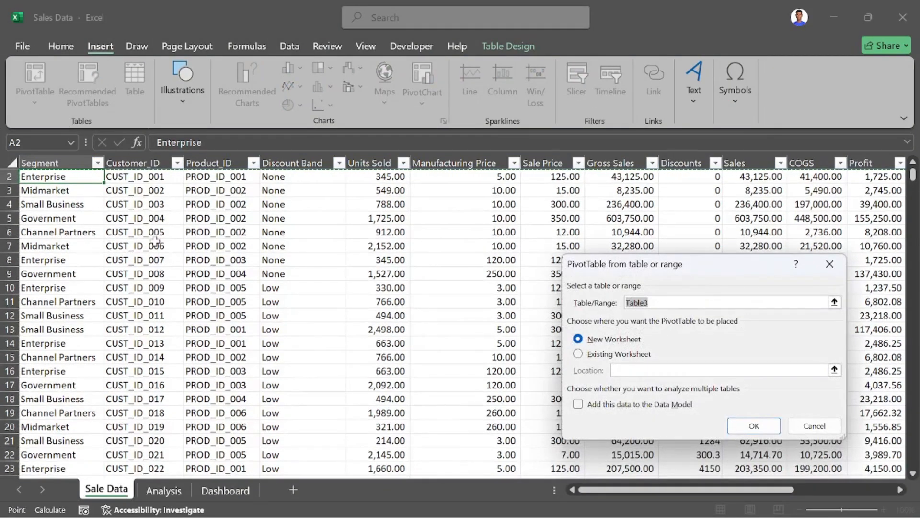
left_click(628, 355)
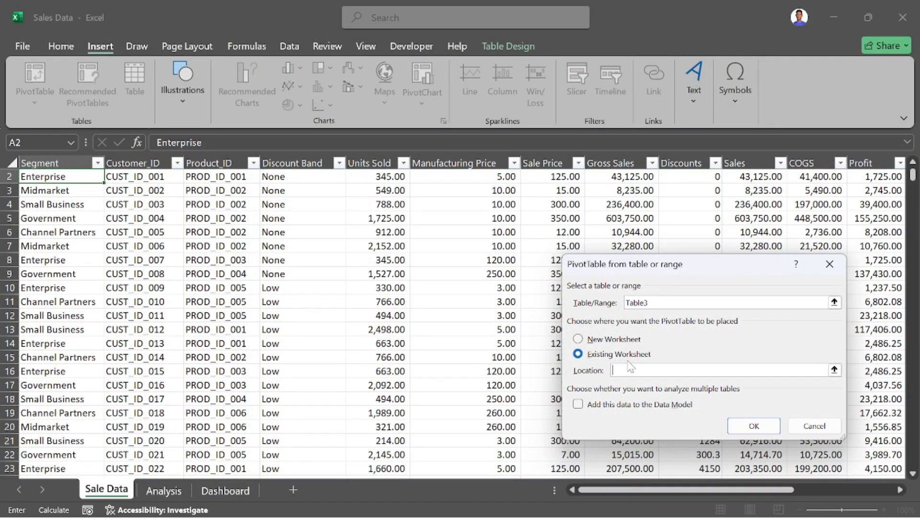
Step: Set the PivotTable location to cell Q36 on the Analysis sheet, below the country table, and create it
left_click(164, 490)
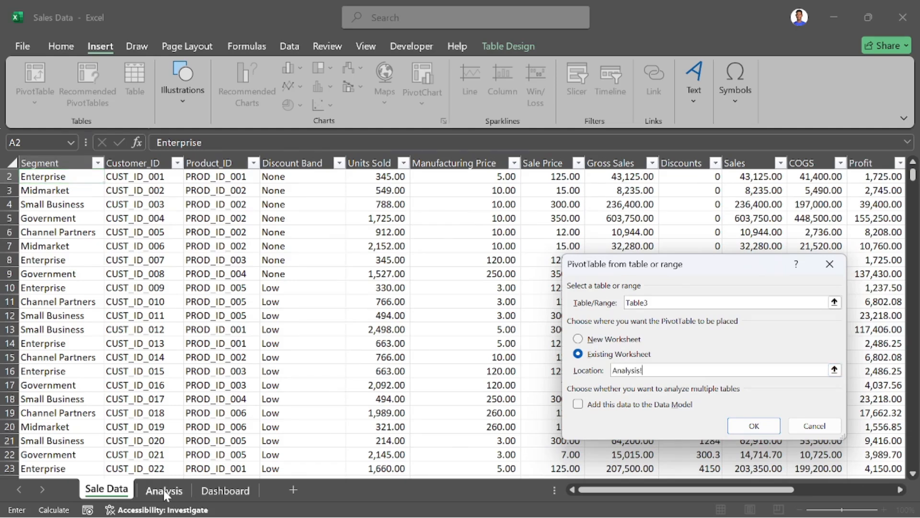
scroll(409, 417, "right", 3)
scroll(409, 417, "down", 3)
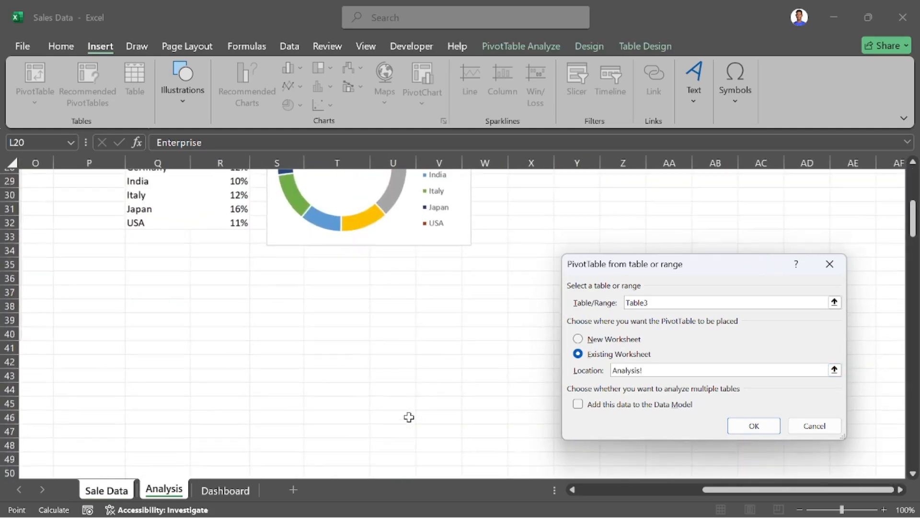
scroll(409, 417, "left", 3)
scroll(347, 262, "left", 1)
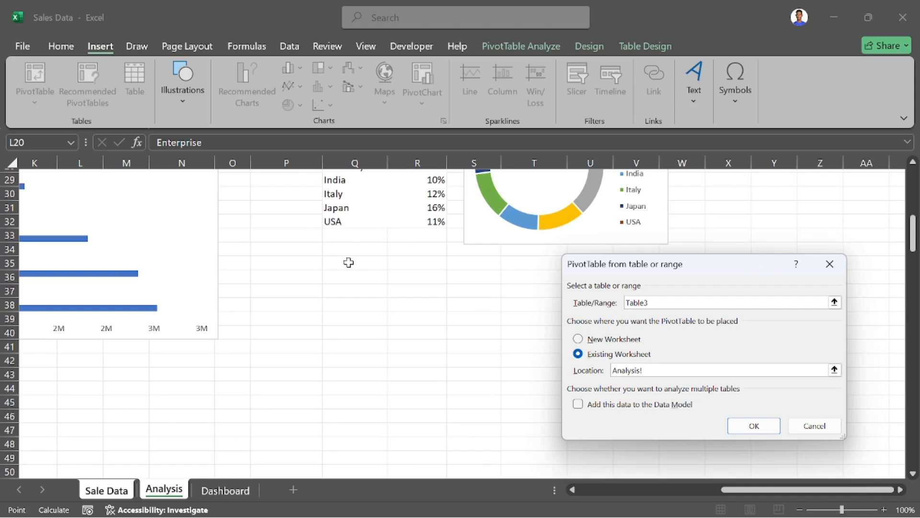
left_click(531, 277)
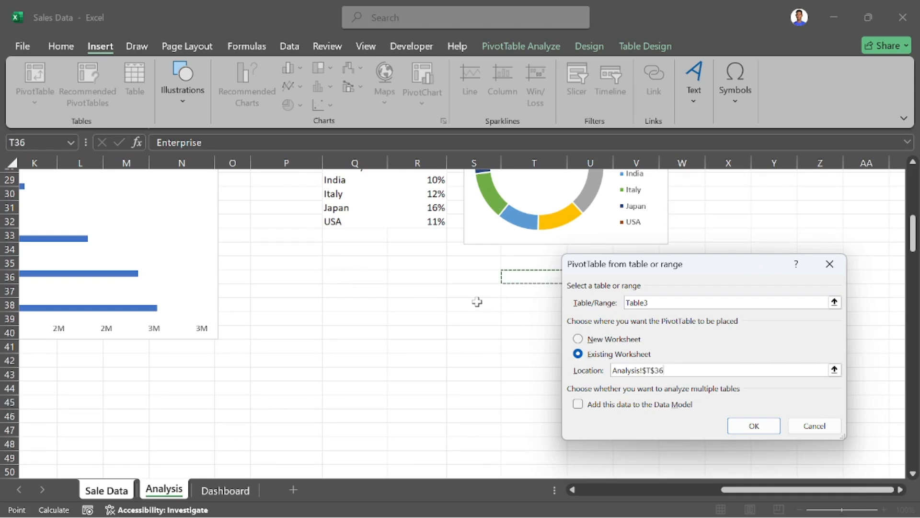
scroll(477, 302, "up", 1)
scroll(477, 301, "right", 1)
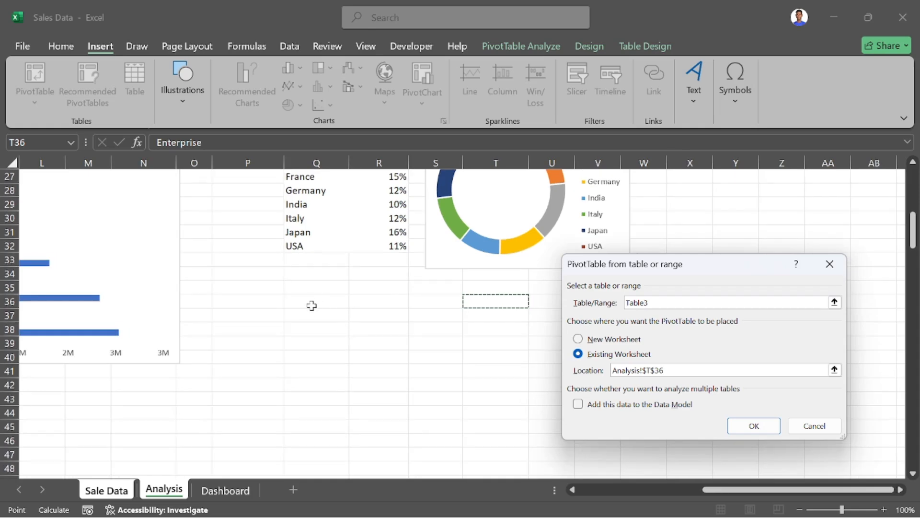
left_click(311, 305)
key("Return")
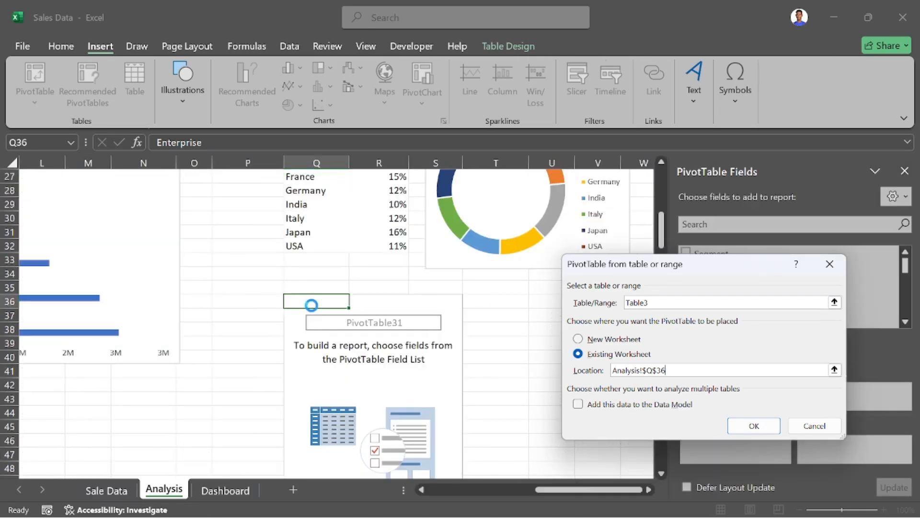
Step: Build the PivotTable with the sum of Sales as values and Segment as rows
scroll(710, 309, "down", 4)
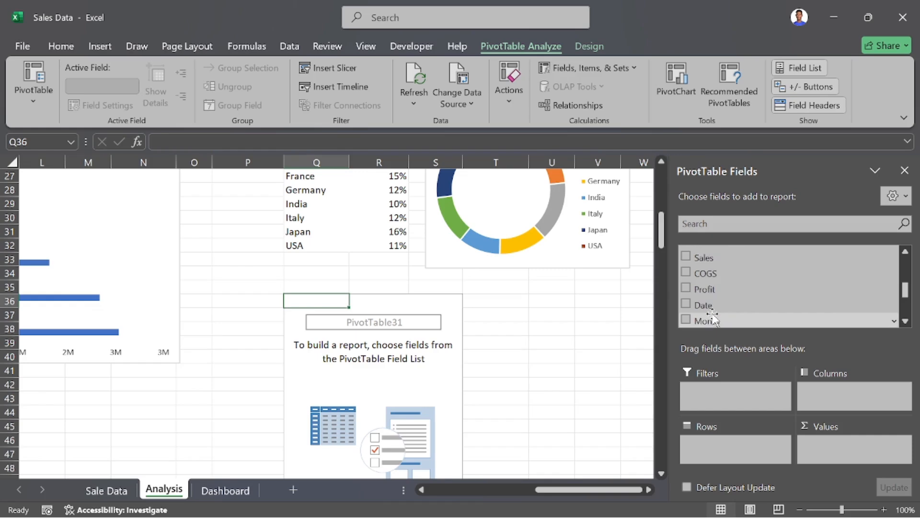
scroll(712, 316, "down", 3)
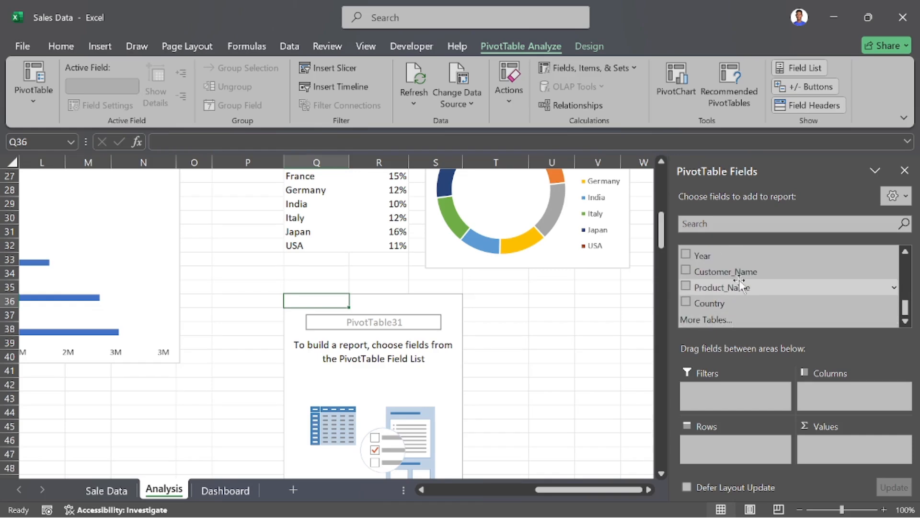
scroll(729, 271, "up", 3)
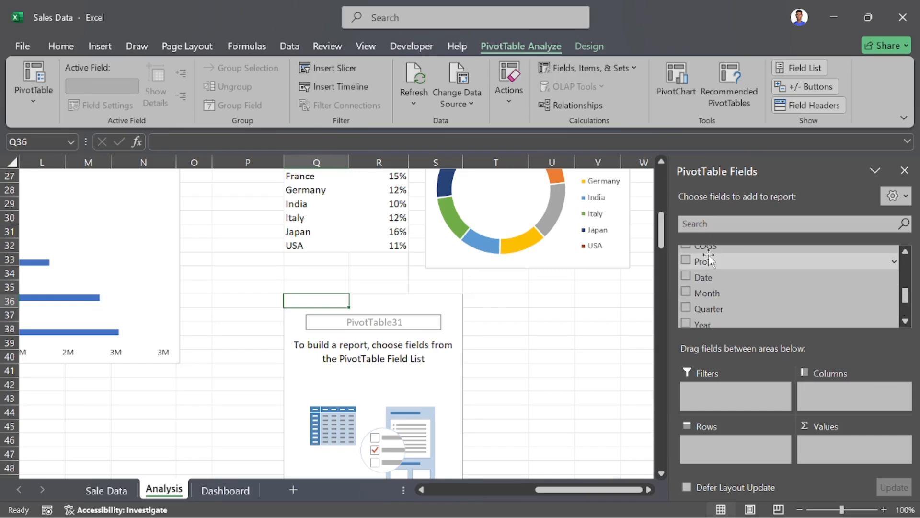
scroll(709, 259, "up", 1)
left_click_drag(709, 263, 840, 447)
scroll(777, 311, "up", 2)
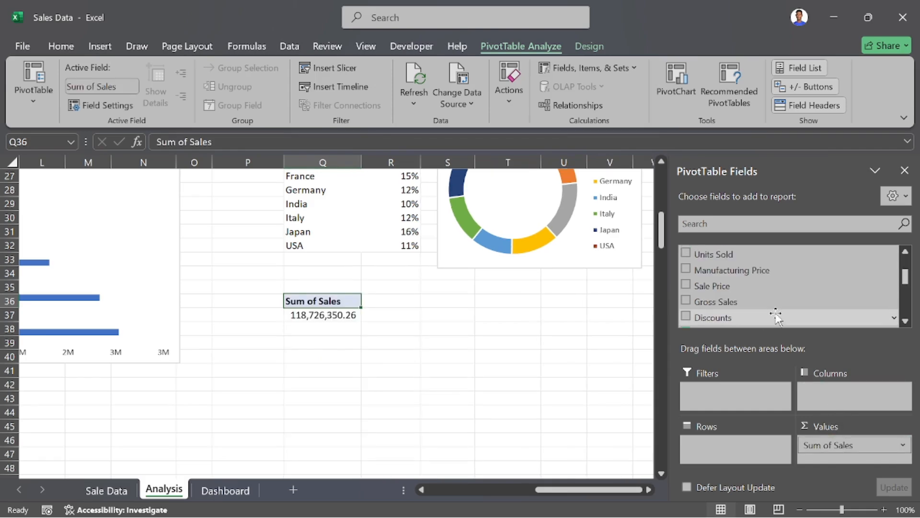
scroll(761, 276, "up", 1)
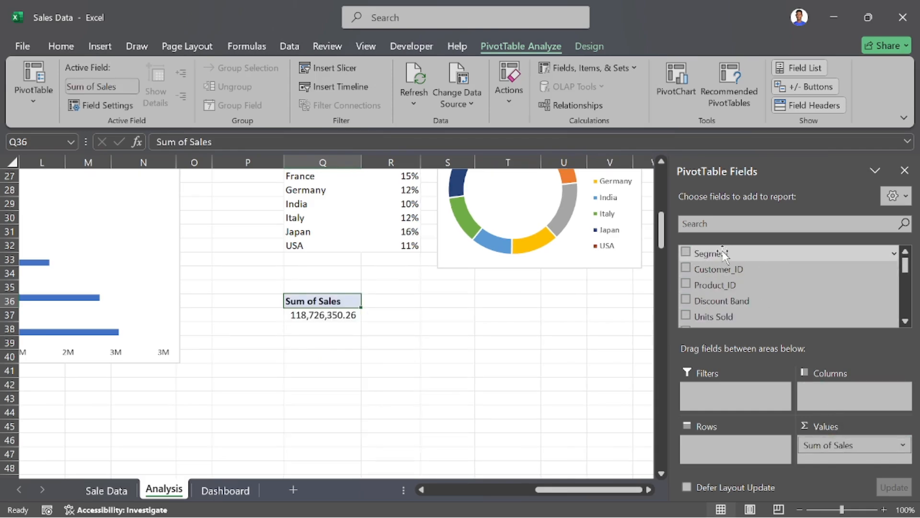
left_click_drag(721, 253, 719, 448)
Step: Remove the grand total from the segment PivotTable and format its sales values with no decimal places
right_click(361, 389)
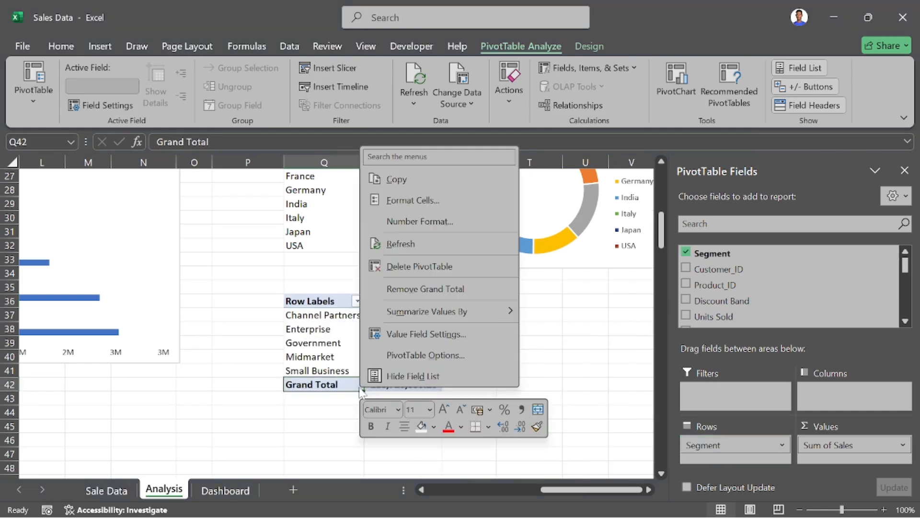
left_click(421, 290)
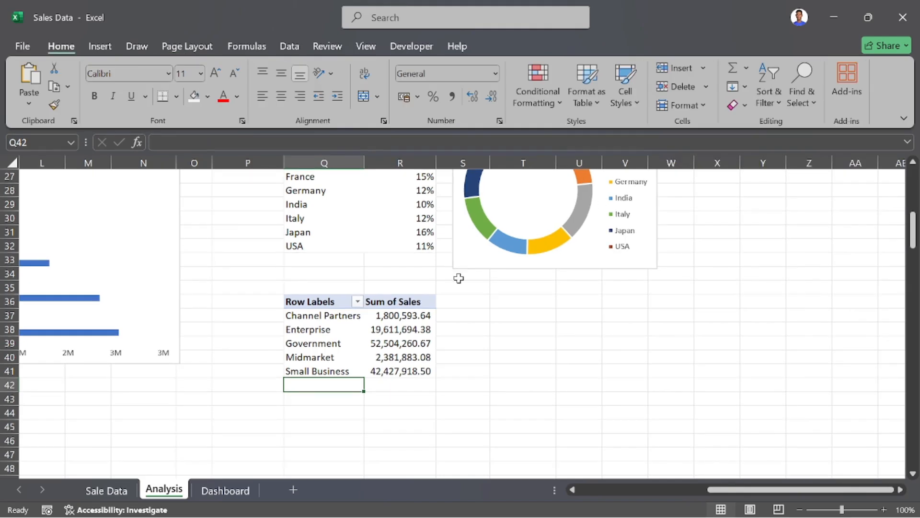
left_click_drag(380, 314, 415, 372)
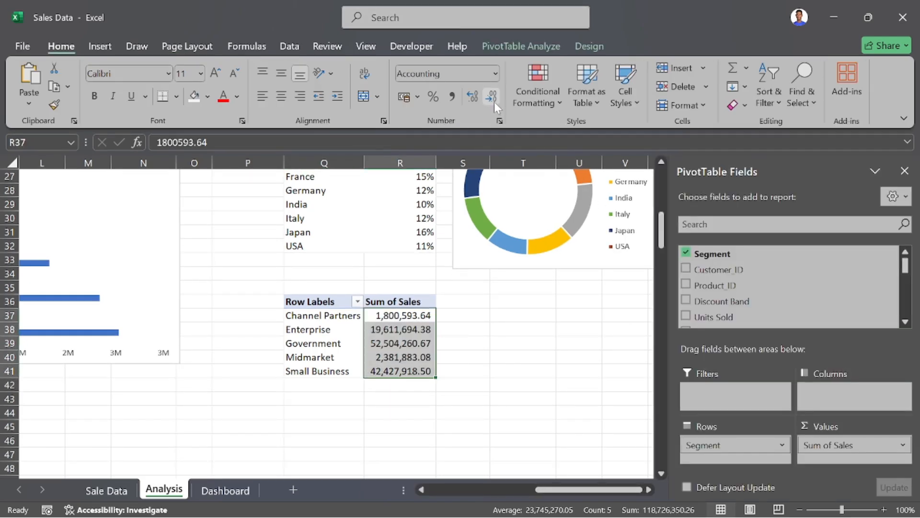
left_click(494, 101)
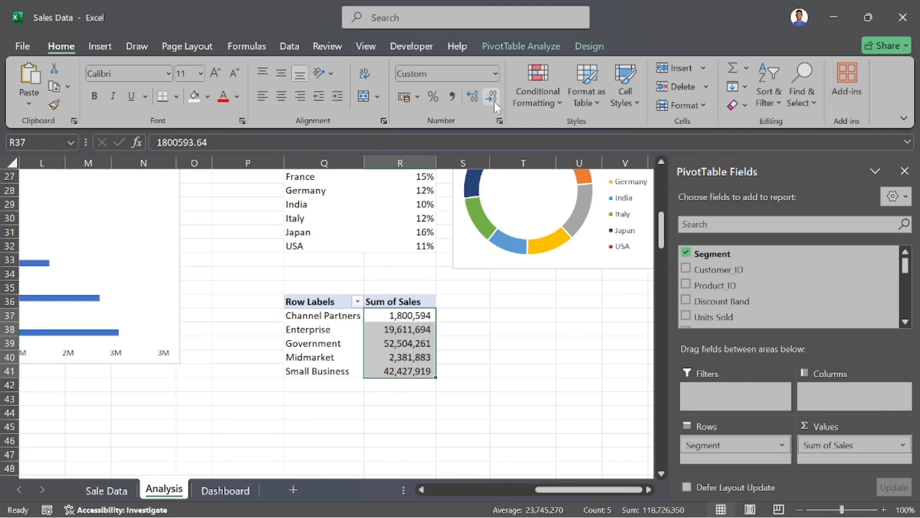
Step: Try to insert a Treemap chart directly from the segment PivotTable
left_click(401, 344)
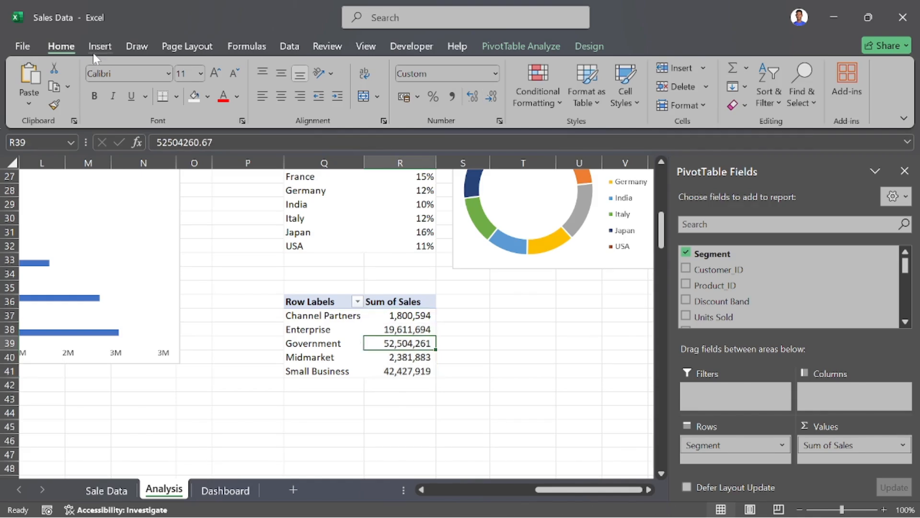
left_click(93, 53)
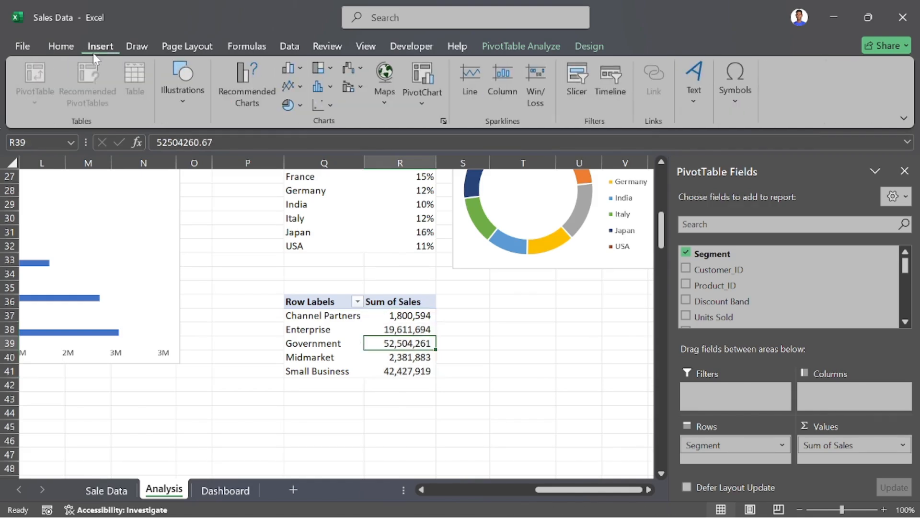
left_click(443, 122)
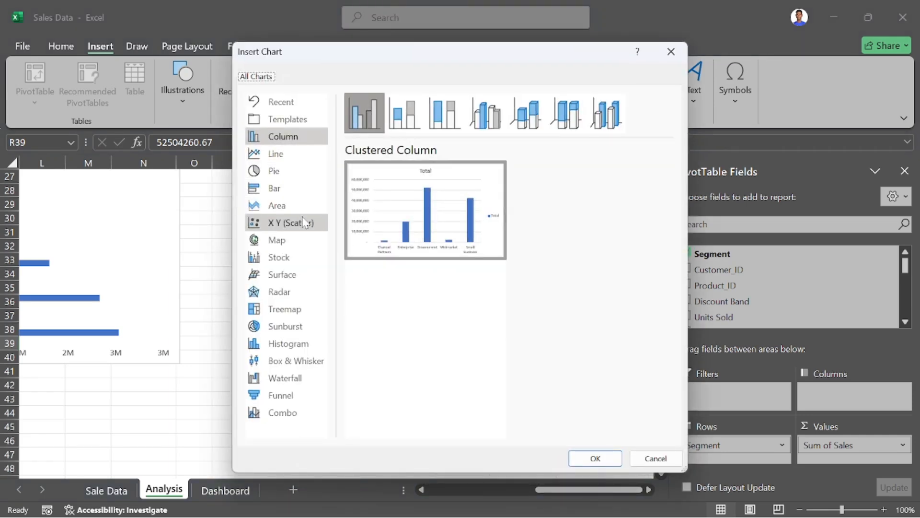
left_click(302, 312)
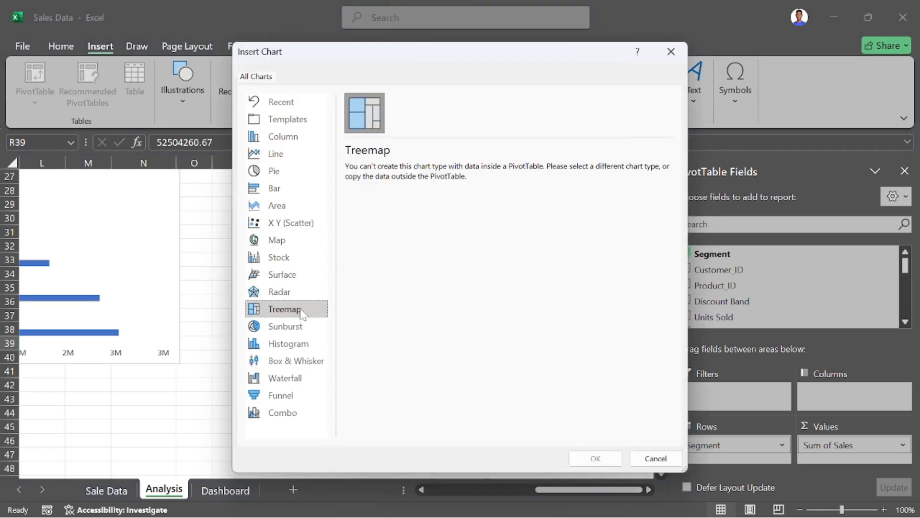
left_click(670, 53)
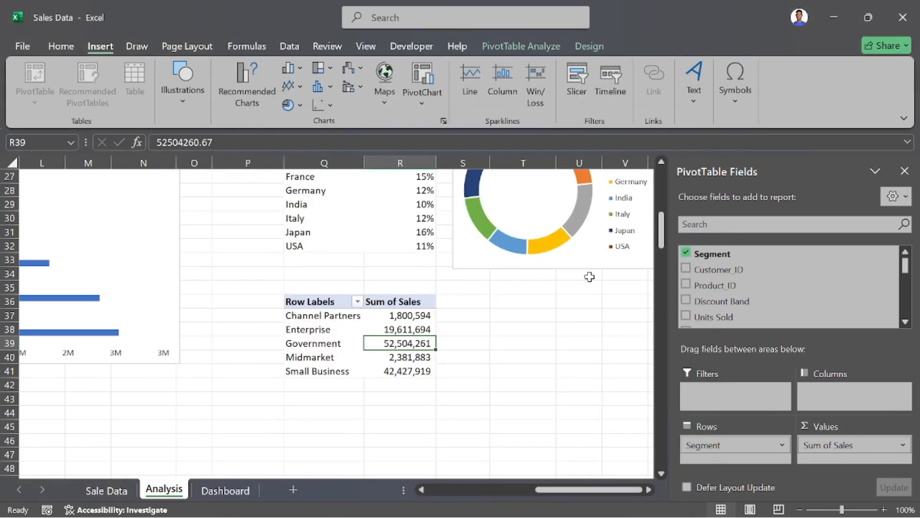
Step: Link the segment names beside the segment PivotTable by entering =Q37 in T37 and filling it down to T41
left_click(495, 303)
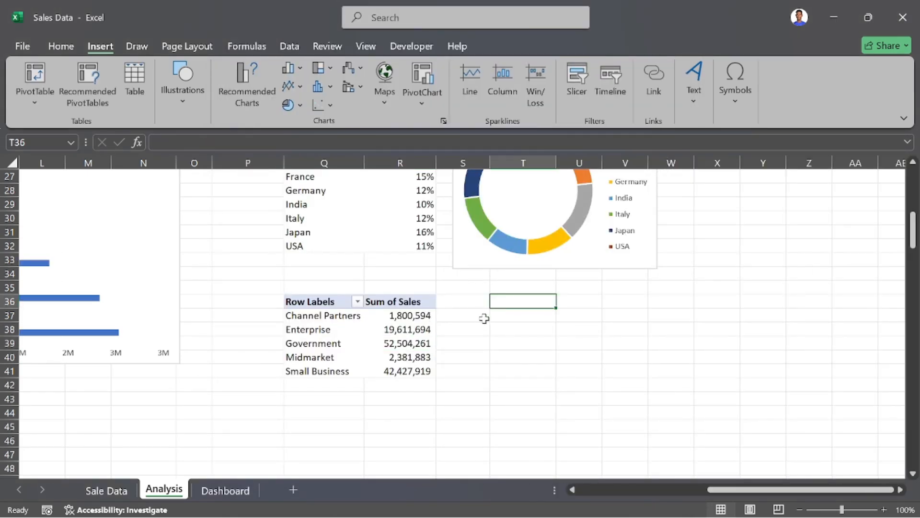
scroll(487, 315, "right", 1)
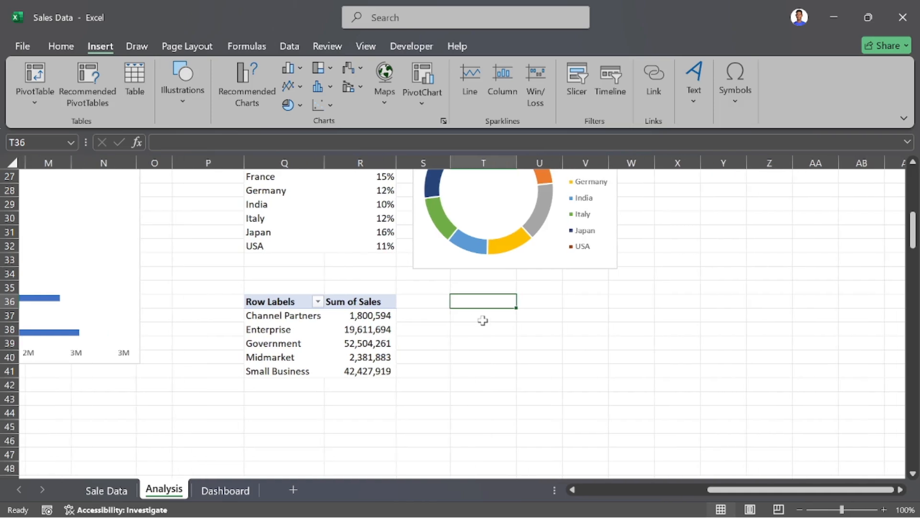
left_click(456, 319)
type("=")
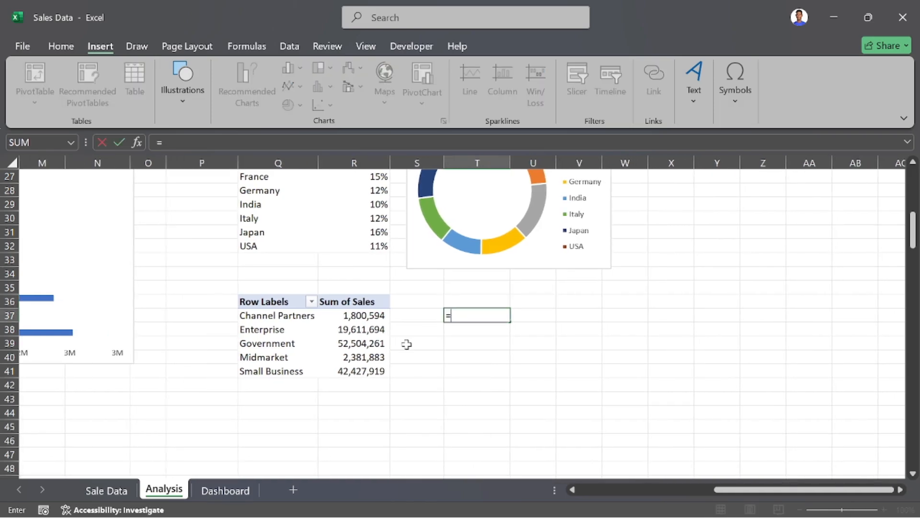
left_click(295, 317)
key("Return")
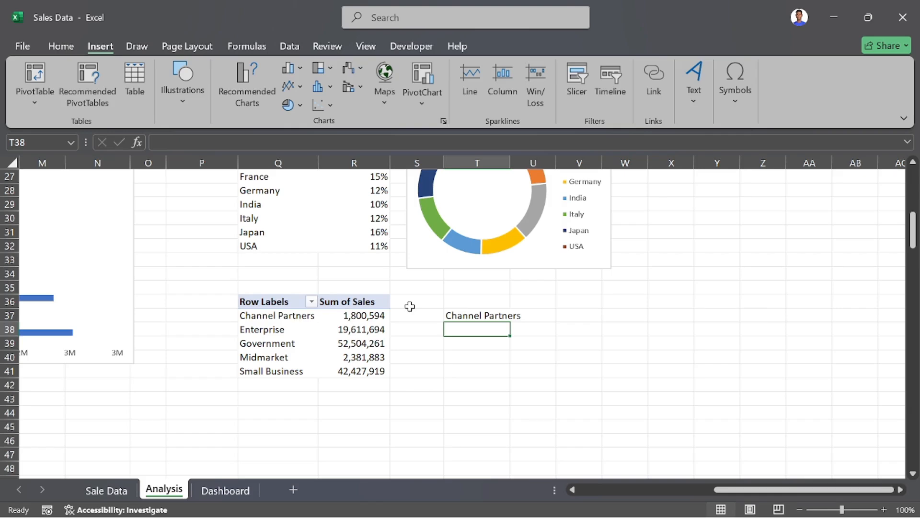
left_click(463, 317)
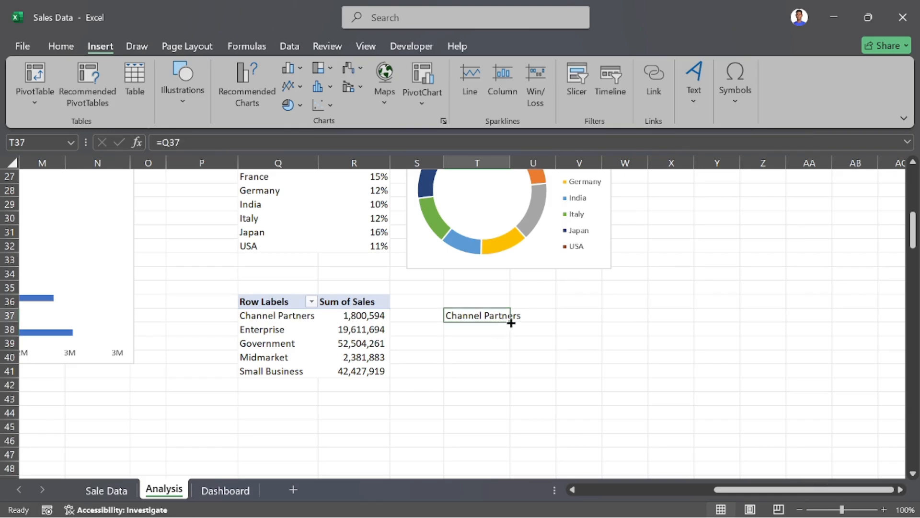
left_click_drag(510, 322, 511, 376)
Step: Enter =GETPIVOTDATA("Sales",$Q$36,"Segment",Q37) in U37 and fill it down to U41
left_click(536, 320)
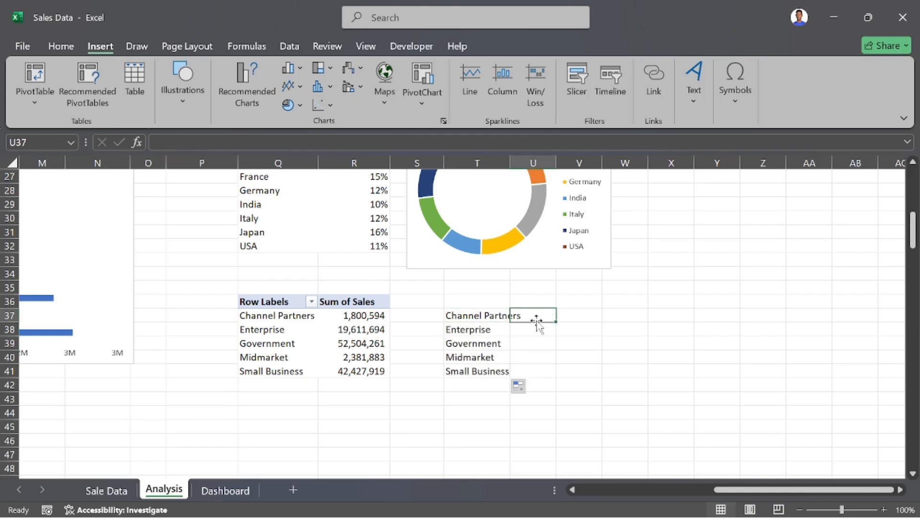
type("=")
left_click(364, 316)
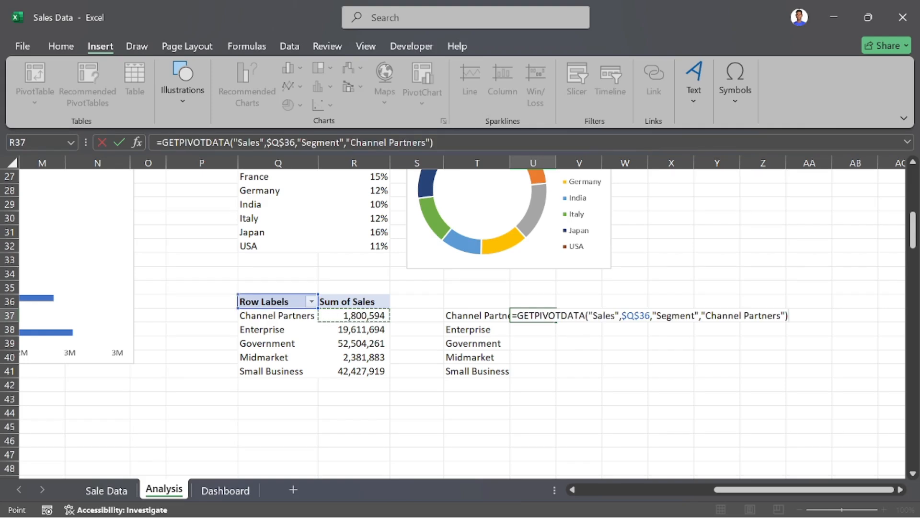
left_click(431, 143)
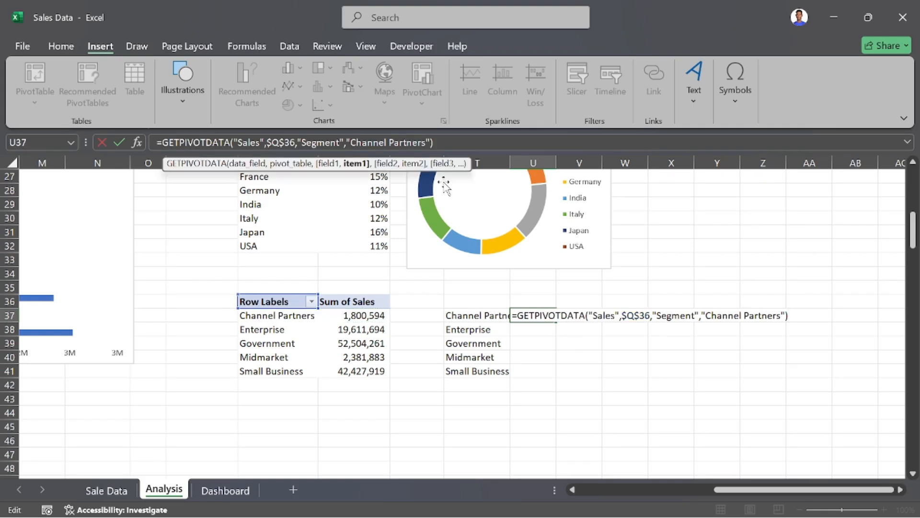
key("BackSpace")
key("BackSpace")
key("BackSpace")
key("BackSpace")
key("BackSpace")
key("BackSpace")
key("BackSpace")
key("BackSpace")
key("BackSpace")
key("BackSpace")
key("BackSpace")
key("BackSpace")
key("BackSpace")
key("BackSpace")
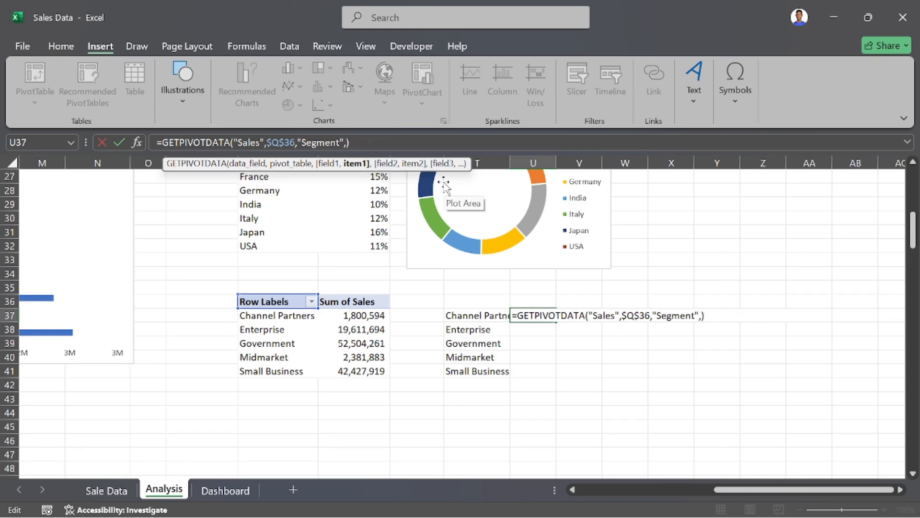
left_click(265, 316)
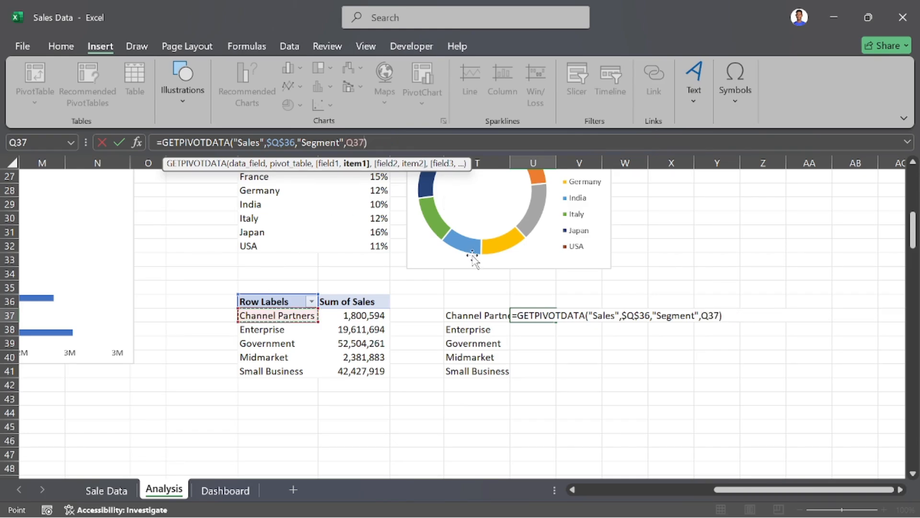
key("Return")
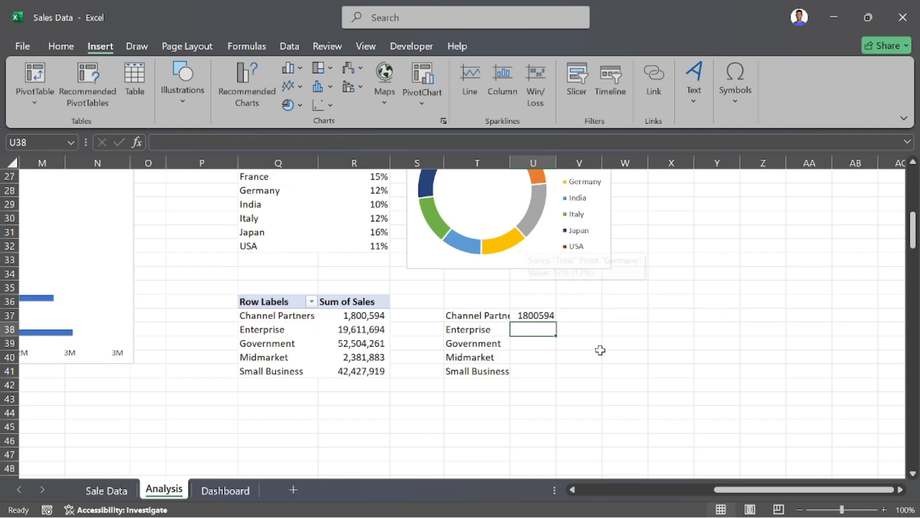
left_click(545, 318)
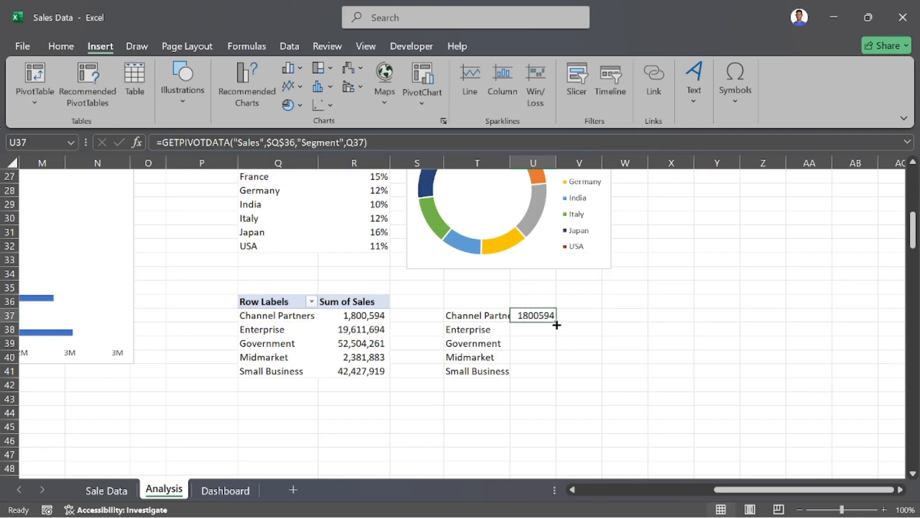
double_click(556, 324)
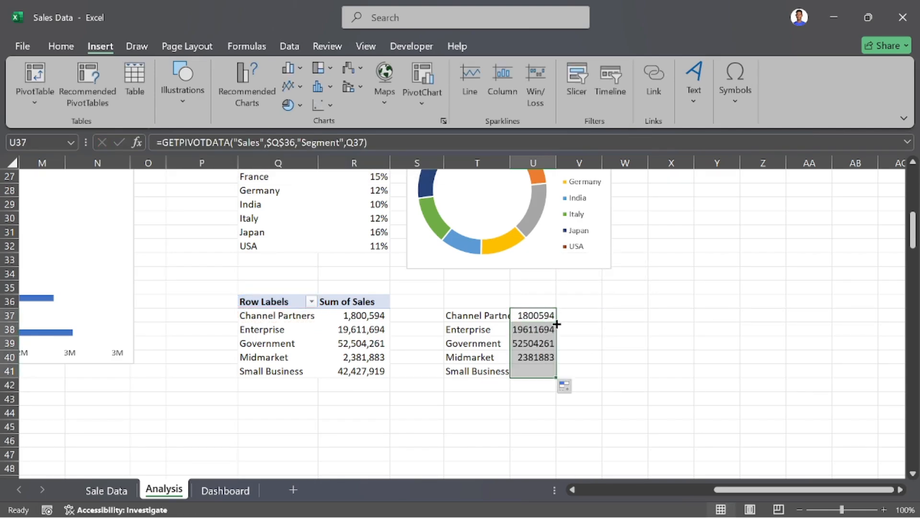
Step: Insert a Treemap chart from the linked segment range starting at T37 and move it below the country doughnut chart
left_click(474, 316)
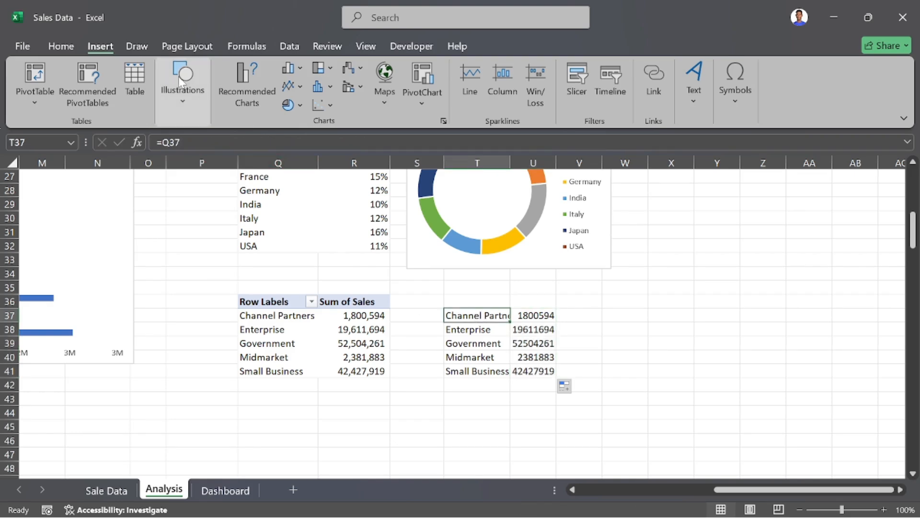
left_click(443, 121)
left_click(337, 77)
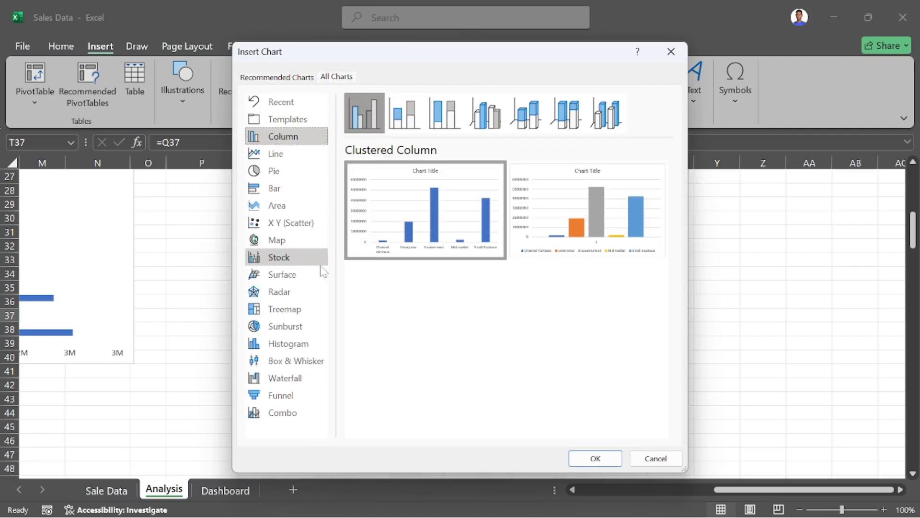
left_click(295, 309)
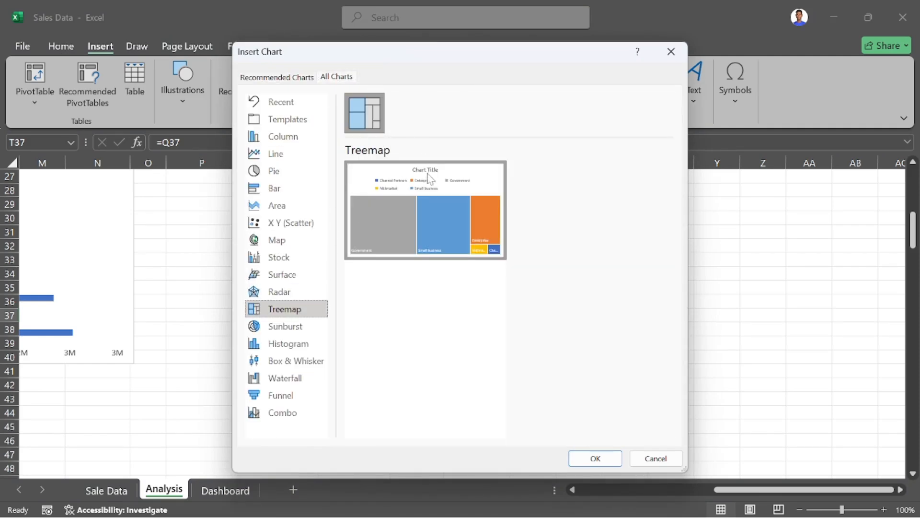
left_click(596, 458)
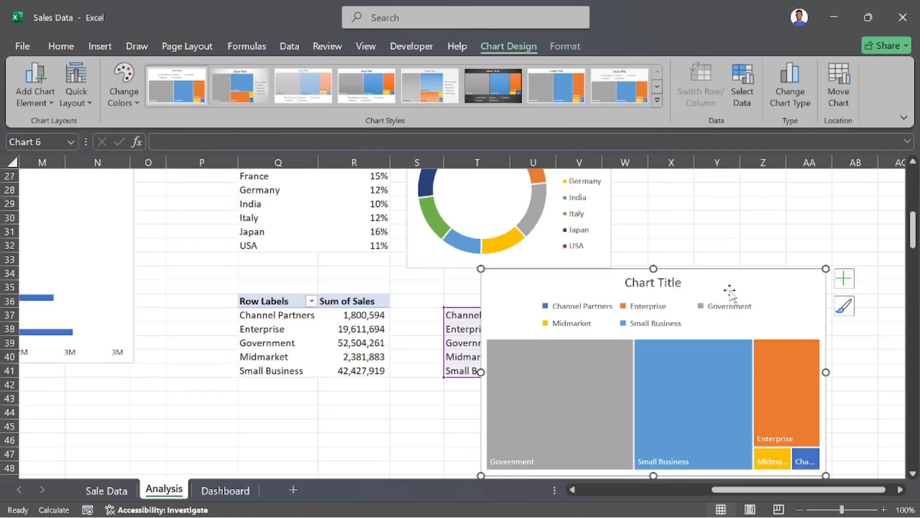
left_click_drag(538, 243, 729, 290)
Step: Remove the legend and the chart title from the Treemap chart
left_click(845, 278)
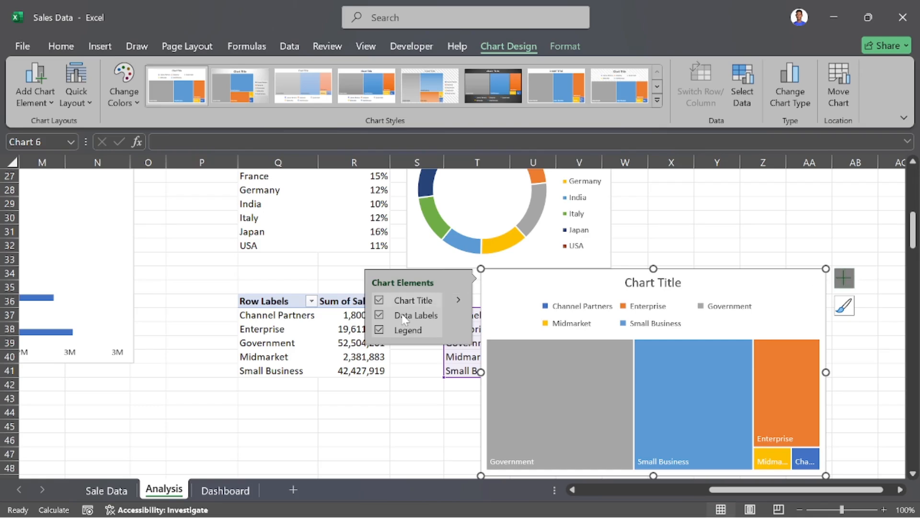
left_click(393, 329)
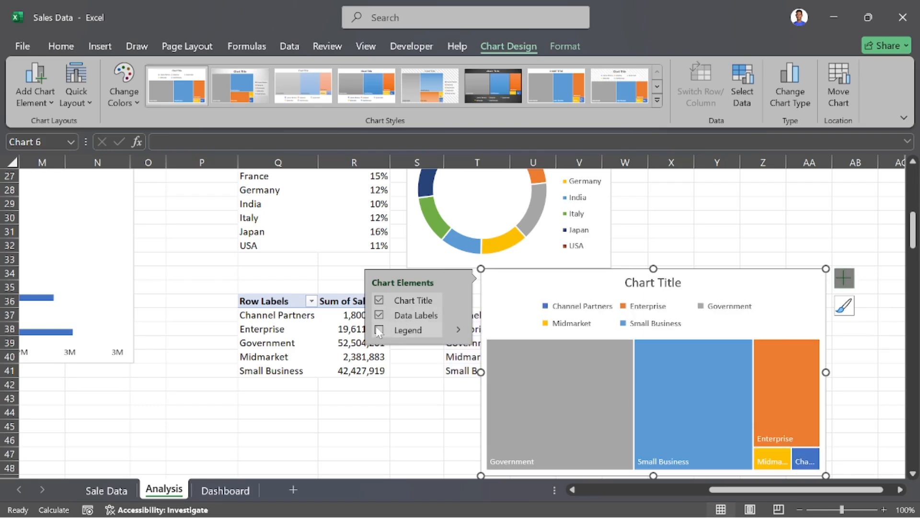
left_click(379, 300)
scroll(764, 326, "down", 2)
scroll(764, 326, "right", 1)
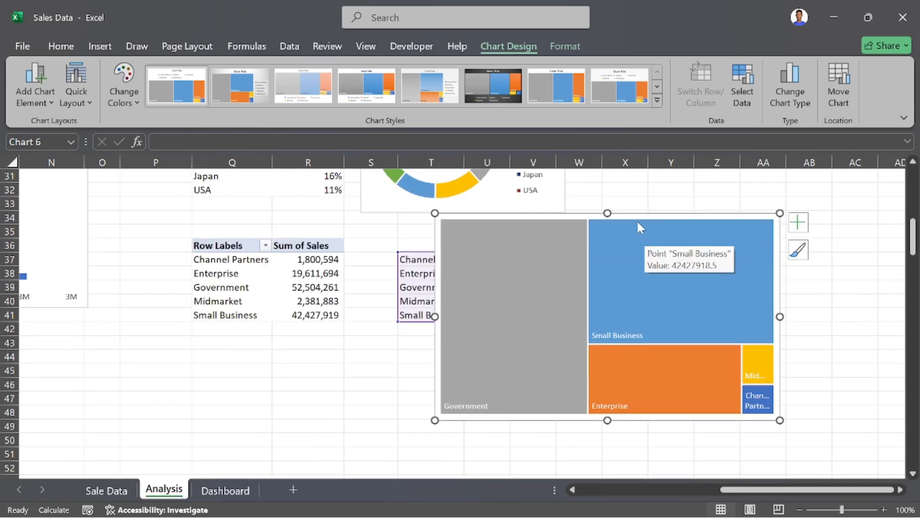
Step: On the Dashboard sheet, duplicate the Sales by Customers card background twice and place the blank cards in a row beside Sales by Country
left_click(219, 490)
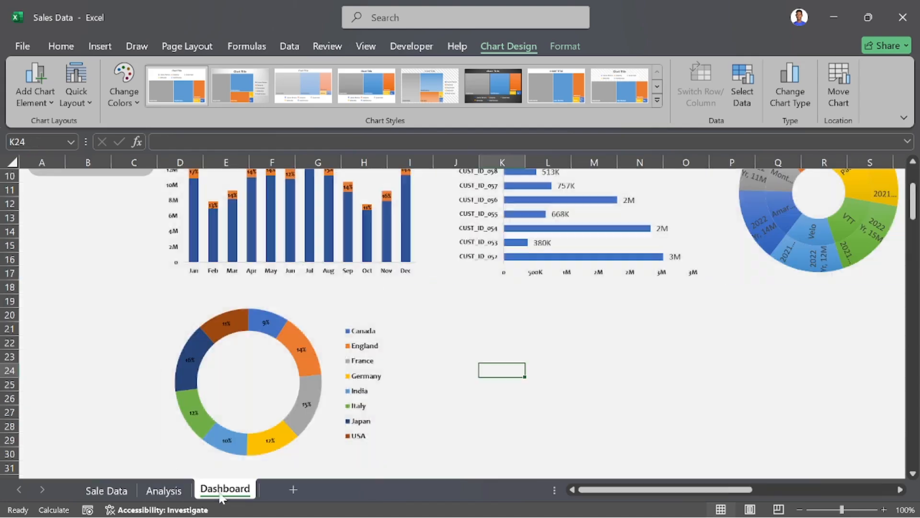
scroll(705, 338, "up", 2)
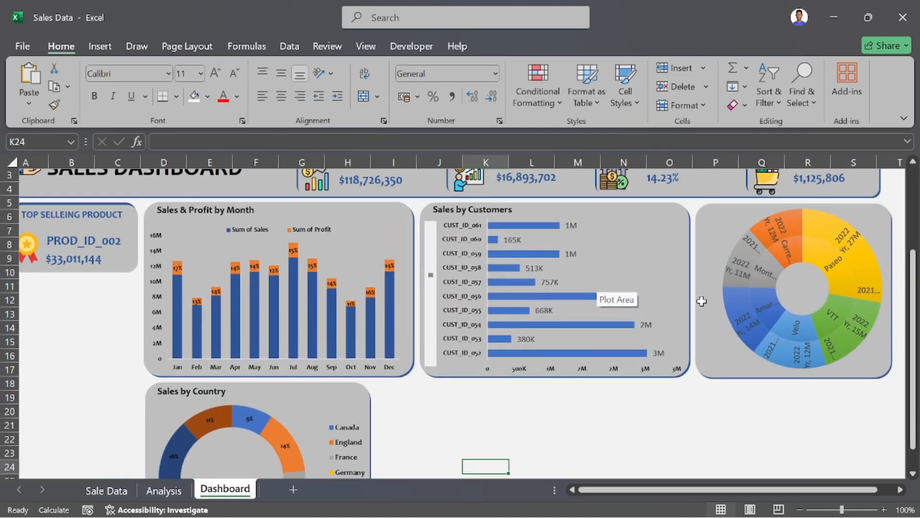
left_click(690, 211)
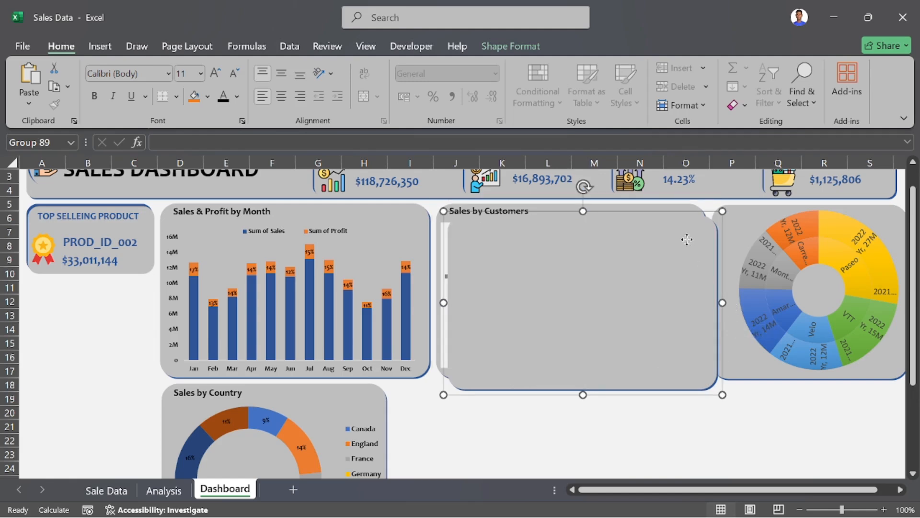
left_click_drag(686, 238, 650, 390)
scroll(754, 384, "down", 3)
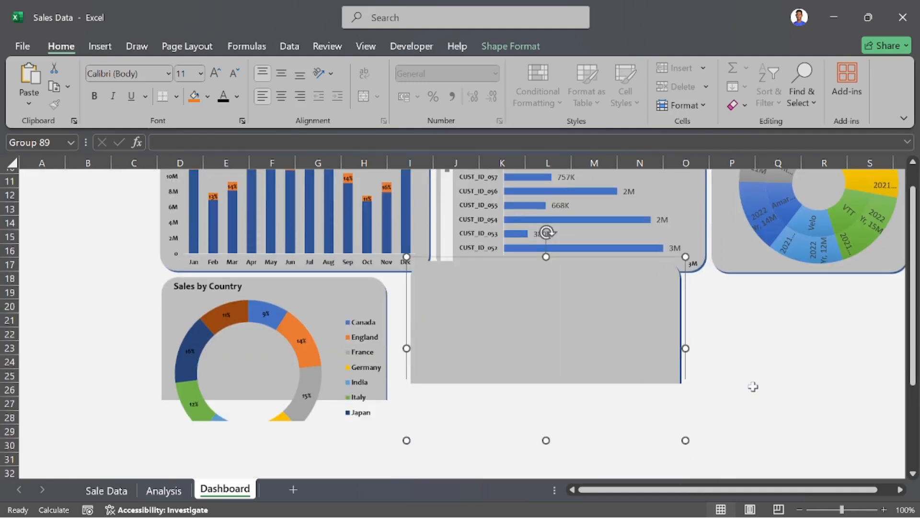
left_click_drag(582, 333, 863, 338)
left_click(632, 337)
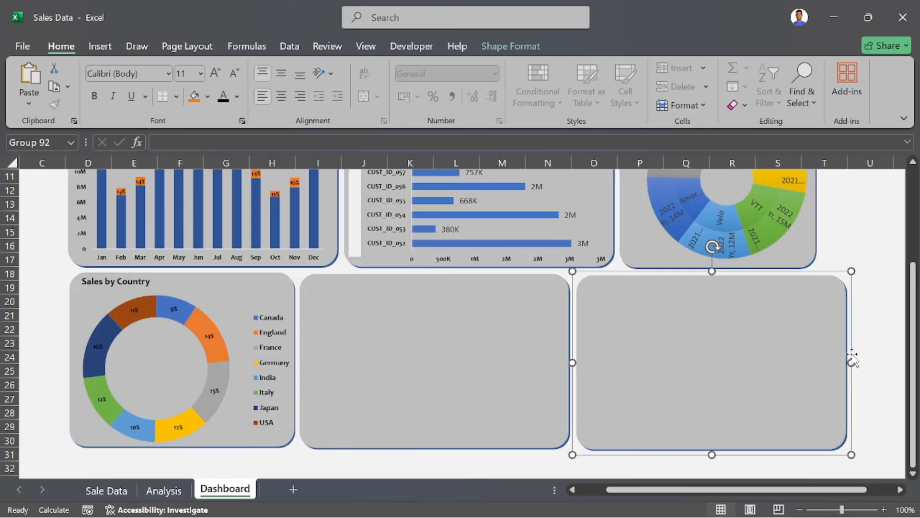
Step: Narrow the blank card next to Sales by Country and close the gap to the last blank card
left_click(543, 343)
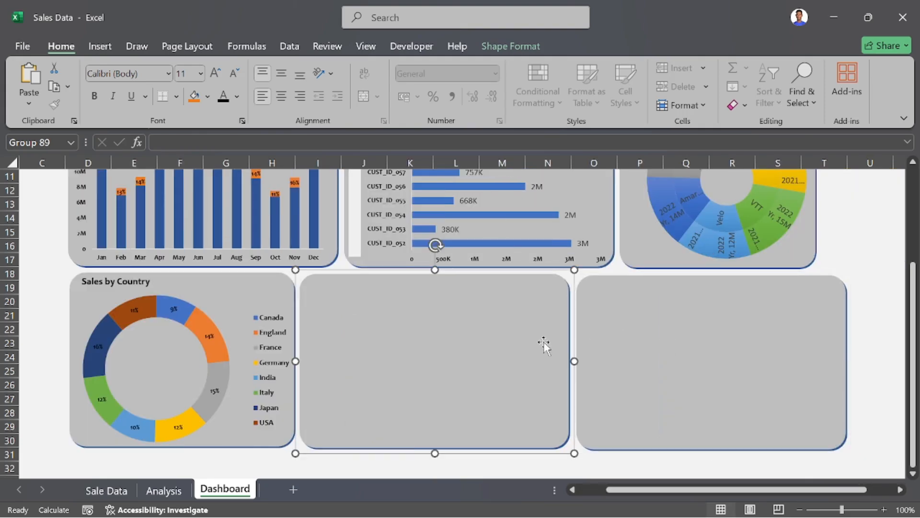
left_click_drag(574, 360, 559, 360)
key("Escape")
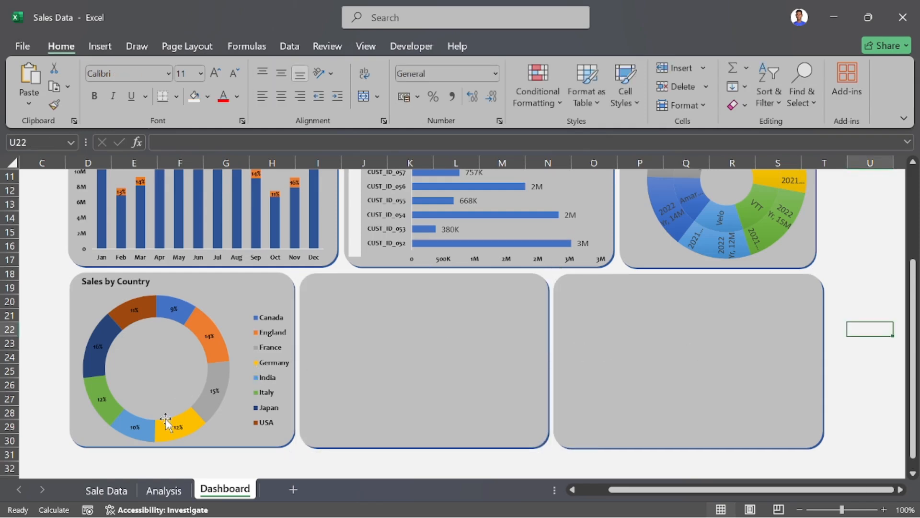
Step: Copy the Treemap chart from the Analysis sheet to the Dashboard and place it over the blank card beside Sales by Country
left_click(166, 490)
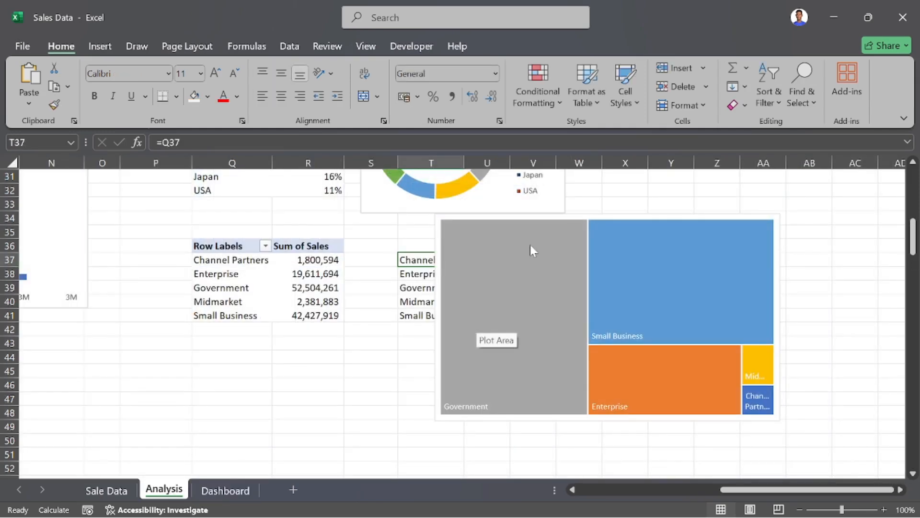
left_click(530, 239)
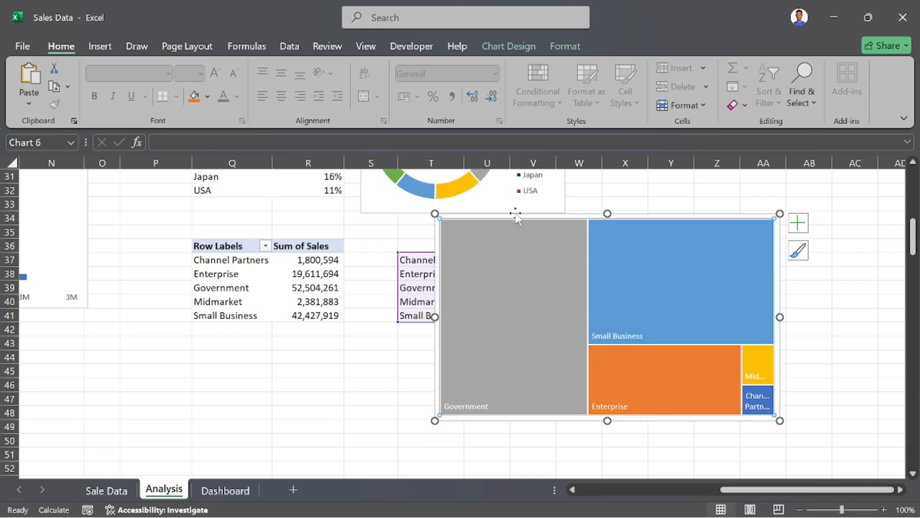
left_click(519, 214)
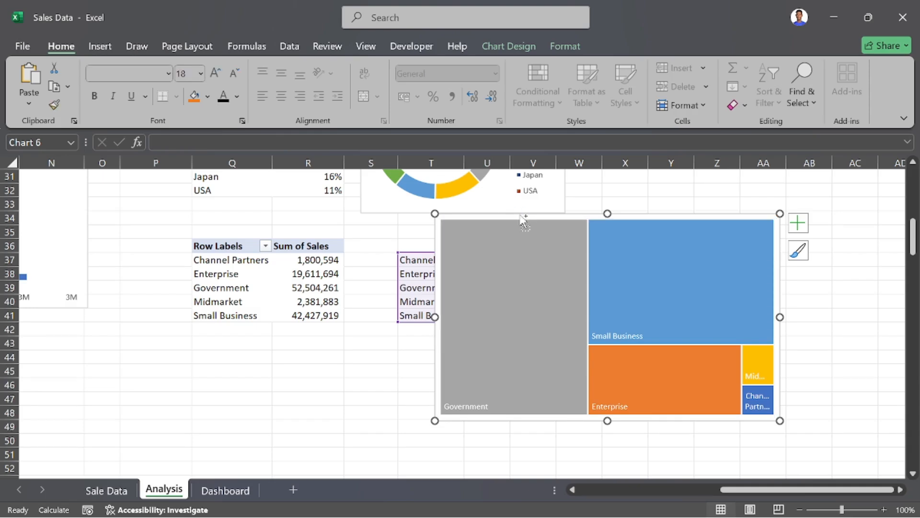
left_click(234, 488)
key("ctrl+v")
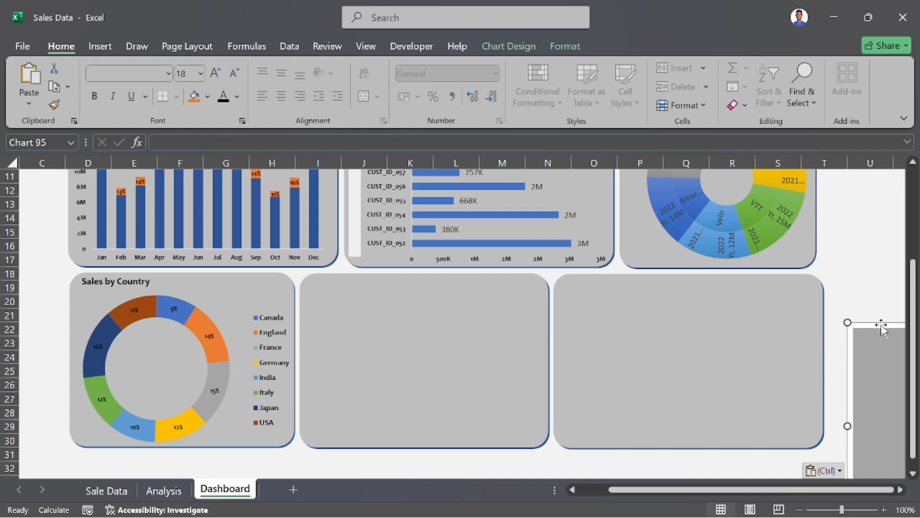
left_click_drag(881, 328, 357, 275)
Step: Format the Dashboard Treemap's chart area with no fill and no border line
right_click(609, 273)
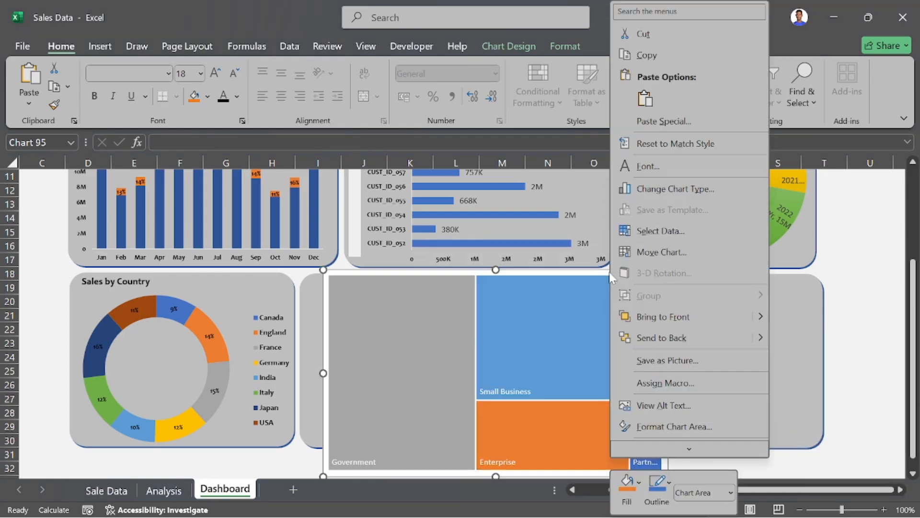
left_click(671, 426)
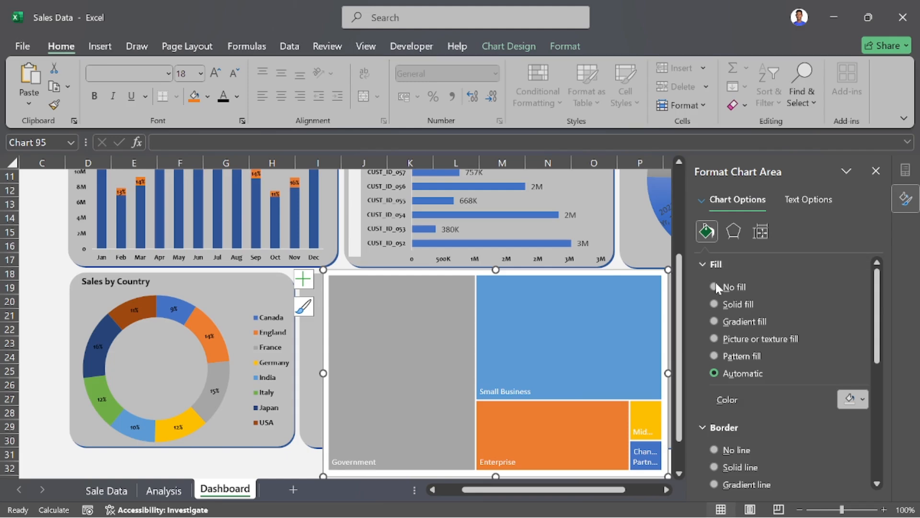
left_click(714, 288)
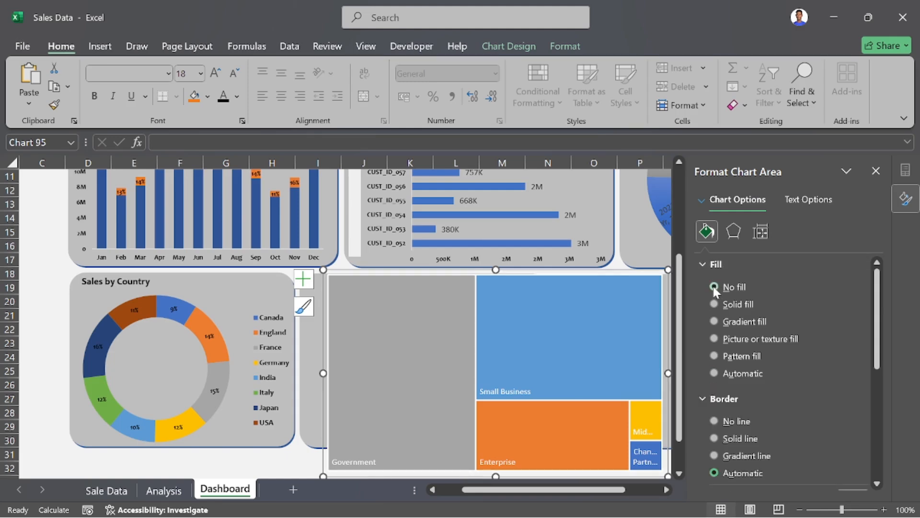
left_click(713, 421)
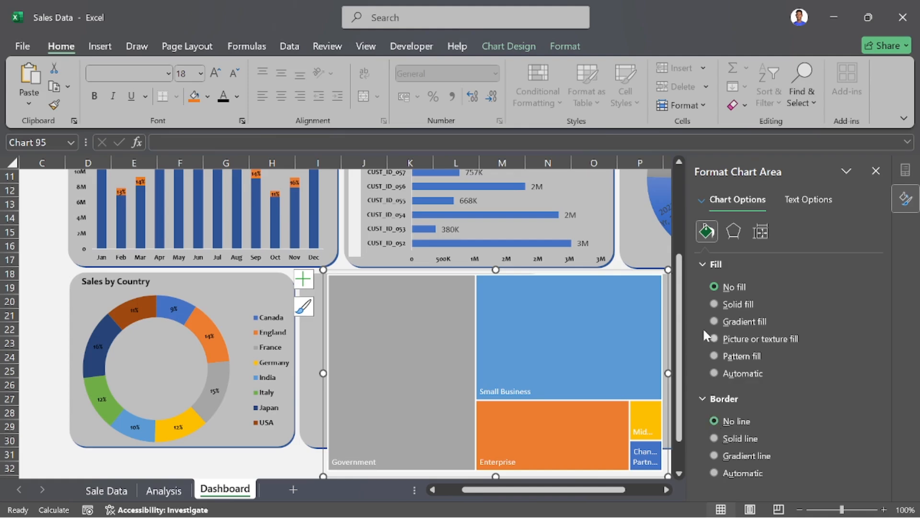
Step: Remove the border lines from the Treemap's data series
left_click(479, 339)
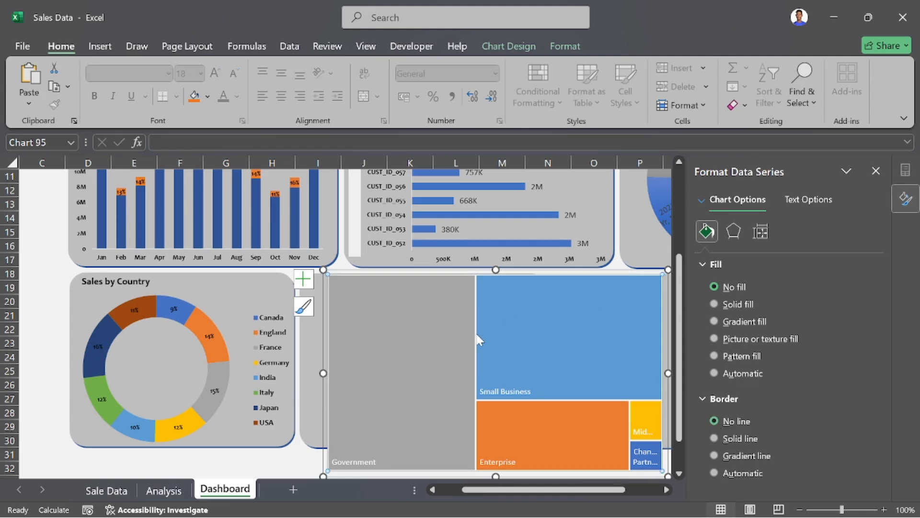
scroll(729, 401, "down", 3)
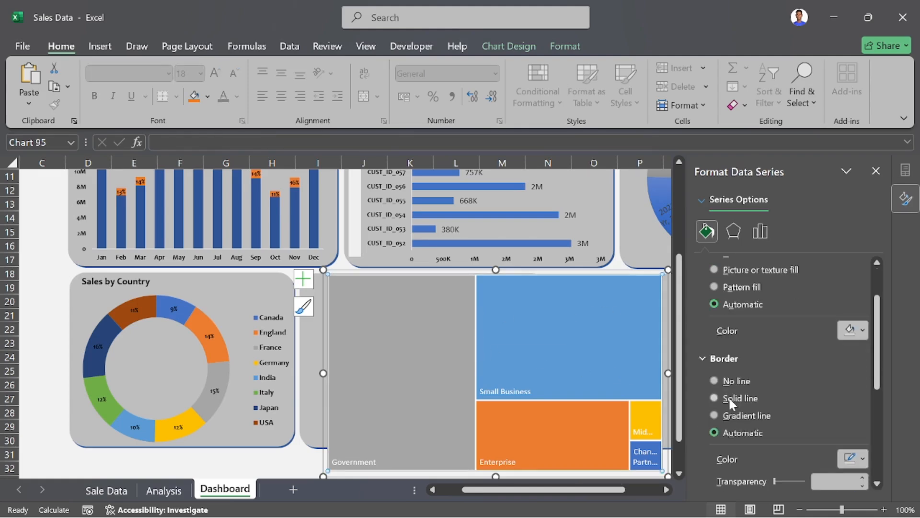
left_click(724, 380)
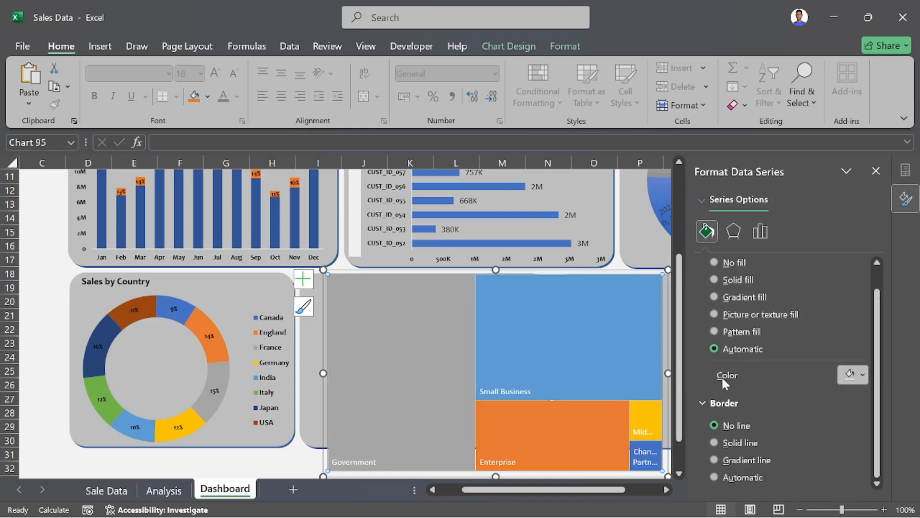
left_click(870, 177)
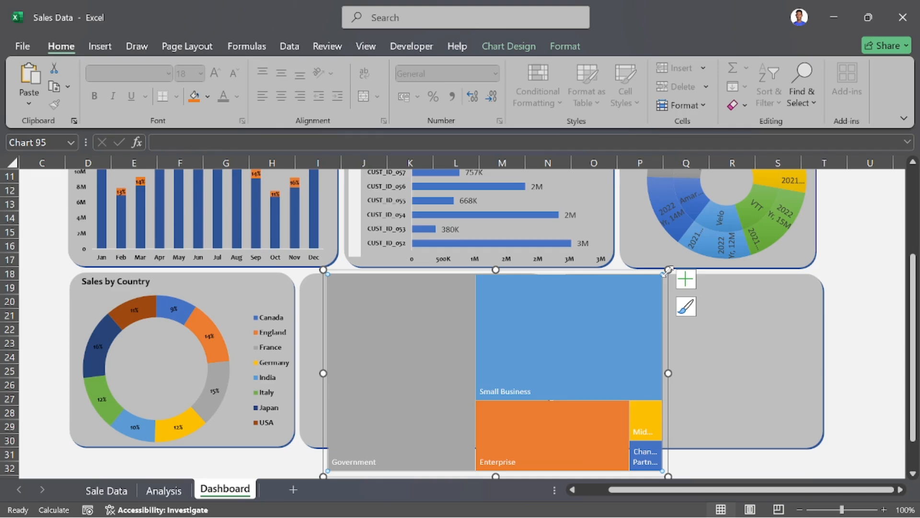
Step: Shrink and move the Treemap so it fits within the blank card beside Sales by Country
left_click_drag(668, 270, 636, 284)
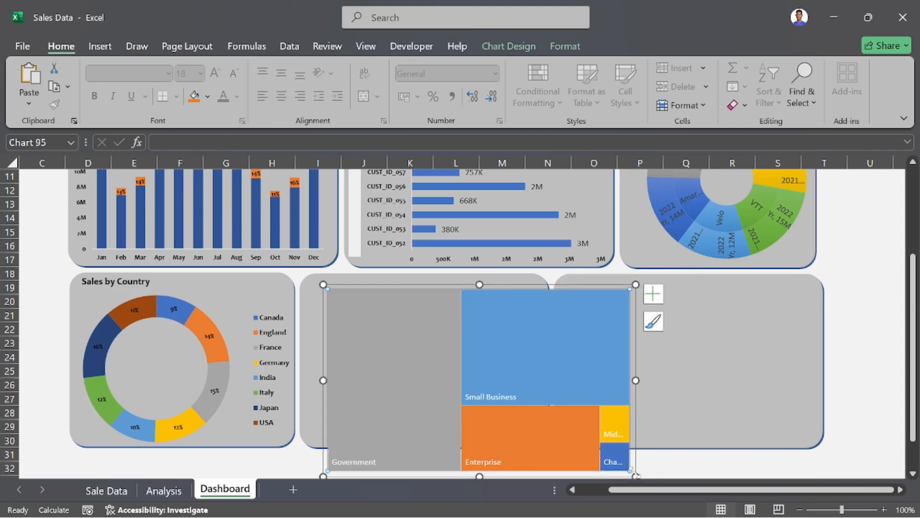
left_click_drag(635, 477, 620, 449)
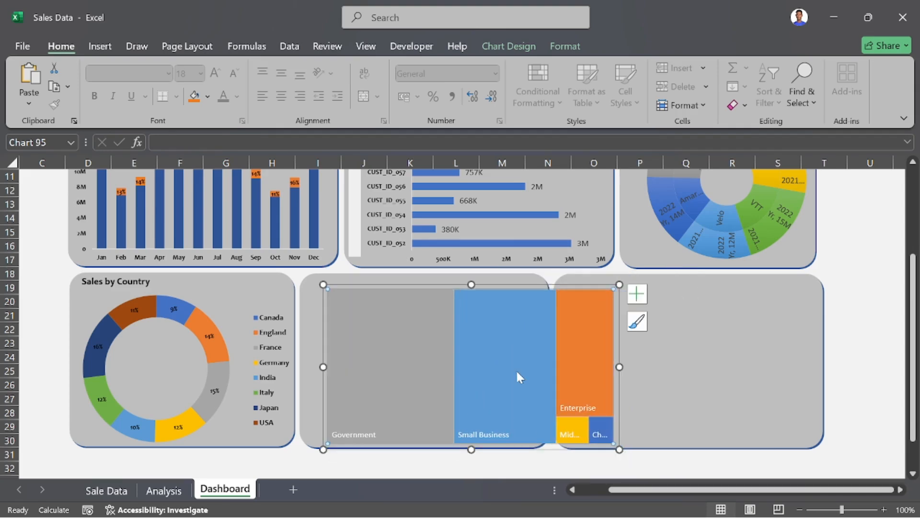
left_click_drag(451, 285, 426, 281)
left_click_drag(595, 444, 546, 444)
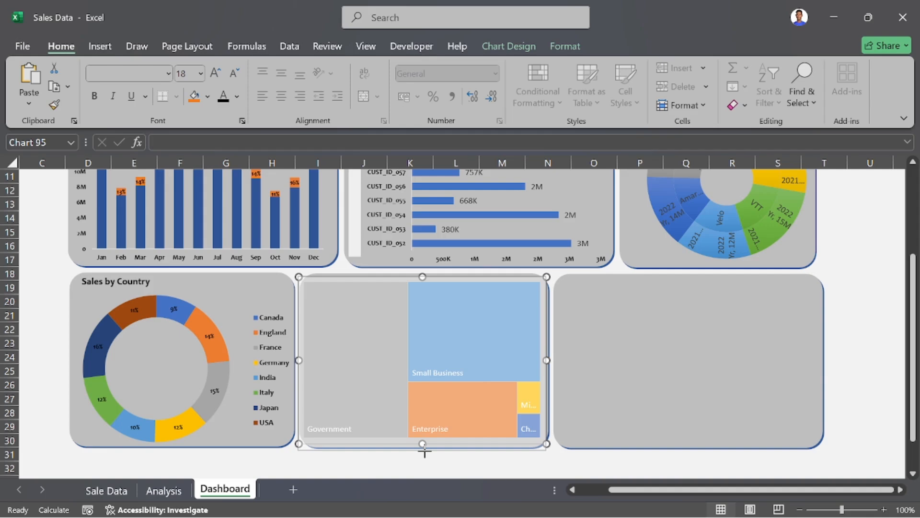
left_click_drag(424, 446, 424, 449)
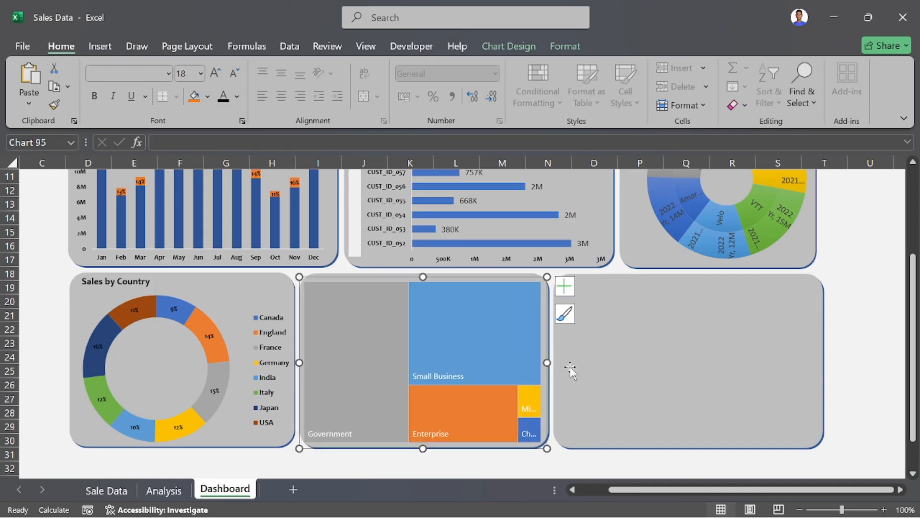
left_click(857, 271)
Step: Format the Treemap's data labels as bold 7-point Candara
left_click(441, 368)
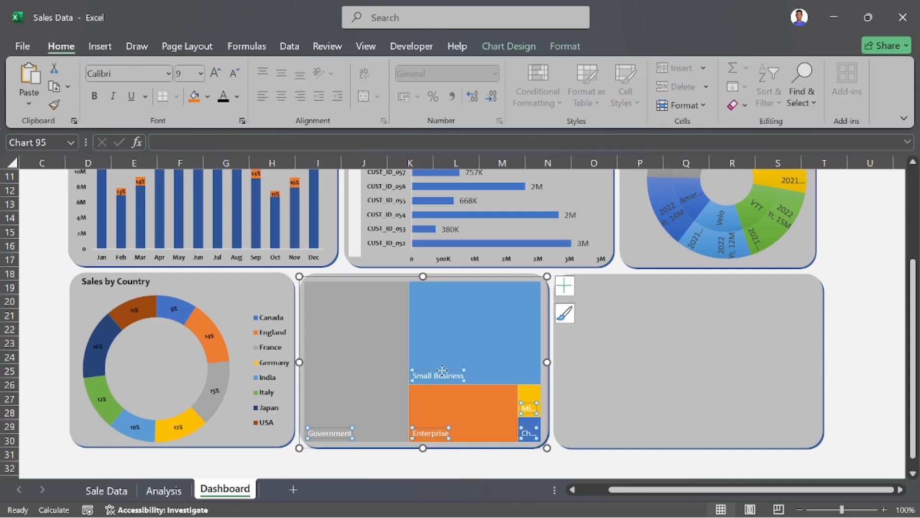
left_click(237, 96)
left_click(93, 94)
left_click(94, 96)
left_click(236, 74)
left_click(236, 74)
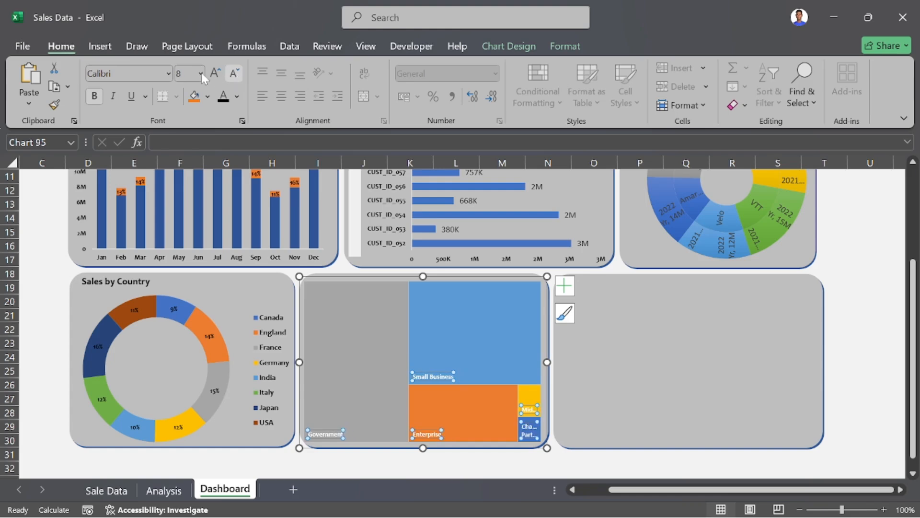
left_click(167, 74)
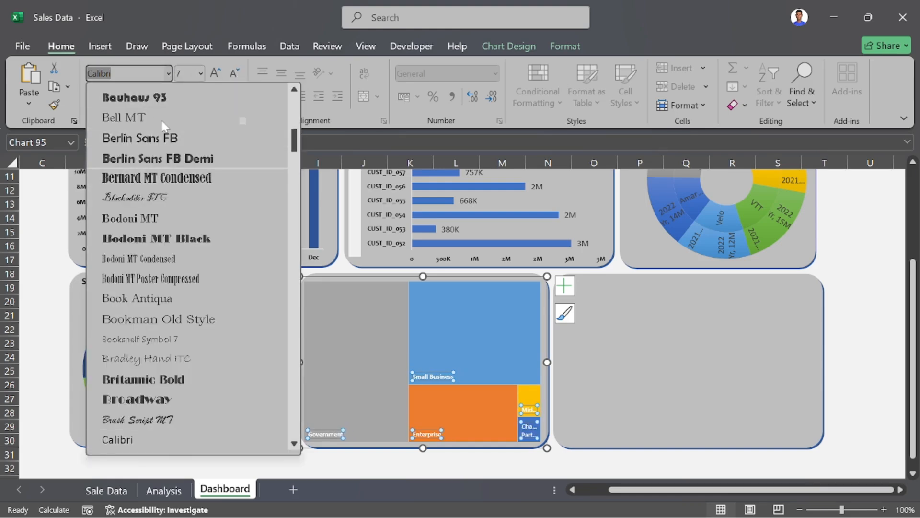
scroll(162, 120, "up", 5)
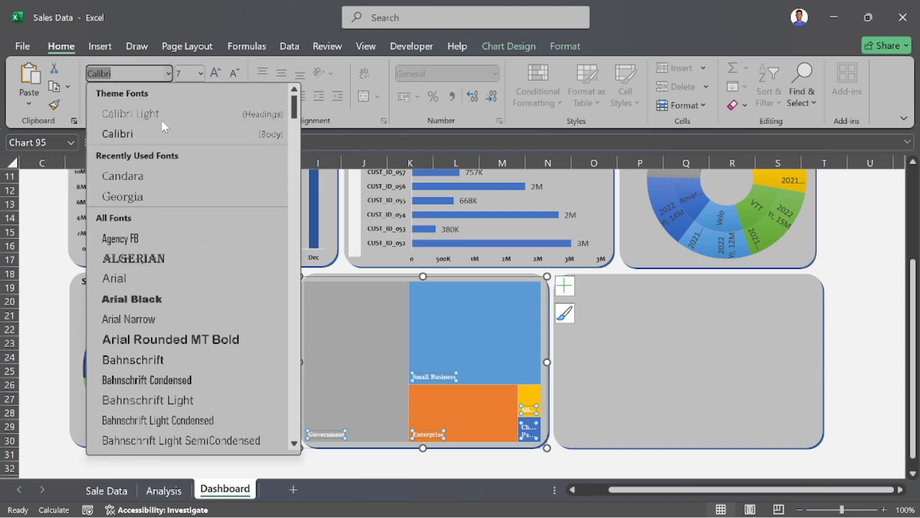
left_click(129, 179)
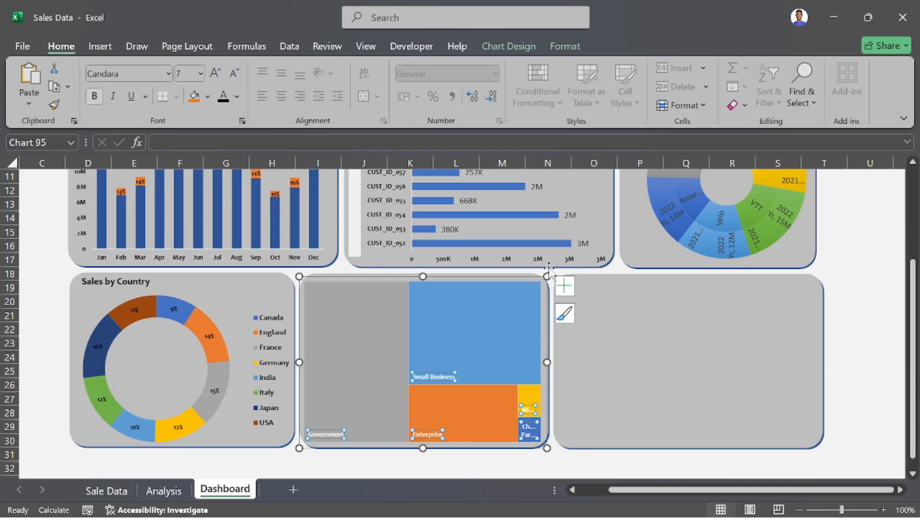
Step: Add values to the Treemap's data labels alongside the category names and color the label text black
left_click(564, 287)
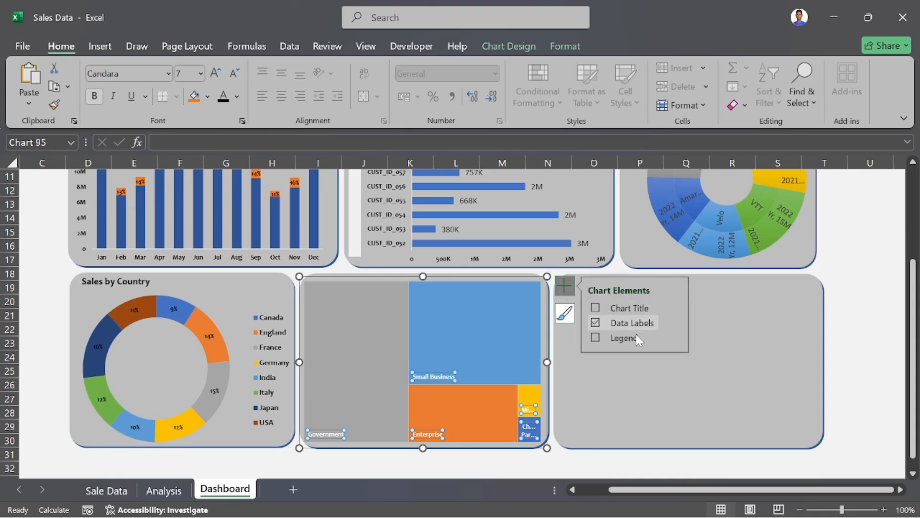
left_click(675, 324)
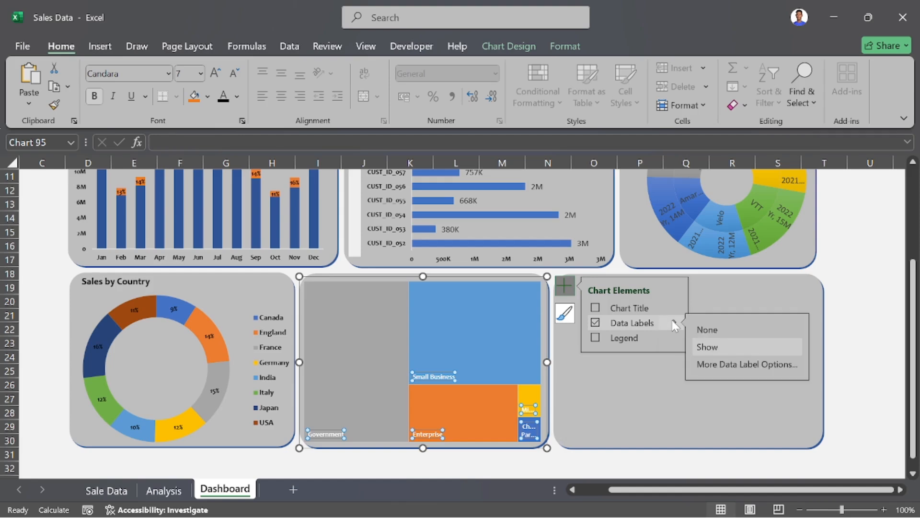
left_click(726, 362)
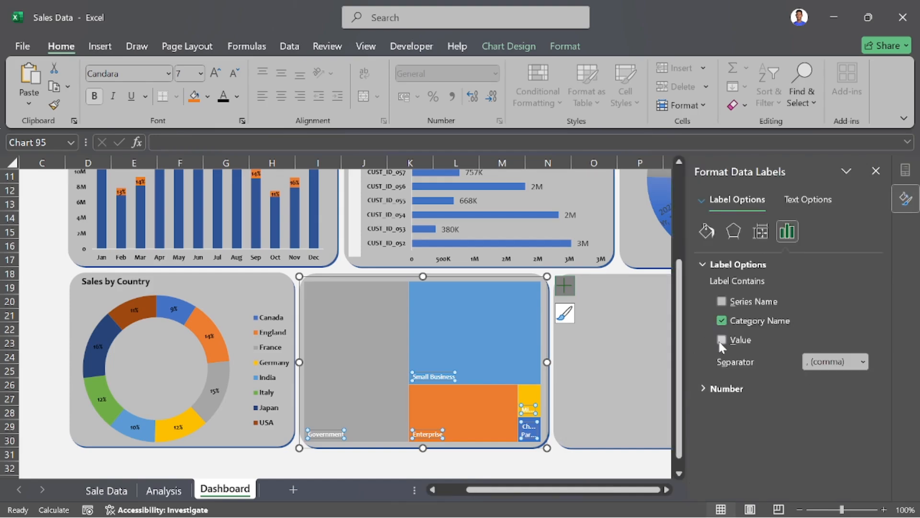
left_click(722, 339)
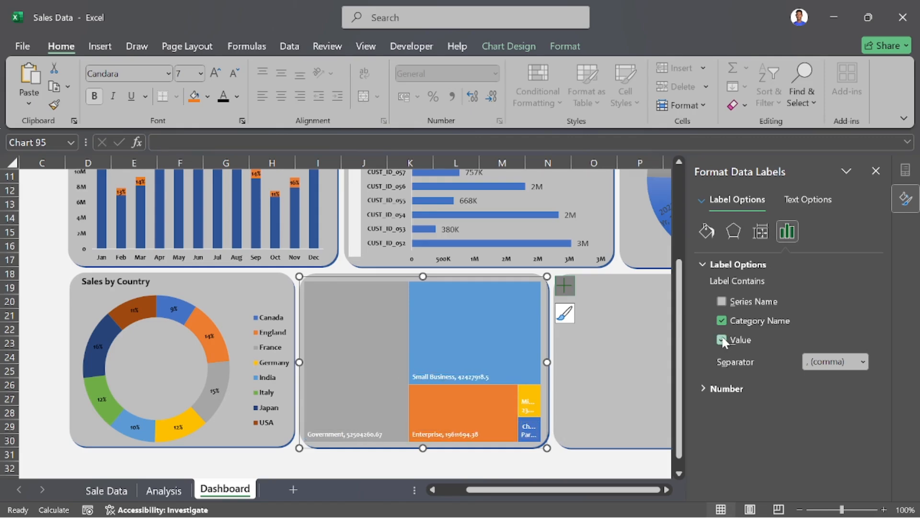
left_click(223, 98)
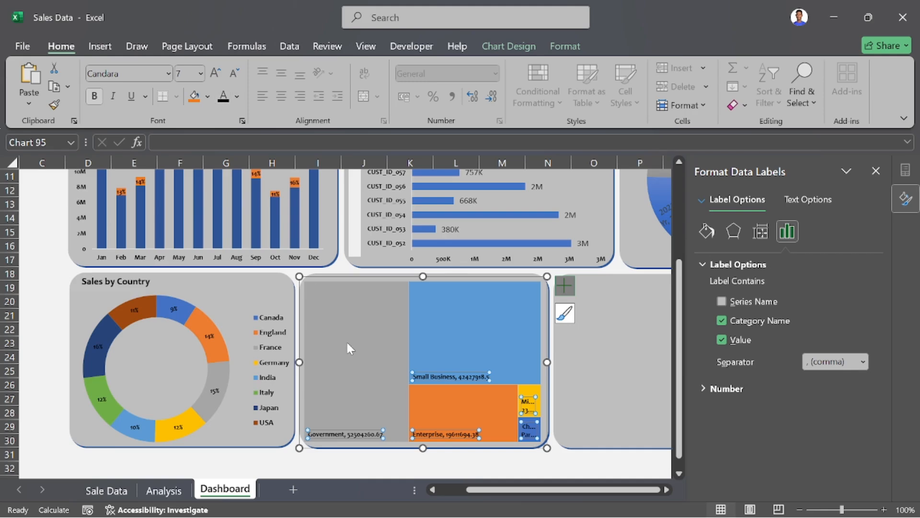
left_click(585, 462)
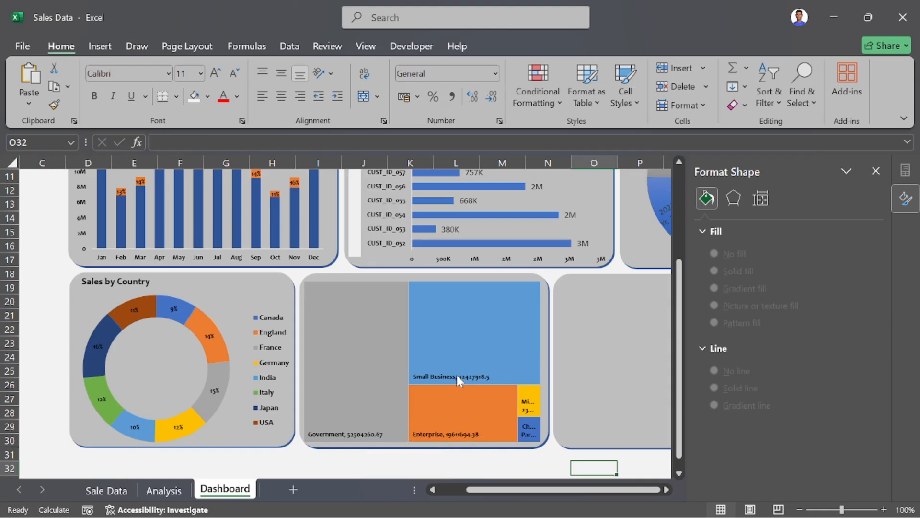
left_click(876, 171)
scroll(822, 314, "up", 2)
scroll(824, 315, "up", 1)
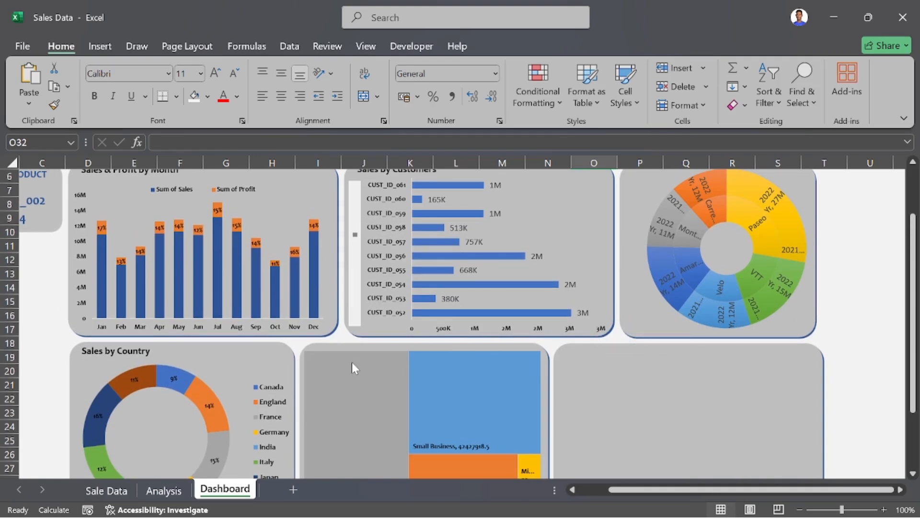
Step: Insert a PivotTable from Table3 on the existing Analysis sheet at cell A181, below the customer list
mouse_move(354, 368)
left_click(108, 490)
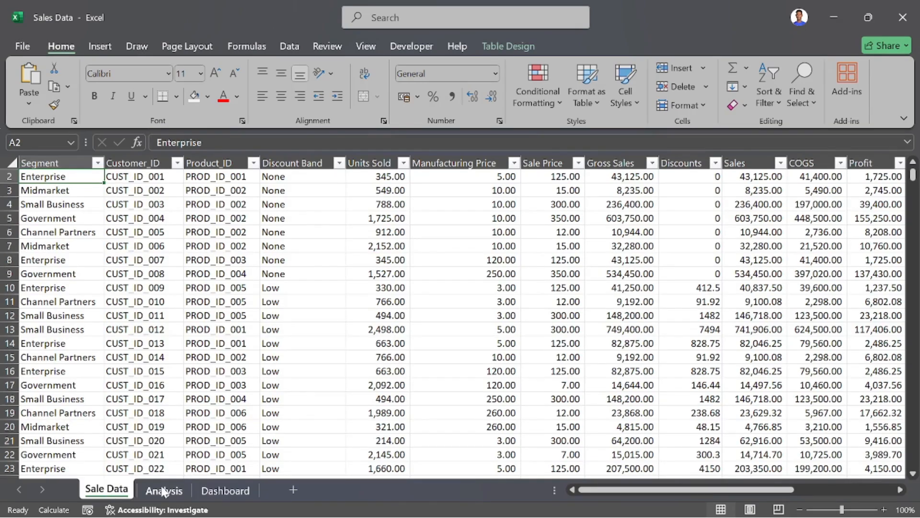
left_click(163, 489)
scroll(234, 411, "left", 10)
scroll(234, 411, "down", 11)
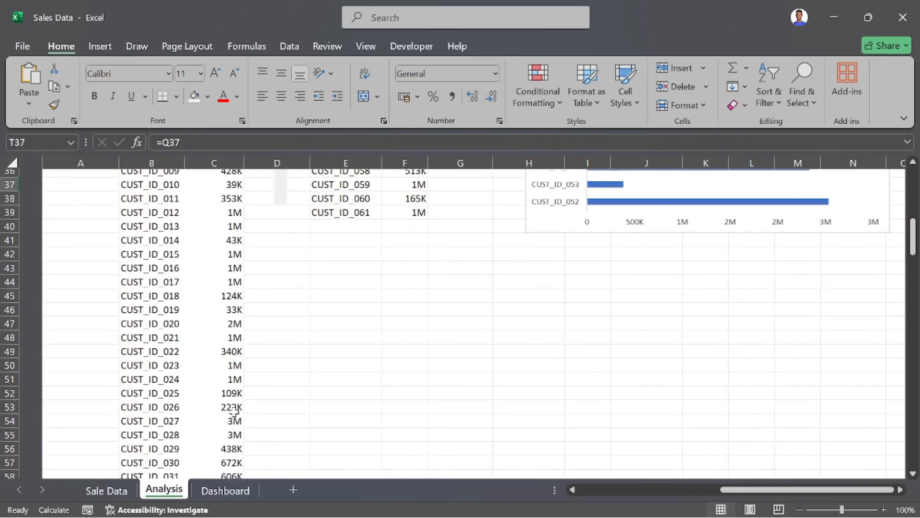
scroll(234, 412, "down", 20)
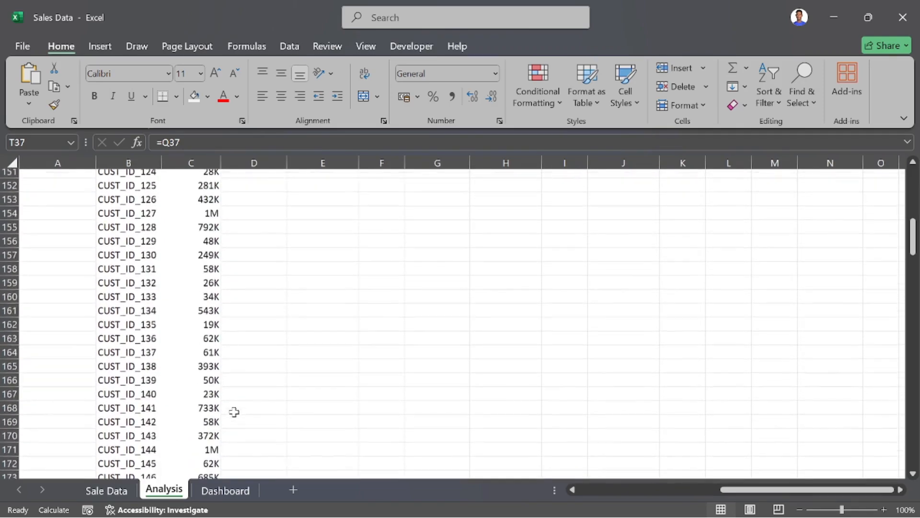
scroll(130, 334, "down", 1)
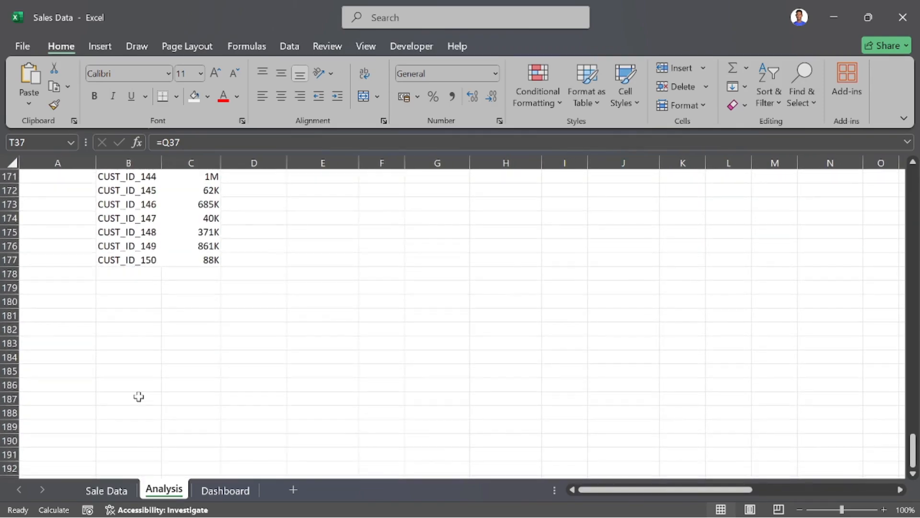
left_click(110, 489)
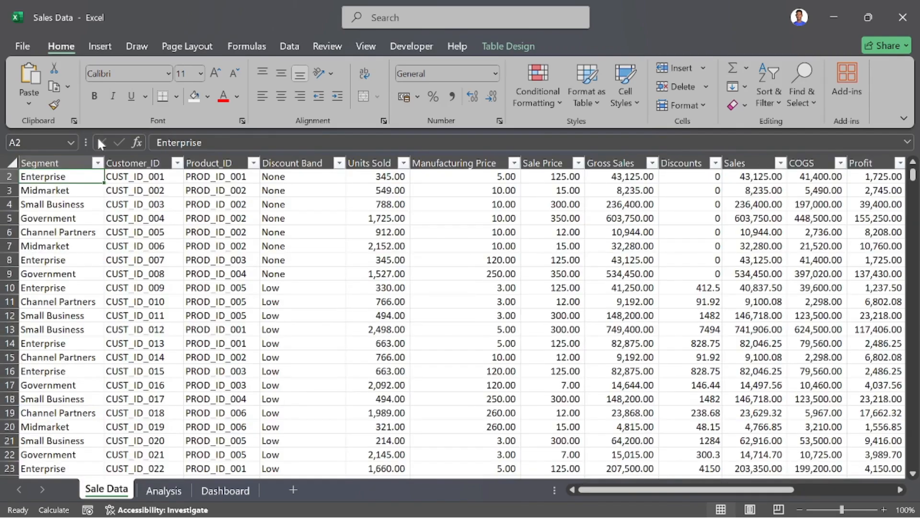
left_click(99, 46)
left_click(34, 75)
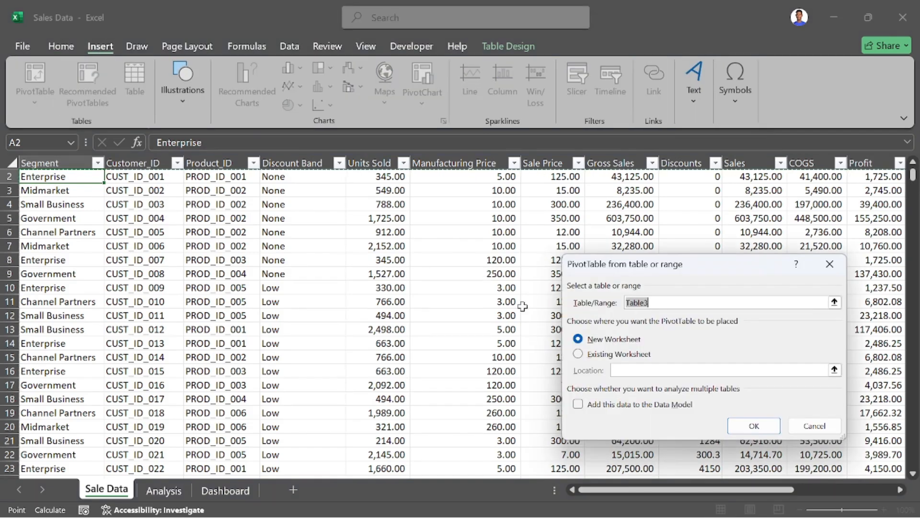
left_click(590, 354)
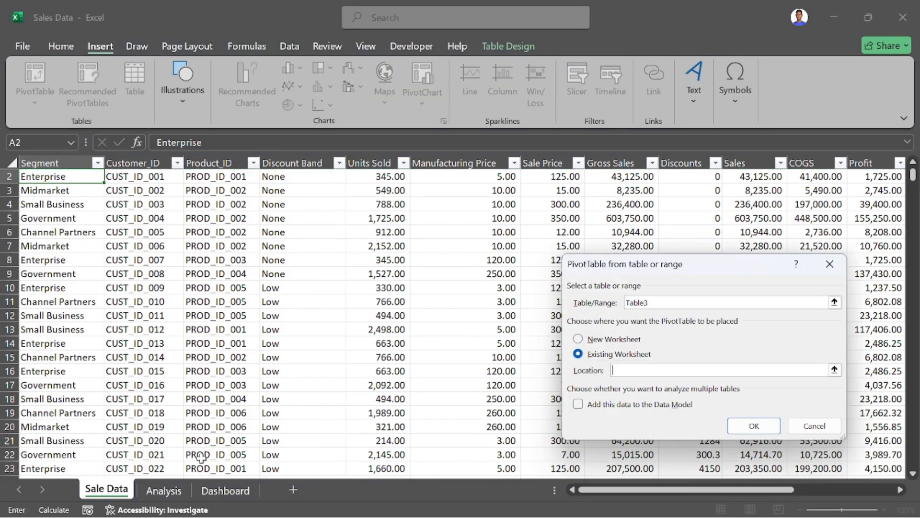
left_click(169, 495)
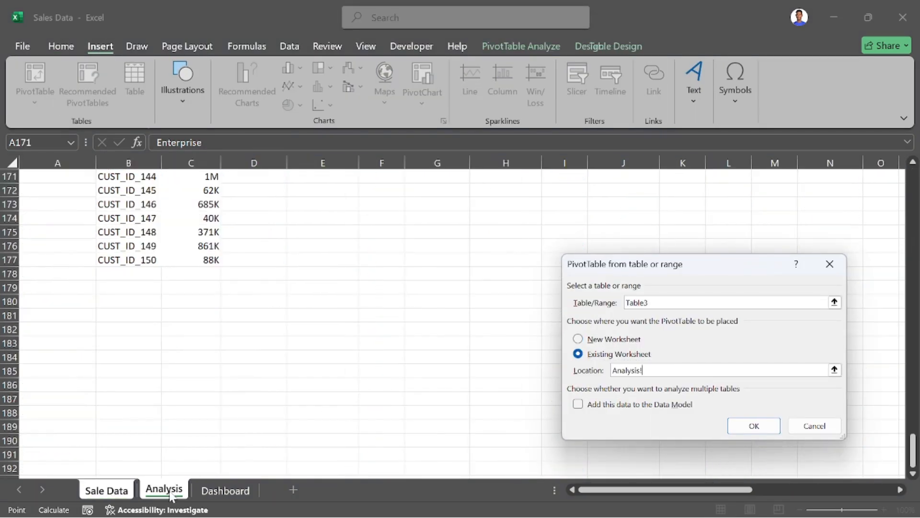
left_click(42, 319)
key("Return")
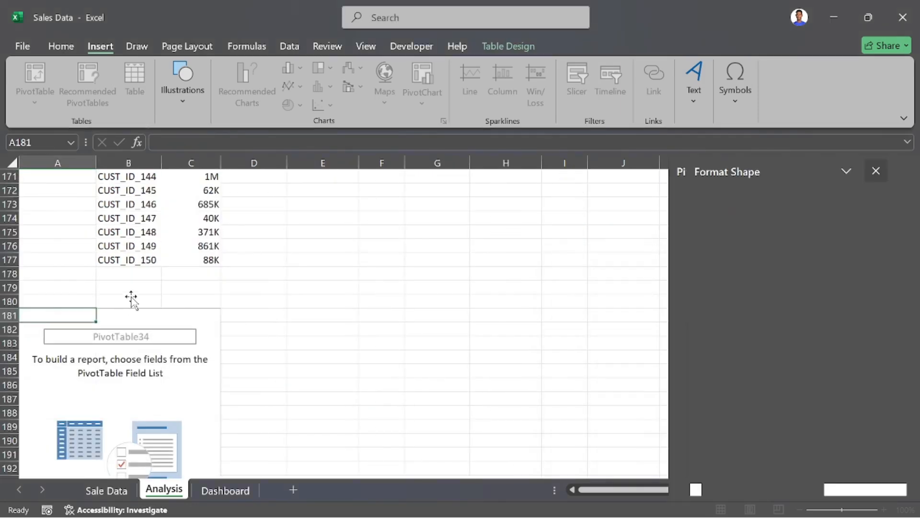
Step: Add Sales to the new PivotTable's values, with Year and Month nested beneath it as row fields
scroll(726, 317, "down", 3)
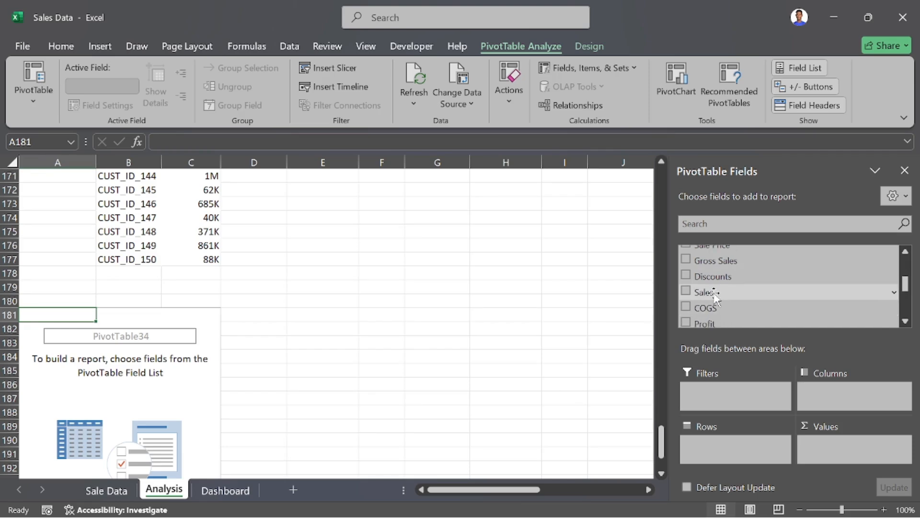
left_click_drag(714, 295, 846, 453)
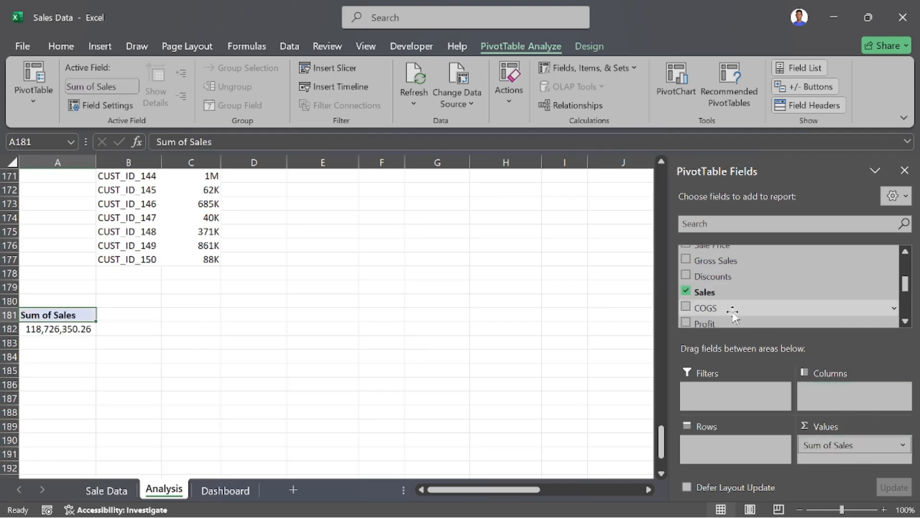
scroll(732, 311, "down", 1)
scroll(717, 304, "down", 2)
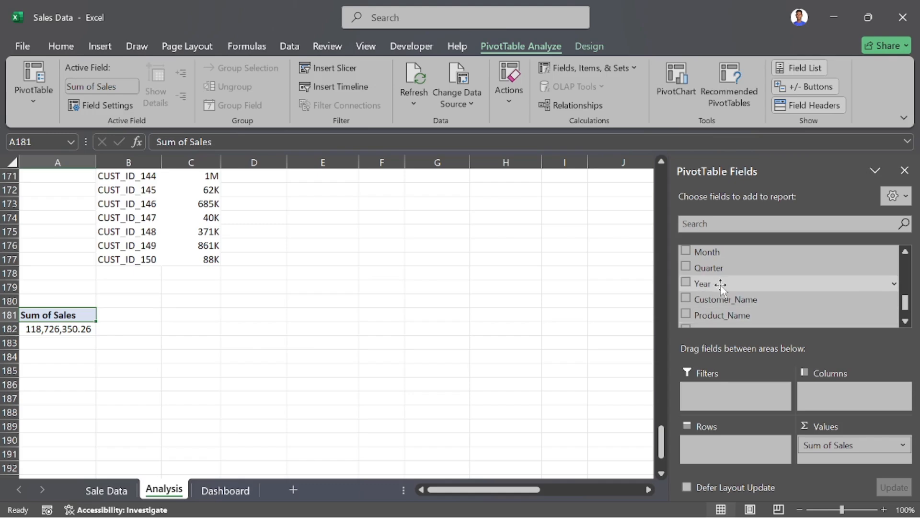
left_click_drag(720, 284, 707, 439)
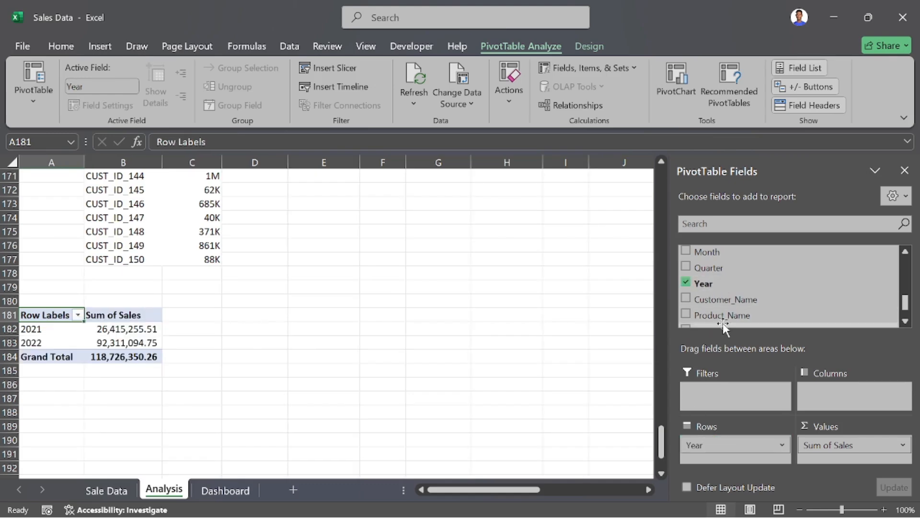
left_click_drag(708, 252, 725, 462)
scroll(201, 377, "down", 6)
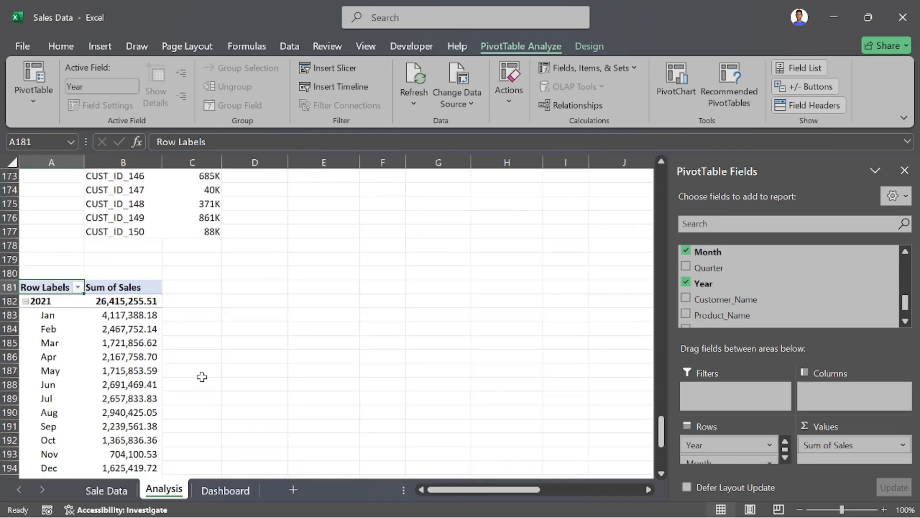
scroll(202, 377, "down", 2)
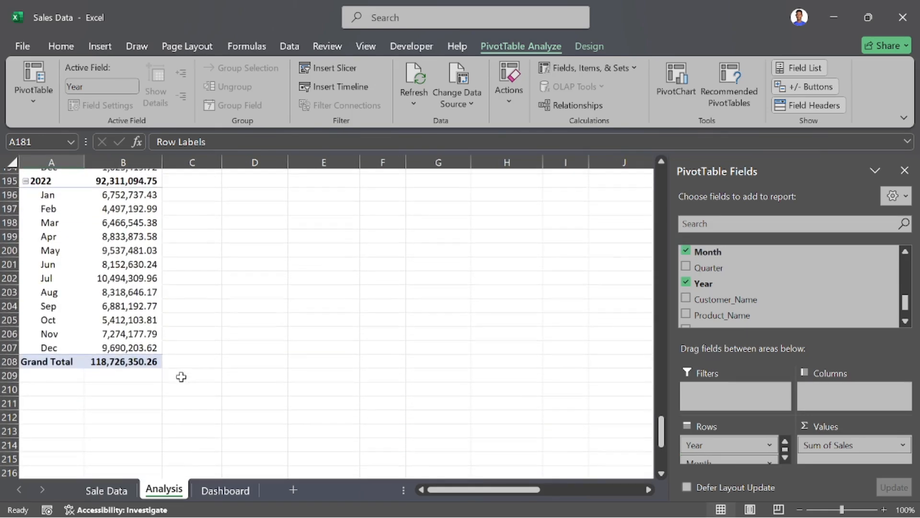
Step: Remove the grand total row from the year-and-month sales PivotTable
left_click(69, 355)
right_click(68, 355)
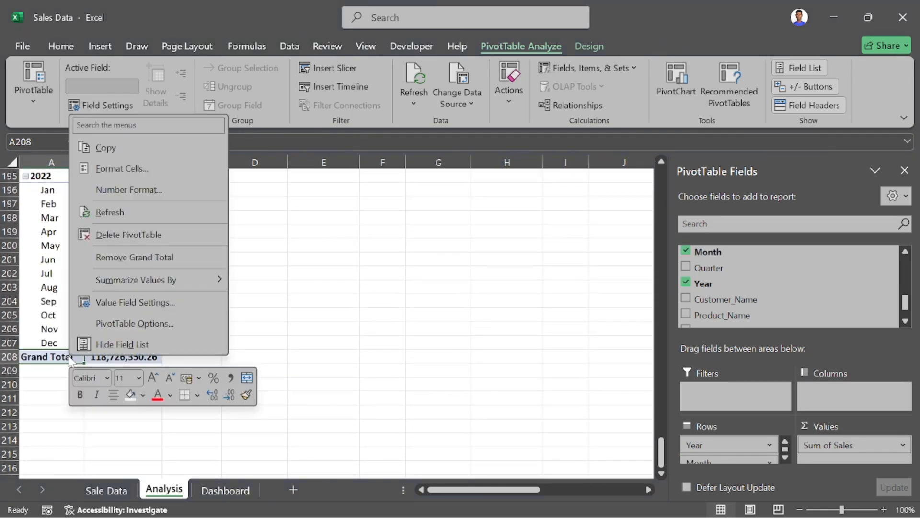
left_click(141, 259)
scroll(197, 335, "up", 6)
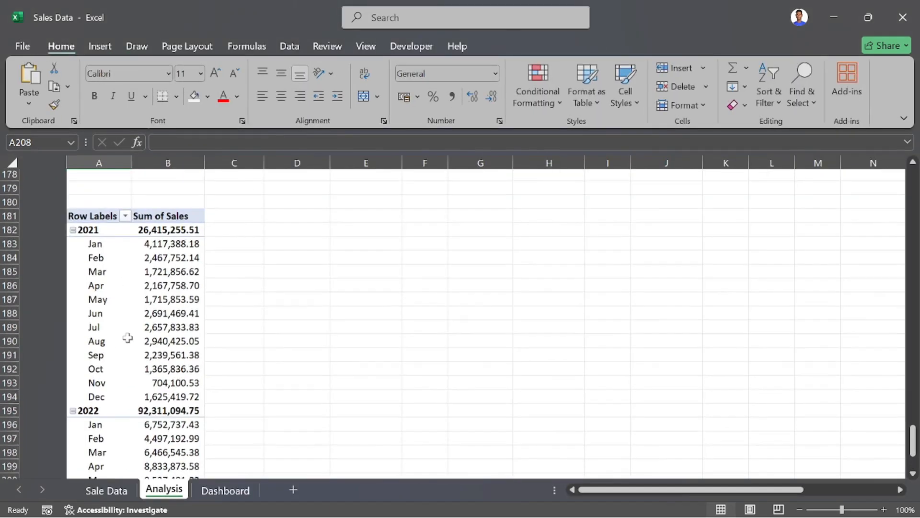
scroll(125, 316, "down", 1)
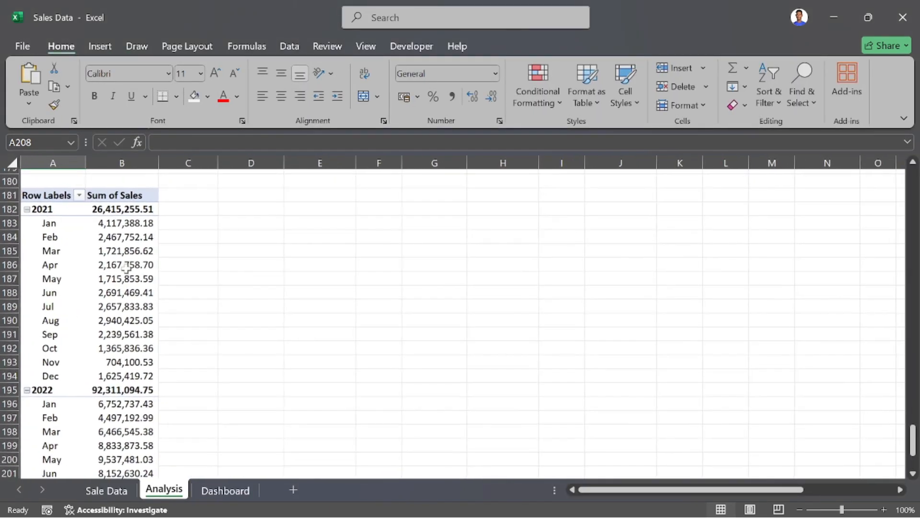
scroll(101, 266, "up", 1)
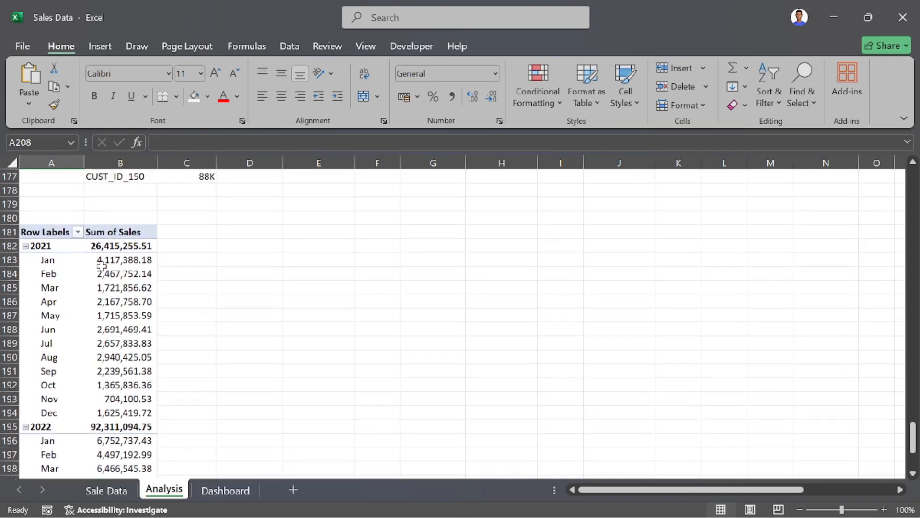
Step: Format the PivotTable's sales values in B182:B207 with the custom number format [>999999]0,,"M";[>999]0,"K";0
mouse_move(102, 266)
mouse_move(101, 244)
left_click(115, 247)
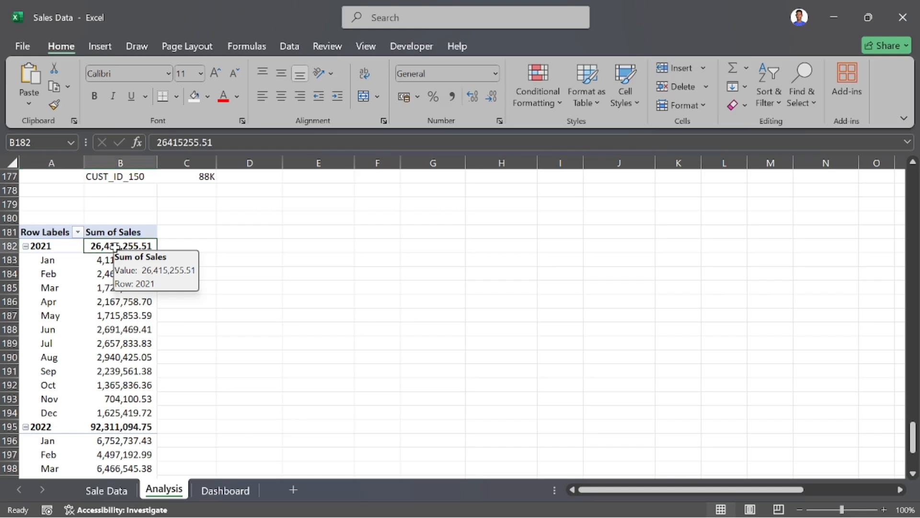
right_click(115, 248)
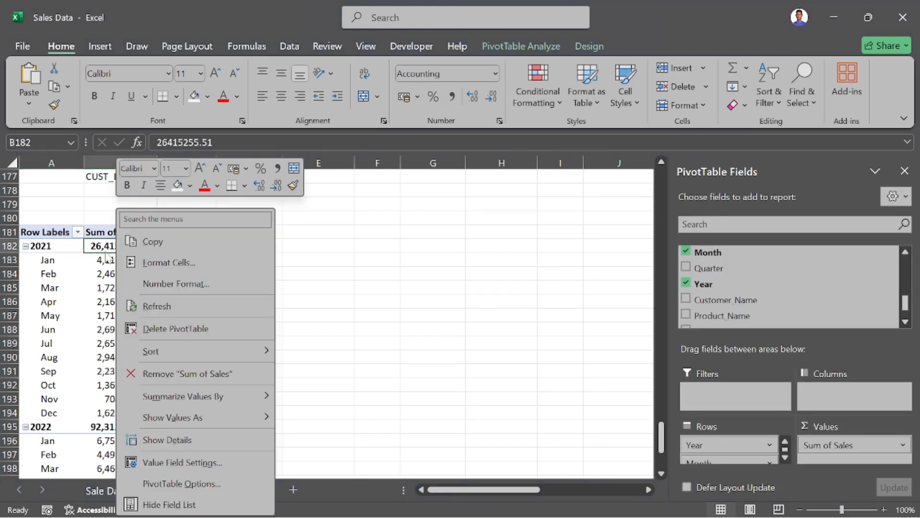
left_click(86, 247)
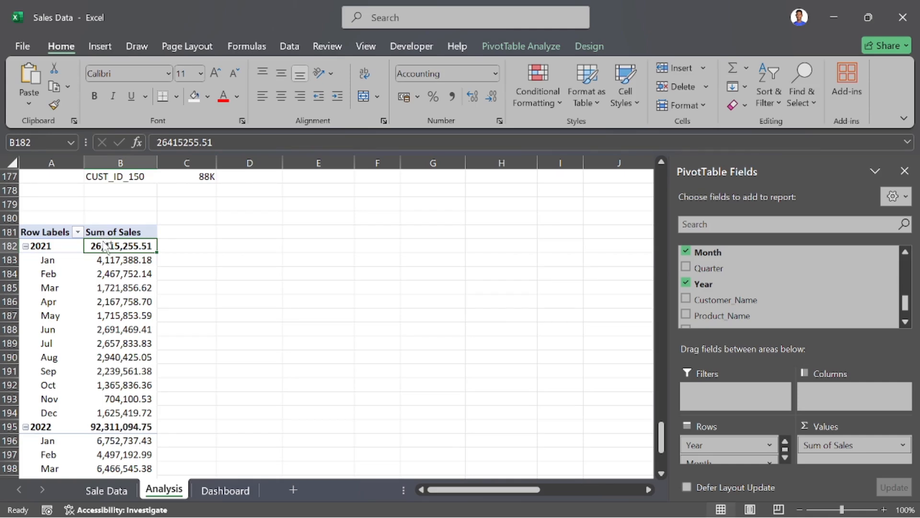
key("ctrl+shift+Down")
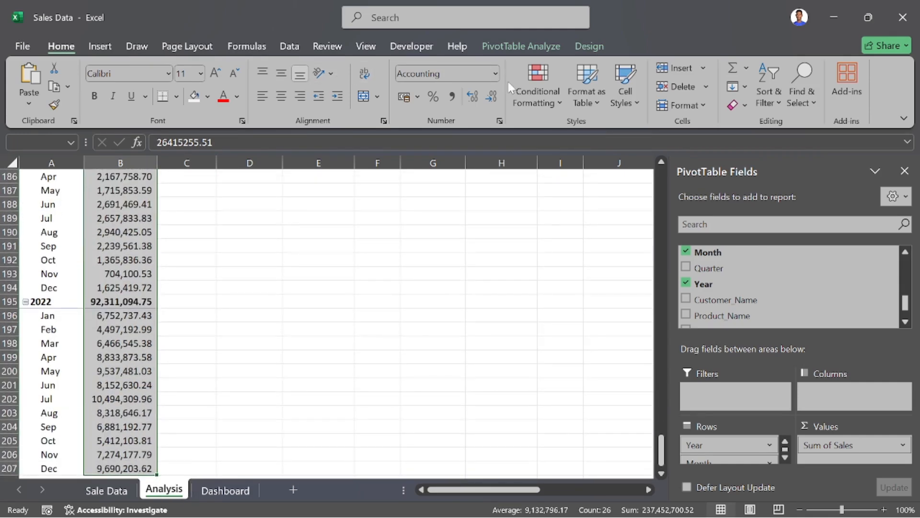
left_click(495, 73)
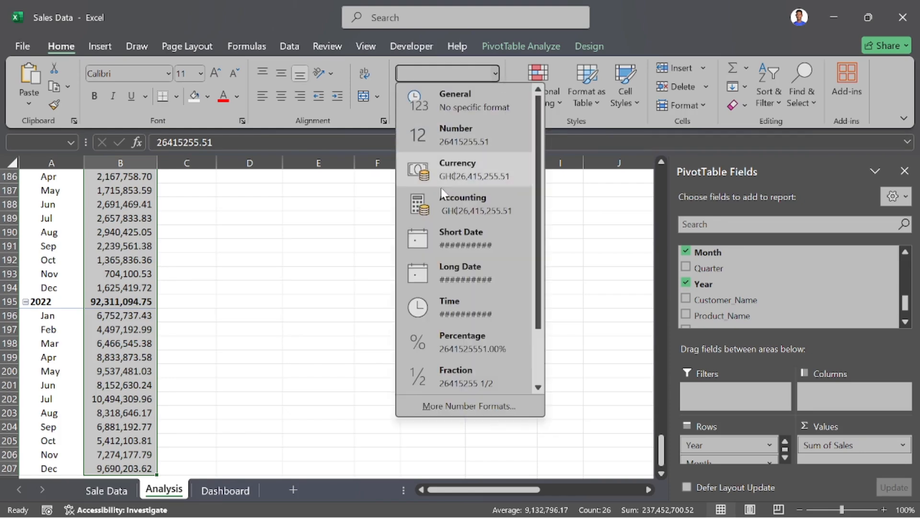
left_click(469, 406)
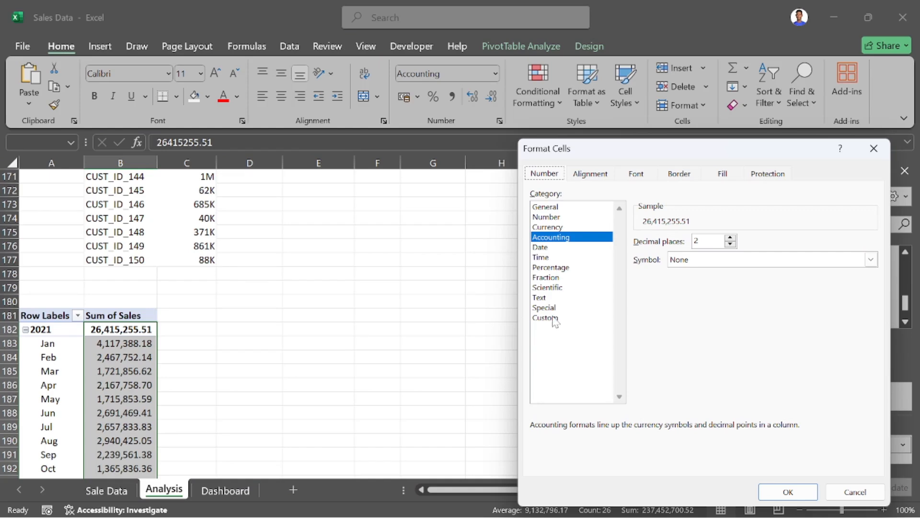
left_click(545, 318)
scroll(777, 343, "down", 1)
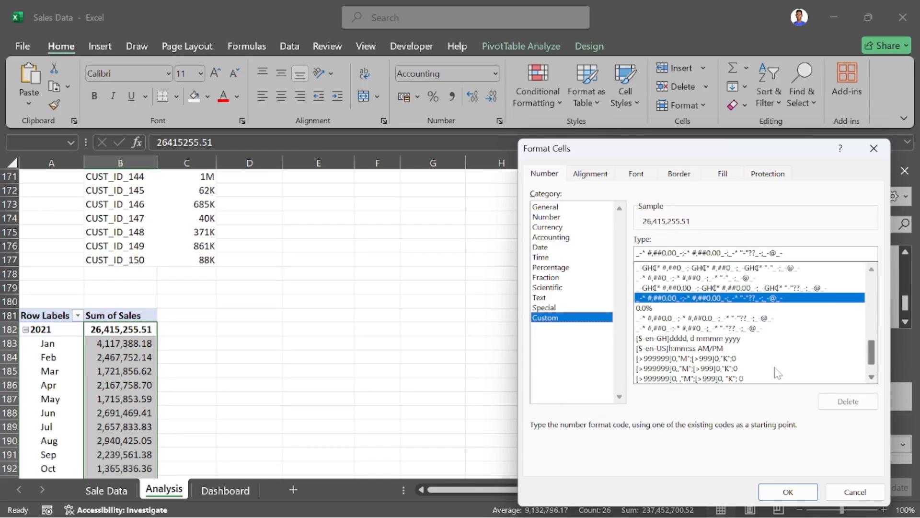
left_click(699, 368)
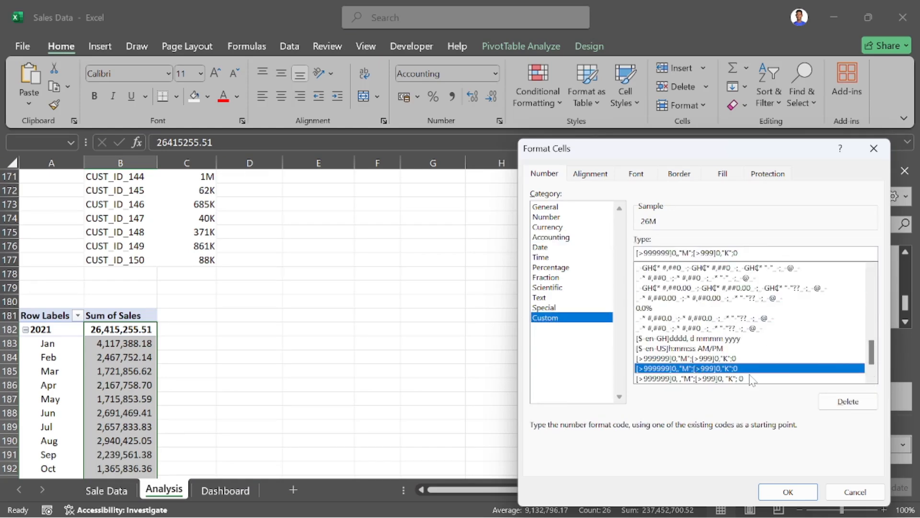
left_click(788, 492)
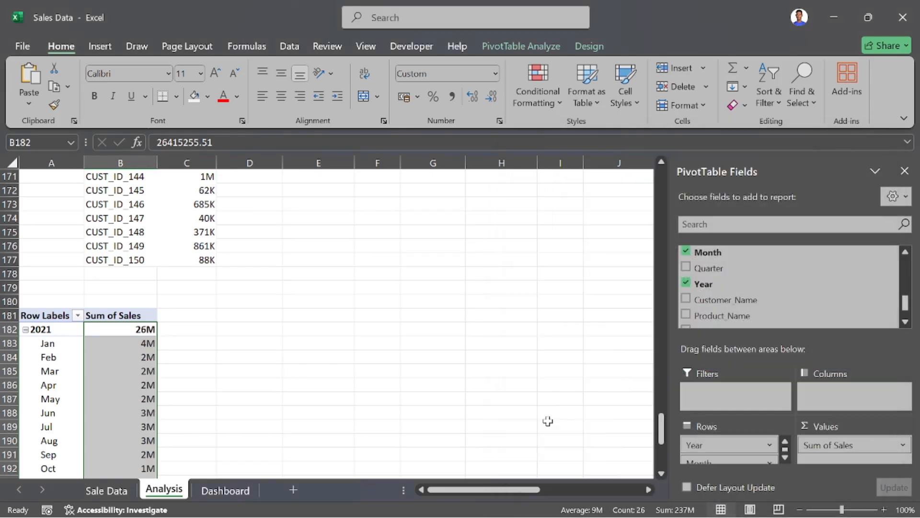
Step: Replace Sales with Profit as the value field of the year-and-month PivotTable
scroll(259, 385, "down", 6)
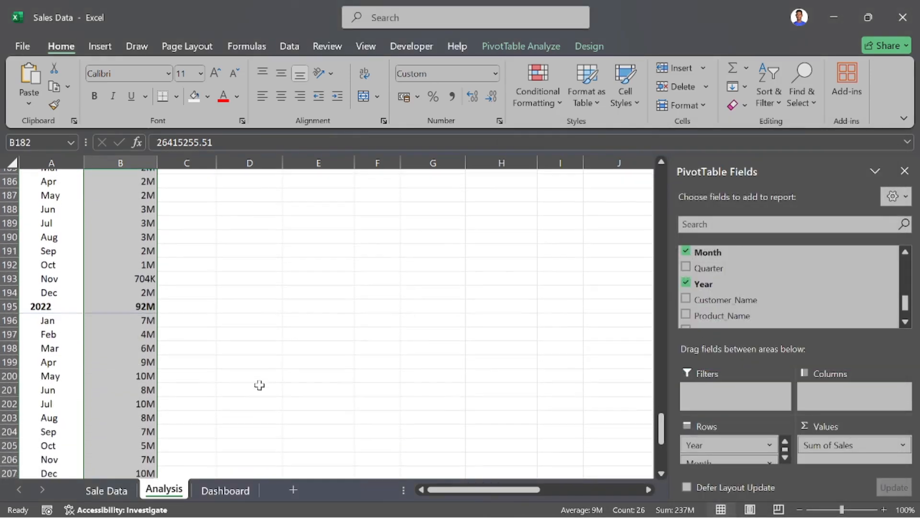
scroll(153, 353, "down", 1)
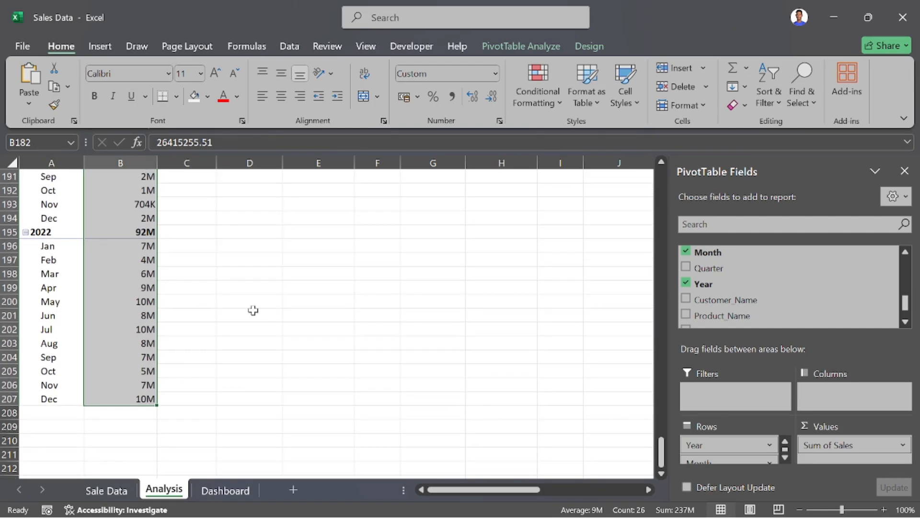
mouse_move(147, 266)
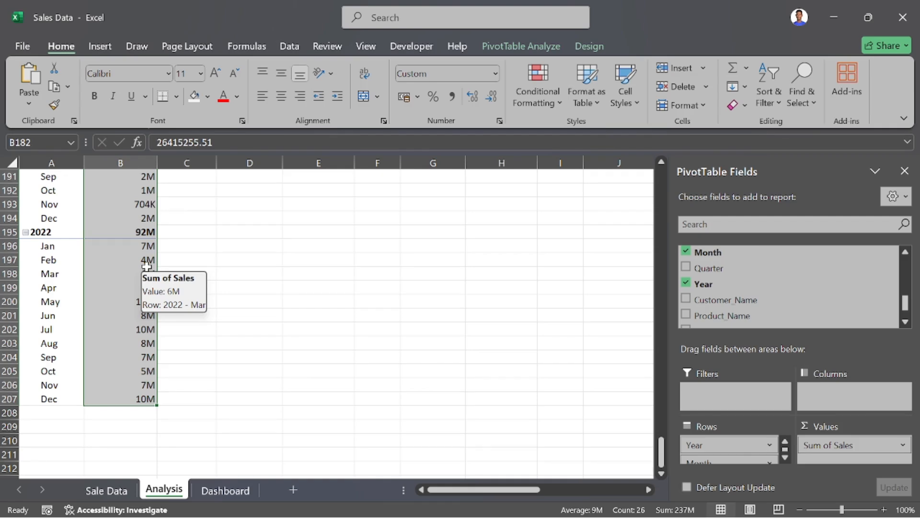
scroll(146, 266, "up", 3)
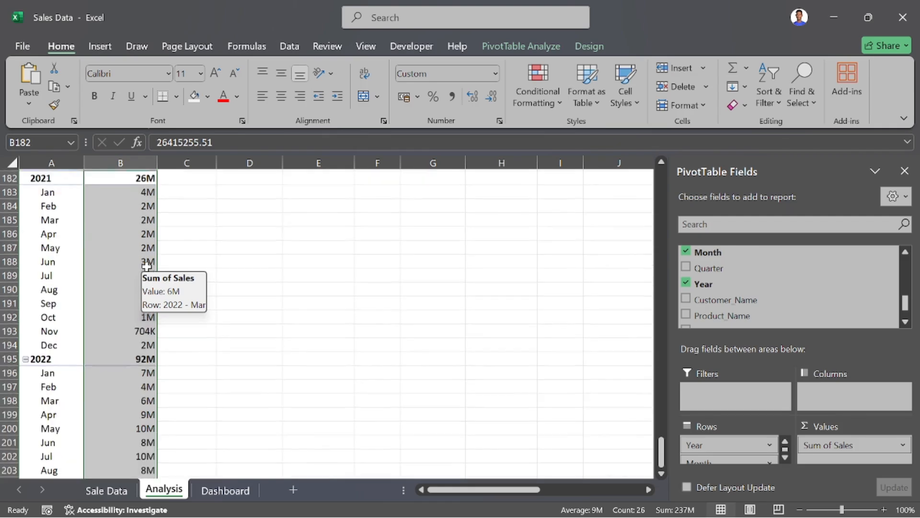
scroll(146, 266, "up", 2)
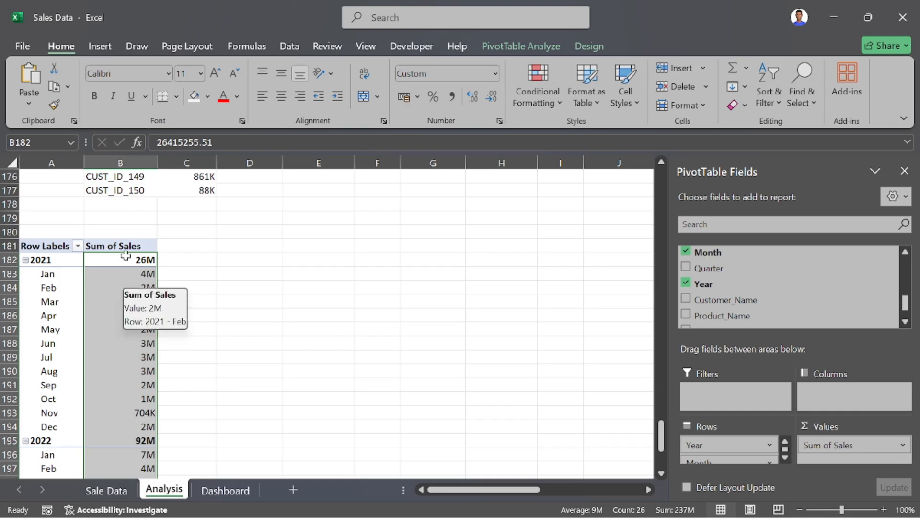
scroll(748, 311, "down", 1)
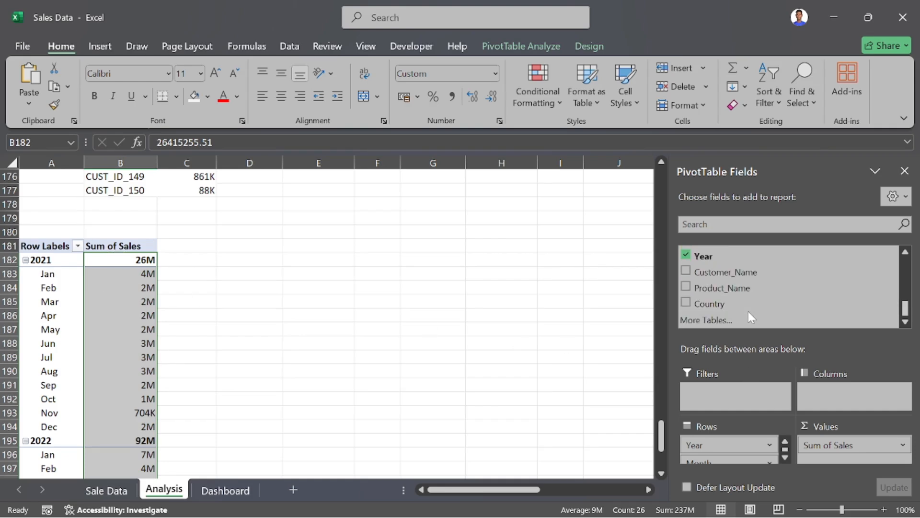
scroll(767, 272, "up", 2)
scroll(767, 272, "up", 2)
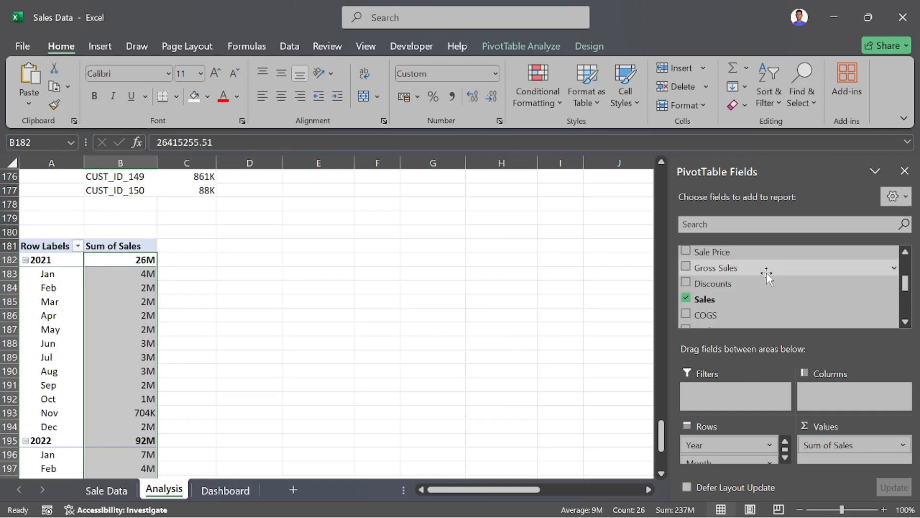
scroll(766, 283, "down", 1)
left_click_drag(767, 295, 565, 378)
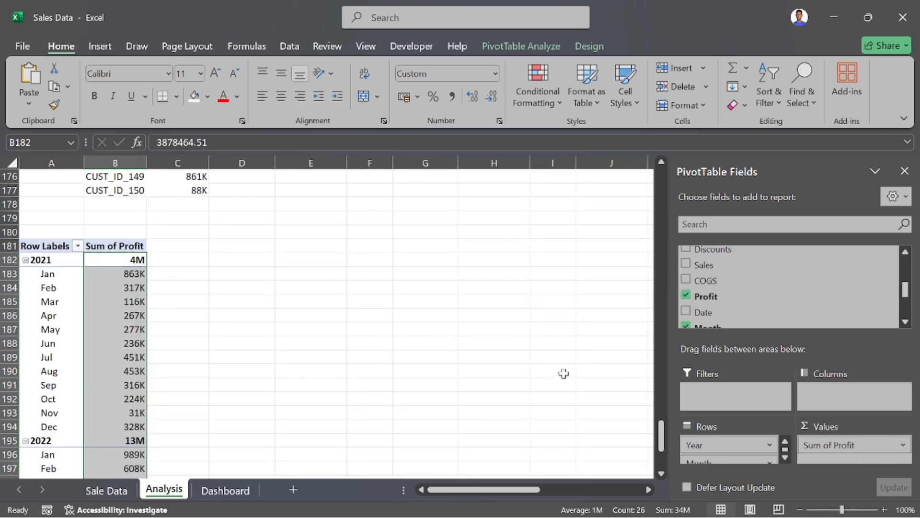
Step: Insert a Stacked Line with Markers PivotChart from the monthly profit PivotTable
scroll(106, 314, "down", 5)
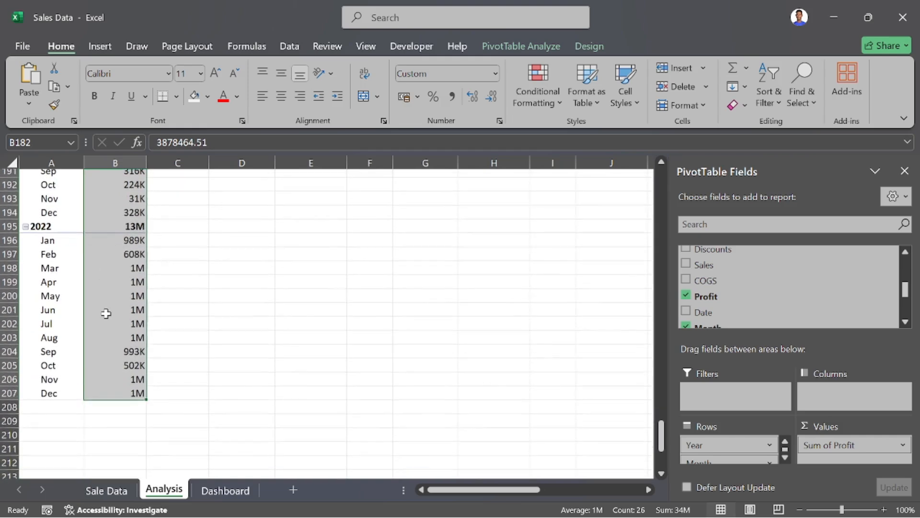
scroll(106, 314, "up", 5)
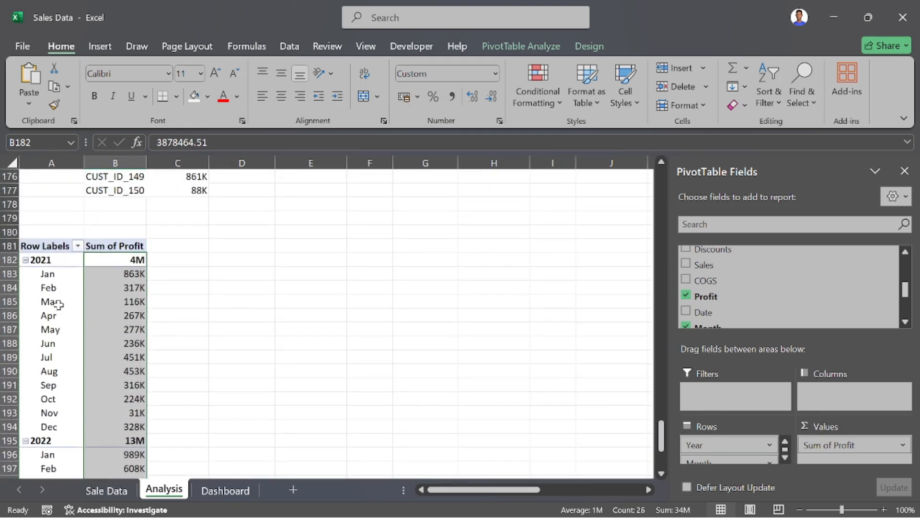
left_click(59, 304)
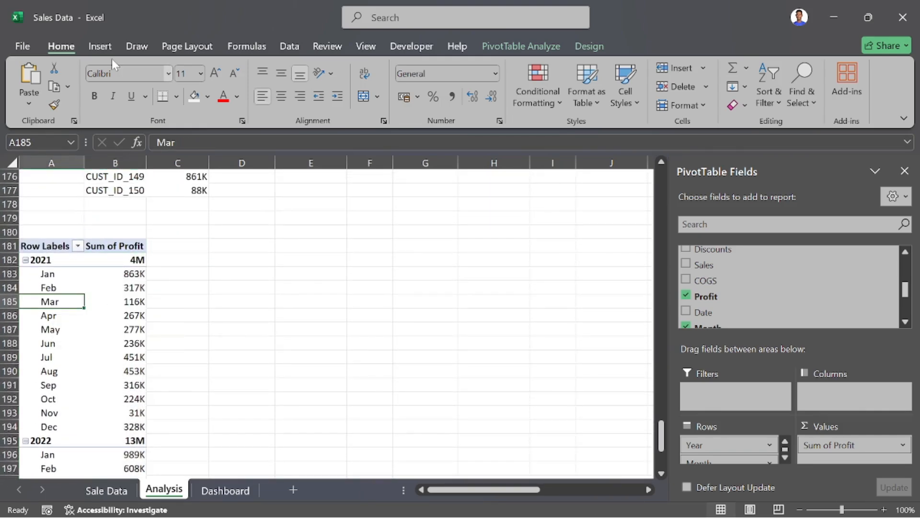
left_click(99, 48)
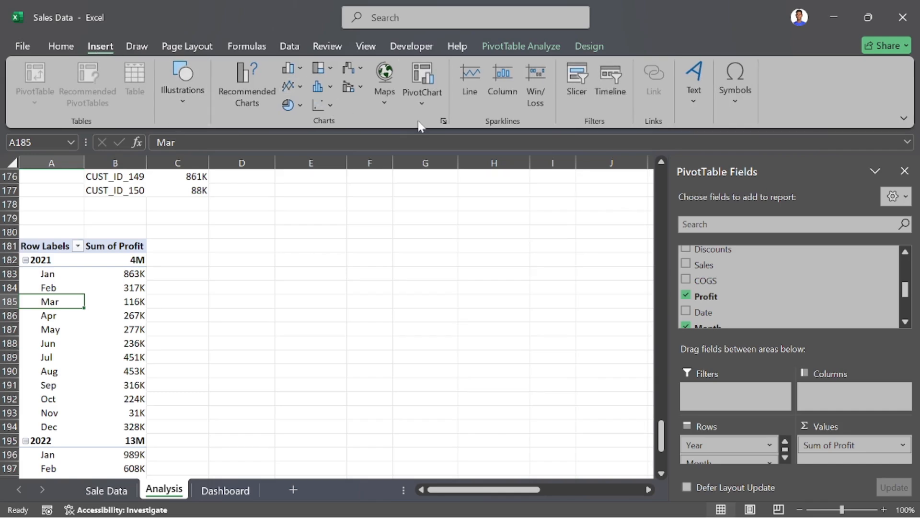
left_click(444, 121)
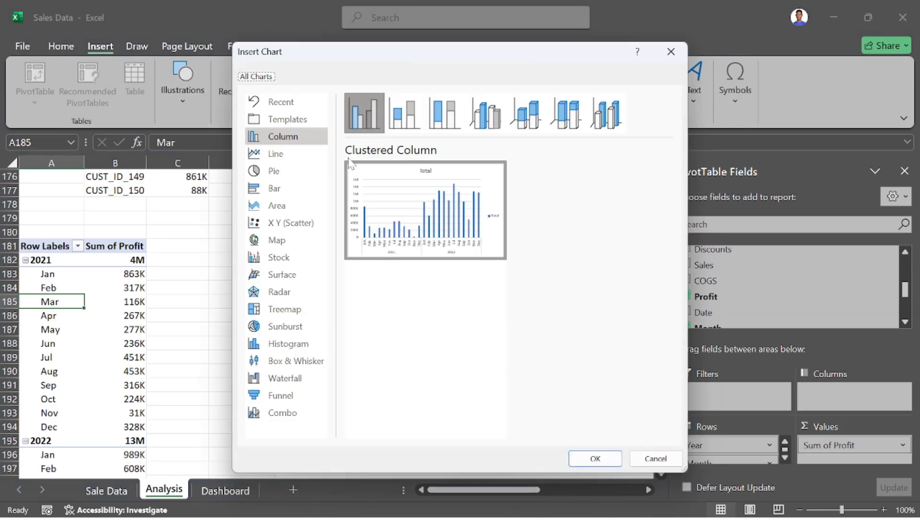
left_click(288, 156)
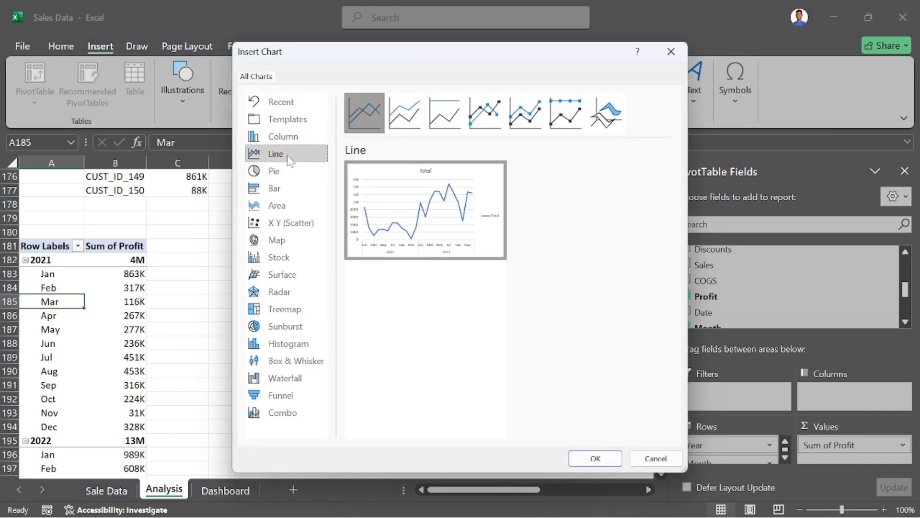
left_click(525, 122)
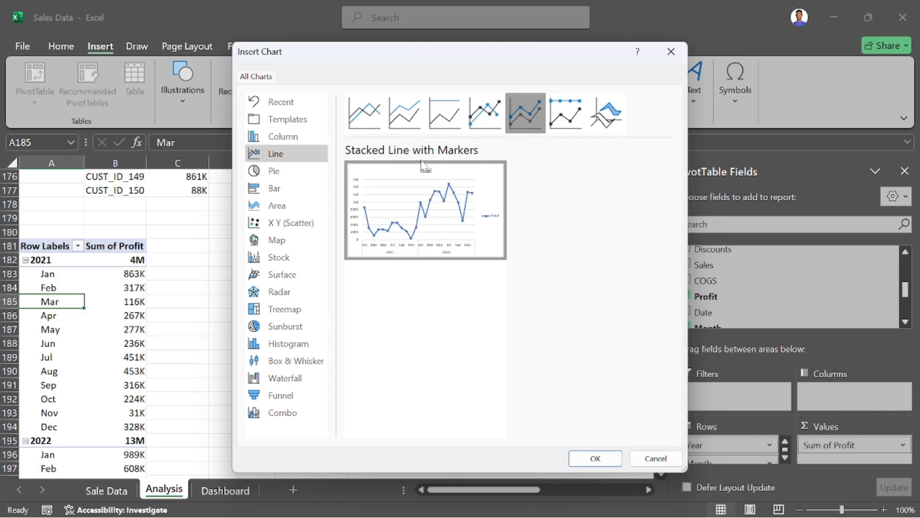
mouse_move(454, 177)
left_click(594, 458)
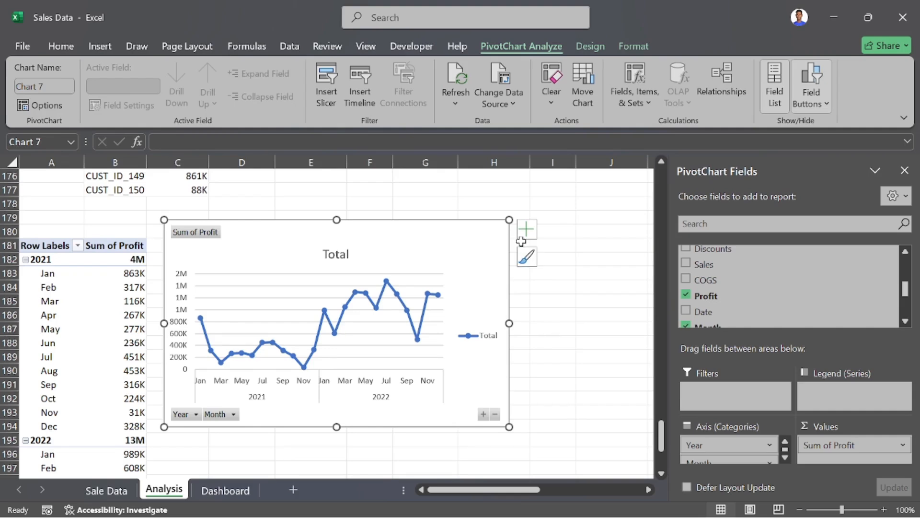
Step: Apply the light chart style with vertical drop lines to the profit line chart and hide all its field buttons
left_click(589, 46)
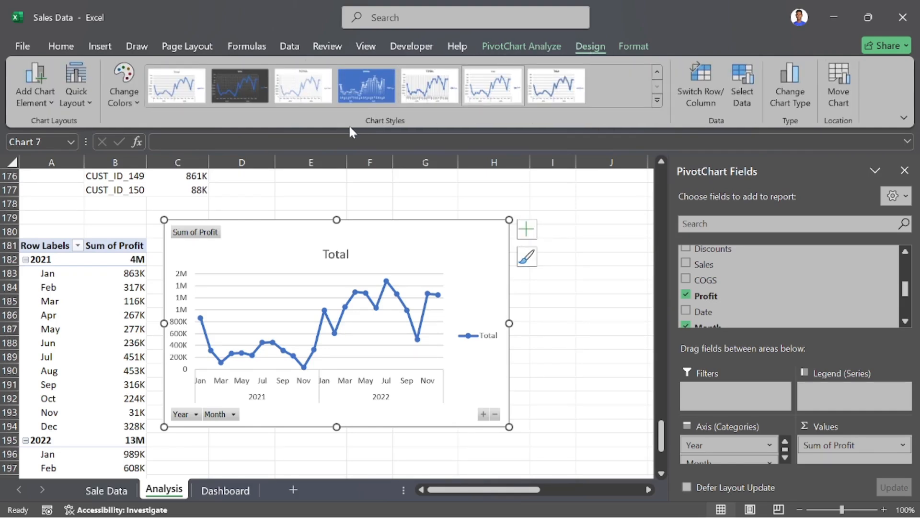
left_click(302, 85)
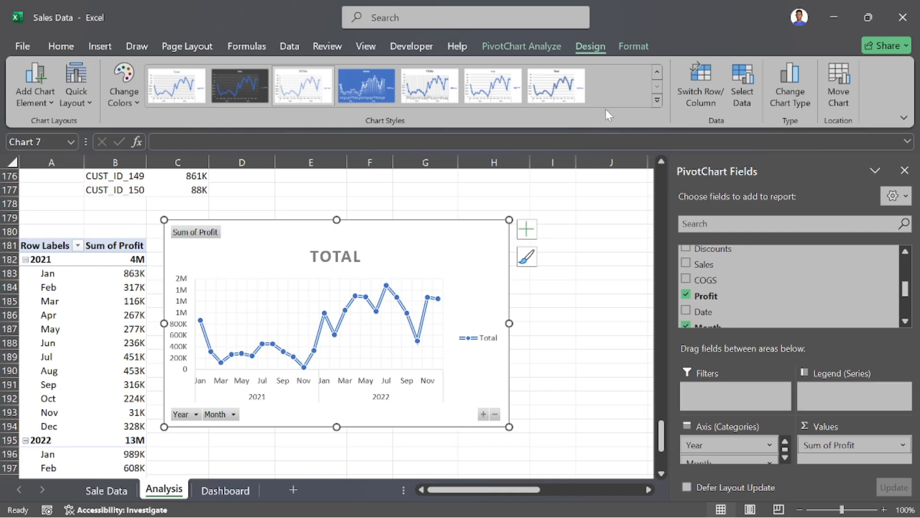
left_click(658, 100)
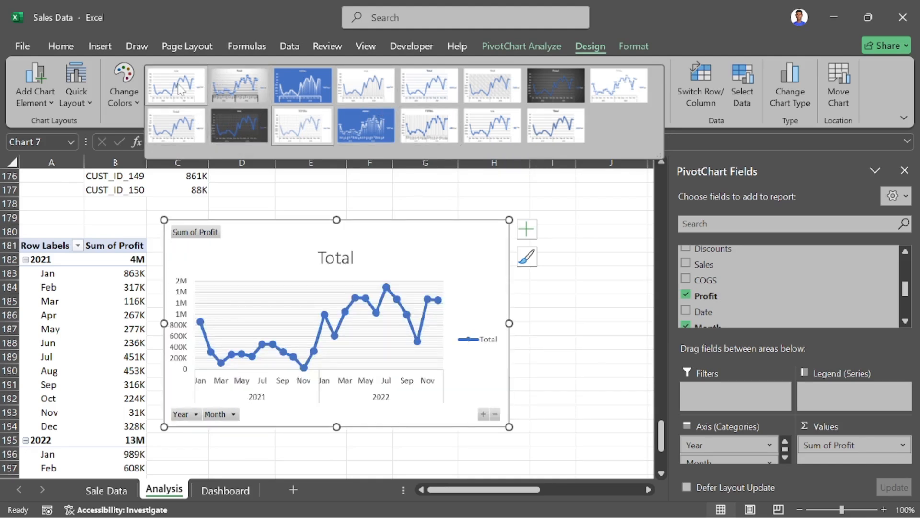
left_click(372, 89)
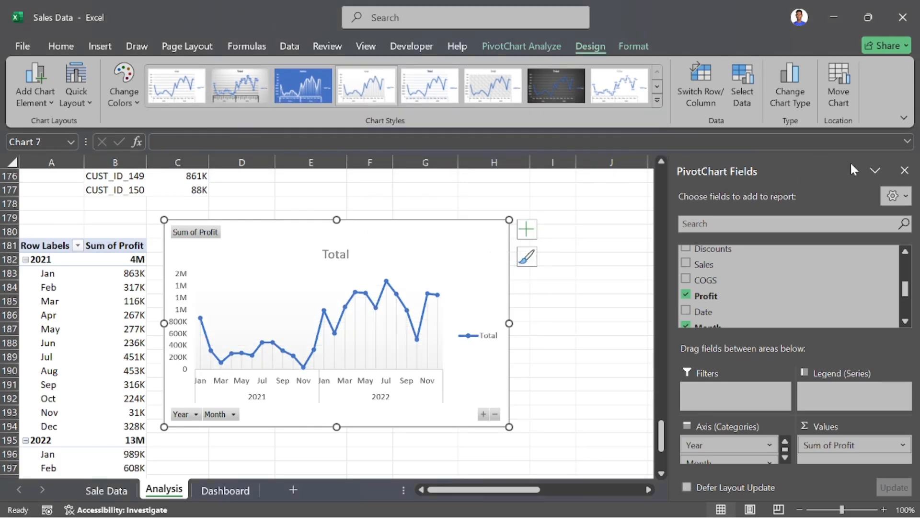
right_click(199, 235)
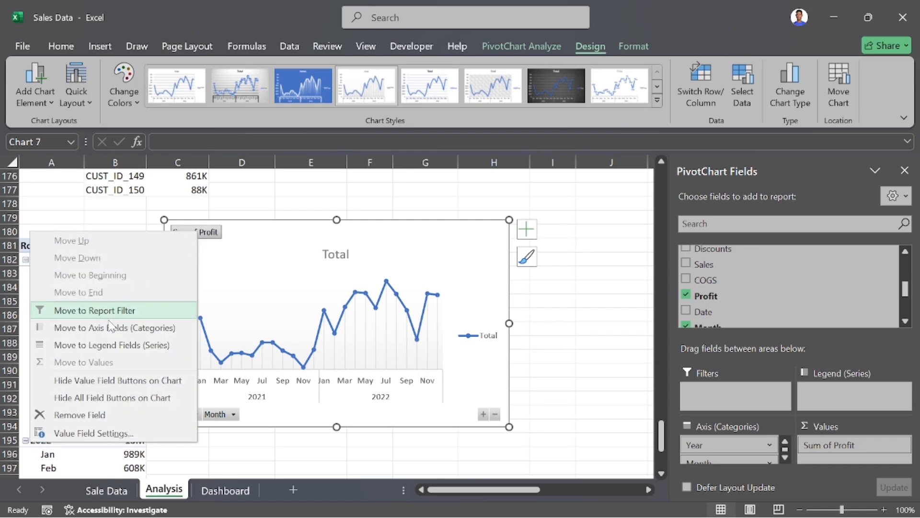
left_click(104, 397)
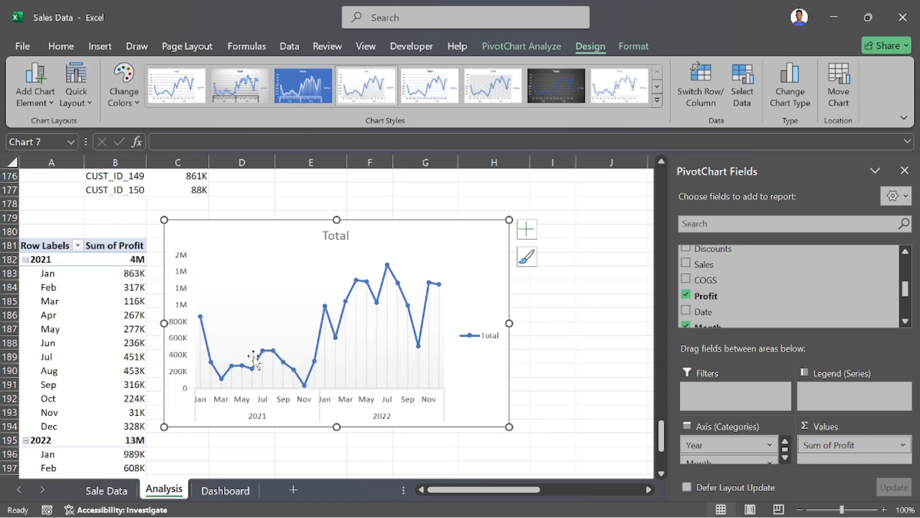
Step: Delete the legend and the chart title from the monthly profit line chart
left_click(484, 341)
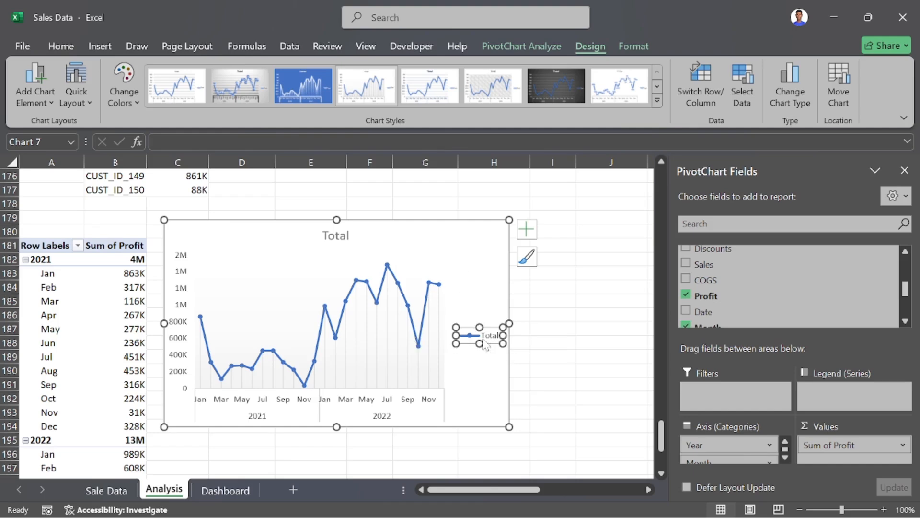
key("Delete")
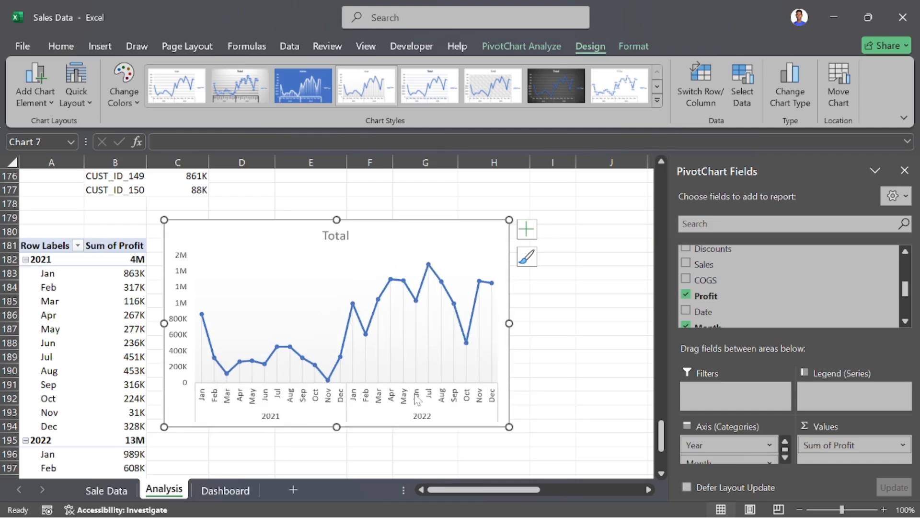
left_click(336, 235)
key("Delete")
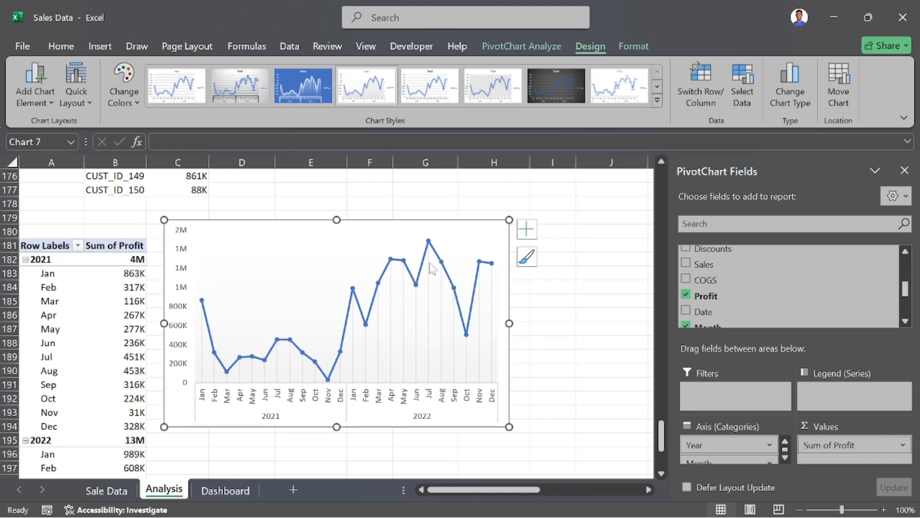
Step: Copy the profit line chart from the Analysis sheet and paste it onto the Dashboard sheet
left_click(293, 232)
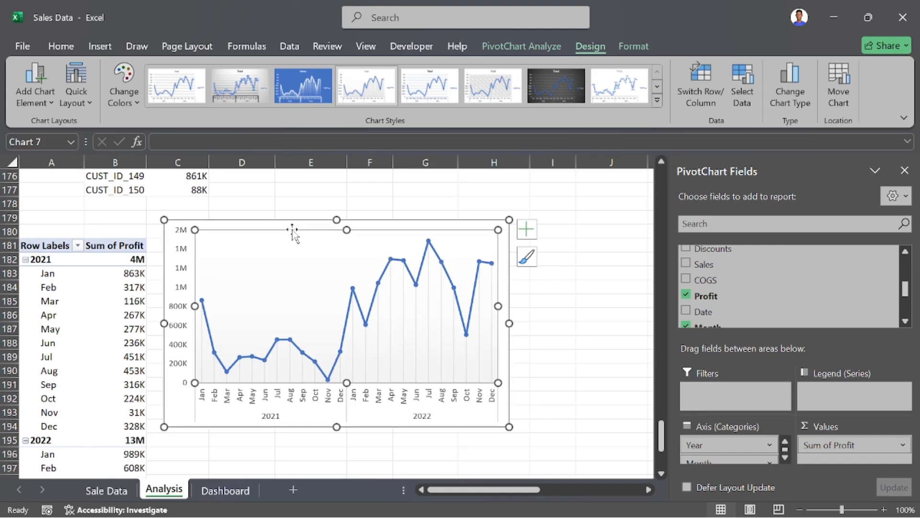
left_click(285, 222)
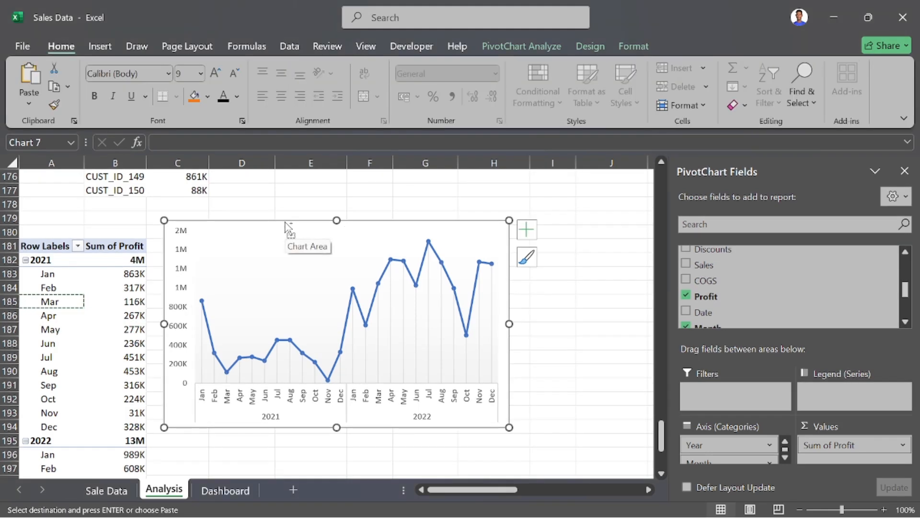
key("Escape")
key("ctrl+c")
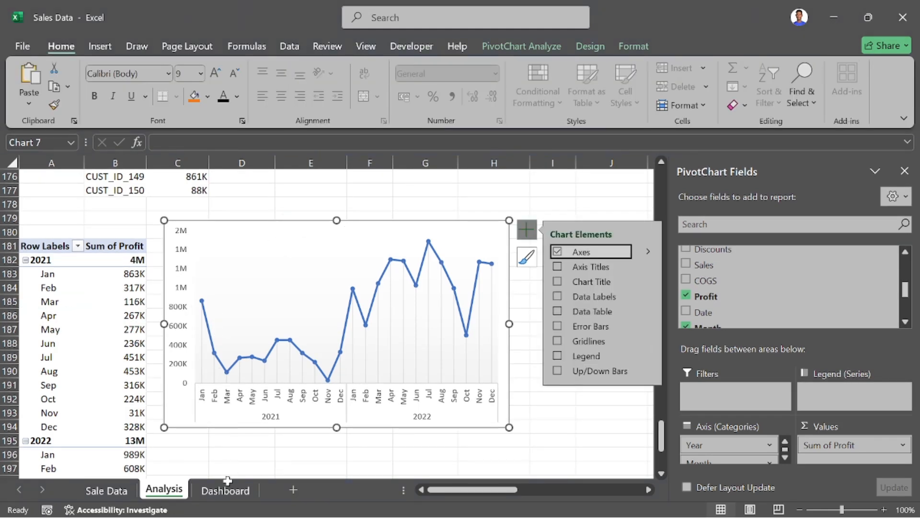
left_click(226, 490)
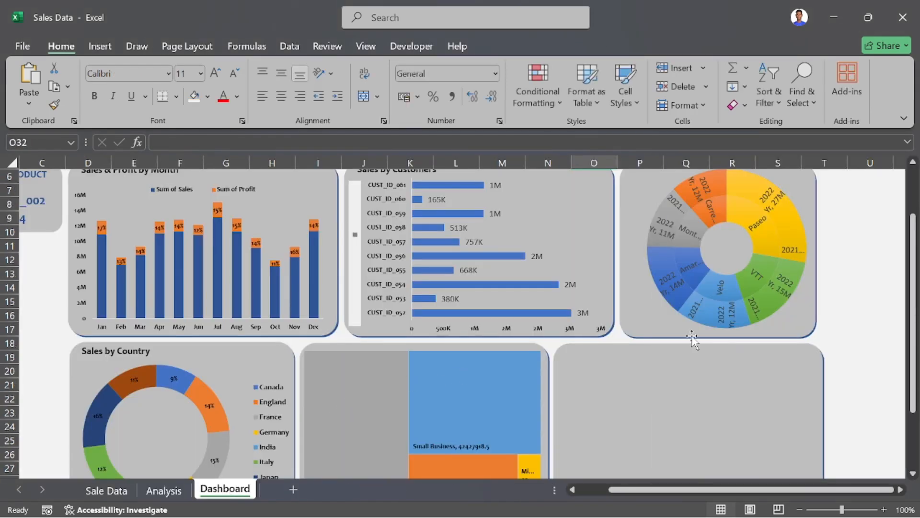
key("ctrl+v")
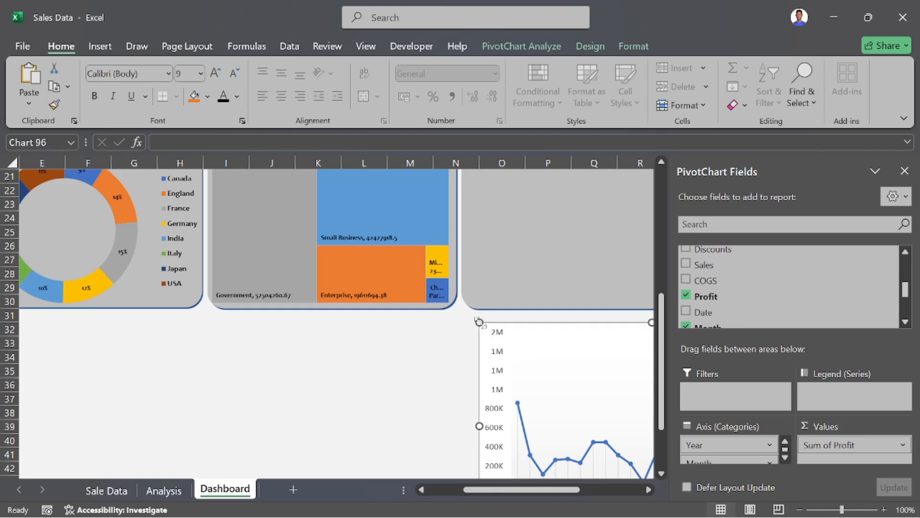
Step: Move and resize the pasted profit chart to fit the empty rounded panel beside the treemap, and close the PivotChart field list
left_click_drag(479, 323, 496, 391)
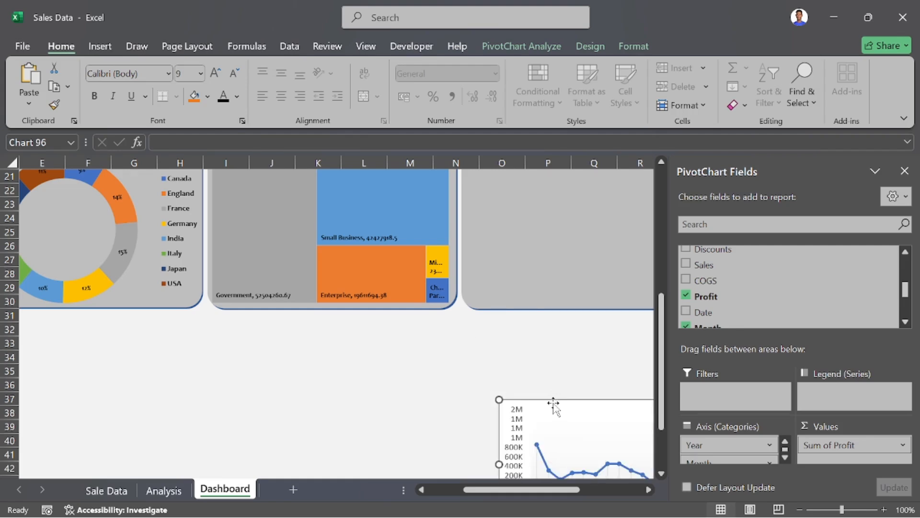
left_click_drag(553, 405, 516, 185)
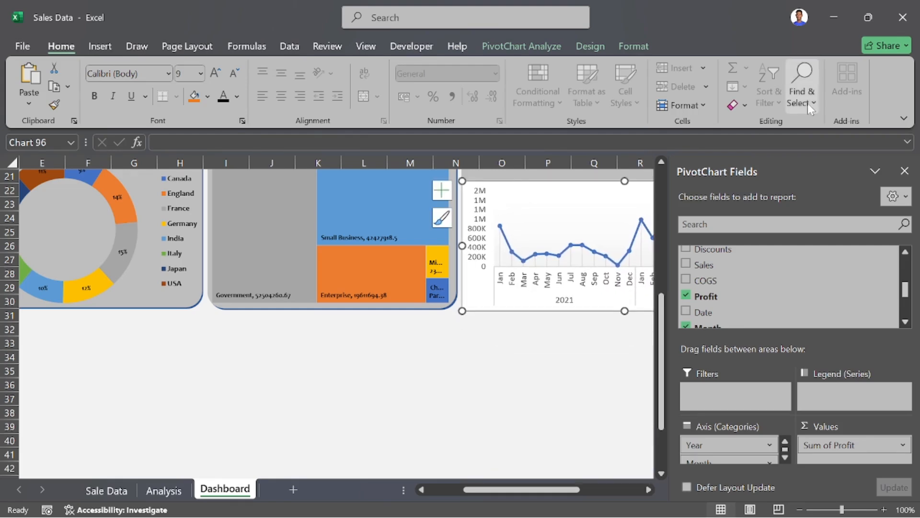
scroll(576, 349, "right", 3)
scroll(576, 348, "up", 3)
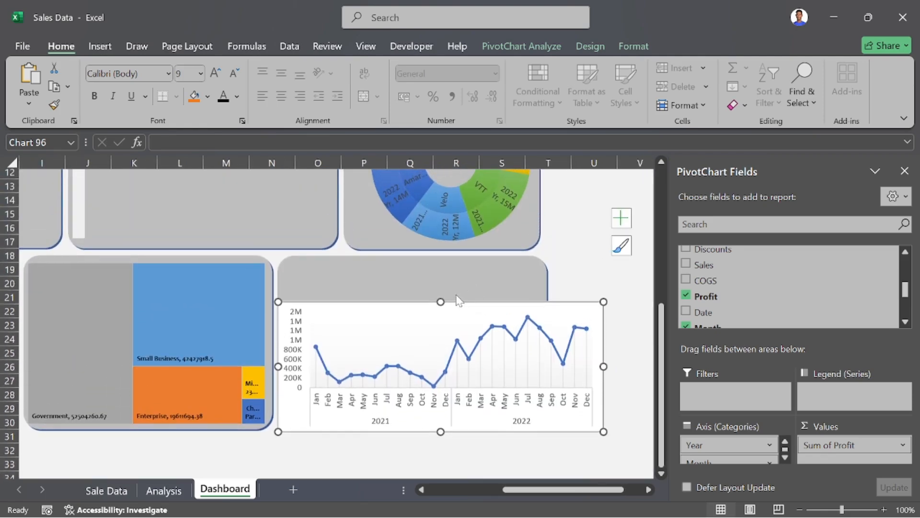
mouse_move(401, 315)
left_mouse_down()
mouse_move(409, 275)
mouse_move(405, 288)
mouse_move(447, 269)
left_mouse_up()
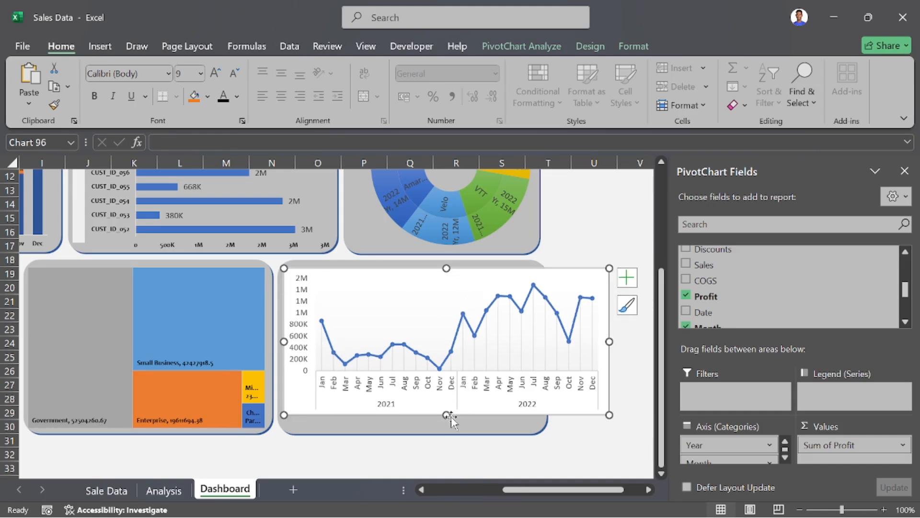
left_click_drag(446, 413, 445, 431)
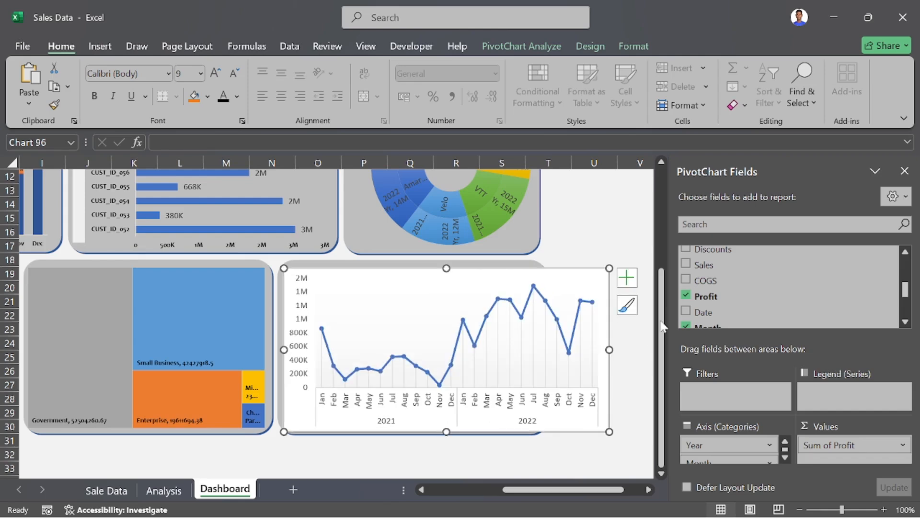
left_click(906, 172)
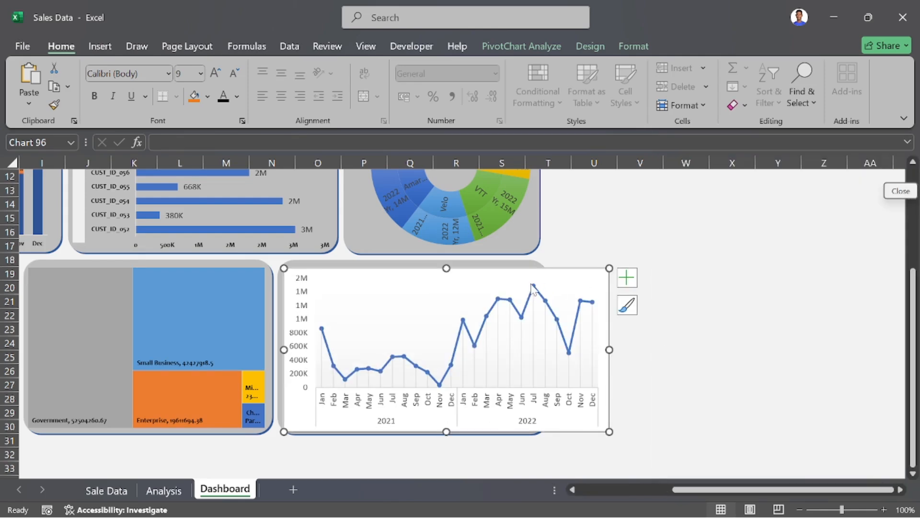
left_click_drag(609, 269, 538, 271)
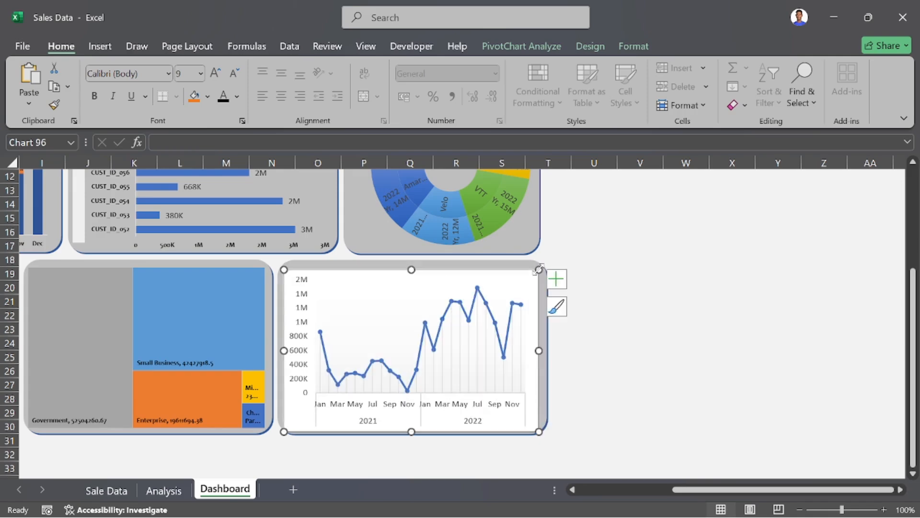
Step: Format the profit chart's chart area with no fill and no border line
right_click(527, 282)
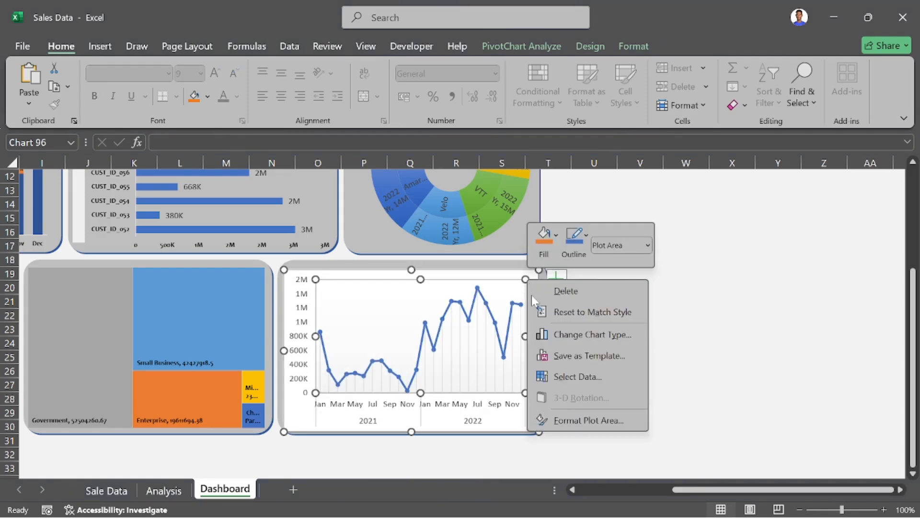
left_click(572, 422)
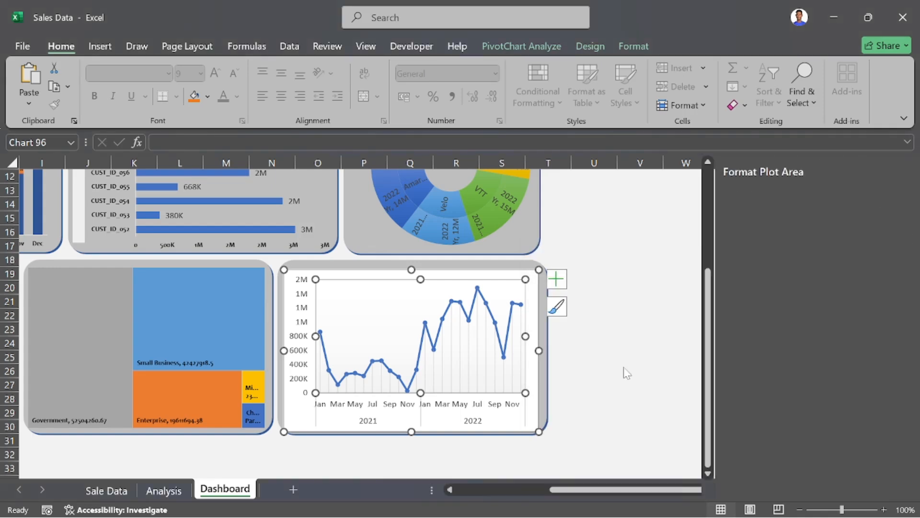
left_click(543, 276)
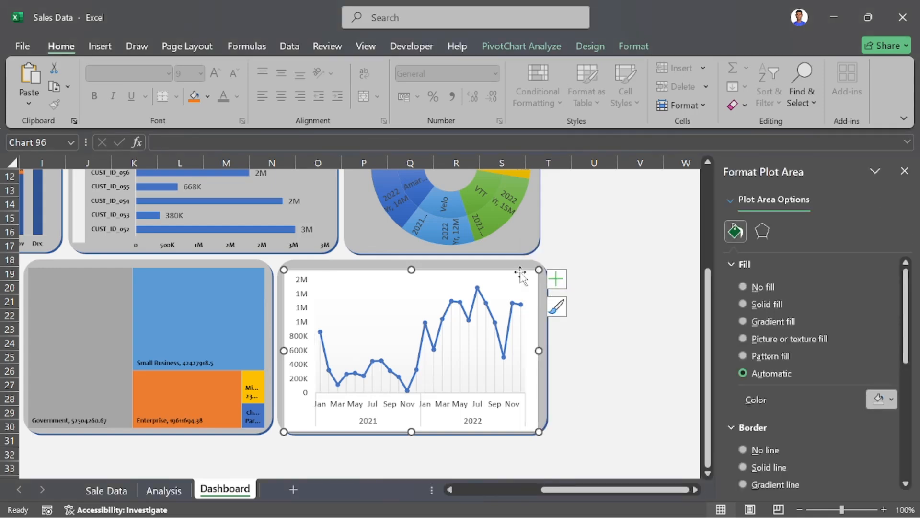
left_click(743, 287)
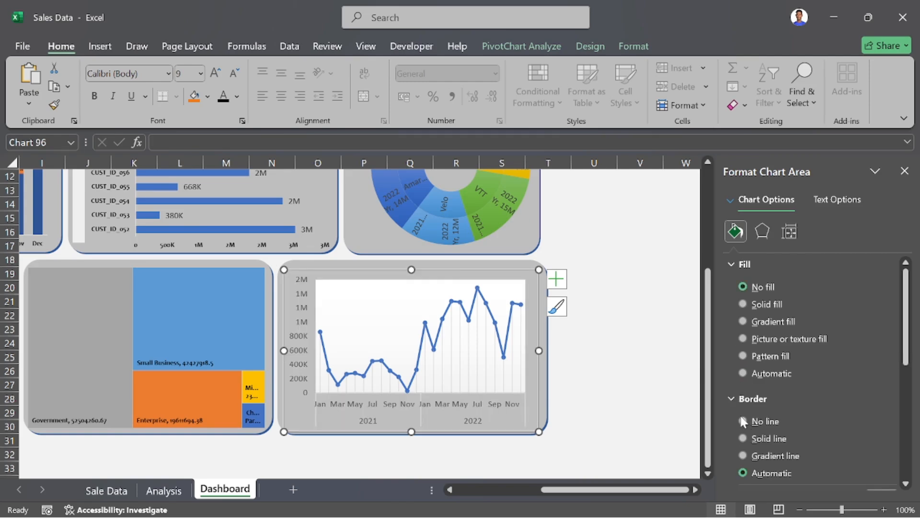
left_click(742, 421)
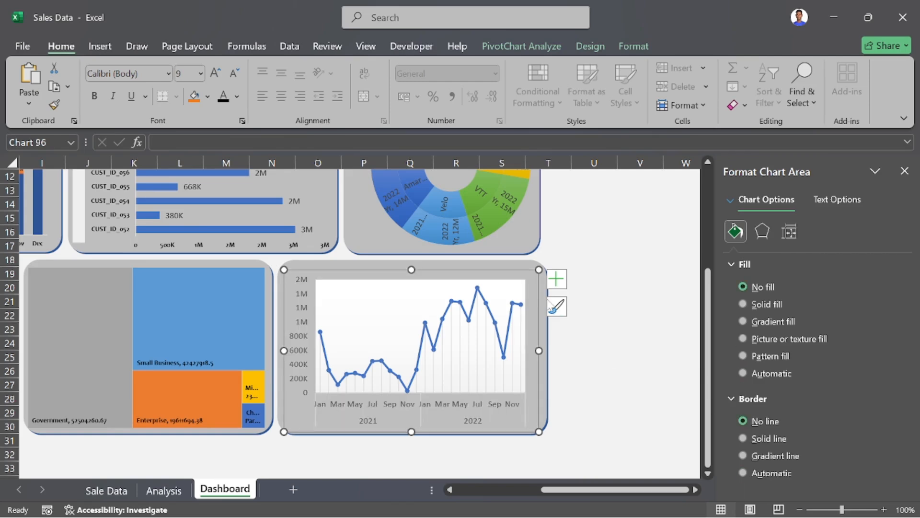
Step: Format the profit chart's plot area with no border line and no fill
left_click(517, 285)
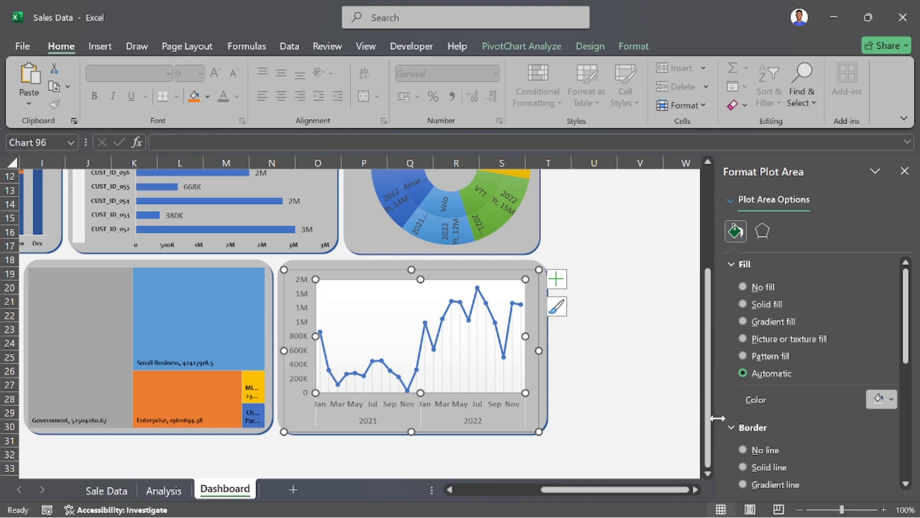
left_click(743, 450)
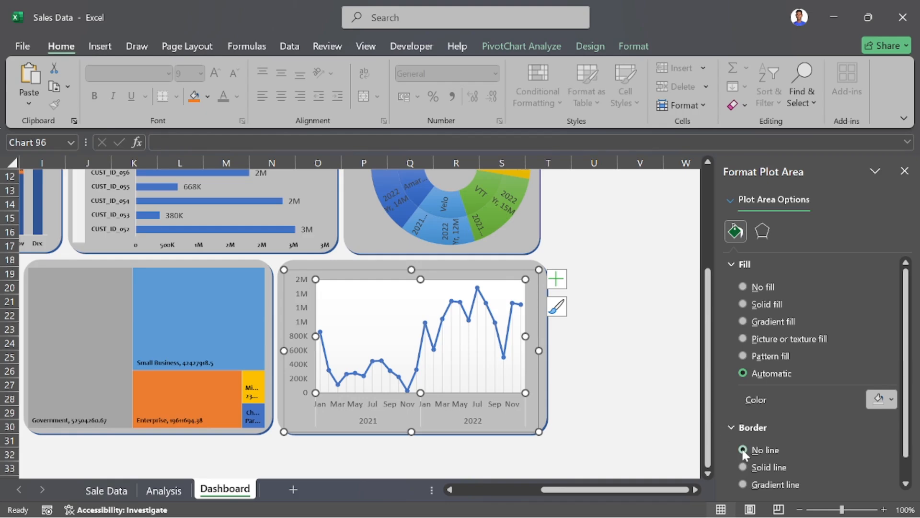
left_click(744, 288)
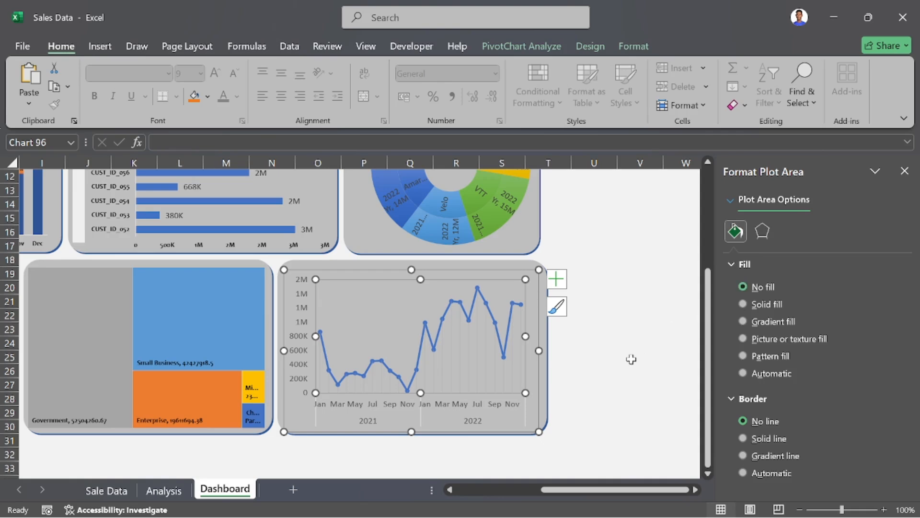
Step: Recolor the profit chart's drop lines with the lightest shade of the black theme color
left_click(484, 378)
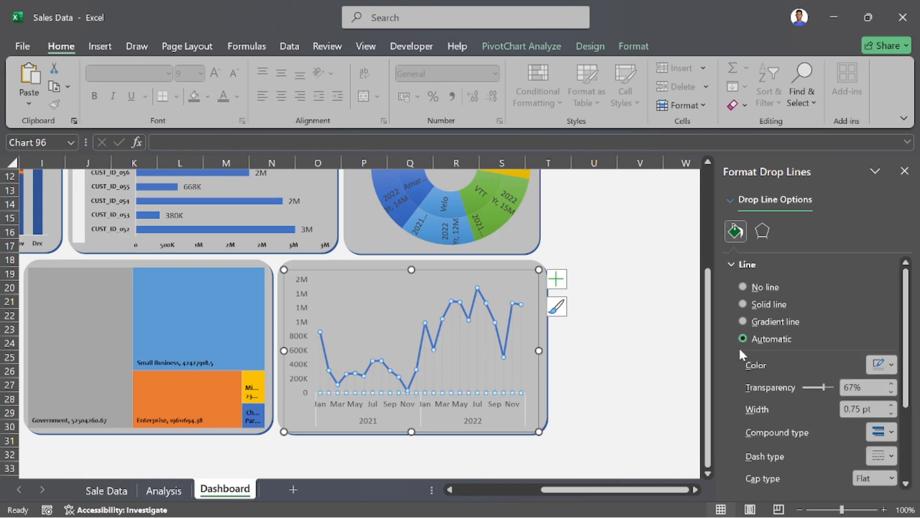
left_click(893, 365)
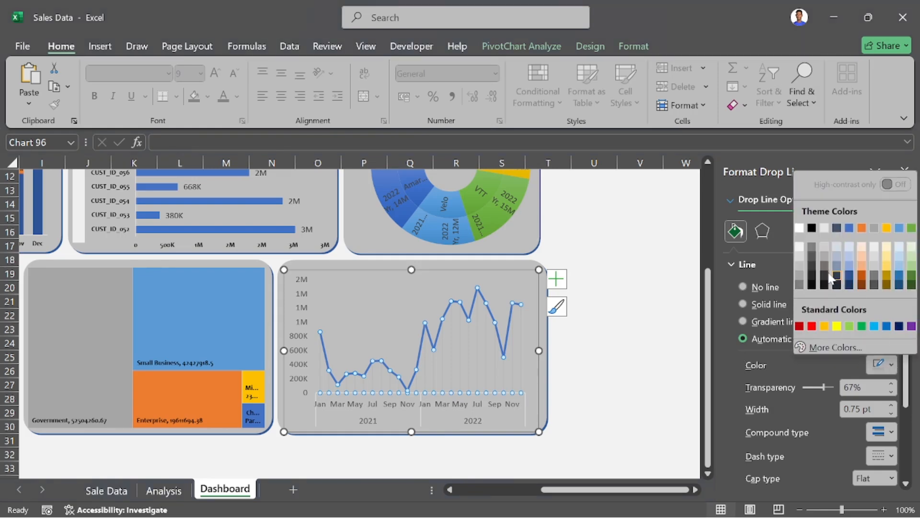
left_click(811, 246)
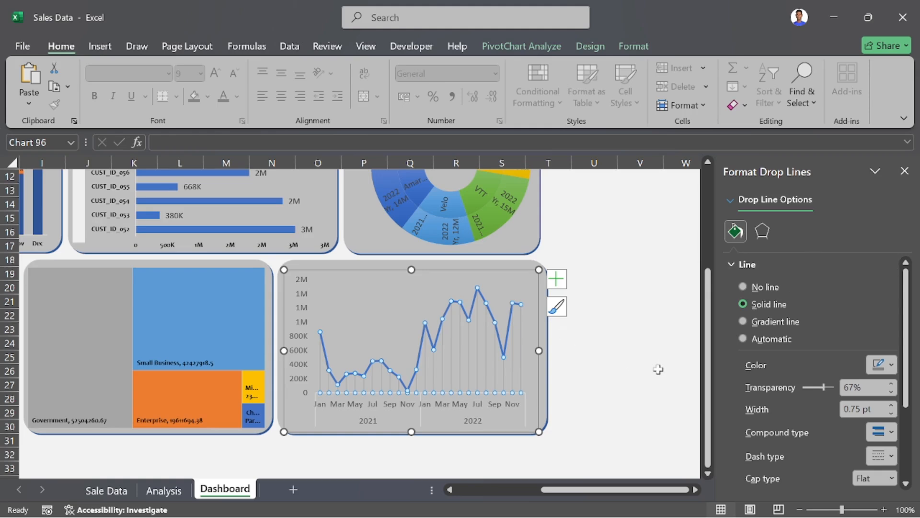
left_click(471, 416)
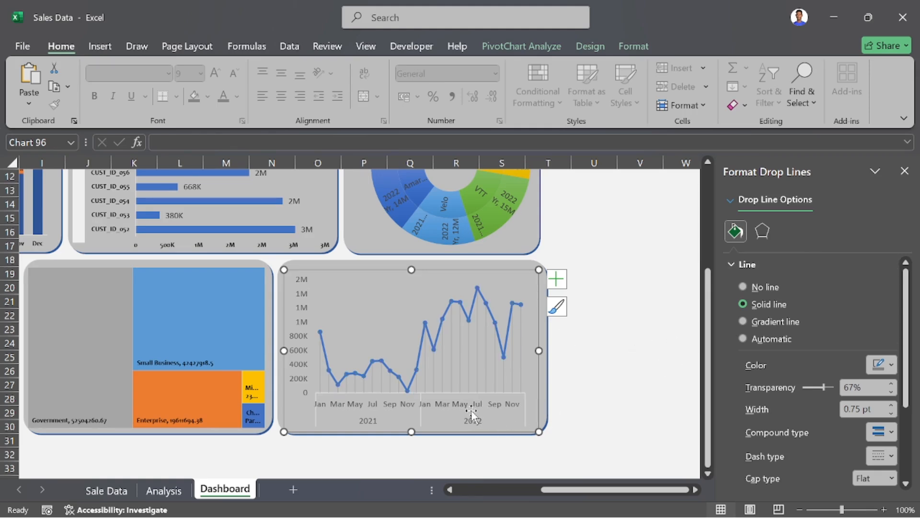
Step: Format the profit chart's month and year axis labels as black, bold Candara at size 7
left_click(406, 401)
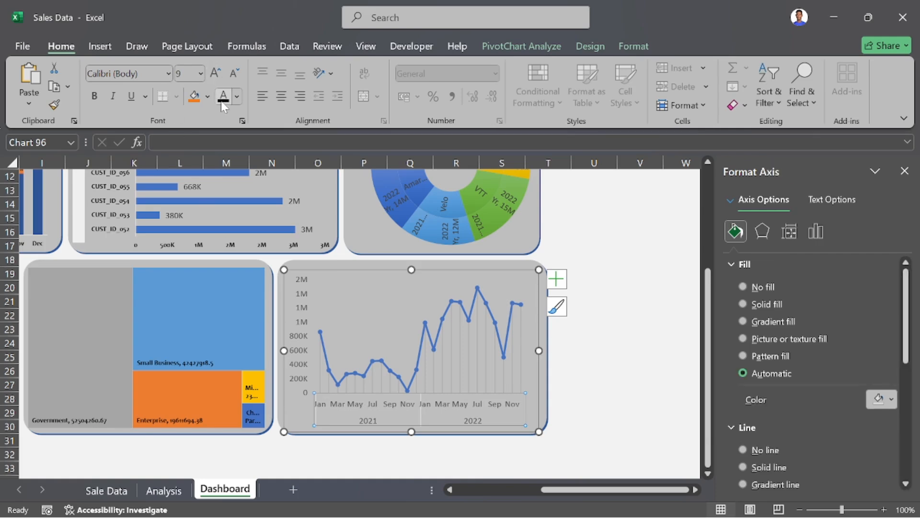
left_click(234, 74)
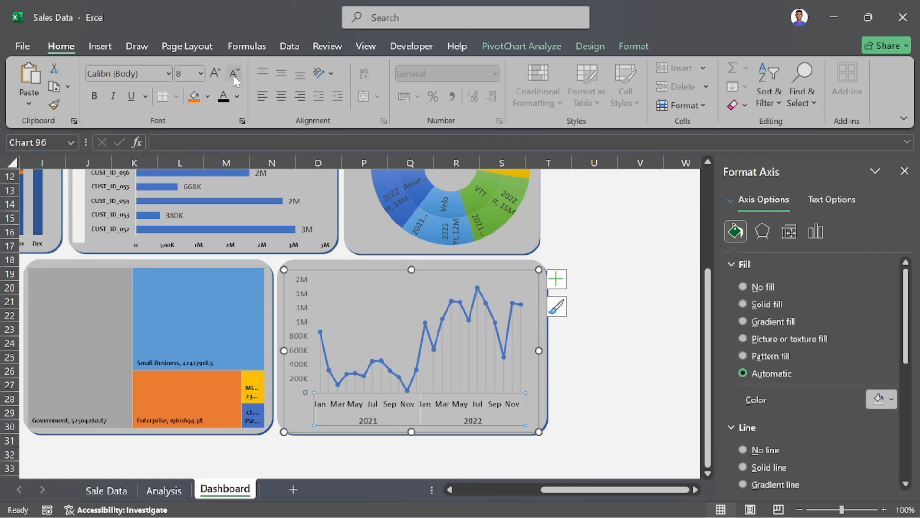
left_click(234, 74)
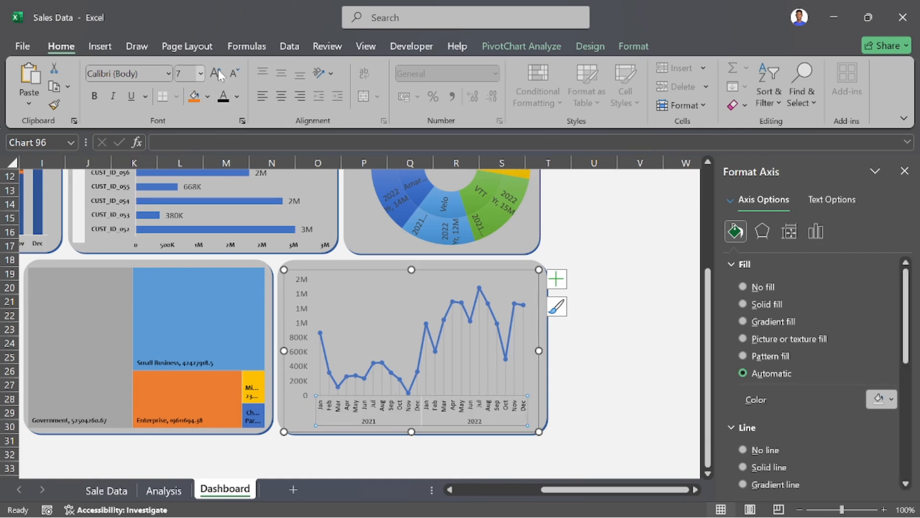
left_click(169, 72)
left_click(121, 173)
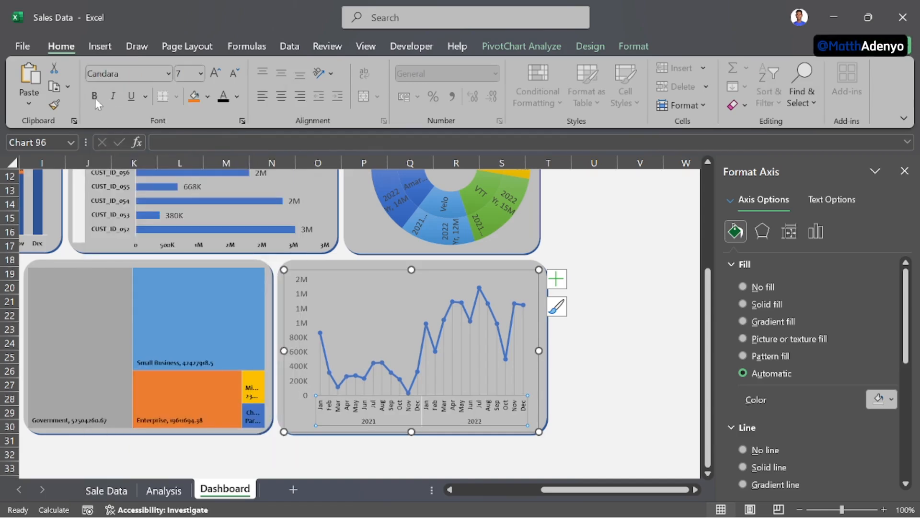
Step: Format the profit chart's value axis labels as black, bold Candara at size 7
left_click(302, 331)
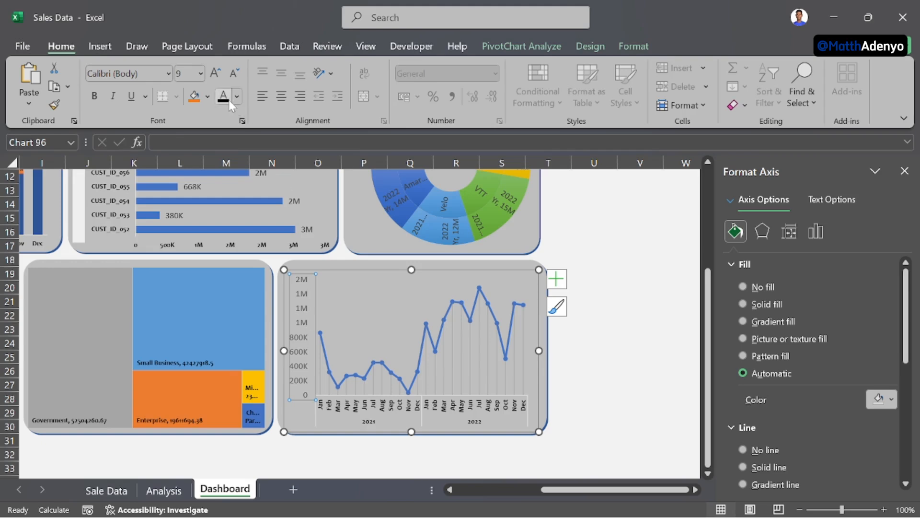
left_click(235, 68)
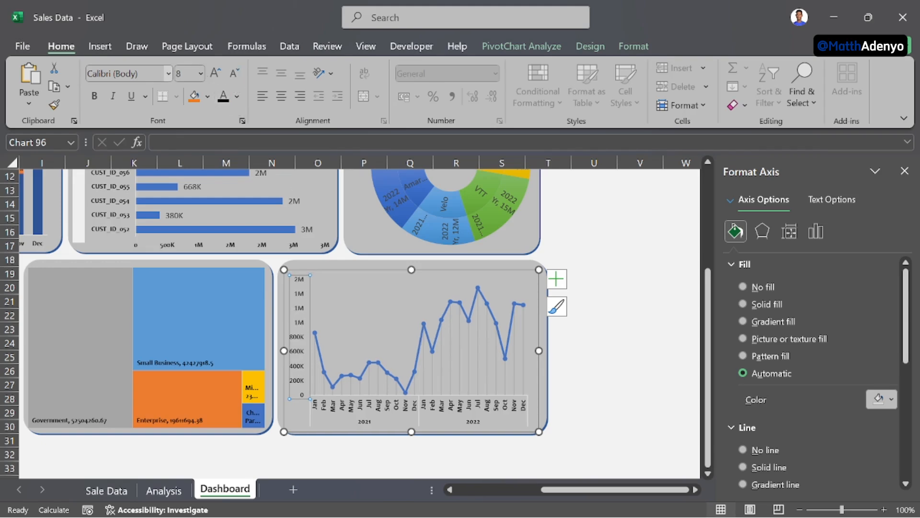
left_click(235, 68)
left_click(168, 73)
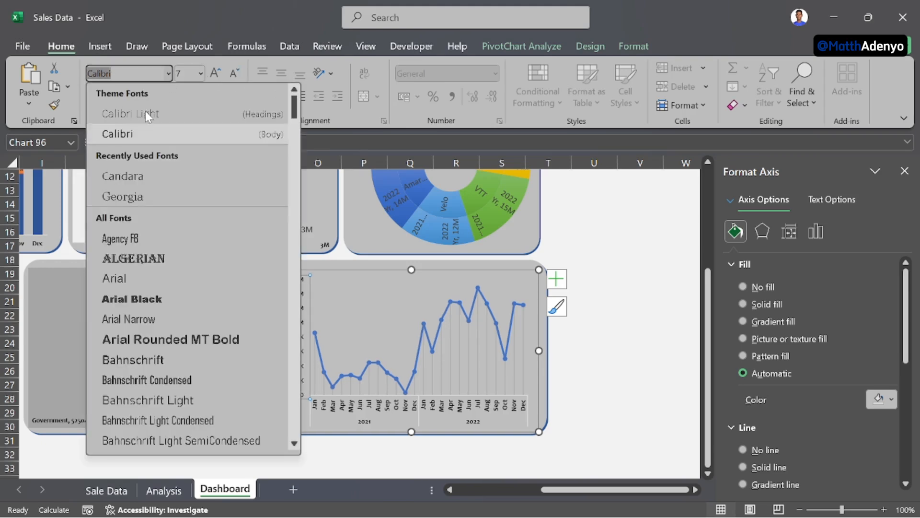
left_click(124, 175)
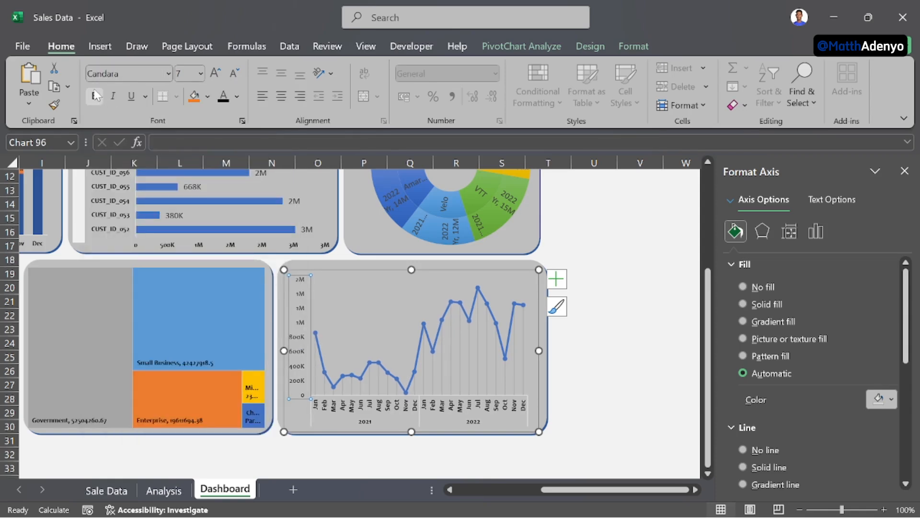
left_click(594, 384)
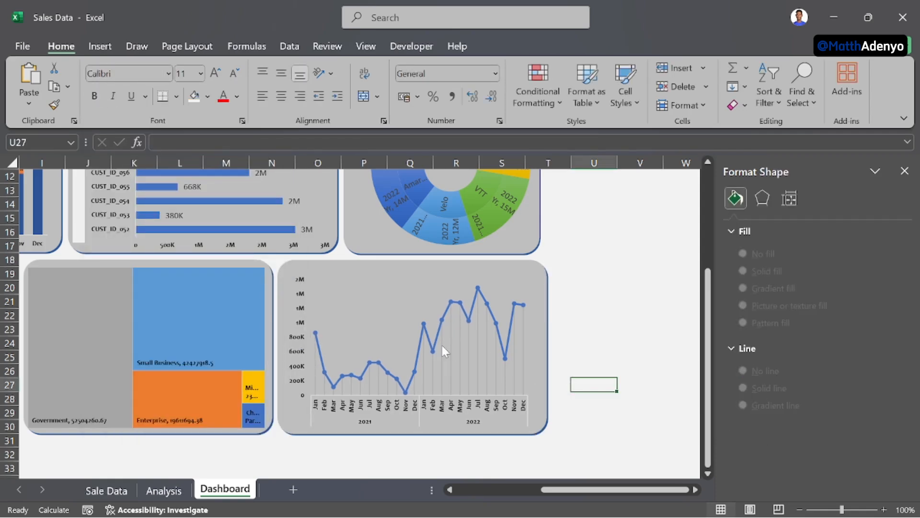
Step: Enlarge the profit chart's plot area and widen the chart so it fills its dashboard panel
left_click(433, 286)
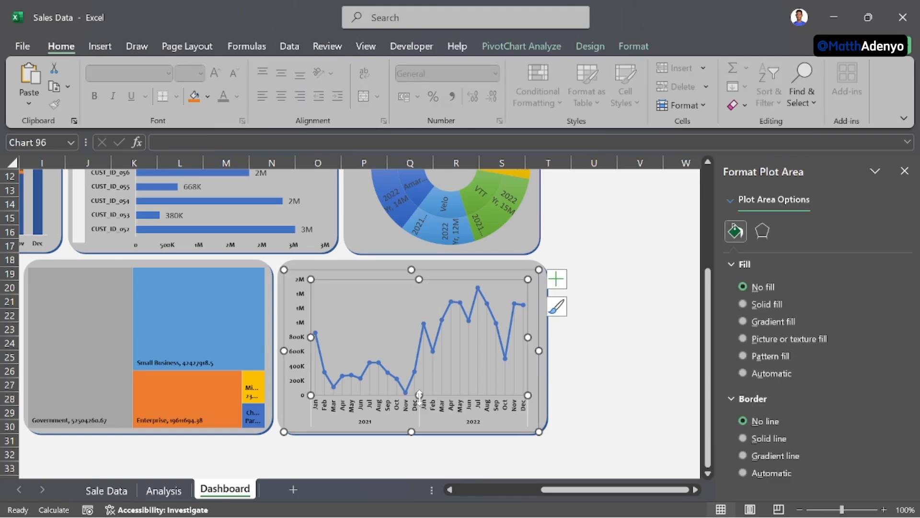
left_click_drag(419, 395, 419, 431)
left_click(543, 349)
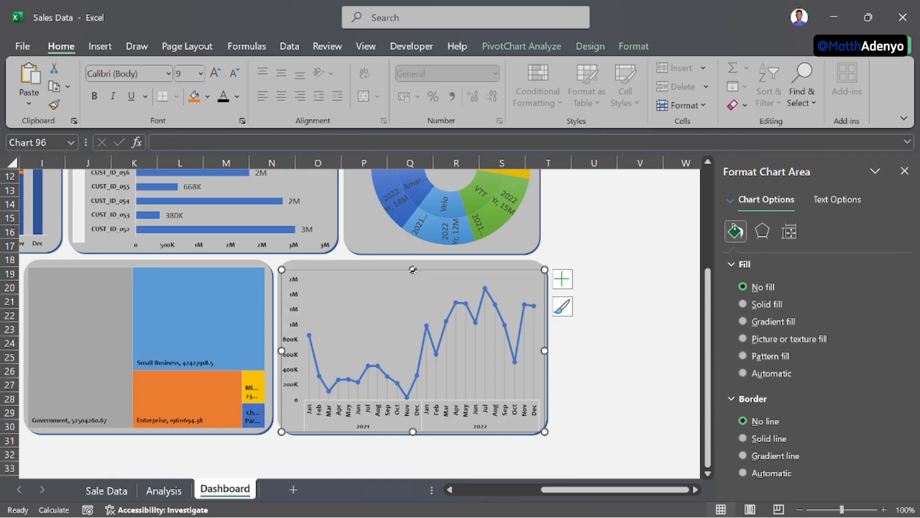
left_click_drag(413, 270, 413, 270)
left_click(584, 263)
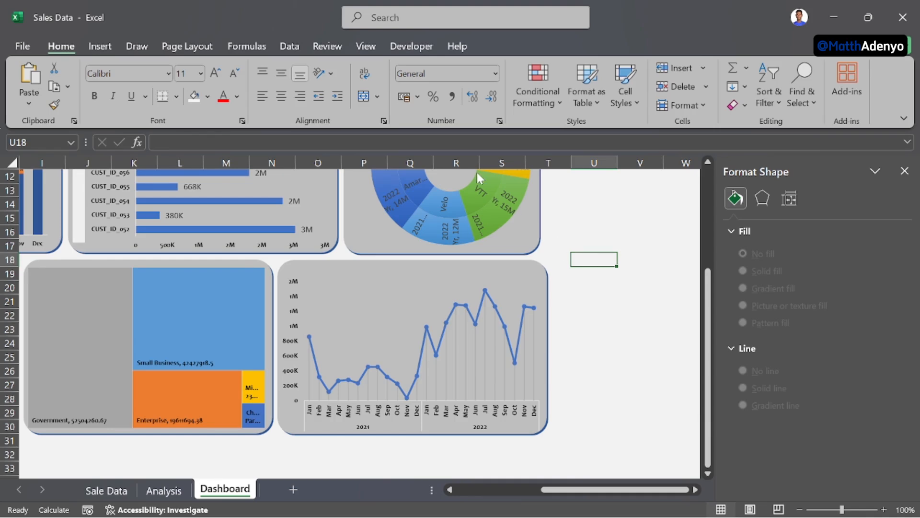
Step: Duplicate the Sales by Country title above the profit chart and change the copy's text to "Monthly Profit"
scroll(316, 287, "up", 2)
scroll(316, 287, "left", 1)
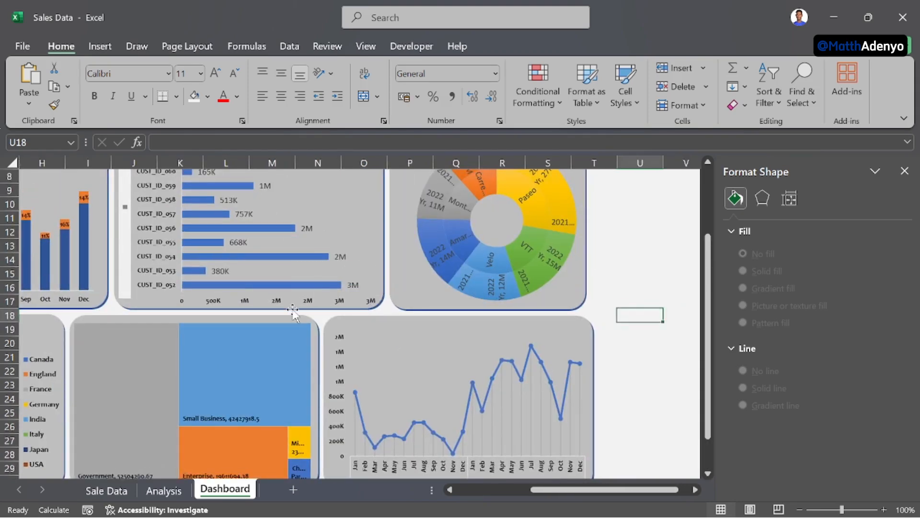
scroll(210, 310, "left", 3)
left_click(209, 324)
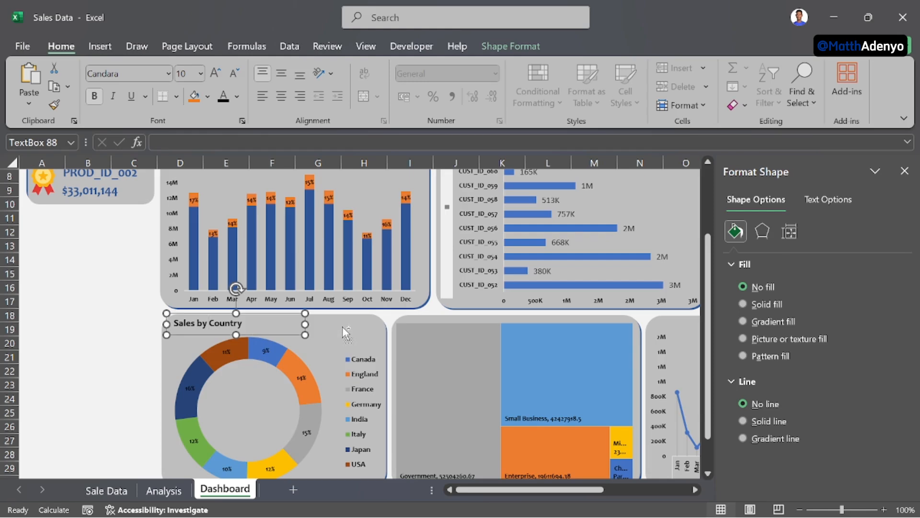
key("ctrl+d")
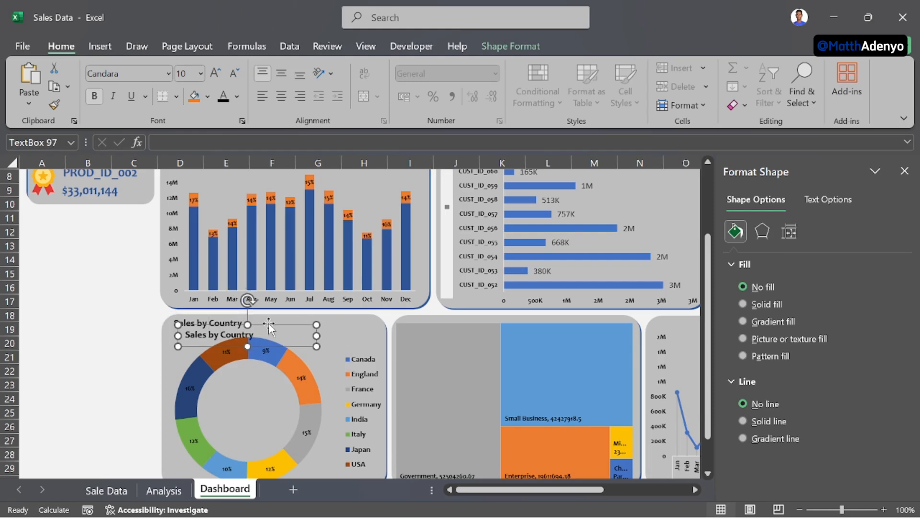
left_click_drag(269, 328, 699, 323)
scroll(565, 328, "right", 2)
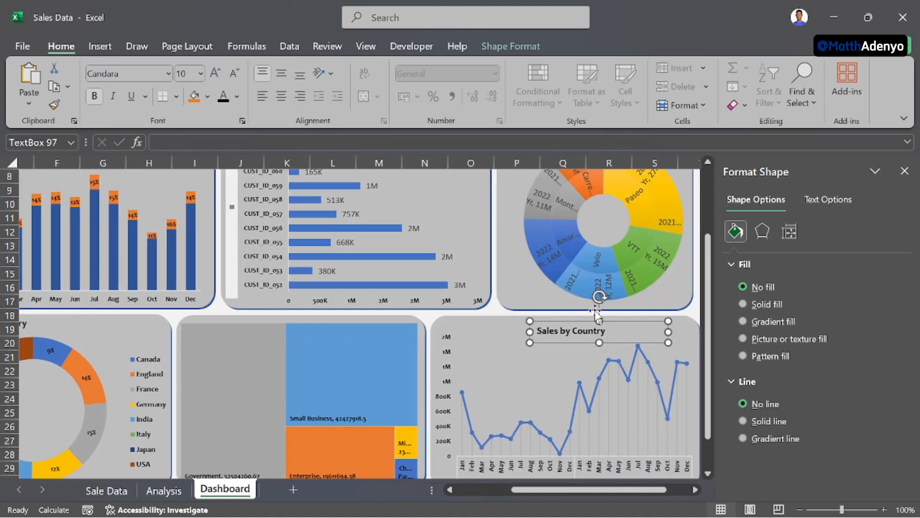
left_click_drag(594, 320, 504, 315)
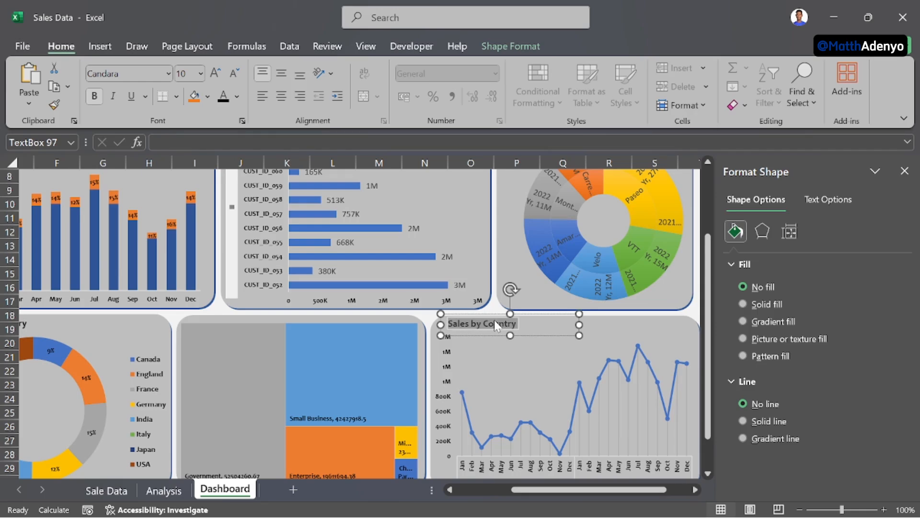
type("Monthly Profit")
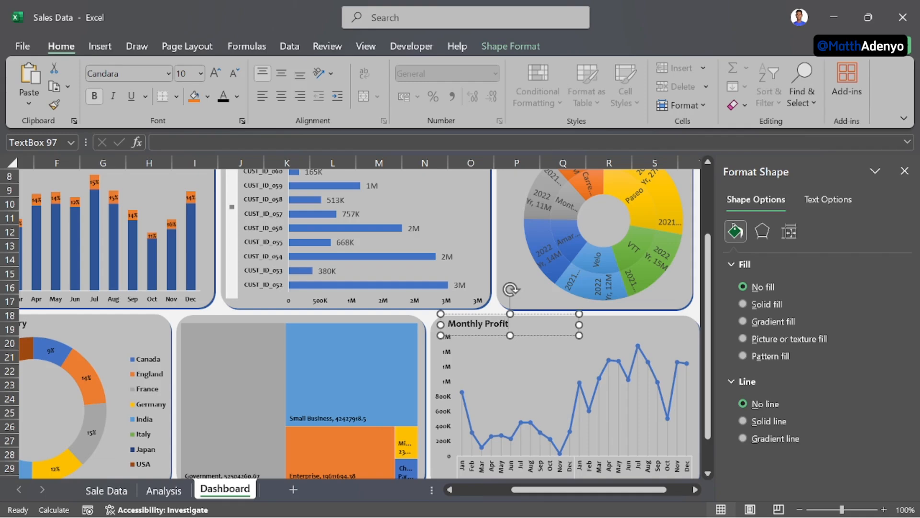
left_click(417, 453)
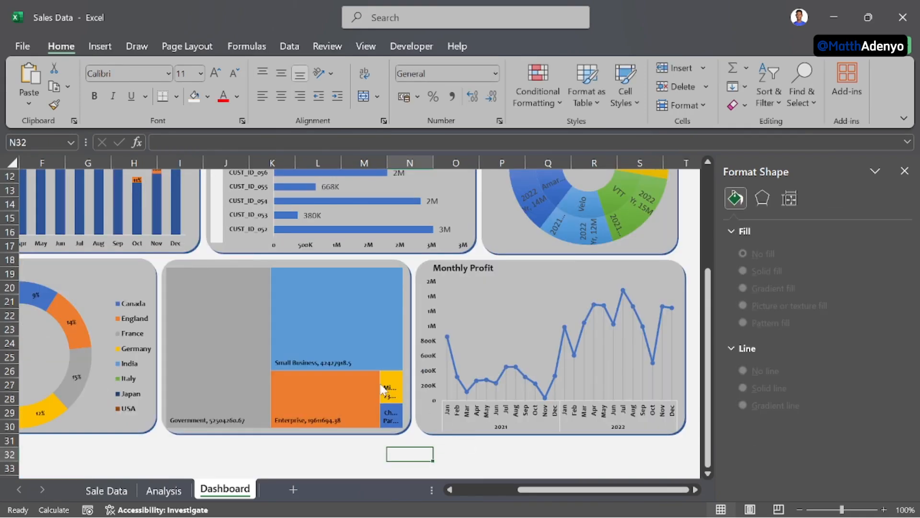
Step: Close the Format Shape pane to give the dashboard more room
scroll(381, 387, "left", 1)
scroll(382, 386, "up", 1)
scroll(478, 362, "up", 3)
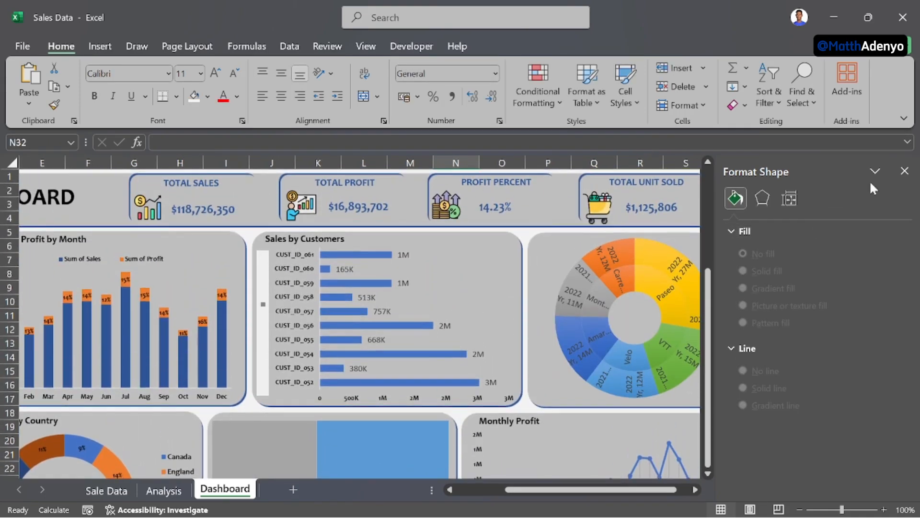
left_click(905, 171)
Step: Duplicate the top-selling product card's background panel and place the copy directly beneath that card
scroll(520, 267, "left", 2)
scroll(520, 273, "down", 3)
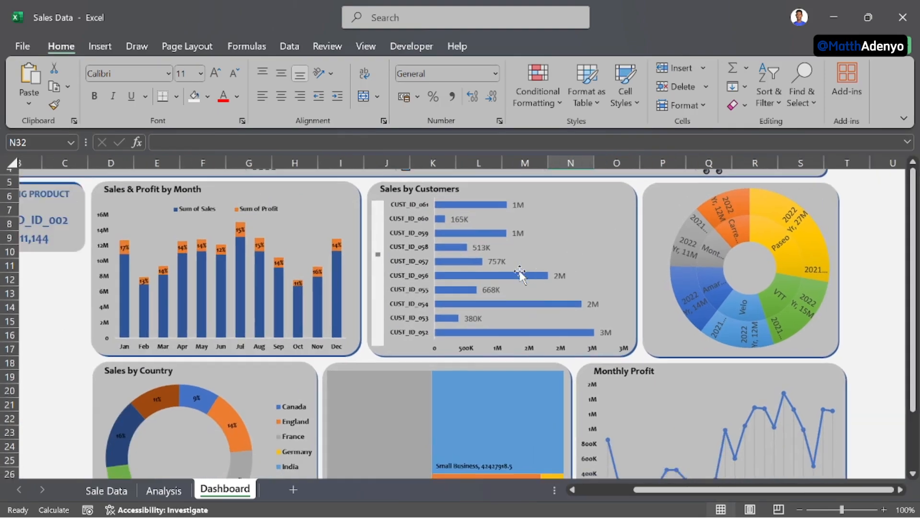
scroll(431, 300, "down", 4)
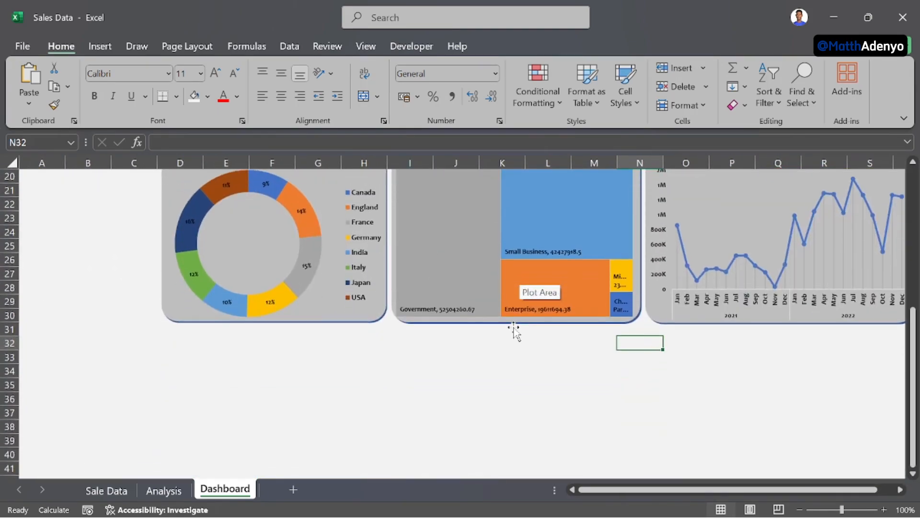
scroll(514, 329, "up", 5)
scroll(657, 295, "right", 1)
scroll(479, 288, "left", 1)
scroll(288, 278, "up", 2)
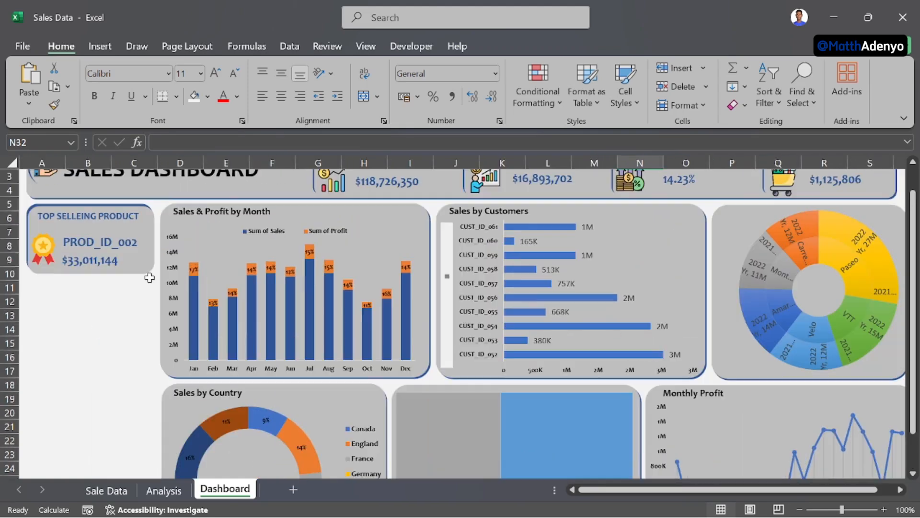
left_click(148, 271)
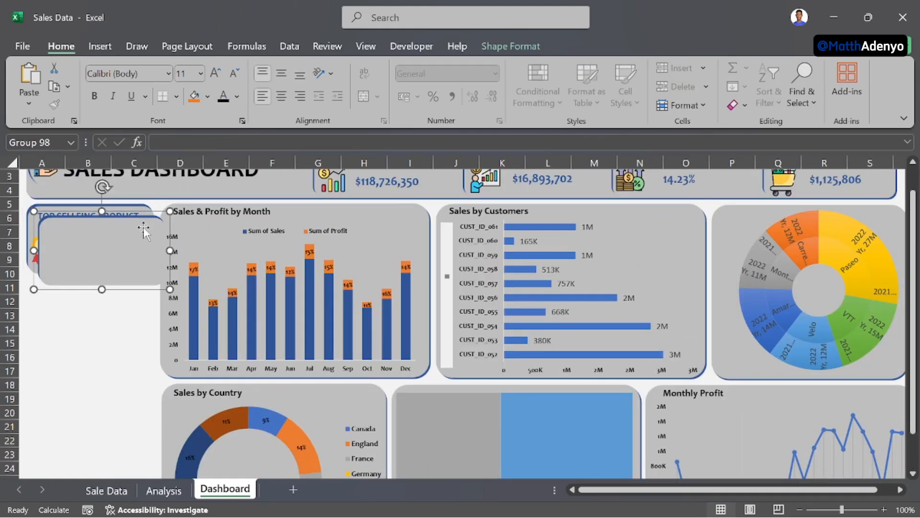
left_click_drag(135, 238, 121, 300)
left_click(121, 300)
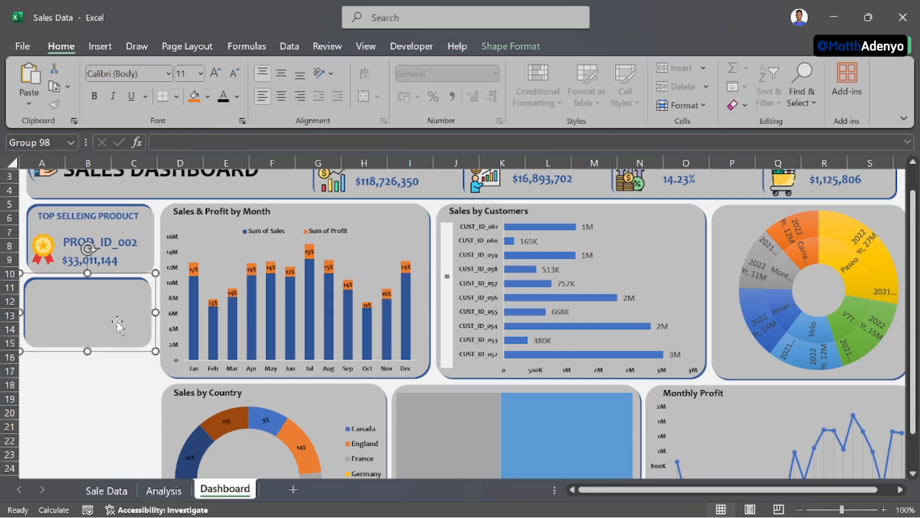
Step: Duplicate the blank panel, place the copy below it, and align the first blank panel with the product card
scroll(112, 391, "down", 1)
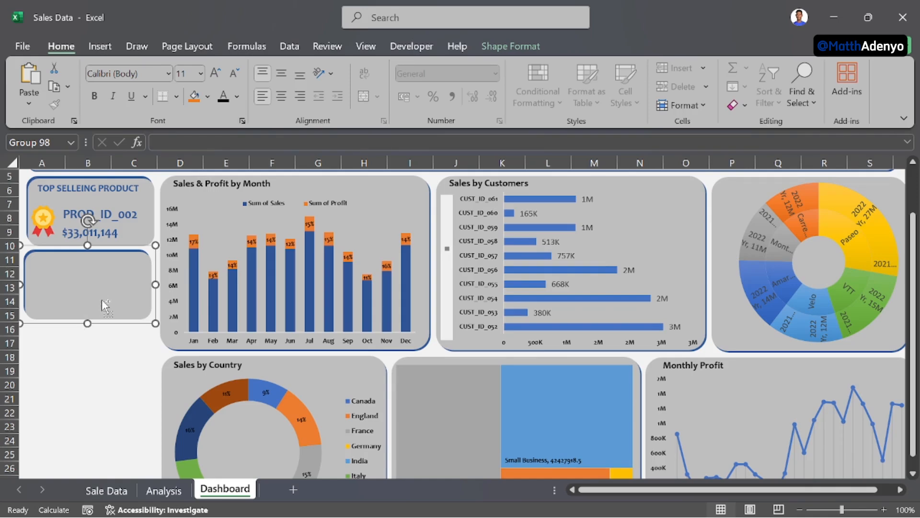
key("ctrl+d")
left_click_drag(100, 292, 89, 355)
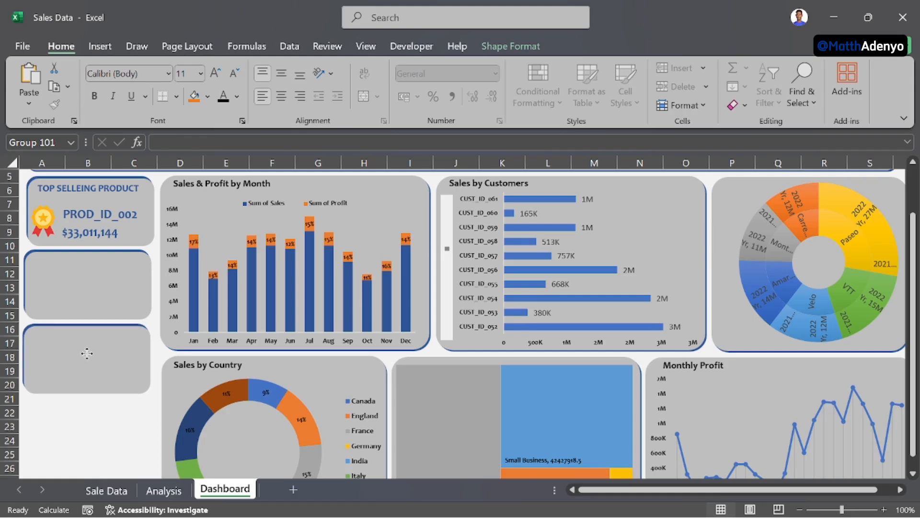
left_click(105, 288)
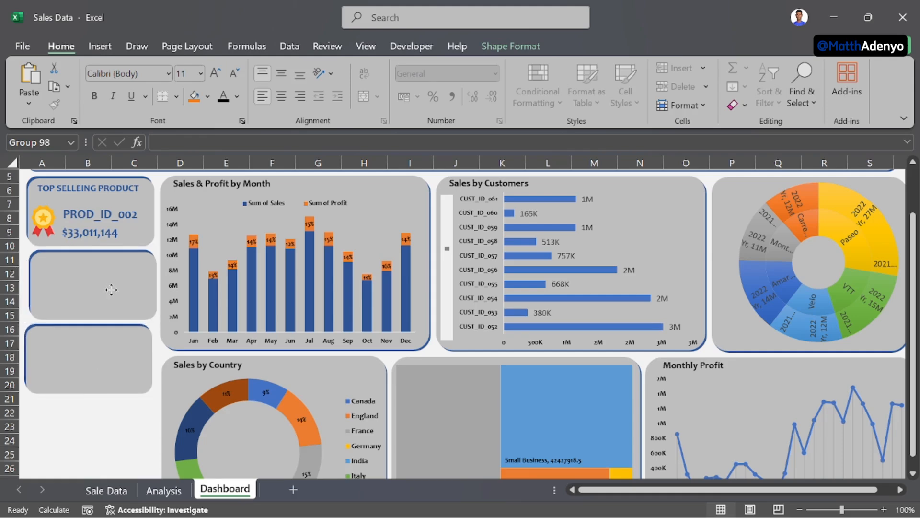
Step: Stretch the lower blank panel down to about row 30, level with the bottom row of chart panels
left_click(104, 354)
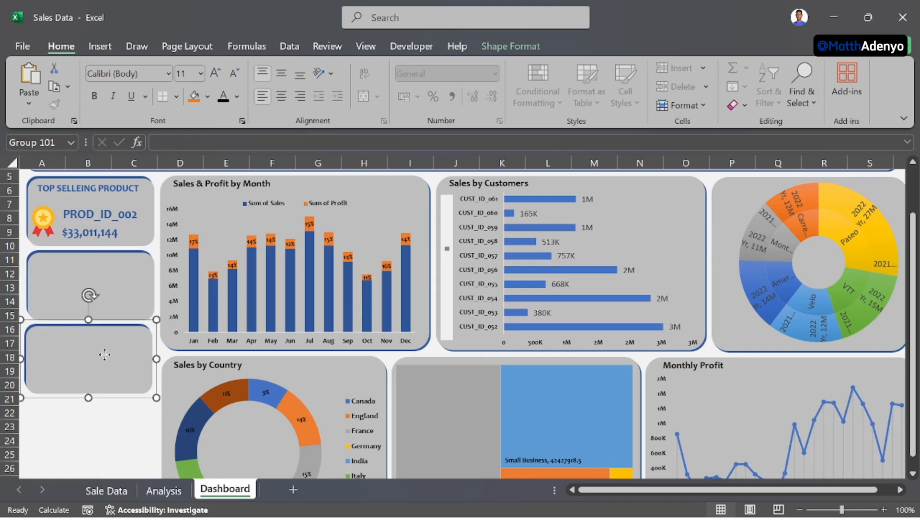
scroll(107, 402, "down", 1)
scroll(108, 402, "down", 3)
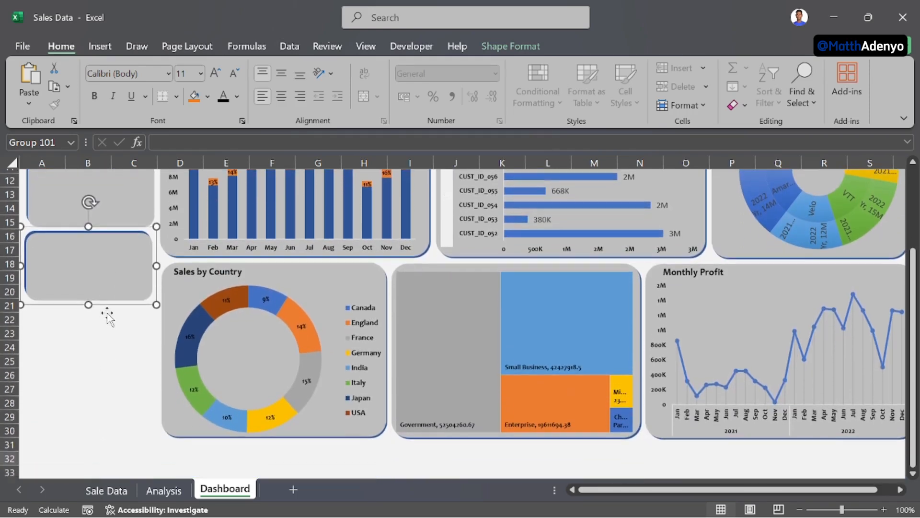
left_click_drag(89, 297, 91, 428)
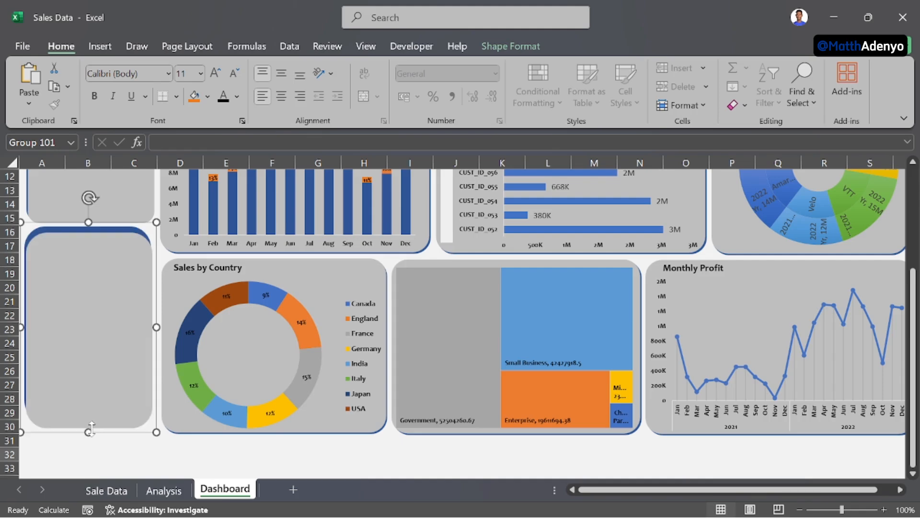
Step: Ungroup the stretched panel and pull its gray rectangle off the blue one behind it
left_click(102, 295)
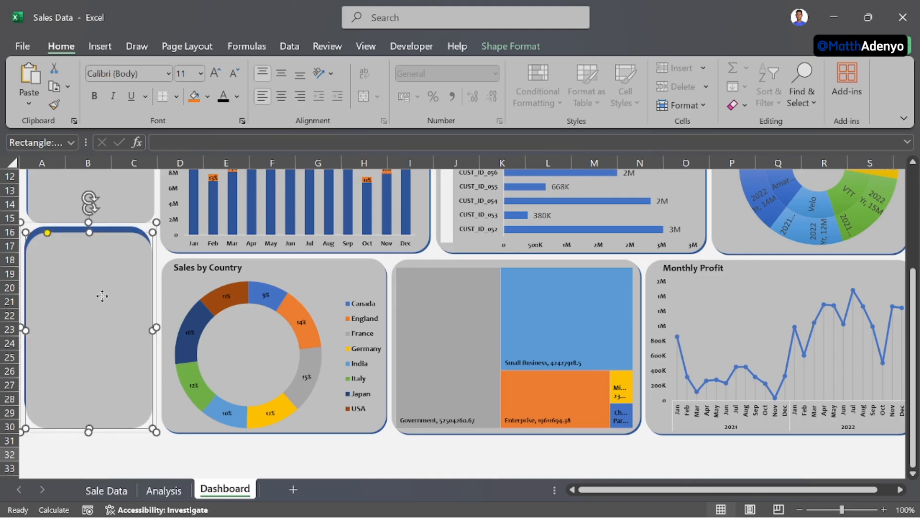
right_click(104, 292)
mouse_move(223, 266)
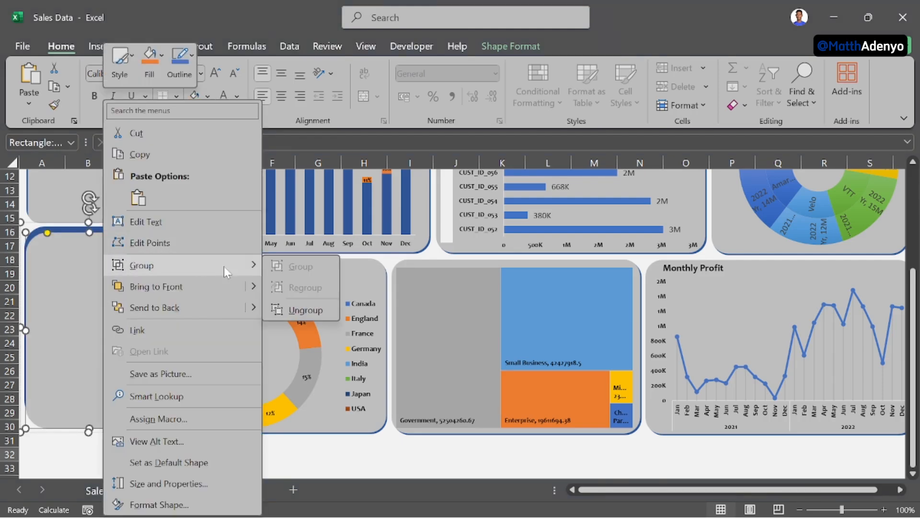
left_click(304, 309)
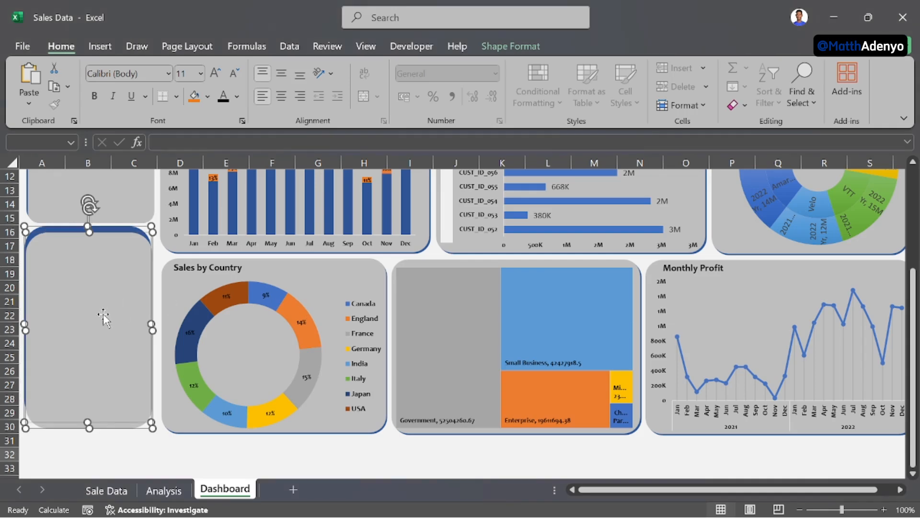
mouse_move(106, 305)
left_mouse_down()
mouse_move(179, 318)
mouse_move(119, 313)
left_mouse_up()
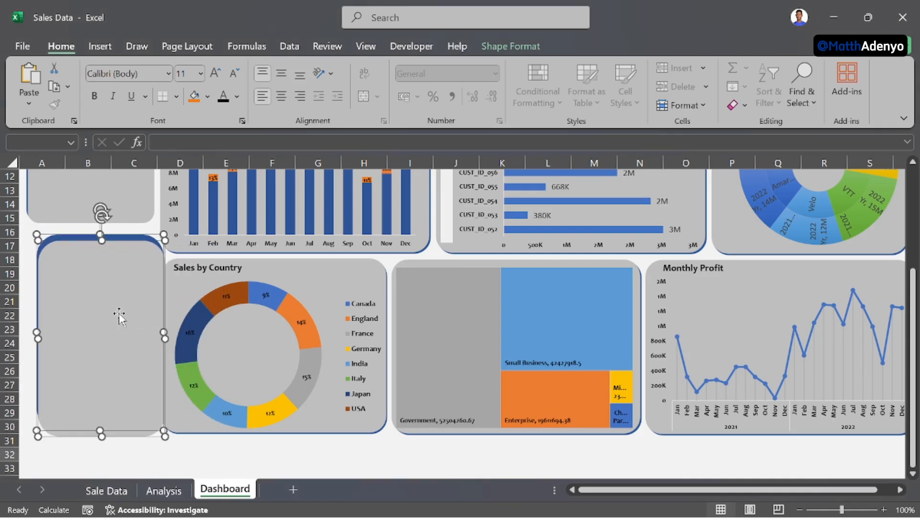
left_click(197, 453)
left_click(128, 358)
left_click_drag(127, 358, 197, 358)
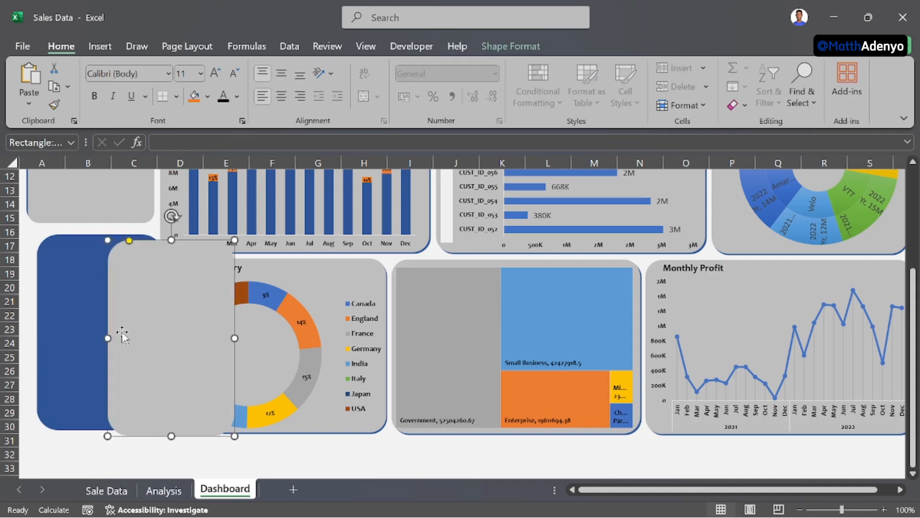
Step: Align and slightly lengthen the blue rectangle beneath the blank card, and place the gray rectangle back over it
left_click_drag(63, 310, 48, 303)
left_click_drag(182, 323, 269, 315)
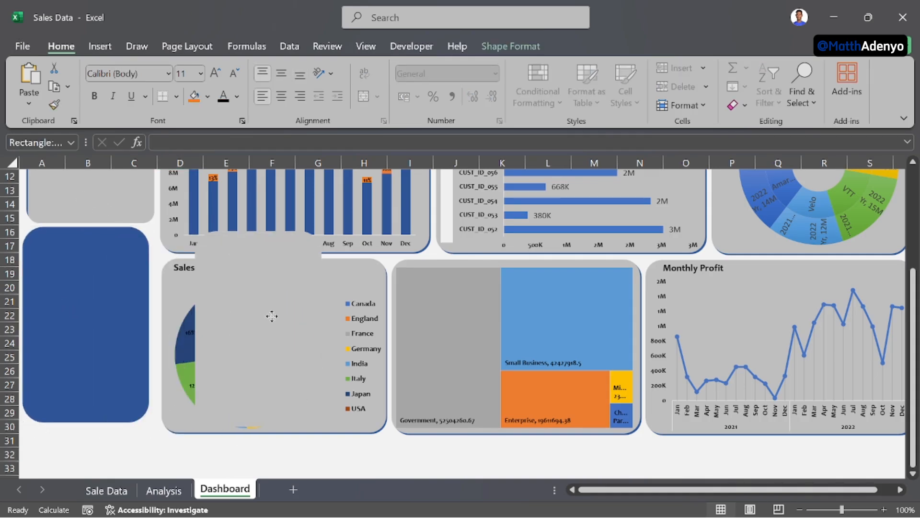
left_click_drag(121, 320, 123, 319)
left_click_drag(88, 419, 86, 423)
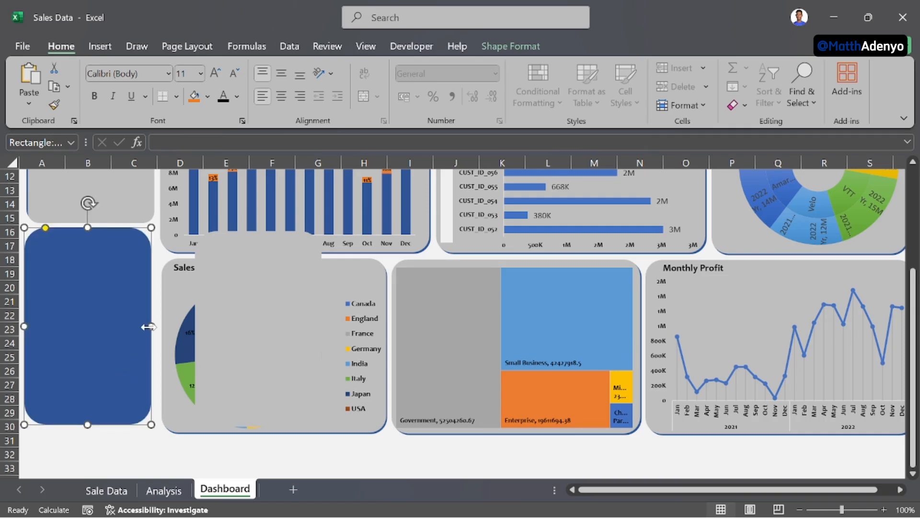
left_click_drag(257, 325, 91, 325)
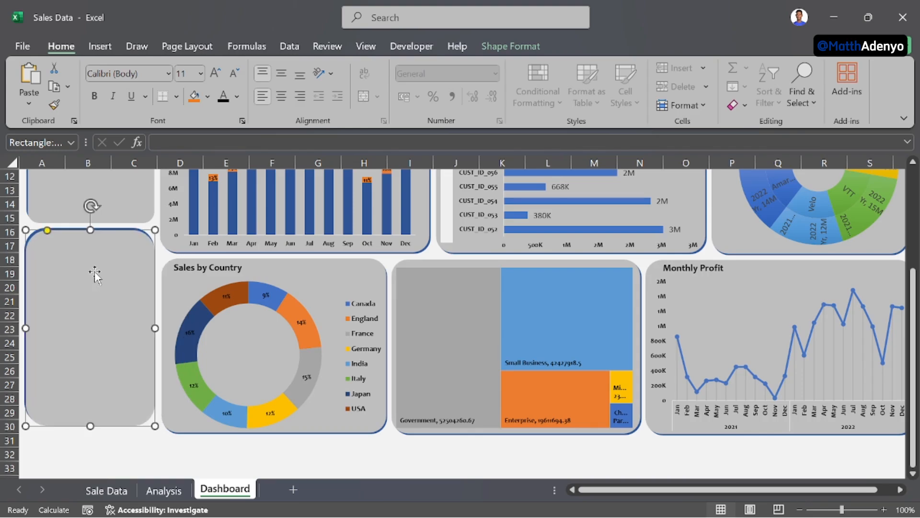
Step: Nudge the gray rectangle of the tall blank panel slightly up and left over its blue backing
key("Up")
key("Up")
key("Left")
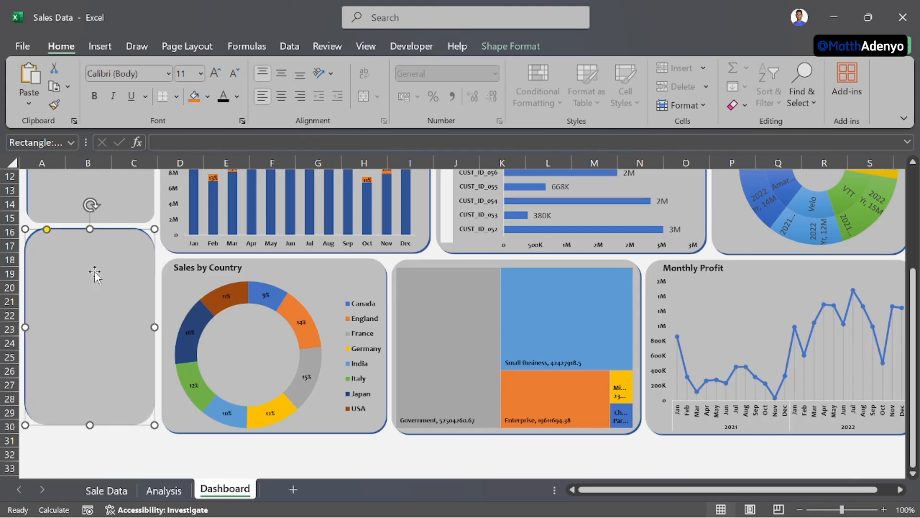
left_click(124, 464)
scroll(171, 458, "up", 2)
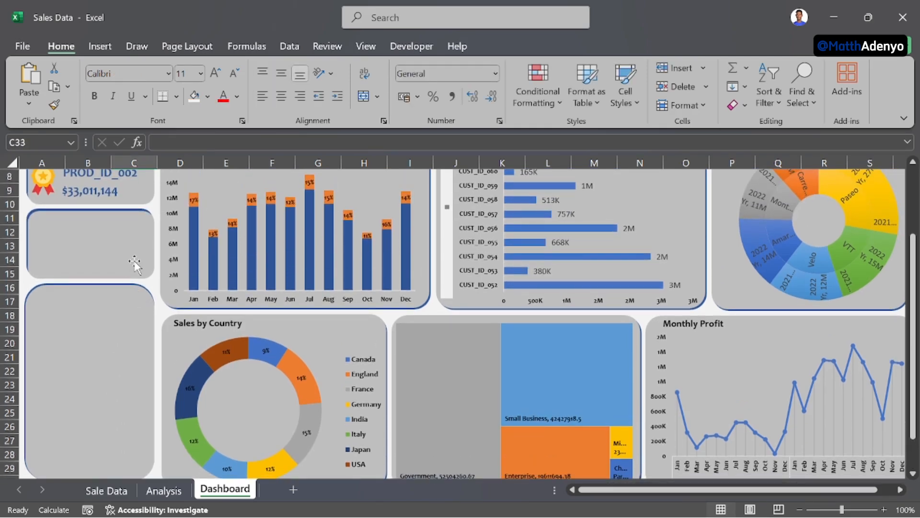
Step: Lengthen the gray rectangle of the tall blank panel slightly downward, toward the bottom edge of the neighbouring chart panels
scroll(175, 335, "down", 2)
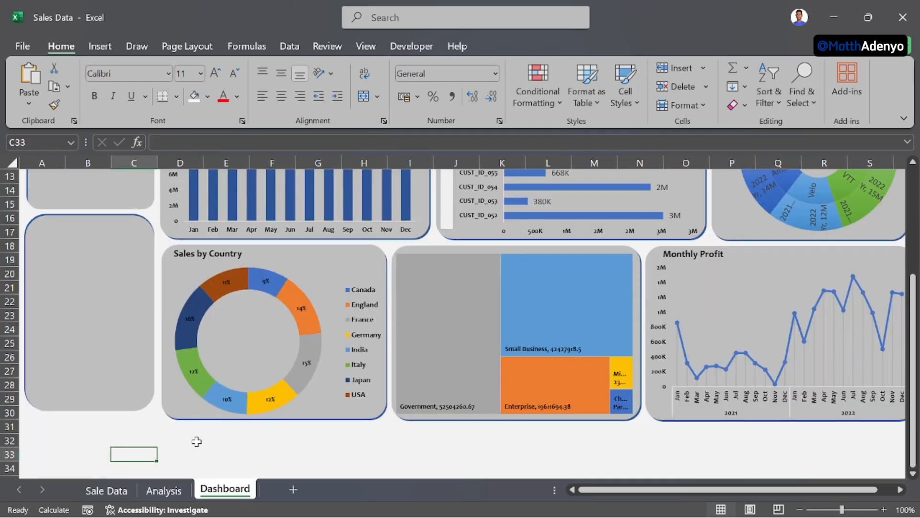
left_click(114, 381)
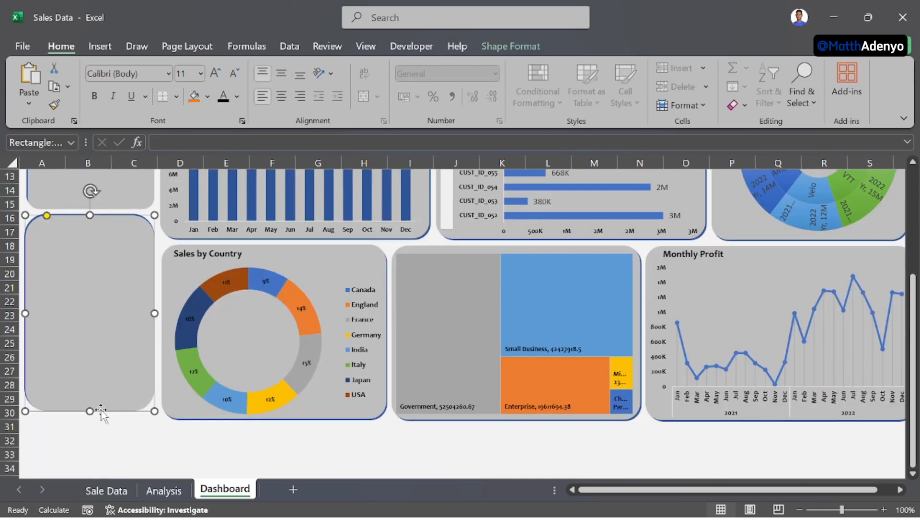
left_click_drag(88, 411, 88, 416)
left_click(168, 447)
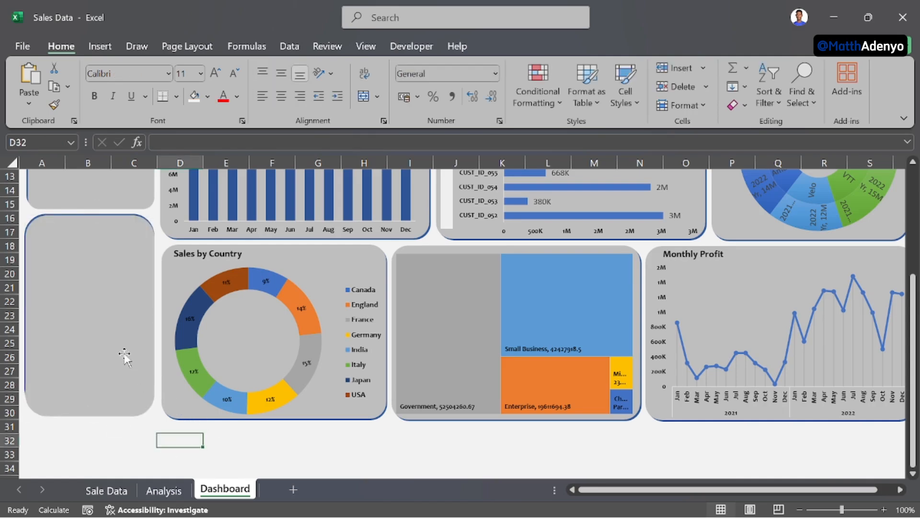
scroll(245, 386, "up", 2)
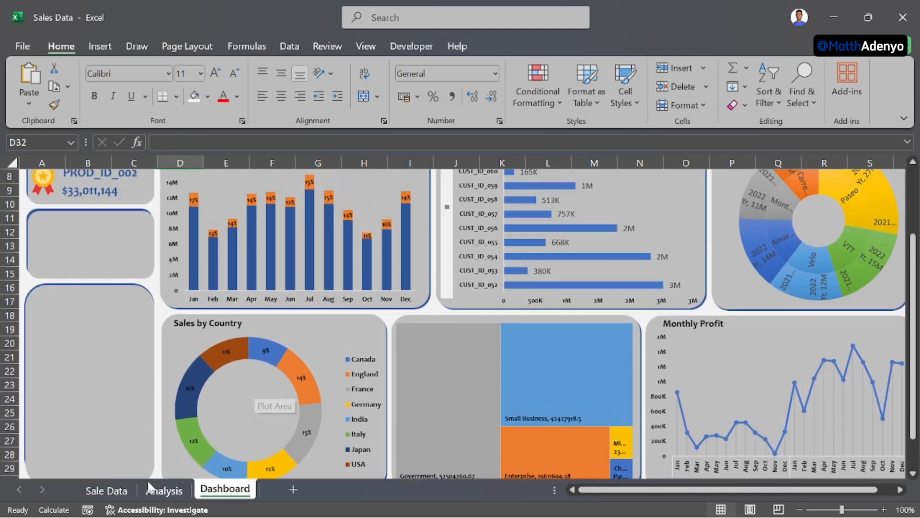
Step: Insert Month and Year slicers for the sales totals PivotTable at the top of the Analysis sheet
left_click(163, 491)
scroll(137, 345, "up", 6)
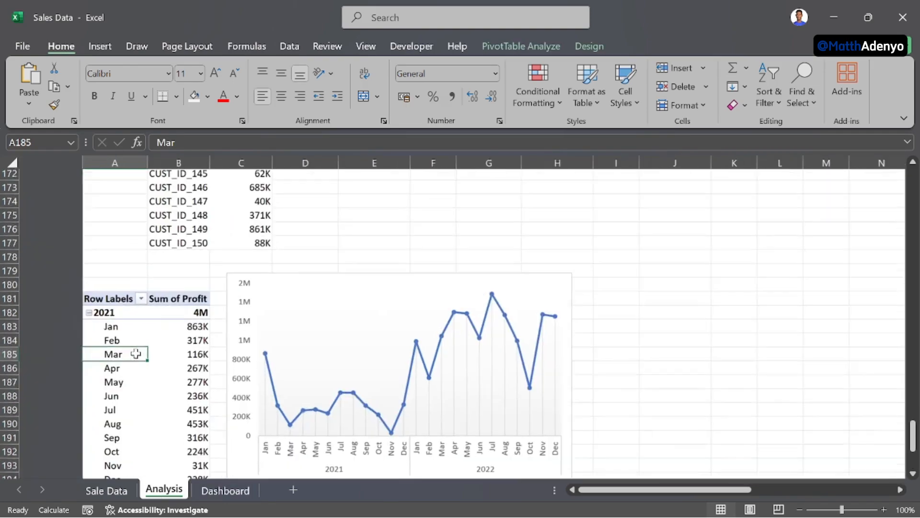
scroll(149, 316, "up", 20)
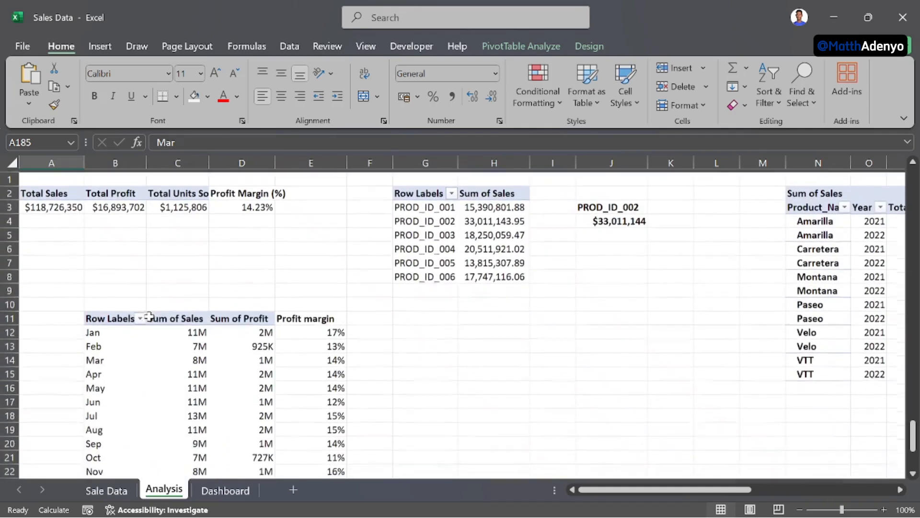
left_click(126, 205)
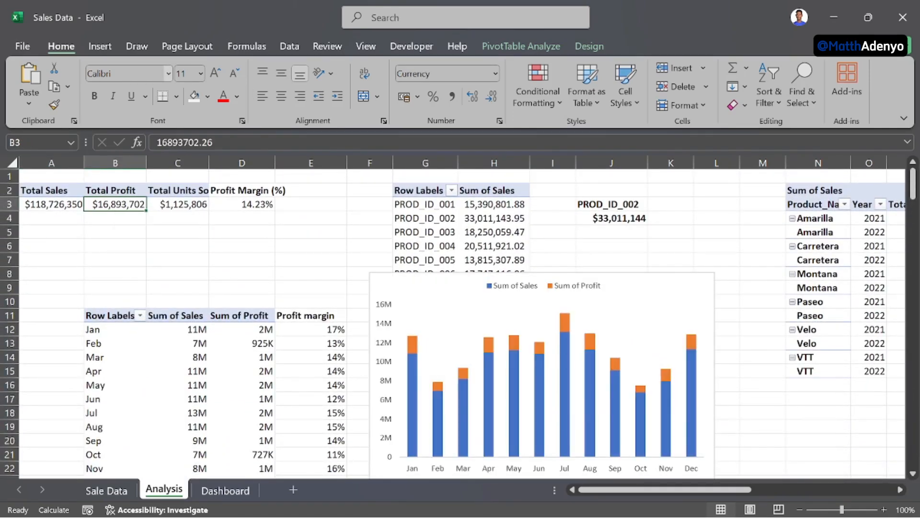
left_click(99, 46)
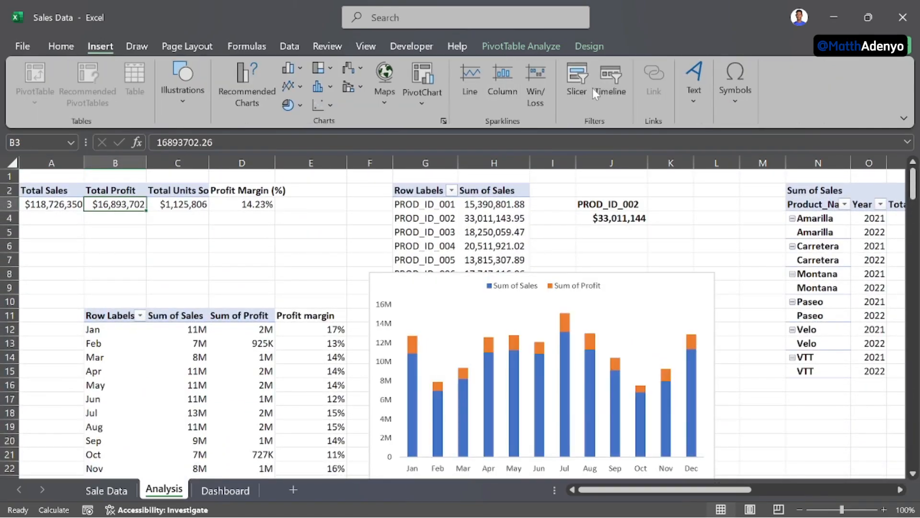
left_click(578, 84)
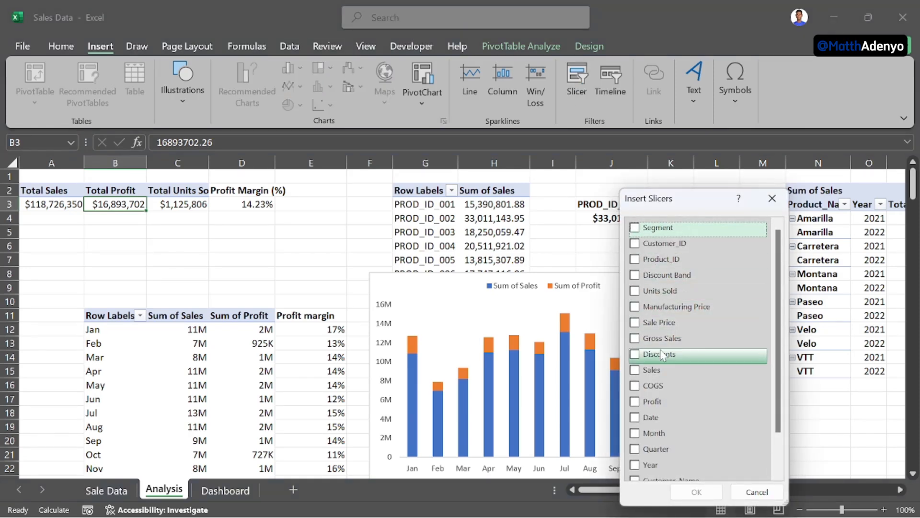
scroll(657, 373, "down", 1)
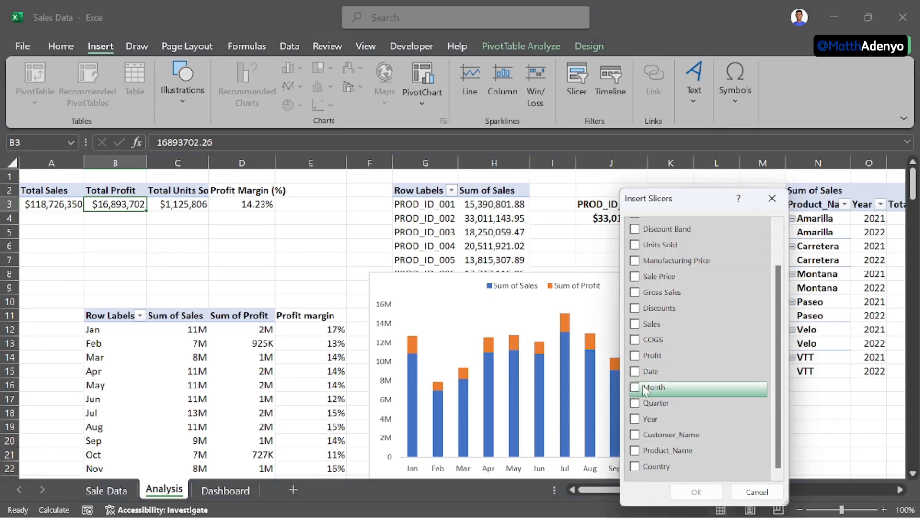
left_click(637, 419)
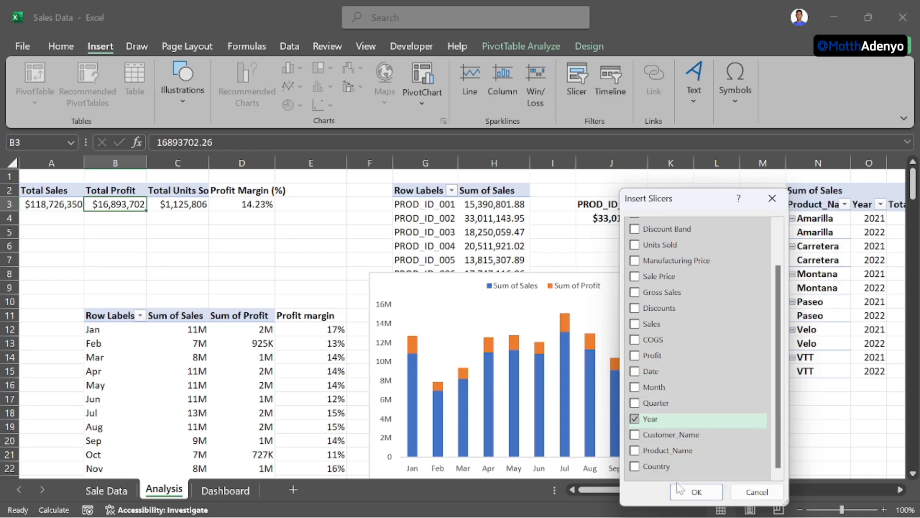
left_click(635, 387)
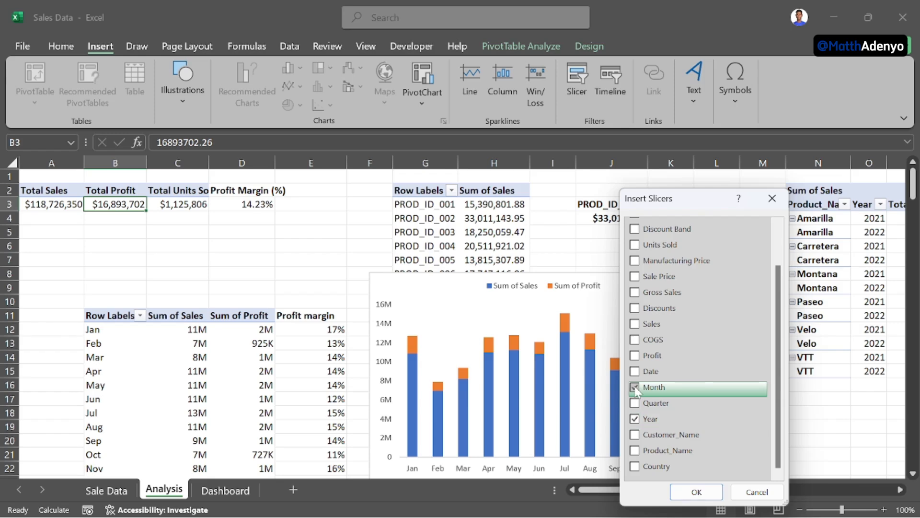
left_click(697, 492)
Step: Place the Year and Month slicers side by side and set each to 2 columns
left_click(531, 336)
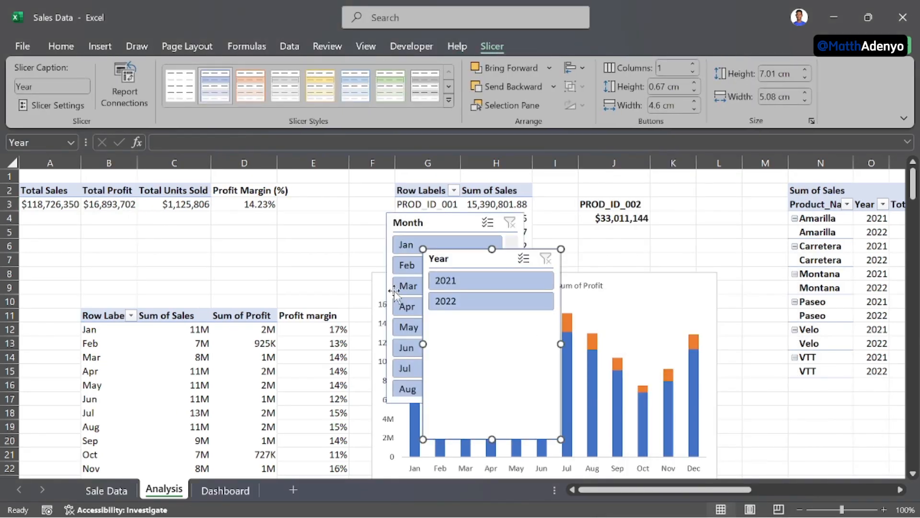
left_click_drag(467, 259, 87, 224)
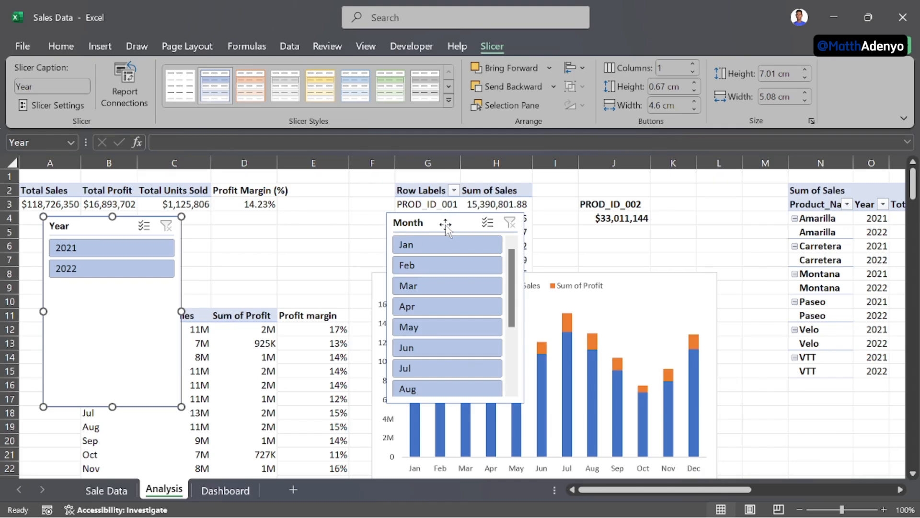
left_click_drag(446, 225, 278, 225)
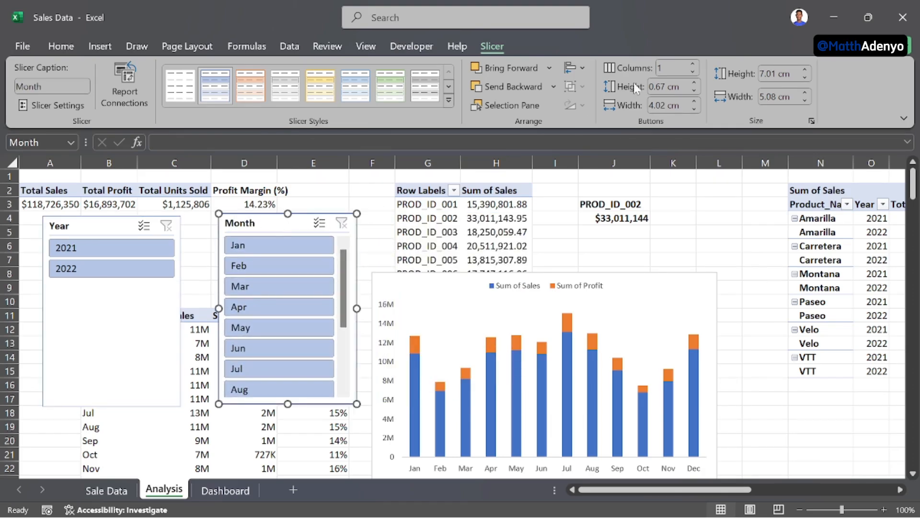
left_click(693, 61)
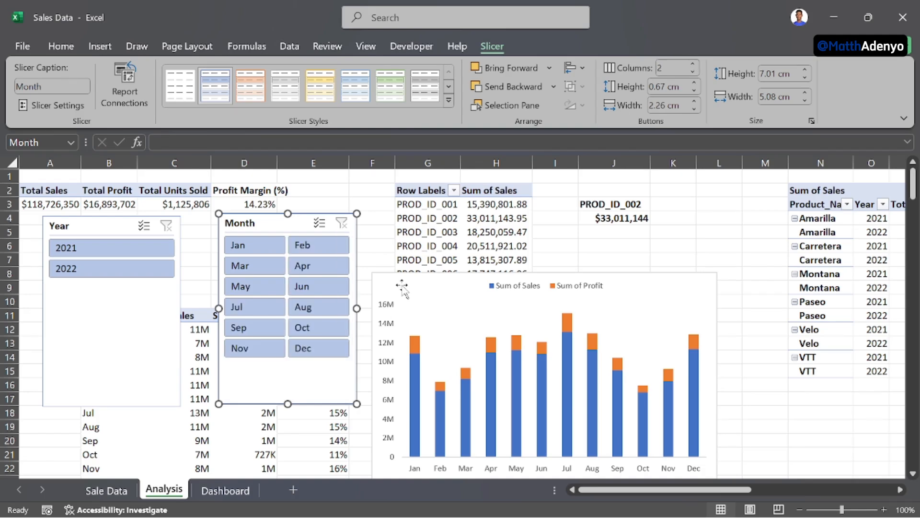
left_click(100, 302)
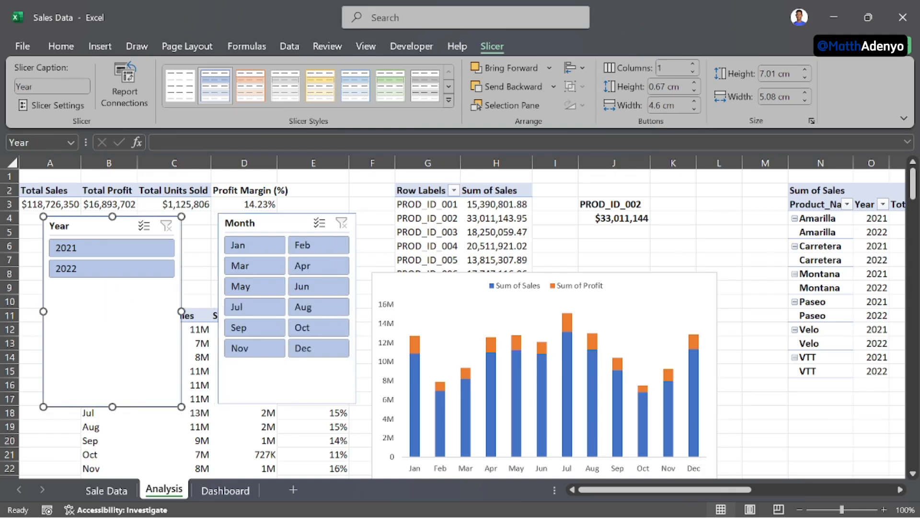
left_click(692, 64)
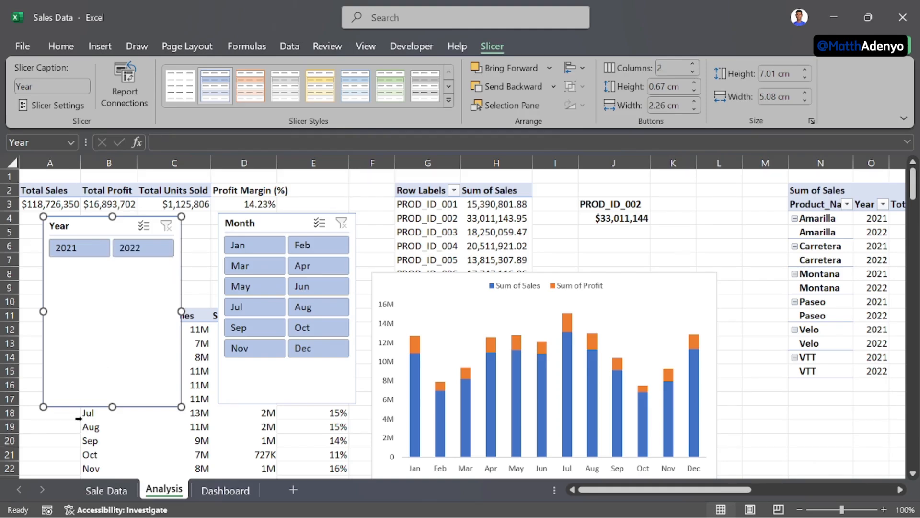
Step: Shorten the Year slicer to about 1.68 cm and the Month slicer to about 5.59 cm high to fit their buttons
left_click_drag(115, 405, 104, 250)
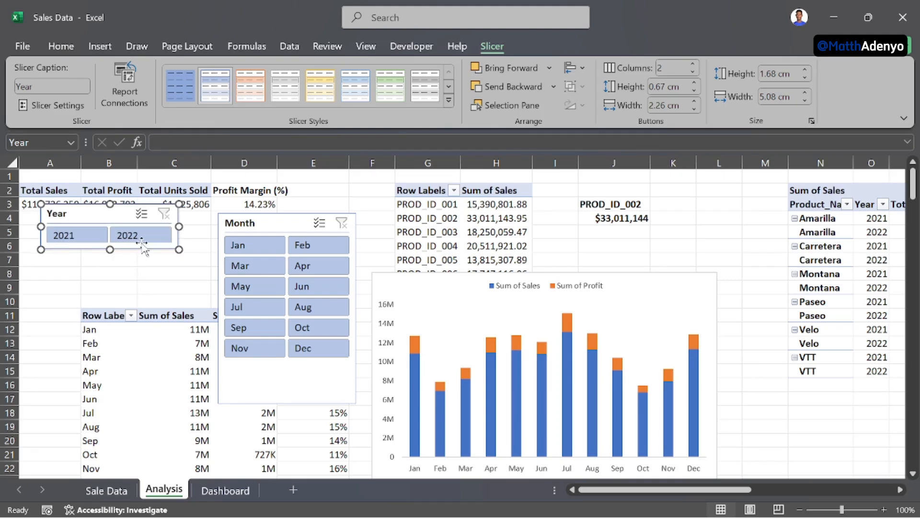
left_click(288, 386)
left_click_drag(287, 396, 288, 365)
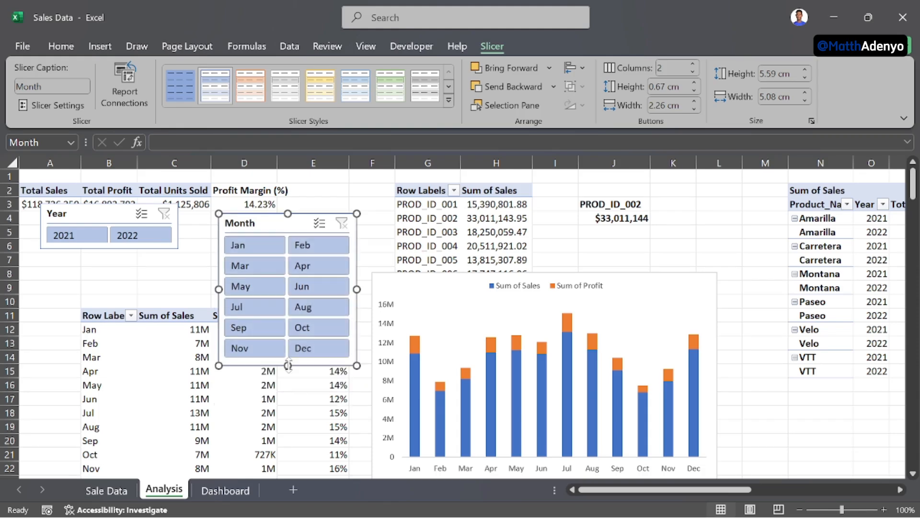
Step: Copy the Year and Month slicers to the Dashboard sheet and move them up near the tall blank panel
left_click(109, 213)
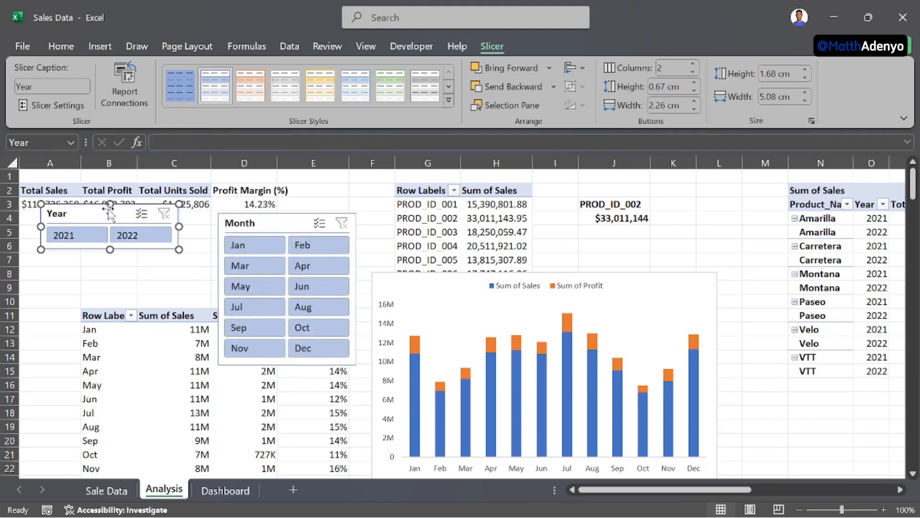
left_click(272, 224, "ctrl")
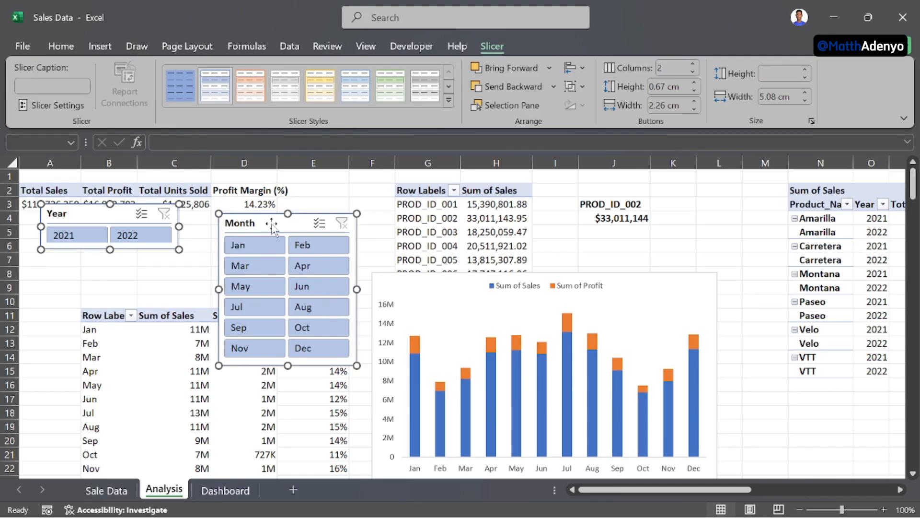
left_click(225, 490)
scroll(294, 388, "down", 7)
key("ctrl+v")
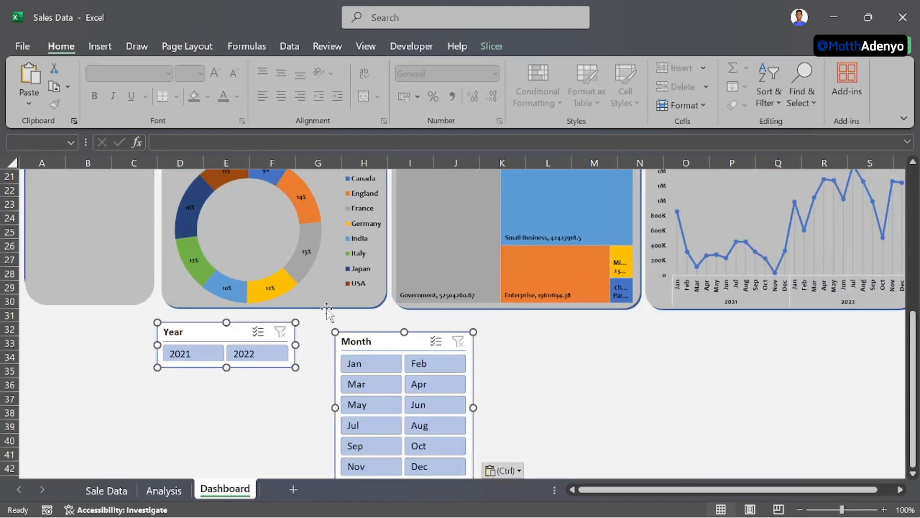
left_click_drag(215, 341, 106, 175)
scroll(107, 177, "up", 3)
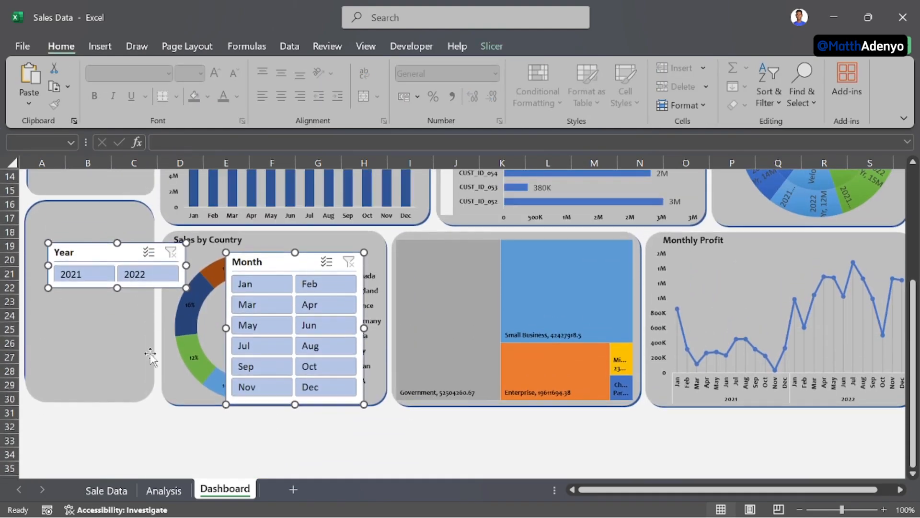
left_click(153, 426)
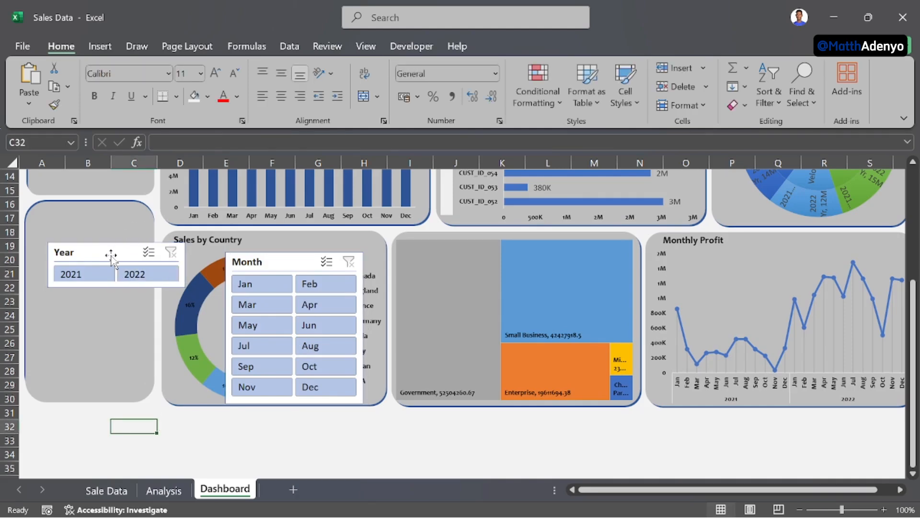
Step: Fit the Year slicer inside the small blank panel below the product card, about 2.24 cm high and 4.46 cm wide
left_click(111, 257)
left_click_drag(108, 250, 93, 186)
scroll(94, 185, "up", 2)
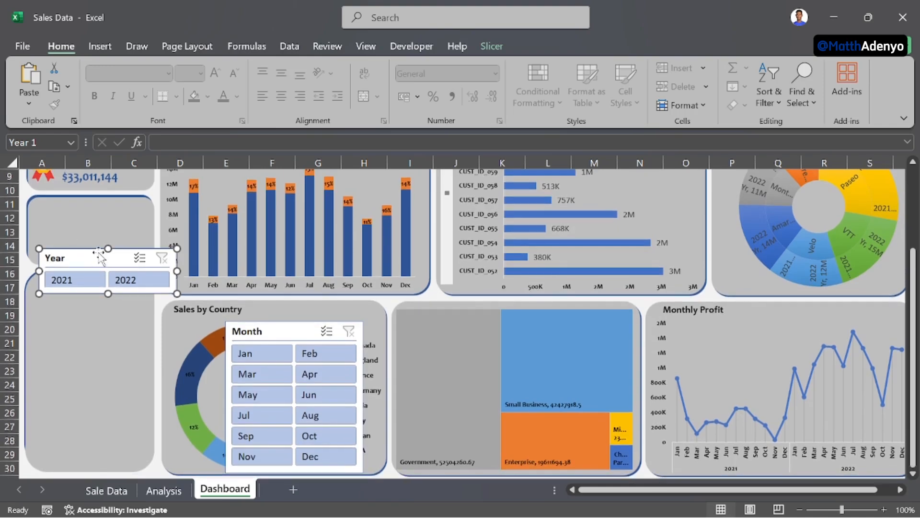
left_click_drag(98, 253, 90, 207)
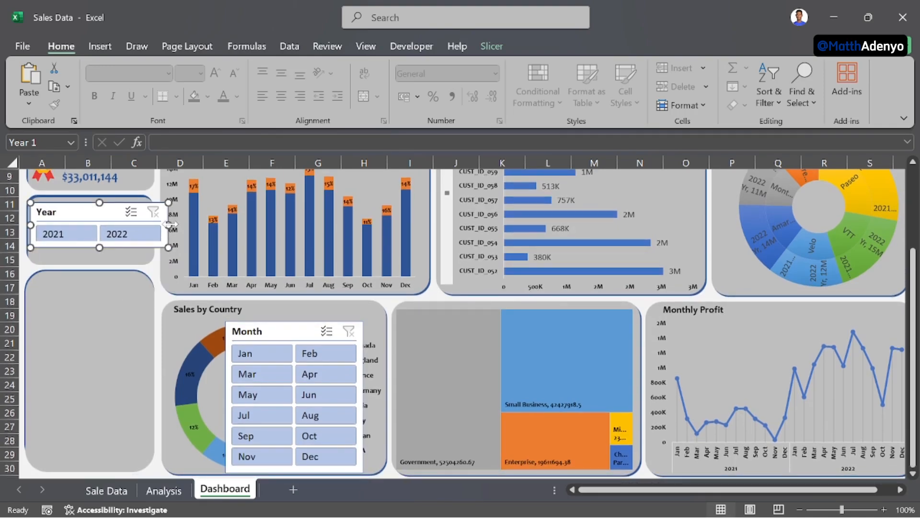
left_click_drag(168, 224, 151, 224)
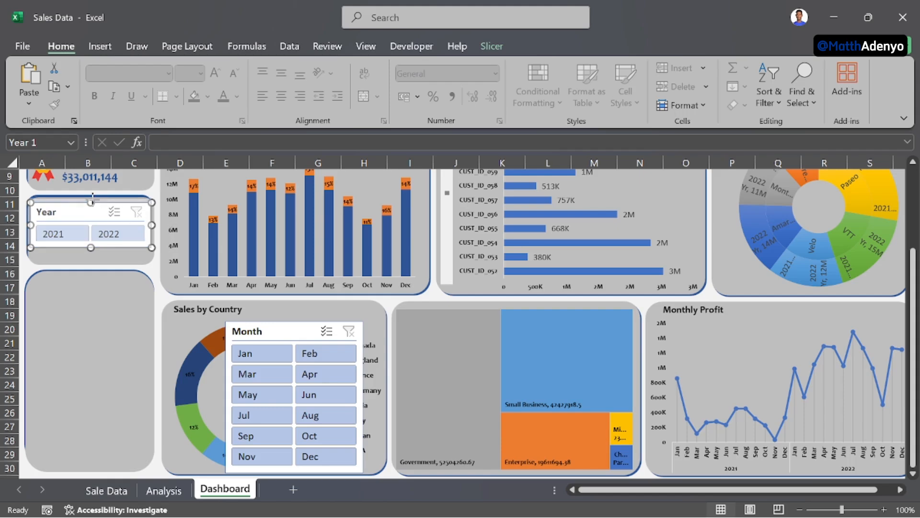
left_click_drag(93, 201, 93, 199)
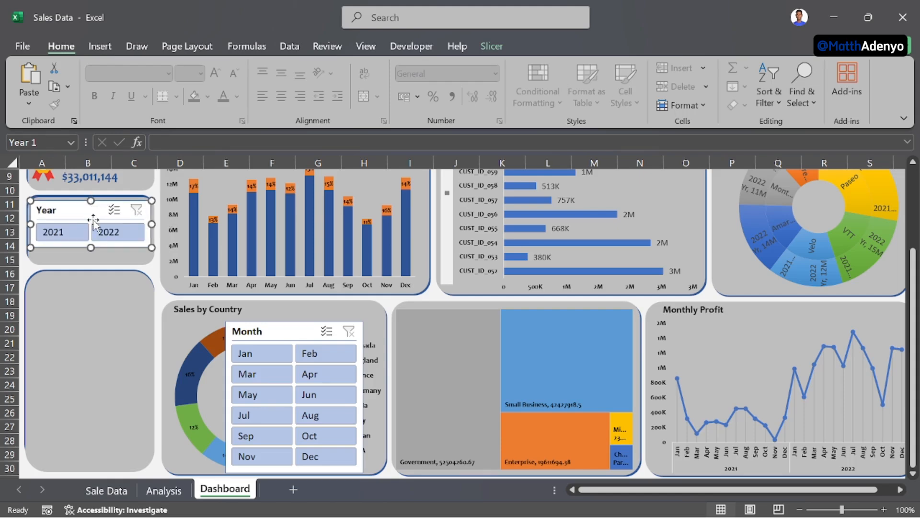
left_click_drag(90, 247, 88, 261)
left_click(188, 338)
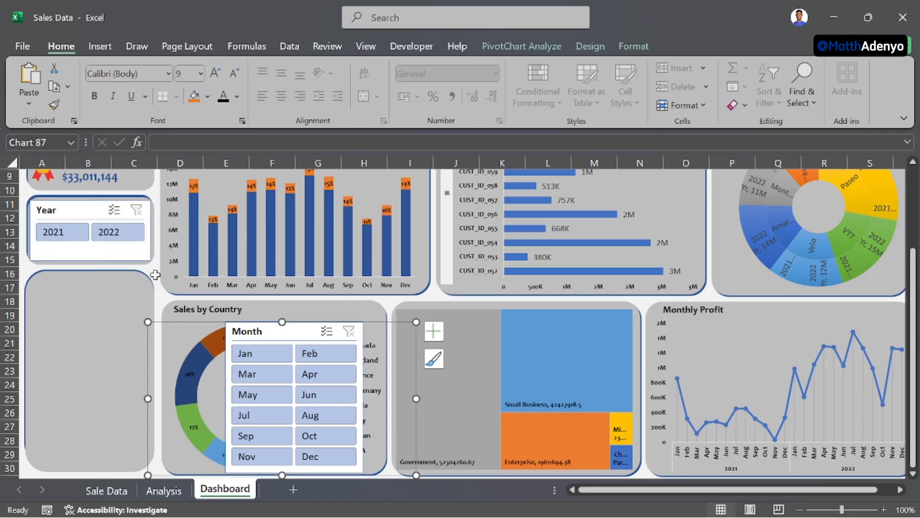
Step: Move the Month slicer off the Sales by Country chart and onto the tall blank panel
left_click(110, 251)
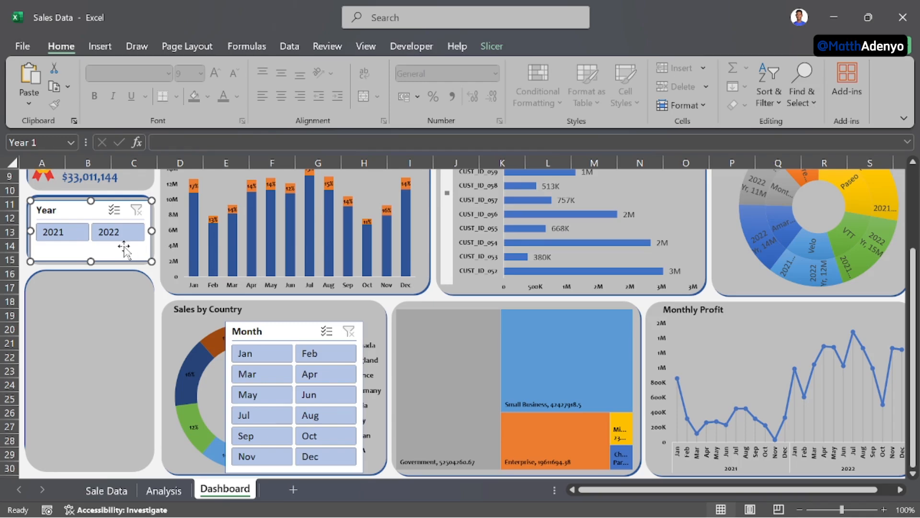
left_click_drag(296, 331, 115, 314)
Step: Duplicate the Year slicer's current style and remove the border from the Whole Slicer element of the copy
left_click(87, 254)
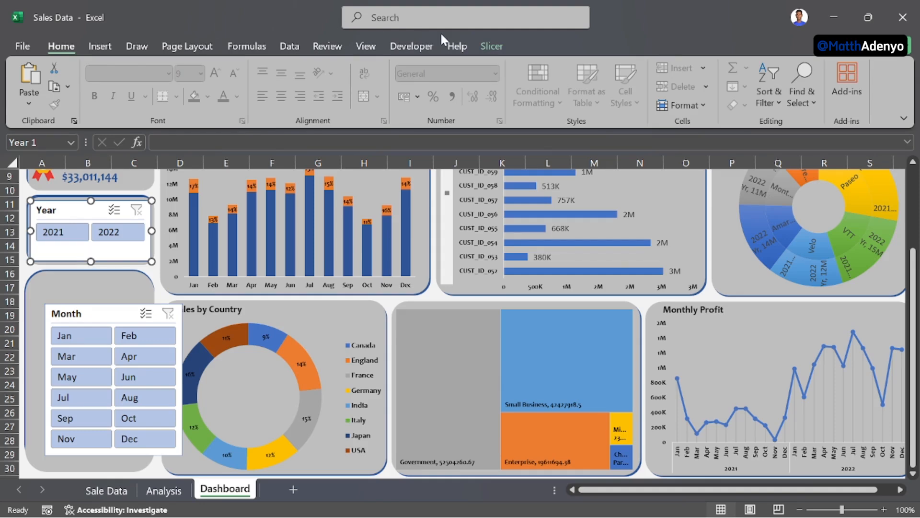
left_click(485, 43)
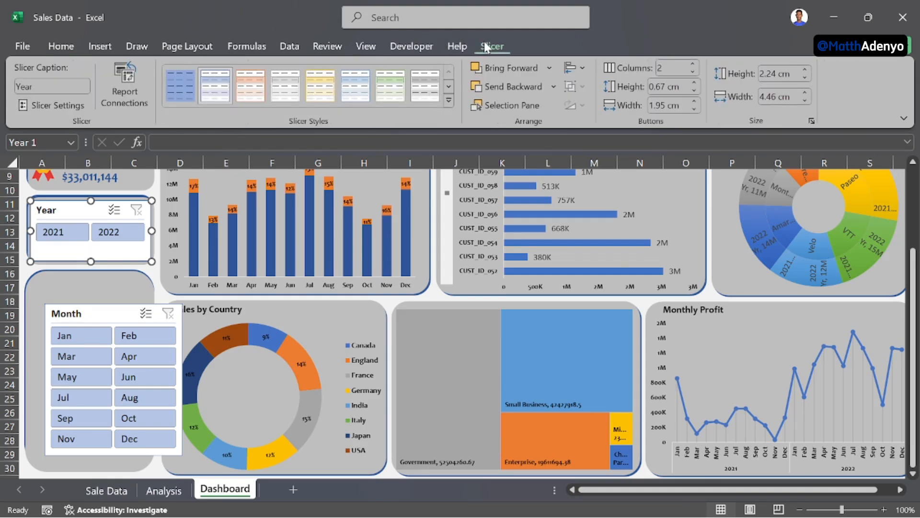
right_click(213, 94)
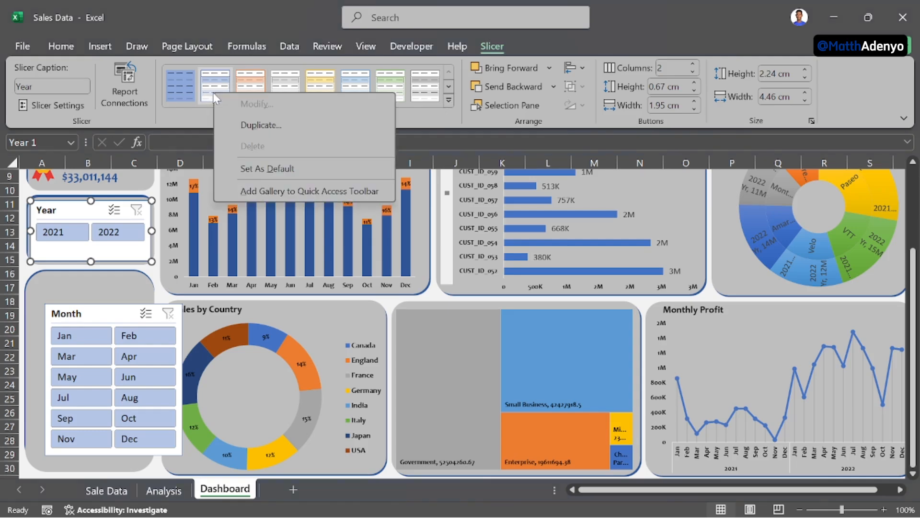
left_click(258, 125)
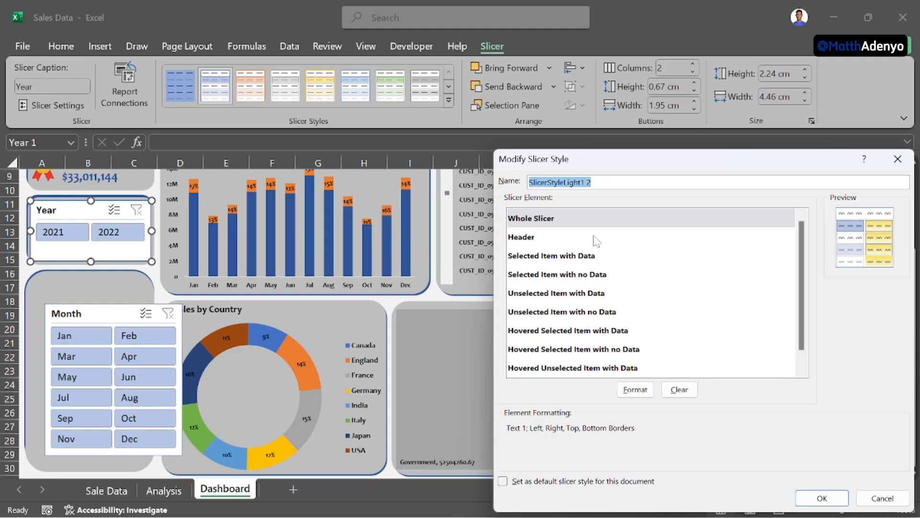
left_click(632, 391)
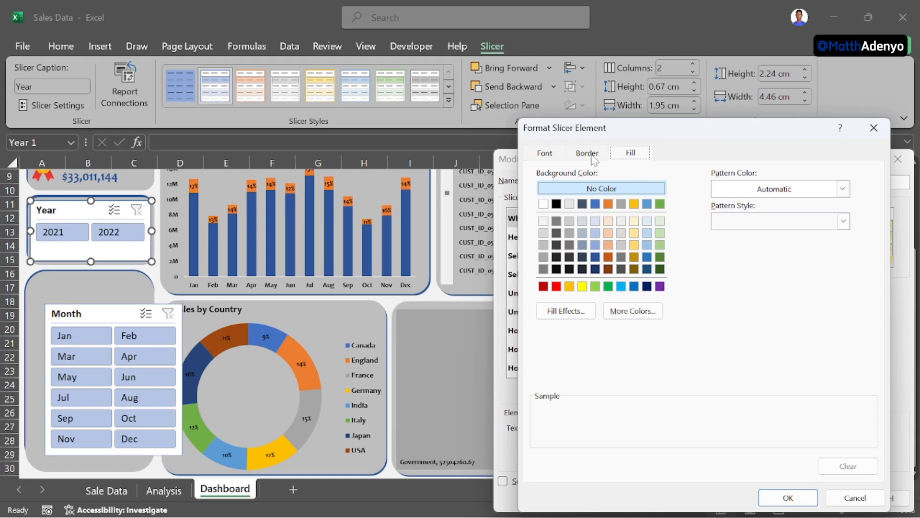
left_click(591, 154)
left_click(697, 205)
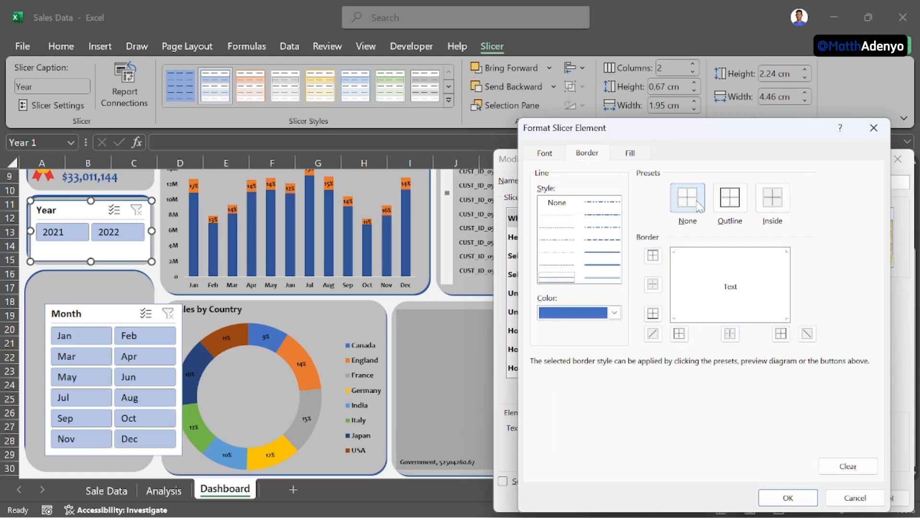
left_click(786, 497)
left_click(803, 494)
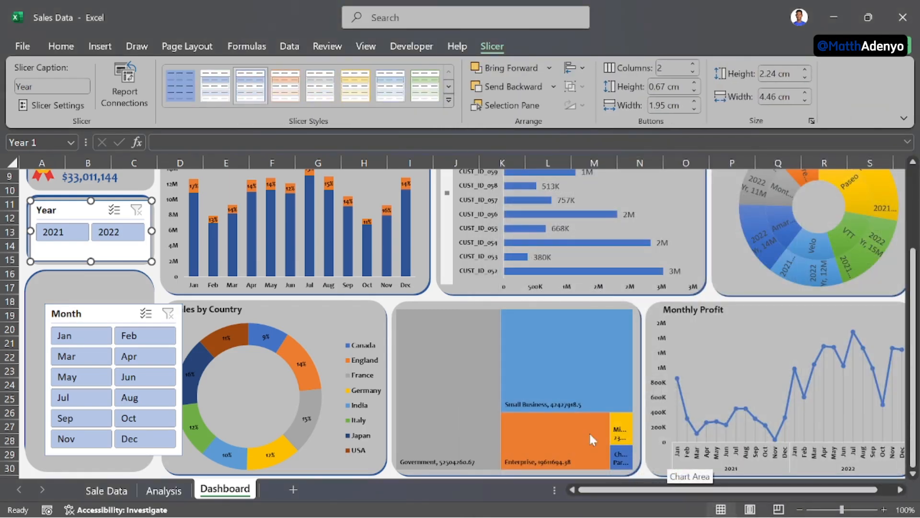
Step: Move the Month slicer up onto the tall panel and narrow it to about 4.53 cm
left_click_drag(95, 312, 78, 285)
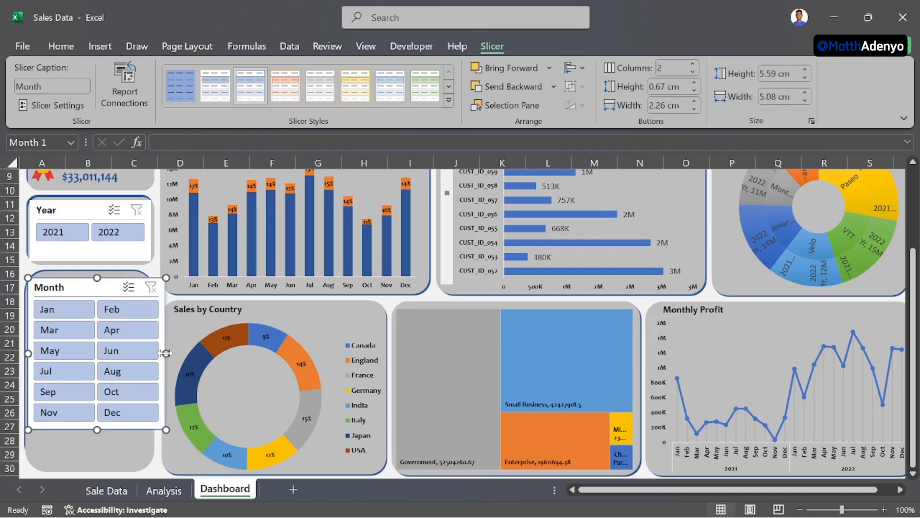
left_click_drag(166, 353, 151, 358)
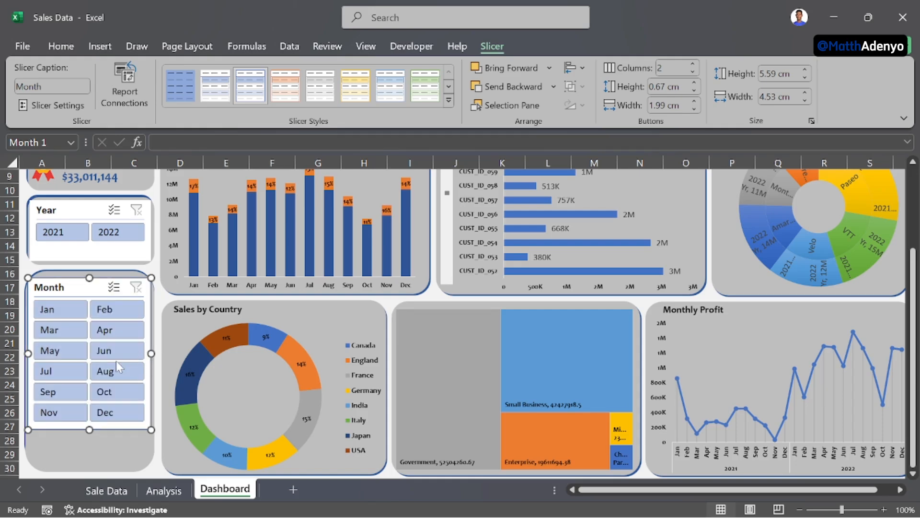
scroll(116, 361, "up", 1)
scroll(116, 361, "down", 2)
Step: Fill the tall panel behind the Month slicer with the lightest grey shade of the white theme colour
left_click(132, 453)
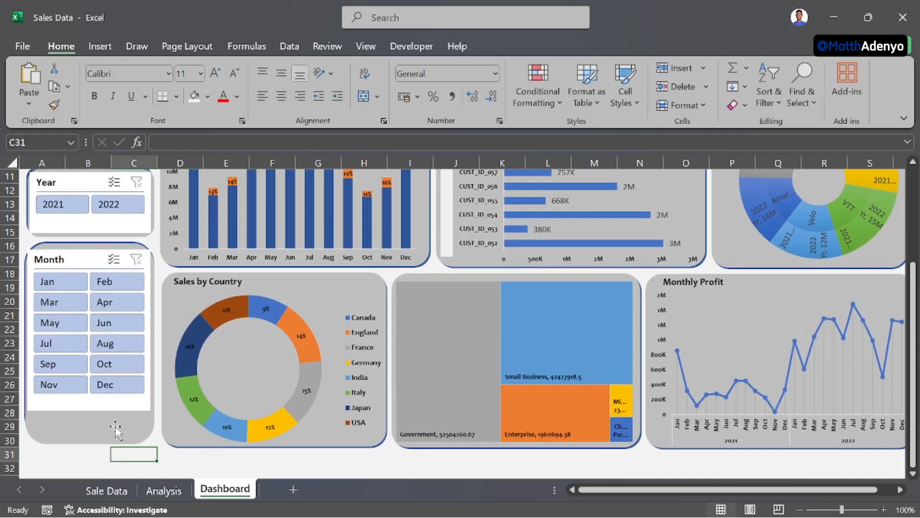
left_click(115, 429)
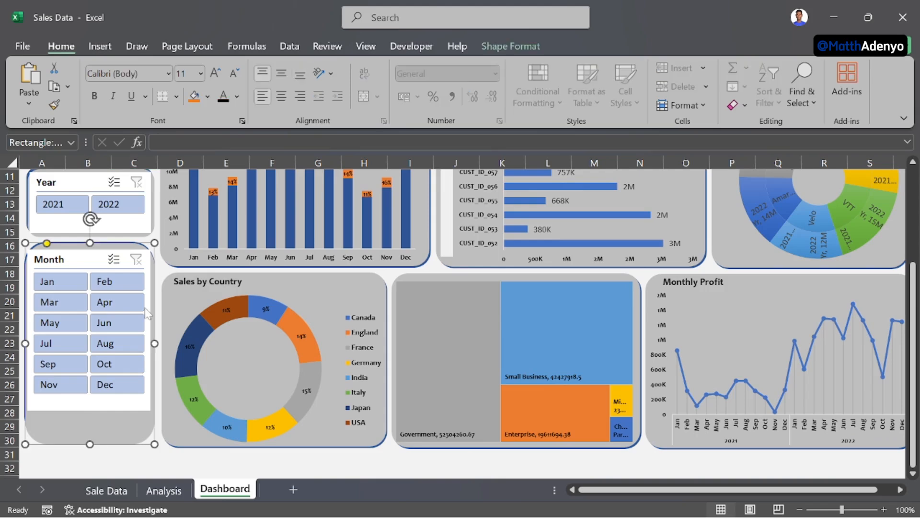
left_click(208, 98)
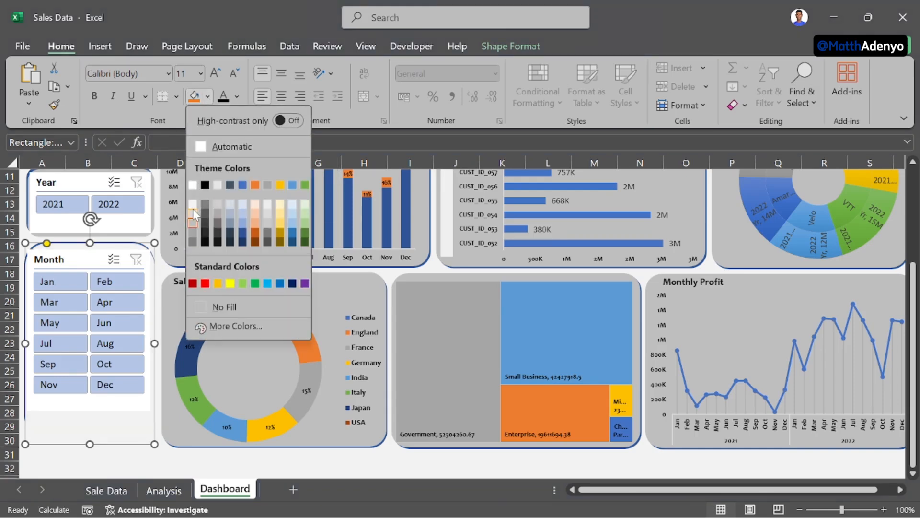
left_click(194, 204)
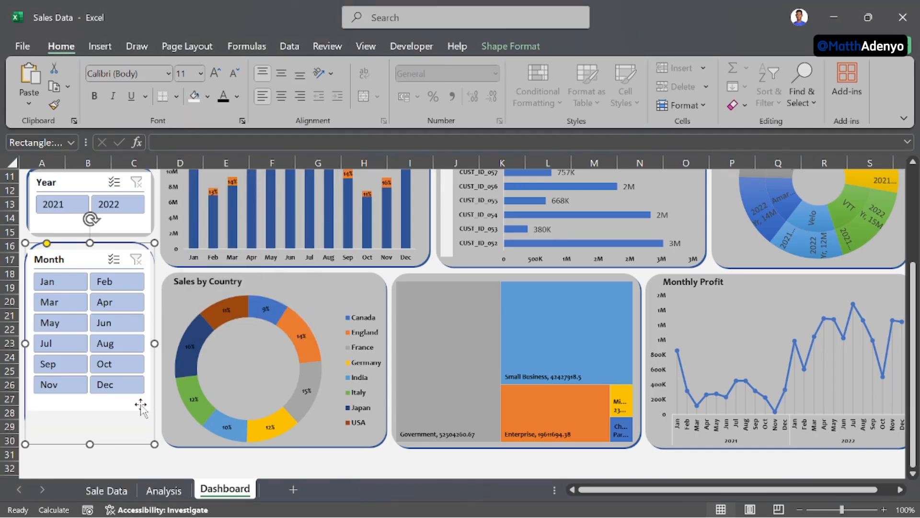
left_click(160, 471)
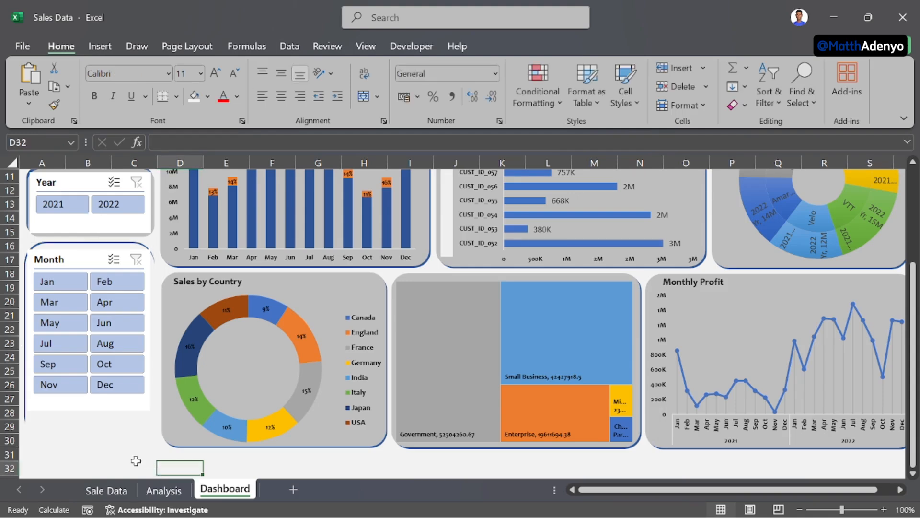
left_click(109, 431)
left_click(100, 451)
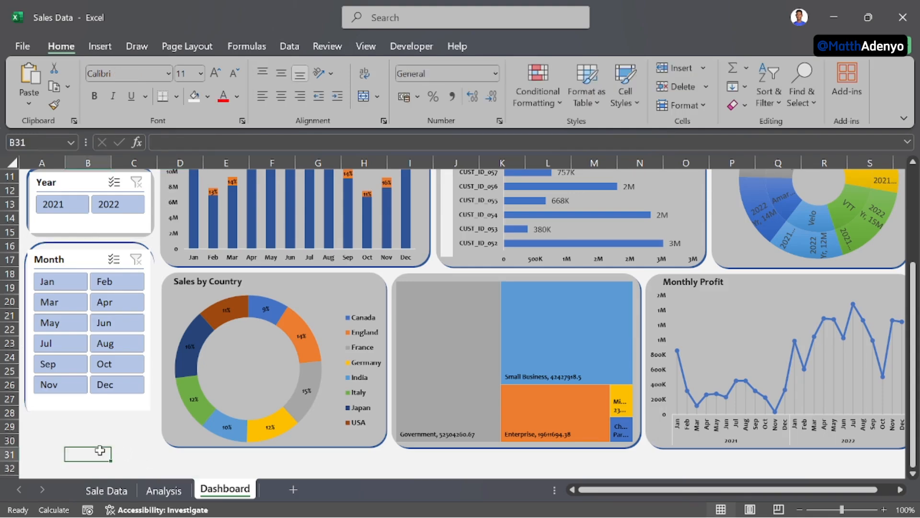
Step: Fit the Month slicer at about 5.93 by 4.36 cm and the Year slicer at about 2.15 by 4.34 cm inside their panels
scroll(135, 428, "up", 1)
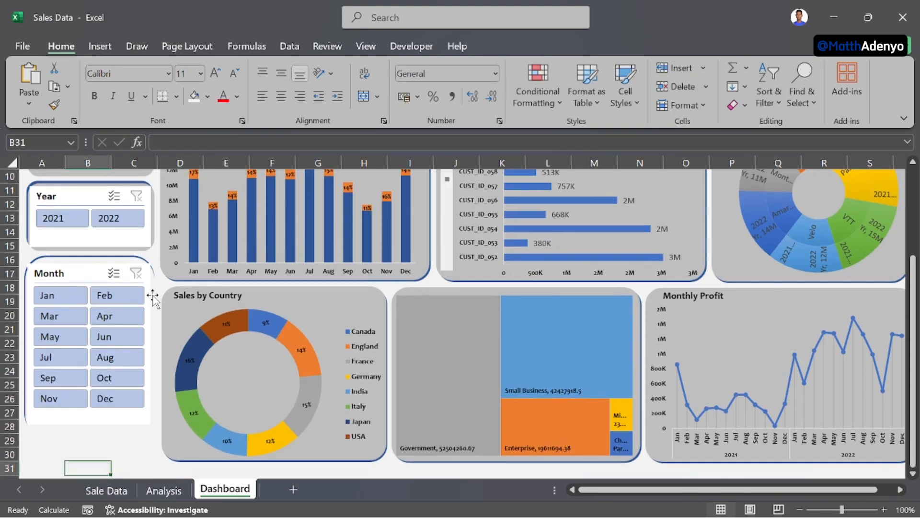
left_click_drag(89, 266, 90, 269)
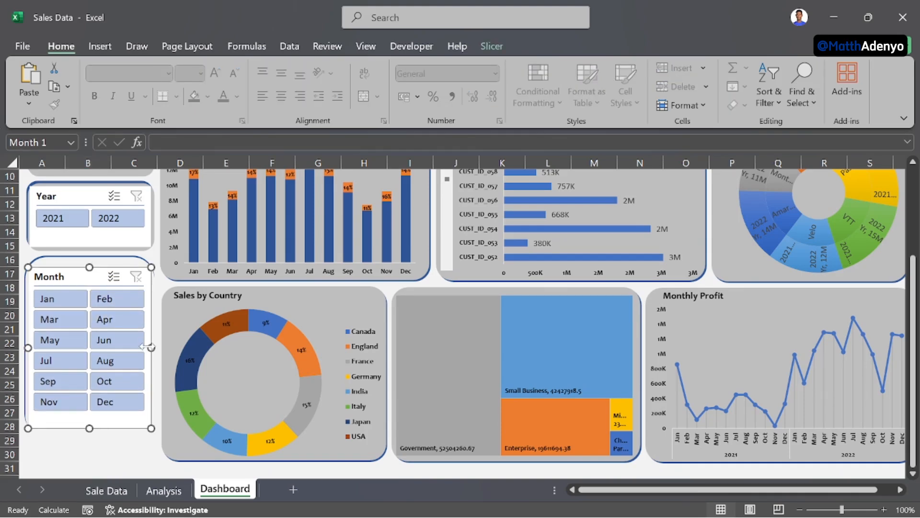
left_click_drag(146, 346, 146, 346)
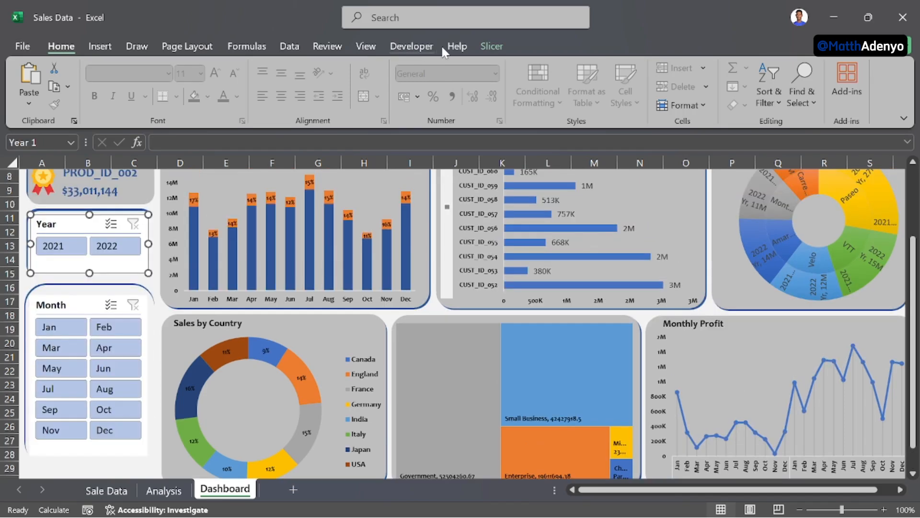
Step: Connect the Year slicer to PivotTable30, PivotTable31, PivotTable34, PivotTable4, PivotTable5, PivotTable6 and PivotTable9 in addition to PivotTable3
left_click(489, 46)
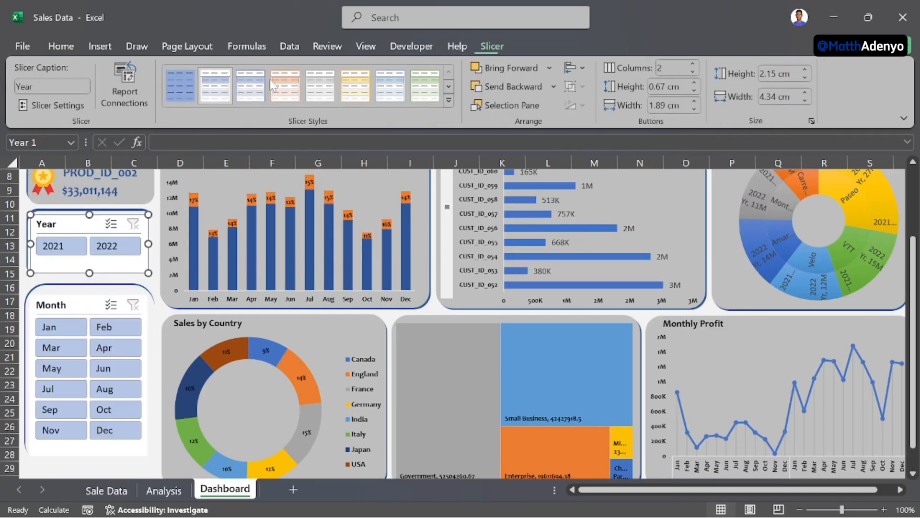
left_click(127, 91)
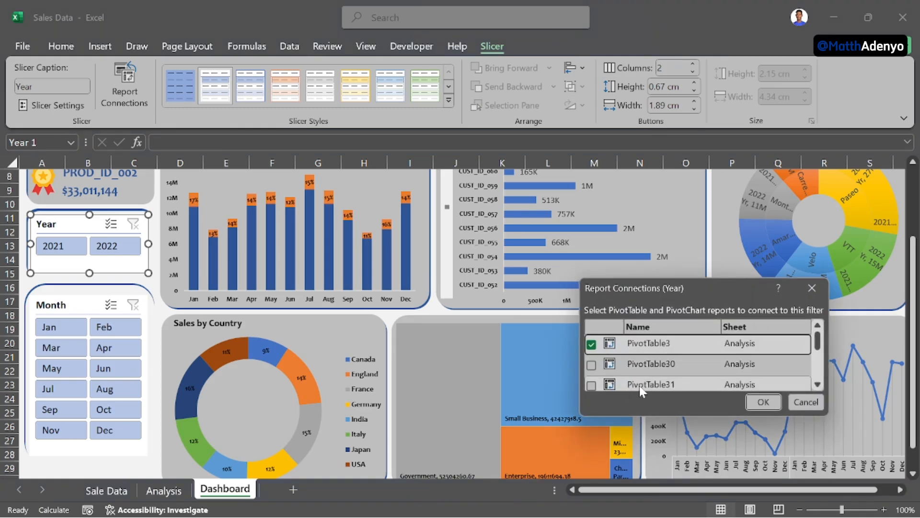
scroll(640, 385, "up", 3)
scroll(594, 340, "down", 3)
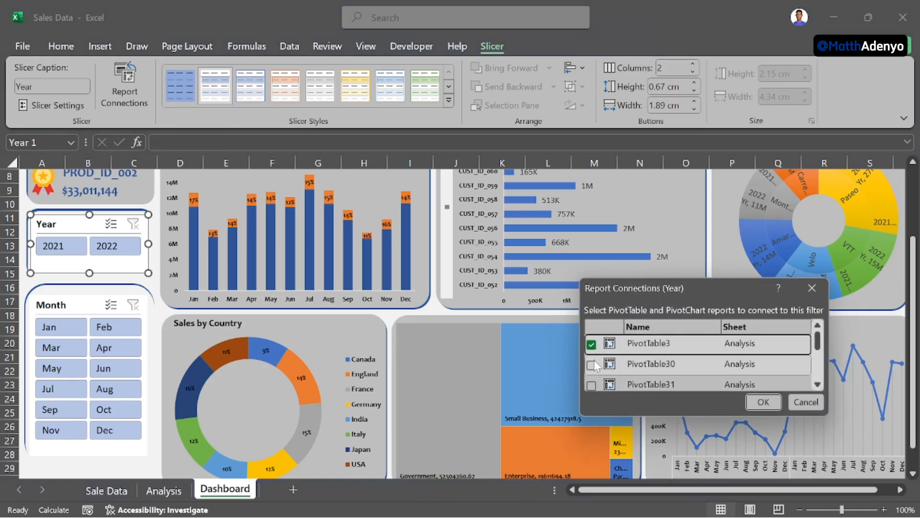
left_click(592, 365)
left_click(593, 386)
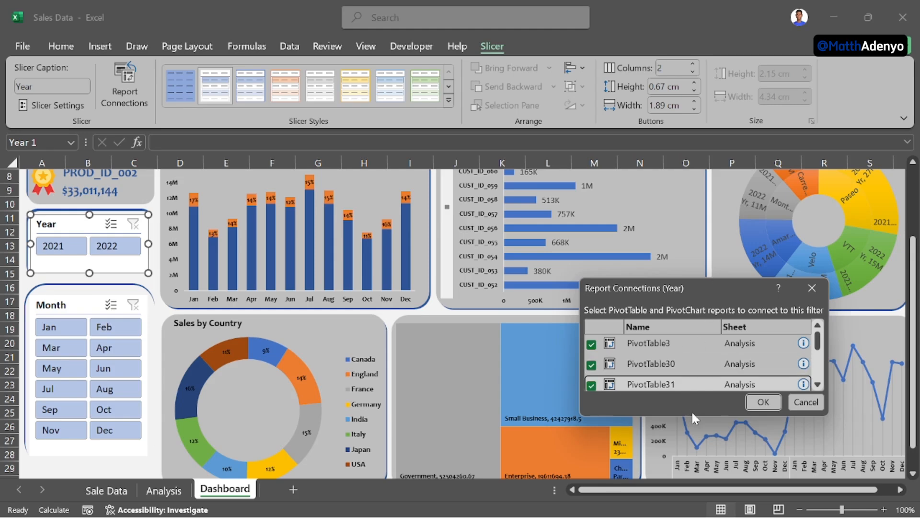
left_click_drag(693, 415, 699, 476)
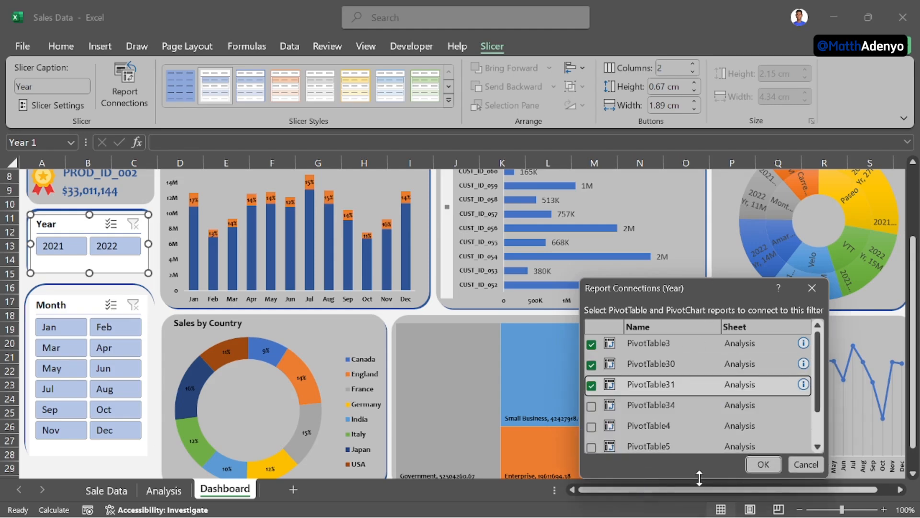
left_click(593, 407)
left_click(593, 426)
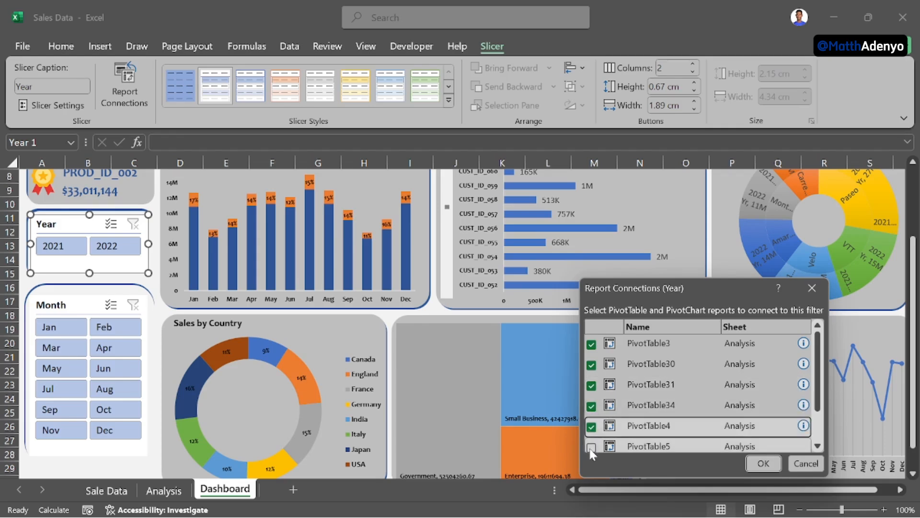
left_click(592, 447)
scroll(643, 418, "down", 2)
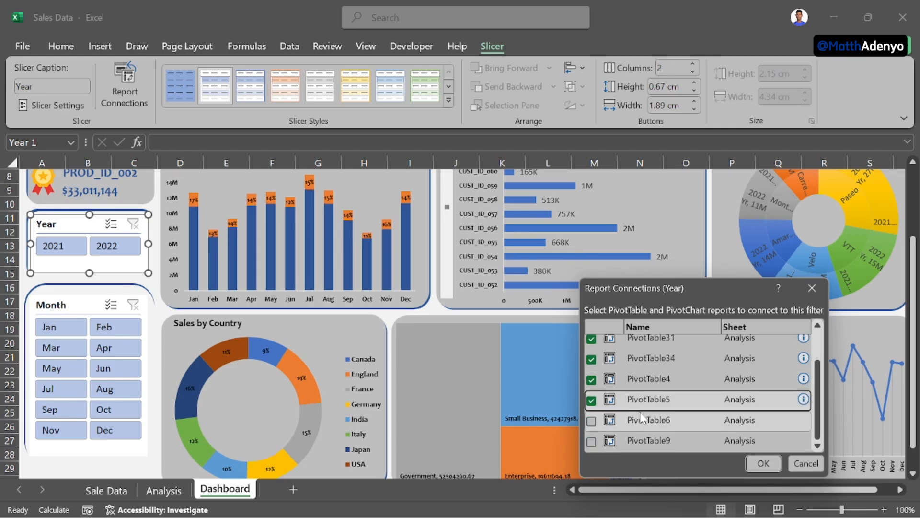
left_click(591, 421)
left_click(592, 442)
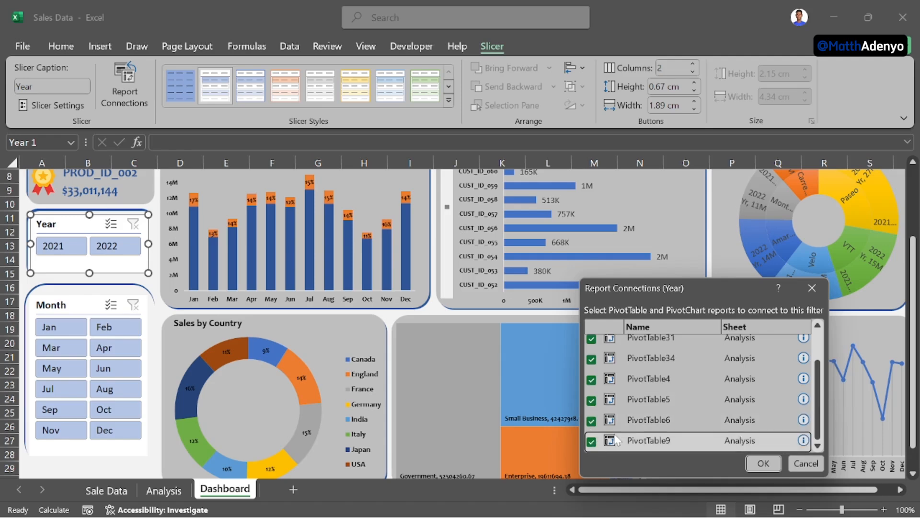
left_click(763, 463)
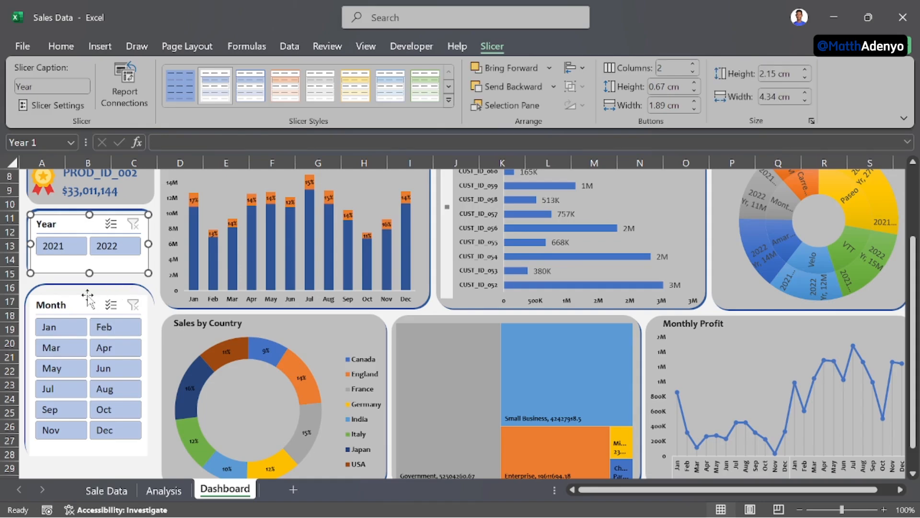
Step: Connect the Month slicer to all the pivot tables on the Analysis sheet, through PivotTable9
left_click(72, 304)
left_click(131, 85)
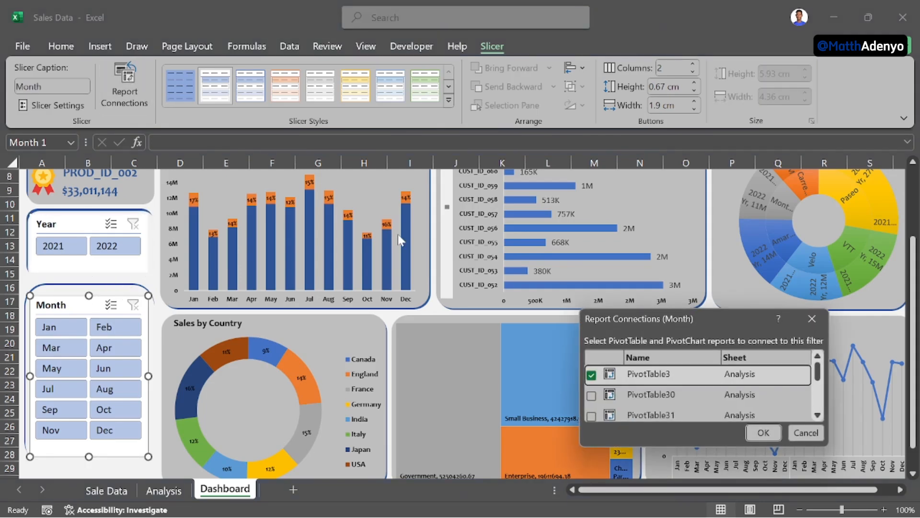
left_click(592, 475)
left_click(592, 476)
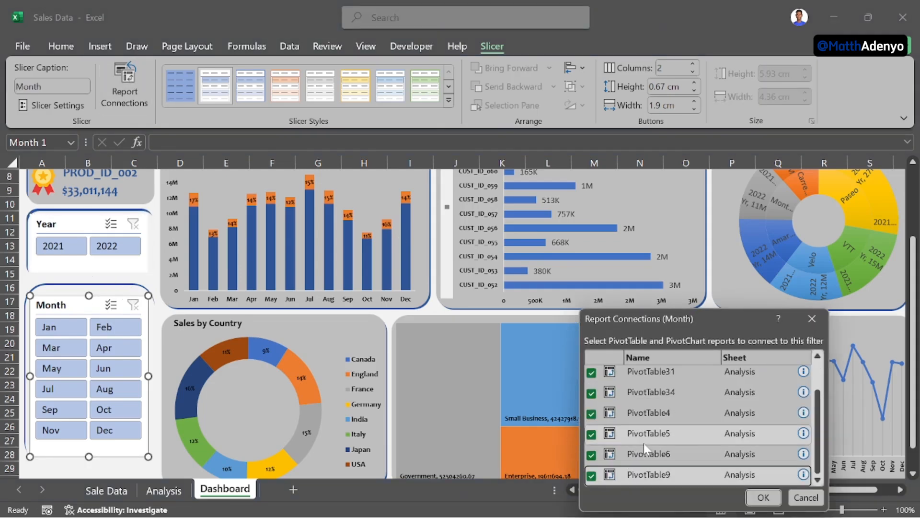
left_click(763, 498)
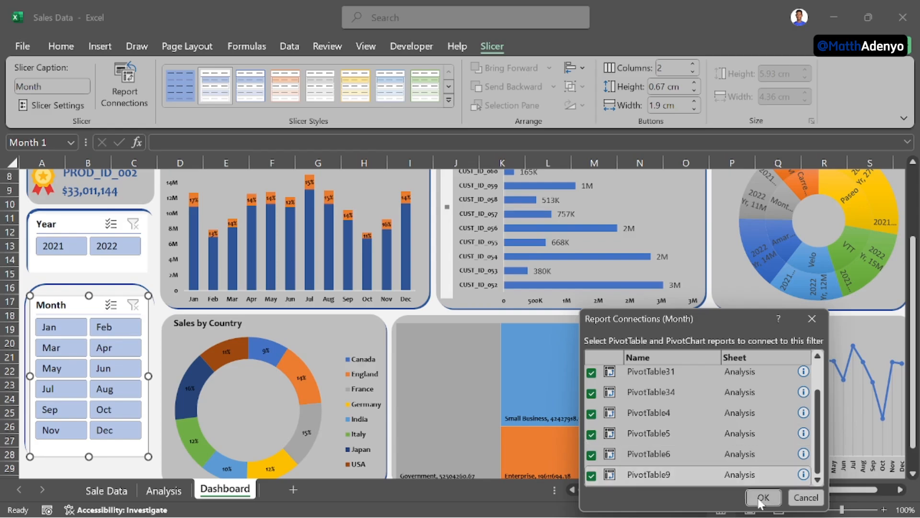
Step: Test the Year slicer by filtering the dashboard to 2021, followed by 2022
scroll(229, 290, "up", 3)
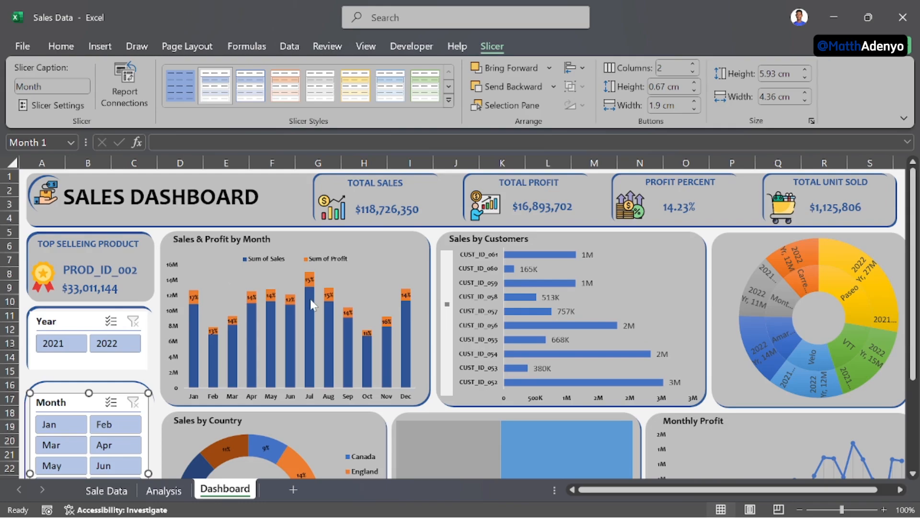
scroll(313, 304, "down", 3)
scroll(312, 305, "up", 3)
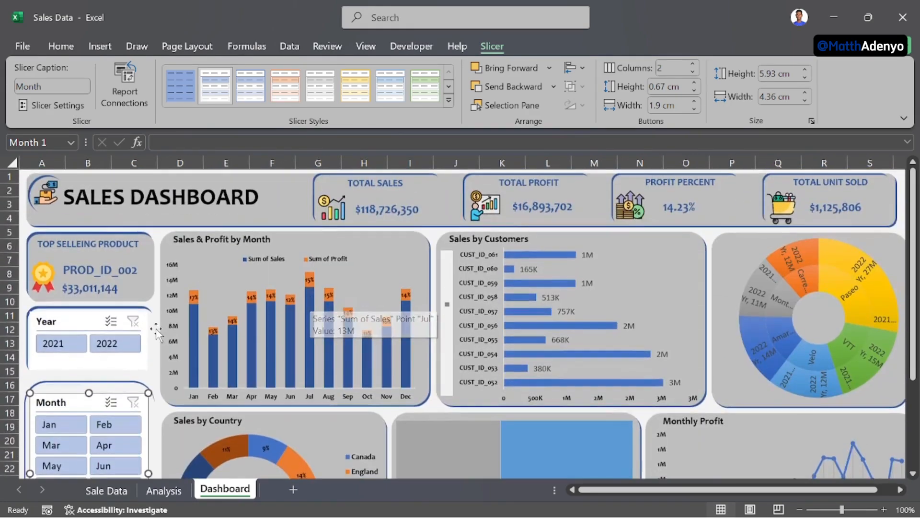
left_click(65, 346)
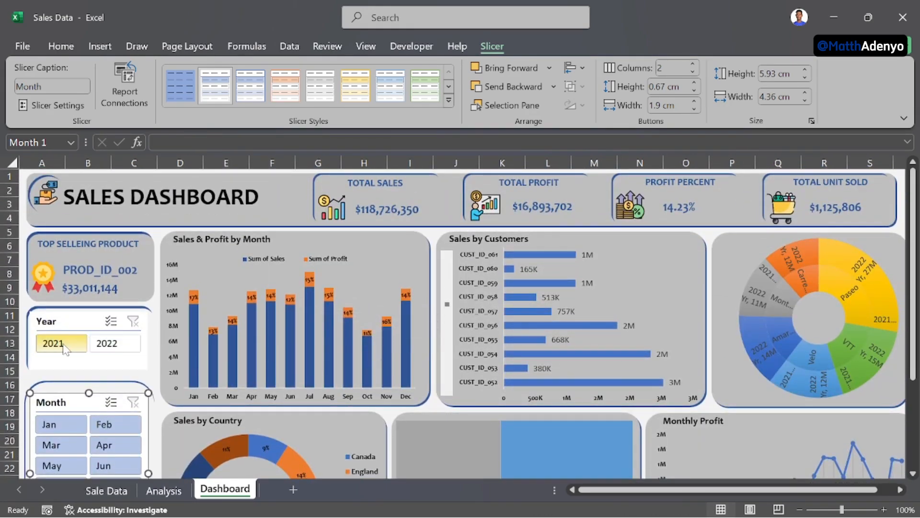
left_click(124, 347)
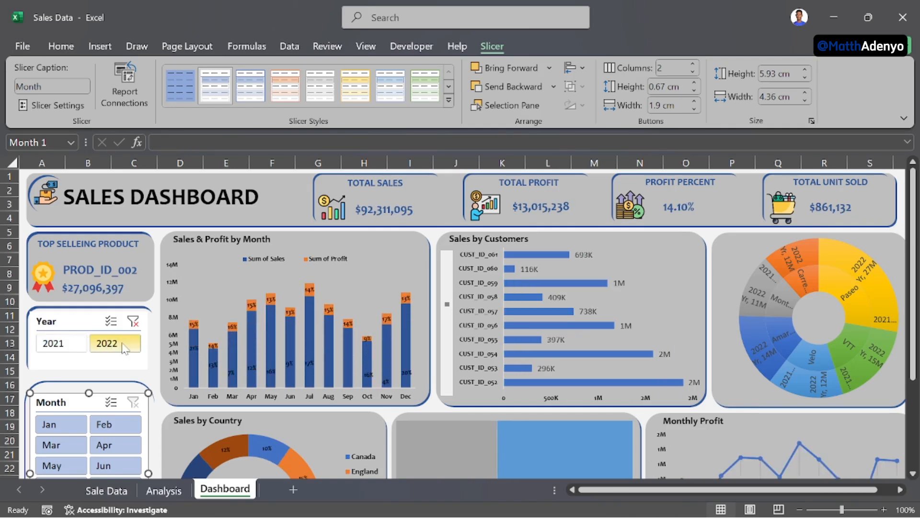
scroll(124, 348, "up", 1)
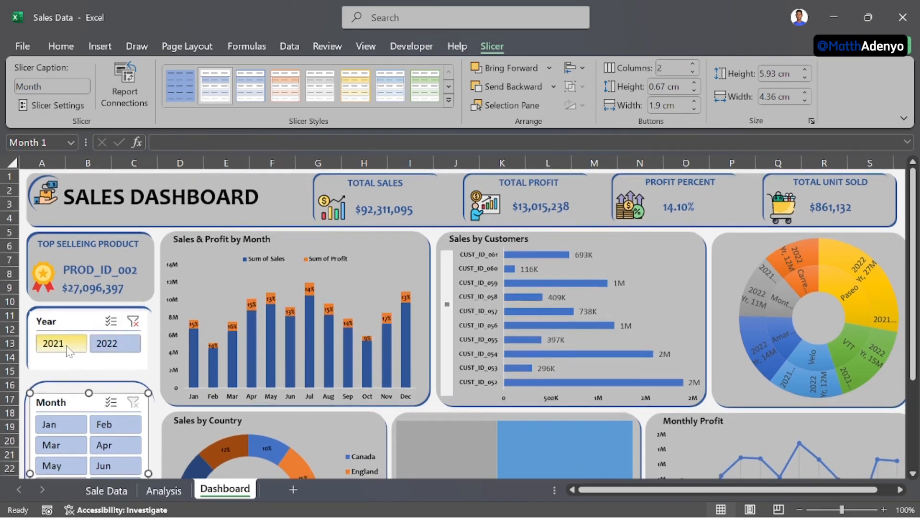
Step: Clear the Year slicer's filter on the dashboard and check the product sunburst chart with both years included
left_click(69, 349)
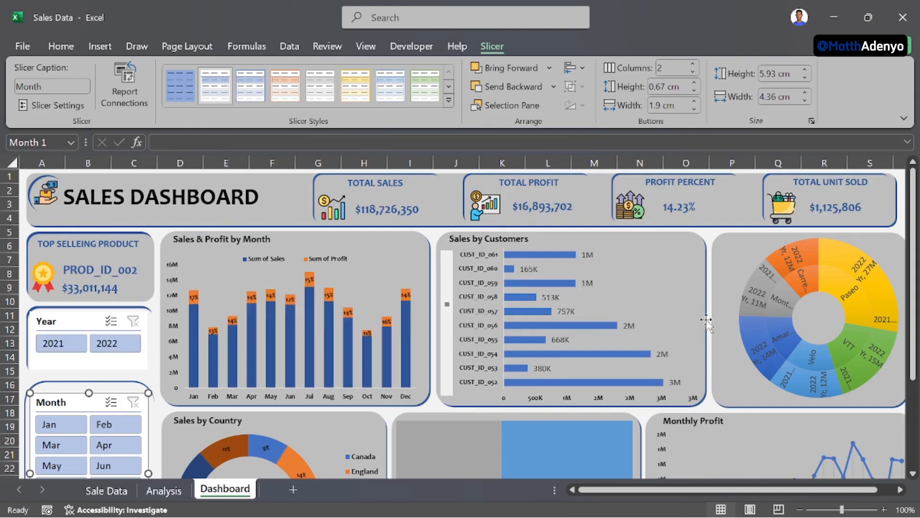
scroll(707, 322, "right", 1)
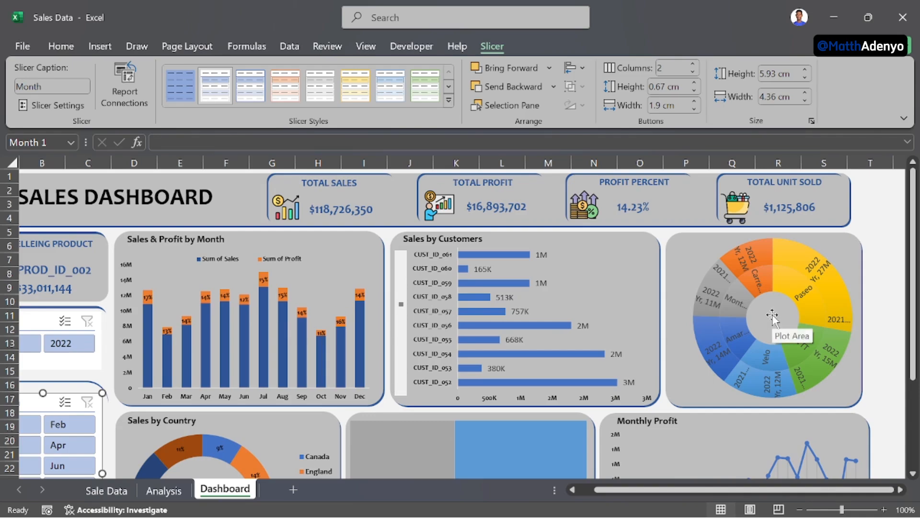
scroll(813, 309, "left", 1)
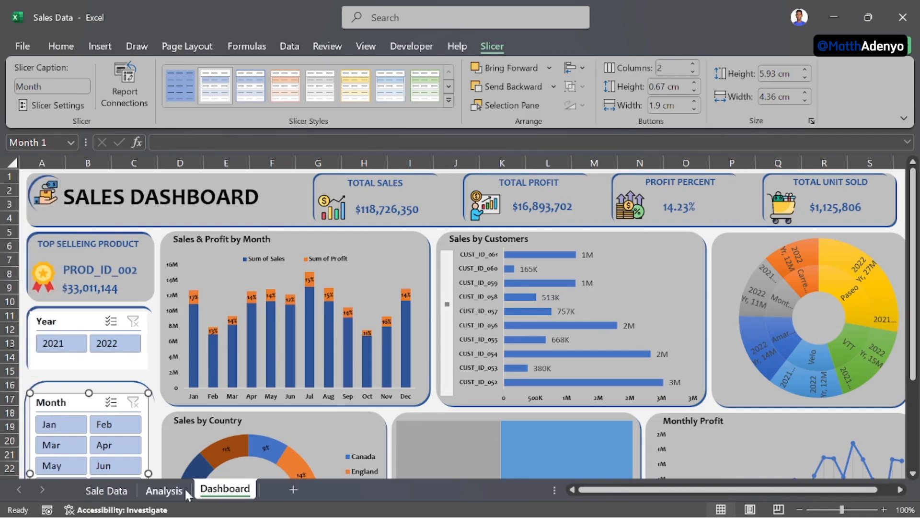
Step: Insert a Year slicer for the product sales table starting at R4 on the Analysis sheet
left_click(186, 492)
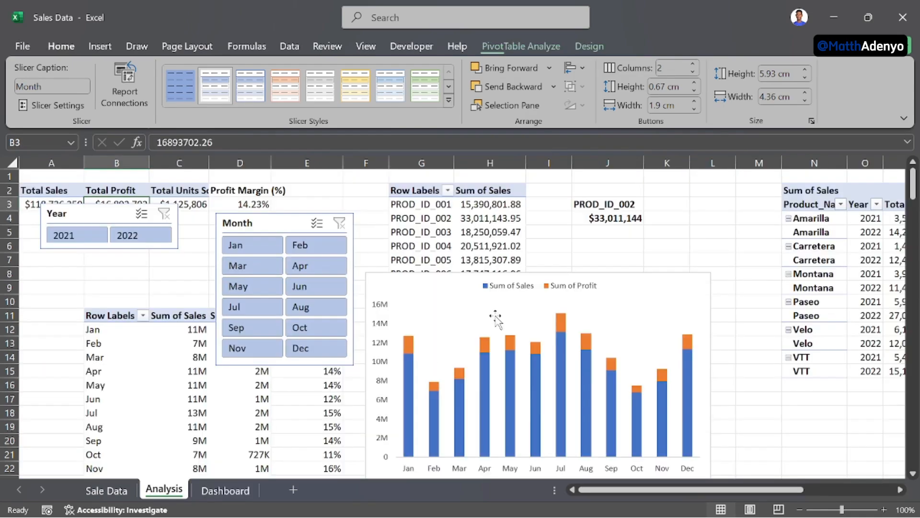
scroll(649, 270, "right", 2)
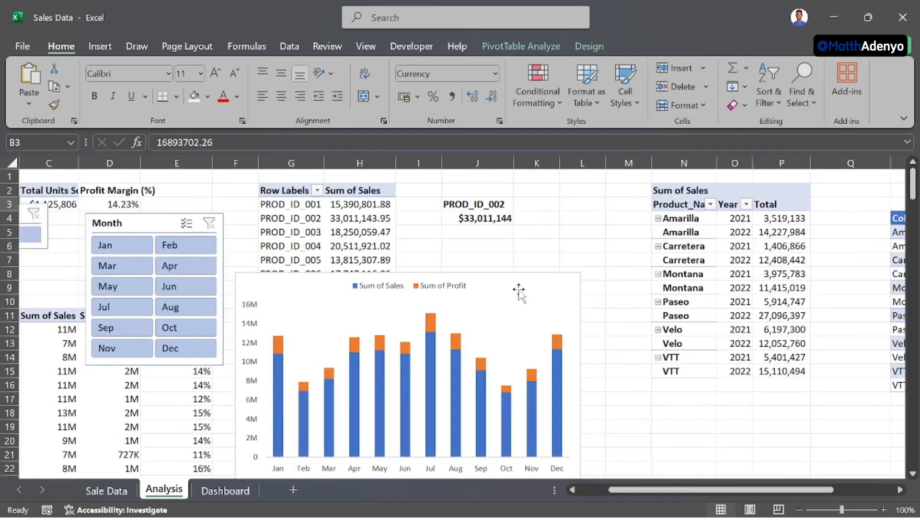
scroll(519, 290, "right", 4)
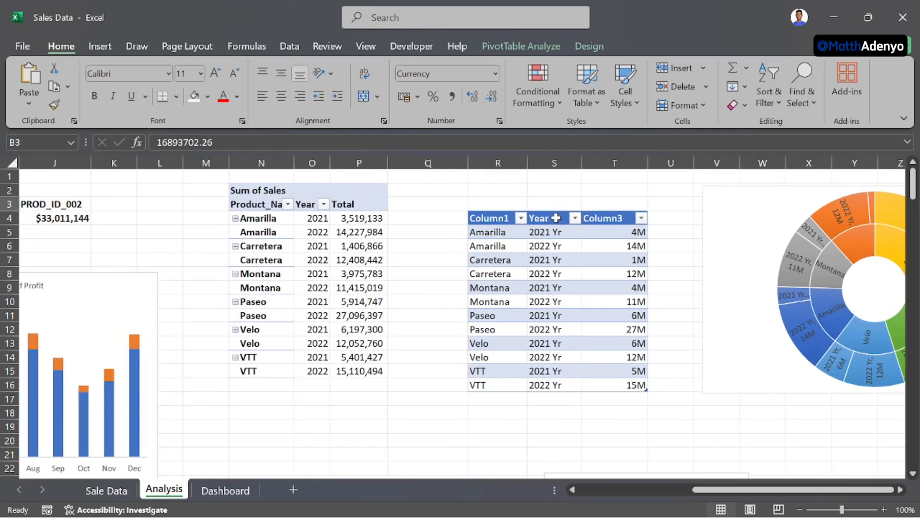
left_click(556, 218)
left_click(568, 272)
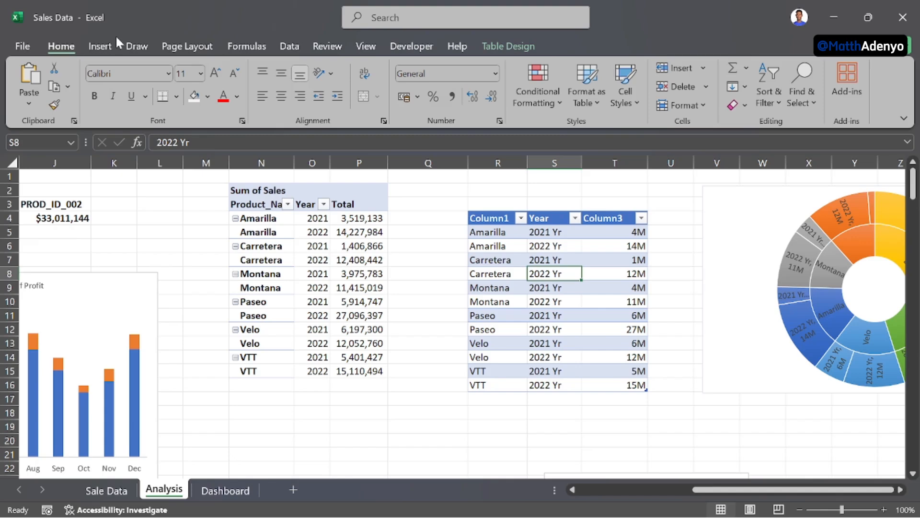
left_click(106, 50)
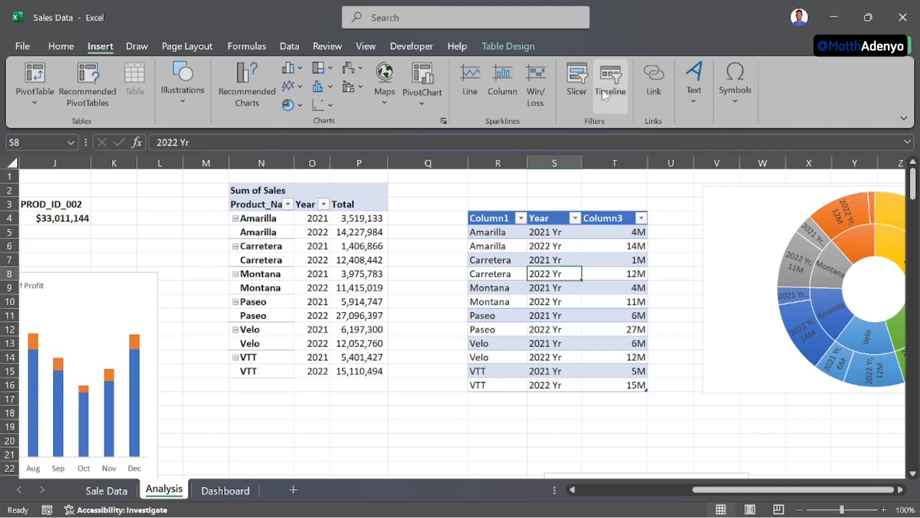
left_click(577, 81)
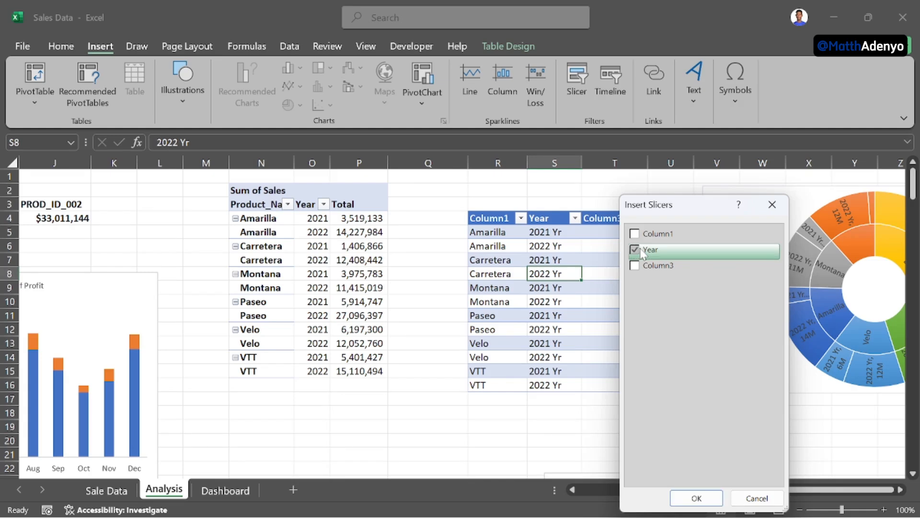
left_click(703, 496)
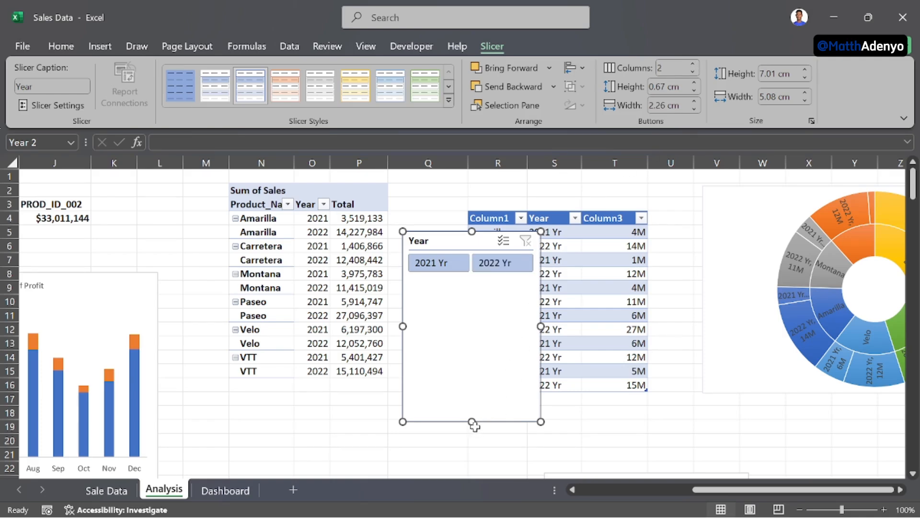
Step: Shorten the new Year slicer to about 1.82 cm high and test it with 2022 Yr and 2021 Yr
left_click_drag(473, 373, 475, 282)
left_click(458, 266)
left_click(496, 263)
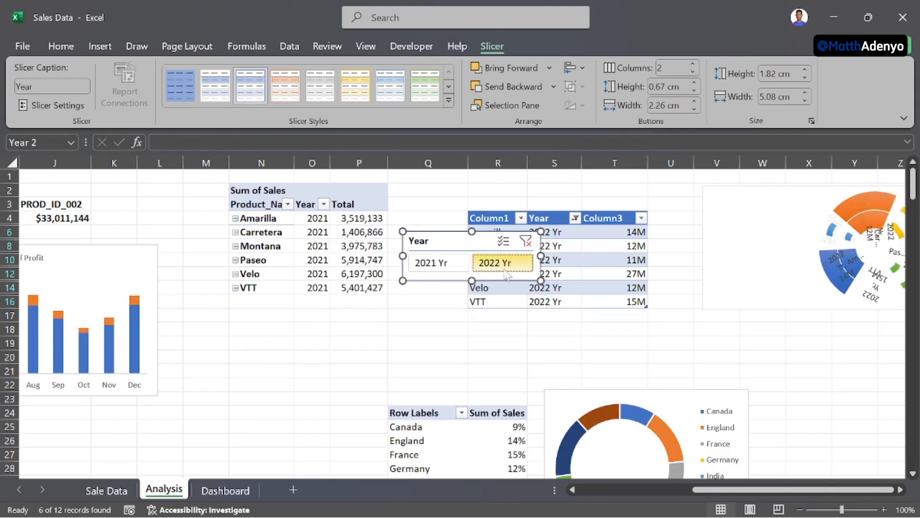
left_click(439, 263)
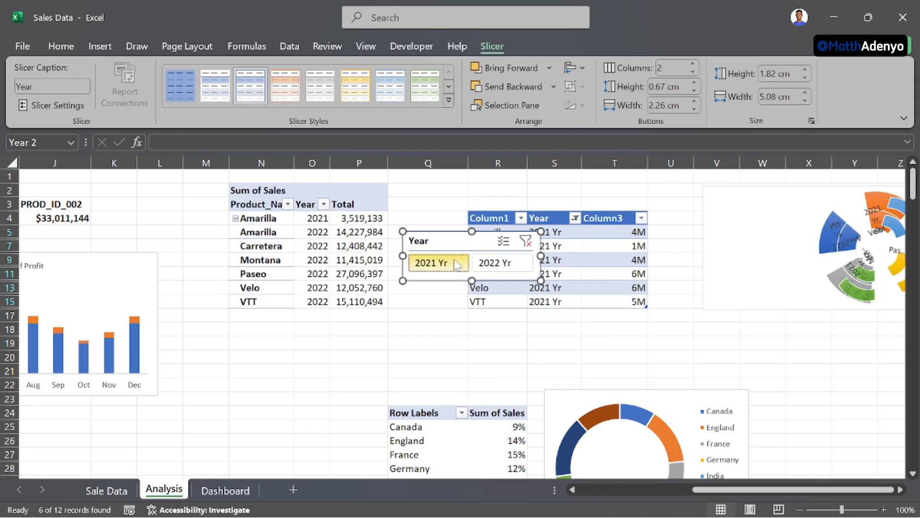
Step: Move the new Year slicer toward the sunburst chart, clear of the table's first rows, and retest filtering by 2021 Yr and 2022 Yr
left_click_drag(458, 246, 677, 314)
left_click(744, 312)
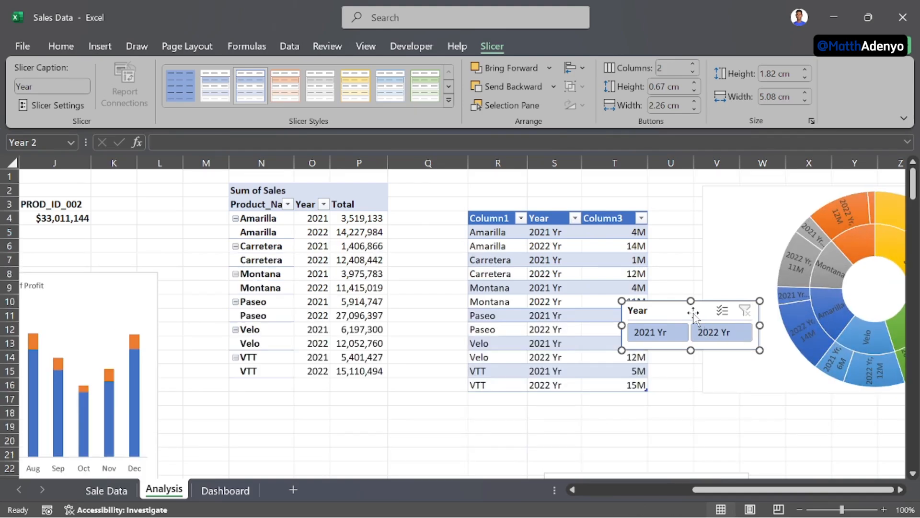
left_click(670, 332)
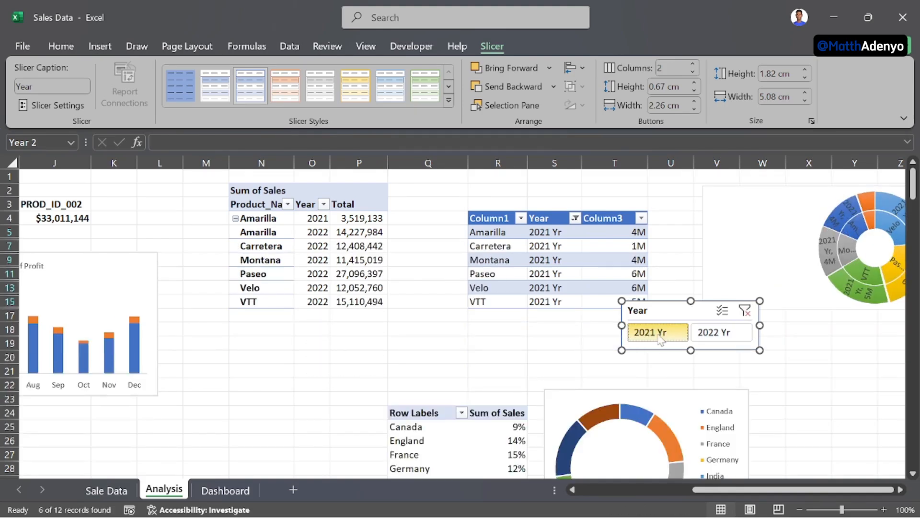
left_click(714, 333)
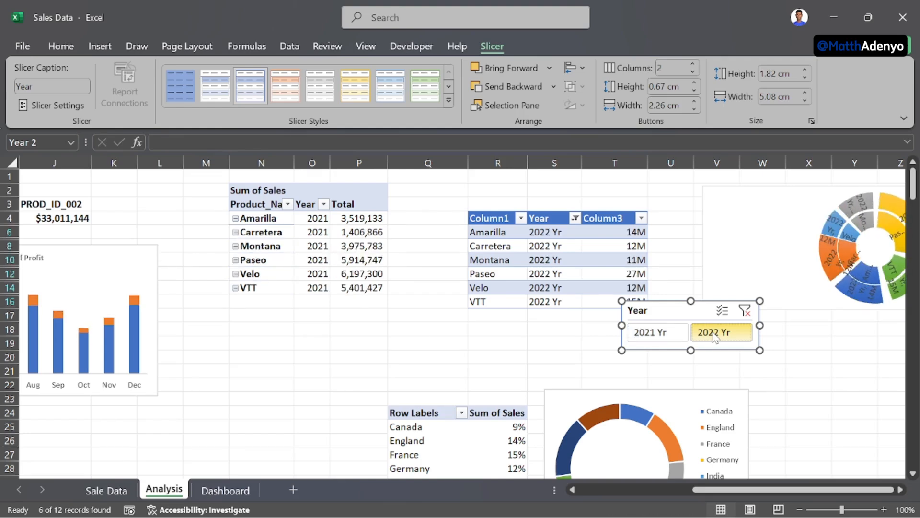
left_click(677, 333)
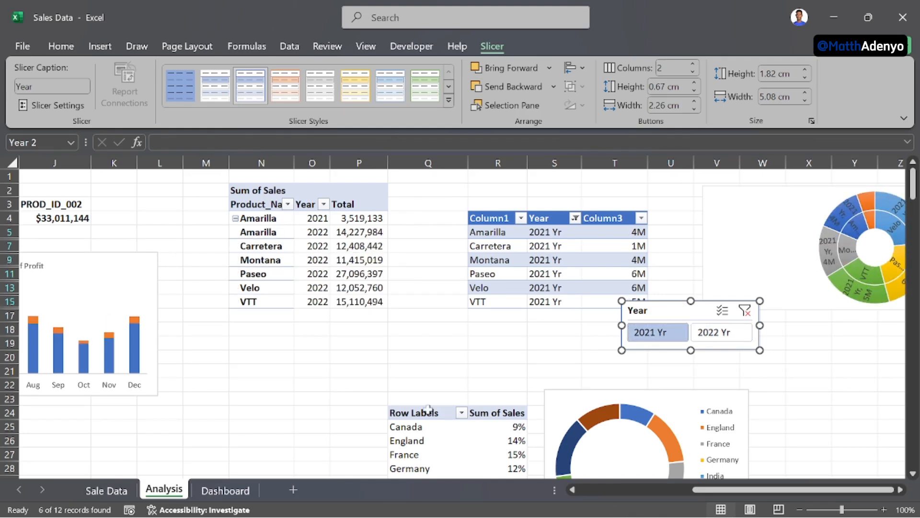
Step: Paste the table's Year slicer onto the Dashboard sheet and place it directly below the Month slicer
left_click(225, 489)
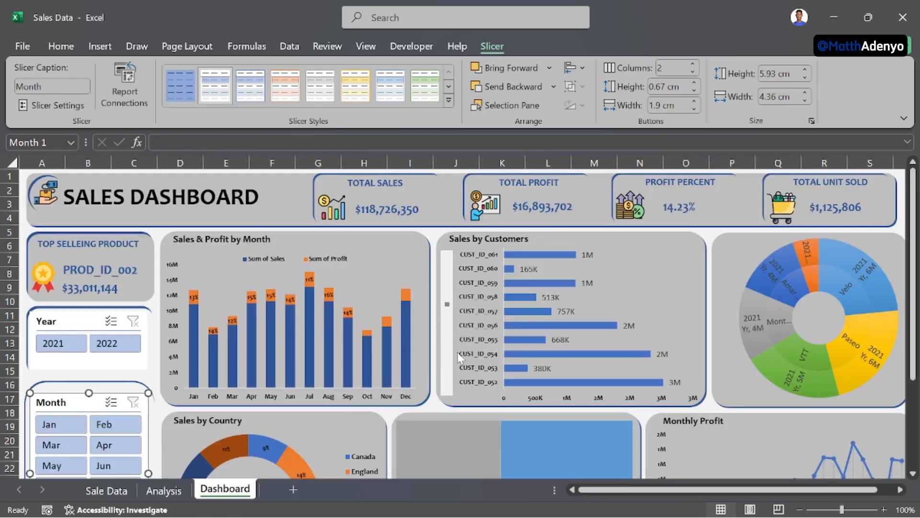
scroll(642, 346, "right", 5)
left_click(690, 314)
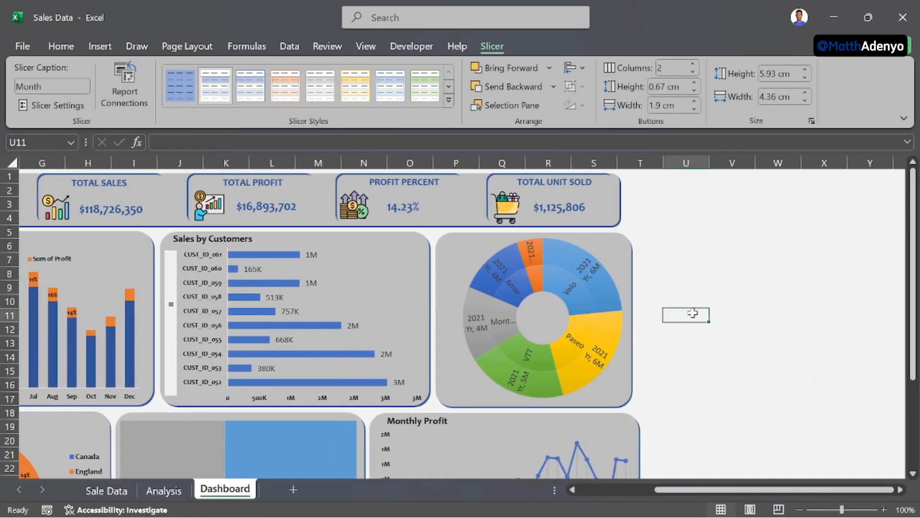
key("ctrl+v")
left_click_drag(682, 327, 71, 418)
scroll(142, 378, "left", 5)
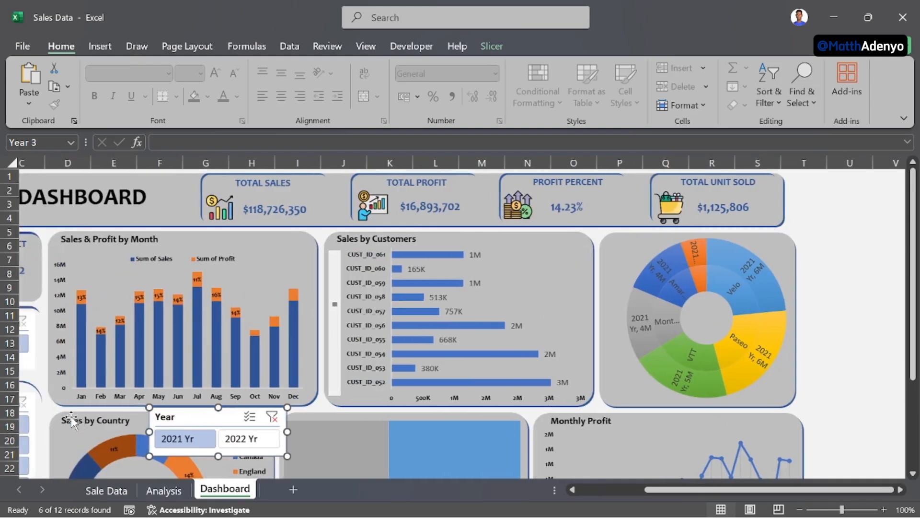
scroll(142, 379, "down", 3)
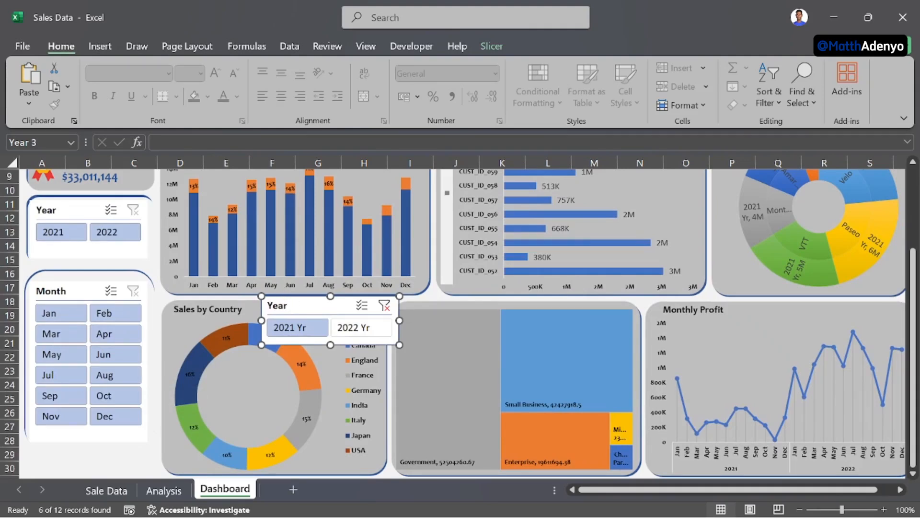
left_click_drag(301, 305, 69, 445)
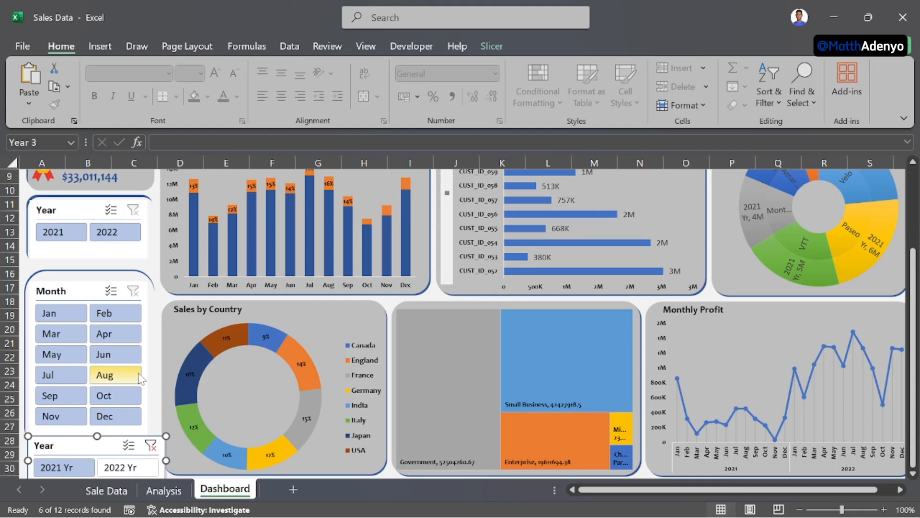
Step: Resize the pasted Year slicer to fit the panel width under the months, and clear its filter
scroll(115, 374, "down", 2)
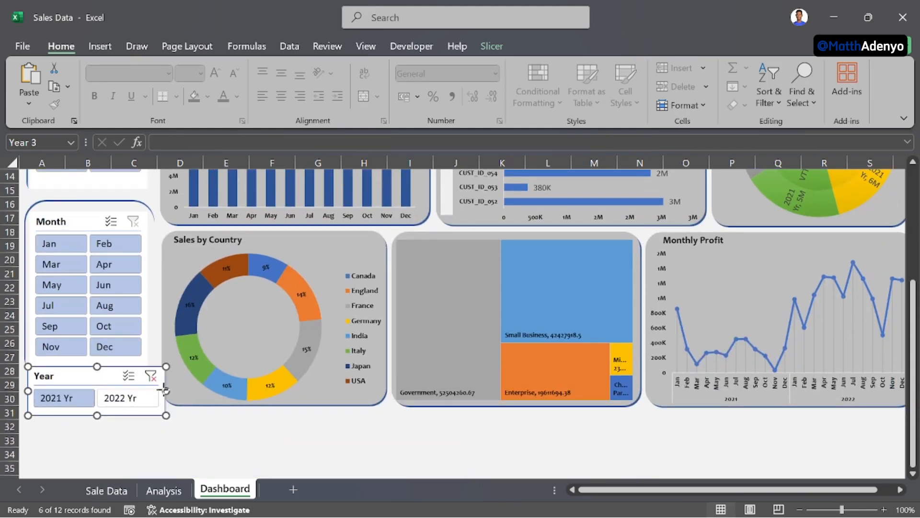
left_click_drag(164, 391, 146, 386)
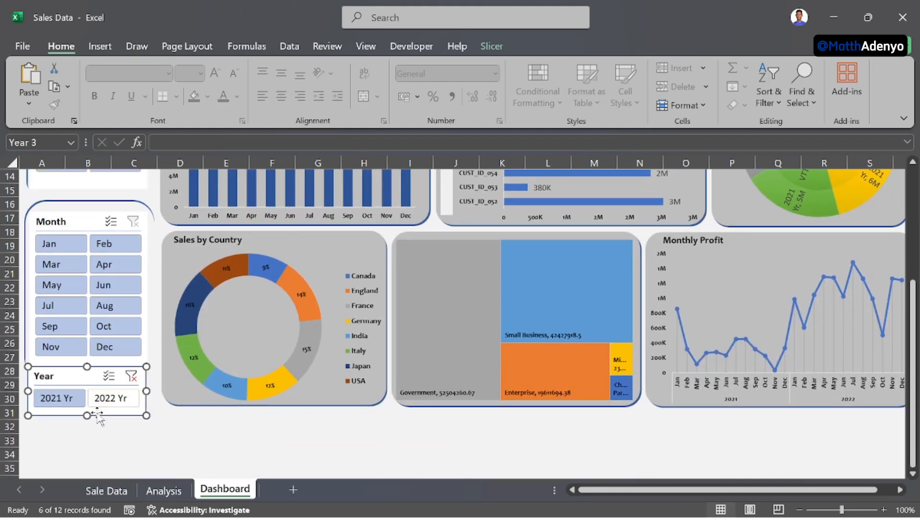
left_click_drag(87, 415, 87, 408)
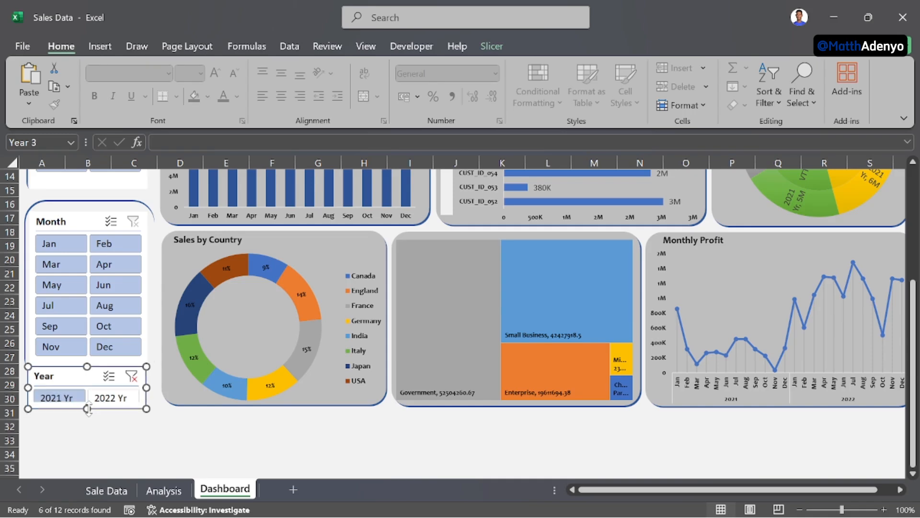
left_click_drag(87, 366, 85, 364)
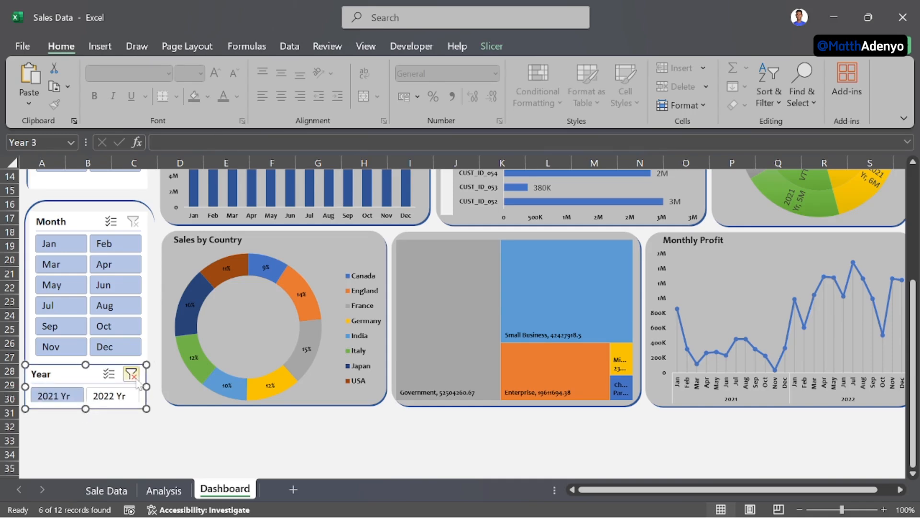
left_click(130, 374)
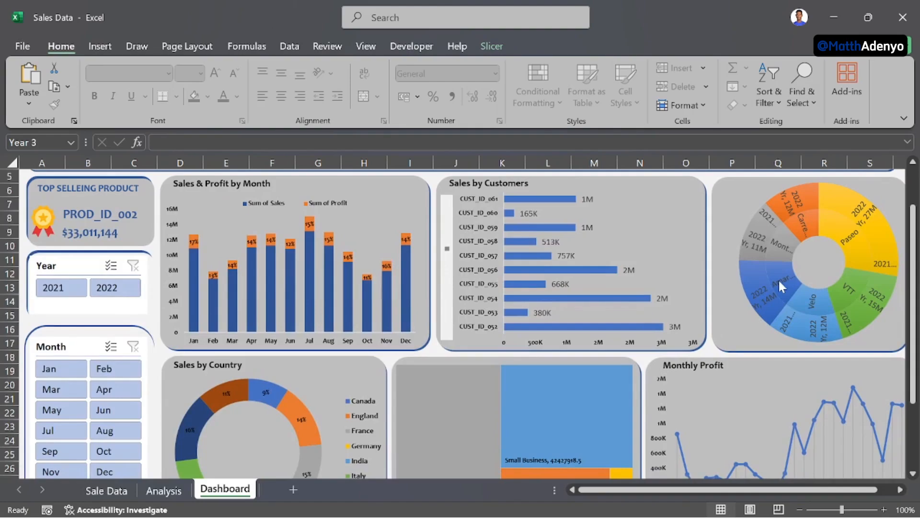
Step: Display the dashboard in full screen mode
scroll(780, 282, "down", 9)
scroll(664, 341, "up", 10)
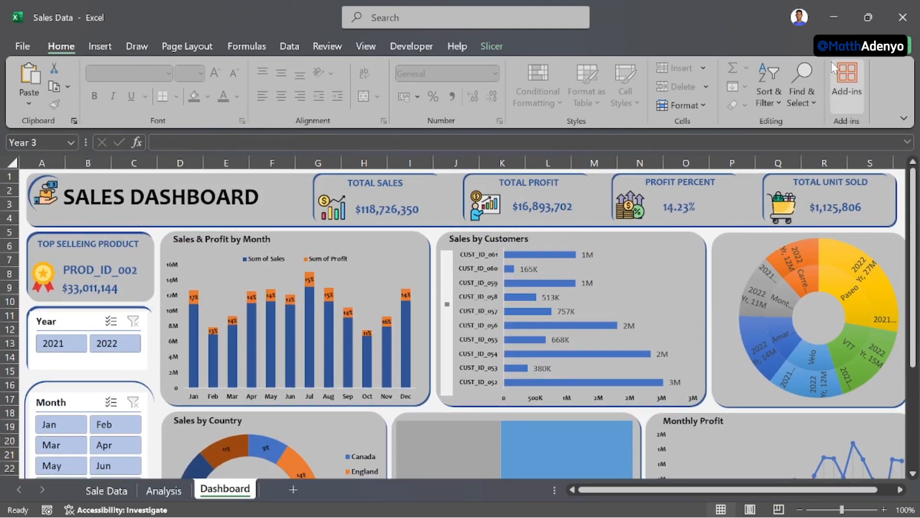
left_click(903, 120)
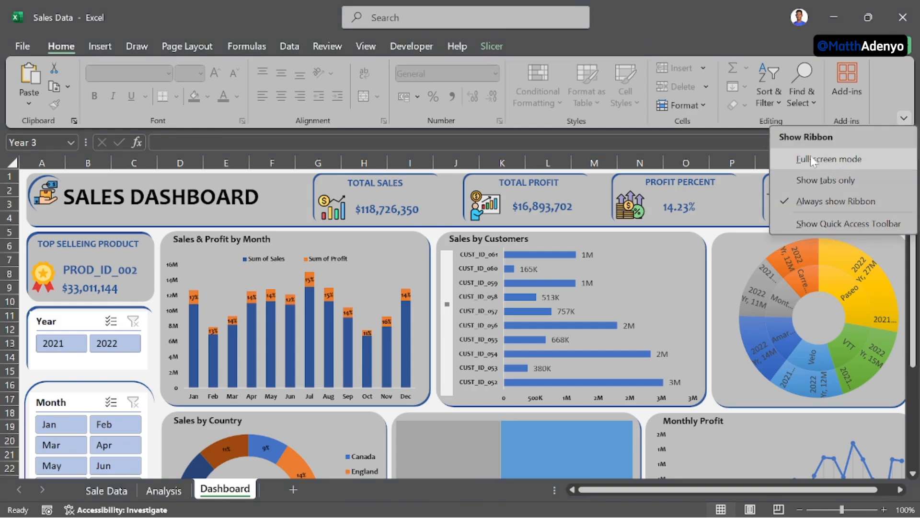
left_click(822, 162)
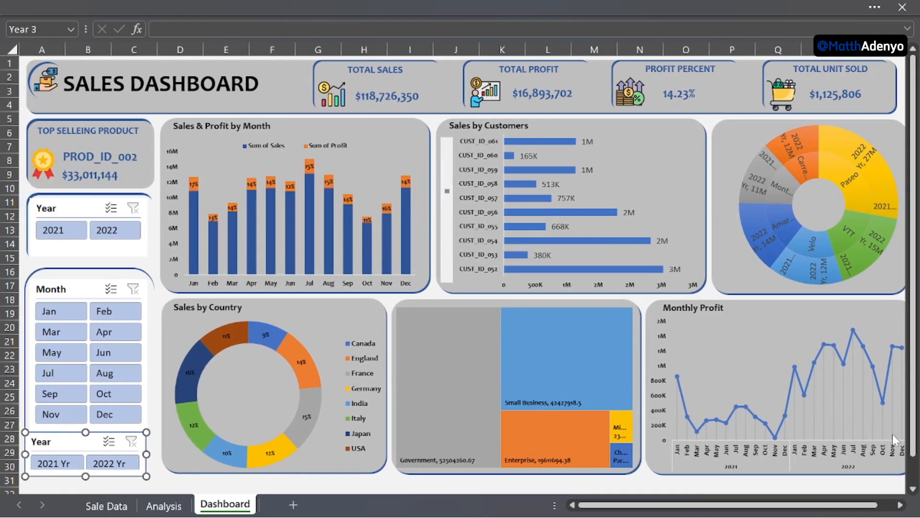
Step: Test the main Year slicer with 2021 and 2022, and the Month slicer with Feb, Mar and Sep
left_click(57, 236)
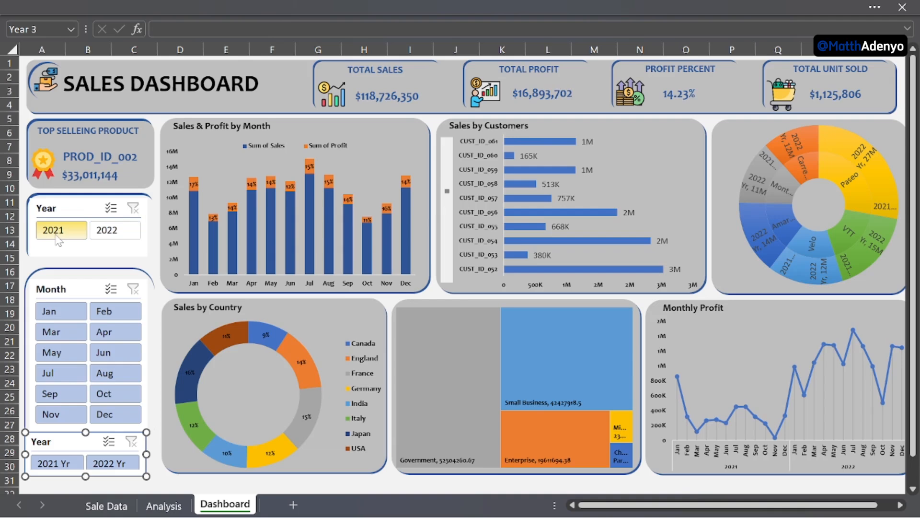
left_click(122, 231)
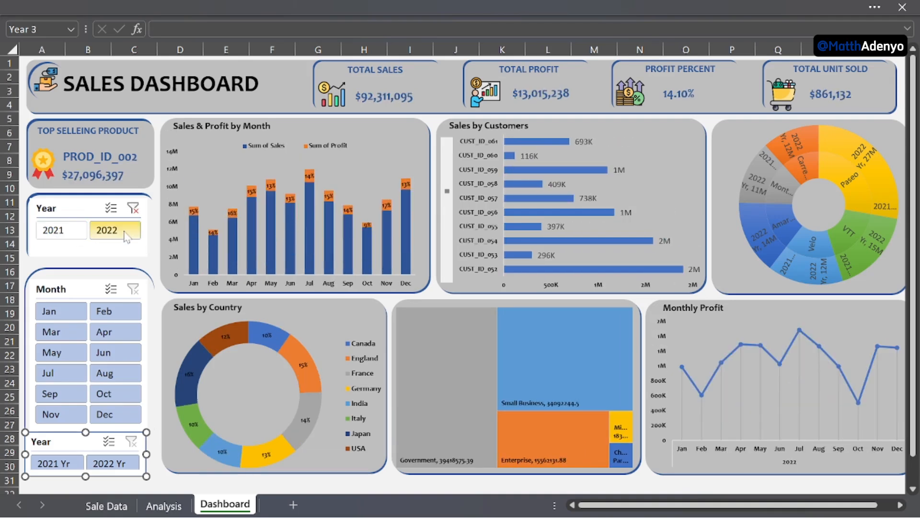
left_click(114, 311)
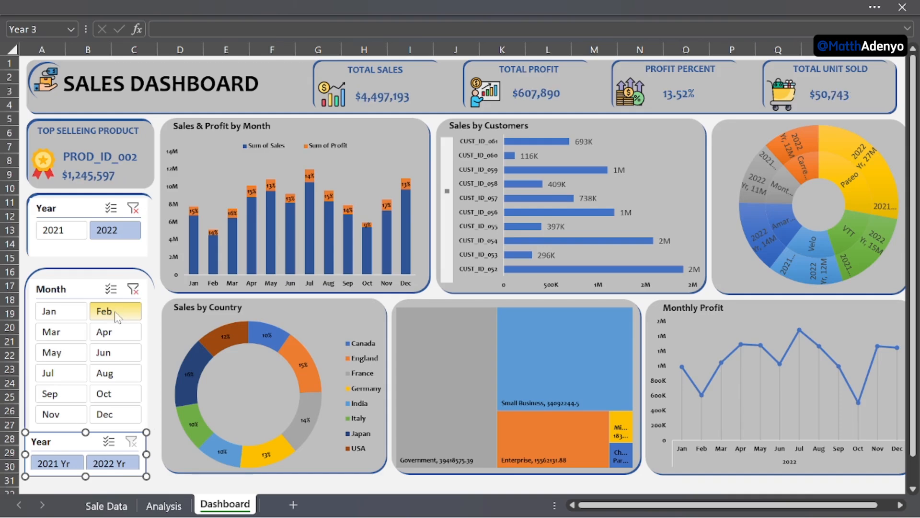
left_click(61, 337)
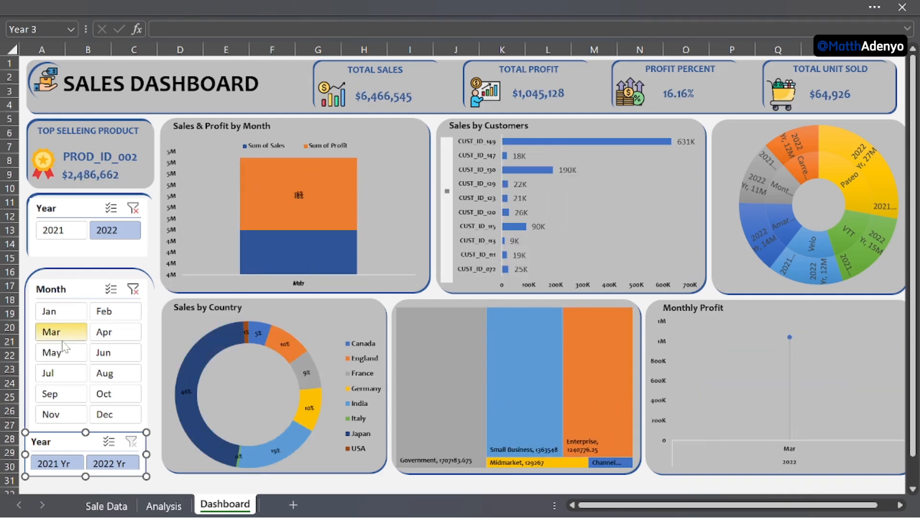
left_click(70, 391)
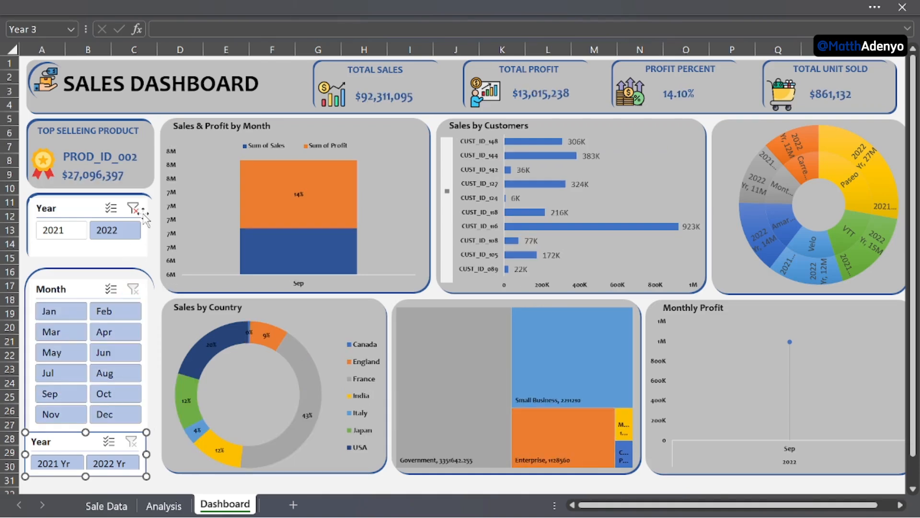
Step: Test the lower Year slicer on the sunburst chart with 2021 Yr and 2022 Yr, and clear its filter
left_click(55, 463)
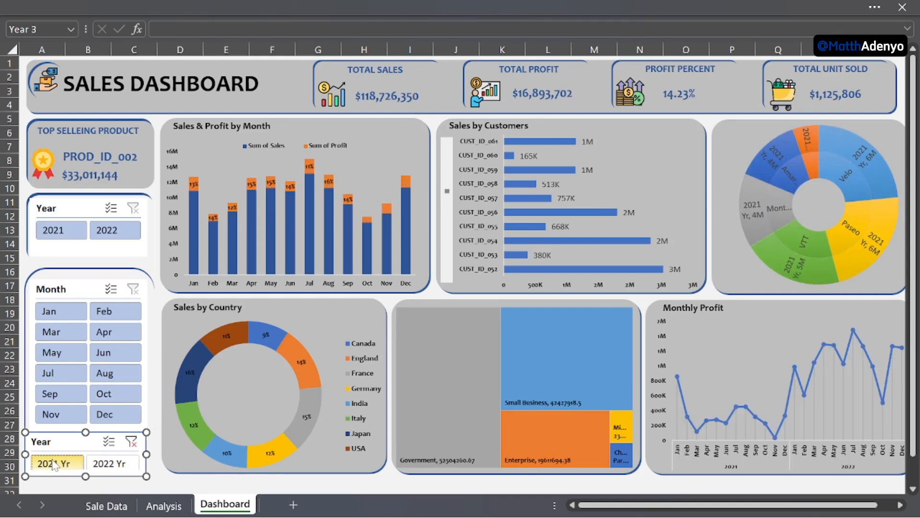
left_click(106, 465)
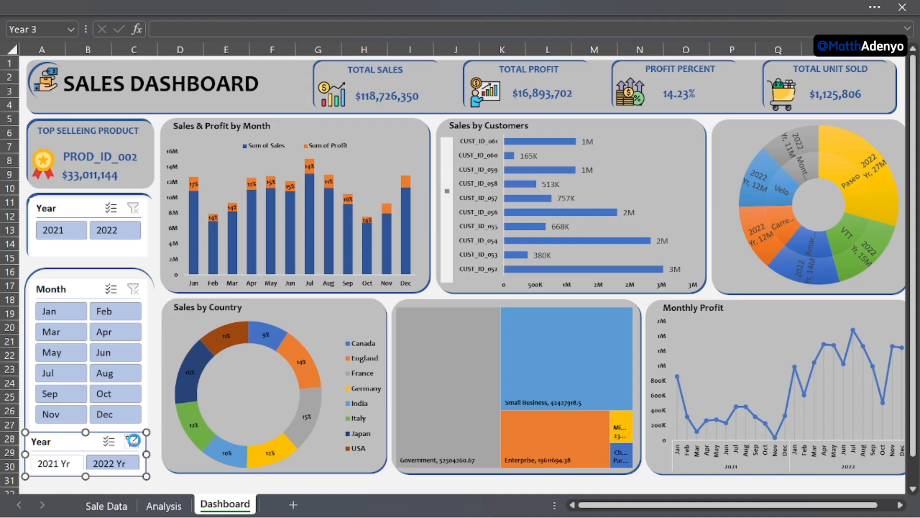
left_click(134, 439)
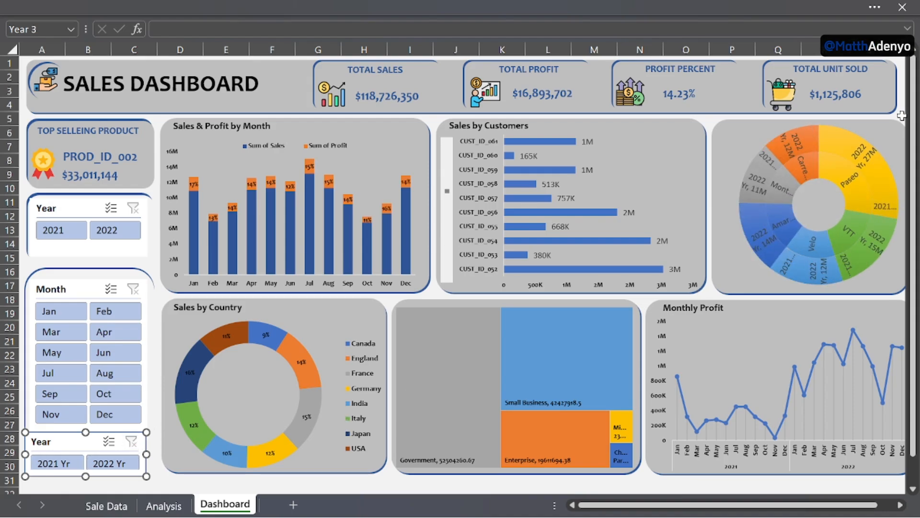